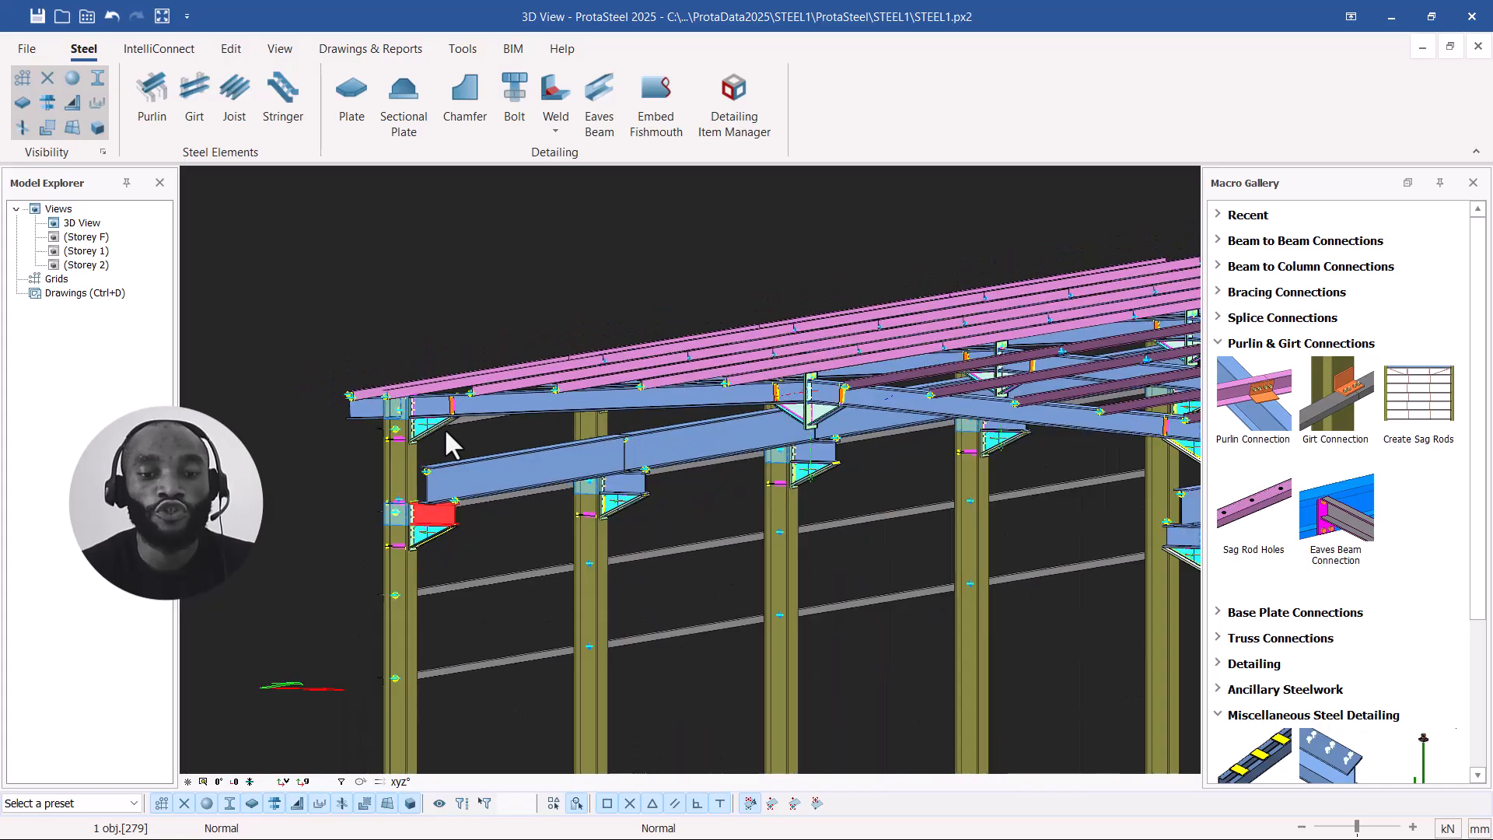
Step: Examine the portal frames and the bolted crane bracket connection with its stiffened haunch on the corner column
{"action": "middle_click_drag", "start_coordinate": [445, 428], "coordinate": [457, 317]}
{"action": "scroll", "coordinate": [517, 401], "scroll_direction": "up", "scroll_amount": 3}
{"action": "scroll", "coordinate": [502, 340], "scroll_direction": "down", "scroll_amount": 3}
{"action": "middle_click_drag", "start_coordinate": [528, 358], "coordinate": [658, 465]}
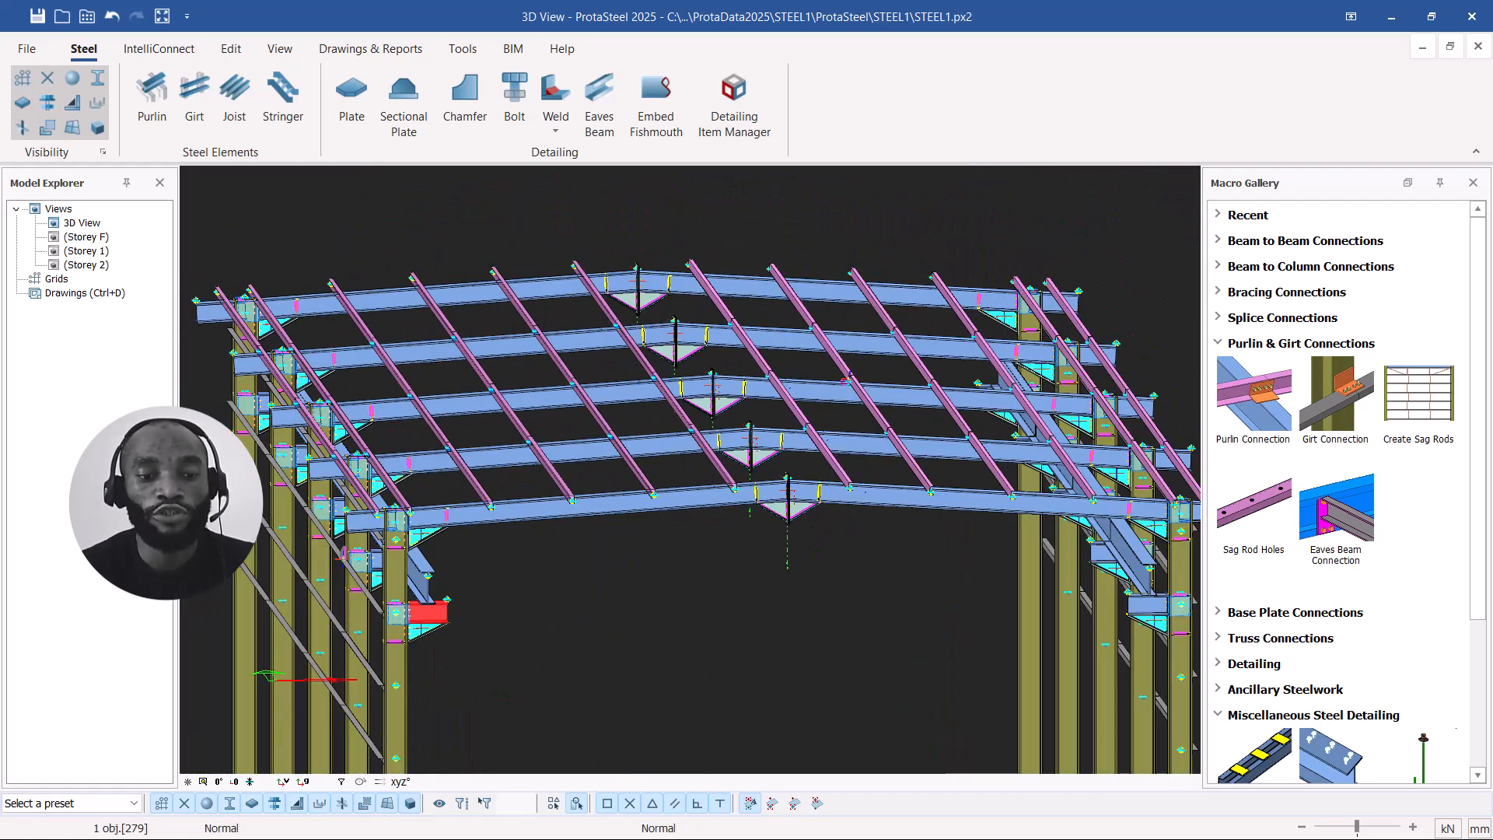
{"action": "scroll", "coordinate": [397, 660], "scroll_direction": "up", "scroll_amount": 6}
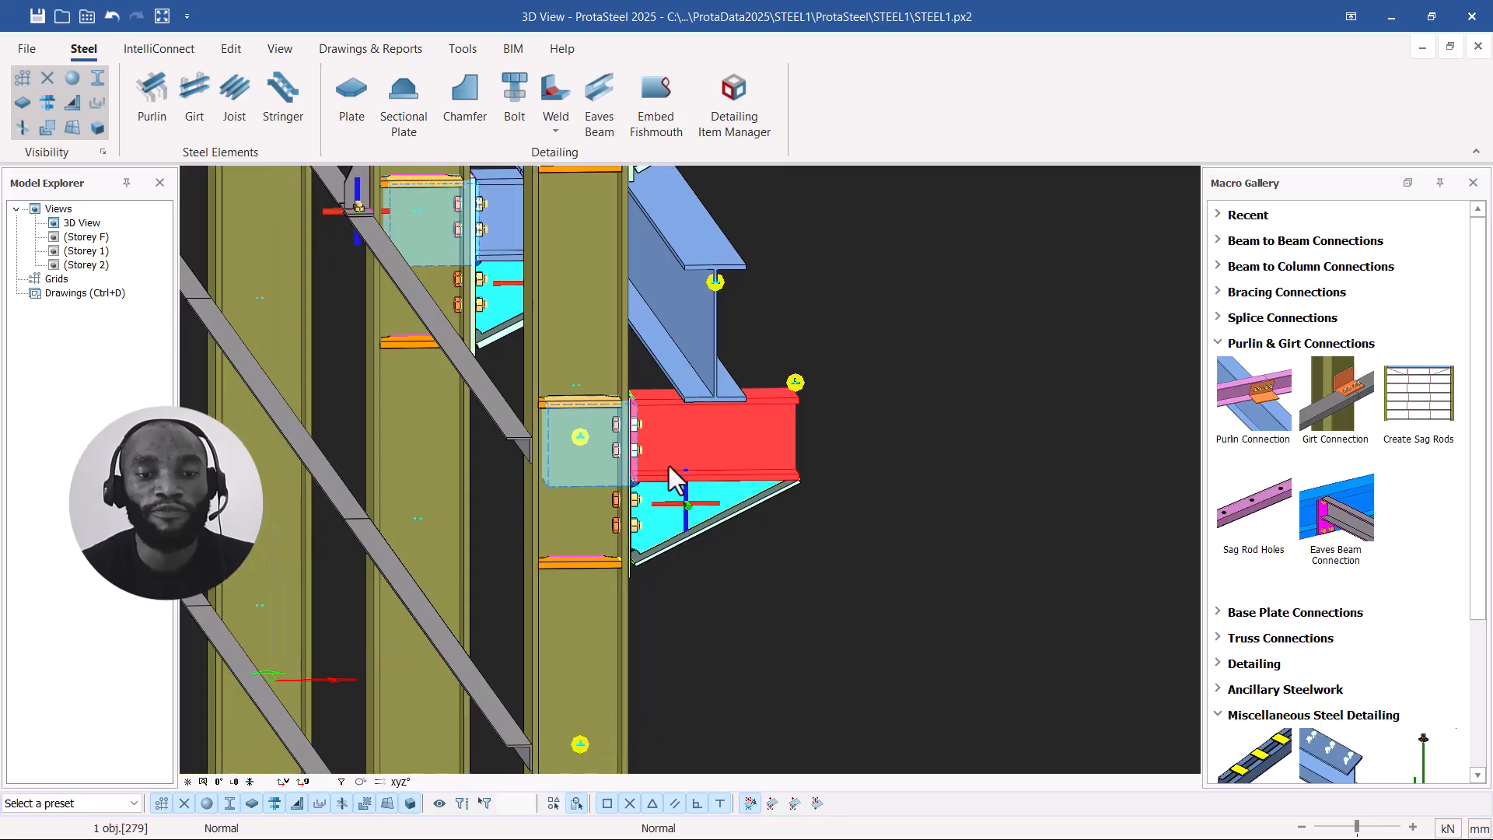
{"action": "middle_click_drag", "start_coordinate": [686, 504], "coordinate": [545, 455]}
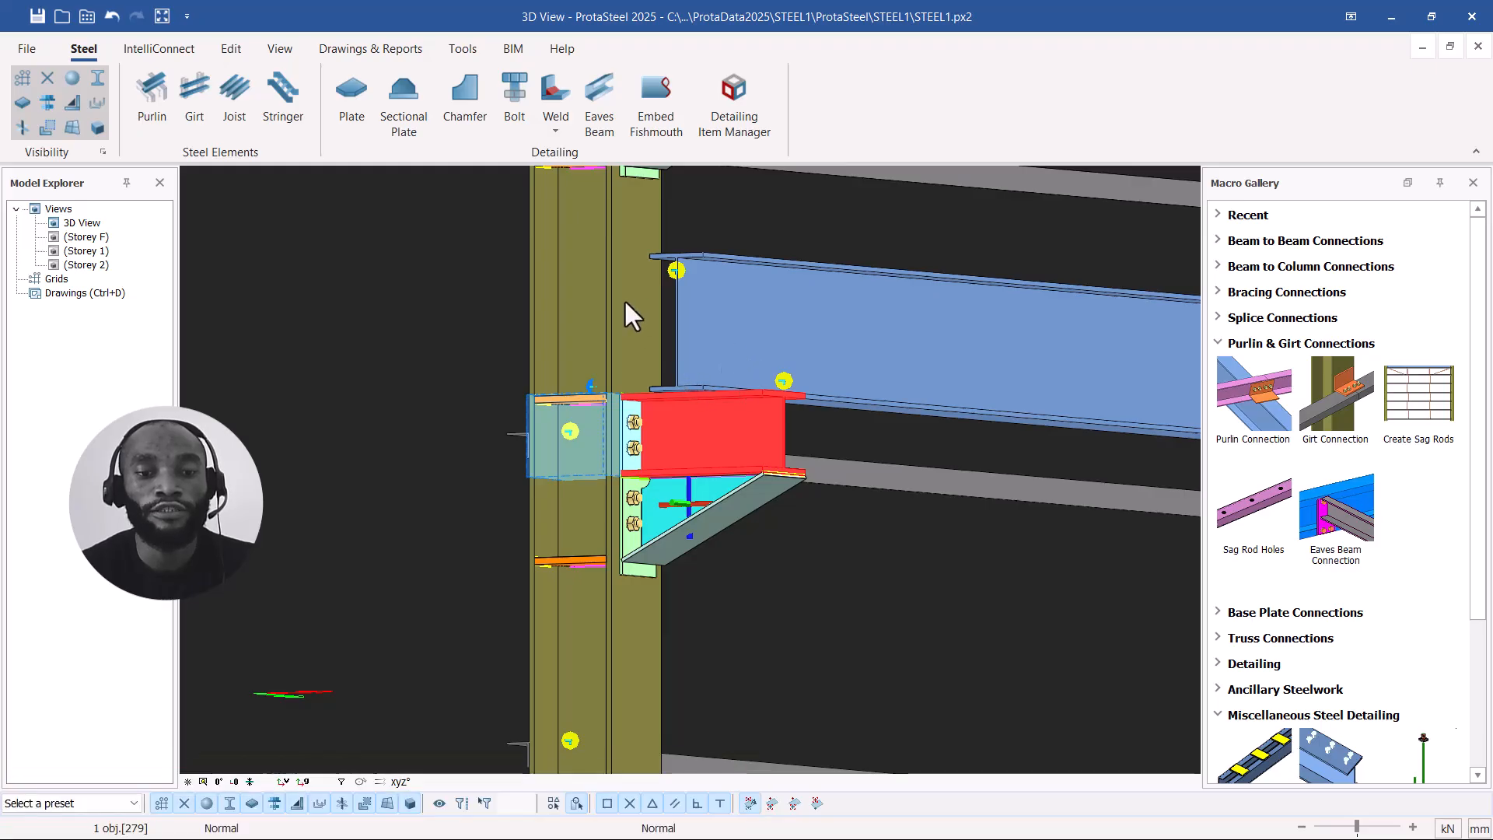
{"action": "scroll", "coordinate": [576, 429], "scroll_direction": "down", "scroll_amount": 6}
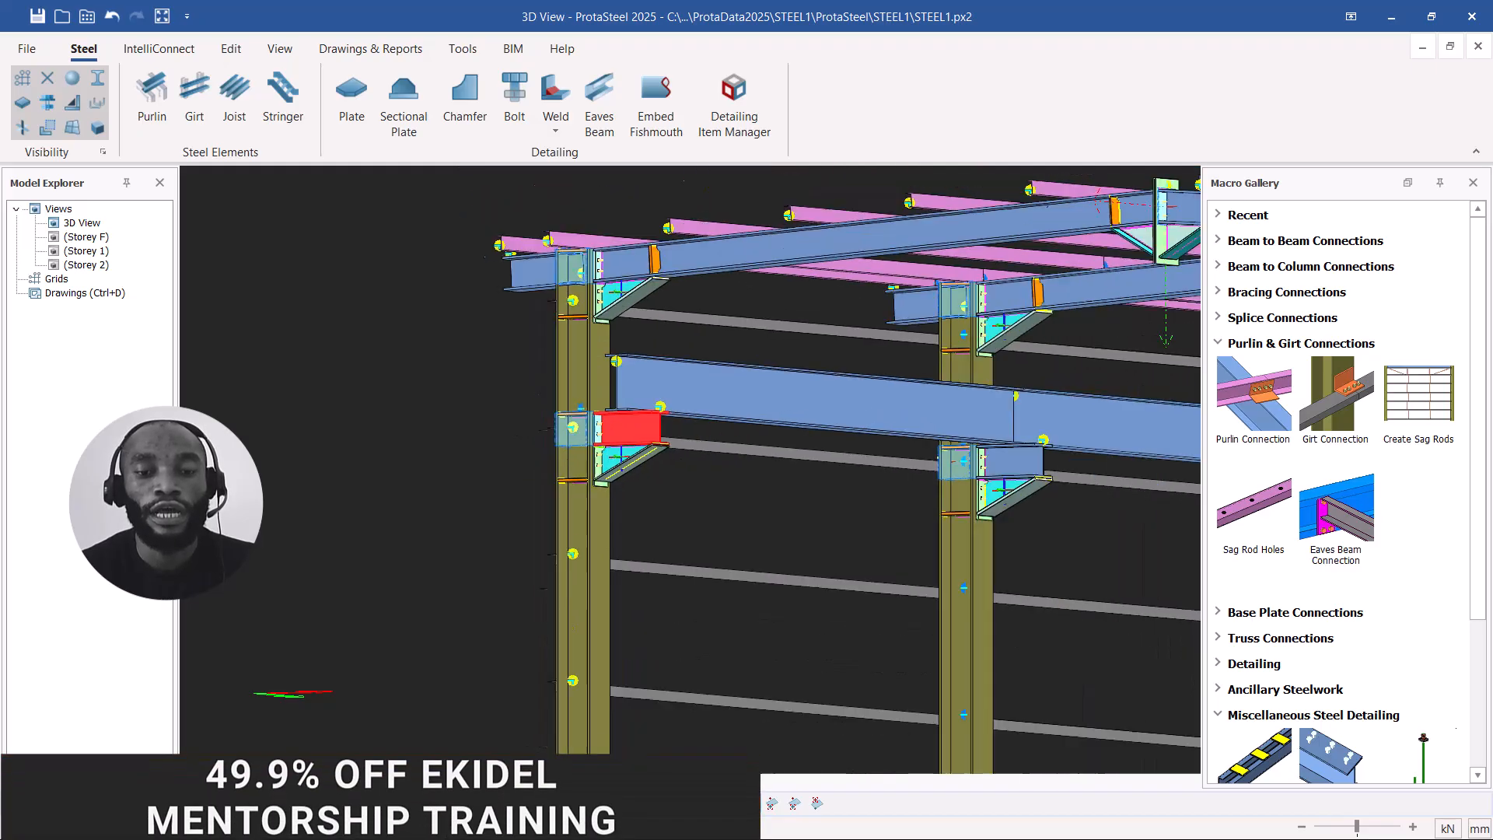
Step: Examine the bolted apex connection at the rafter ridge and the haunched rafter-to-column connections at the eaves
{"action": "scroll", "coordinate": [917, 260], "scroll_direction": "up", "scroll_amount": 6}
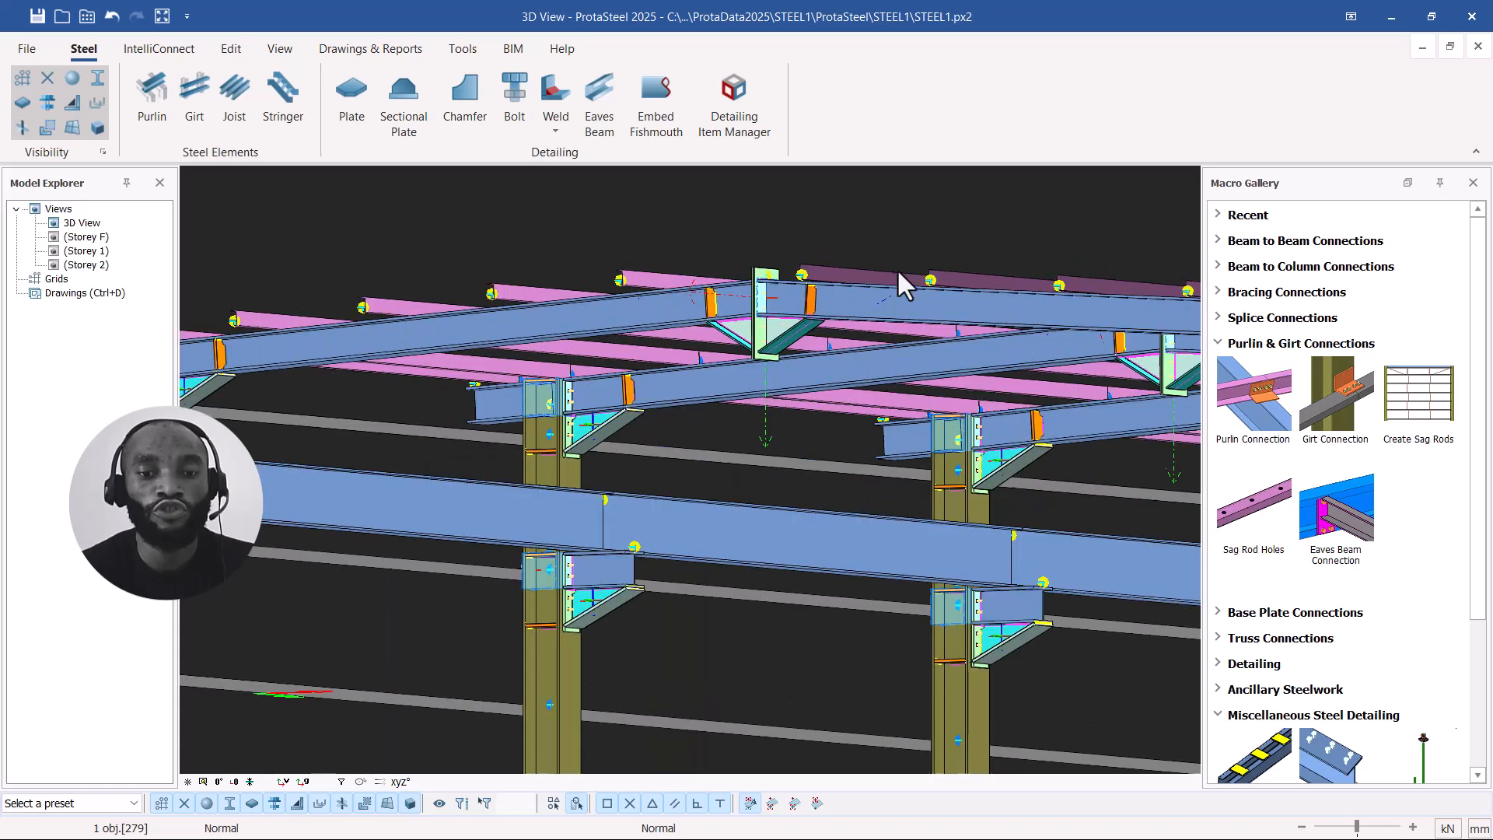
{"action": "scroll", "coordinate": [616, 316], "scroll_direction": "up", "scroll_amount": 3}
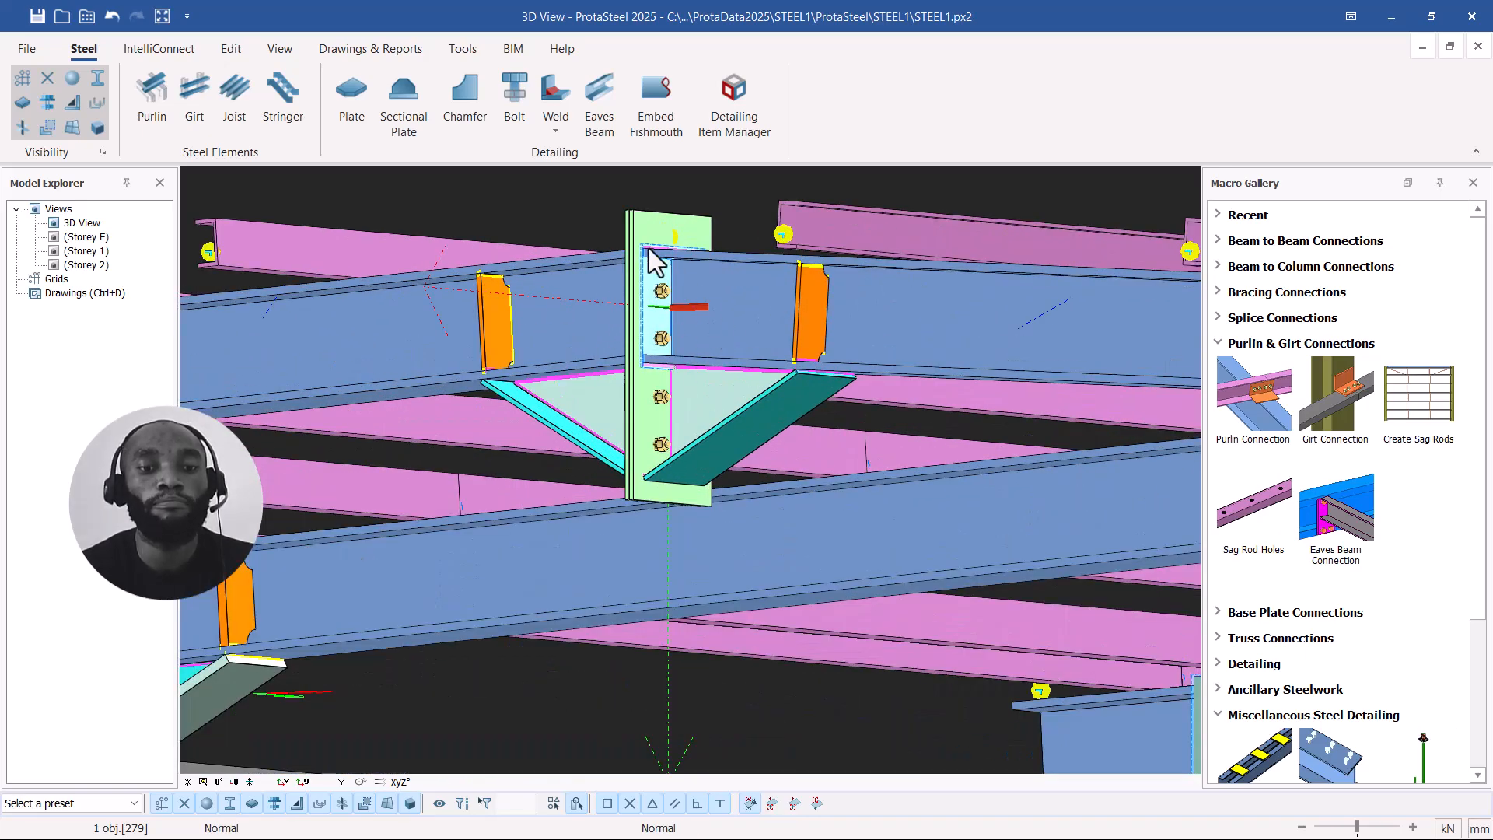
{"action": "scroll", "coordinate": [641, 347], "scroll_direction": "up", "scroll_amount": 2}
{"action": "scroll", "coordinate": [661, 367], "scroll_direction": "down", "scroll_amount": 6}
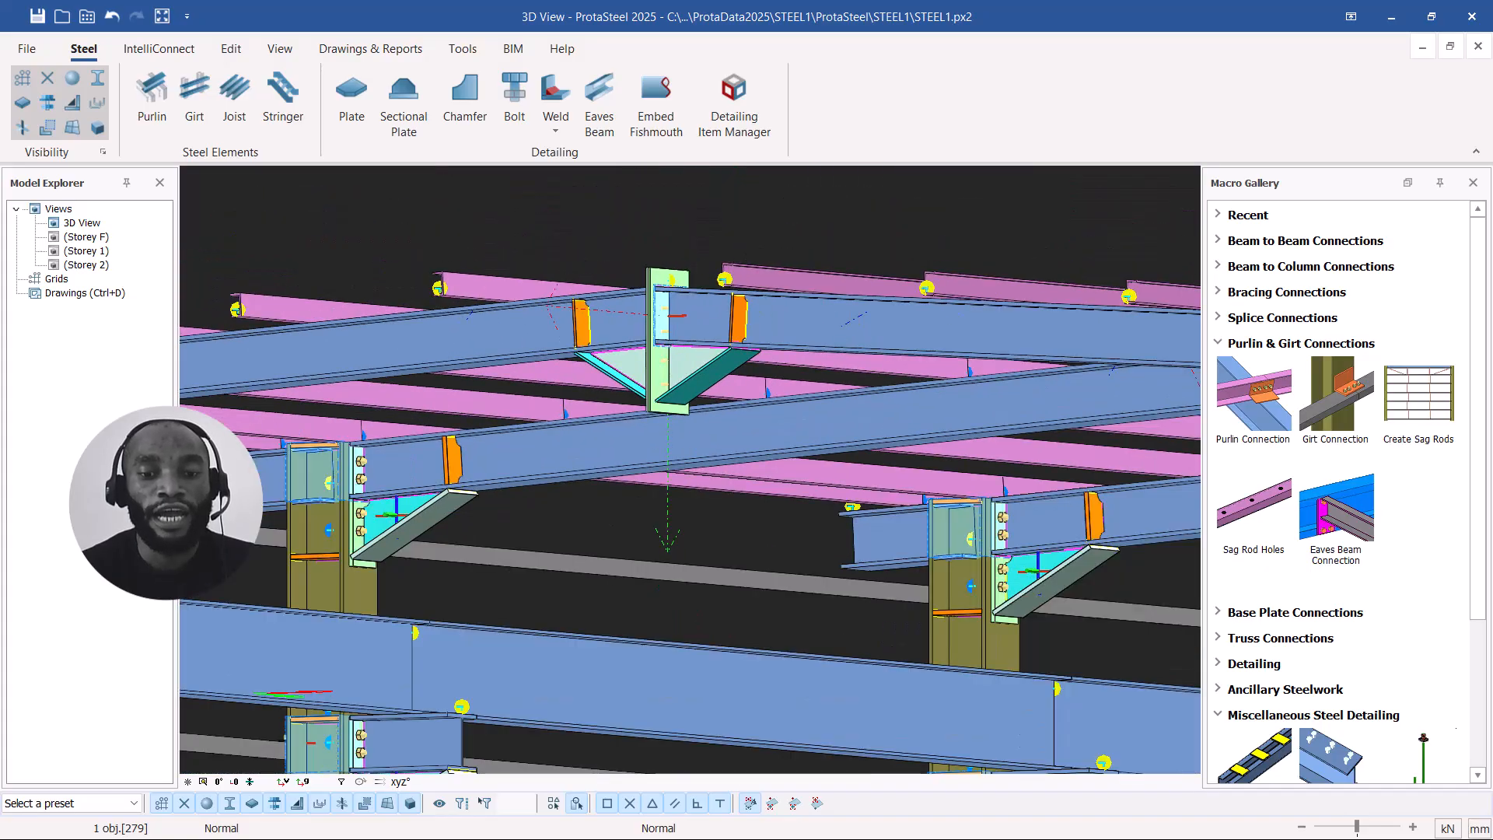
{"action": "scroll", "coordinate": [698, 319], "scroll_direction": "down", "scroll_amount": 4}
{"action": "middle_click_drag", "start_coordinate": [978, 612], "coordinate": [784, 465]}
{"action": "middle_click_drag", "start_coordinate": [832, 347], "coordinate": [834, 359]}
{"action": "scroll", "coordinate": [820, 307], "scroll_direction": "up", "scroll_amount": 5}
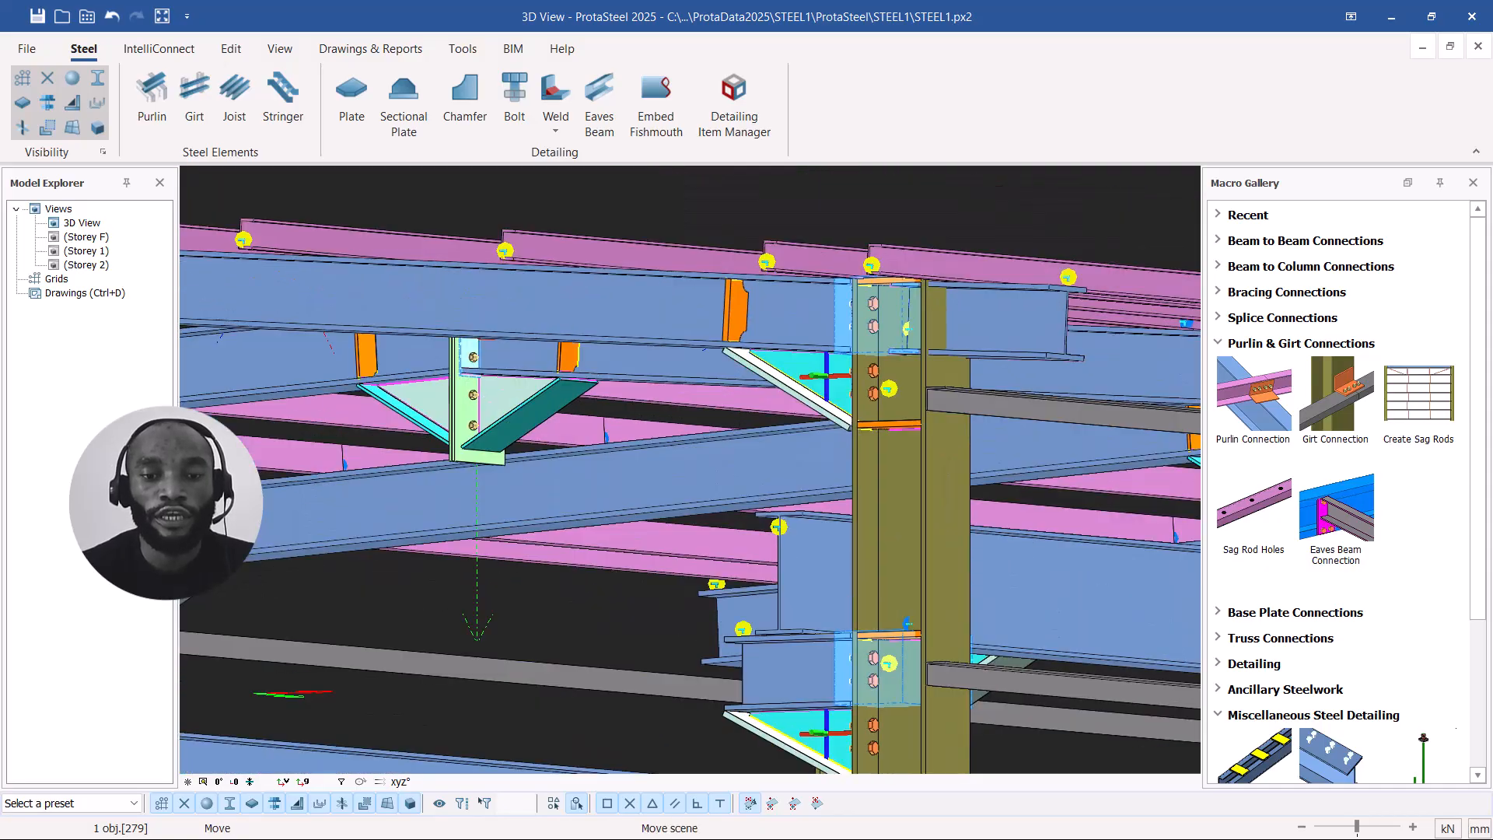
{"action": "middle_click_drag", "start_coordinate": [778, 303], "coordinate": [787, 327]}
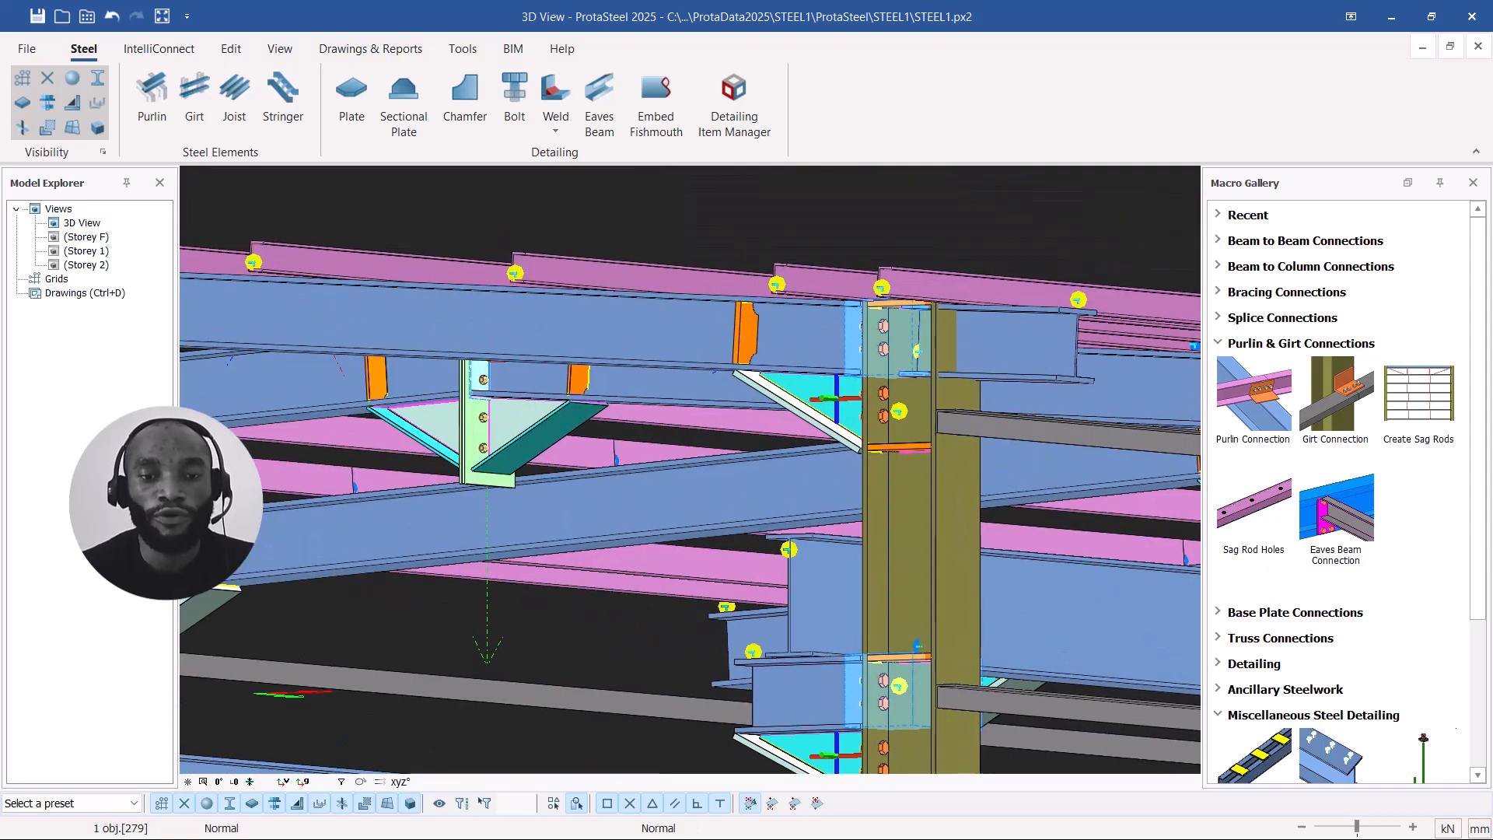
{"action": "scroll", "coordinate": [786, 328], "scroll_direction": "up", "scroll_amount": 4}
{"action": "scroll", "coordinate": [748, 350], "scroll_direction": "down", "scroll_amount": 3}
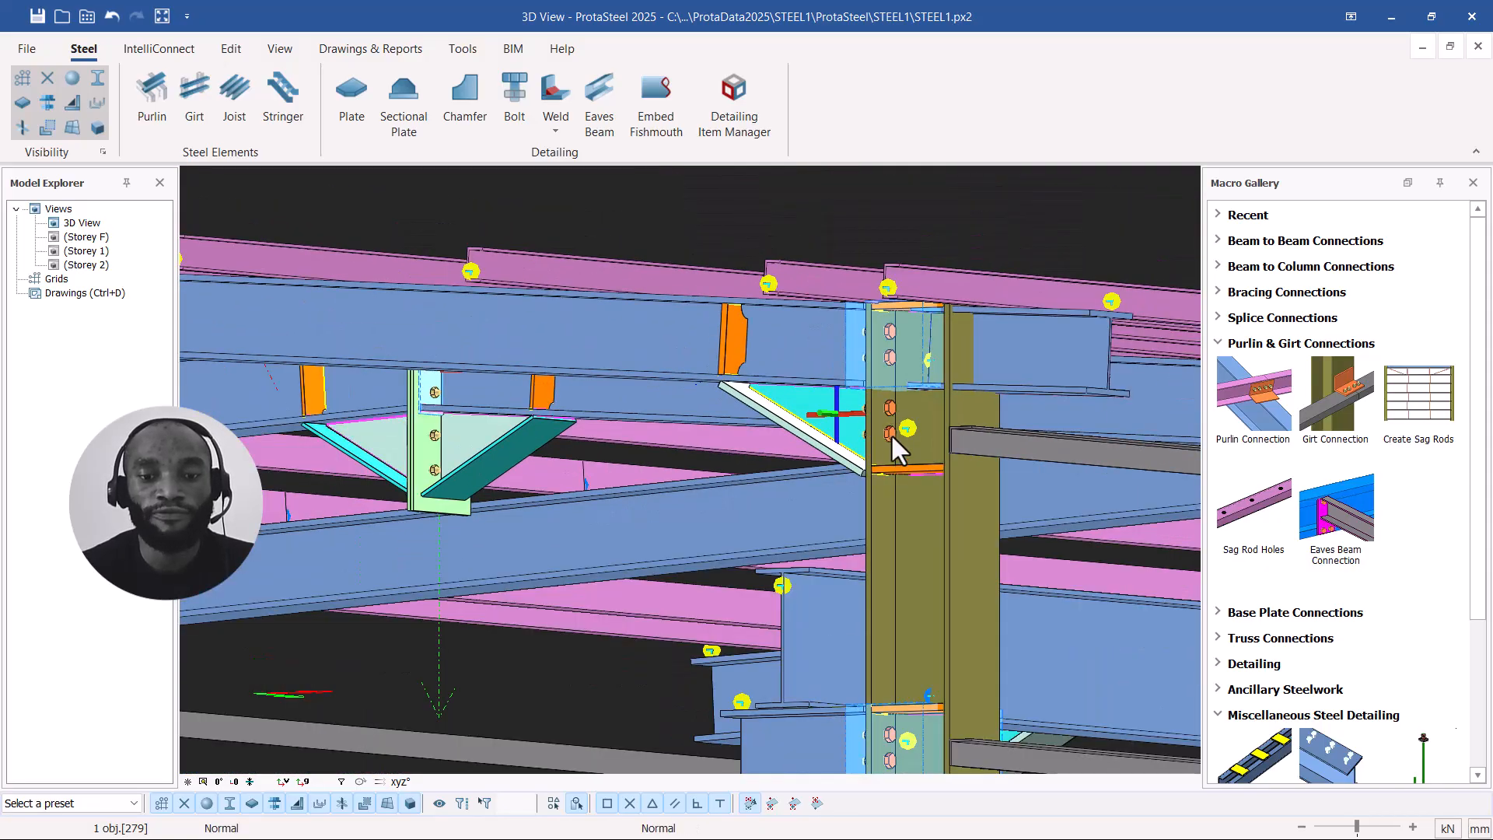
{"action": "left_click", "coordinate": [893, 439]}
{"action": "mouse_move", "coordinate": [879, 420]}
{"action": "middle_mouse_down"}
{"action": "mouse_move", "coordinate": [852, 421]}
{"action": "mouse_move", "coordinate": [887, 478]}
{"action": "mouse_move", "coordinate": [930, 445]}
{"action": "mouse_move", "coordinate": [903, 420]}
{"action": "middle_mouse_up"}
Step: Examine the column bases, including the base plate and anchor bolts where a steel column sits on its concrete pedestal
{"action": "scroll", "coordinate": [918, 492], "scroll_direction": "down", "scroll_amount": 8}
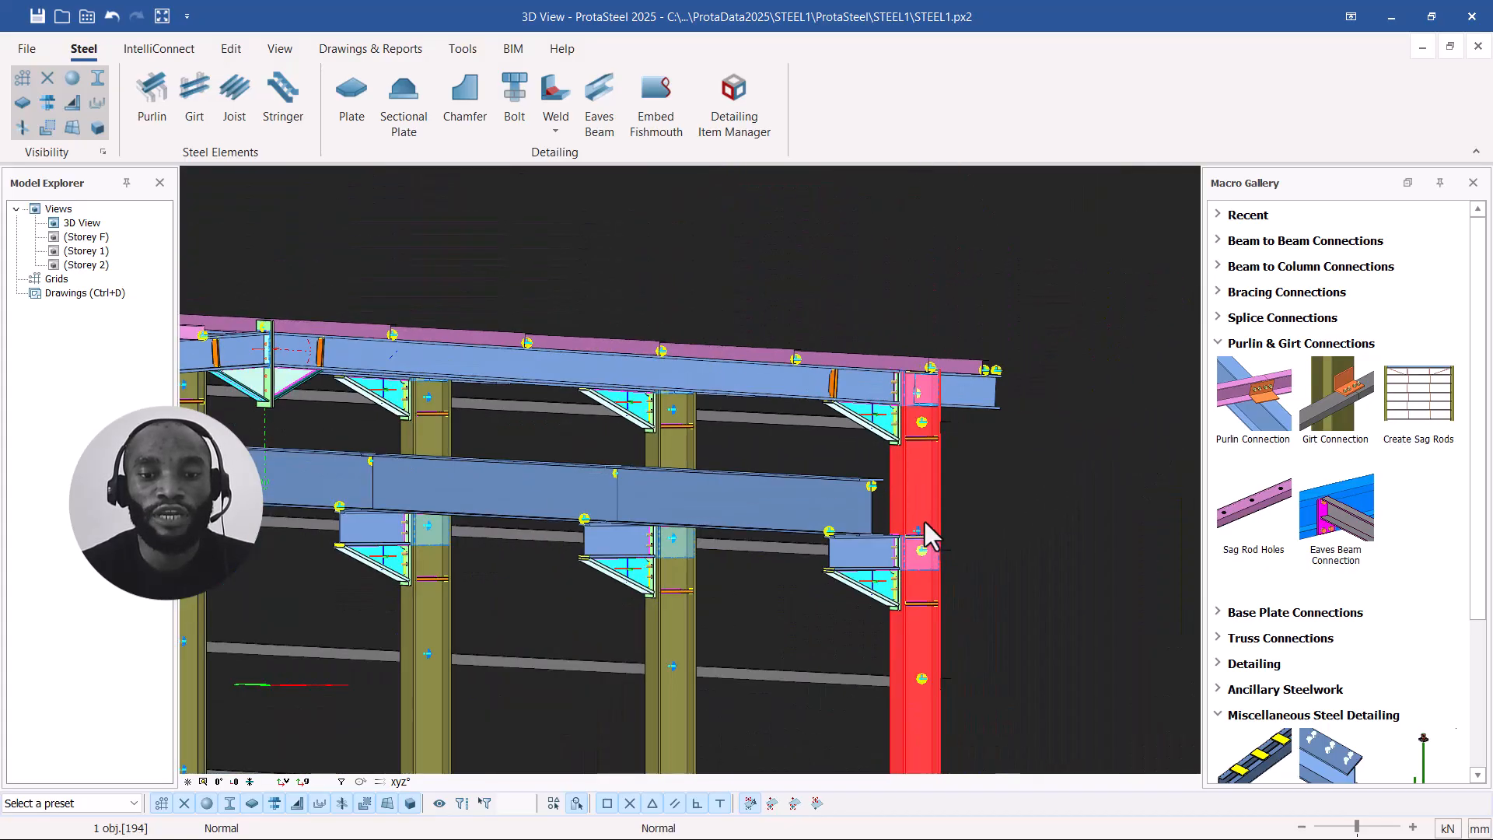
{"action": "scroll", "coordinate": [873, 618], "scroll_direction": "up", "scroll_amount": 8}
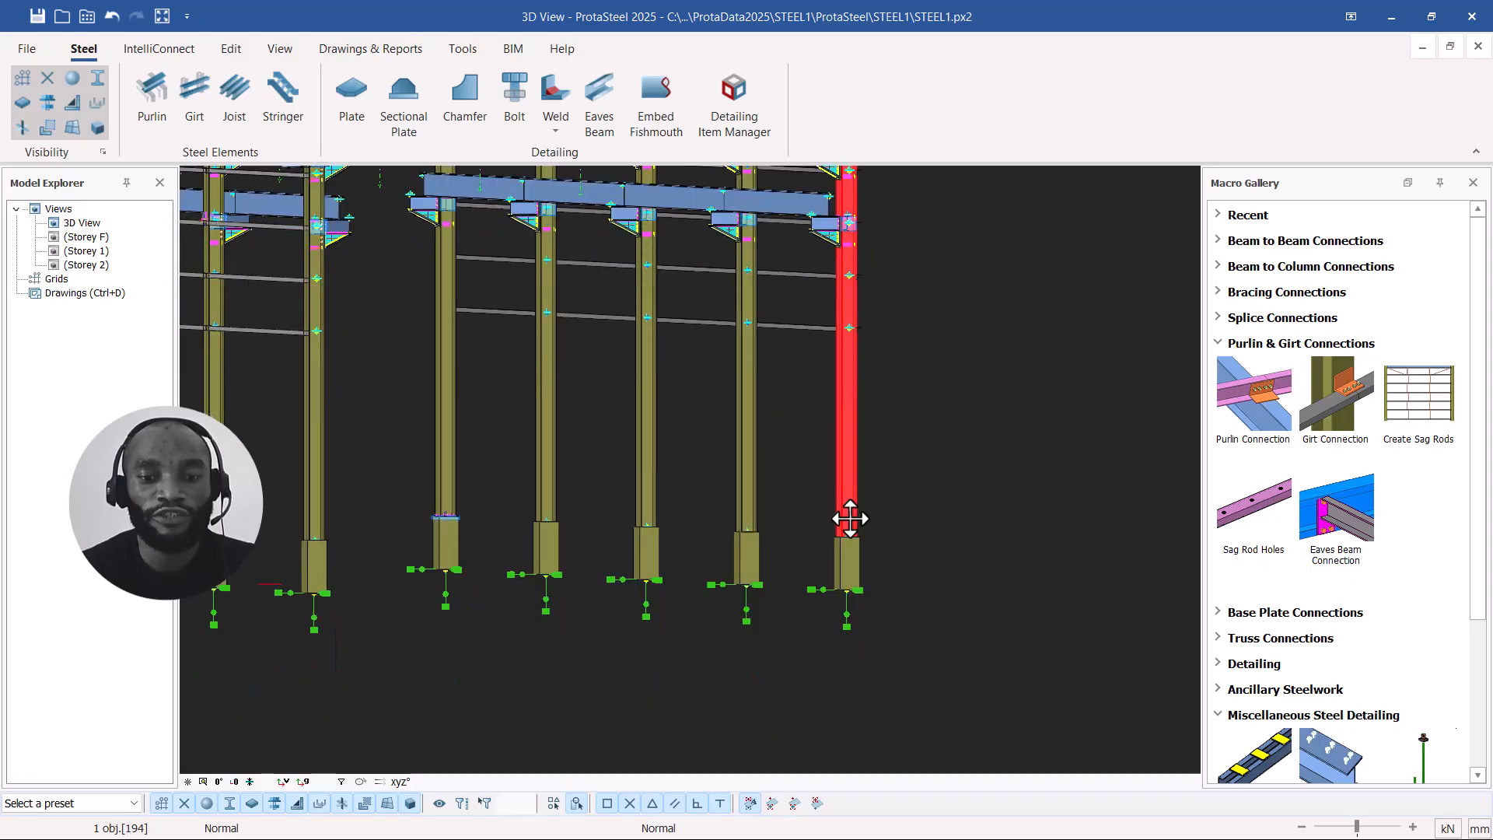
{"action": "scroll", "coordinate": [873, 529], "scroll_direction": "down", "scroll_amount": 3}
{"action": "middle_click_drag", "start_coordinate": [873, 529], "coordinate": [1183, 471]}
{"action": "scroll", "coordinate": [1136, 466], "scroll_direction": "down", "scroll_amount": 1}
{"action": "scroll", "coordinate": [550, 452], "scroll_direction": "up", "scroll_amount": 9}
{"action": "left_click", "coordinate": [557, 493]}
{"action": "middle_click_drag", "start_coordinate": [557, 493], "coordinate": [557, 579], "text": "ctrl"}
{"action": "scroll", "coordinate": [535, 399], "scroll_direction": "up", "scroll_amount": 7}
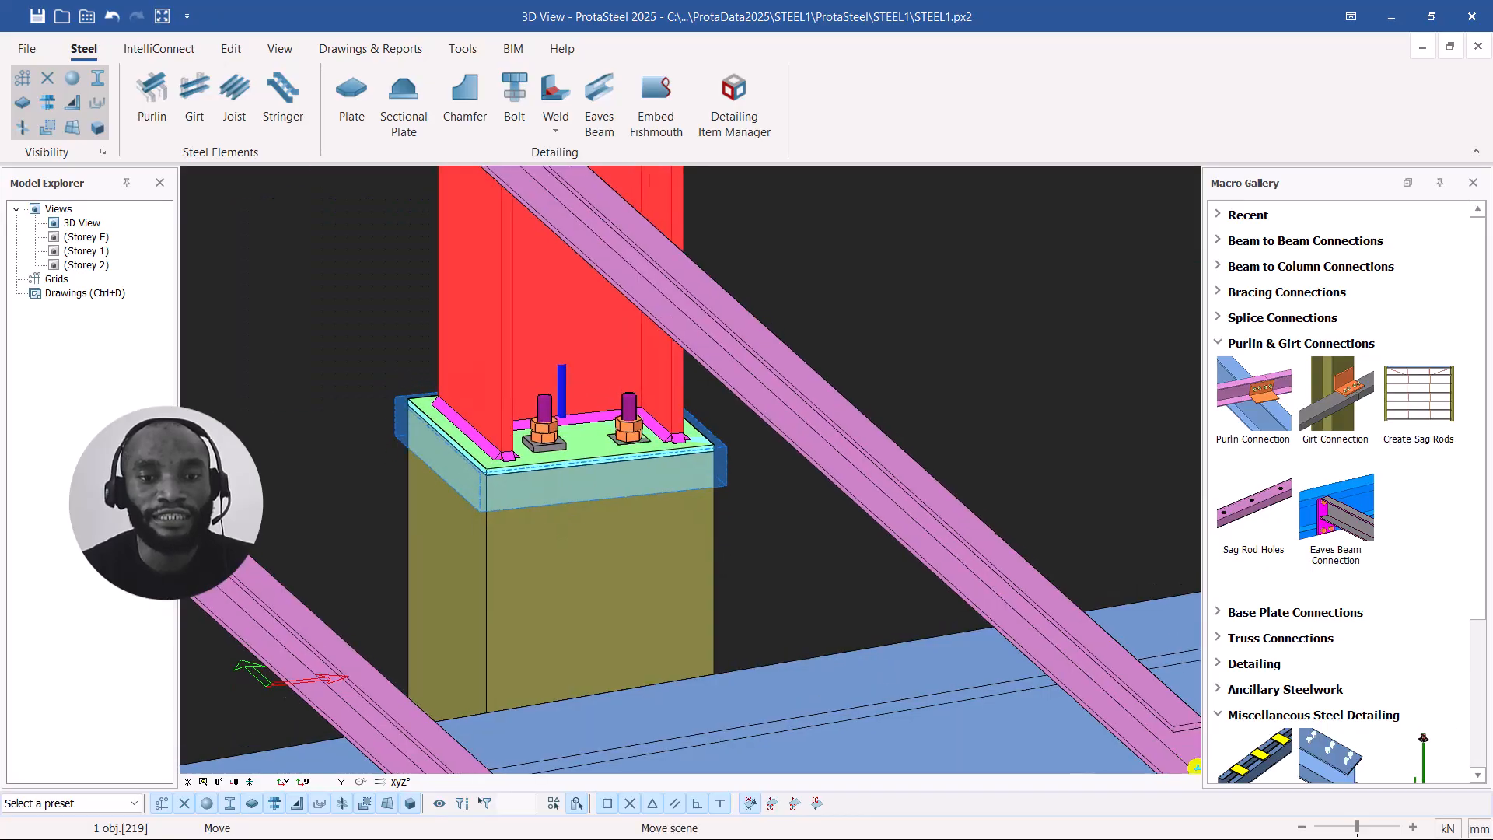
{"action": "scroll", "coordinate": [591, 364], "scroll_direction": "down", "scroll_amount": 10}
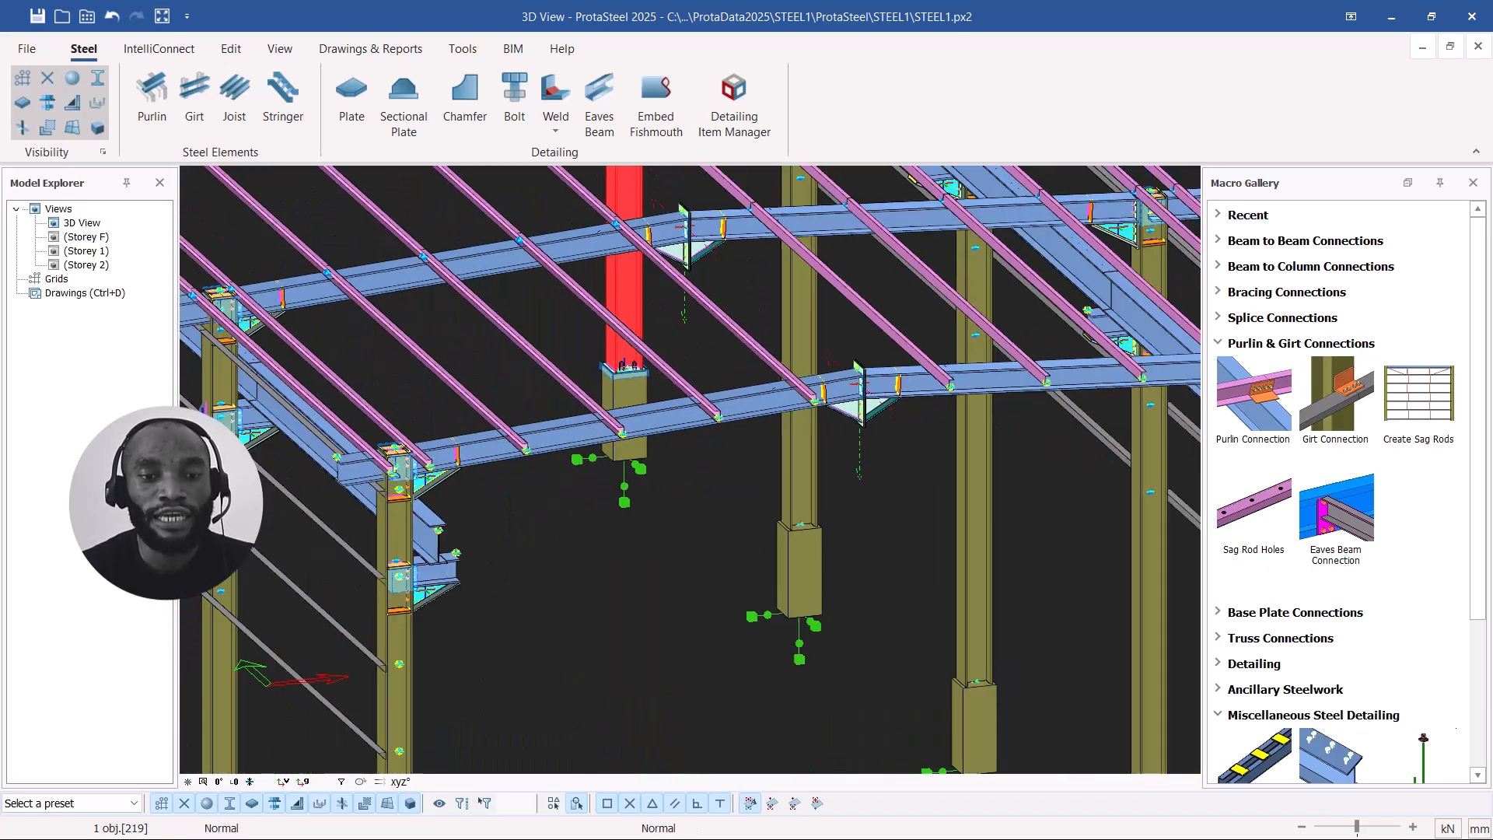
Step: Examine the bolted purlin cleat on the rafter and the stiffened girt cleat on the column
{"action": "scroll", "coordinate": [641, 290], "scroll_direction": "down", "scroll_amount": 2}
{"action": "middle_click_drag", "start_coordinate": [641, 290], "coordinate": [668, 532]}
{"action": "scroll", "coordinate": [668, 532], "scroll_direction": "up", "scroll_amount": 5}
{"action": "middle_click_drag", "start_coordinate": [736, 418], "coordinate": [795, 507]}
{"action": "scroll", "coordinate": [866, 526], "scroll_direction": "up", "scroll_amount": 10}
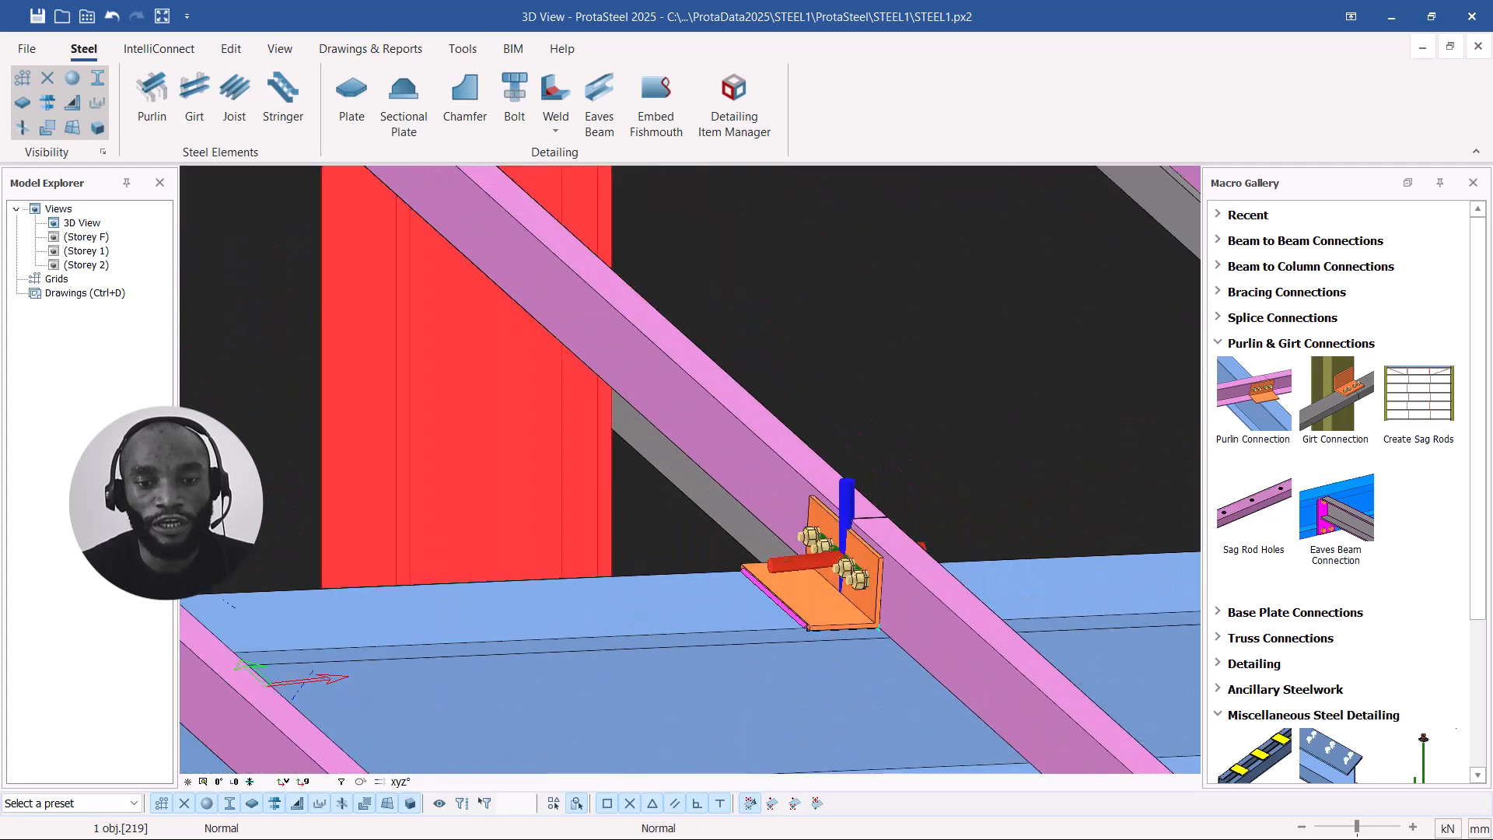
{"action": "scroll", "coordinate": [913, 539], "scroll_direction": "down", "scroll_amount": 8}
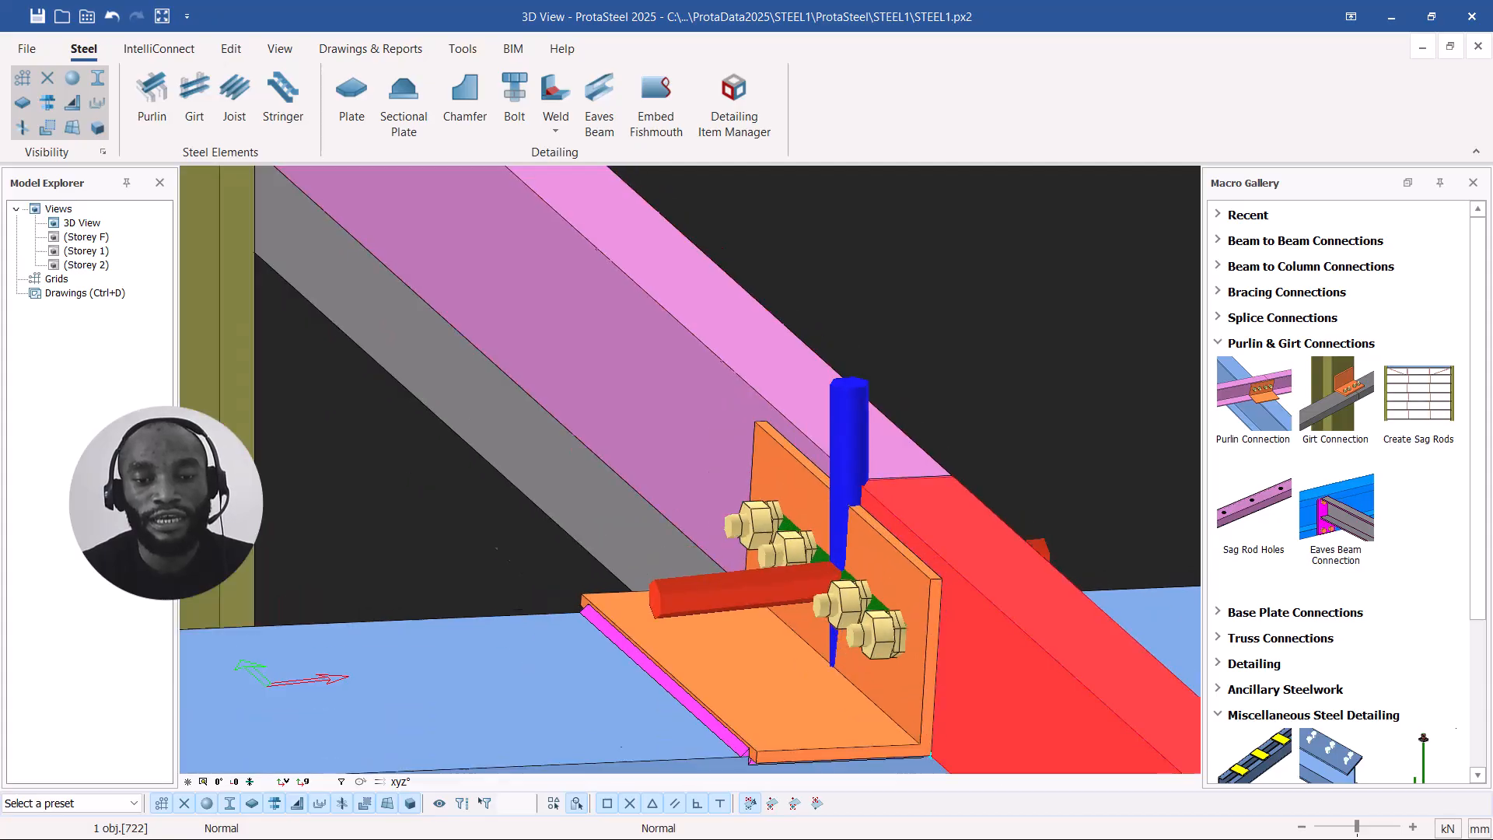
{"action": "scroll", "coordinate": [762, 598], "scroll_direction": "down", "scroll_amount": 8}
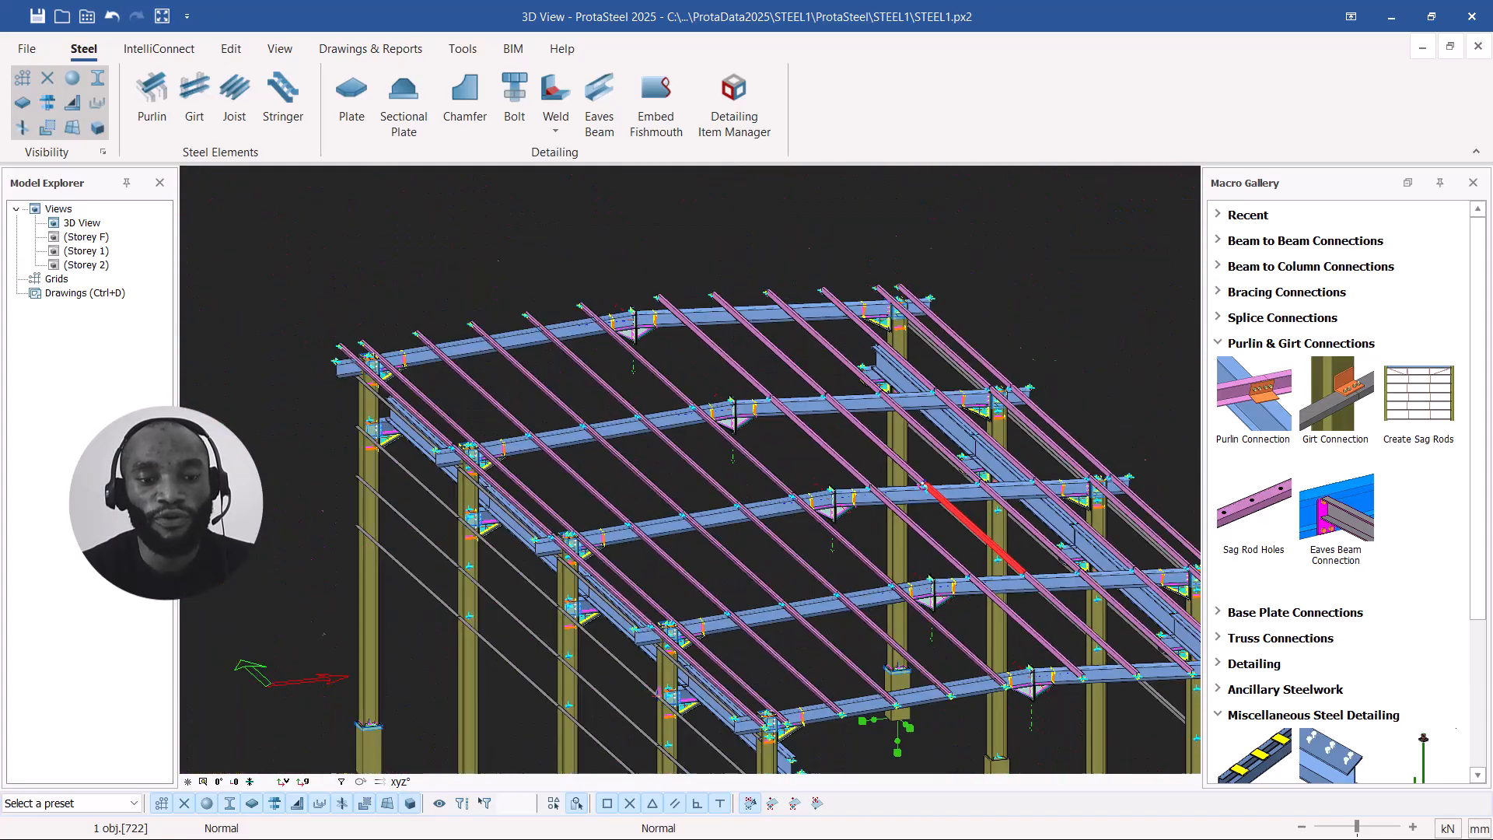
{"action": "scroll", "coordinate": [717, 659], "scroll_direction": "up", "scroll_amount": 5}
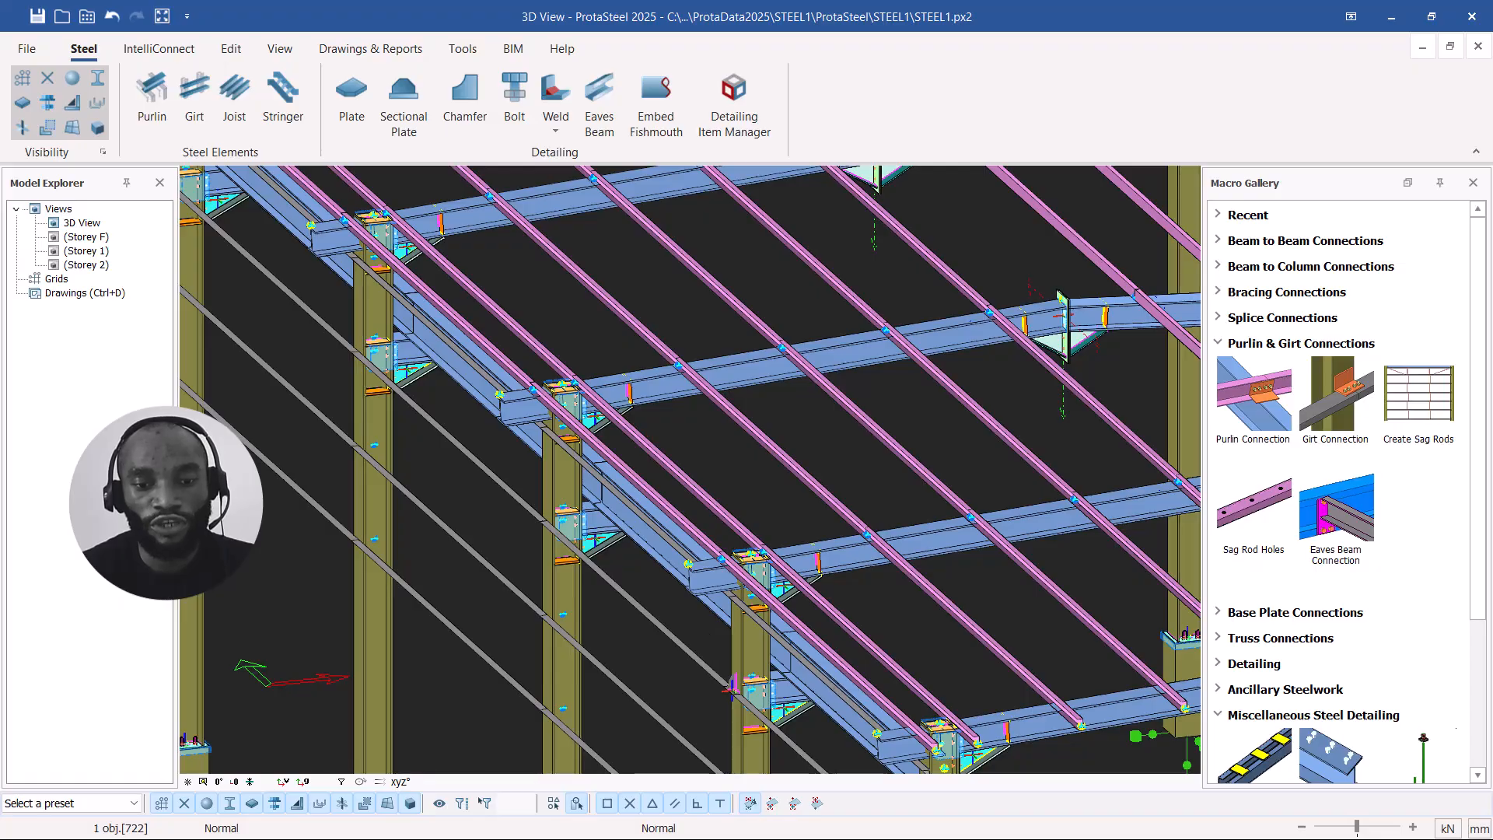
{"action": "scroll", "coordinate": [807, 664], "scroll_direction": "up", "scroll_amount": 10}
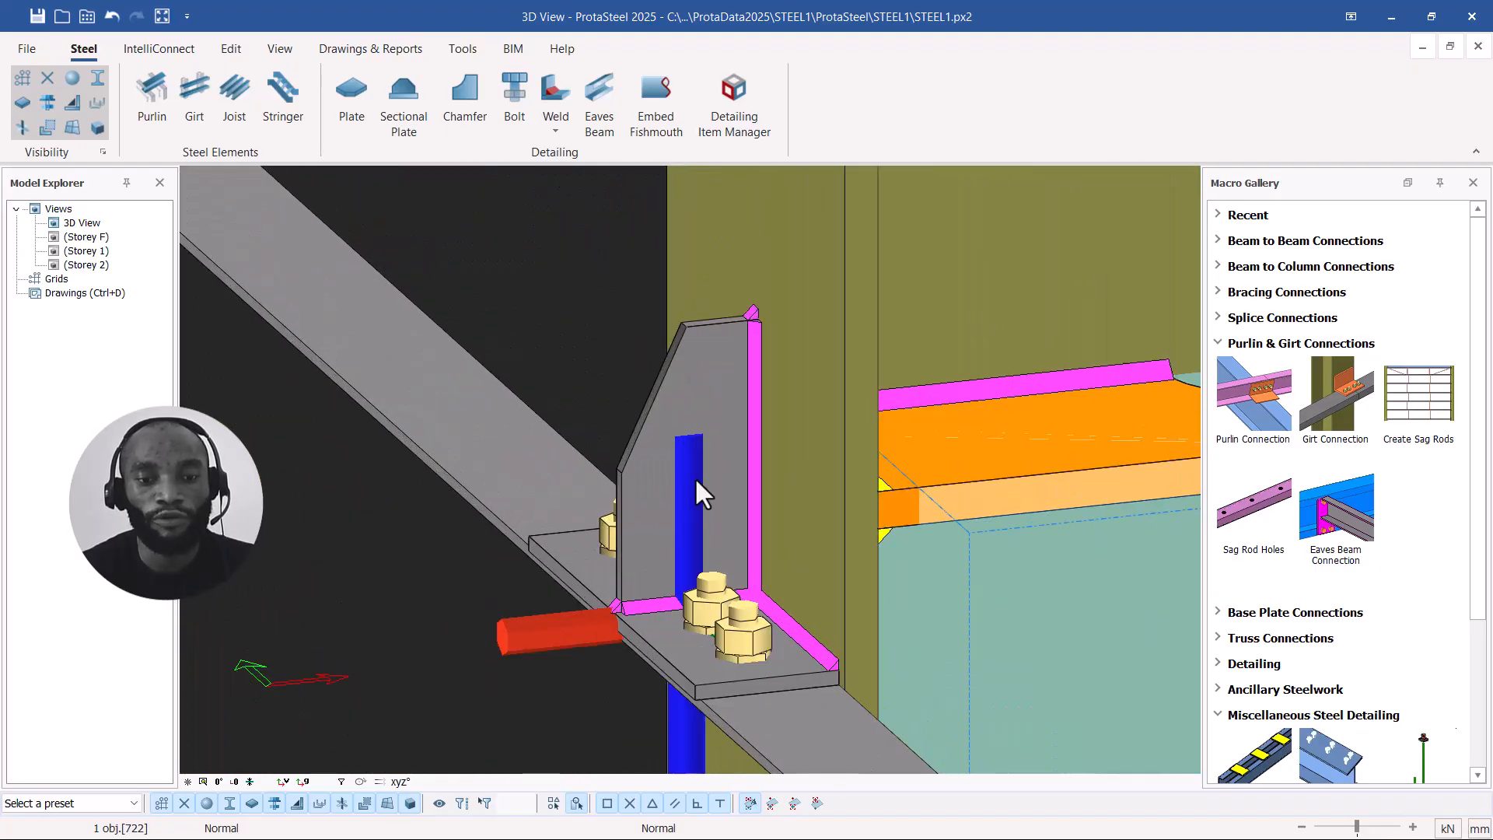
{"action": "scroll", "coordinate": [624, 498], "scroll_direction": "down", "scroll_amount": 5}
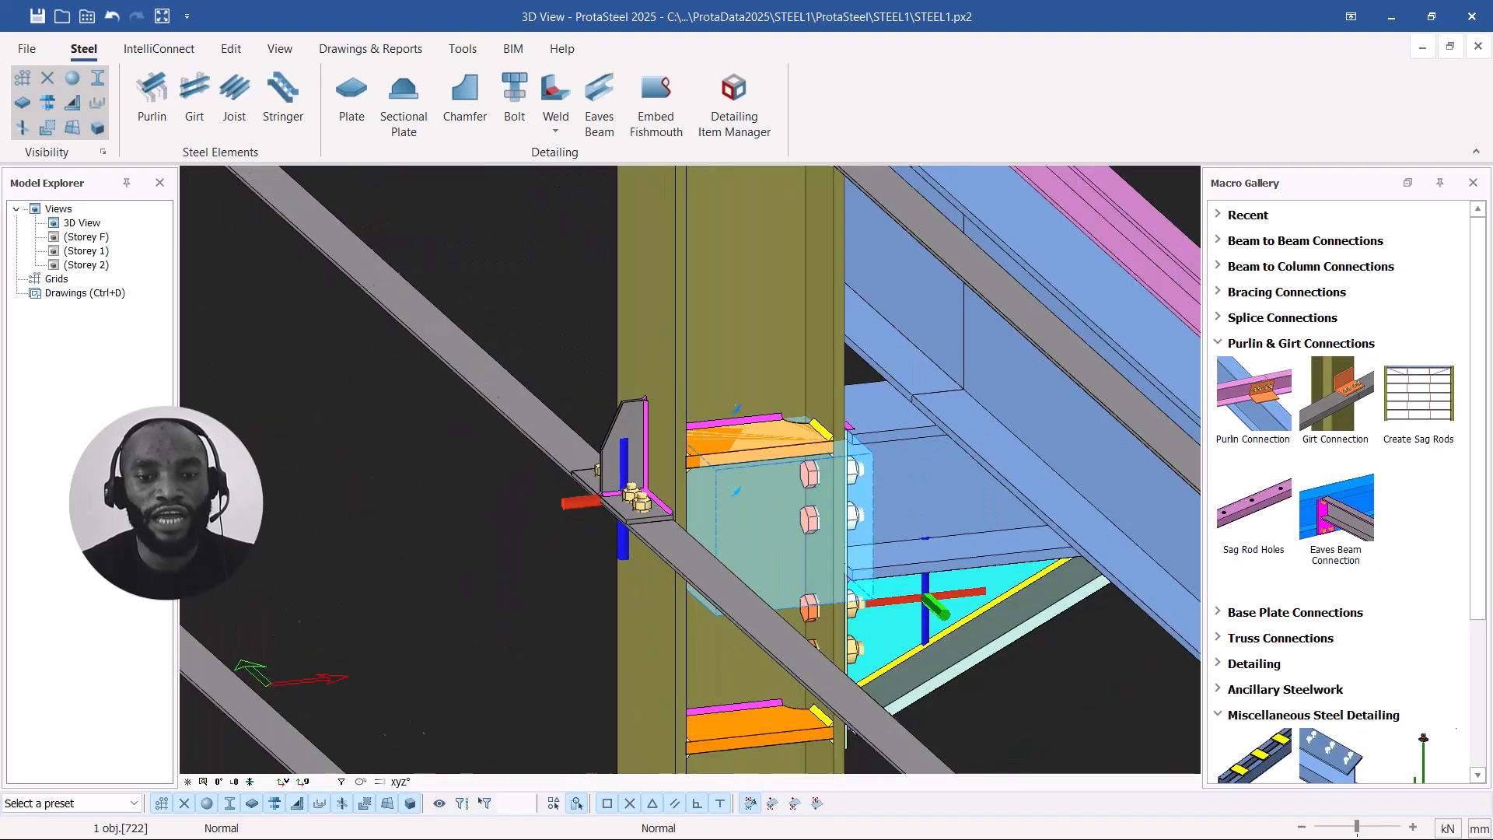
{"action": "scroll", "coordinate": [613, 463], "scroll_direction": "down", "scroll_amount": 5}
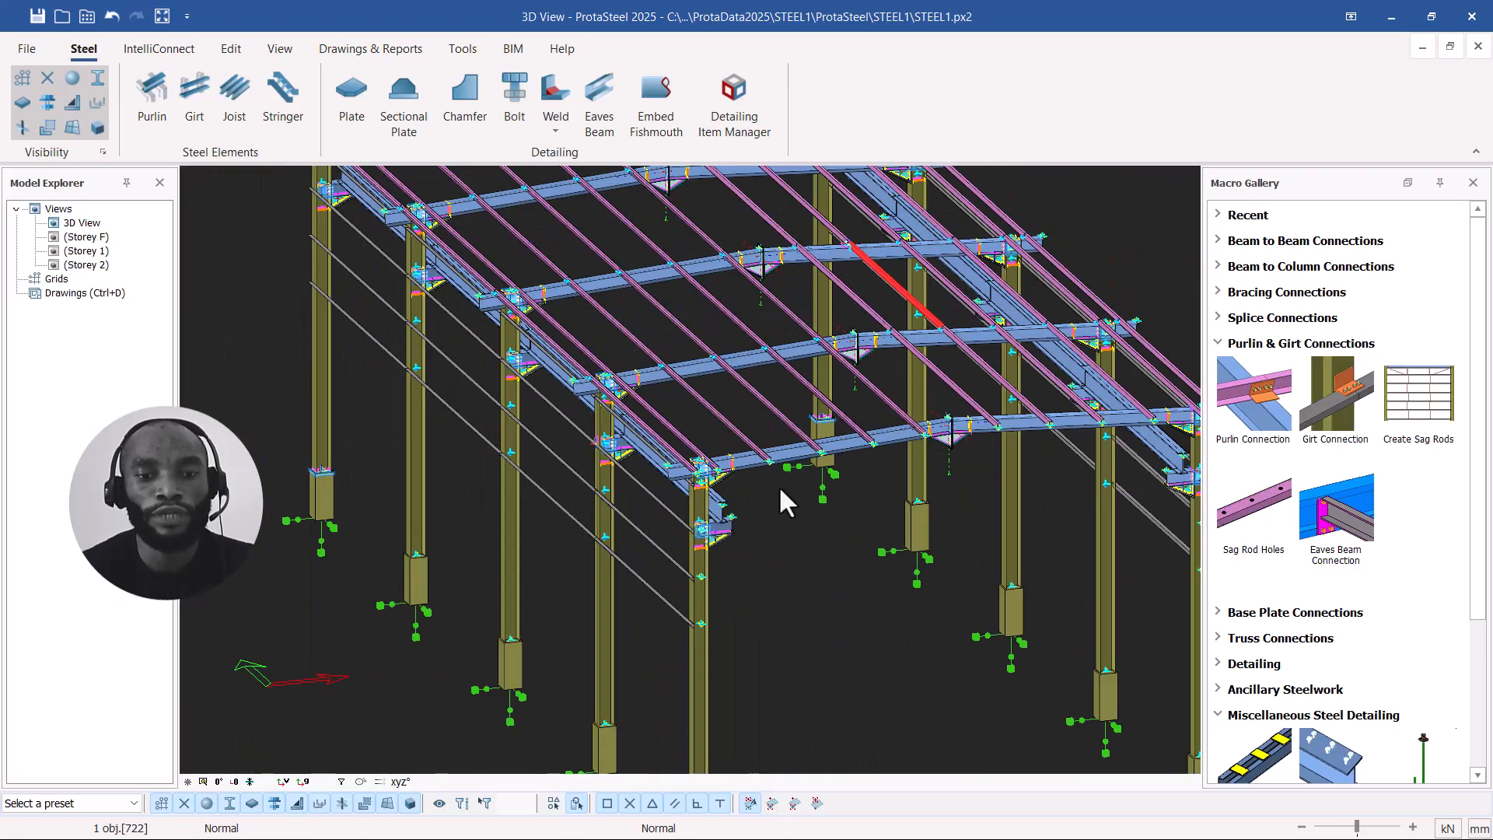
Step: Clear the selection and review the overall frame, roof purlins, side girts and crane beams from several angles
{"action": "left_click", "coordinate": [762, 479]}
{"action": "middle_click_drag", "start_coordinate": [813, 504], "coordinate": [869, 513], "text": "ctrl"}
{"action": "scroll", "coordinate": [870, 513], "scroll_direction": "down", "scroll_amount": 3}
{"action": "scroll", "coordinate": [649, 451], "scroll_direction": "up", "scroll_amount": 5}
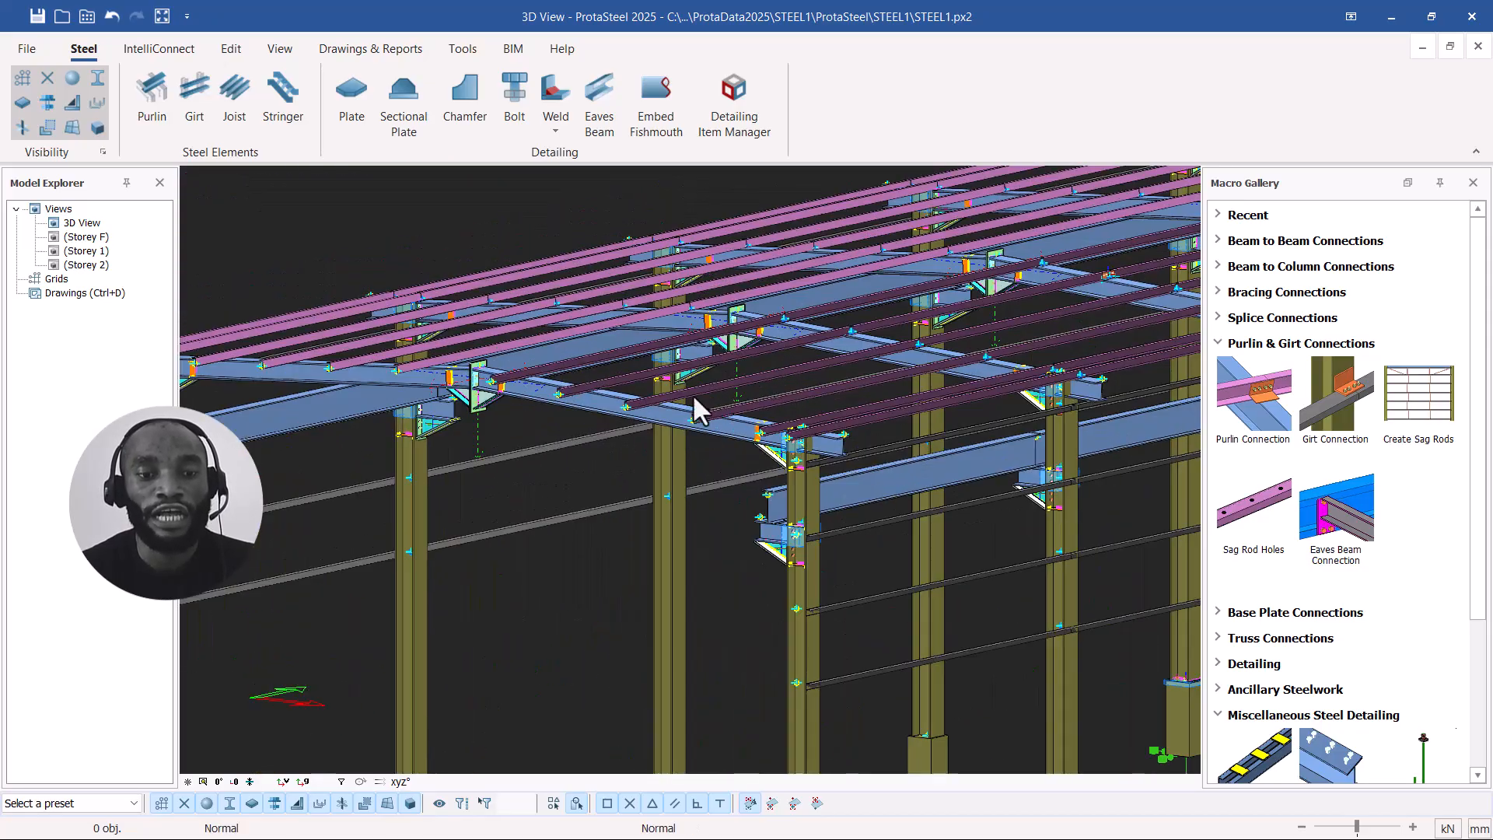
{"action": "scroll", "coordinate": [550, 362], "scroll_direction": "up", "scroll_amount": 4}
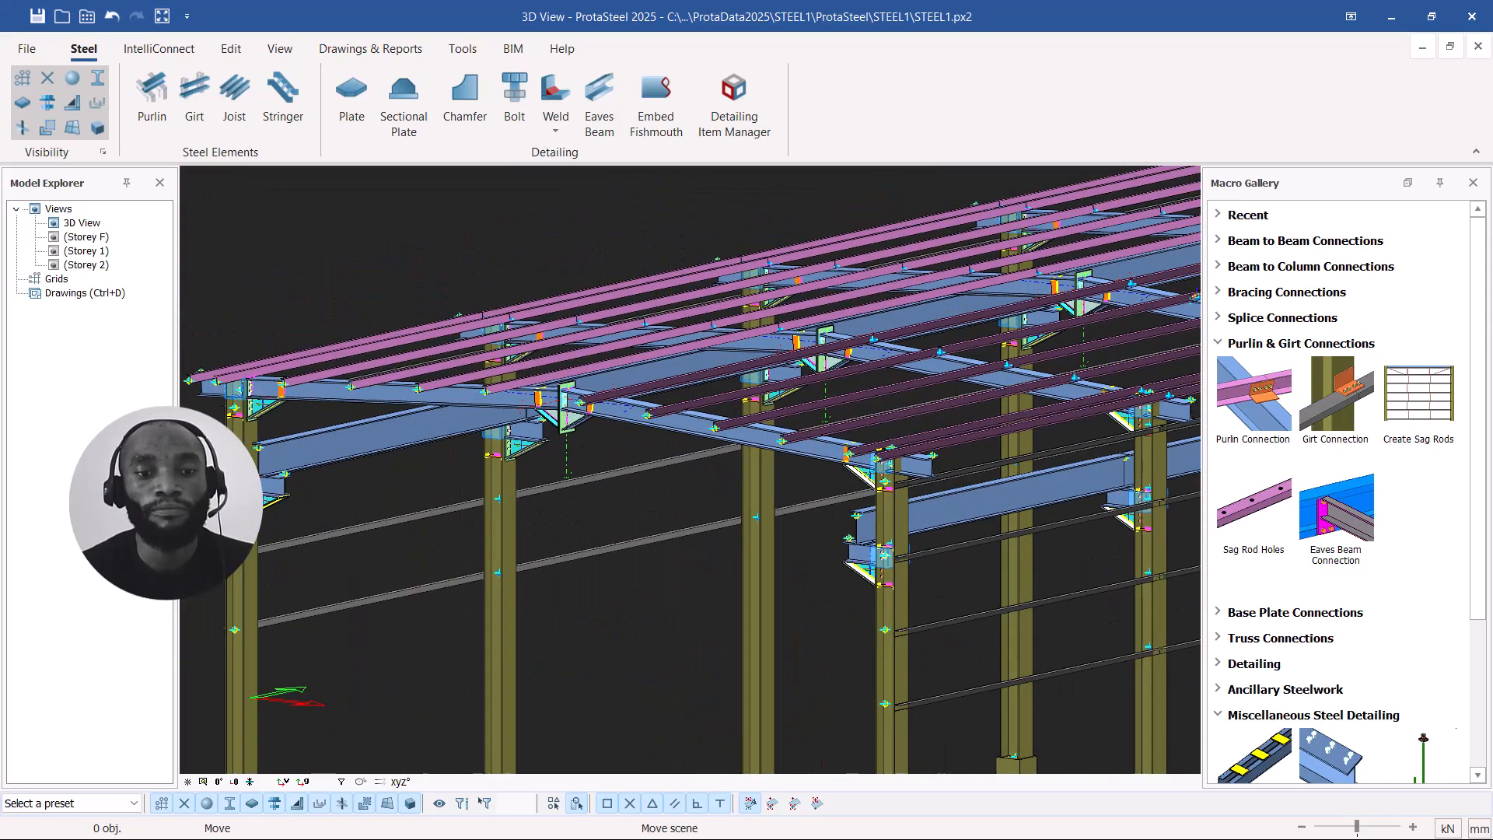
{"action": "scroll", "coordinate": [638, 505], "scroll_direction": "up", "scroll_amount": 5}
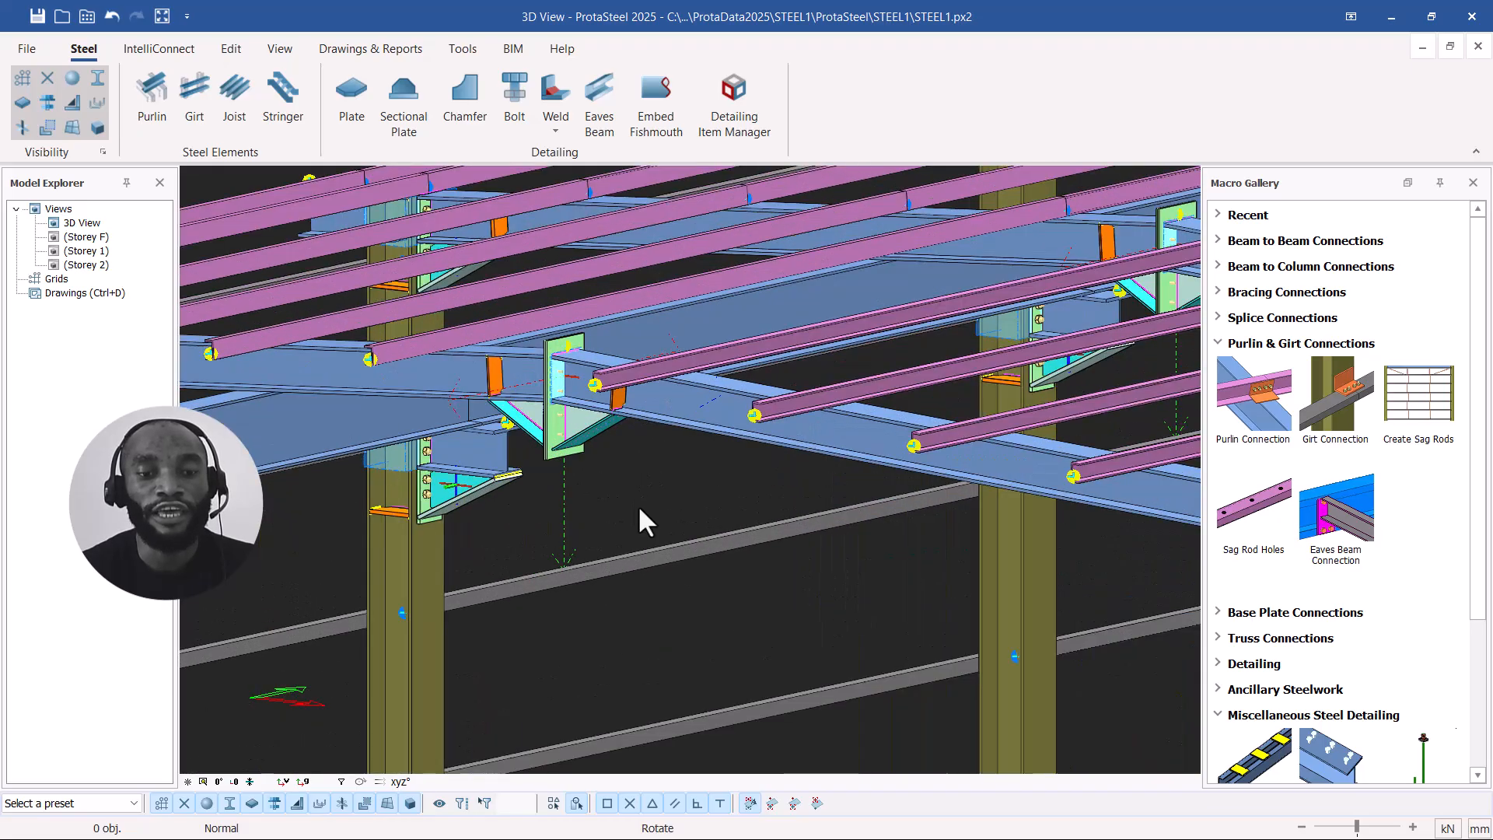
{"action": "middle_click_drag", "start_coordinate": [597, 286], "coordinate": [580, 282]}
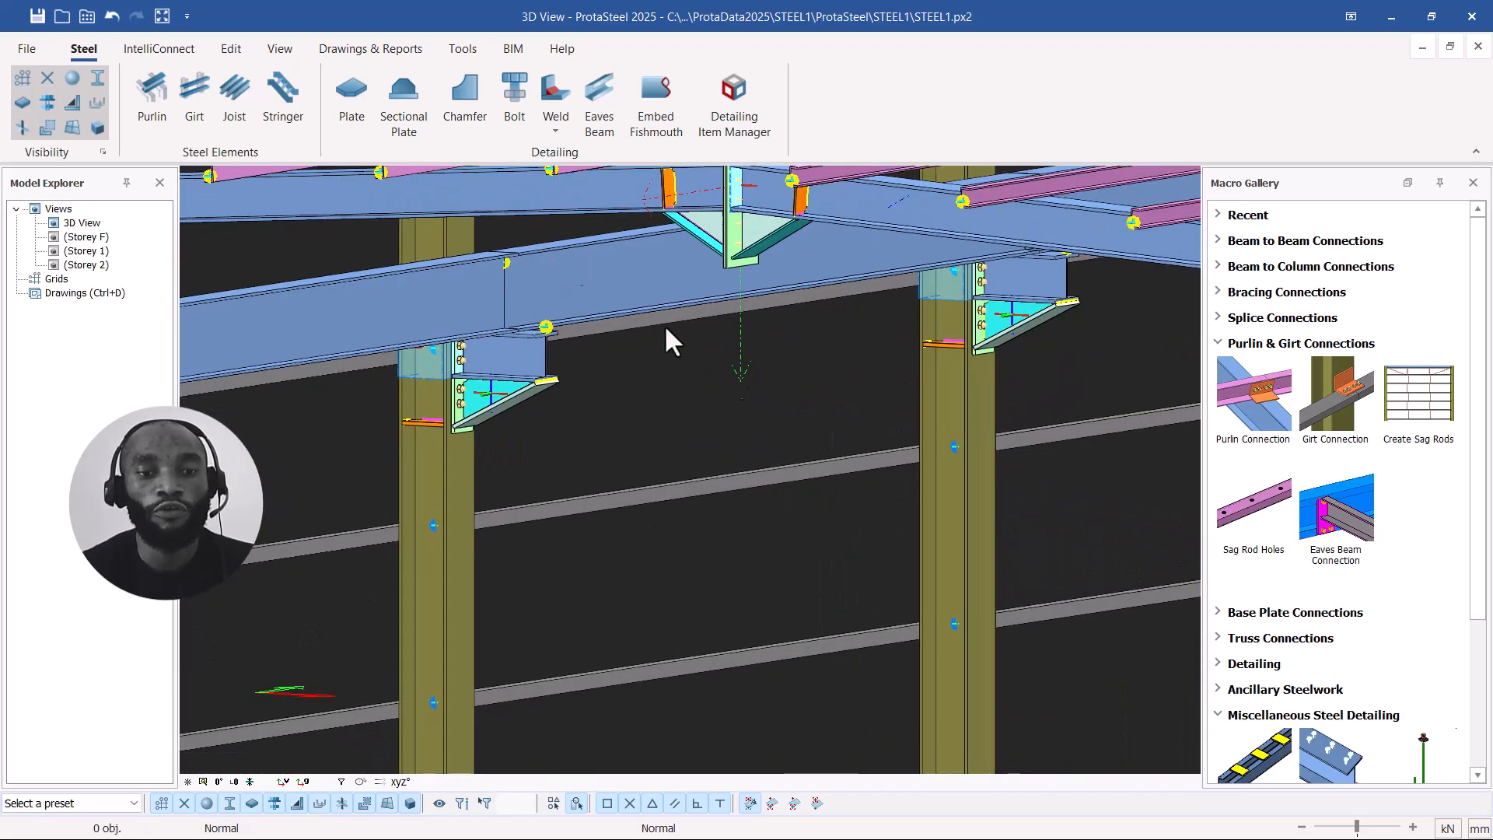
{"action": "scroll", "coordinate": [619, 363], "scroll_direction": "down", "scroll_amount": 2}
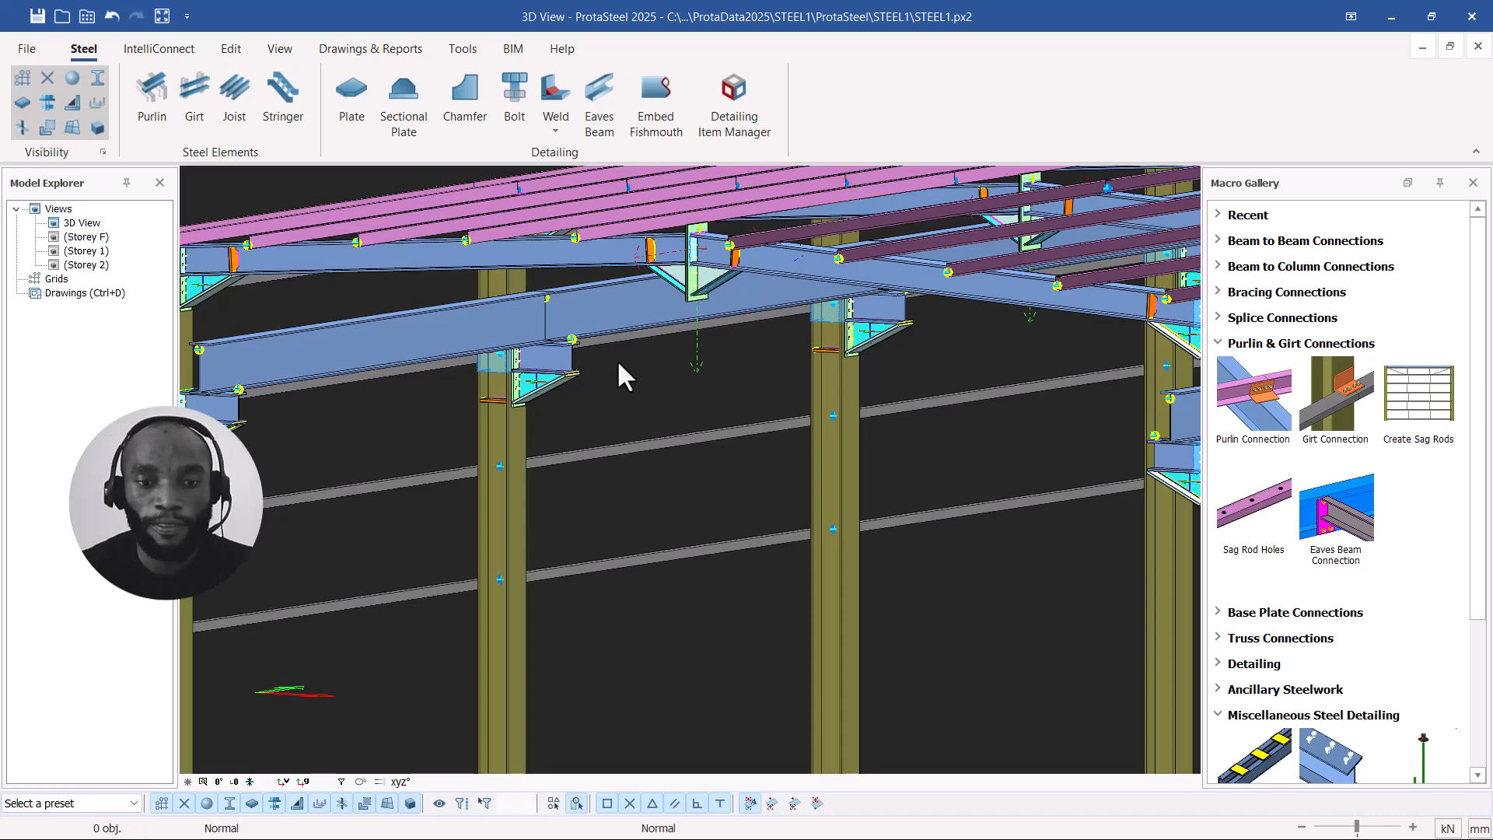
{"action": "scroll", "coordinate": [617, 359], "scroll_direction": "down", "scroll_amount": 1}
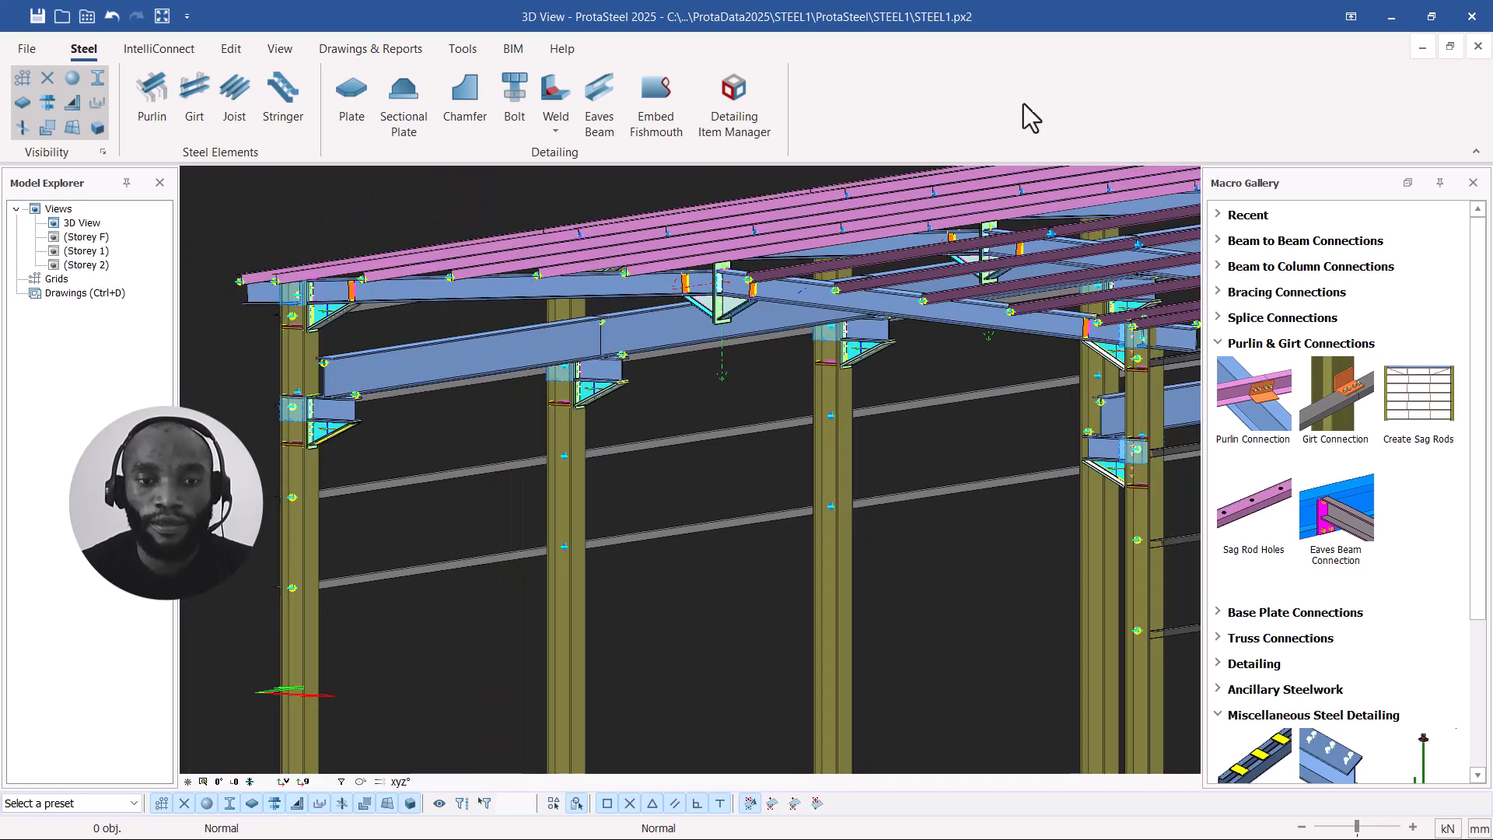
Step: Close ProtaSteel without saving the project and switch to the STEEL1 model in ProtaStructure
{"action": "left_click", "coordinate": [1473, 19]}
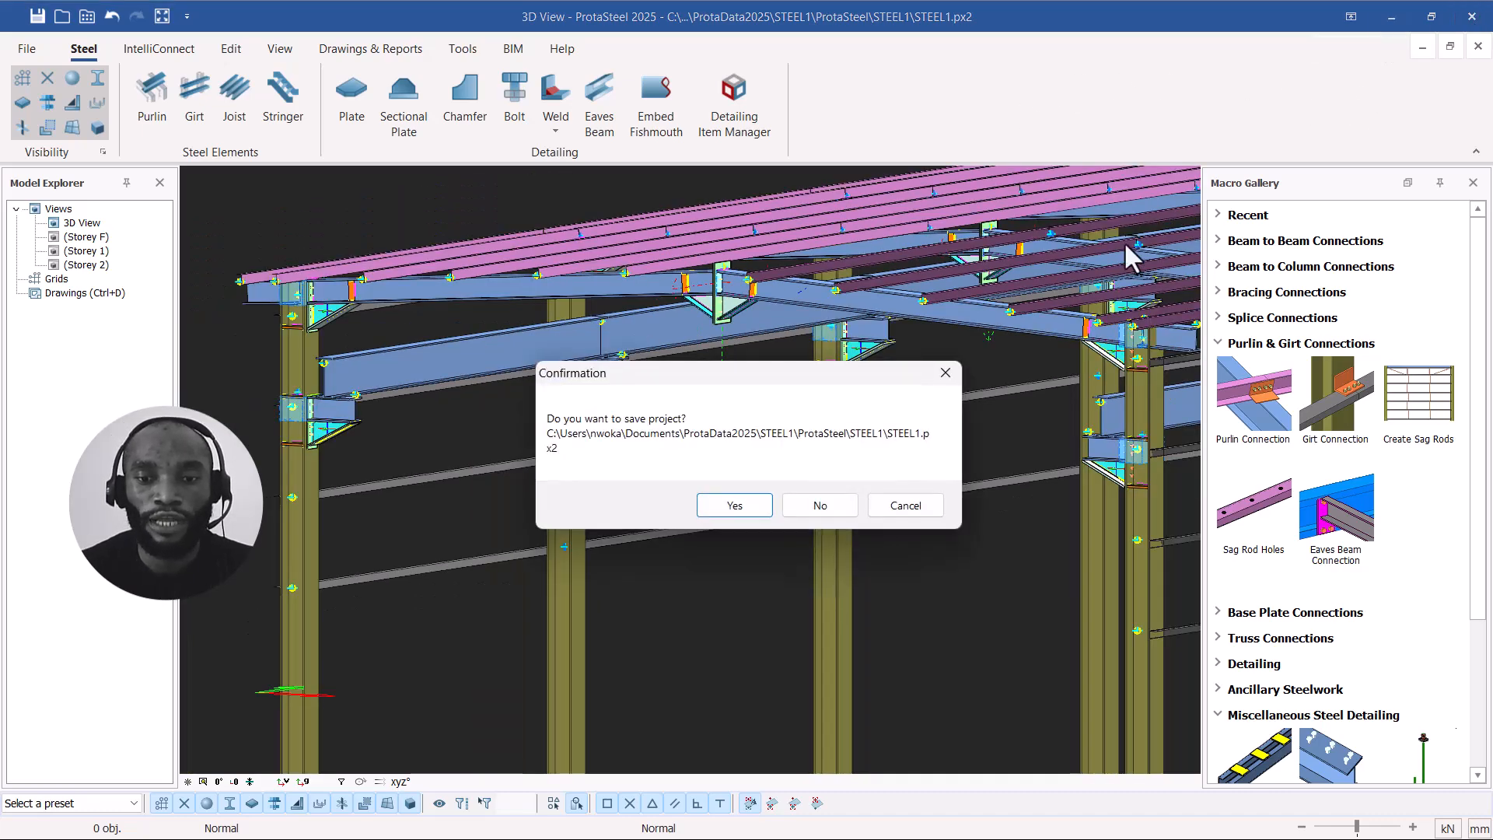
{"action": "left_click", "coordinate": [819, 505]}
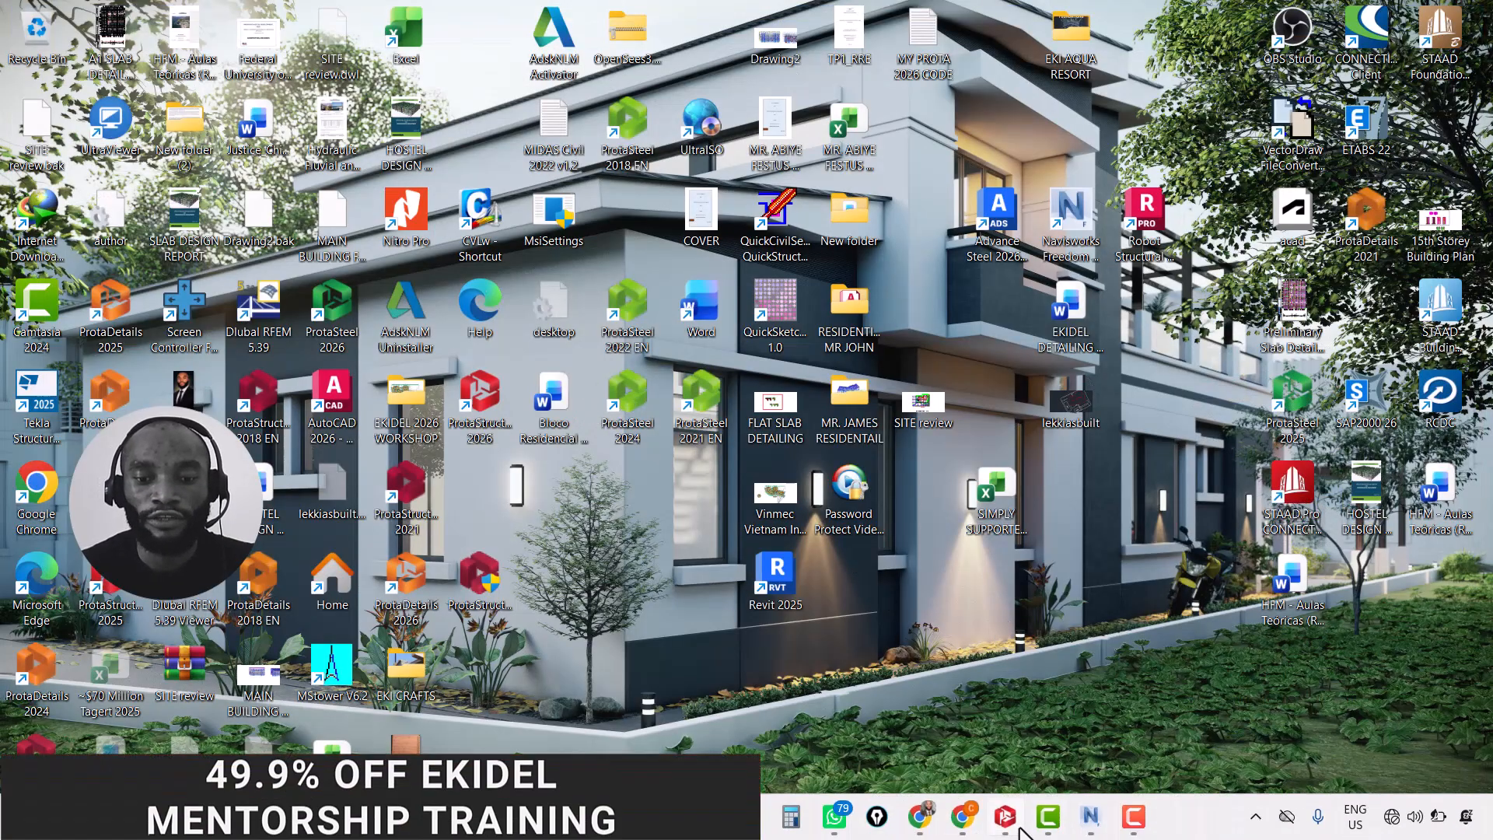
{"action": "mouse_move", "coordinate": [1011, 823]}
{"action": "left_click", "coordinate": [993, 743]}
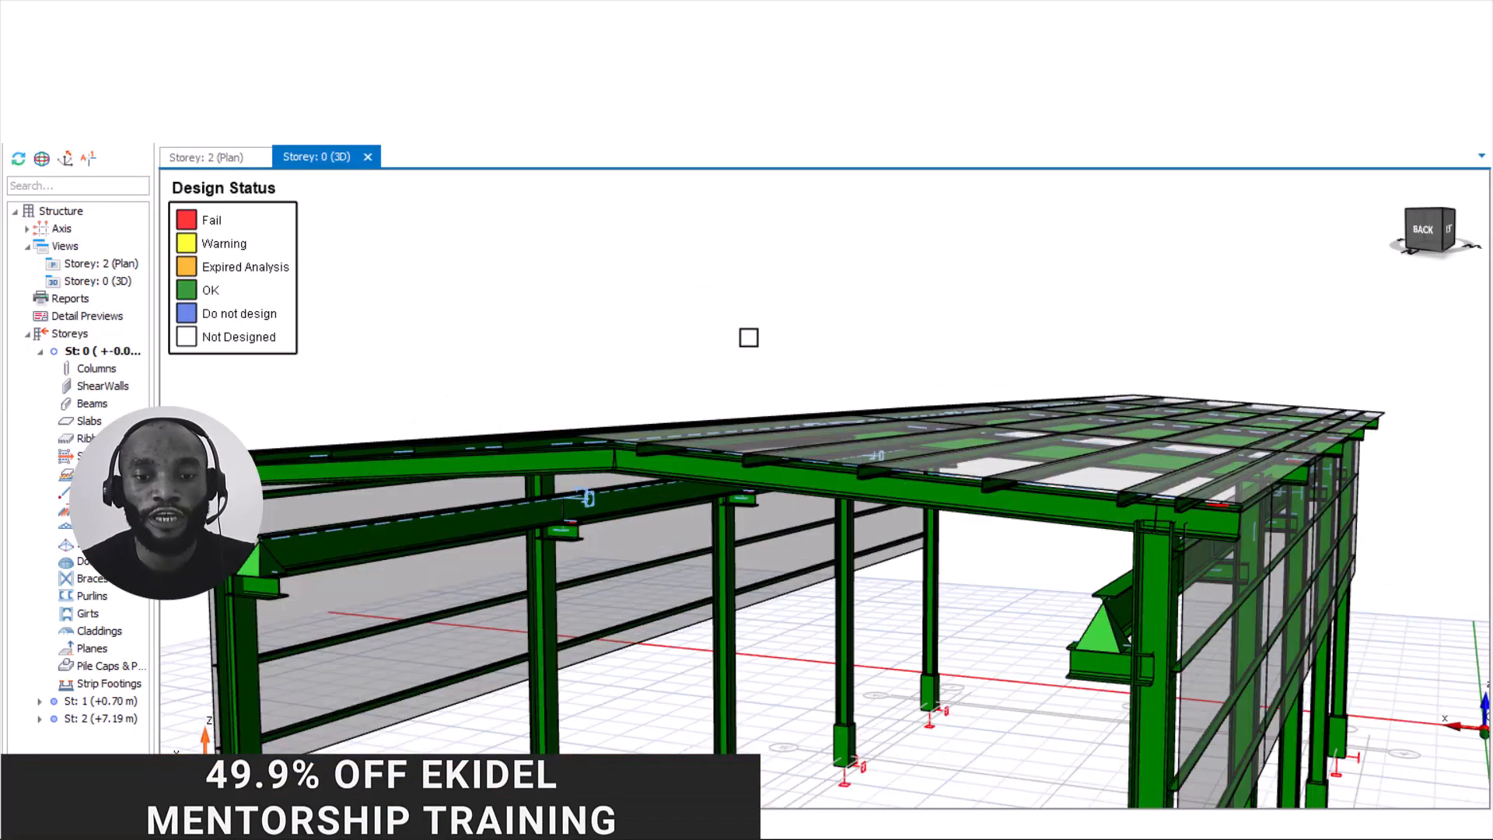
Step: Examine the roof purlins and rafters of the building in the 3D view with design status colours
{"action": "mouse_move", "coordinate": [668, 333]}
{"action": "middle_mouse_down"}
{"action": "mouse_move", "coordinate": [833, 223]}
{"action": "mouse_move", "coordinate": [803, 287]}
{"action": "mouse_move", "coordinate": [731, 277]}
{"action": "mouse_move", "coordinate": [761, 272]}
{"action": "mouse_move", "coordinate": [754, 285]}
{"action": "middle_mouse_up"}
{"action": "scroll", "coordinate": [804, 263], "scroll_direction": "down", "scroll_amount": 3}
{"action": "scroll", "coordinate": [589, 270], "scroll_direction": "up", "scroll_amount": 3}
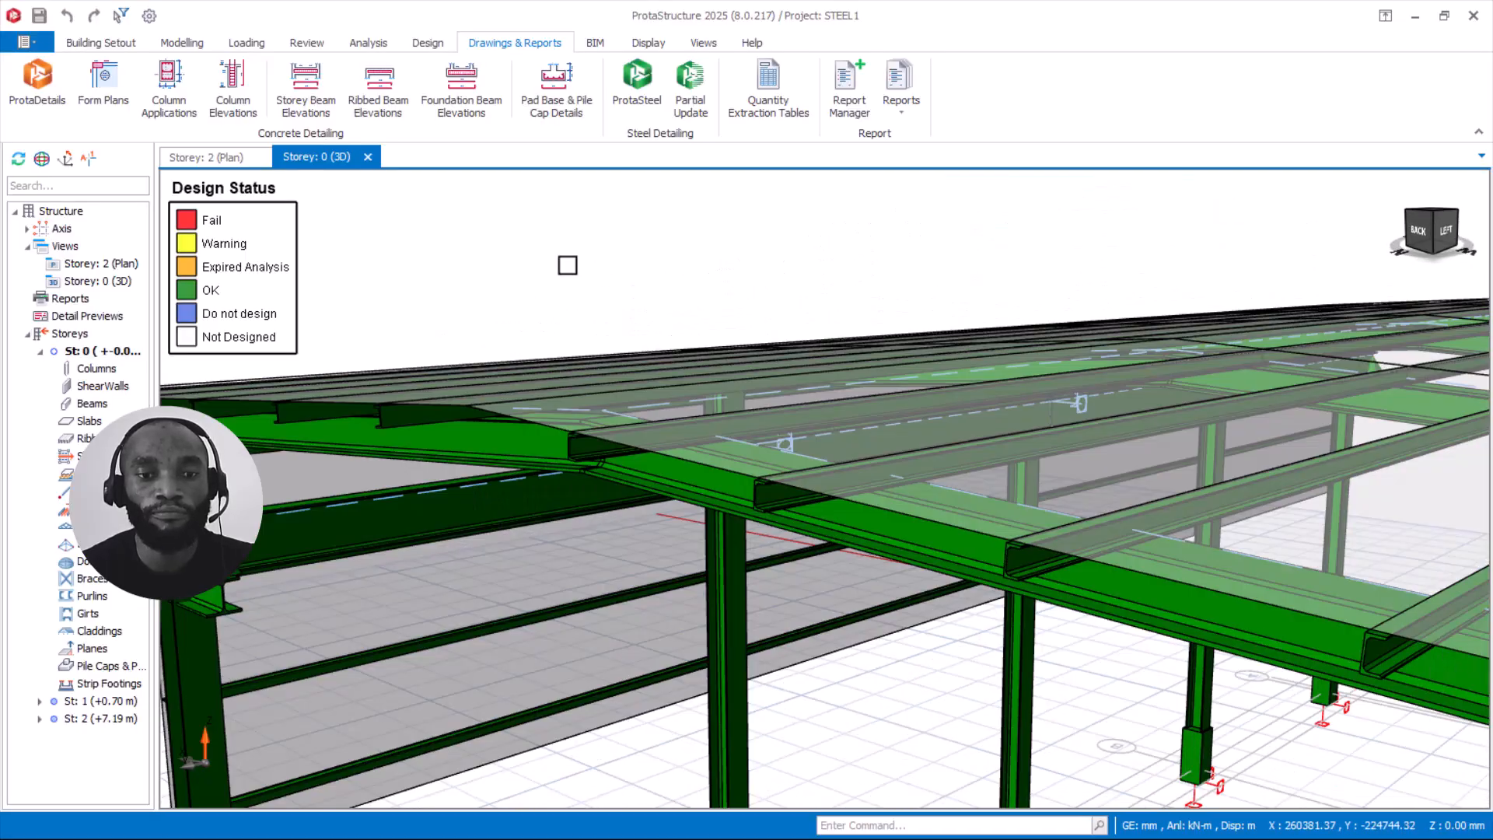
{"action": "key", "text": "alt+Tab"}
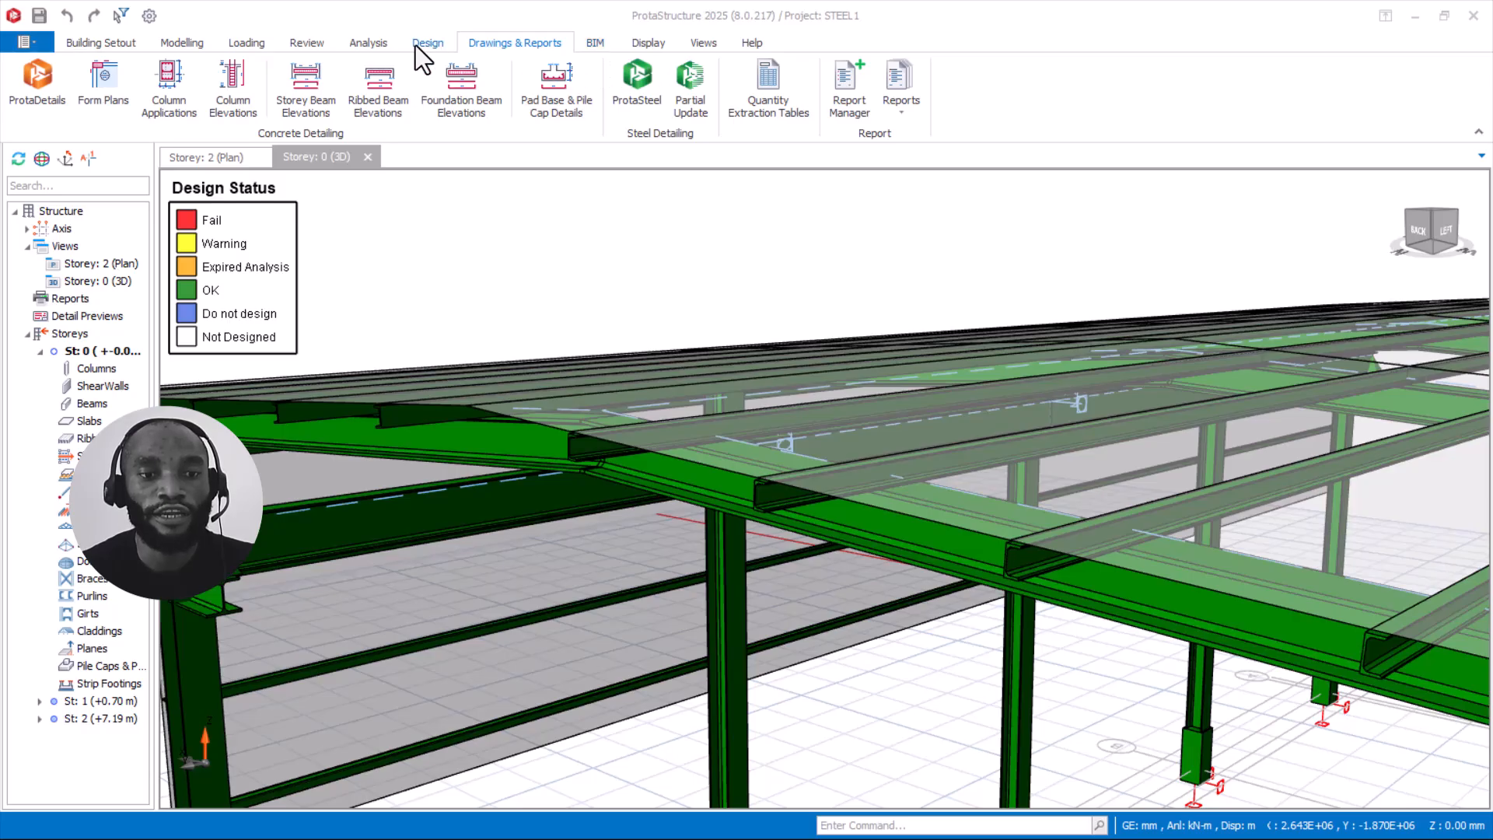
Step: Turn the Design Status display off and back on, and examine the frame members and crane beams inside the building
{"action": "left_click", "coordinate": [319, 42]}
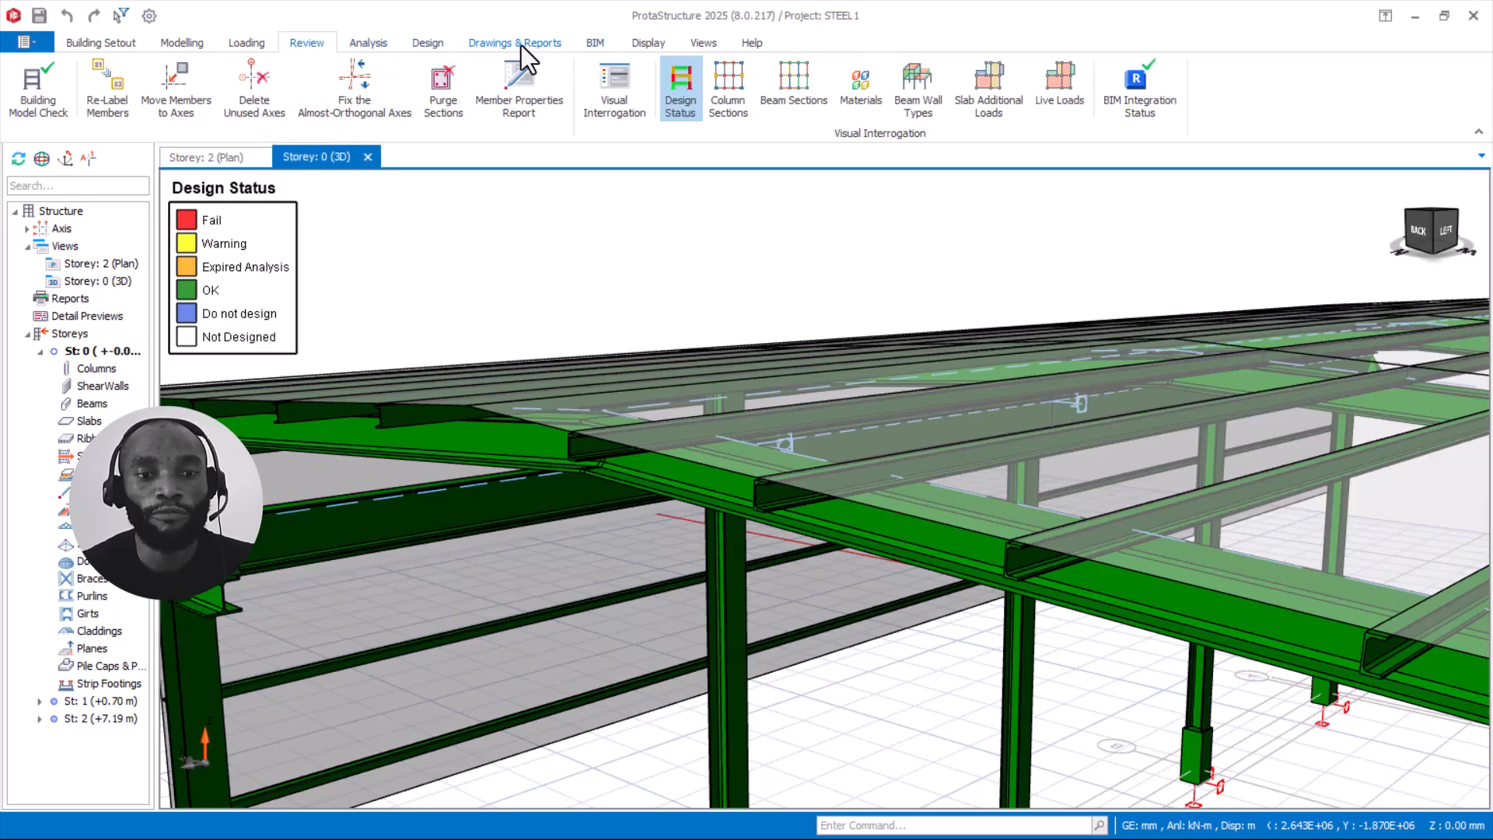
{"action": "left_click", "coordinate": [679, 116]}
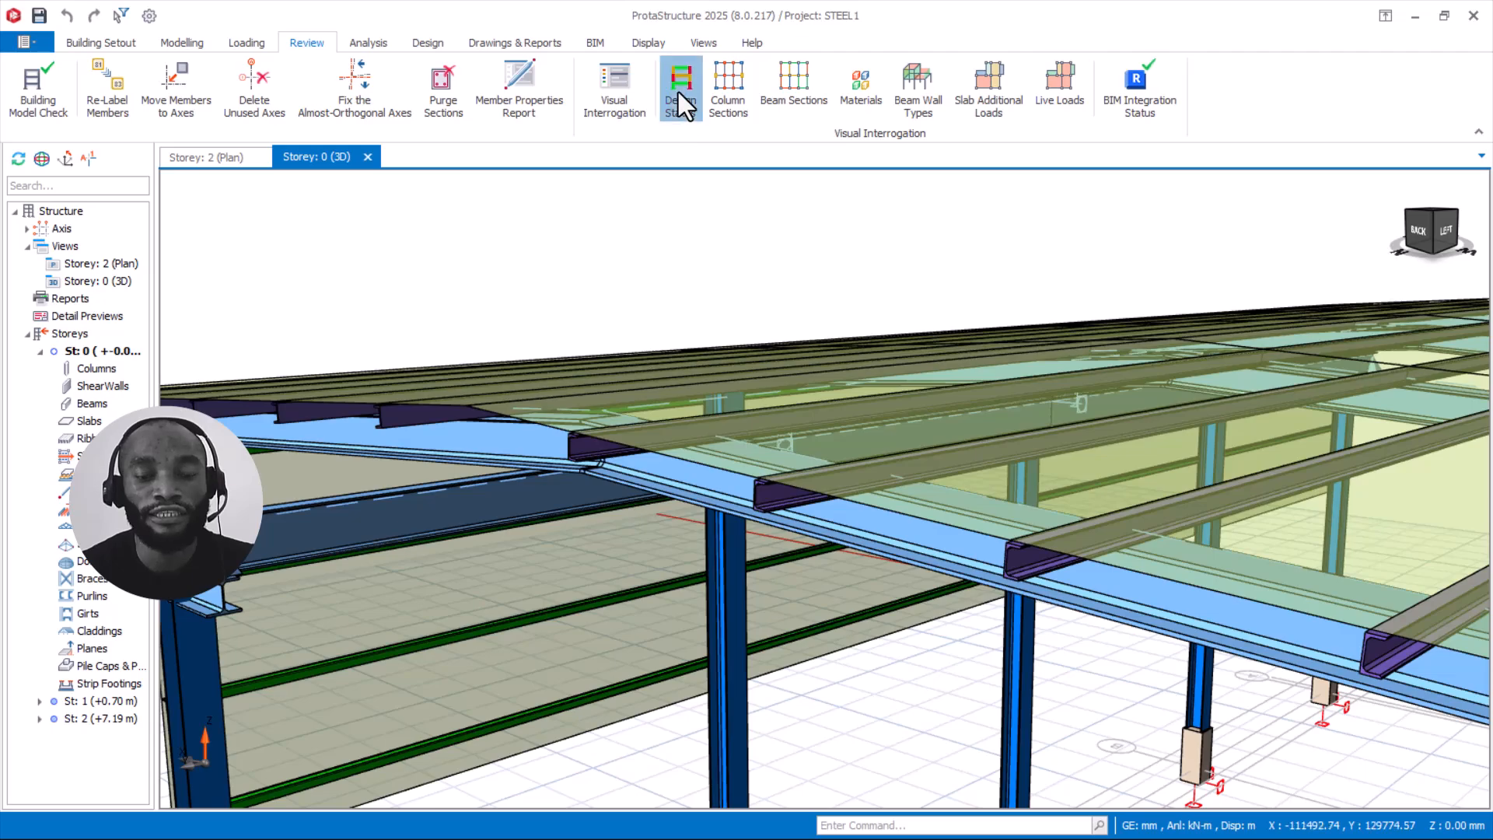
{"action": "left_click", "coordinate": [679, 95]}
{"action": "scroll", "coordinate": [657, 307], "scroll_direction": "down", "scroll_amount": 5}
{"action": "middle_click_drag", "start_coordinate": [690, 354], "coordinate": [753, 347]}
{"action": "scroll", "coordinate": [756, 347], "scroll_direction": "up", "scroll_amount": 5}
{"action": "scroll", "coordinate": [659, 518], "scroll_direction": "up", "scroll_amount": 1}
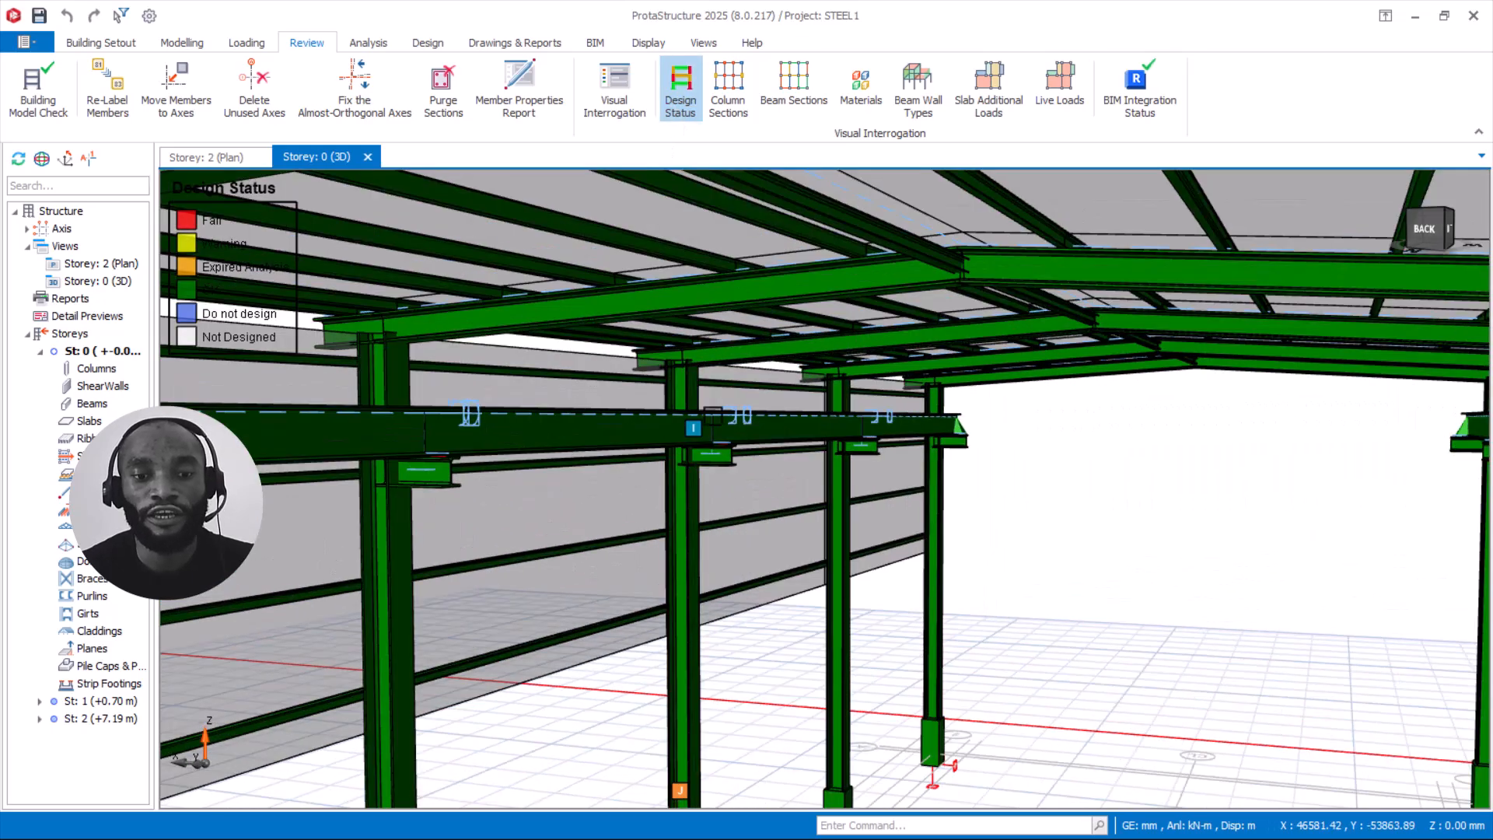
Step: Examine the columns, rafters and crane beams in their design status colours from inside and outside the building
{"action": "scroll", "coordinate": [877, 426], "scroll_direction": "down", "scroll_amount": 3}
{"action": "mouse_move", "coordinate": [921, 404]}
{"action": "middle_mouse_down"}
{"action": "mouse_move", "coordinate": [796, 337]}
{"action": "mouse_move", "coordinate": [687, 340]}
{"action": "mouse_move", "coordinate": [900, 422]}
{"action": "middle_mouse_up"}
{"action": "scroll", "coordinate": [792, 329], "scroll_direction": "down", "scroll_amount": 2}
{"action": "scroll", "coordinate": [1052, 400], "scroll_direction": "up", "scroll_amount": 3}
{"action": "middle_click_drag", "start_coordinate": [1053, 399], "coordinate": [1104, 393]}
{"action": "scroll", "coordinate": [957, 349], "scroll_direction": "down", "scroll_amount": 3}
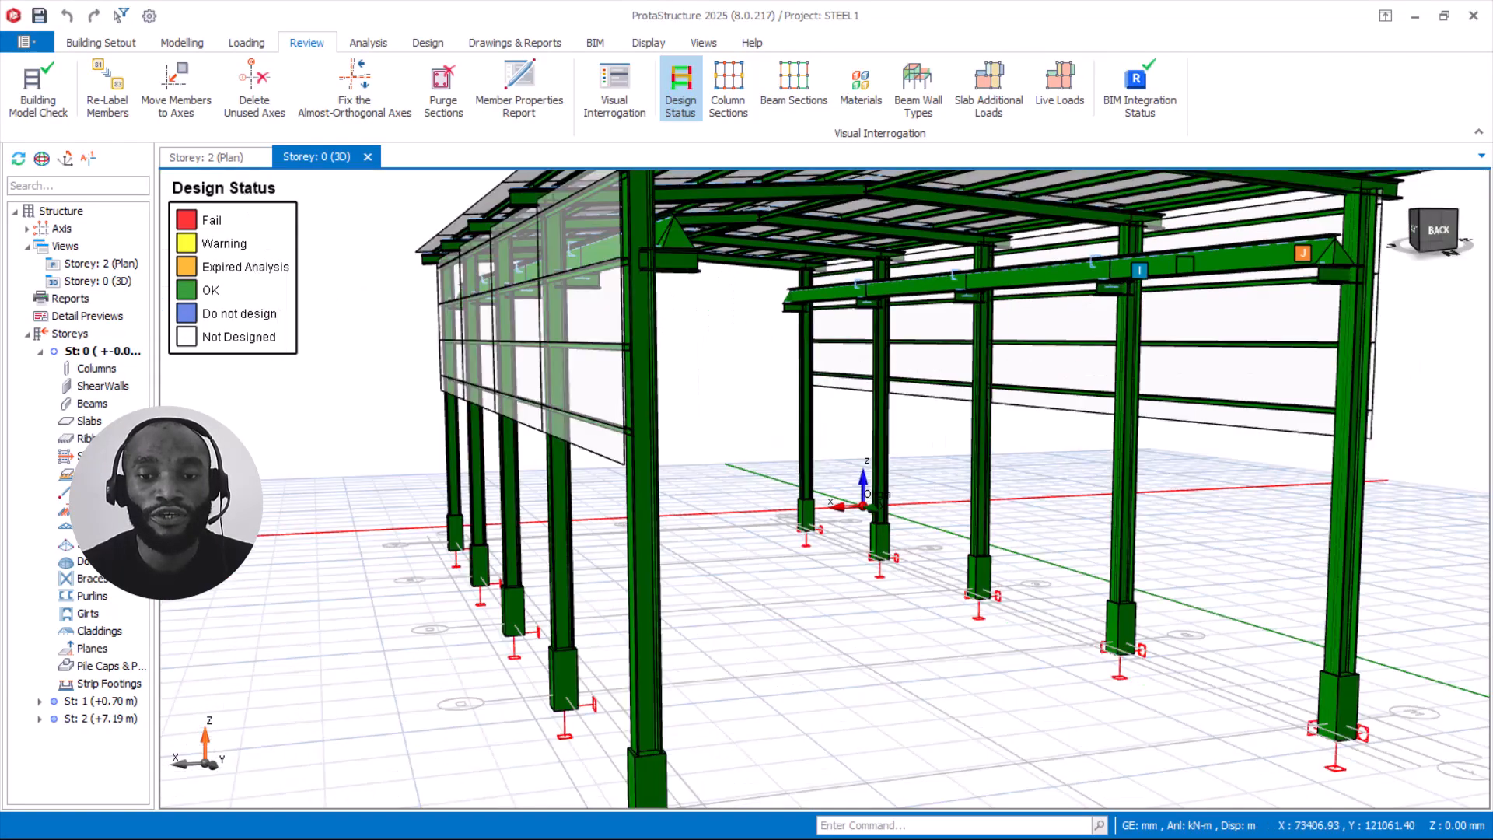
{"action": "scroll", "coordinate": [1186, 265], "scroll_direction": "down", "scroll_amount": 2}
{"action": "mouse_move", "coordinate": [1186, 265]}
{"action": "middle_mouse_down"}
{"action": "mouse_move", "coordinate": [1111, 281]}
{"action": "mouse_move", "coordinate": [1153, 292]}
{"action": "mouse_move", "coordinate": [1143, 267]}
{"action": "mouse_move", "coordinate": [1163, 269]}
{"action": "middle_mouse_up"}
{"action": "scroll", "coordinate": [1159, 296], "scroll_direction": "up", "scroll_amount": 3}
{"action": "middle_click_drag", "start_coordinate": [1047, 280], "coordinate": [1024, 345]}
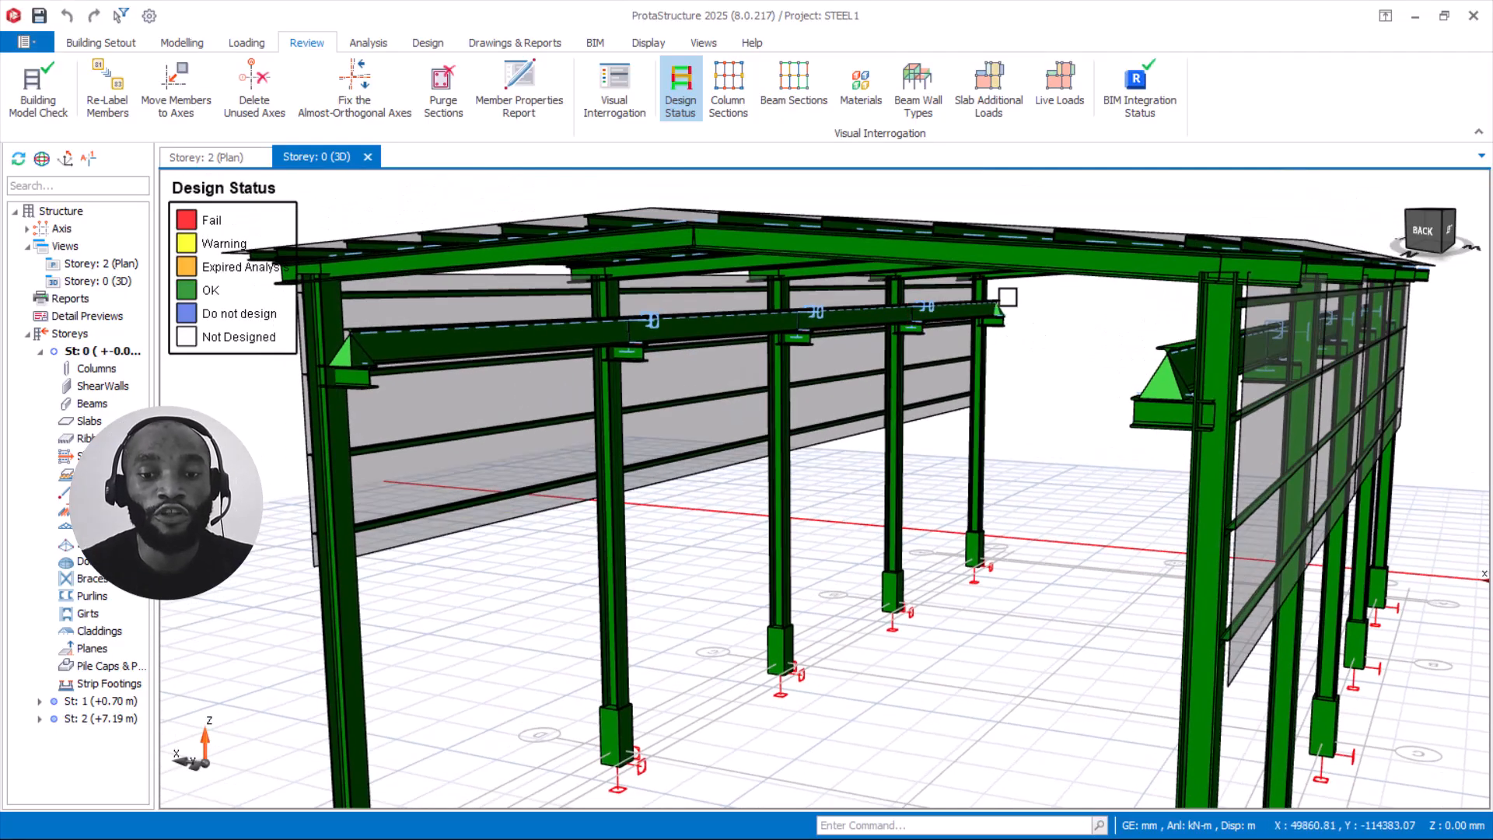
Step: Review the whole frame from its open gable end, including the crane beams and the side girts
{"action": "scroll", "coordinate": [1009, 297], "scroll_direction": "up", "scroll_amount": 3}
{"action": "scroll", "coordinate": [1009, 298], "scroll_direction": "down", "scroll_amount": 5}
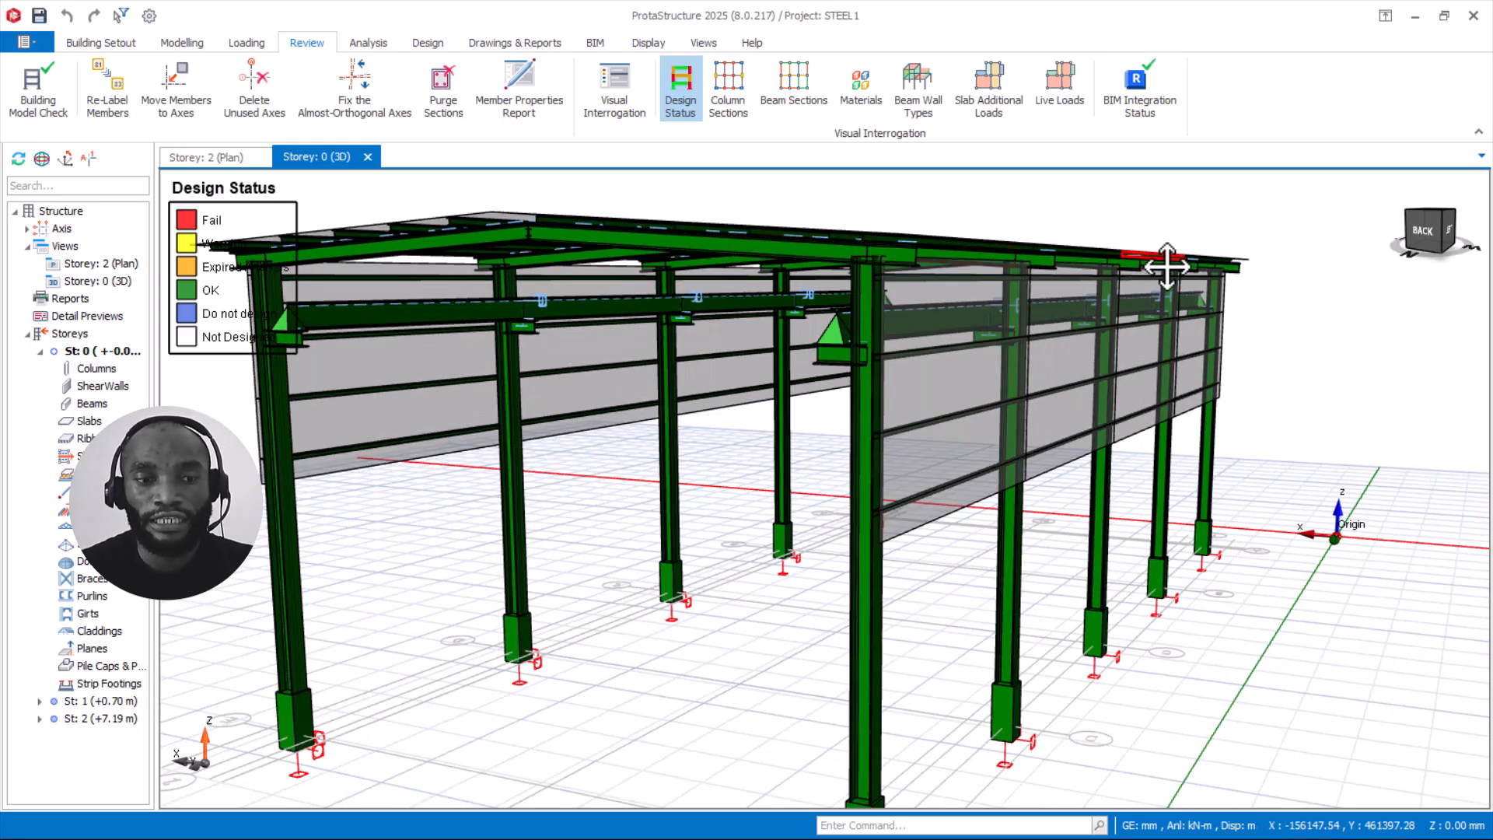
{"action": "scroll", "coordinate": [873, 296], "scroll_direction": "up", "scroll_amount": 3}
{"action": "scroll", "coordinate": [737, 291], "scroll_direction": "up", "scroll_amount": 2}
{"action": "middle_click_drag", "start_coordinate": [733, 285], "coordinate": [644, 262]}
{"action": "scroll", "coordinate": [1001, 290], "scroll_direction": "down", "scroll_amount": 2}
{"action": "scroll", "coordinate": [750, 279], "scroll_direction": "down", "scroll_amount": 2}
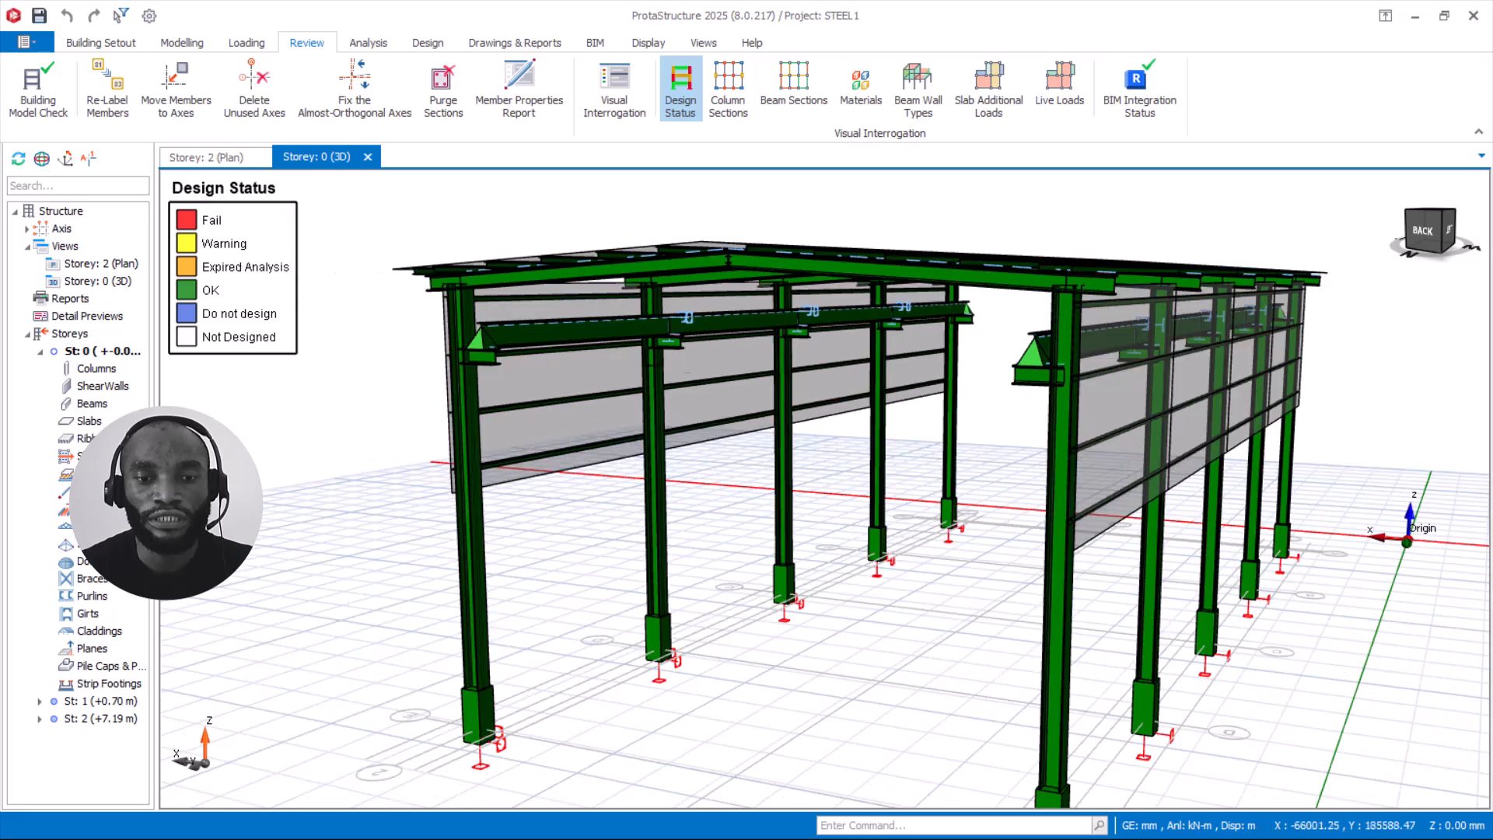
{"action": "scroll", "coordinate": [755, 259], "scroll_direction": "up", "scroll_amount": 1}
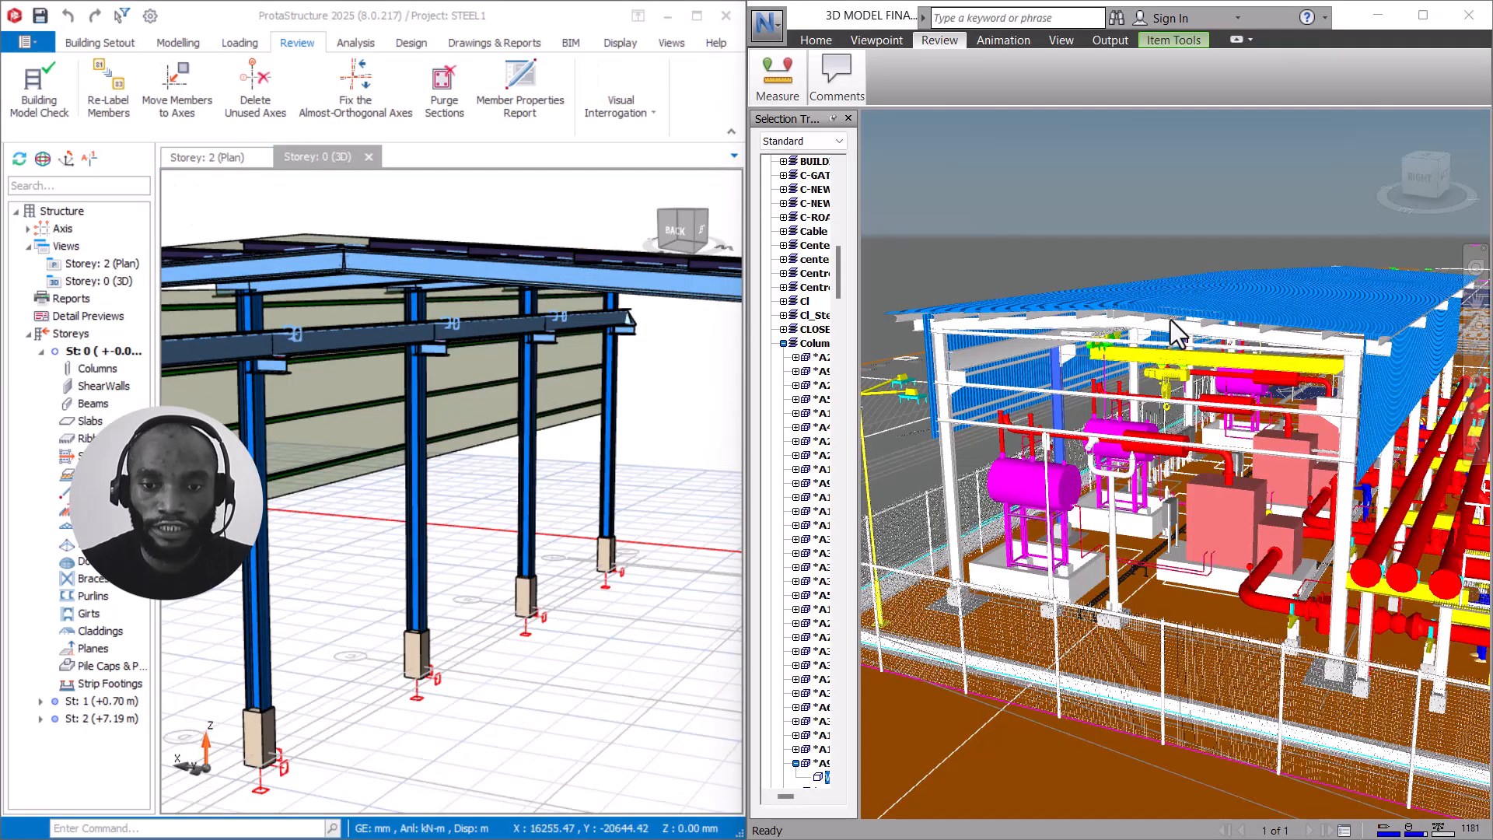
Step: Compare the overhead crane and its supports in the Navisworks model with the crane beams and columns of the STEEL1 frame
{"action": "scroll", "coordinate": [1171, 319], "scroll_direction": "up", "scroll_amount": 4}
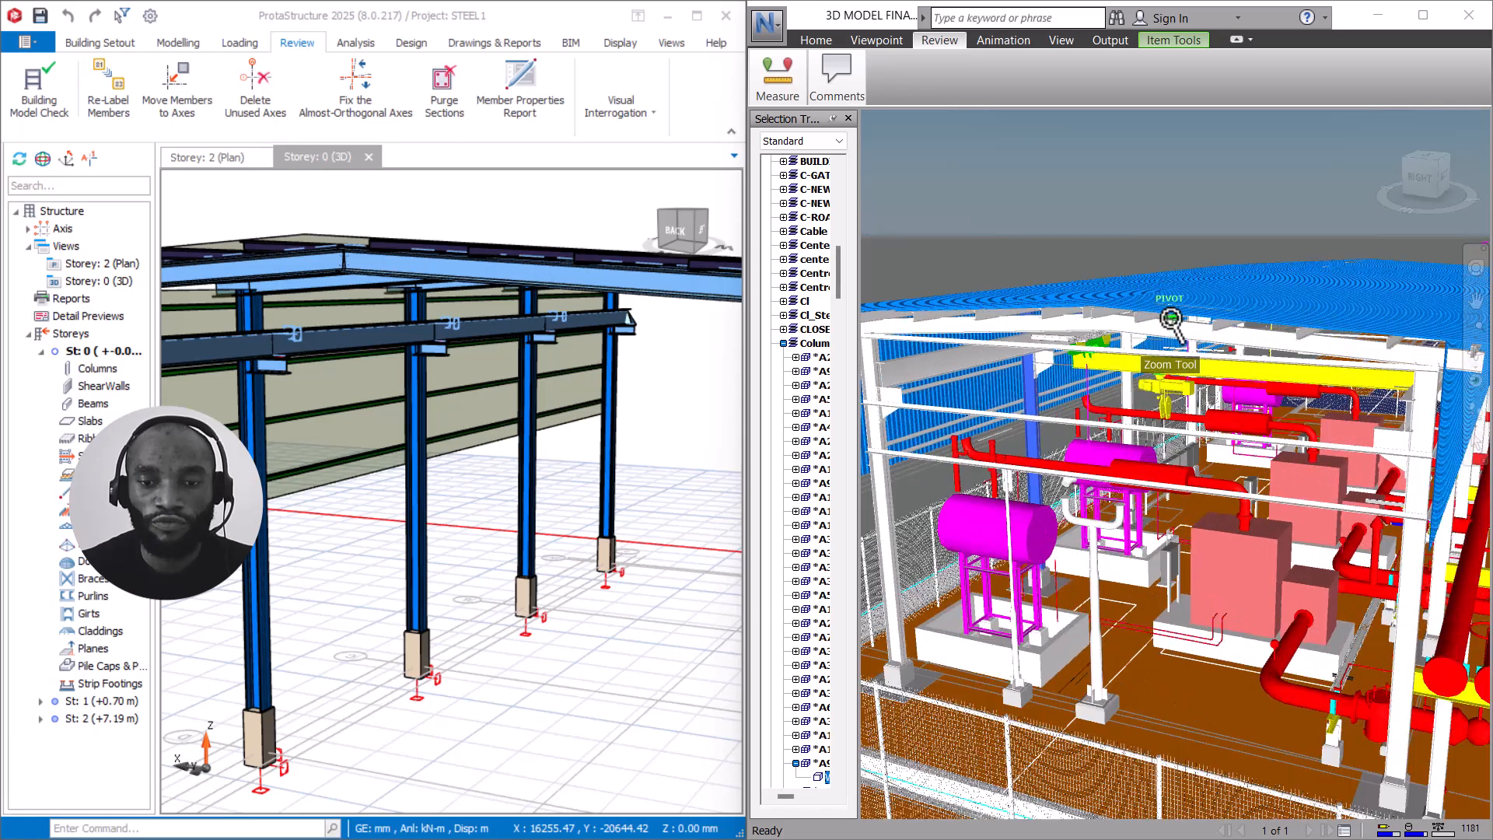
{"action": "scroll", "coordinate": [1164, 405], "scroll_direction": "up", "scroll_amount": 4}
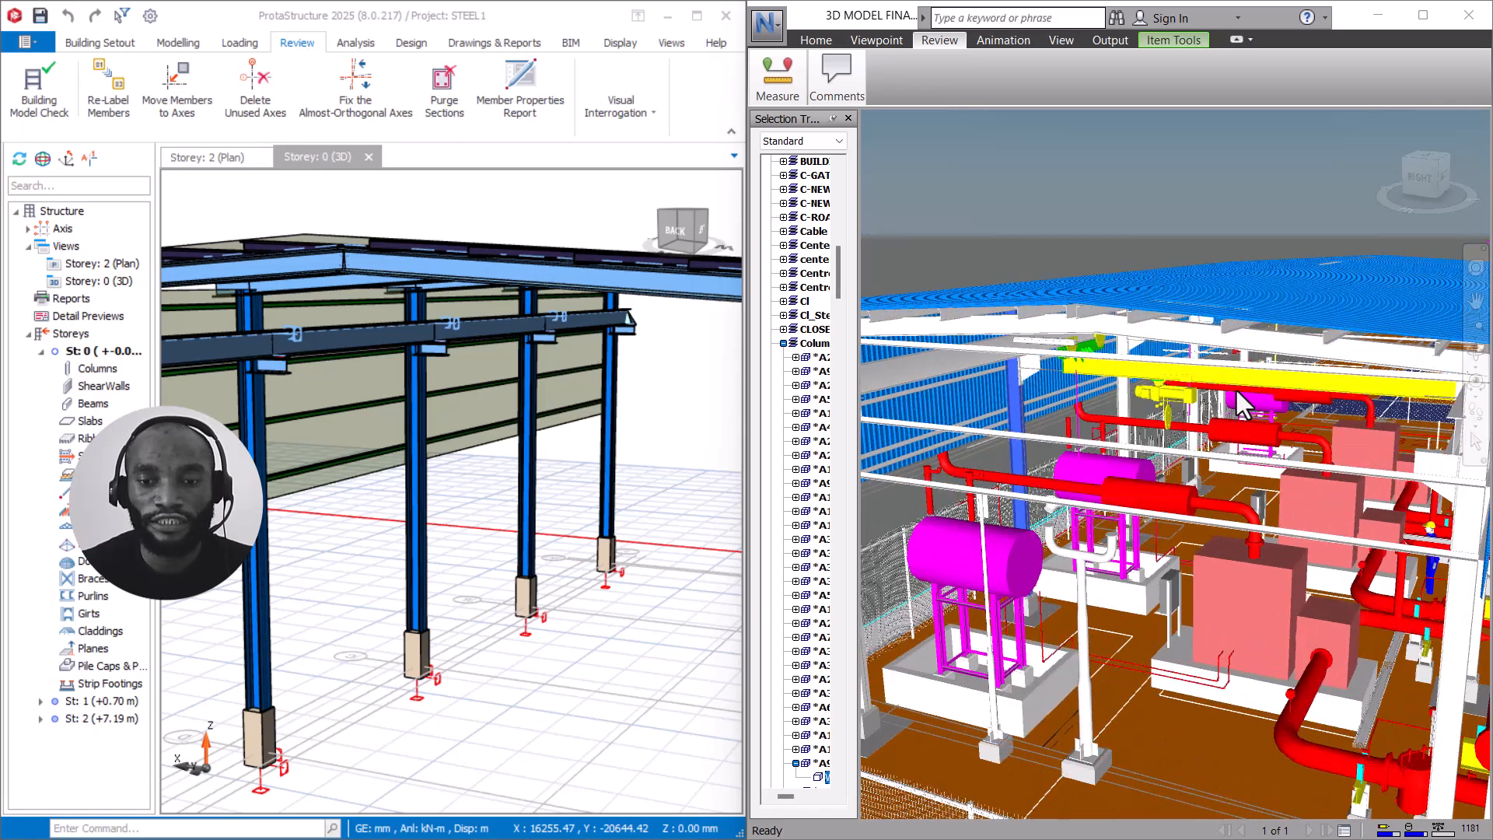
{"action": "scroll", "coordinate": [1165, 404], "scroll_direction": "up", "scroll_amount": 4}
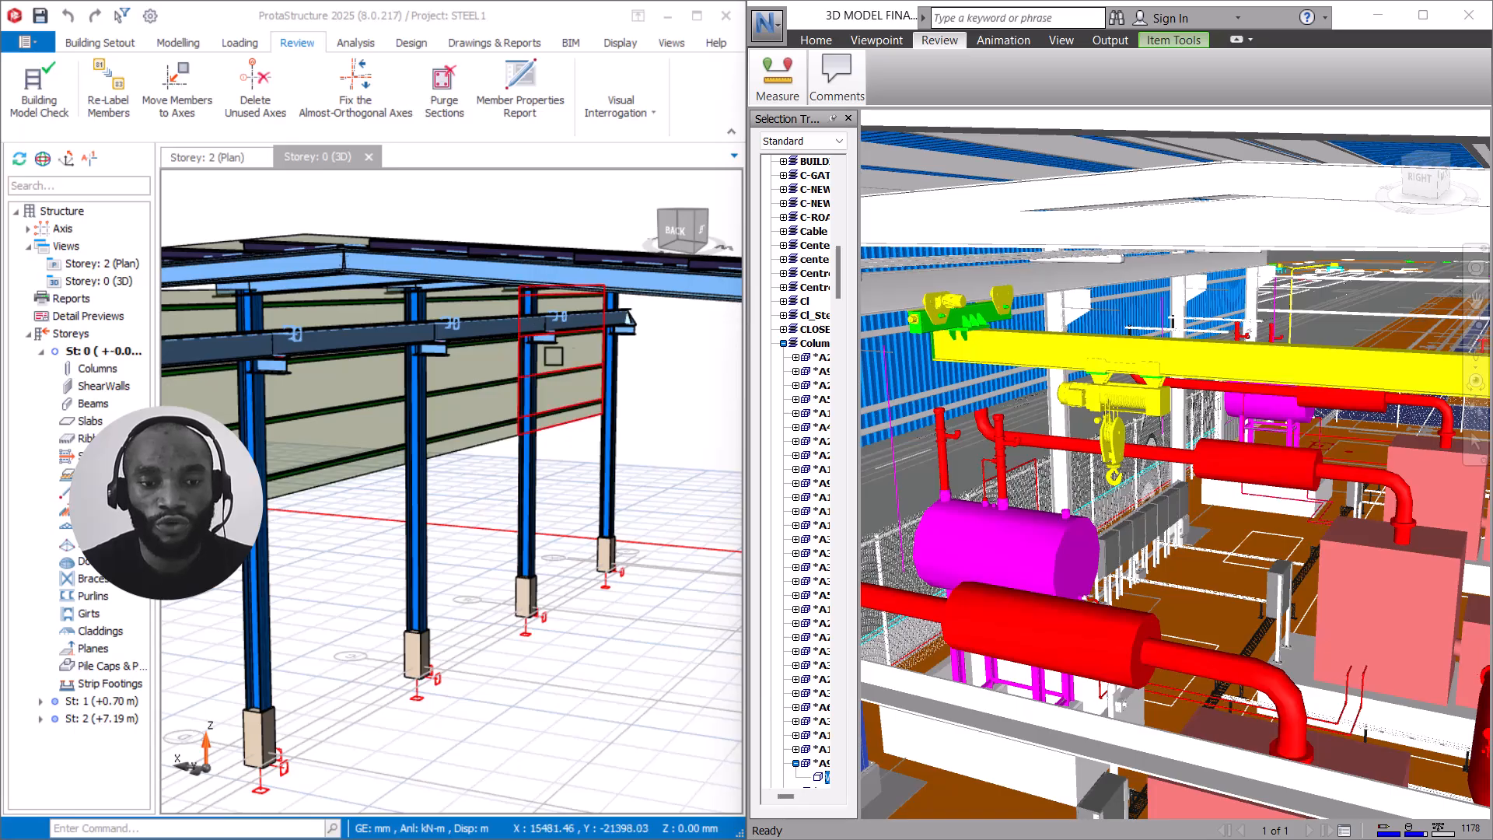
{"action": "scroll", "coordinate": [554, 352], "scroll_direction": "down", "scroll_amount": 3}
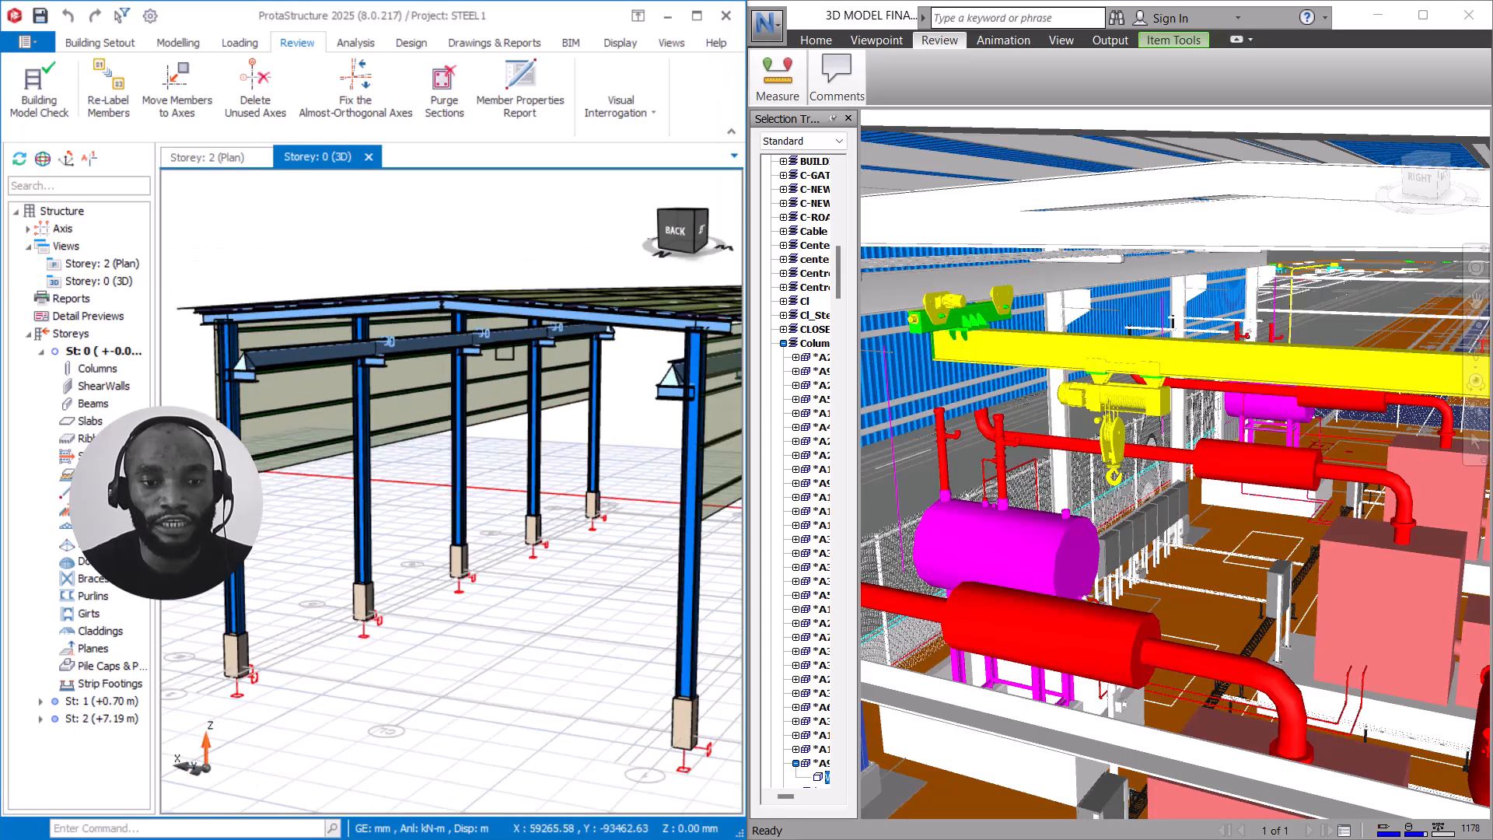
{"action": "scroll", "coordinate": [474, 308], "scroll_direction": "up", "scroll_amount": 2}
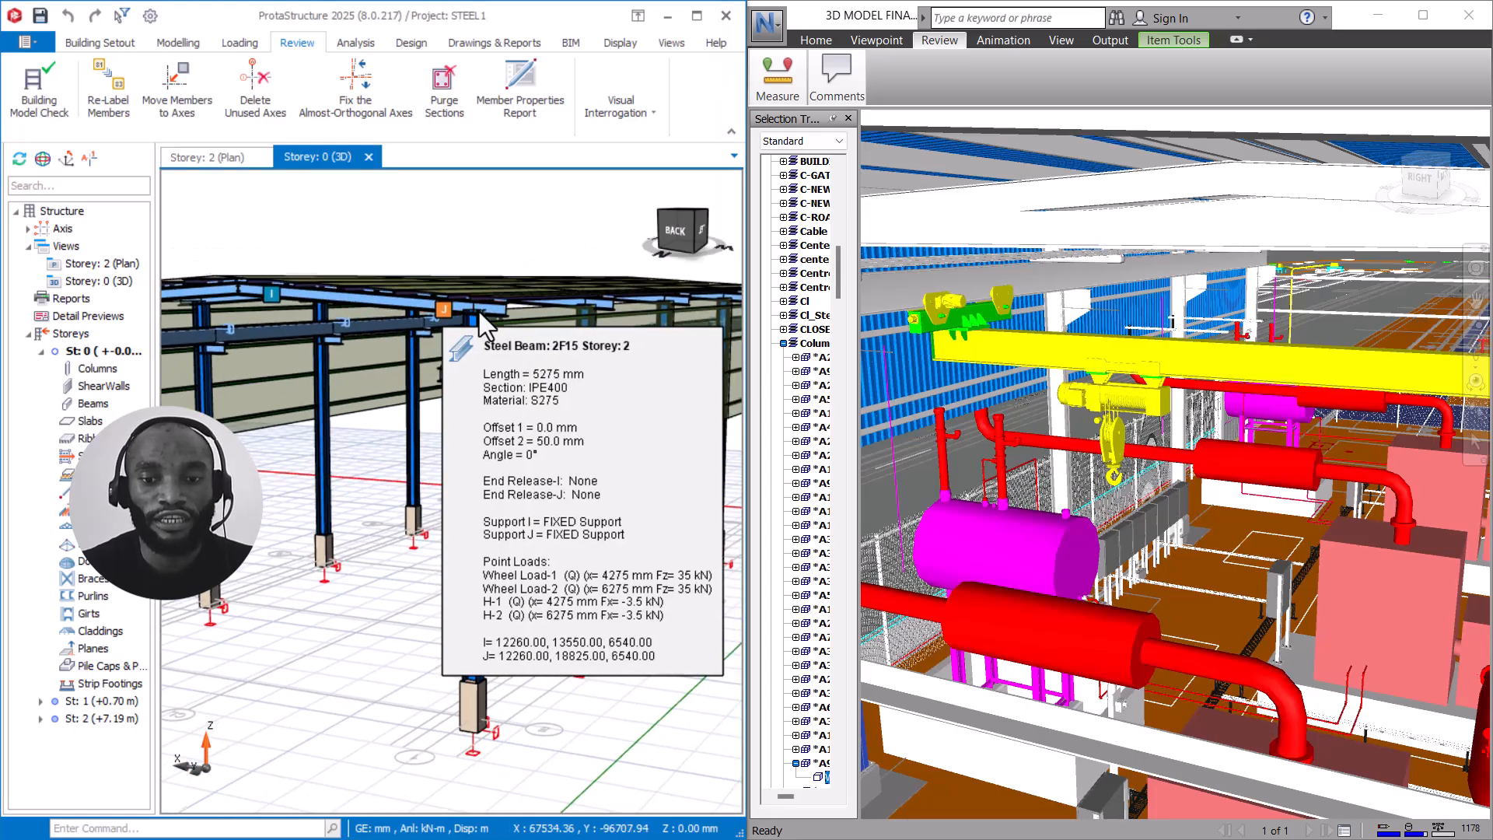
{"action": "scroll", "coordinate": [1198, 303], "scroll_direction": "down", "scroll_amount": 5}
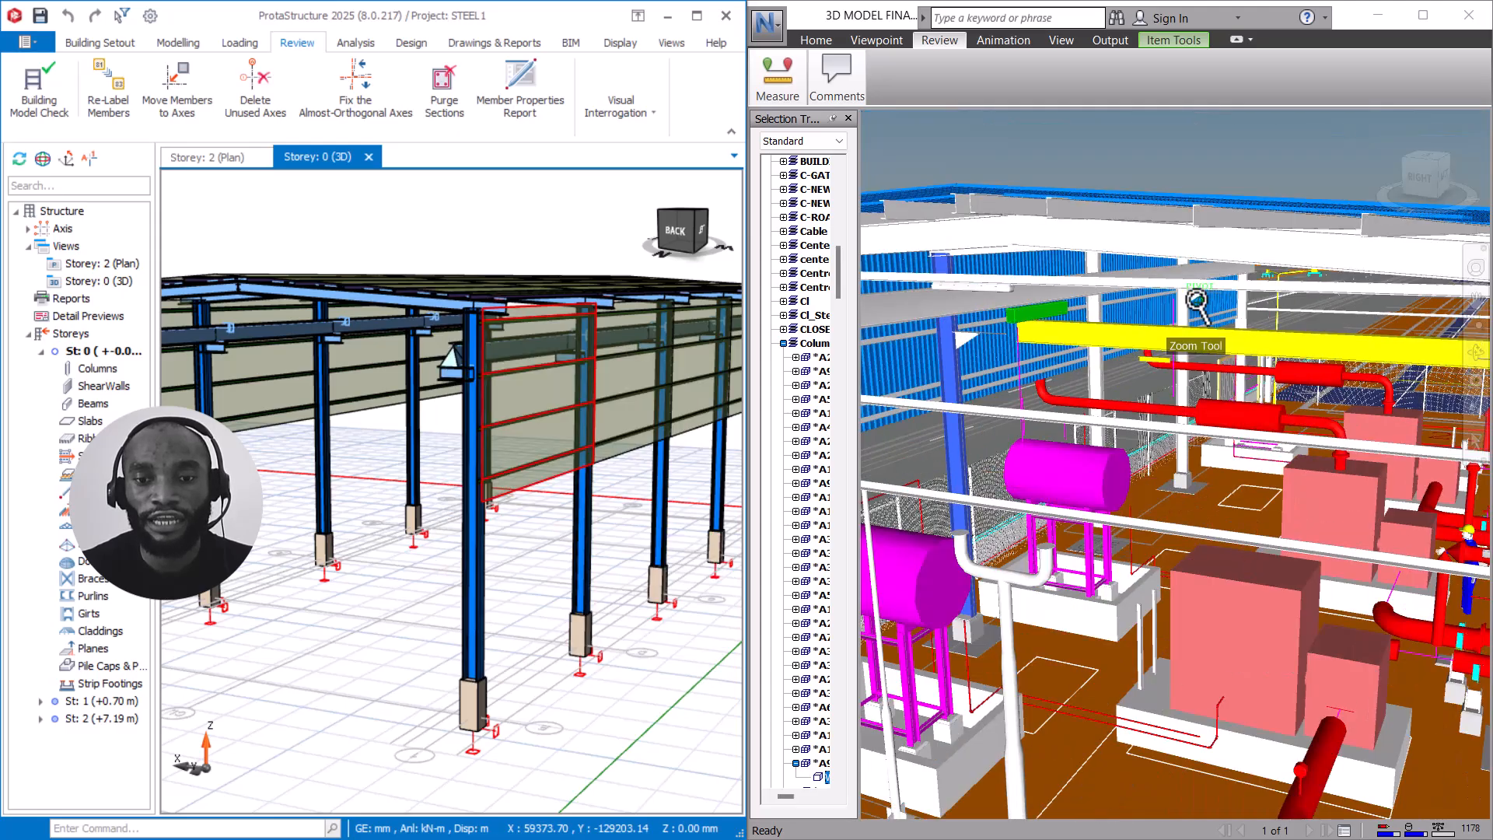
{"action": "scroll", "coordinate": [1198, 303], "scroll_direction": "down", "scroll_amount": 4}
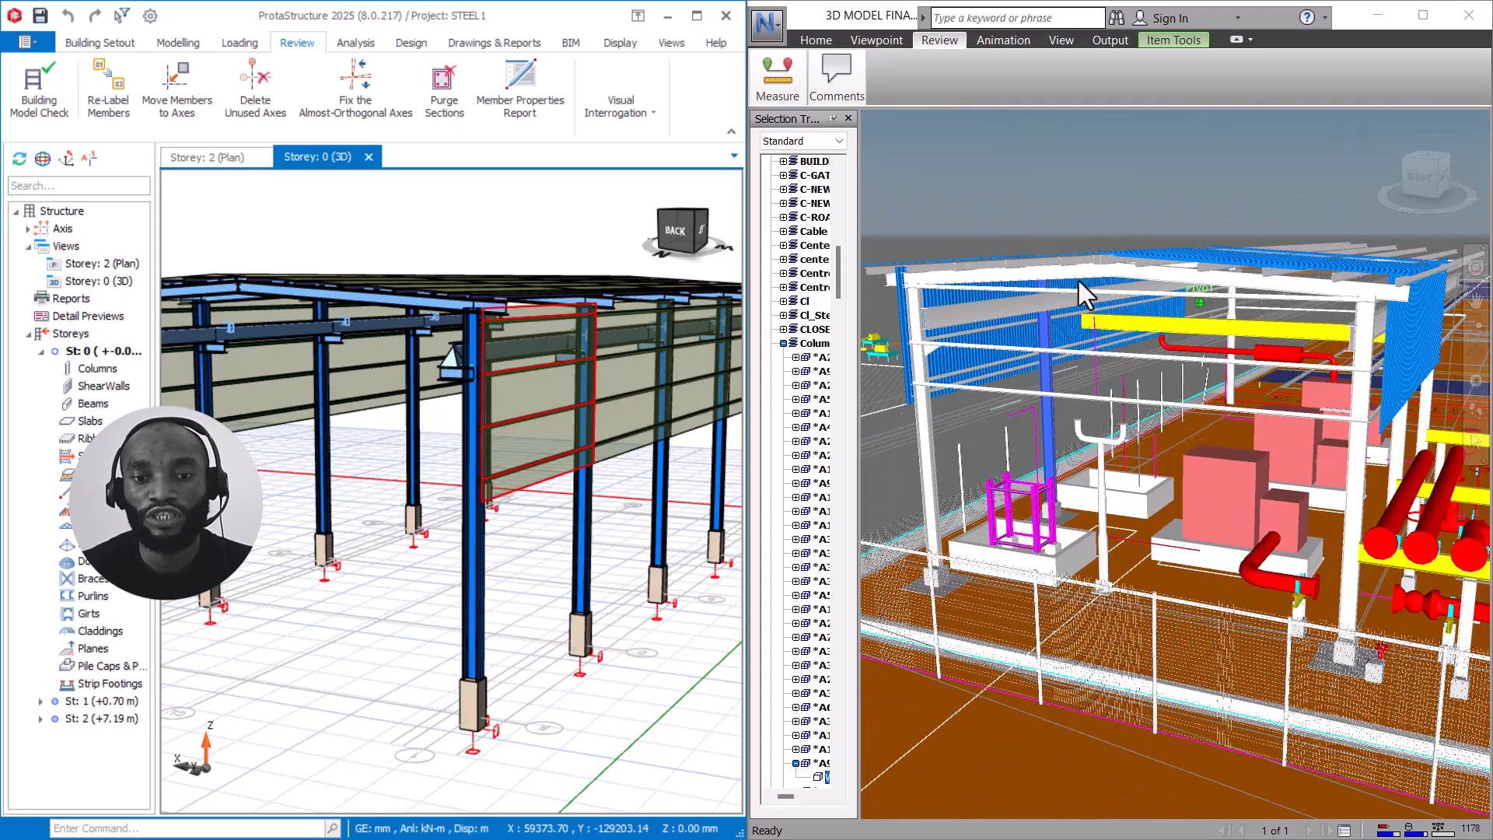
Step: Put the Navisworks model away, enlarge ProtaStructure to full screen and display the Design Status colours on the frame
{"action": "left_click", "coordinate": [1376, 16]}
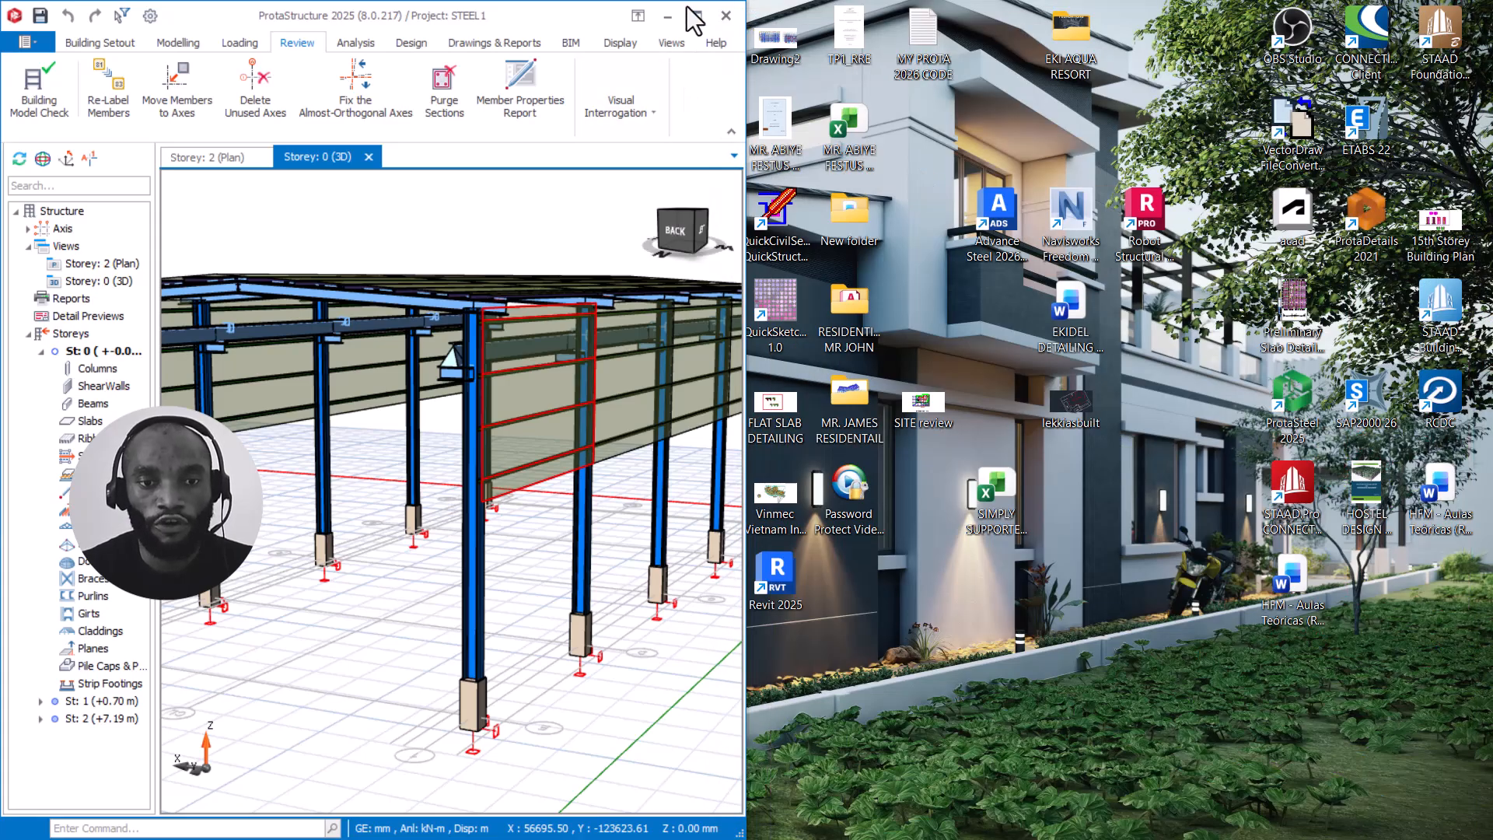
{"action": "left_click", "coordinate": [696, 16]}
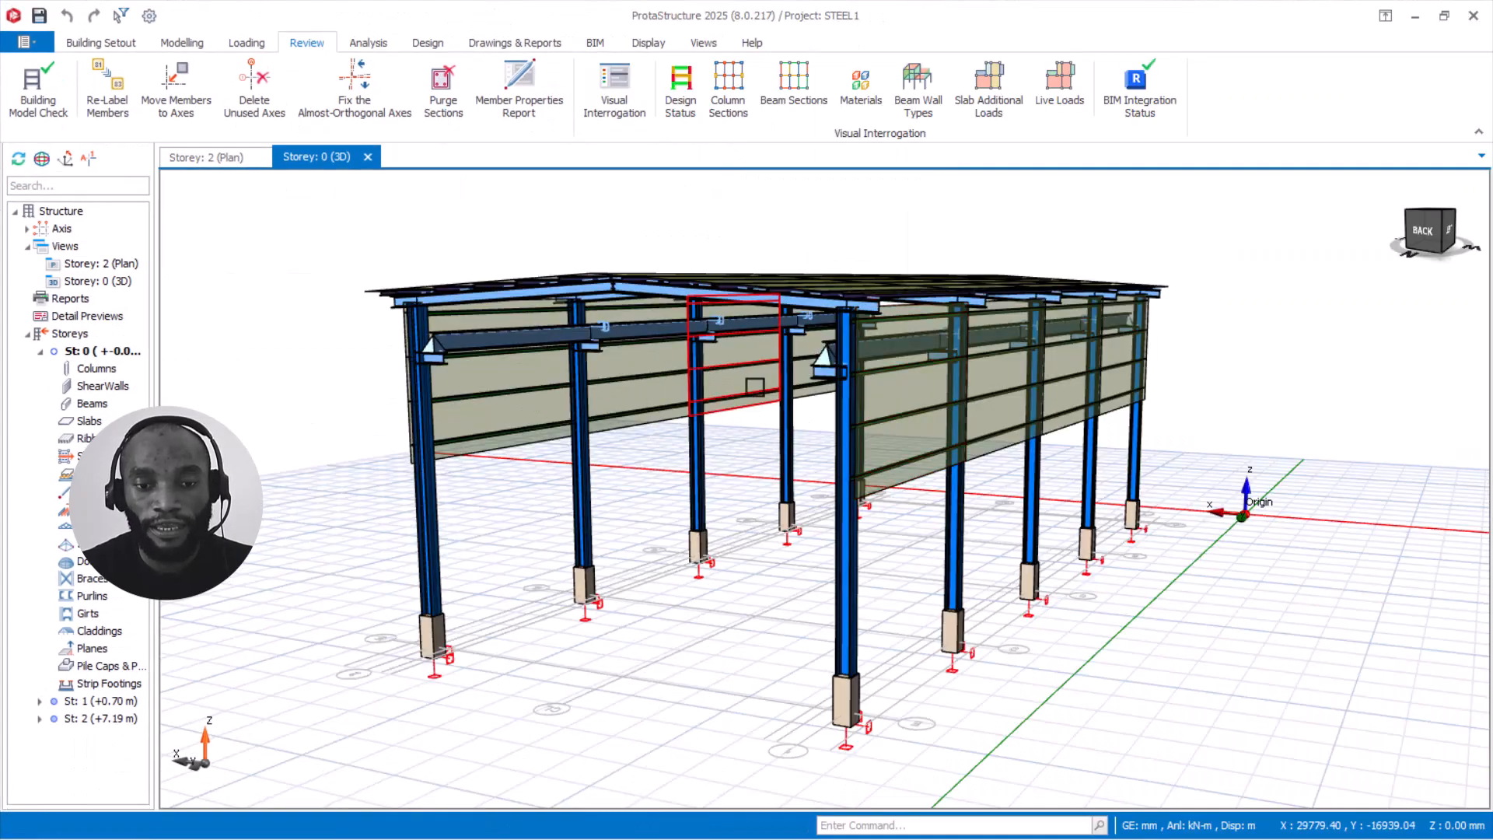
{"action": "scroll", "coordinate": [651, 264], "scroll_direction": "up", "scroll_amount": 1}
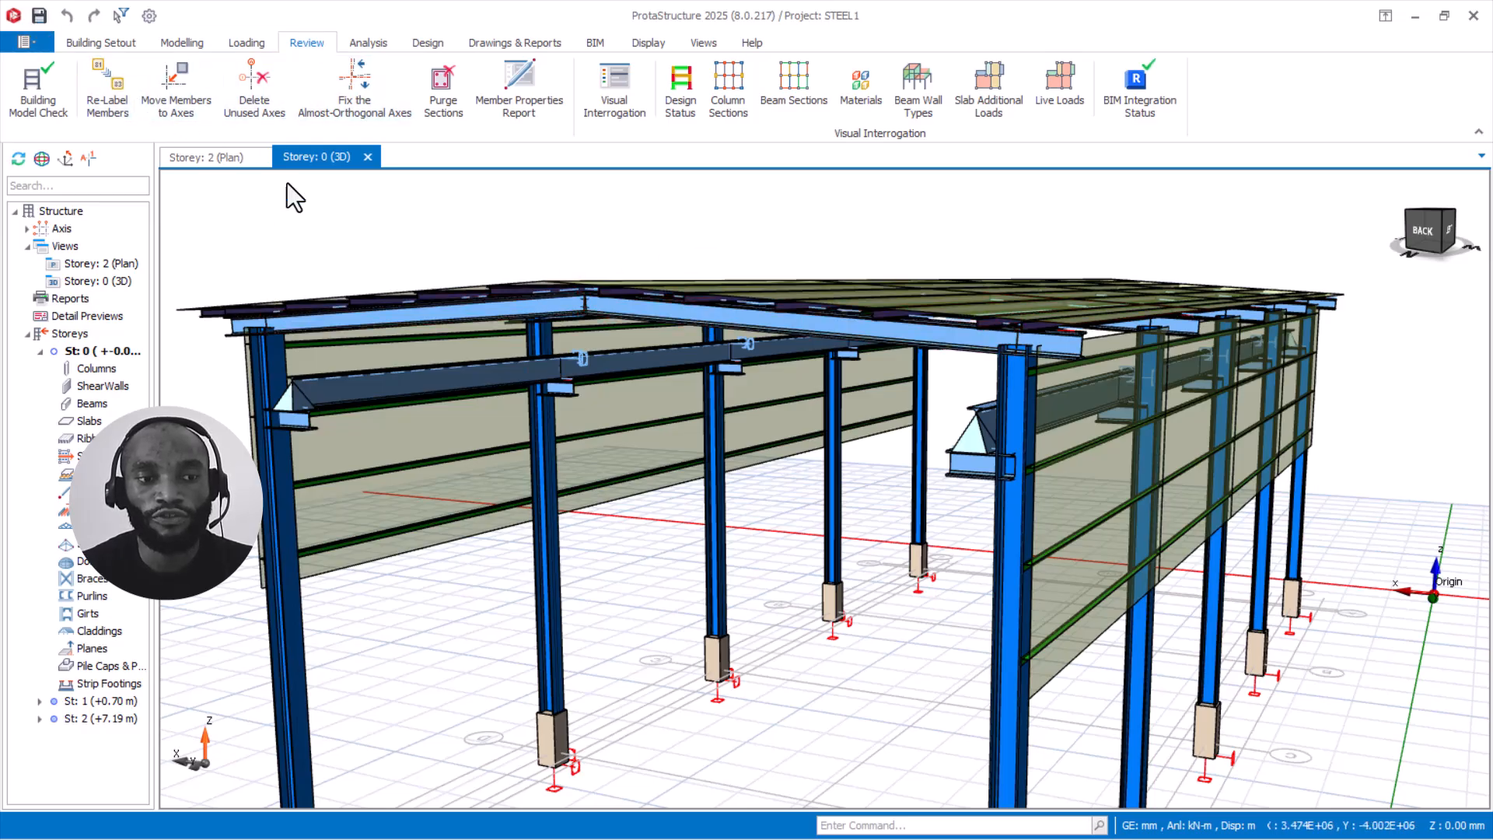
{"action": "left_click", "coordinate": [680, 92]}
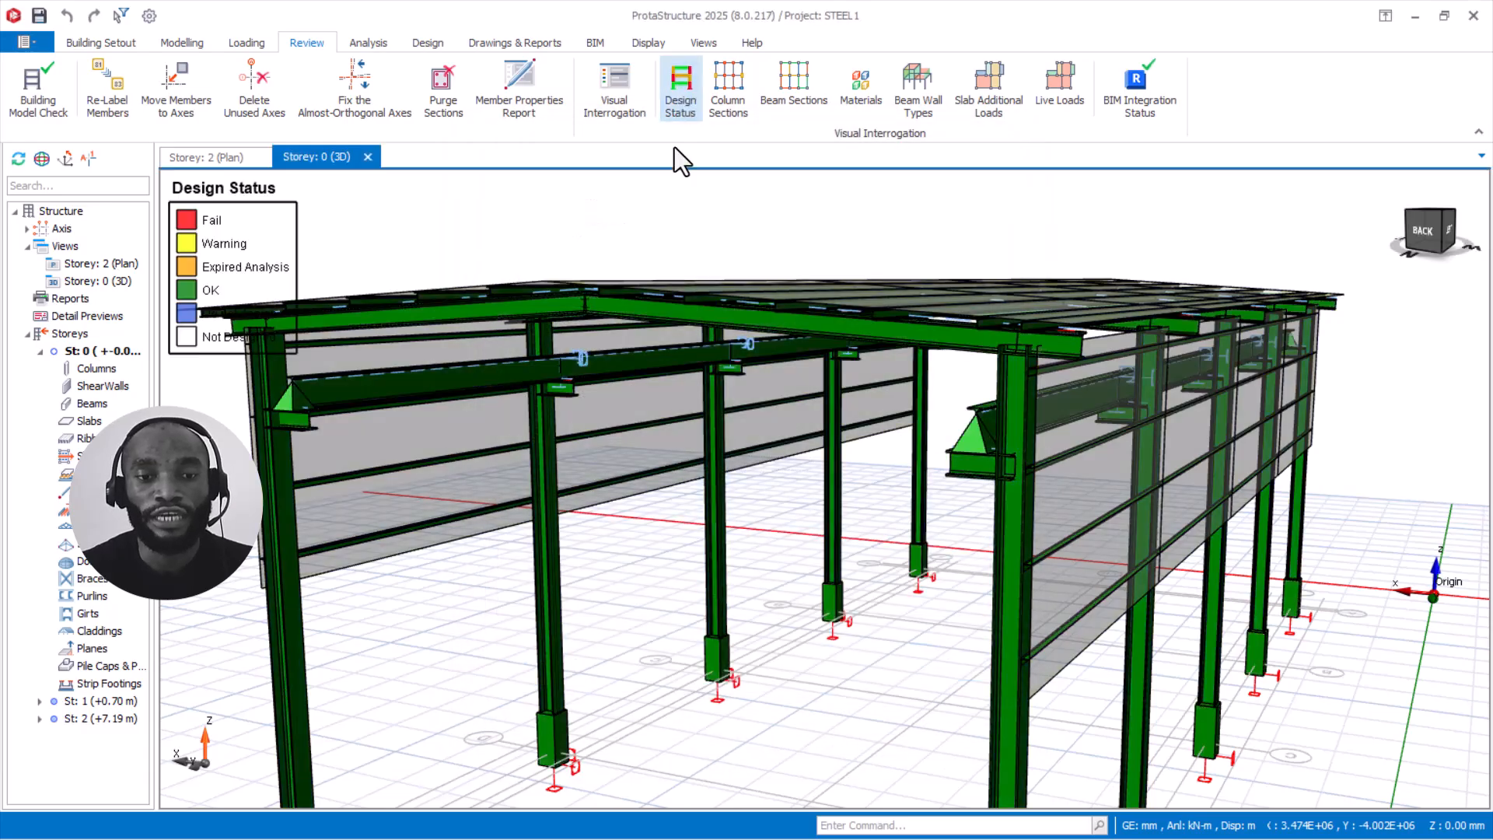
Step: Transfer the steel model to ProtaSteel, check the profile, grid and view summary in the import log, and close the log
{"action": "left_click", "coordinate": [524, 45]}
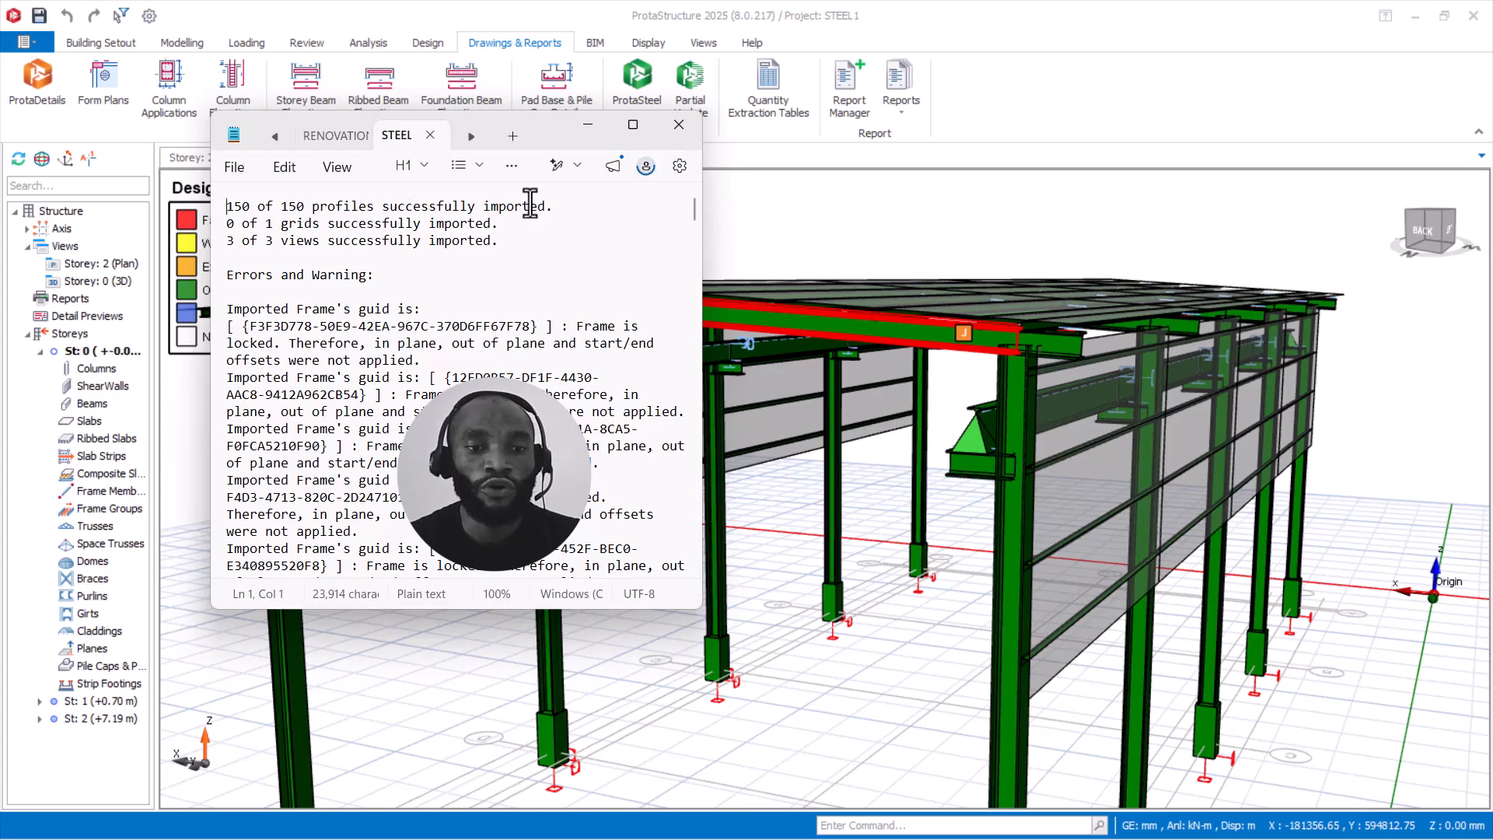
{"action": "left_click_drag", "start_coordinate": [499, 241], "coordinate": [247, 206]}
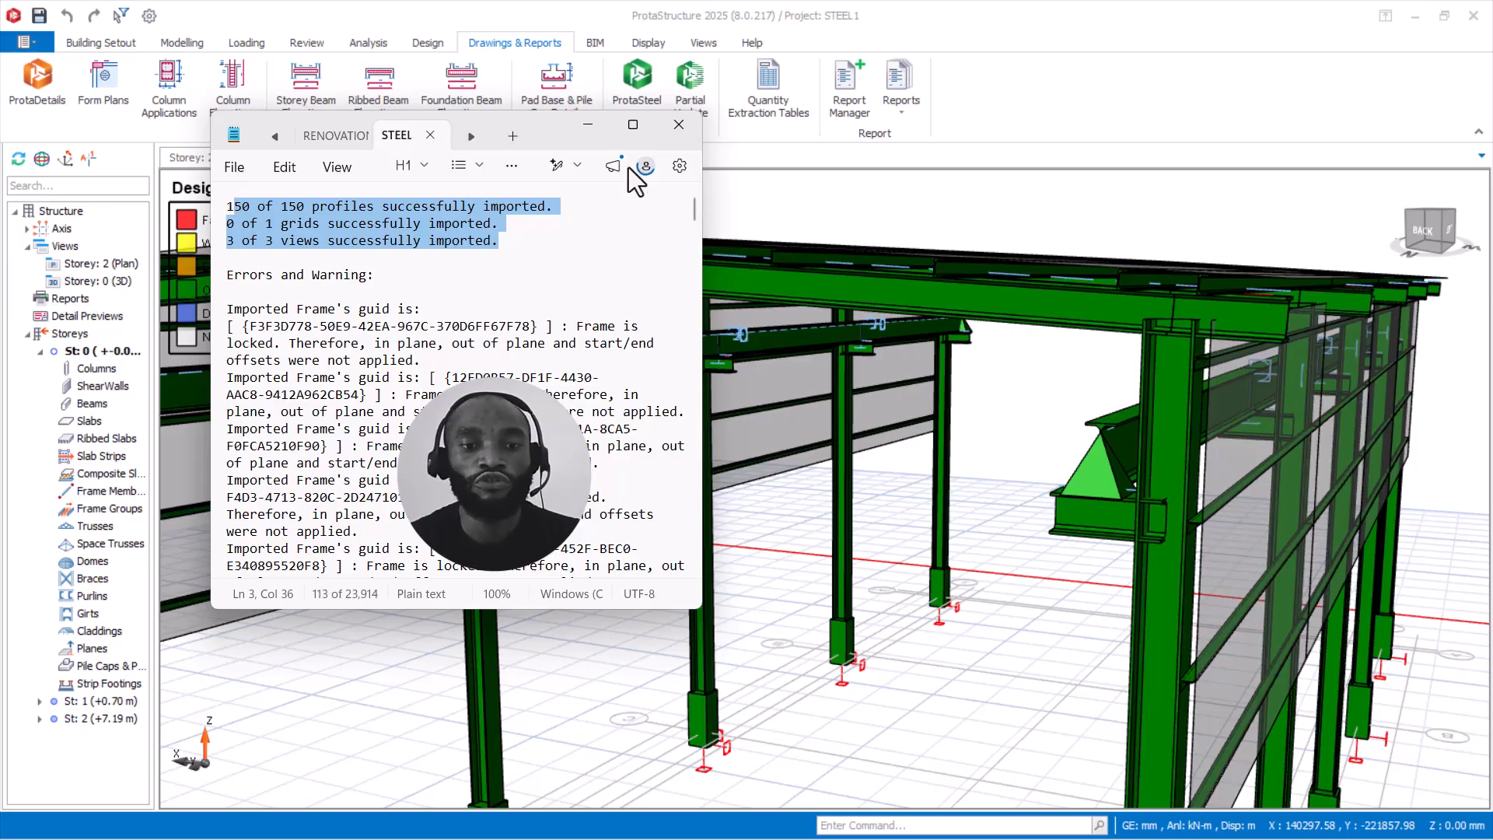
{"action": "left_click", "coordinate": [662, 129]}
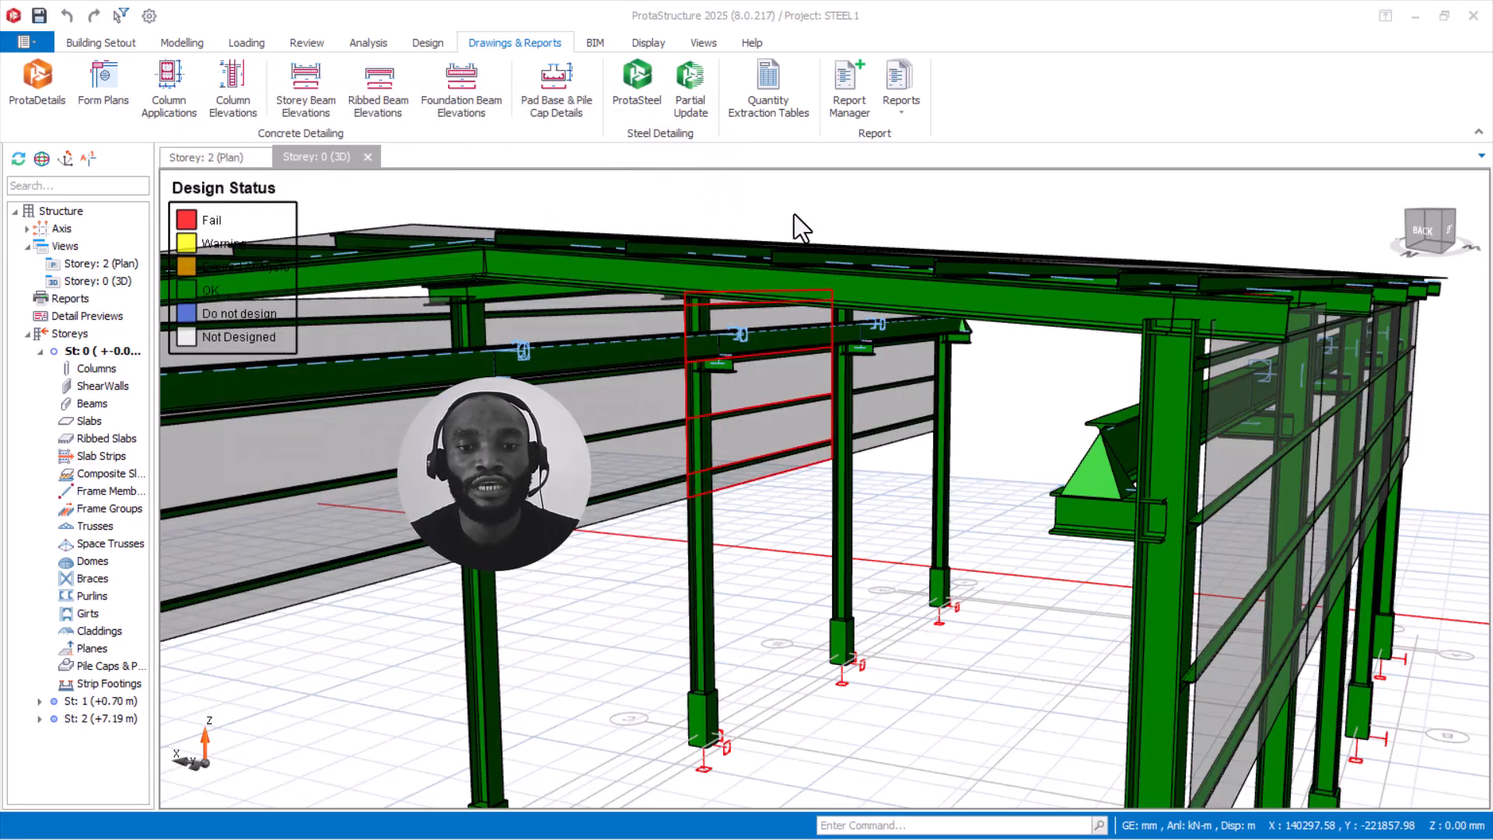
Step: Save the STEEL1 project and switch to its model in ProtaSteel
{"action": "left_click", "coordinate": [37, 19]}
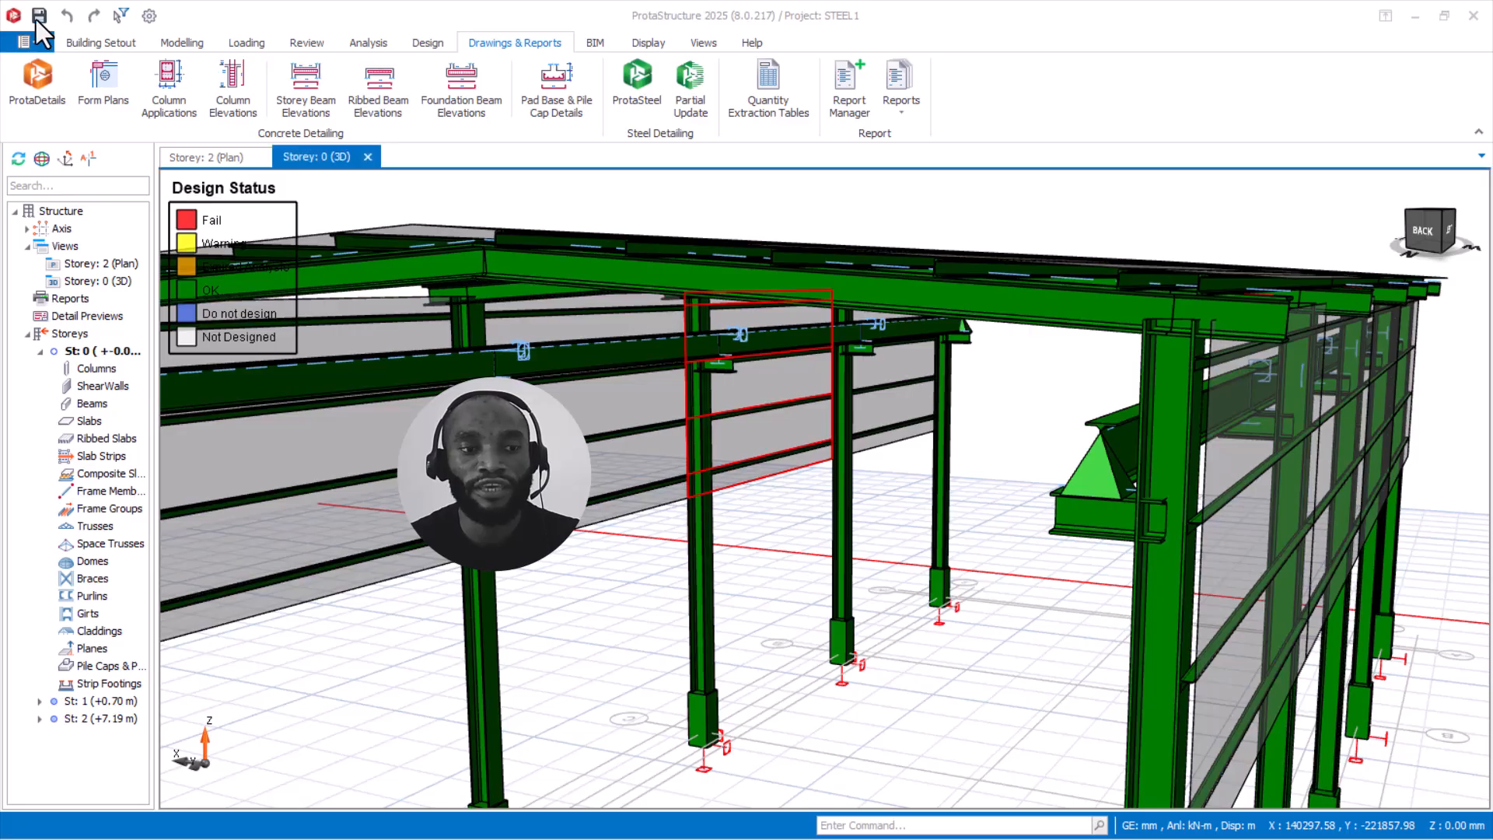
{"action": "left_click", "coordinate": [37, 18]}
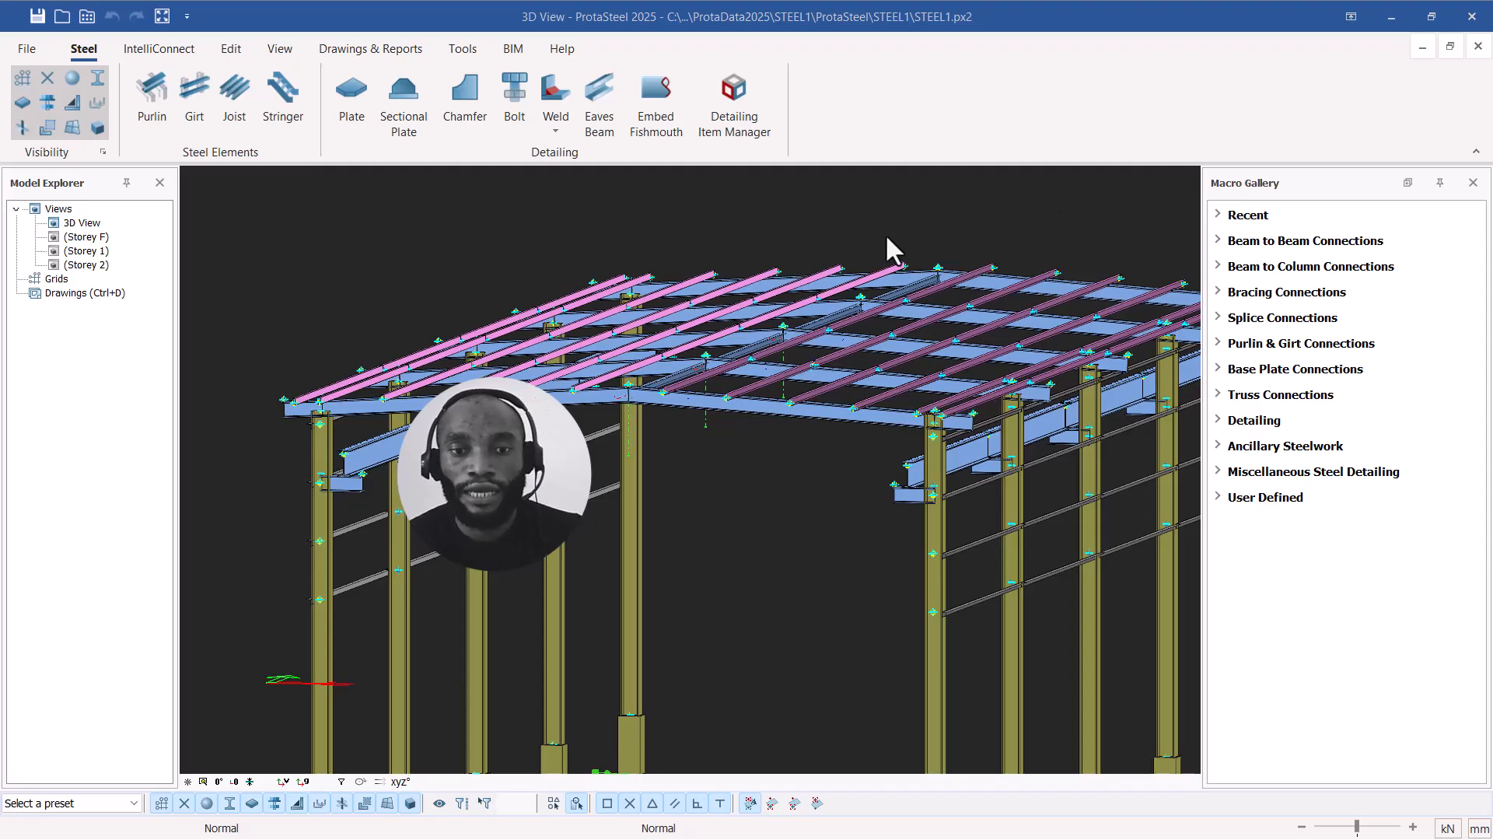
Step: Examine the imported roof purlins, rafters, column bases and crane beam brackets in the 3D view
{"action": "scroll", "coordinate": [688, 288], "scroll_direction": "down", "scroll_amount": 2}
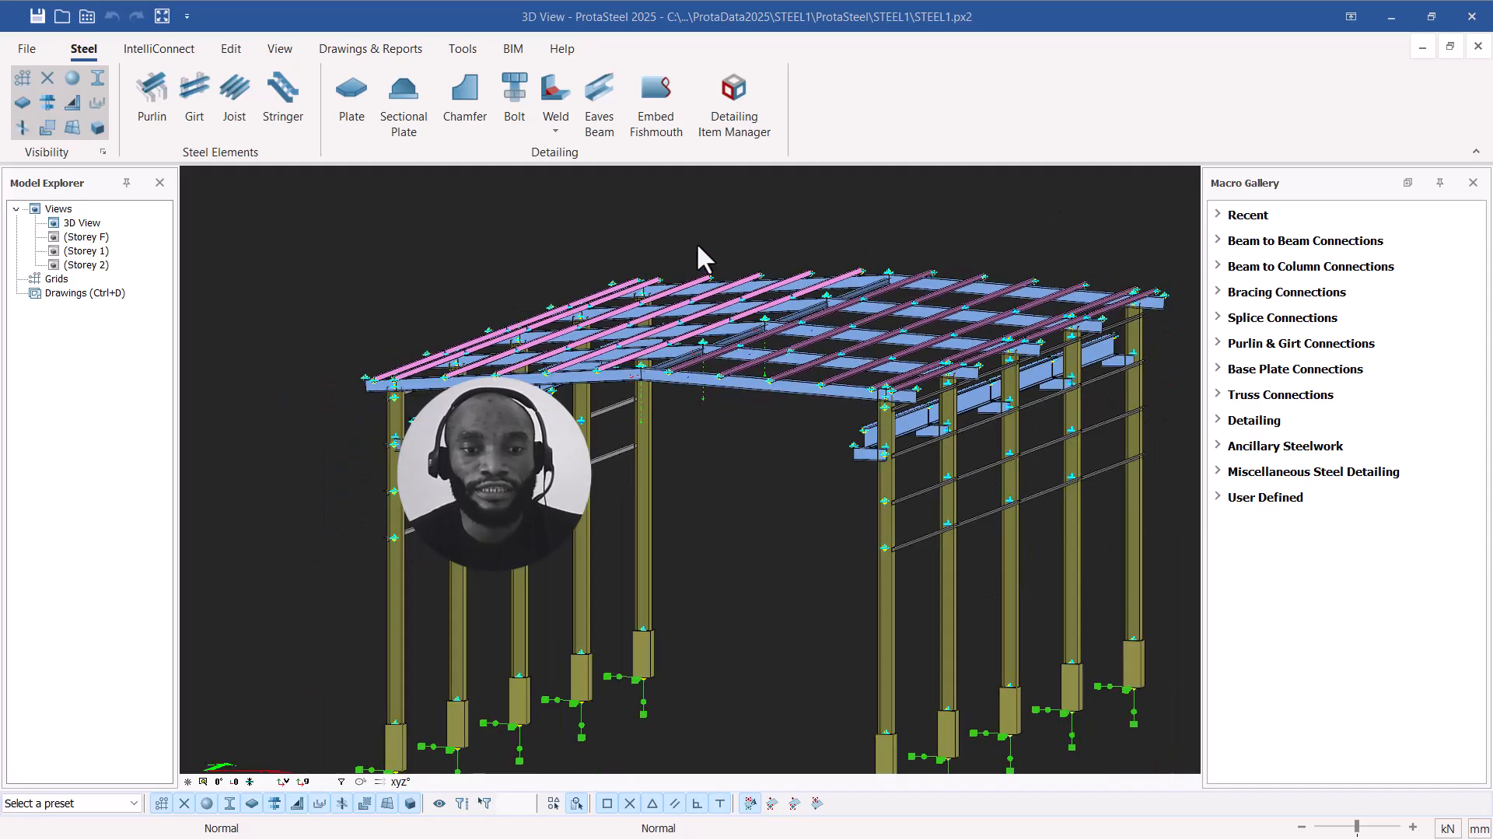
{"action": "middle_click_drag", "start_coordinate": [636, 299], "coordinate": [554, 353]}
{"action": "scroll", "coordinate": [460, 393], "scroll_direction": "up", "scroll_amount": 7}
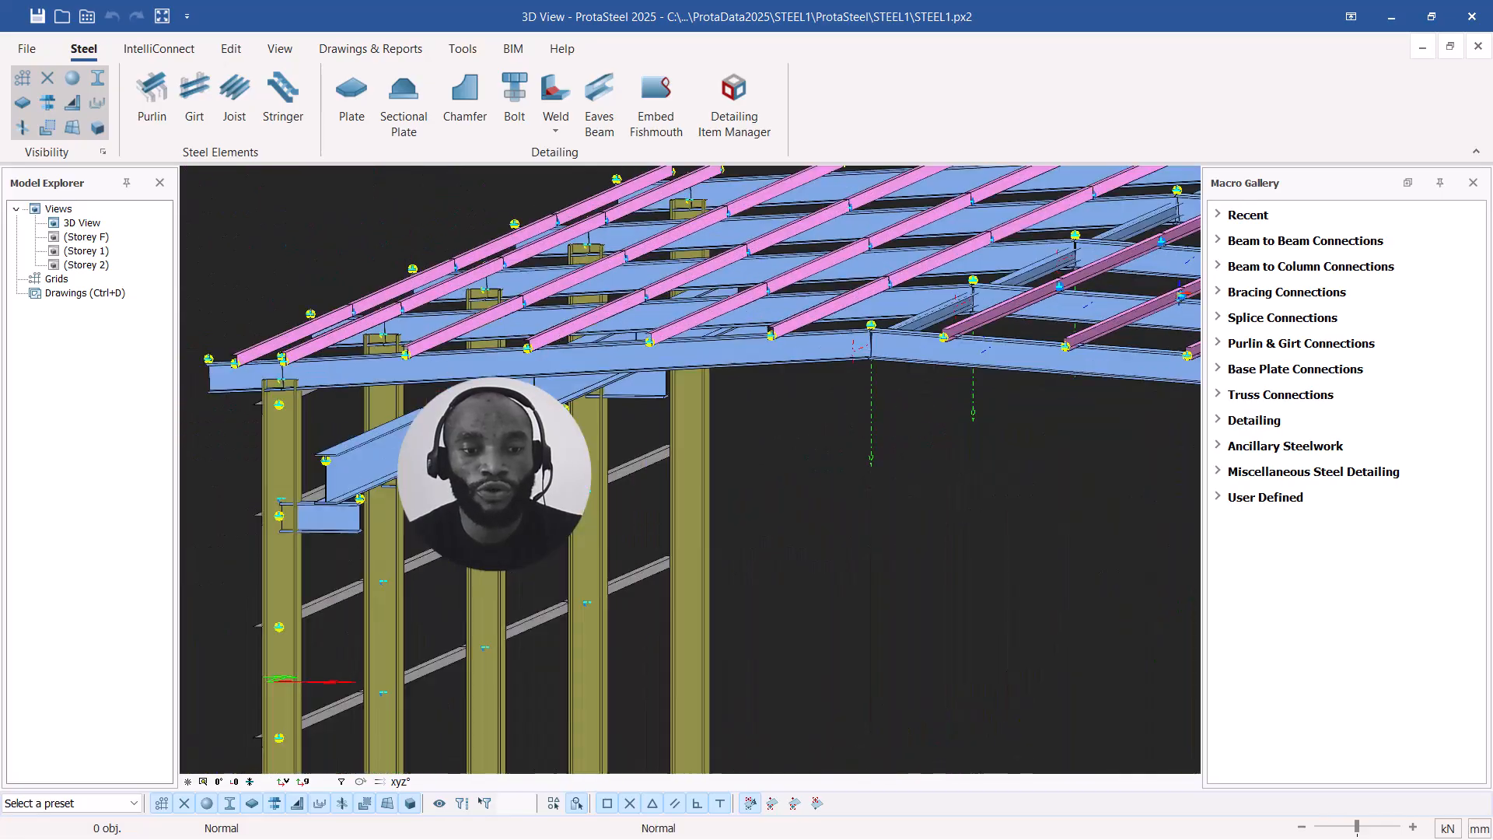
{"action": "scroll", "coordinate": [530, 334], "scroll_direction": "down", "scroll_amount": 7}
{"action": "middle_click_drag", "start_coordinate": [637, 381], "coordinate": [787, 504]}
{"action": "scroll", "coordinate": [856, 584], "scroll_direction": "up", "scroll_amount": 8}
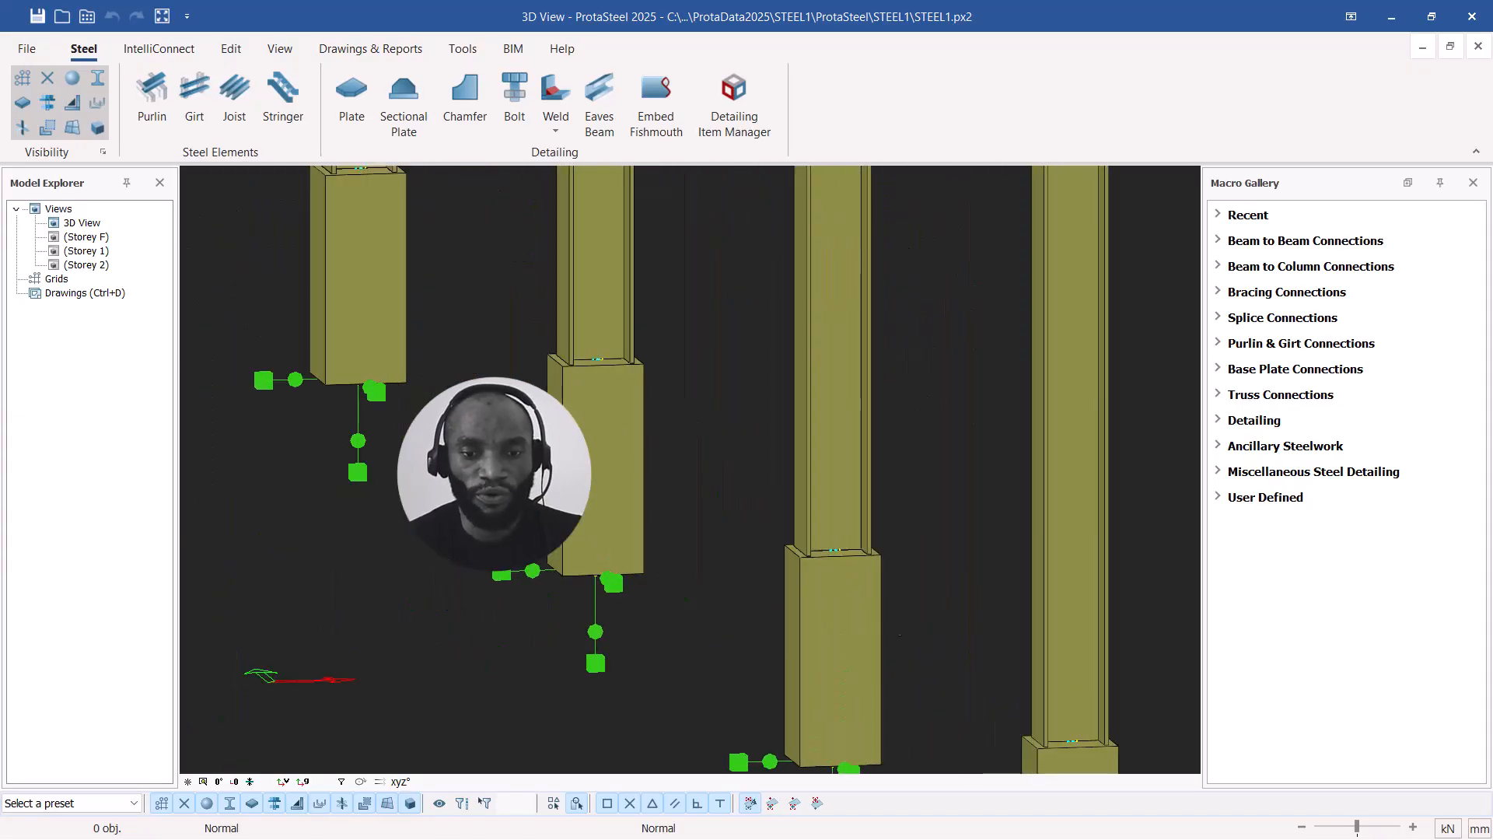
{"action": "scroll", "coordinate": [925, 531], "scroll_direction": "down", "scroll_amount": 5}
{"action": "scroll", "coordinate": [926, 526], "scroll_direction": "down", "scroll_amount": 4}
{"action": "scroll", "coordinate": [918, 389], "scroll_direction": "up", "scroll_amount": 8}
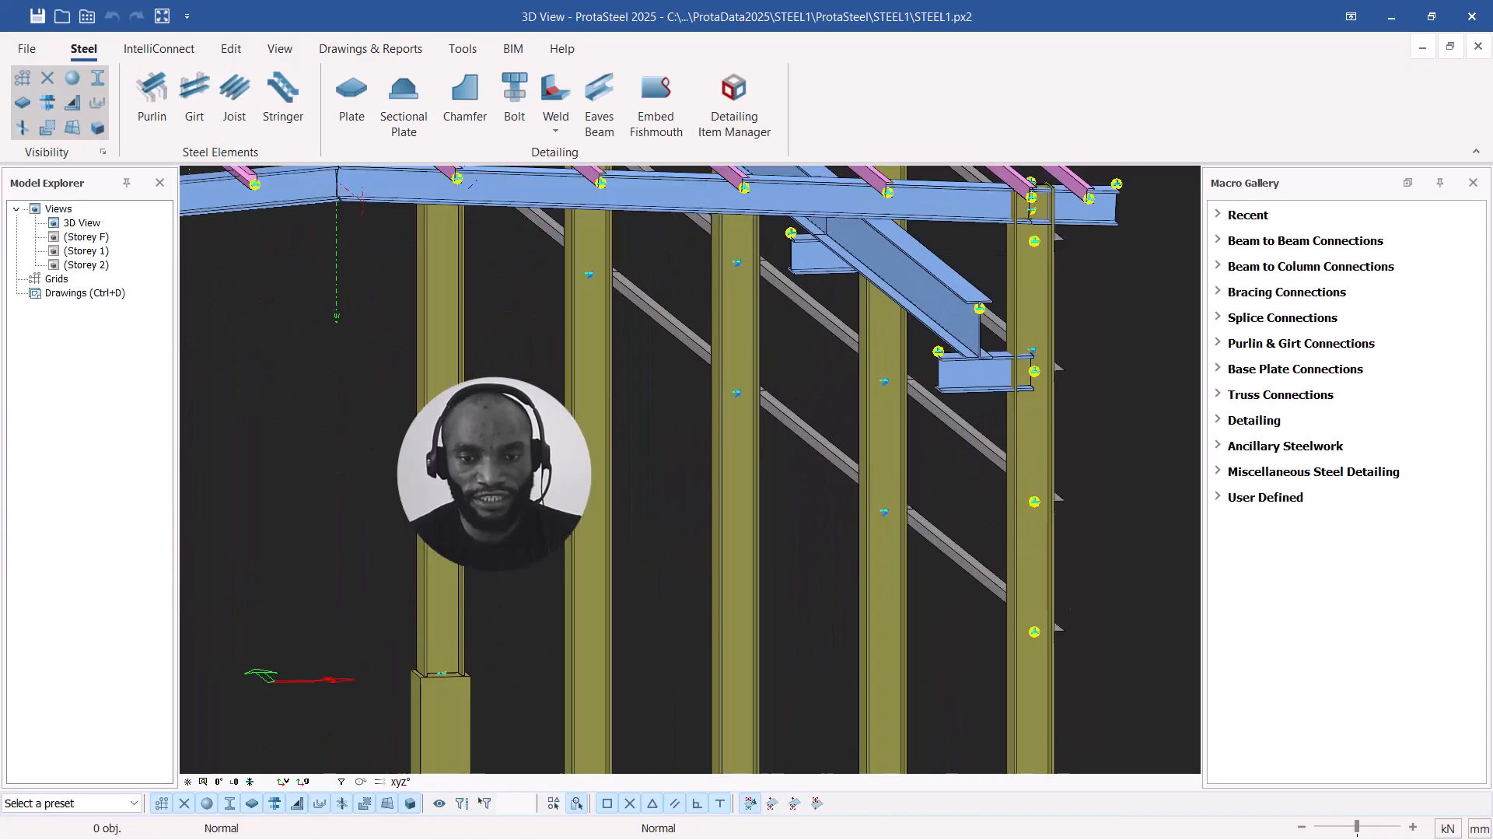
{"action": "scroll", "coordinate": [931, 392], "scroll_direction": "up", "scroll_amount": 5}
{"action": "scroll", "coordinate": [889, 347], "scroll_direction": "down", "scroll_amount": 3}
{"action": "scroll", "coordinate": [915, 426], "scroll_direction": "up", "scroll_amount": 2}
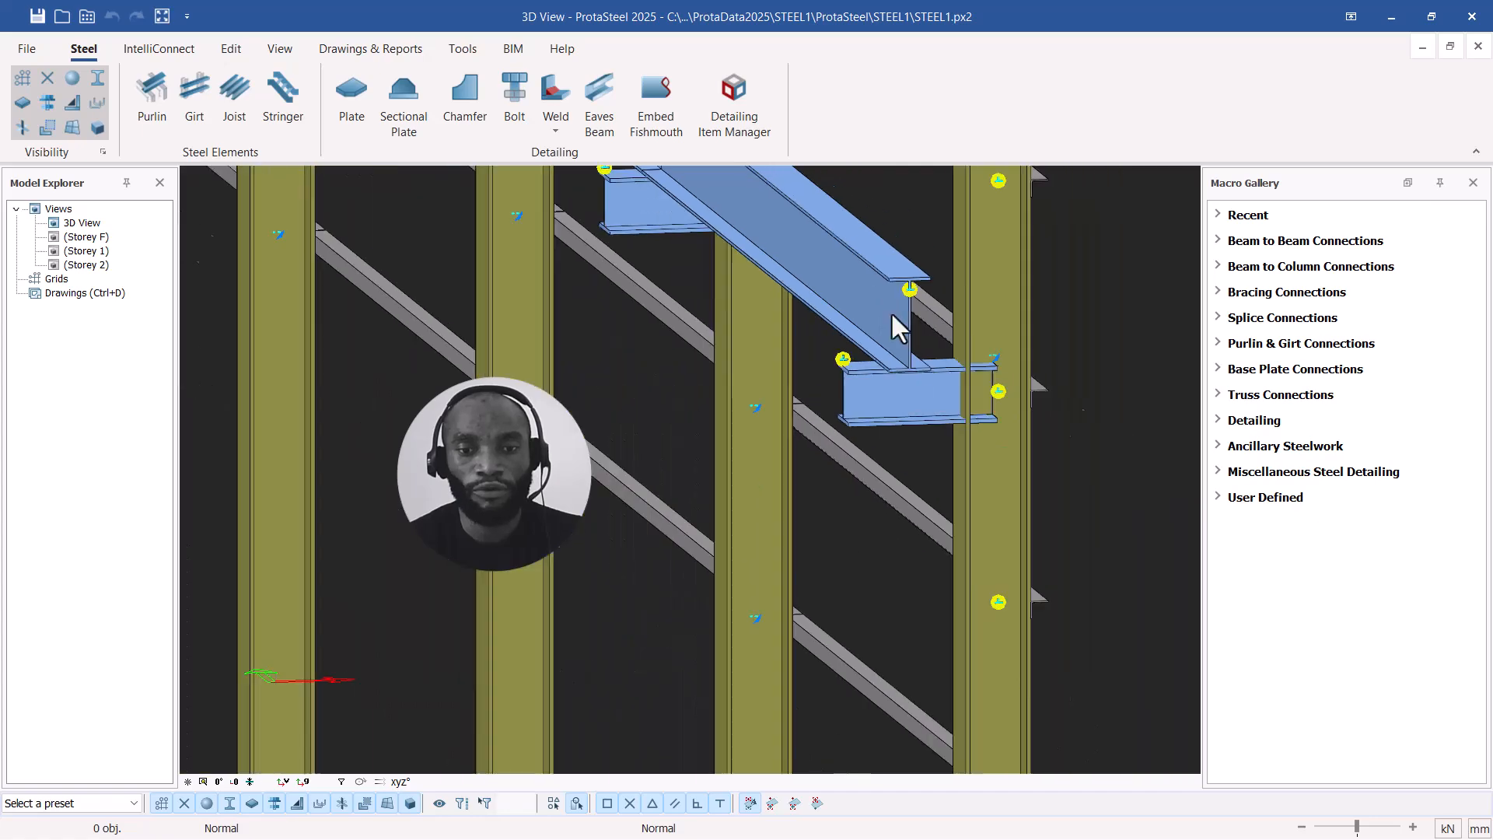
Step: Inspect the joint at the crane beam's end by selecting the short bracket beam and the column that carries it
{"action": "left_click", "coordinate": [895, 401]}
{"action": "scroll", "coordinate": [898, 412], "scroll_direction": "up", "scroll_amount": 3}
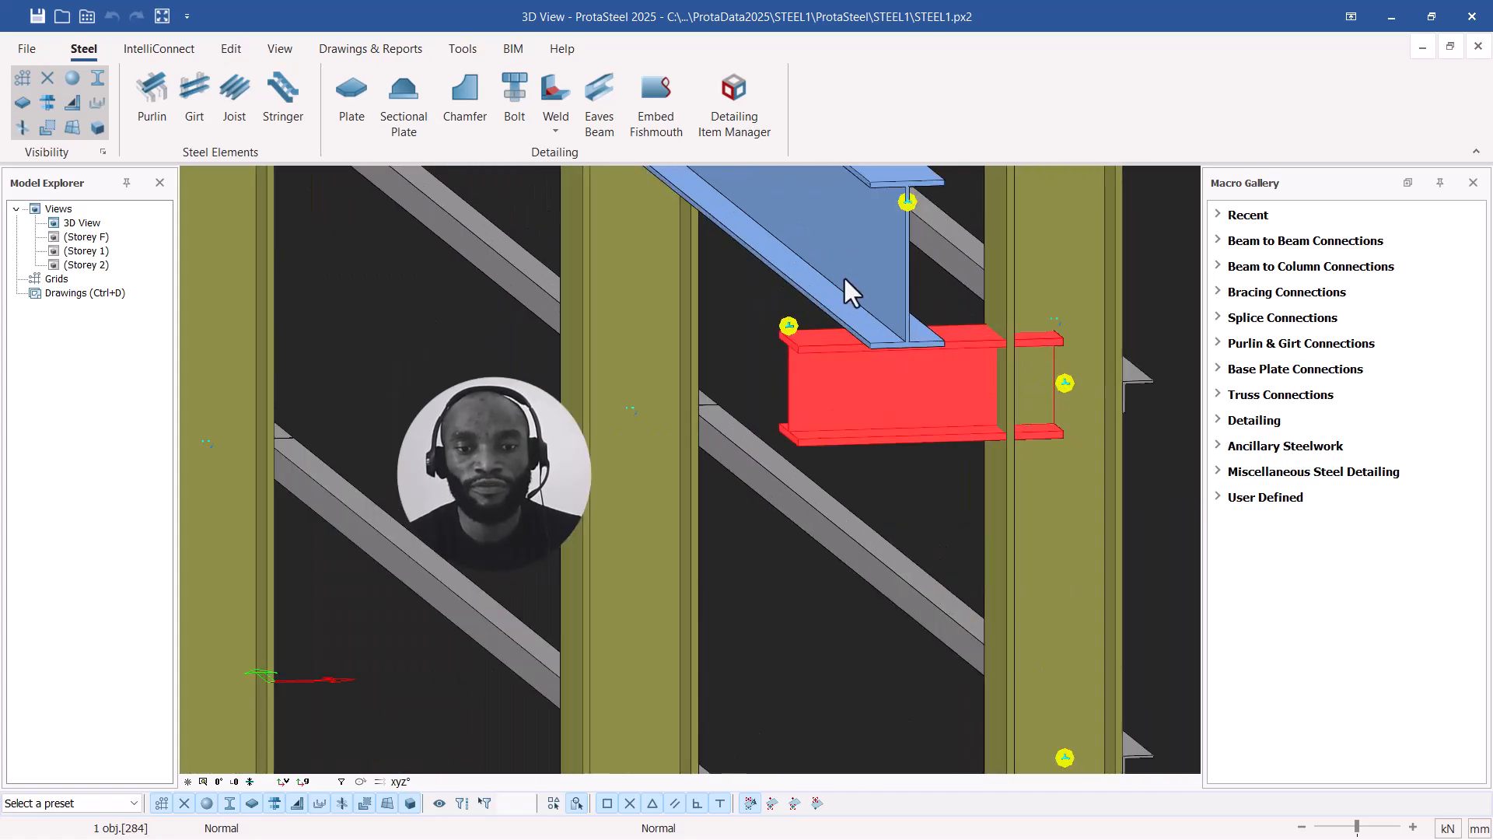
{"action": "scroll", "coordinate": [847, 280], "scroll_direction": "down", "scroll_amount": 3}
{"action": "scroll", "coordinate": [933, 319], "scroll_direction": "up", "scroll_amount": 3}
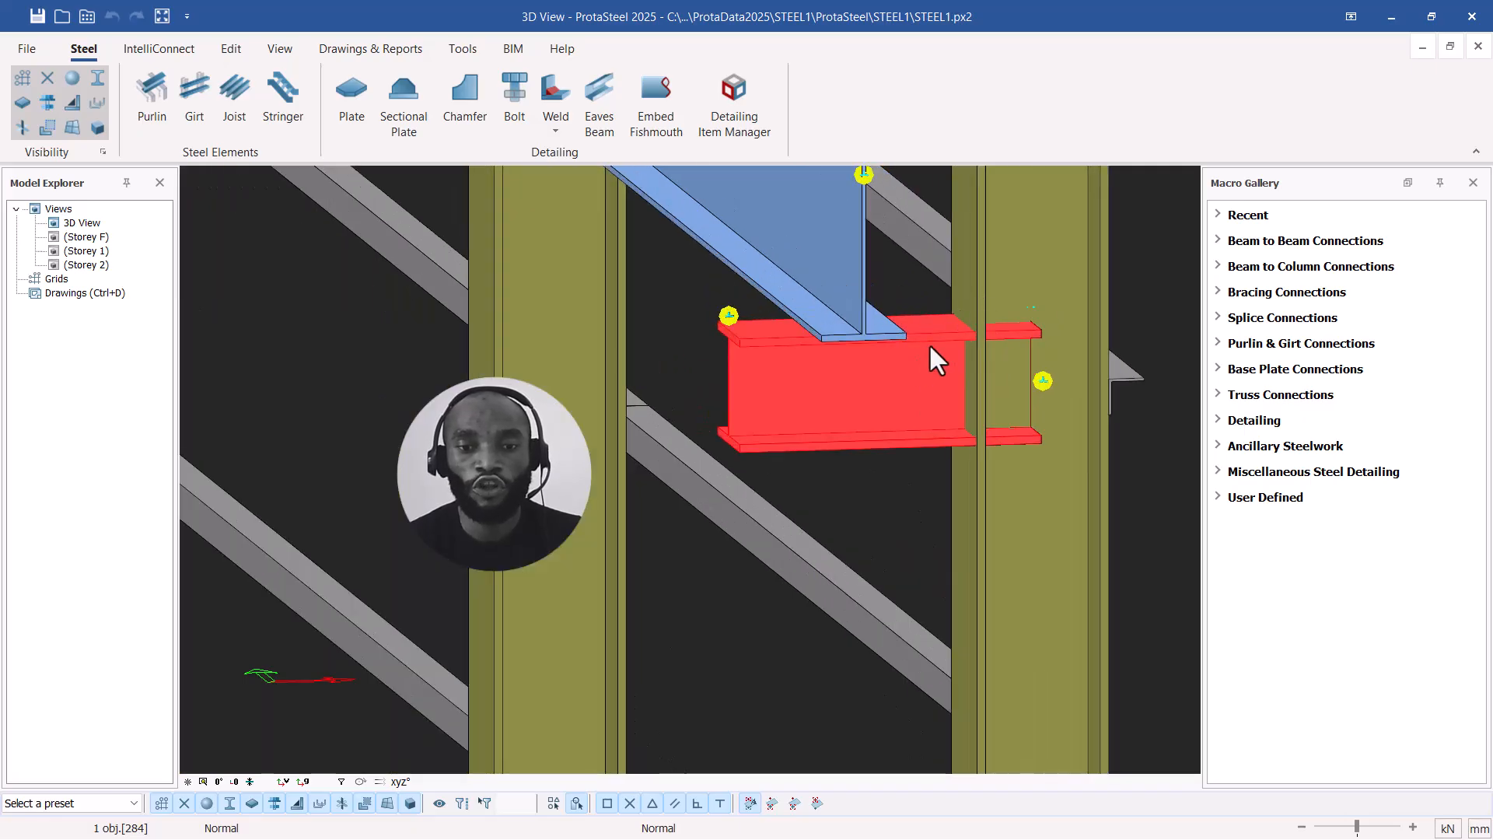
{"action": "left_click", "coordinate": [977, 295]}
{"action": "scroll", "coordinate": [915, 338], "scroll_direction": "down", "scroll_amount": 5}
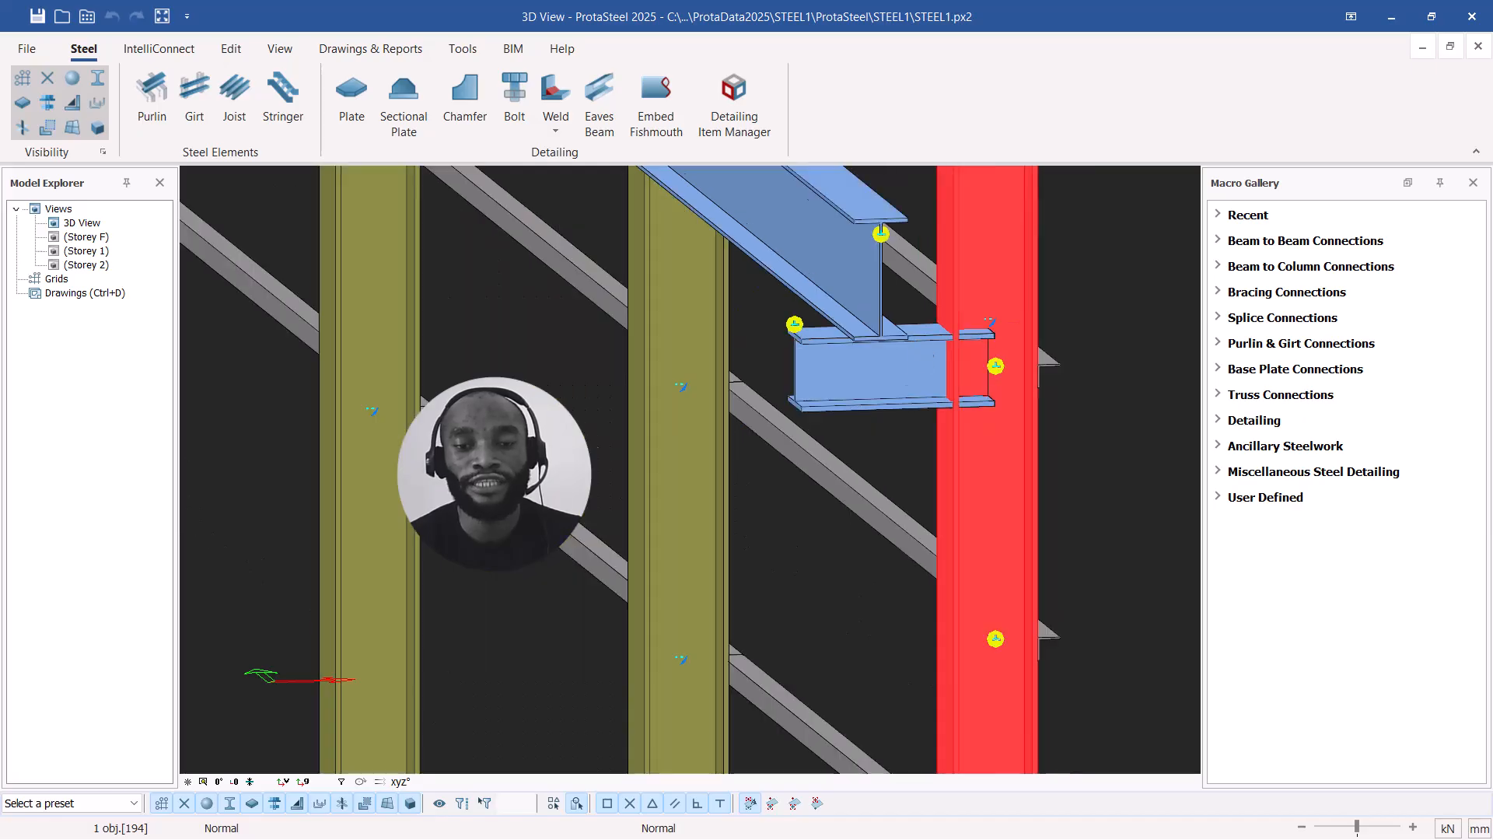
Step: Inspect the base of the same column and select the pedestal beneath it
{"action": "middle_click_drag", "start_coordinate": [949, 397], "coordinate": [938, 190]}
{"action": "scroll", "coordinate": [940, 202], "scroll_direction": "down", "scroll_amount": 2}
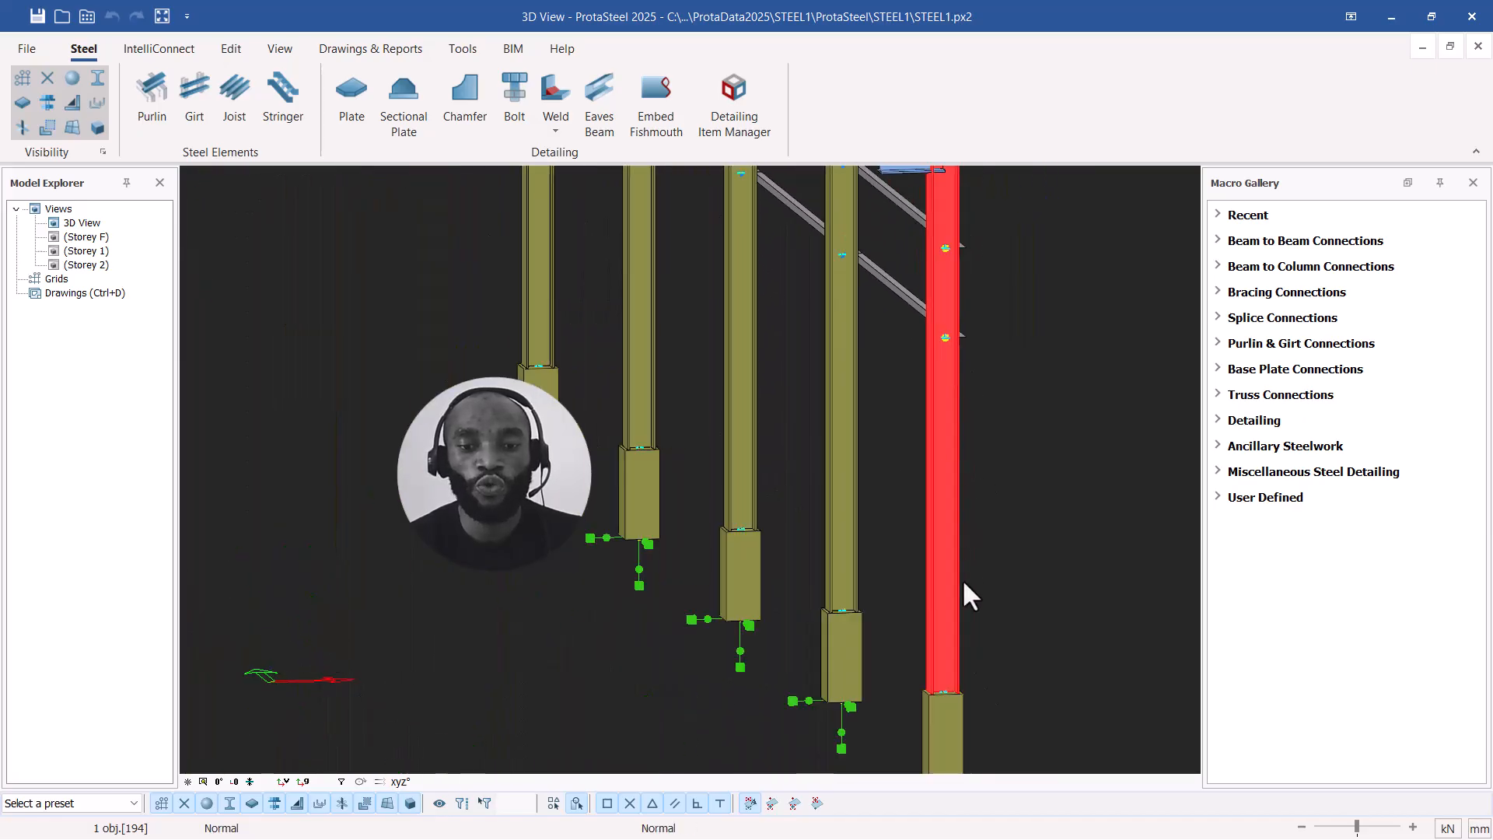
{"action": "scroll", "coordinate": [953, 680], "scroll_direction": "up", "scroll_amount": 8}
{"action": "scroll", "coordinate": [918, 607], "scroll_direction": "down", "scroll_amount": 4}
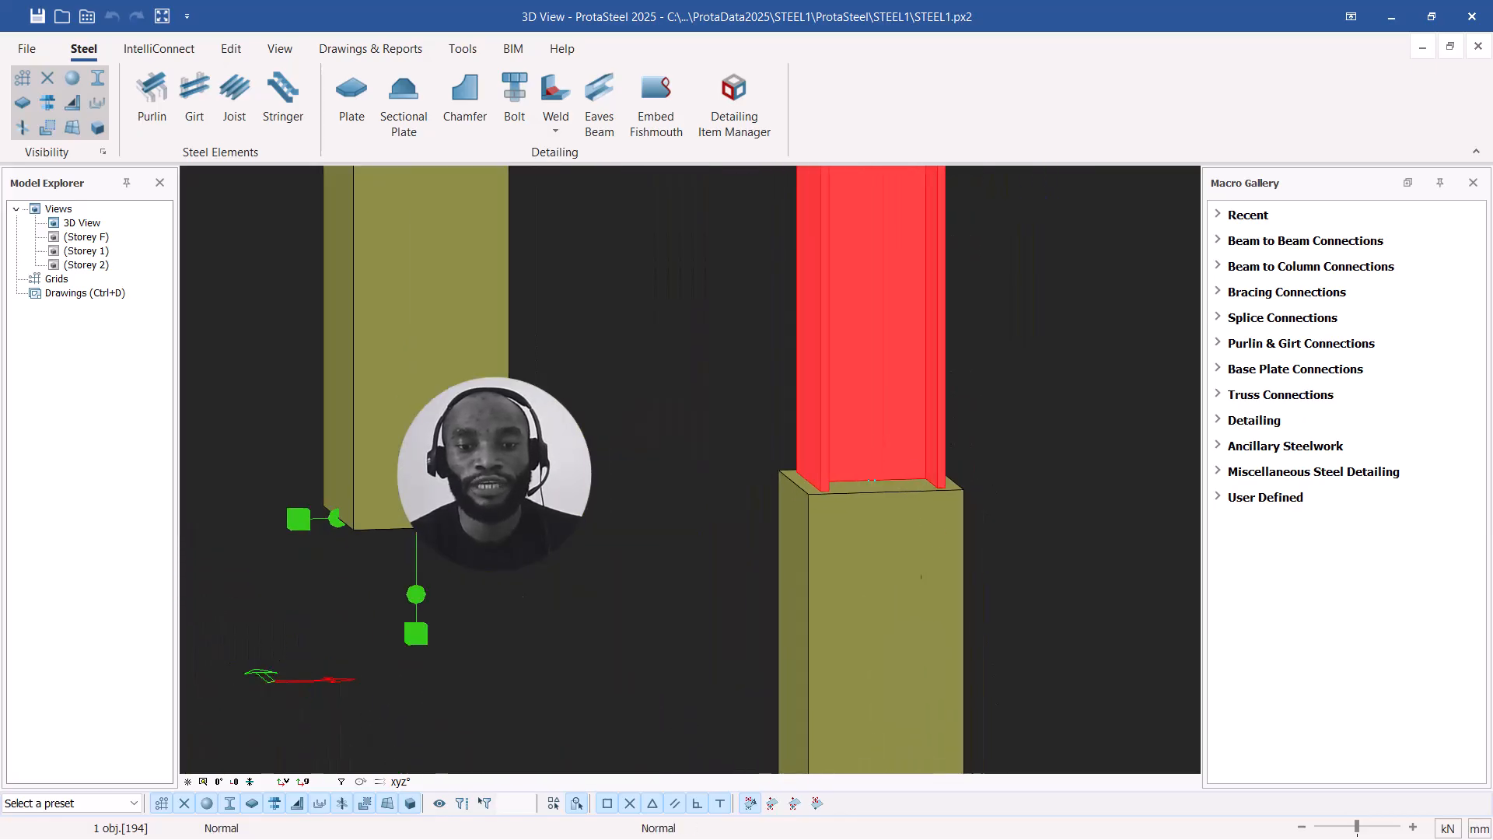
{"action": "left_click", "coordinate": [883, 554]}
{"action": "scroll", "coordinate": [881, 550], "scroll_direction": "down", "scroll_amount": 3}
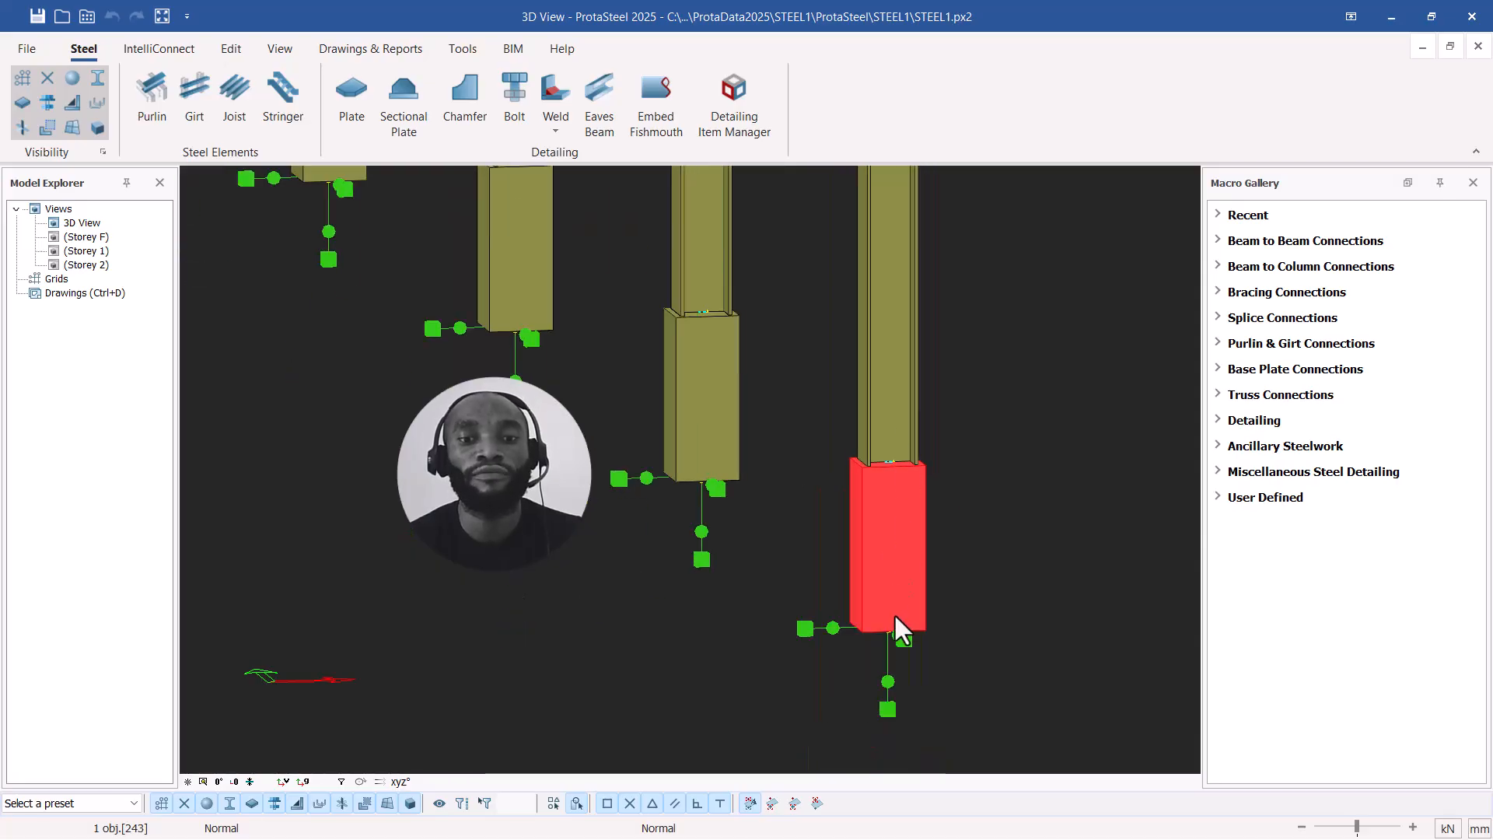
Step: Return to the crane beam level, view the row of brackets from below, and select the end bracket and its column
{"action": "middle_click_drag", "start_coordinate": [894, 526], "coordinate": [925, 754]}
{"action": "scroll", "coordinate": [921, 735], "scroll_direction": "down", "scroll_amount": 4}
{"action": "middle_click_drag", "start_coordinate": [896, 377], "coordinate": [910, 563]}
{"action": "scroll", "coordinate": [910, 563], "scroll_direction": "down", "scroll_amount": 1}
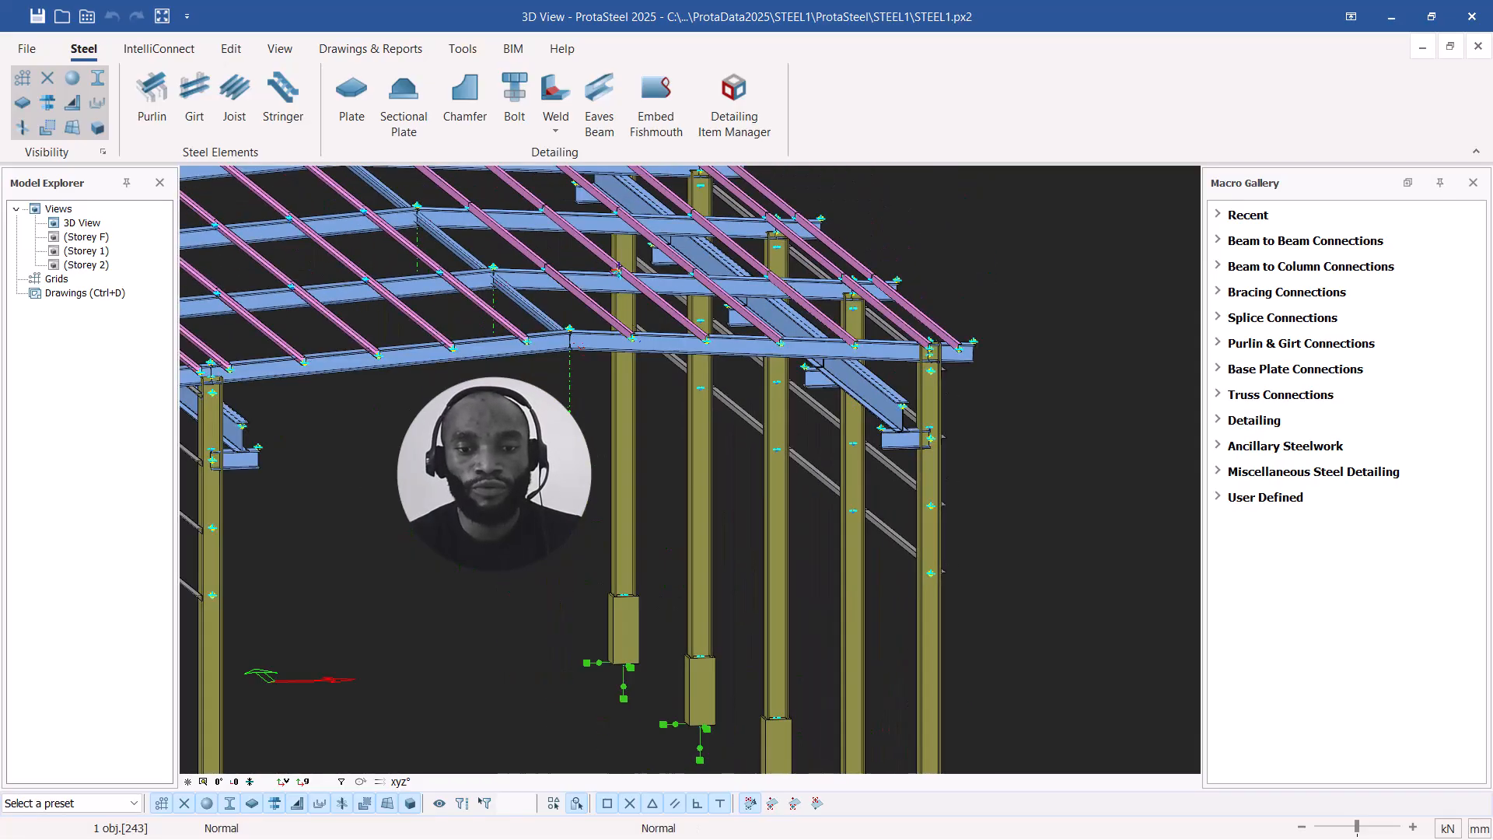
{"action": "scroll", "coordinate": [893, 492], "scroll_direction": "up", "scroll_amount": 2}
{"action": "middle_click_drag", "start_coordinate": [891, 496], "coordinate": [902, 455], "text": "ctrl"}
{"action": "scroll", "coordinate": [906, 451], "scroll_direction": "up", "scroll_amount": 2}
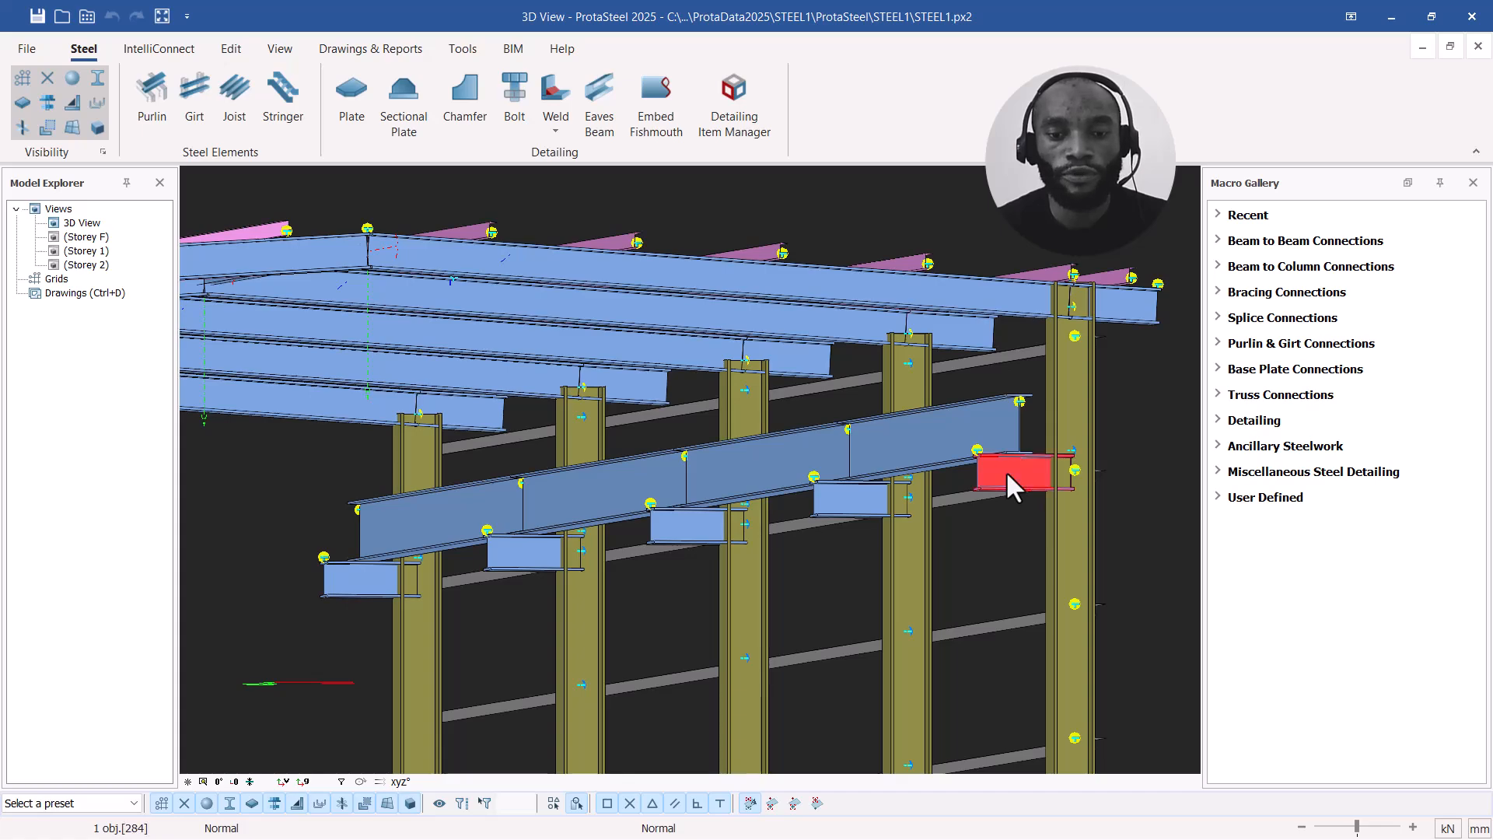
{"action": "left_click", "coordinate": [1055, 390]}
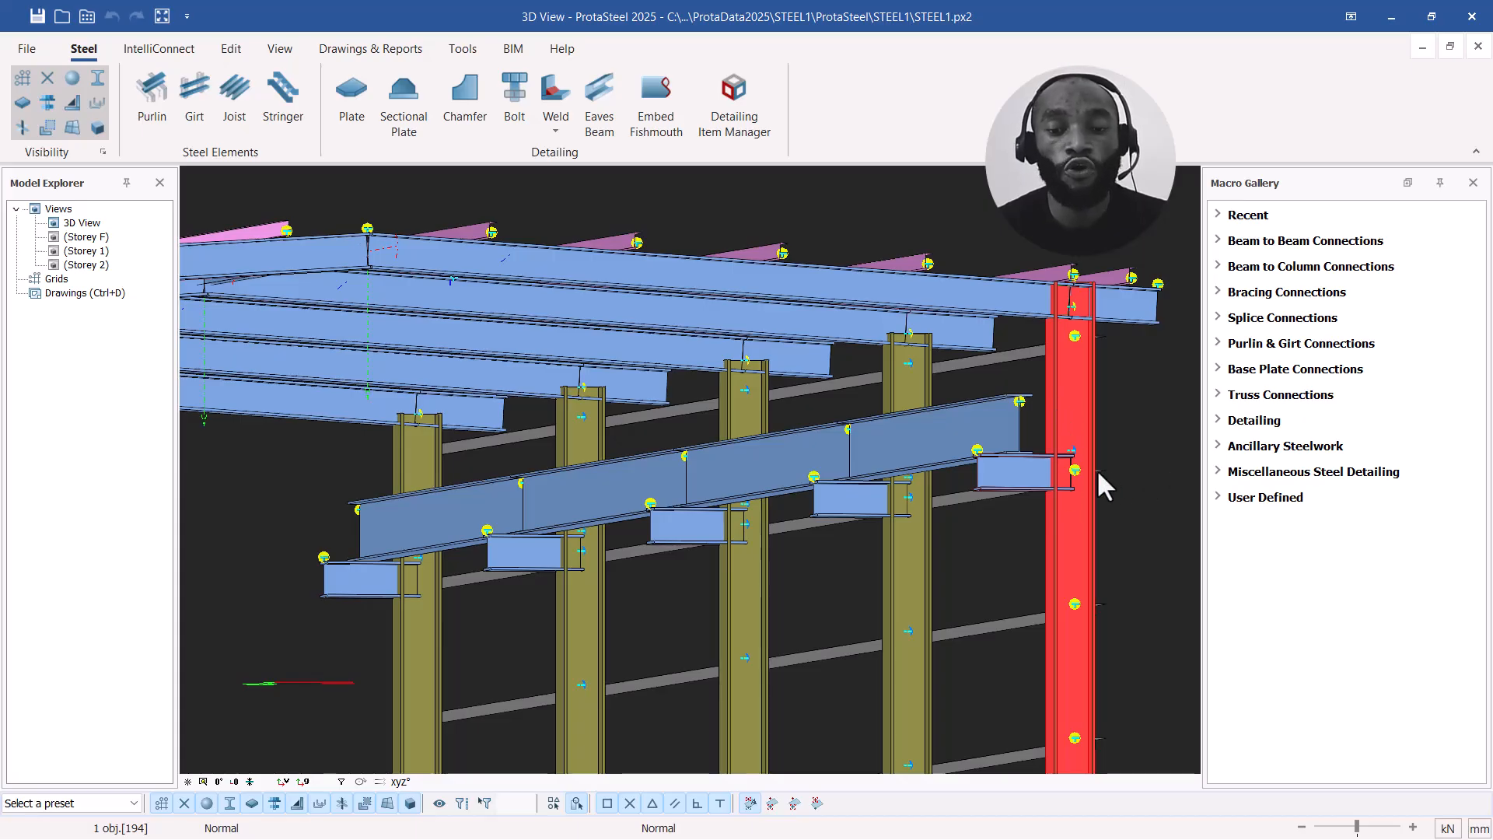
Step: Join the end bracket beam under the crane beam to its column with the Haunch beam-to-column connection
{"action": "scroll", "coordinate": [1084, 496], "scroll_direction": "up", "scroll_amount": 3}
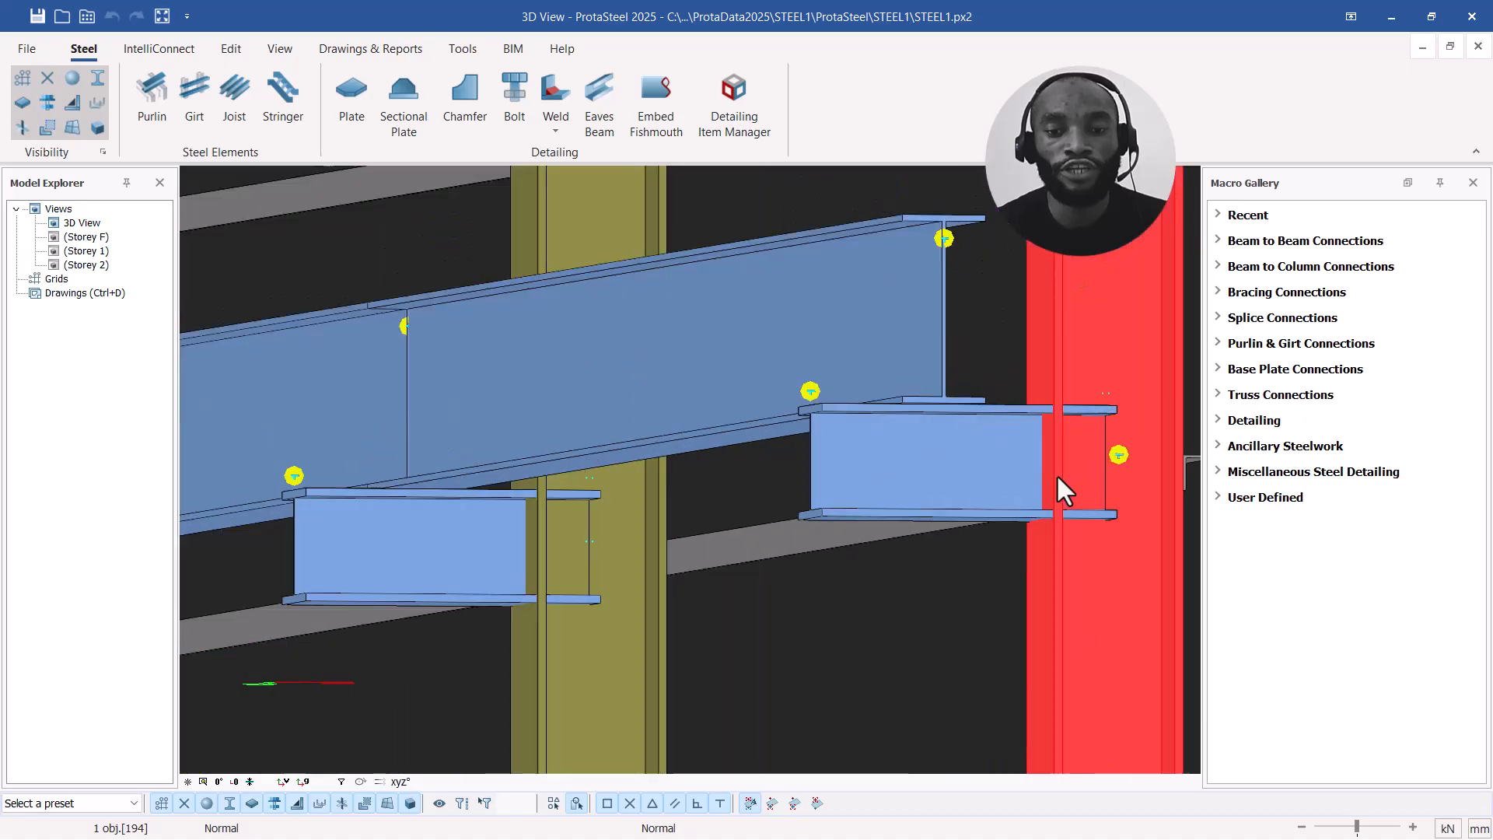
{"action": "scroll", "coordinate": [1064, 460], "scroll_direction": "down", "scroll_amount": 2}
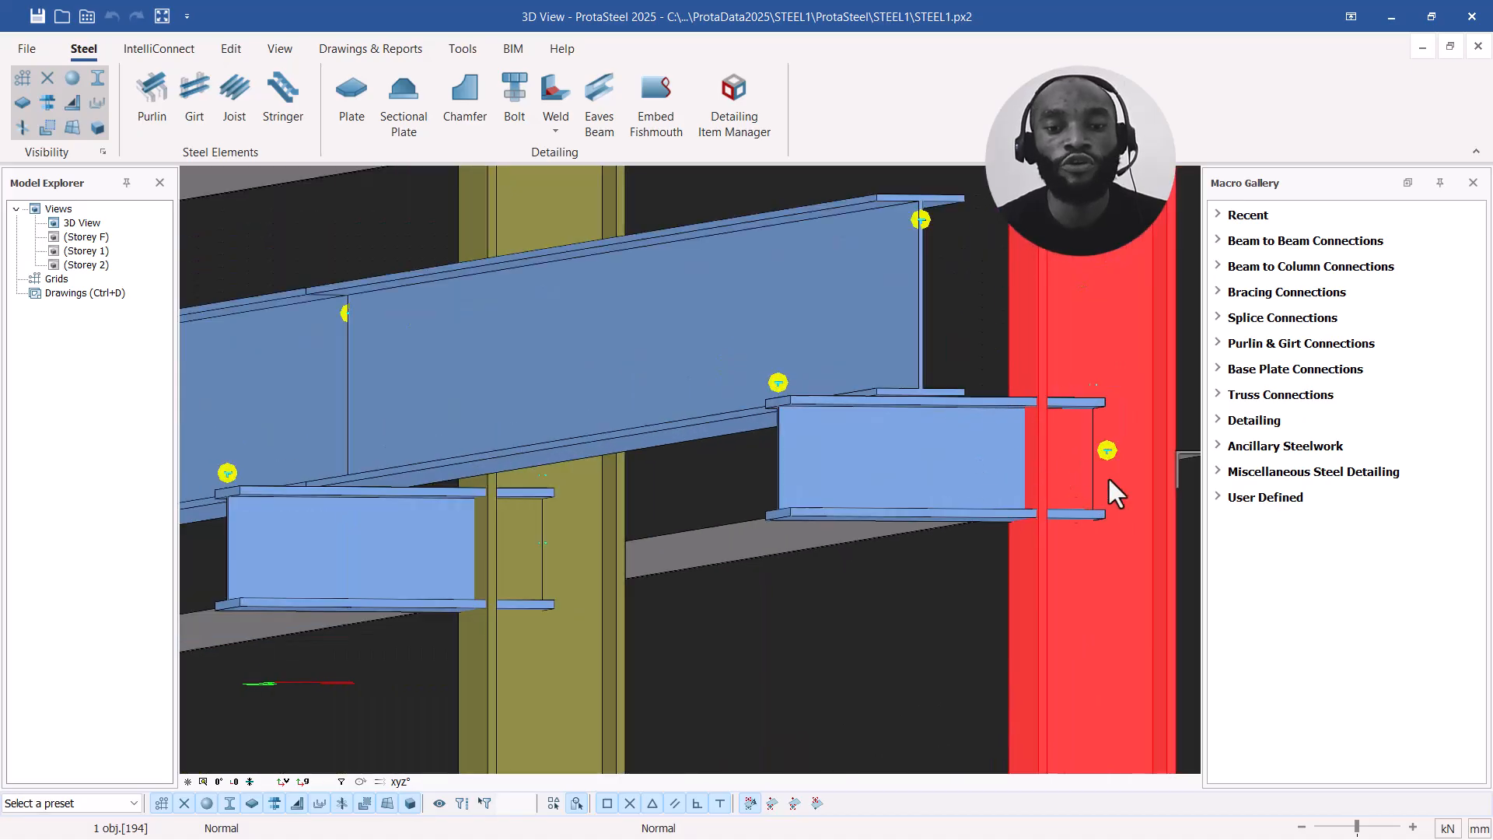
{"action": "scroll", "coordinate": [786, 476], "scroll_direction": "down", "scroll_amount": 2}
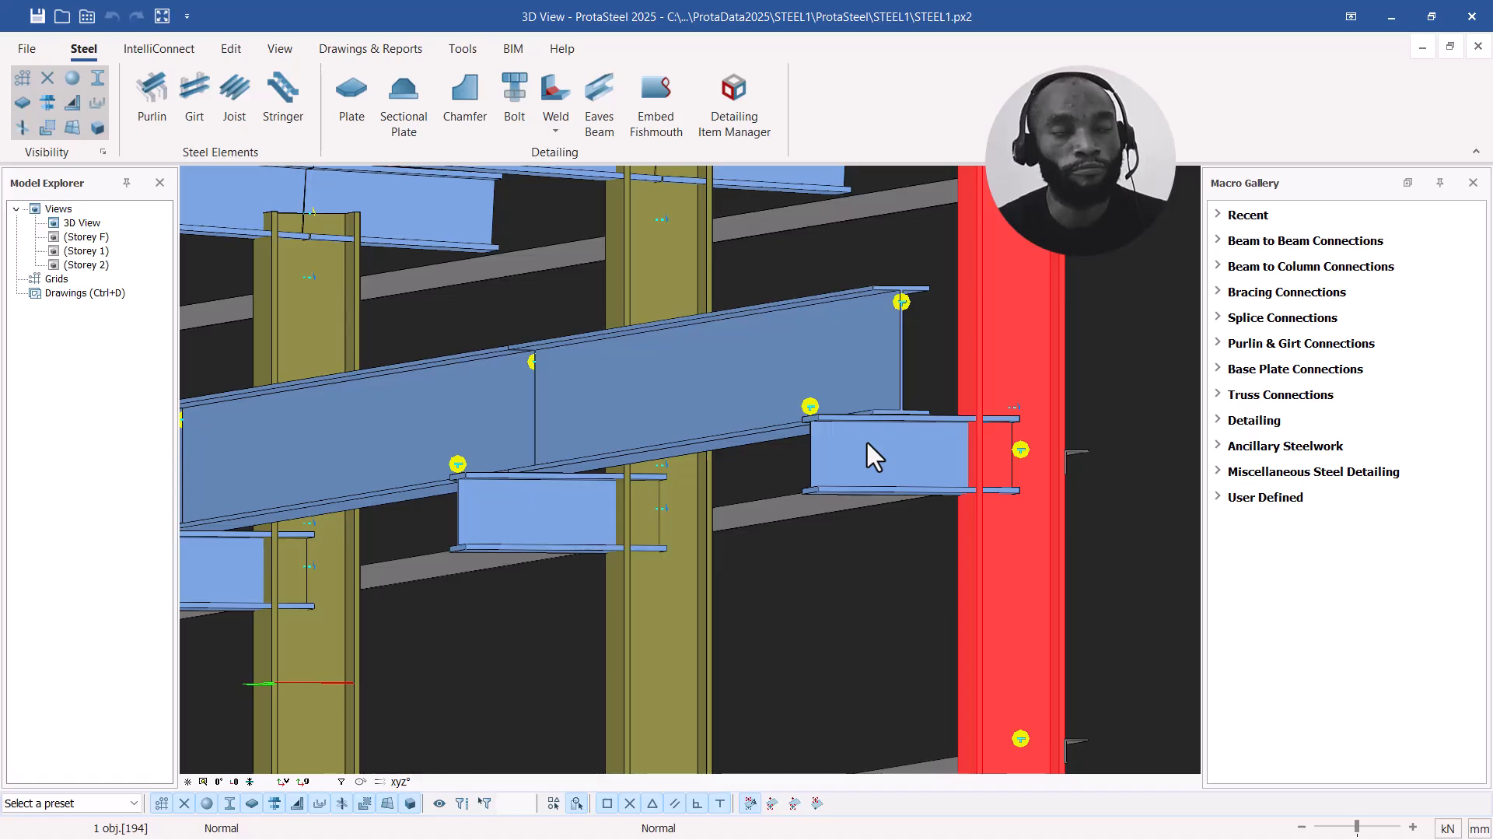
{"action": "scroll", "coordinate": [866, 441], "scroll_direction": "down", "scroll_amount": 1}
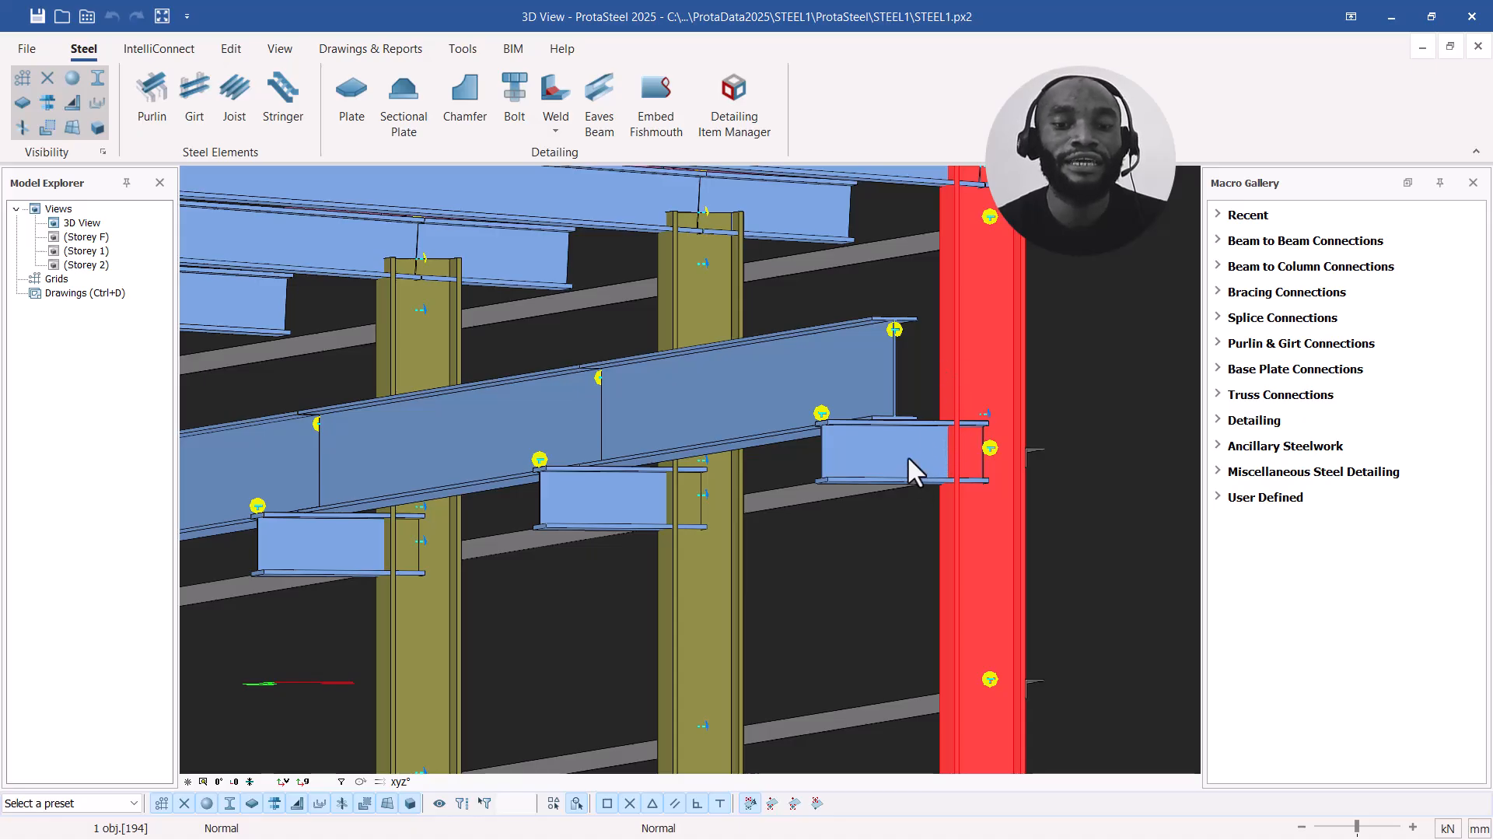
{"action": "scroll", "coordinate": [908, 460], "scroll_direction": "up", "scroll_amount": 1}
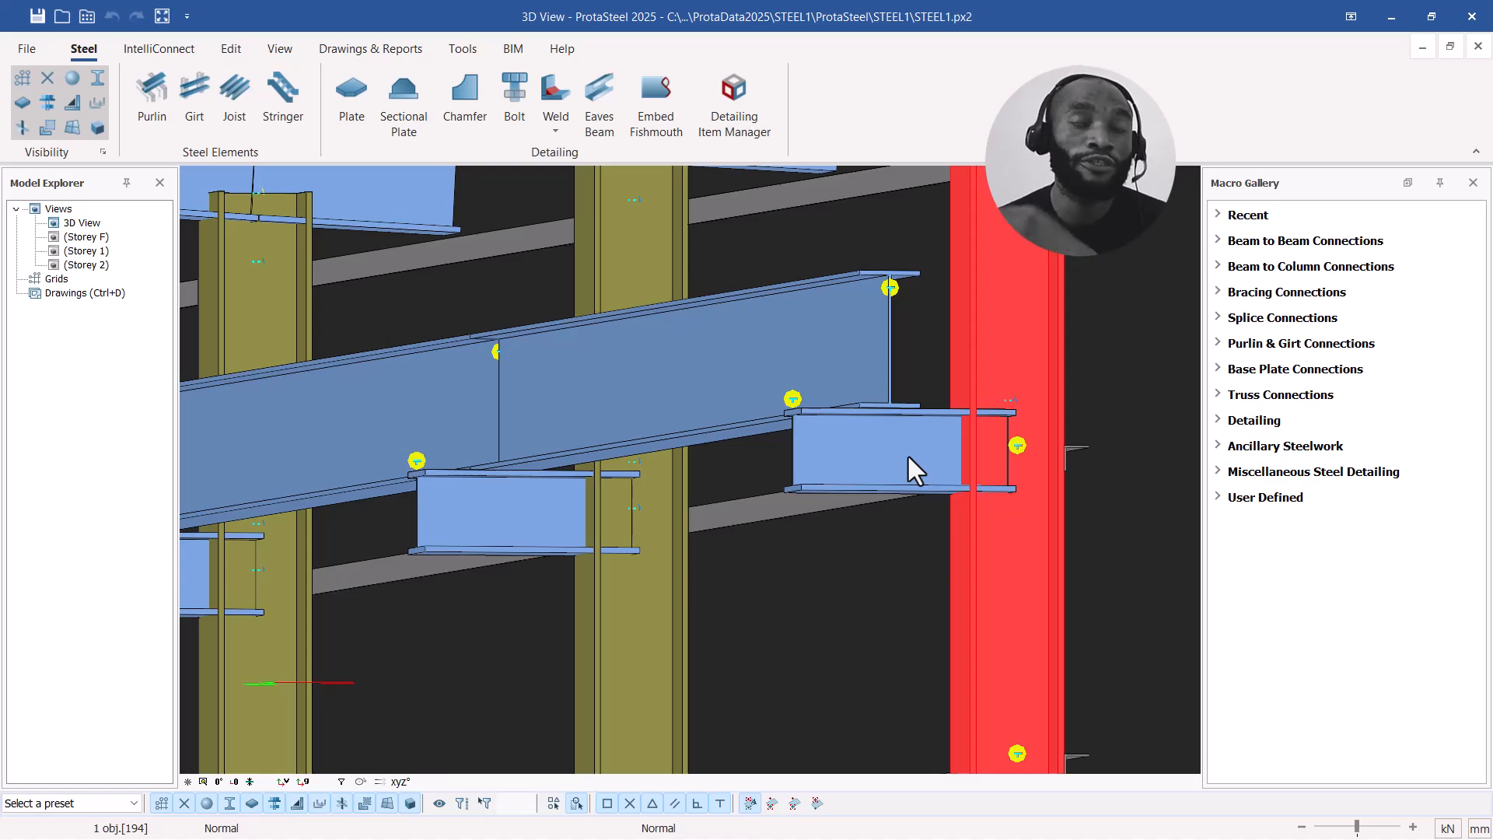
{"action": "scroll", "coordinate": [887, 437], "scroll_direction": "down", "scroll_amount": 1}
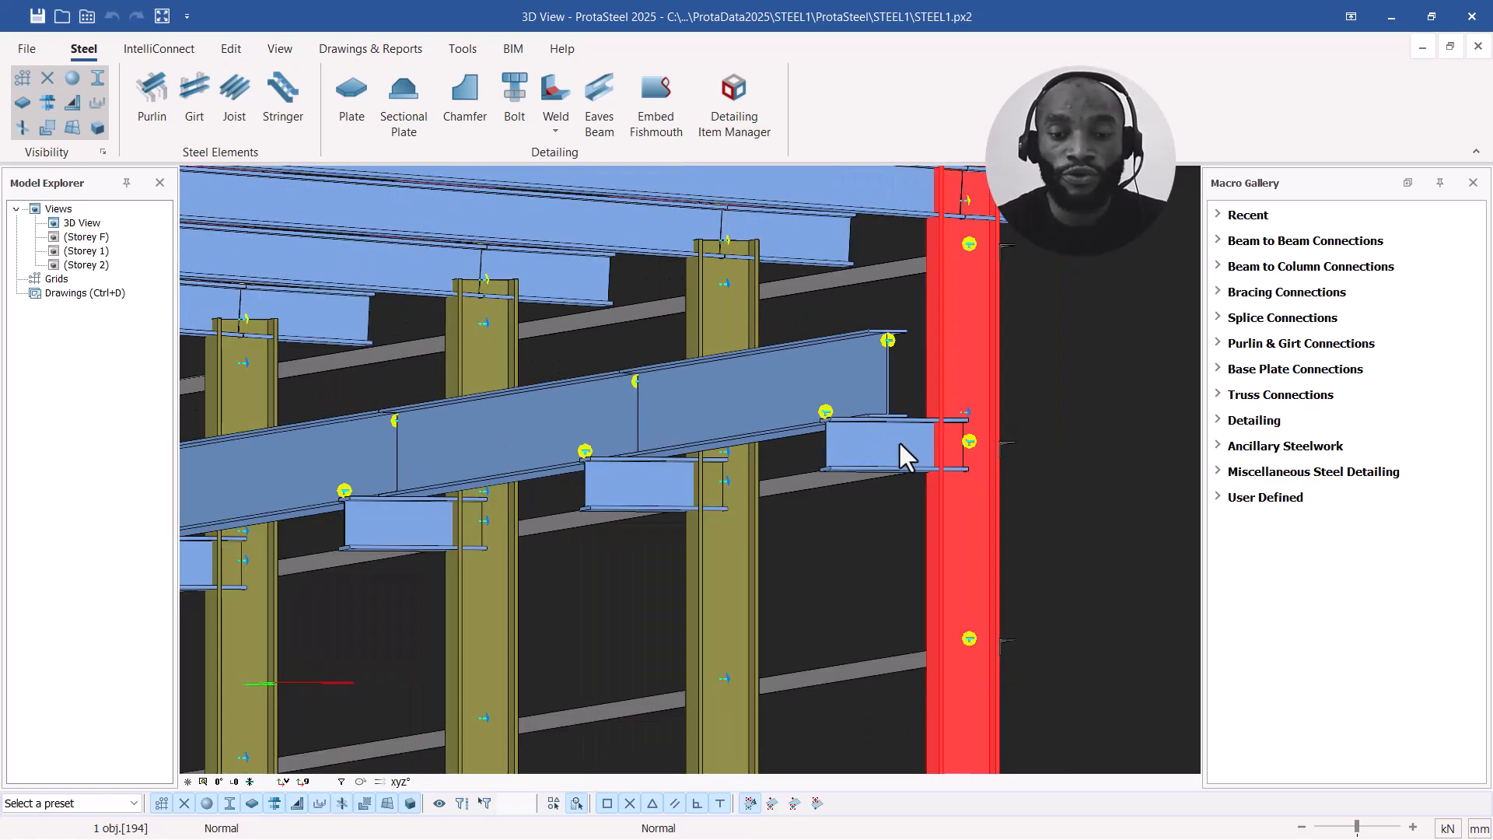
{"action": "left_click", "coordinate": [1059, 424]}
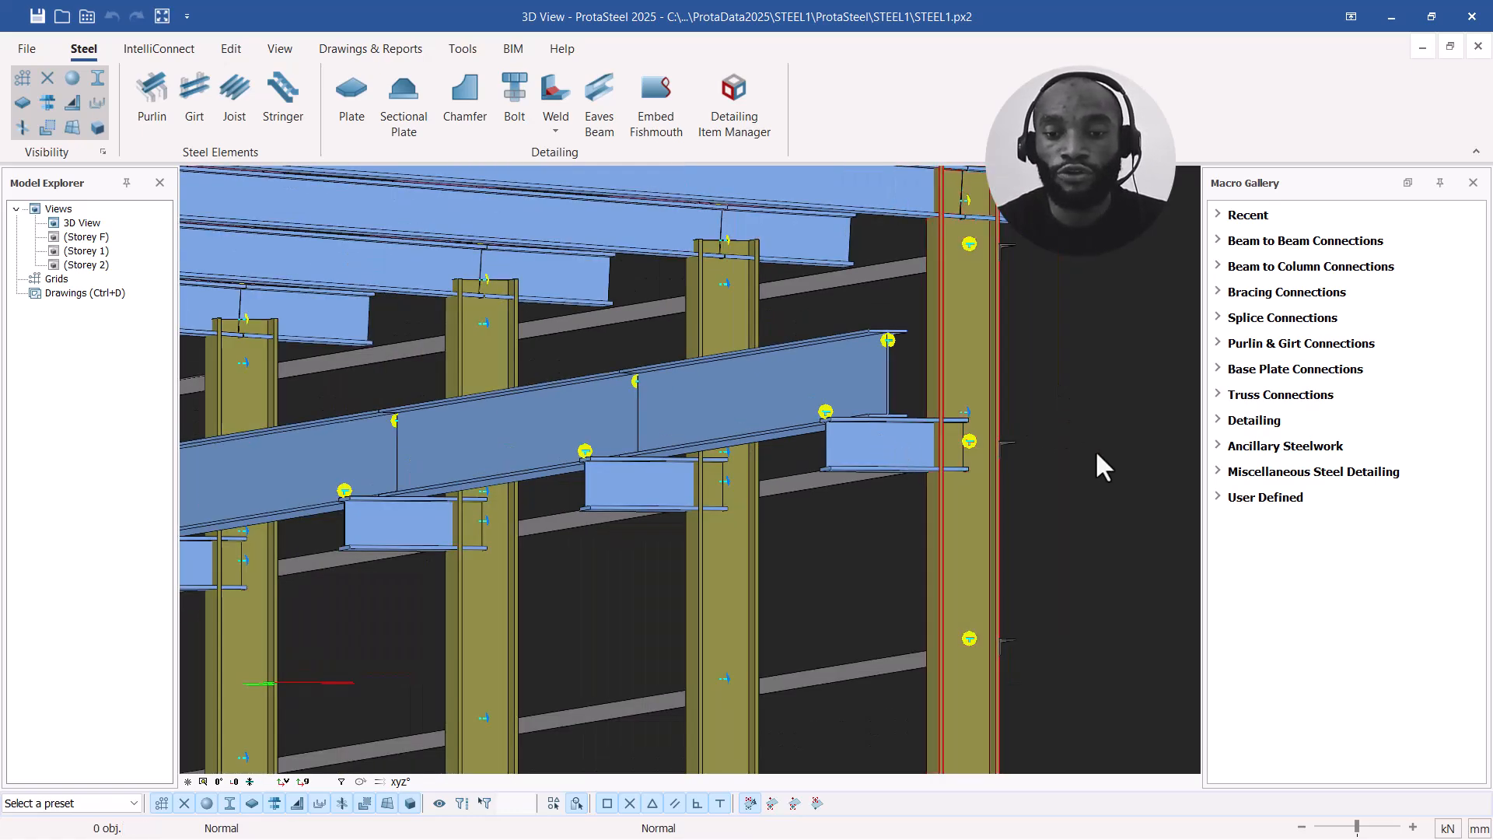
{"action": "left_click", "coordinate": [1221, 268]}
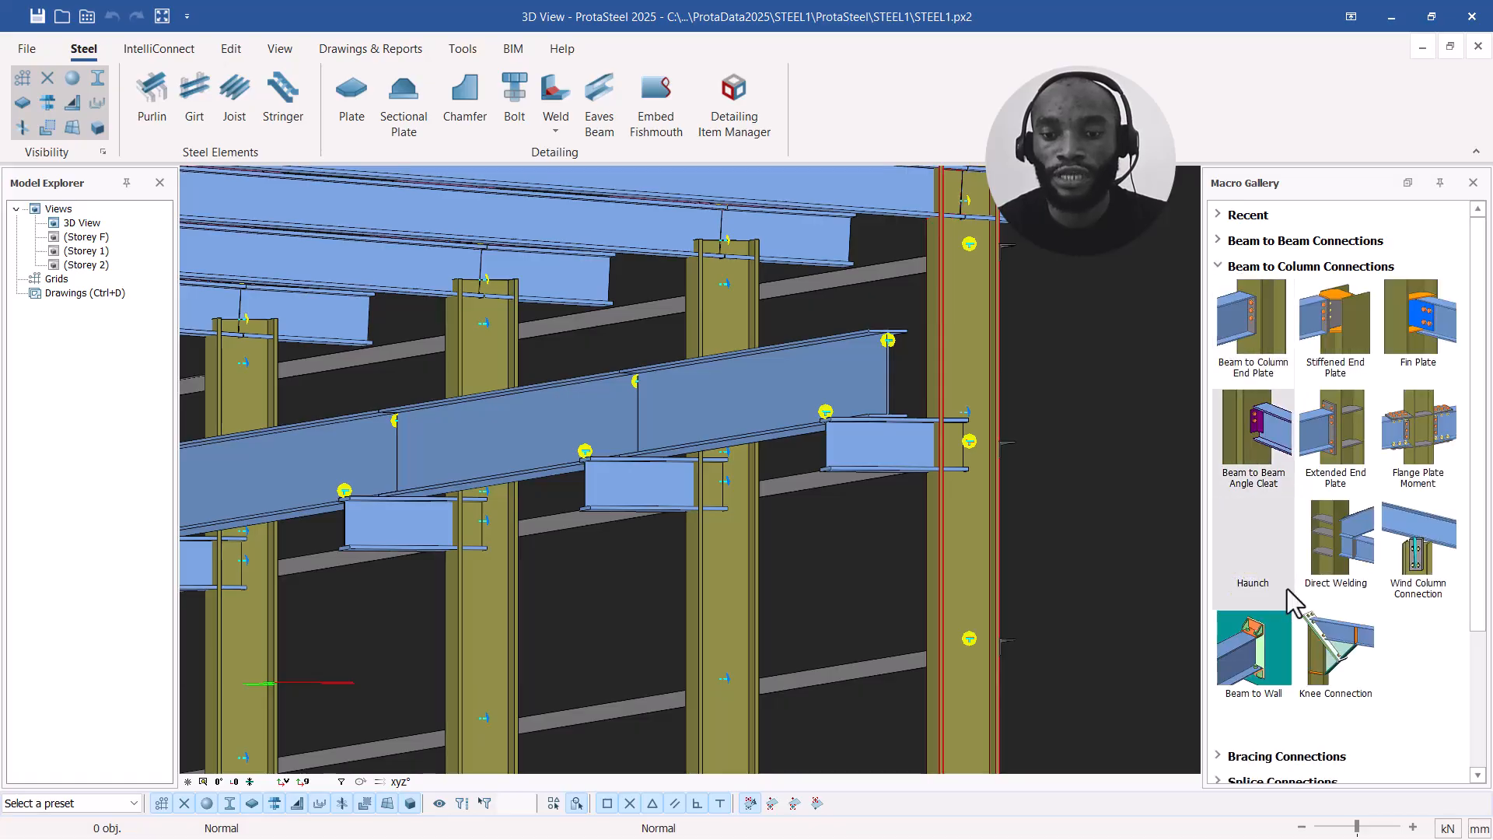
{"action": "left_click", "coordinate": [1260, 555]}
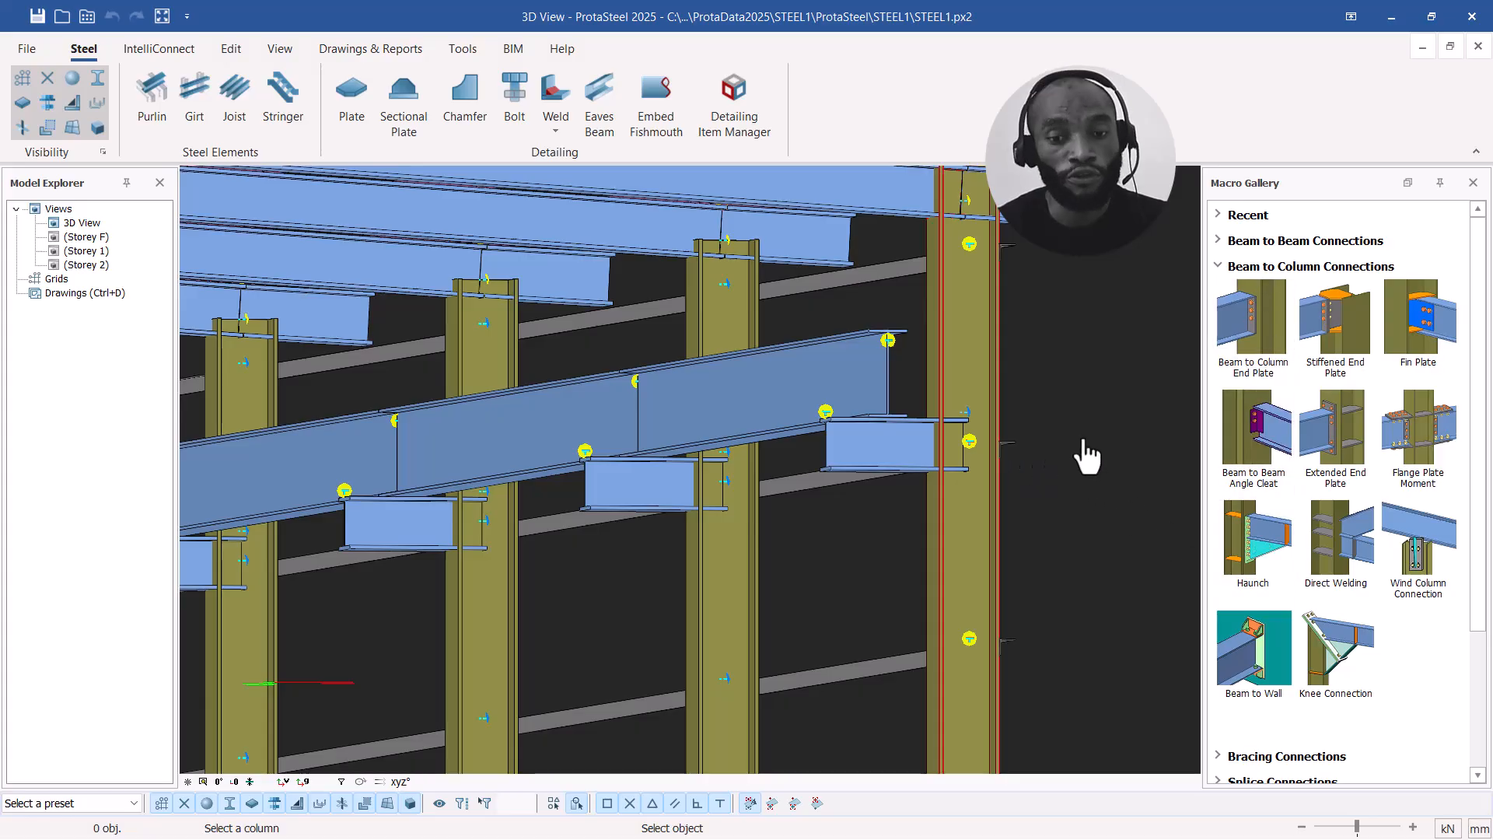
{"action": "mouse_move", "coordinate": [1252, 555]}
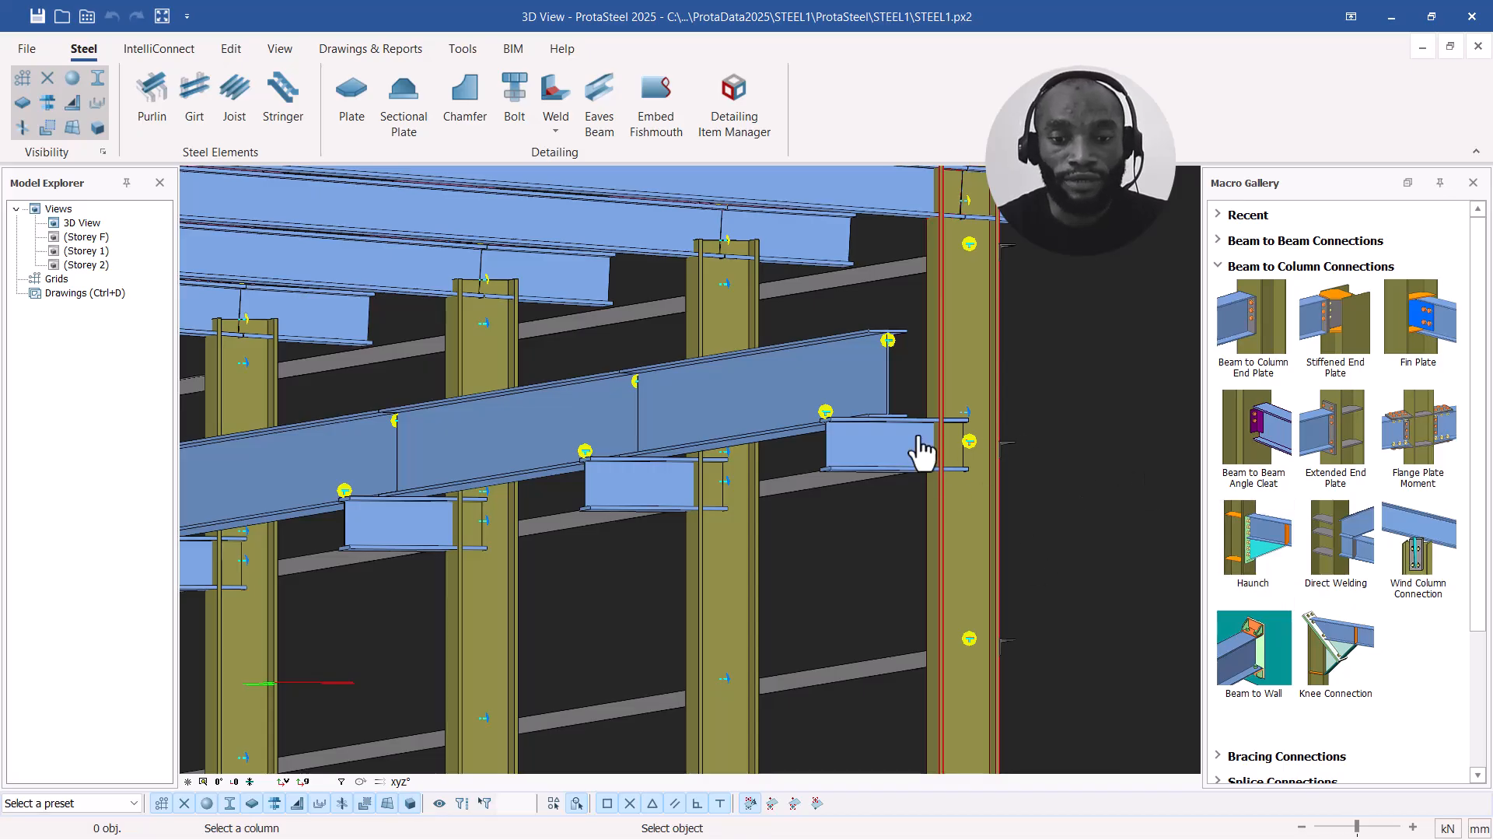
{"action": "left_click", "coordinate": [959, 381]}
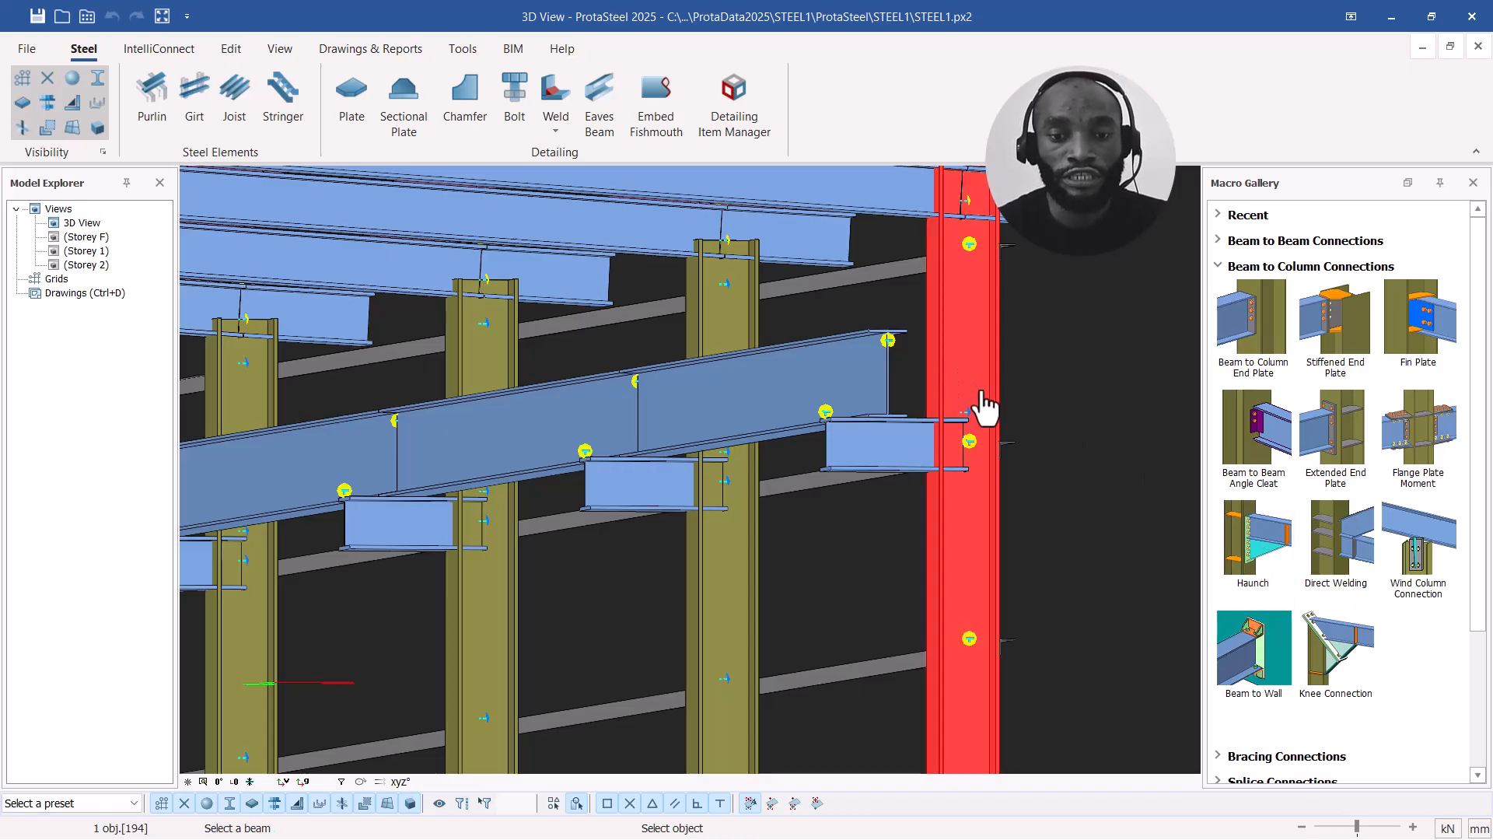
{"action": "left_click", "coordinate": [887, 469]}
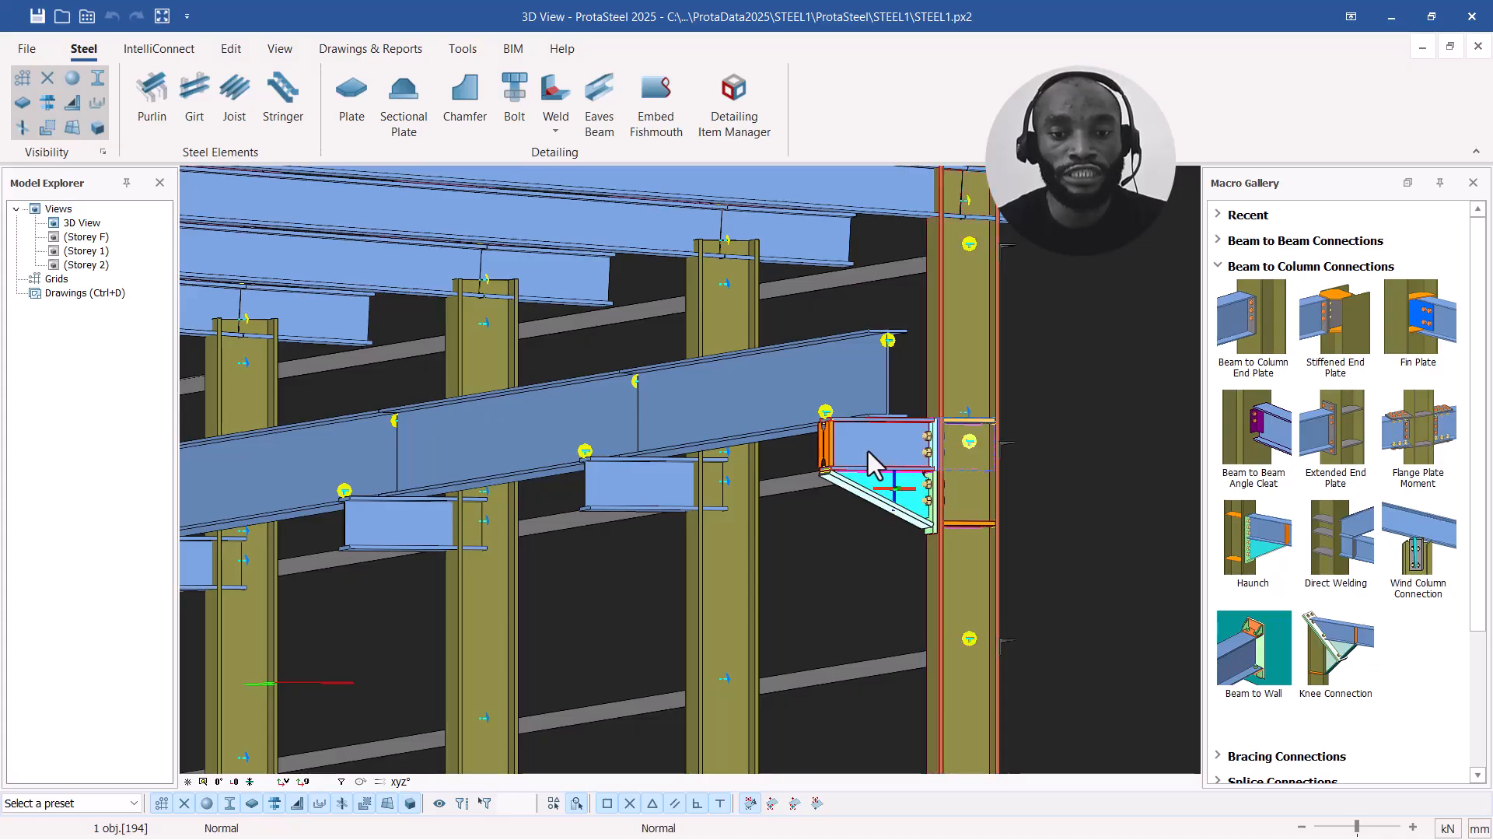
Step: Inspect the new haunch's bolts, end plate and column stiffeners up close, and end the connection command
{"action": "scroll", "coordinate": [900, 506], "scroll_direction": "up", "scroll_amount": 8}
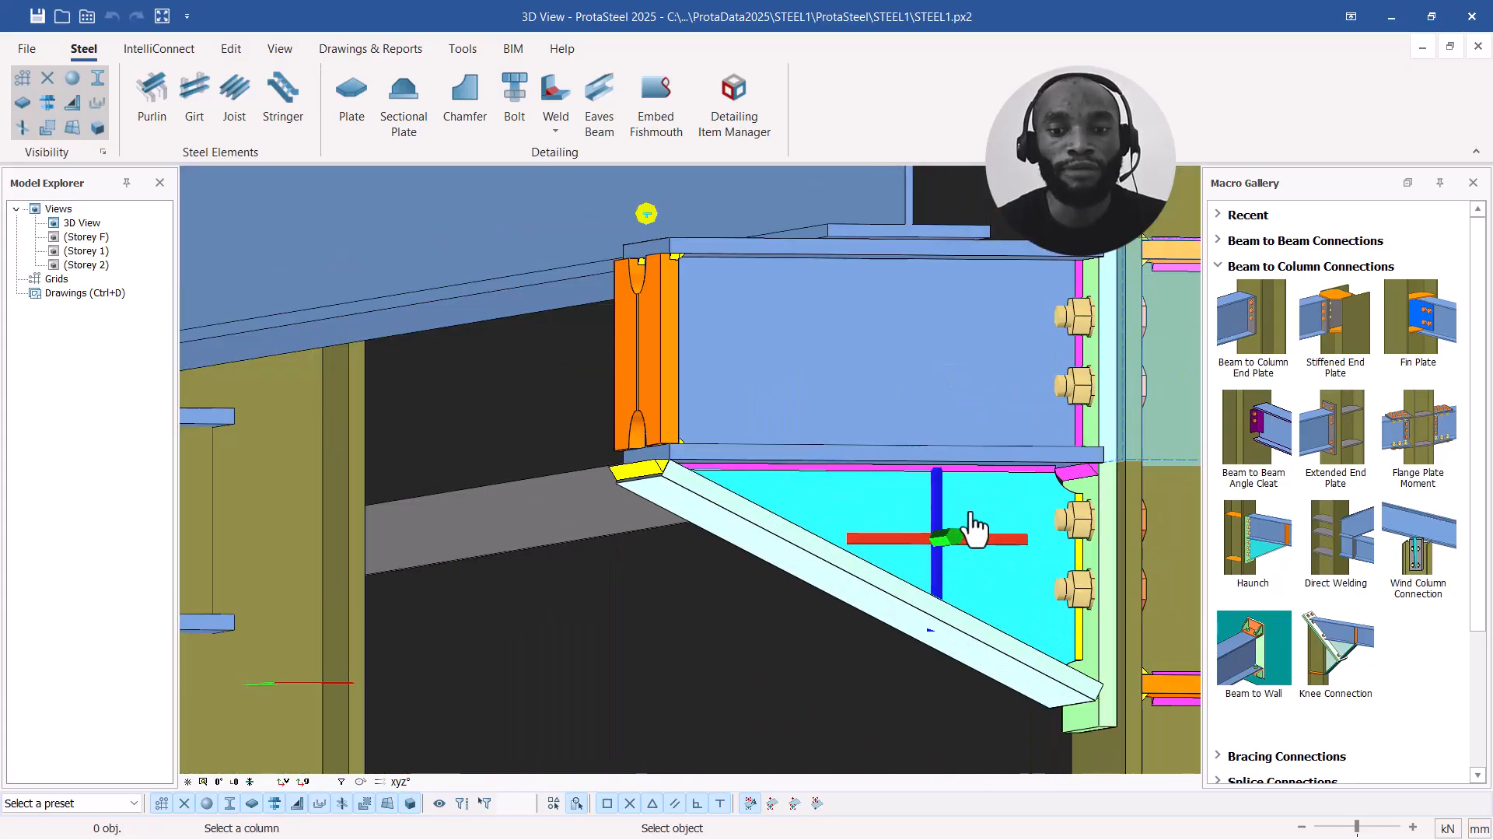
{"action": "scroll", "coordinate": [1020, 444], "scroll_direction": "down", "scroll_amount": 3}
{"action": "scroll", "coordinate": [1133, 346], "scroll_direction": "up", "scroll_amount": 6}
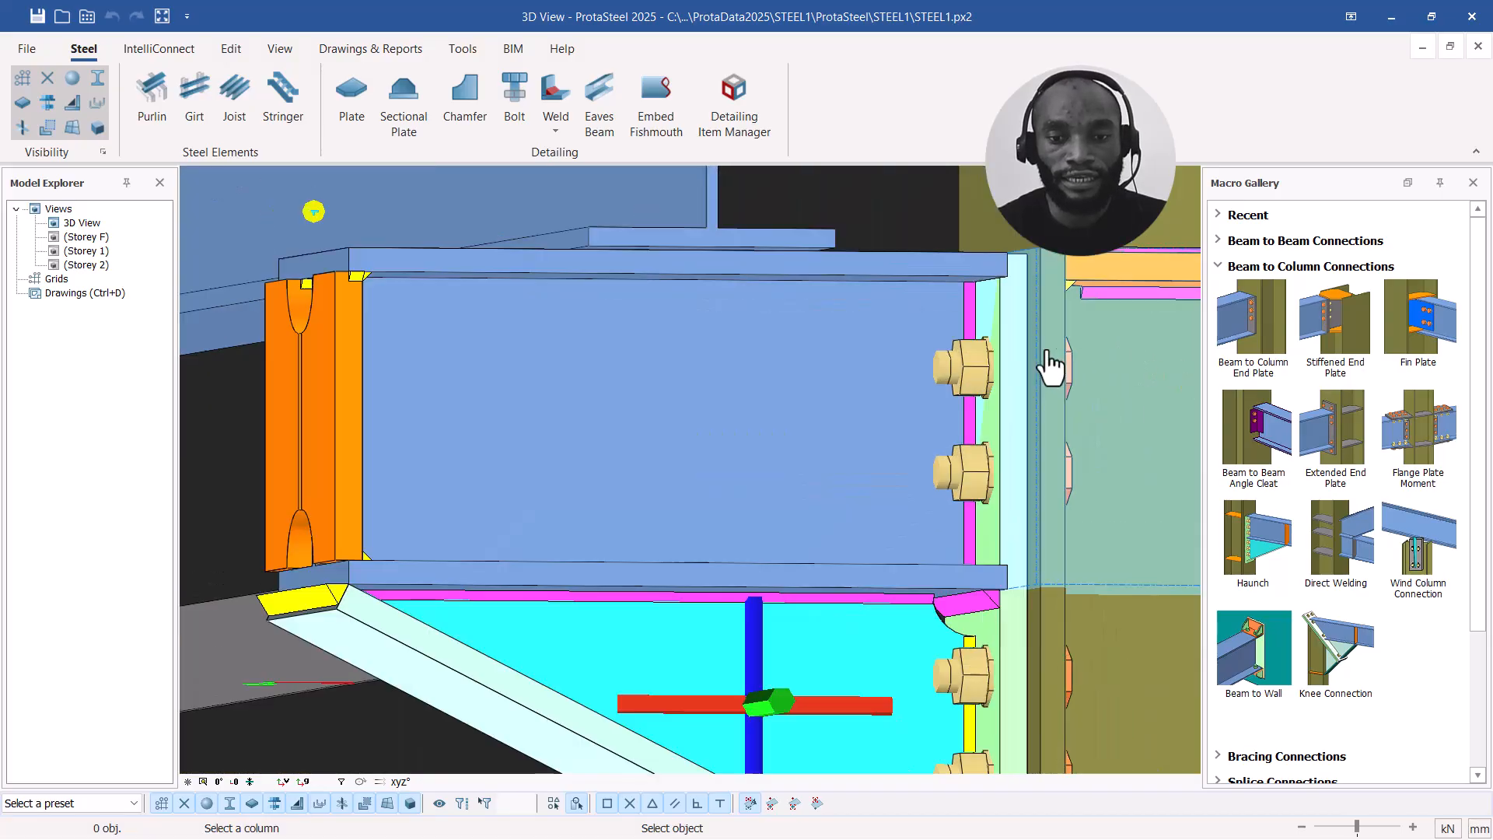
{"action": "scroll", "coordinate": [1047, 352], "scroll_direction": "down", "scroll_amount": 3}
{"action": "scroll", "coordinate": [923, 423], "scroll_direction": "down", "scroll_amount": 5}
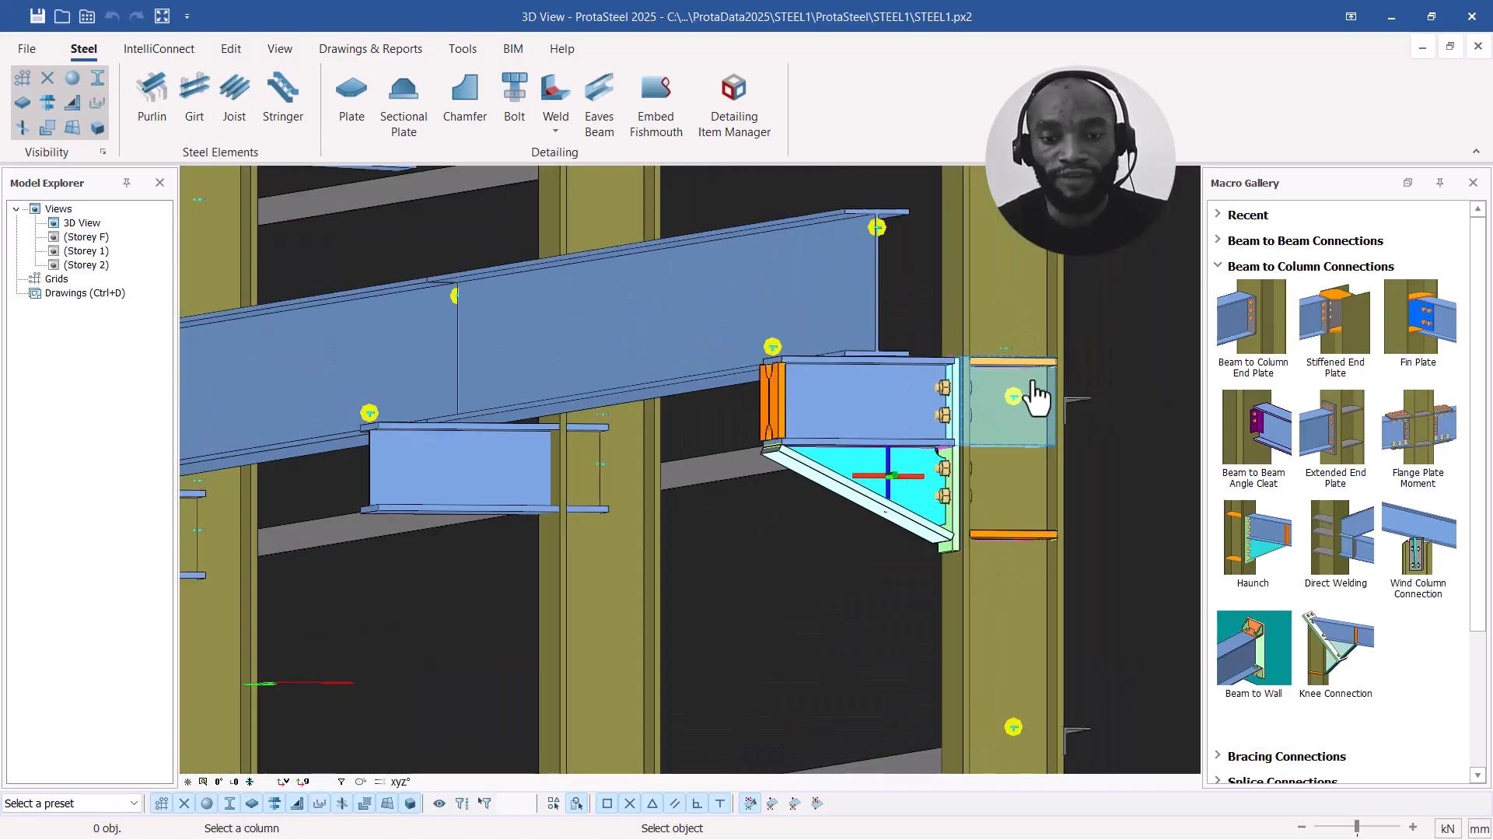
{"action": "key", "text": "Escape"}
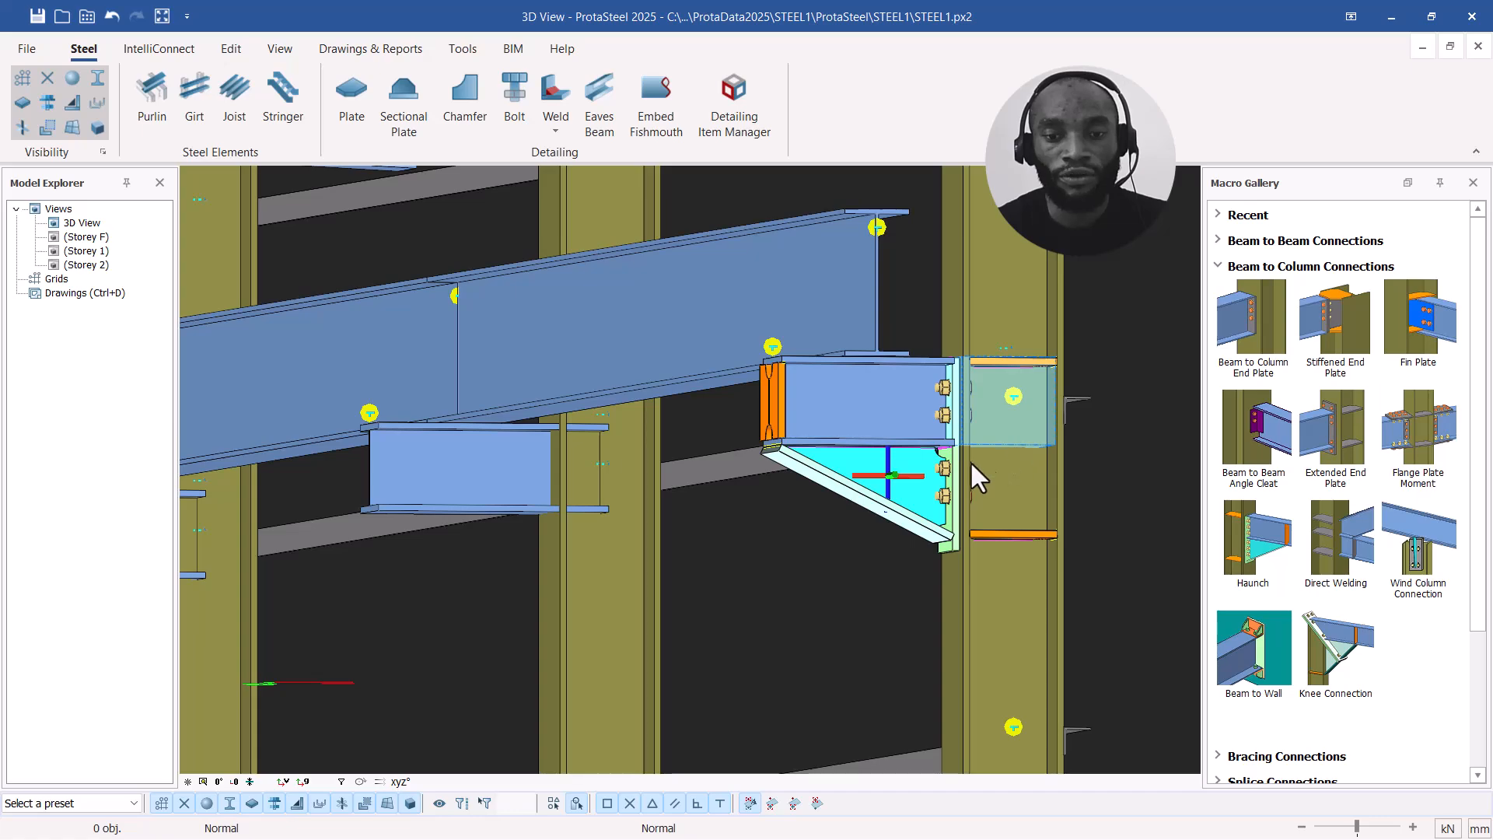
Step: Examine the haunch from a lower angle and within the row of brackets, and select its sloping flange plate
{"action": "left_click", "coordinate": [937, 471]}
{"action": "middle_click_drag", "start_coordinate": [933, 471], "coordinate": [937, 422]}
{"action": "scroll", "coordinate": [937, 422], "scroll_direction": "up", "scroll_amount": 2}
{"action": "scroll", "coordinate": [931, 424], "scroll_direction": "up", "scroll_amount": 5}
{"action": "scroll", "coordinate": [931, 424], "scroll_direction": "down", "scroll_amount": 4}
{"action": "middle_click_drag", "start_coordinate": [856, 462], "coordinate": [918, 467]}
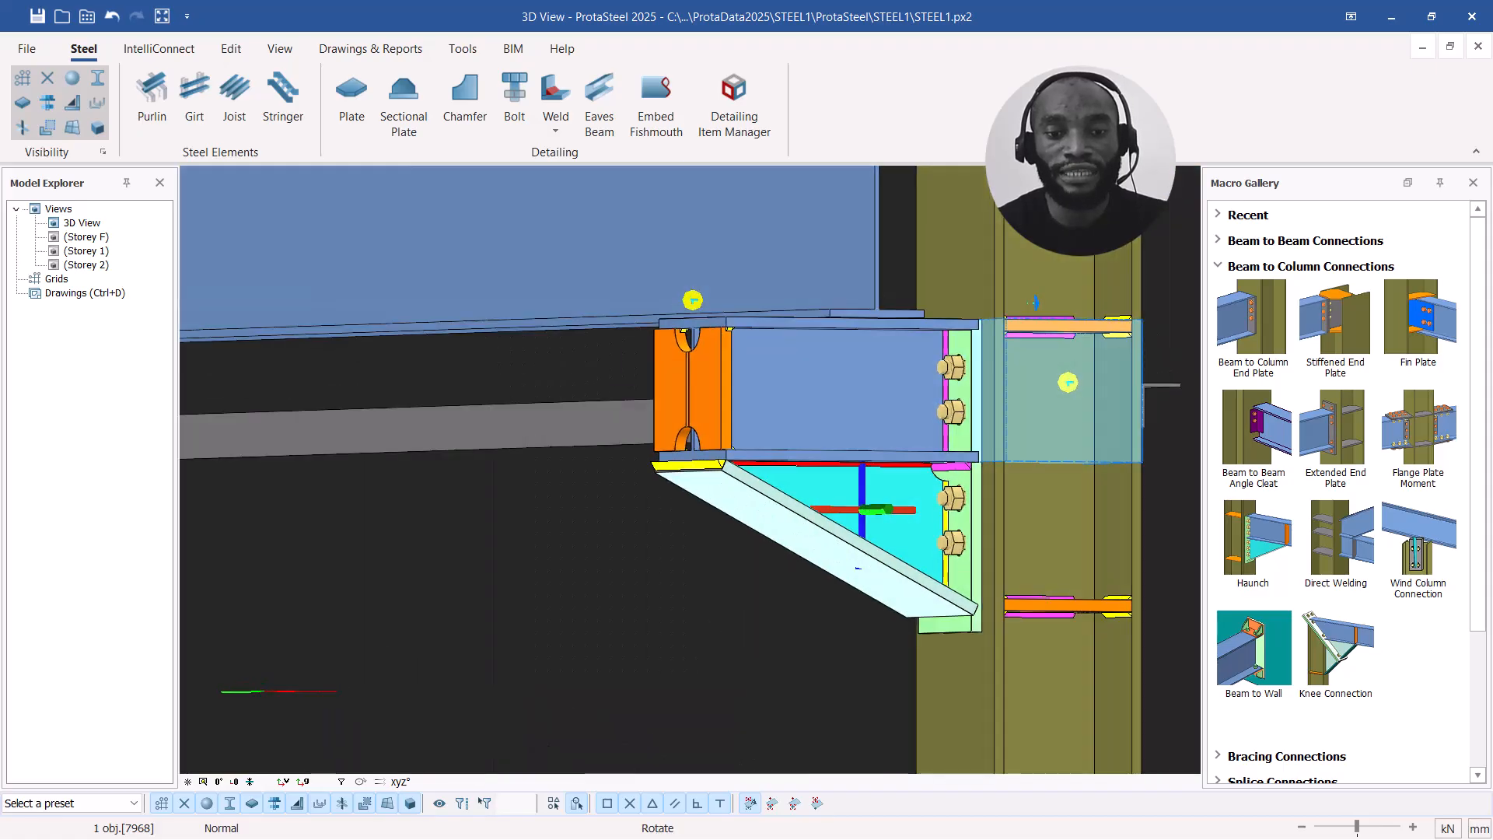
{"action": "scroll", "coordinate": [916, 465], "scroll_direction": "down", "scroll_amount": 5}
{"action": "scroll", "coordinate": [918, 466], "scroll_direction": "up", "scroll_amount": 2}
{"action": "scroll", "coordinate": [918, 472], "scroll_direction": "down", "scroll_amount": 6}
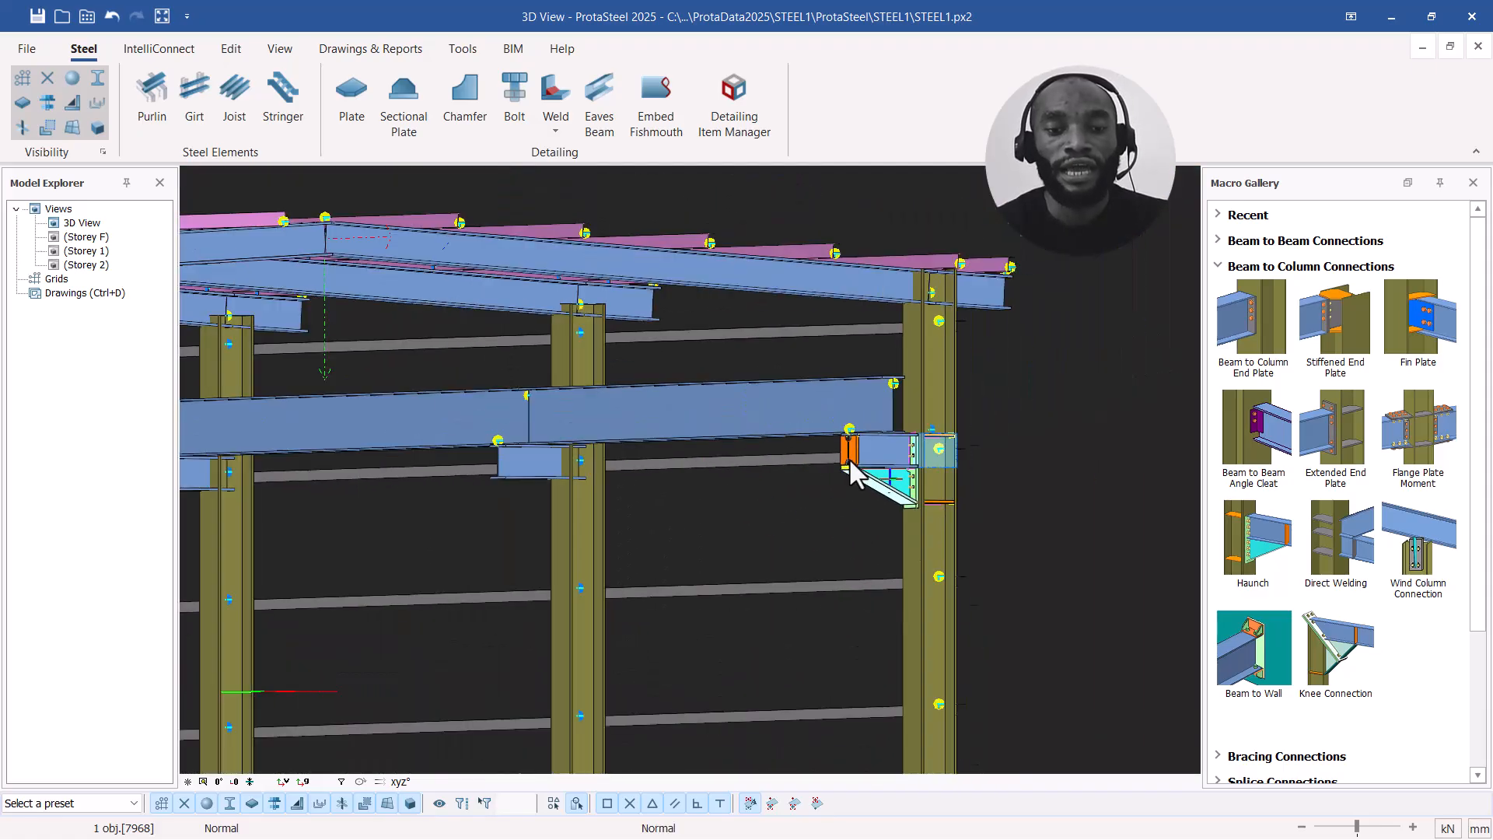
{"action": "scroll", "coordinate": [1011, 467], "scroll_direction": "down", "scroll_amount": 2}
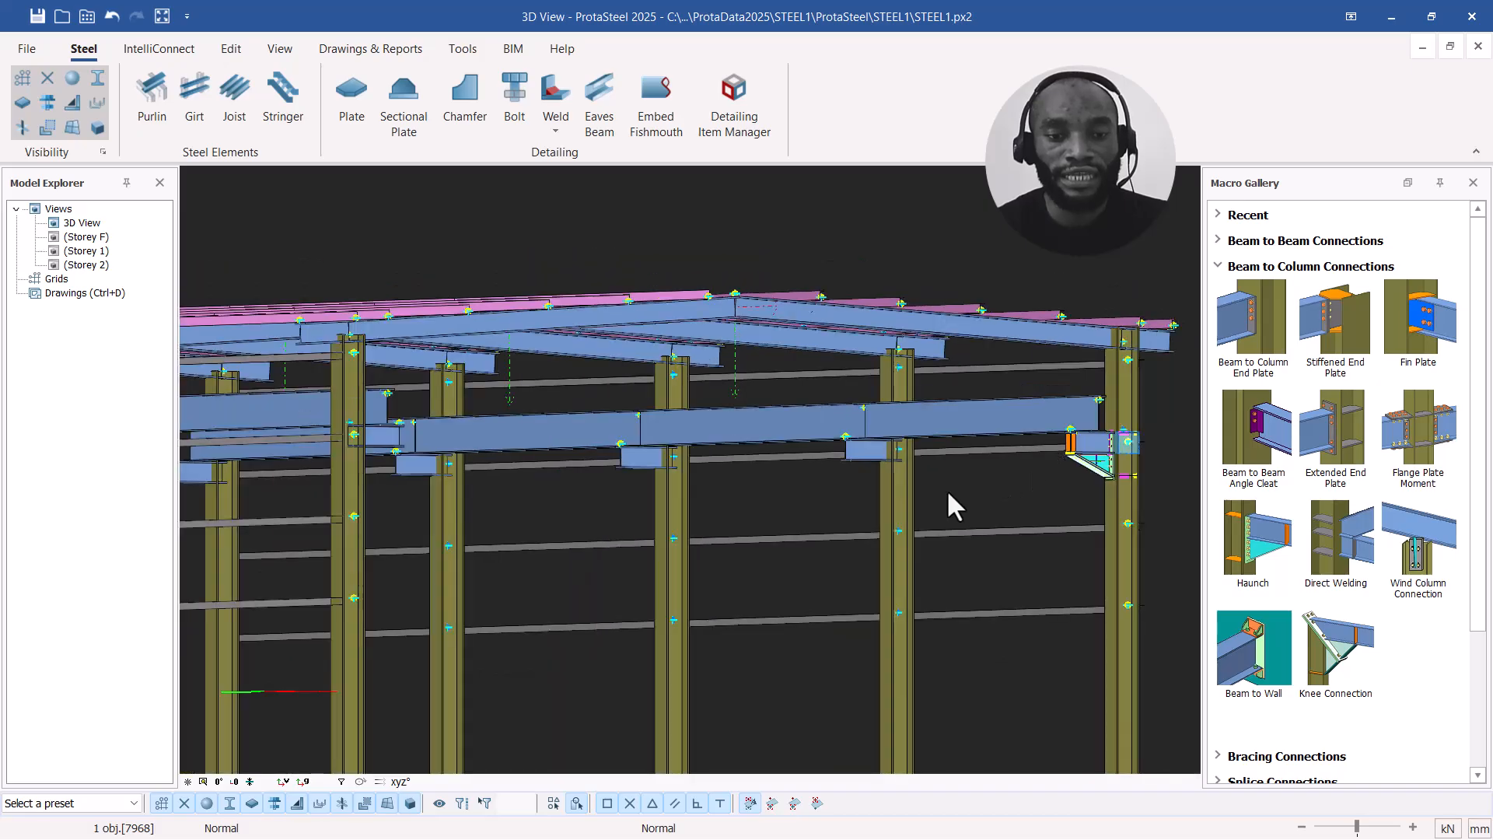
{"action": "right_click", "coordinate": [948, 495]}
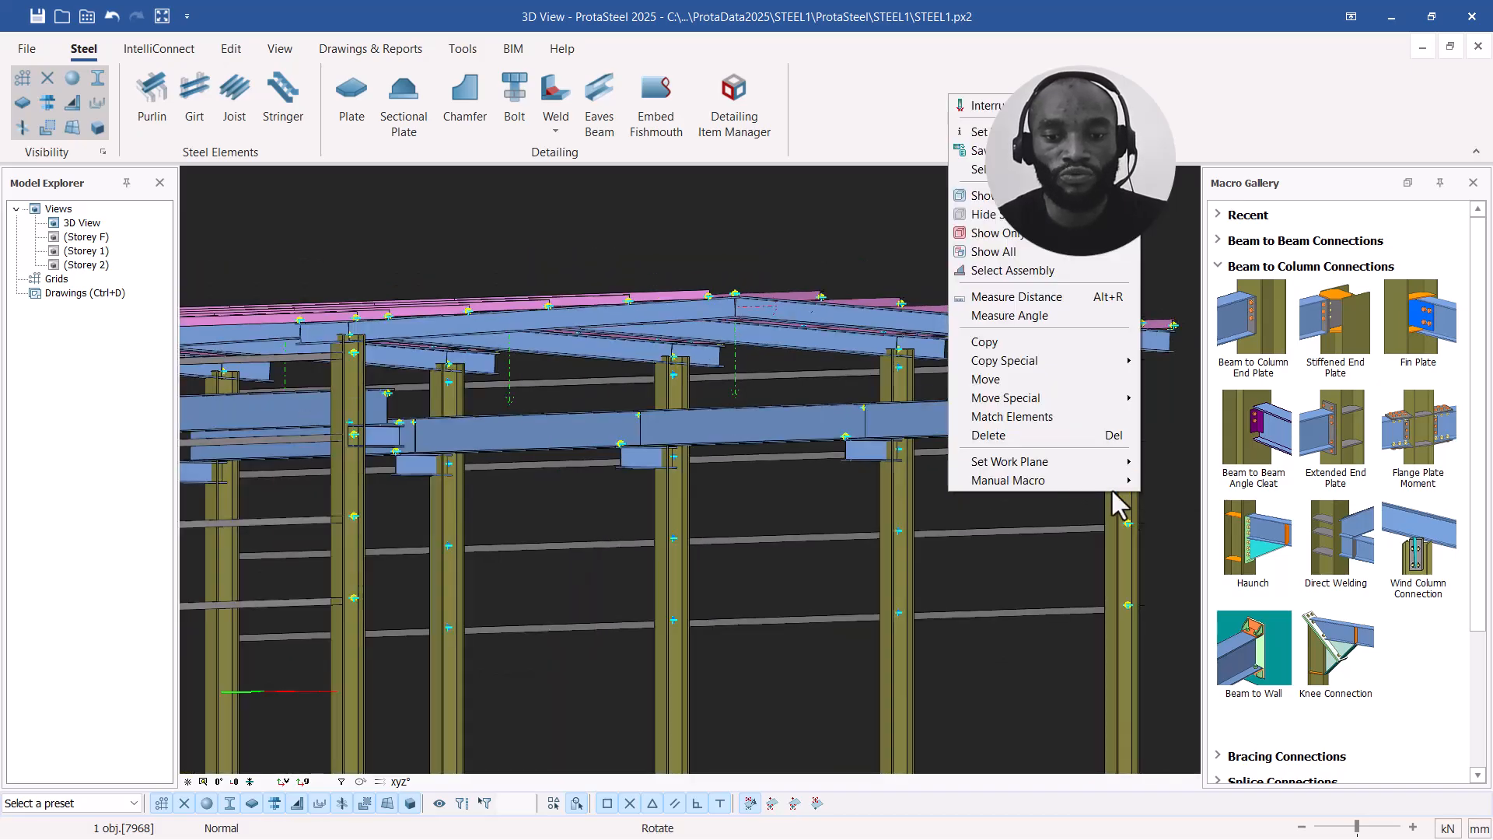
{"action": "left_click", "coordinate": [1029, 529]}
{"action": "left_click", "coordinate": [1092, 462]}
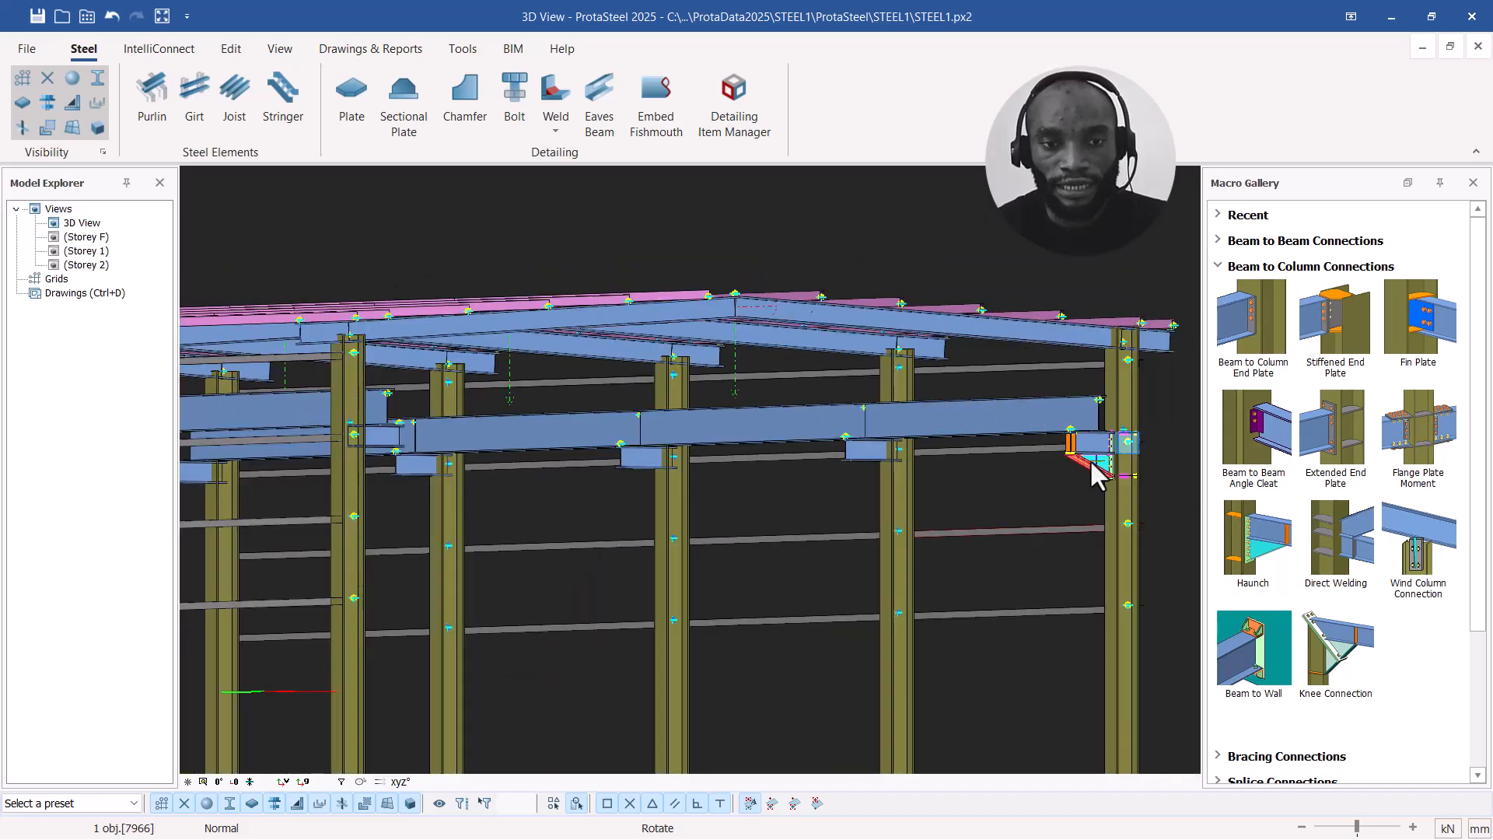
Step: Apply the Haunch connection to the bracket and column next to the end bracket in the same row
{"action": "middle_click_drag", "start_coordinate": [1092, 462], "coordinate": [1042, 475]}
{"action": "middle_click_drag", "start_coordinate": [719, 282], "coordinate": [733, 294]}
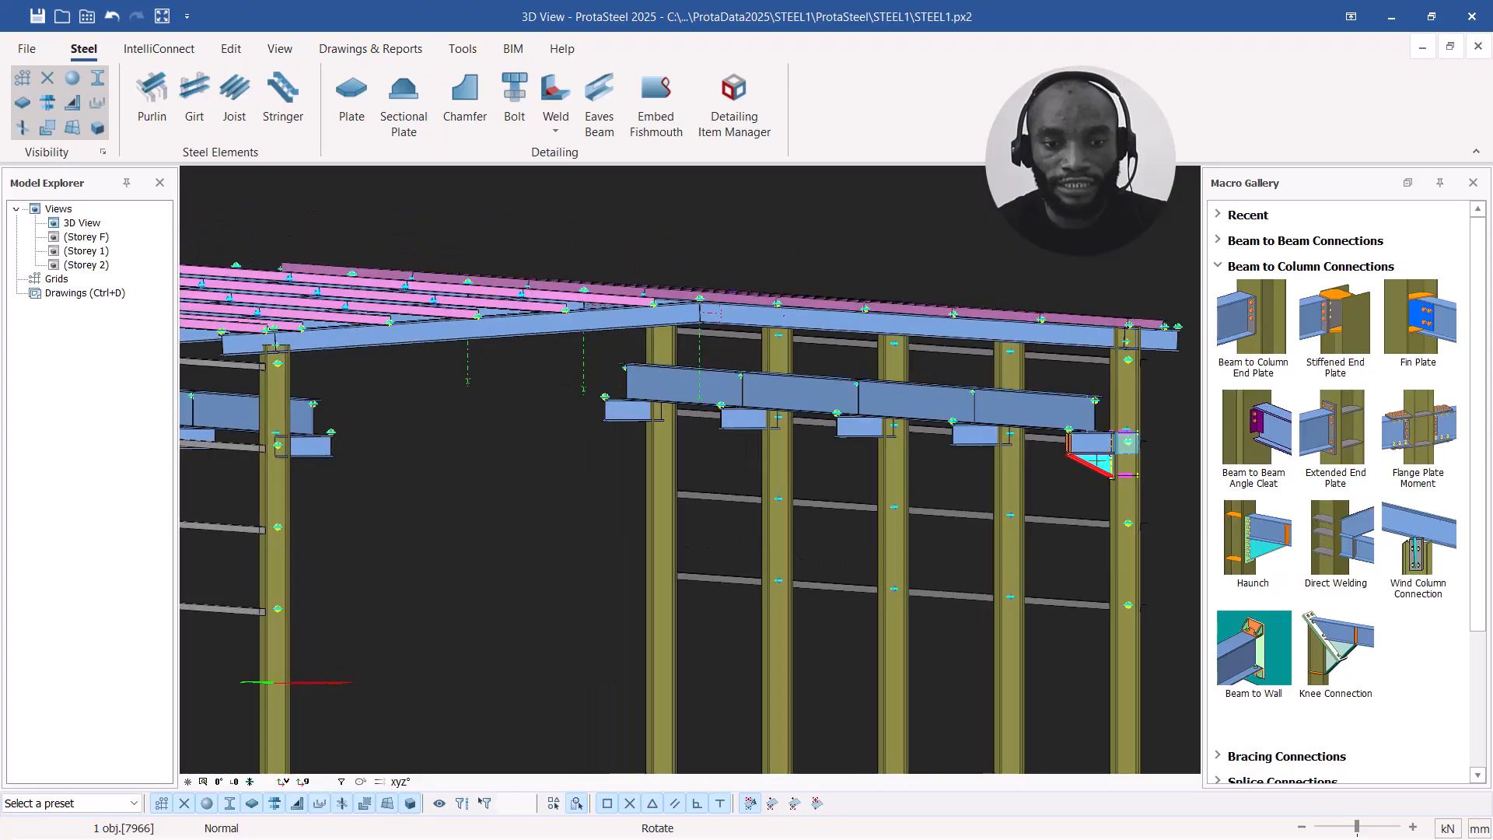
{"action": "scroll", "coordinate": [907, 465], "scroll_direction": "up", "scroll_amount": 5}
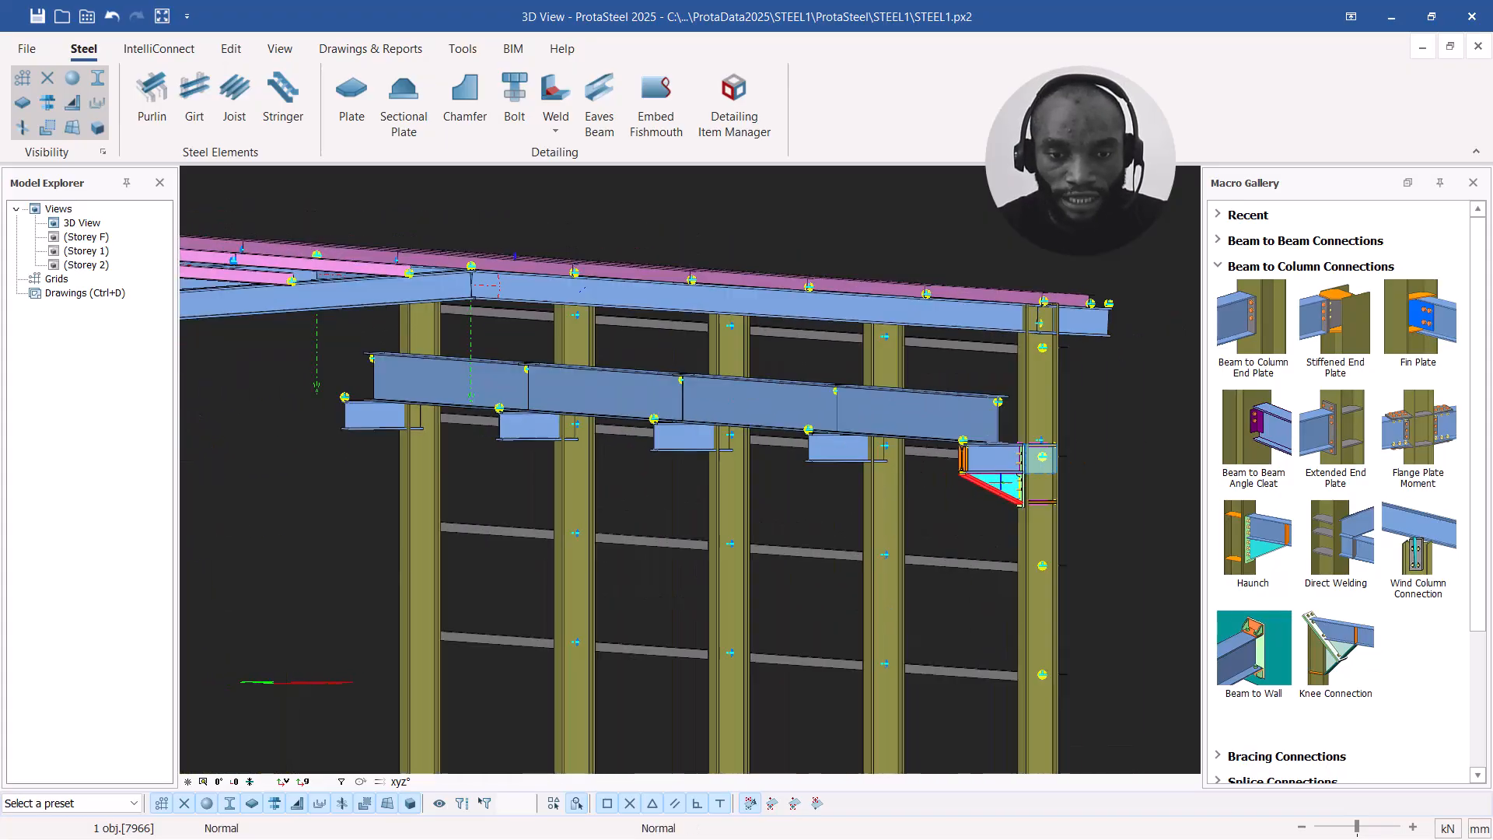
{"action": "scroll", "coordinate": [912, 468], "scroll_direction": "down", "scroll_amount": 1}
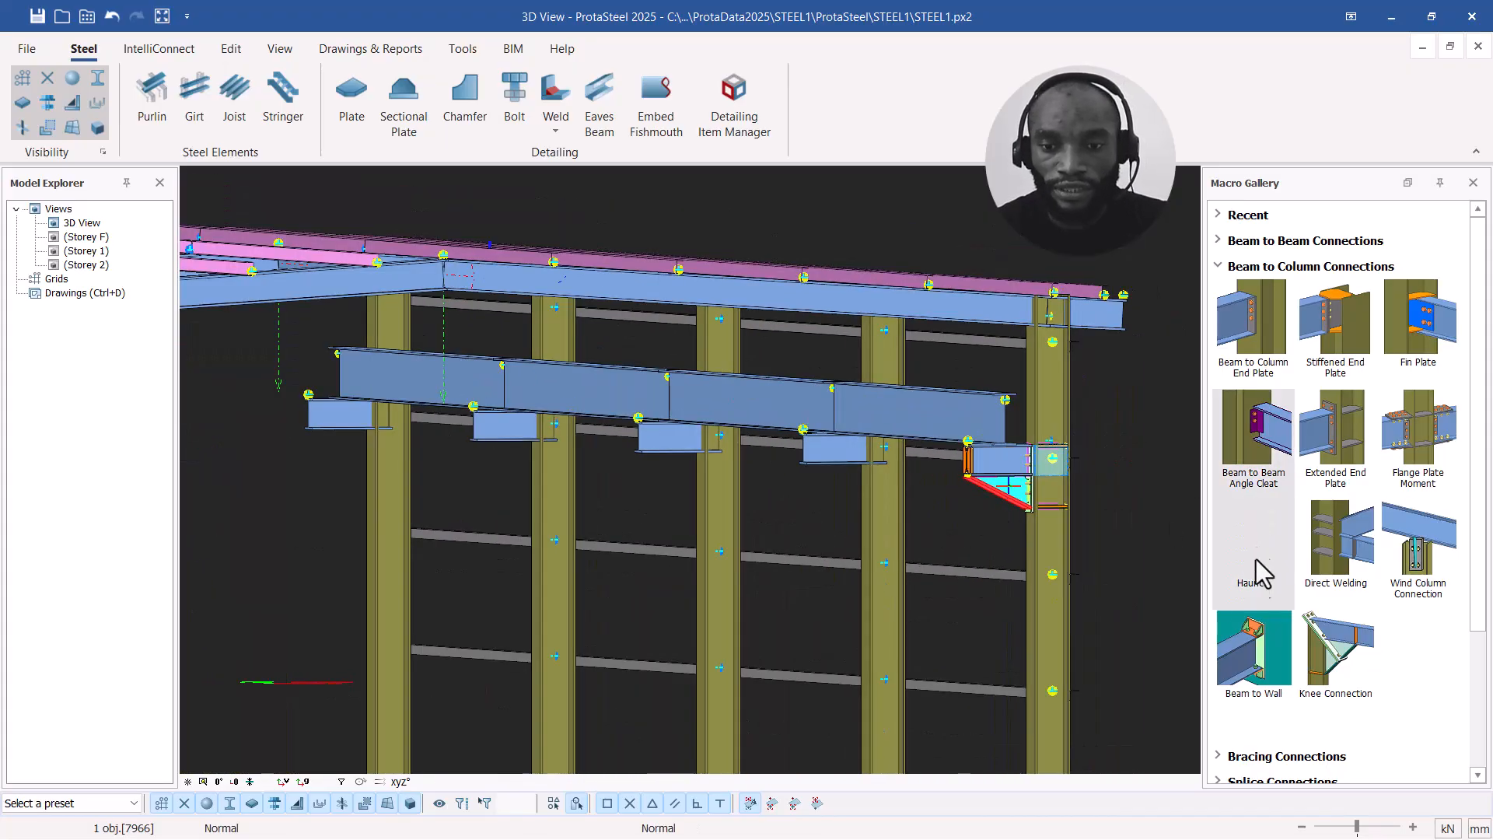
{"action": "left_click", "coordinate": [1219, 554]}
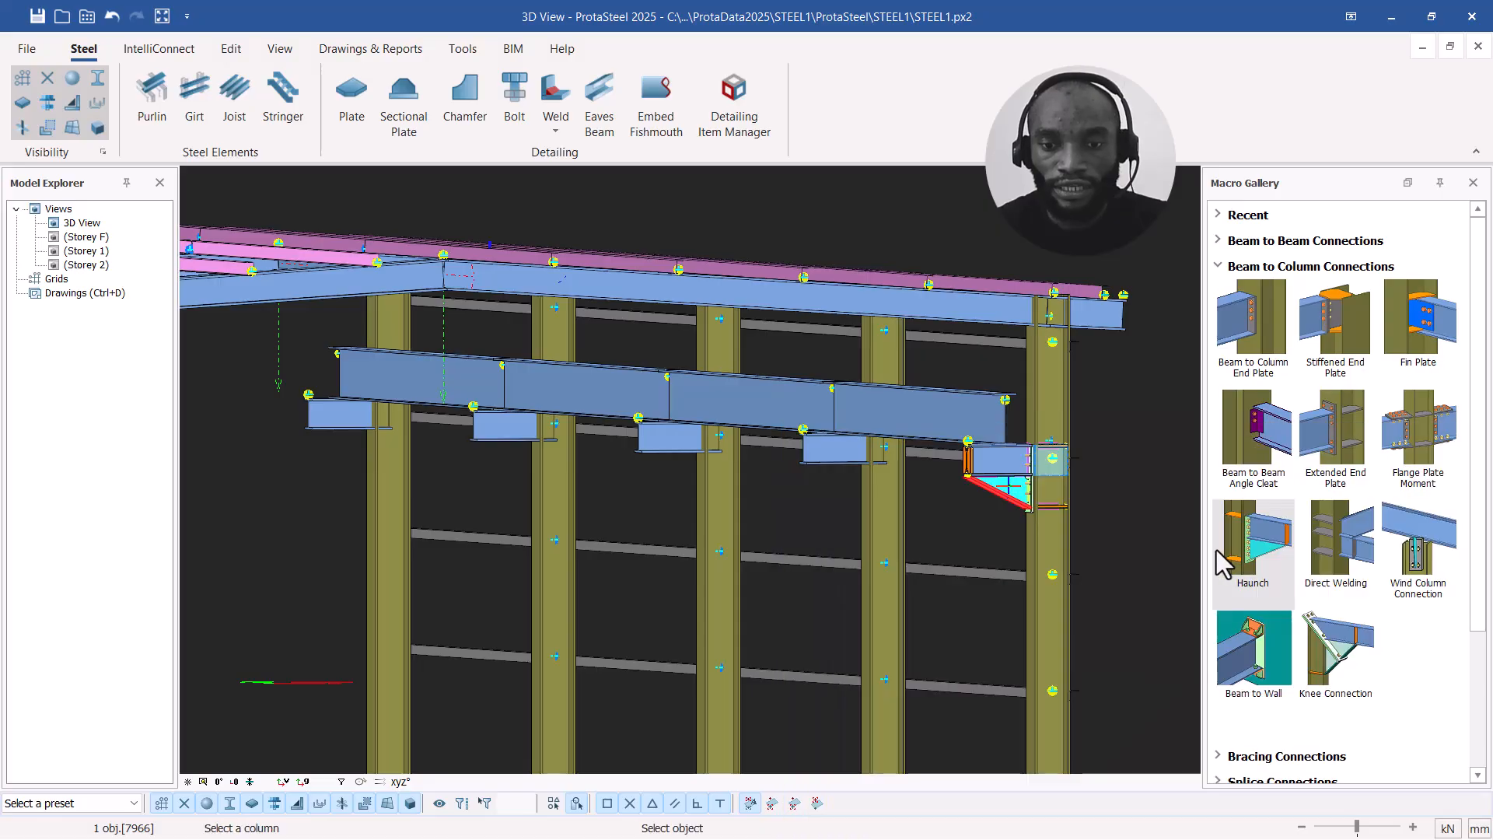
{"action": "left_click", "coordinate": [891, 513]}
{"action": "left_click", "coordinate": [846, 462]}
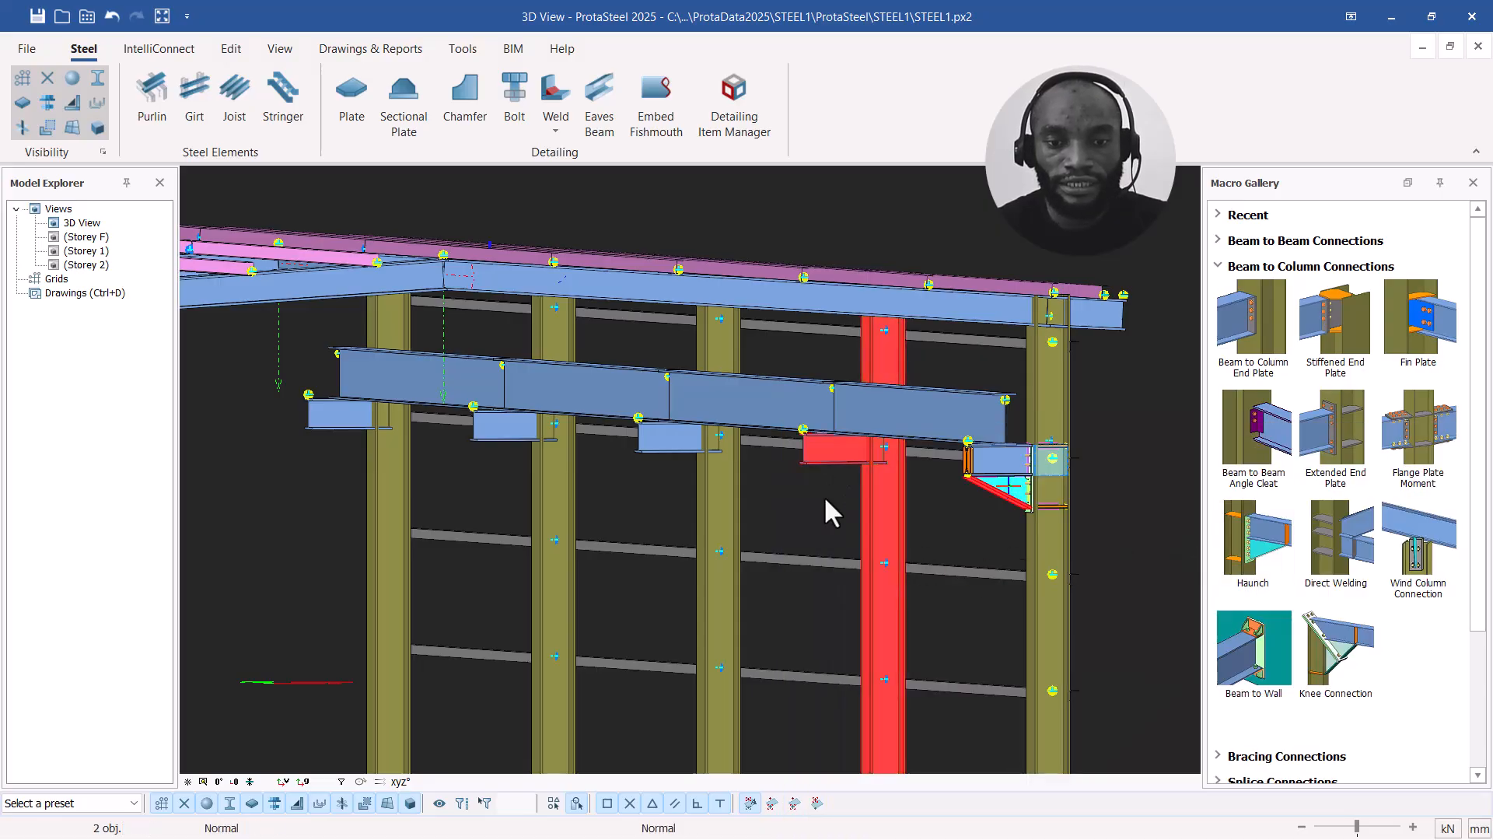
Step: Add the same Haunch connection to the remaining three brackets and columns along this crane beam
{"action": "left_click", "coordinate": [713, 497]}
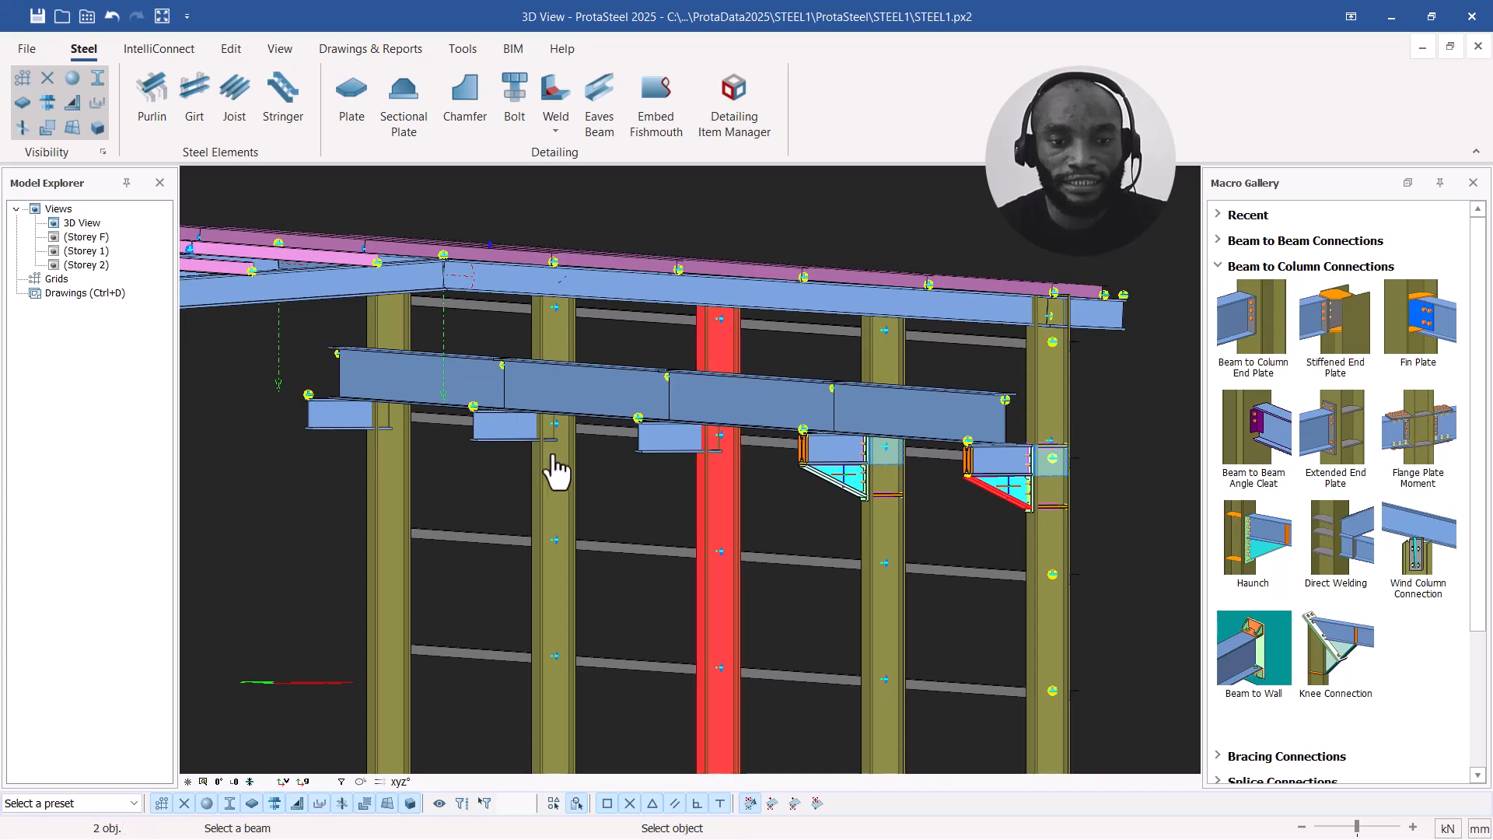
{"action": "left_click", "coordinate": [673, 447]}
{"action": "left_click", "coordinate": [550, 490]}
{"action": "left_click", "coordinate": [504, 439]}
{"action": "left_click", "coordinate": [364, 451]}
{"action": "left_click", "coordinate": [343, 424]}
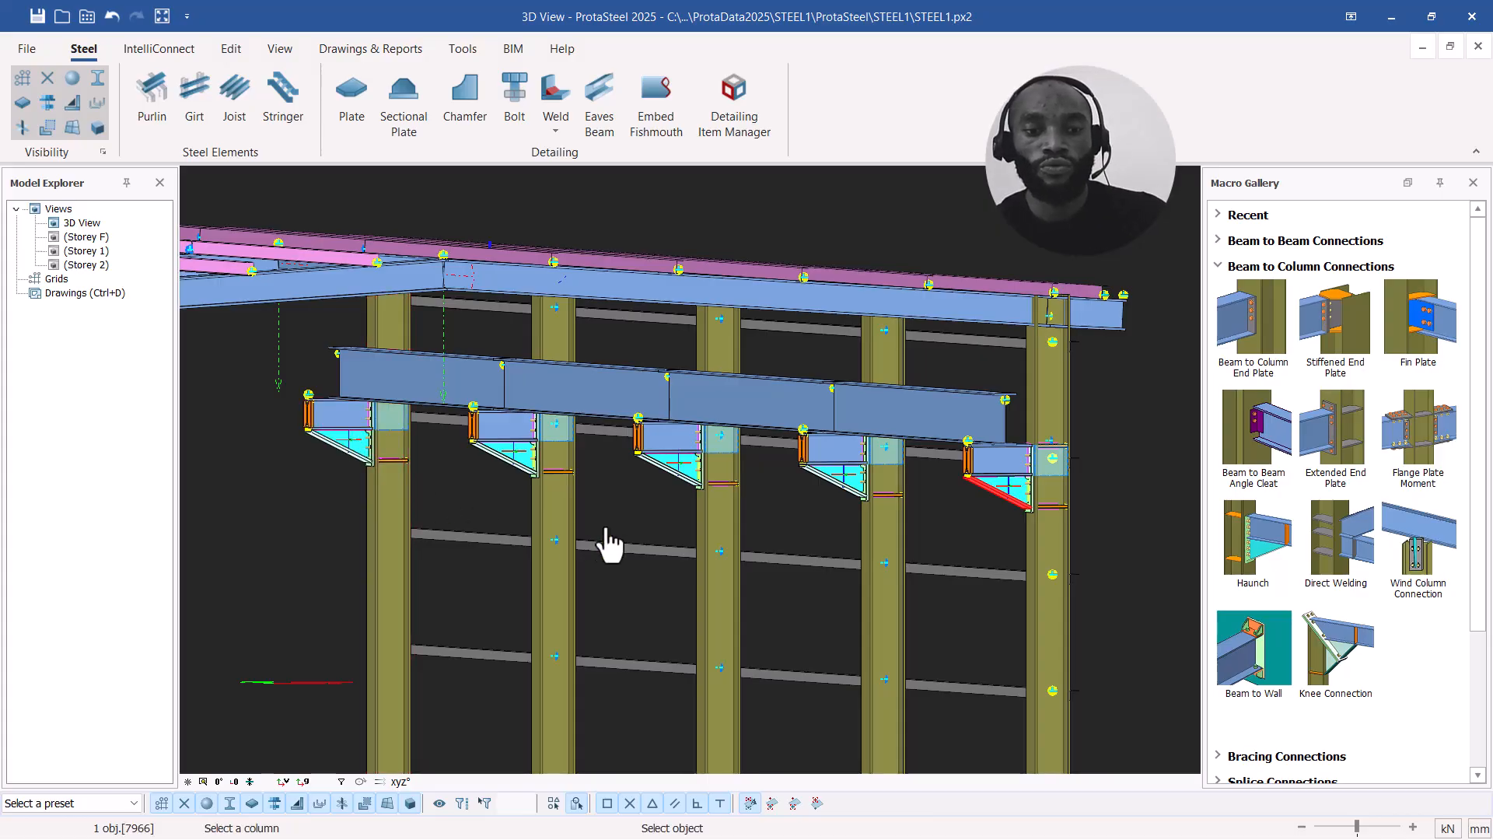
Step: Add the Haunch connection between the end bracket of the opposite crane beam and its supporting column
{"action": "scroll", "coordinate": [841, 459], "scroll_direction": "down", "scroll_amount": 1}
{"action": "scroll", "coordinate": [970, 490], "scroll_direction": "up", "scroll_amount": 2}
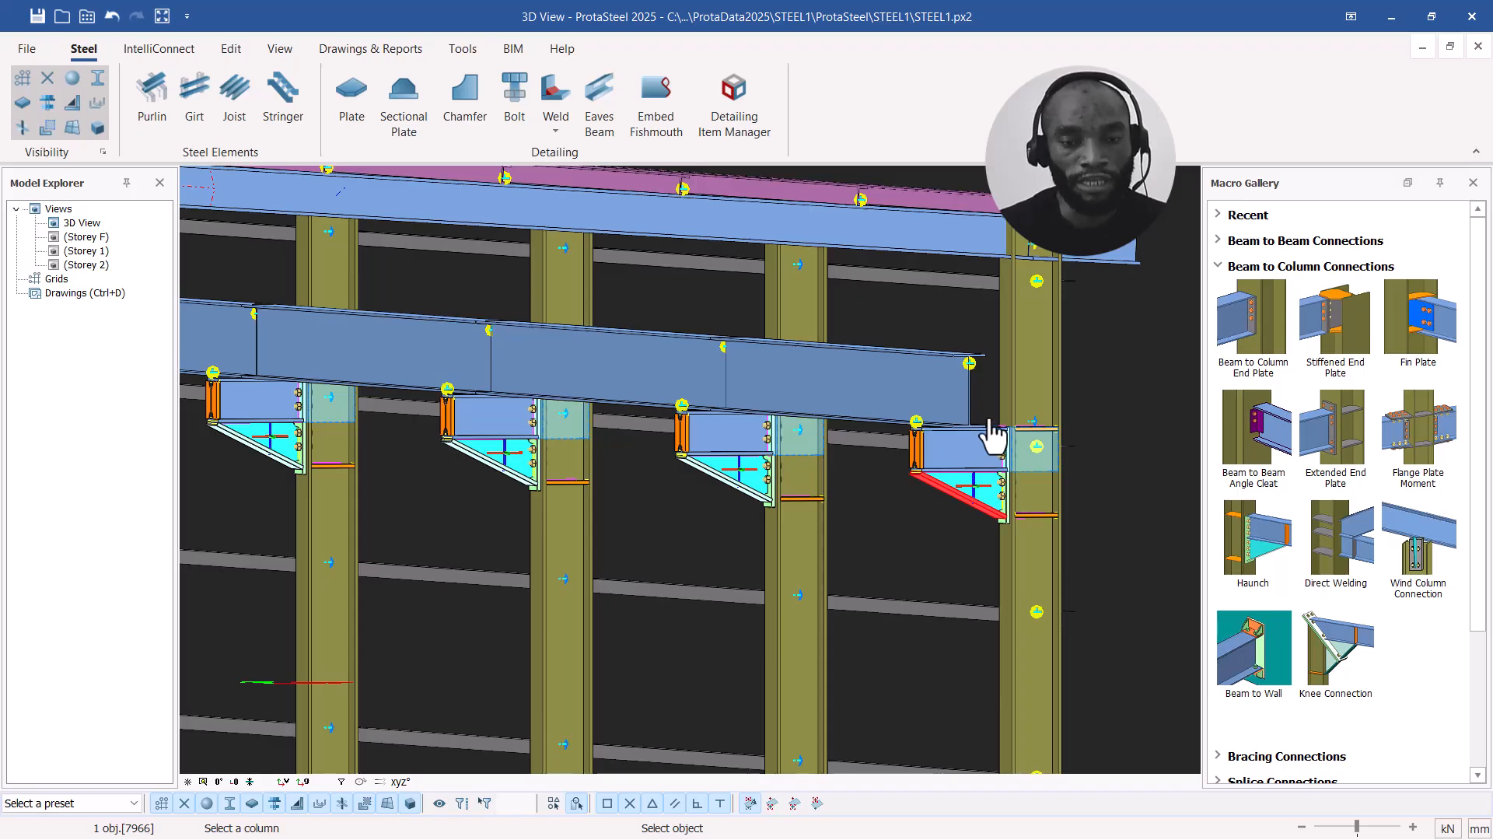
{"action": "scroll", "coordinate": [993, 443], "scroll_direction": "down", "scroll_amount": 3}
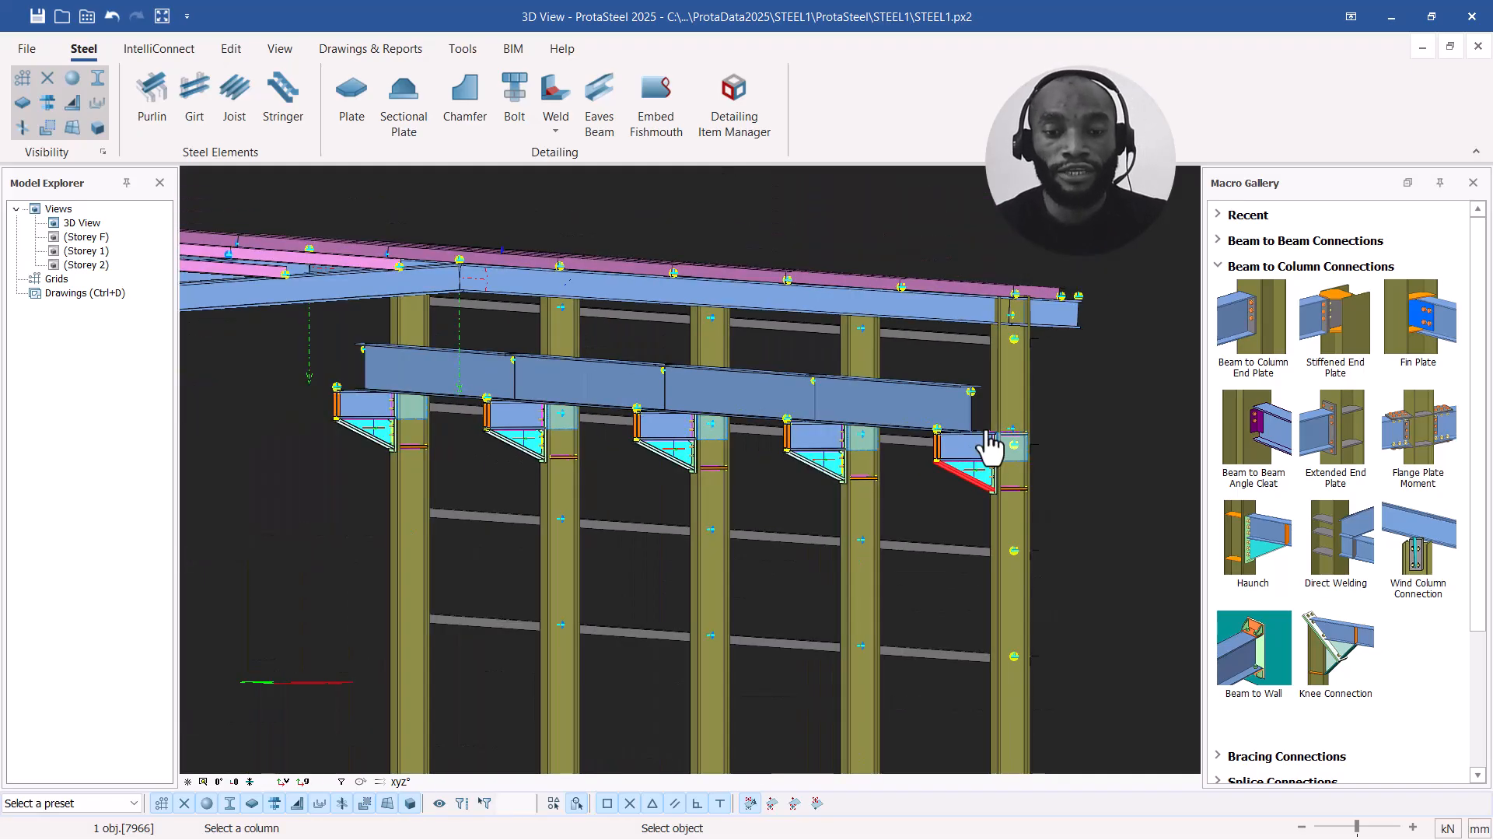
{"action": "scroll", "coordinate": [1011, 439], "scroll_direction": "down", "scroll_amount": 2}
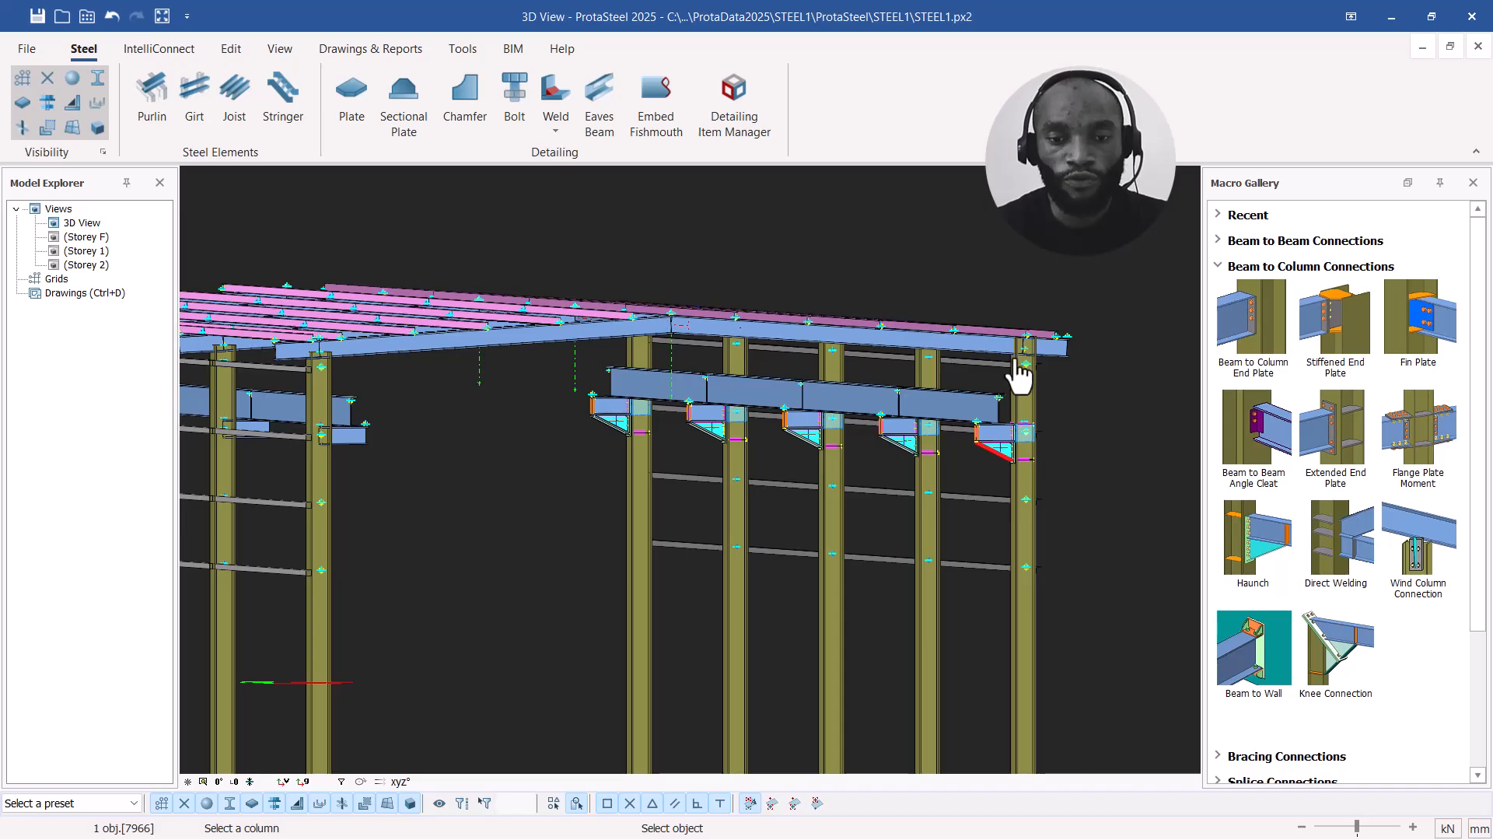
{"action": "scroll", "coordinate": [1011, 381], "scroll_direction": "down", "scroll_amount": 2}
{"action": "scroll", "coordinate": [447, 449], "scroll_direction": "up", "scroll_amount": 5}
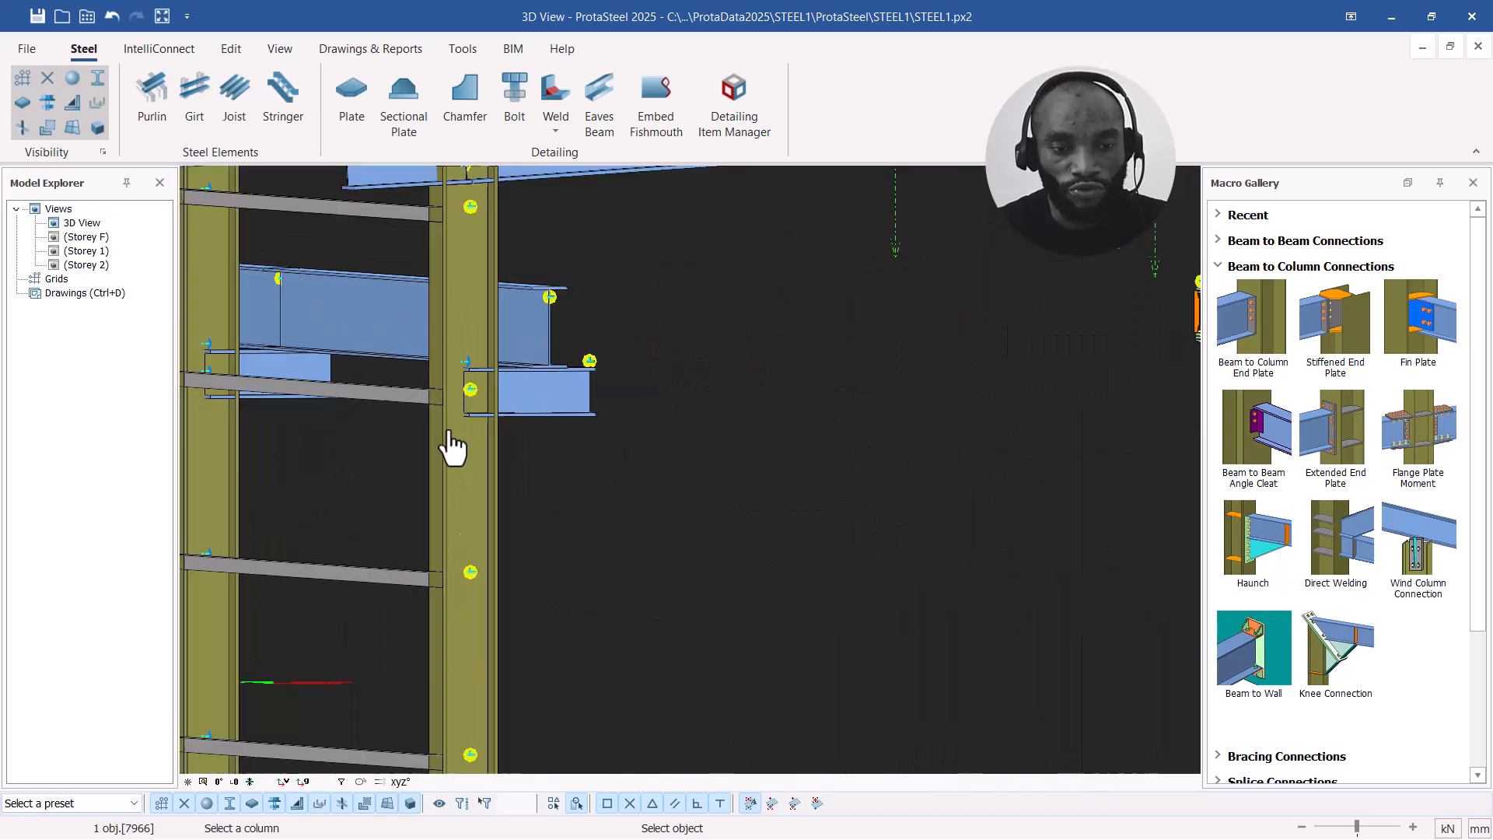
{"action": "left_click", "coordinate": [478, 476]}
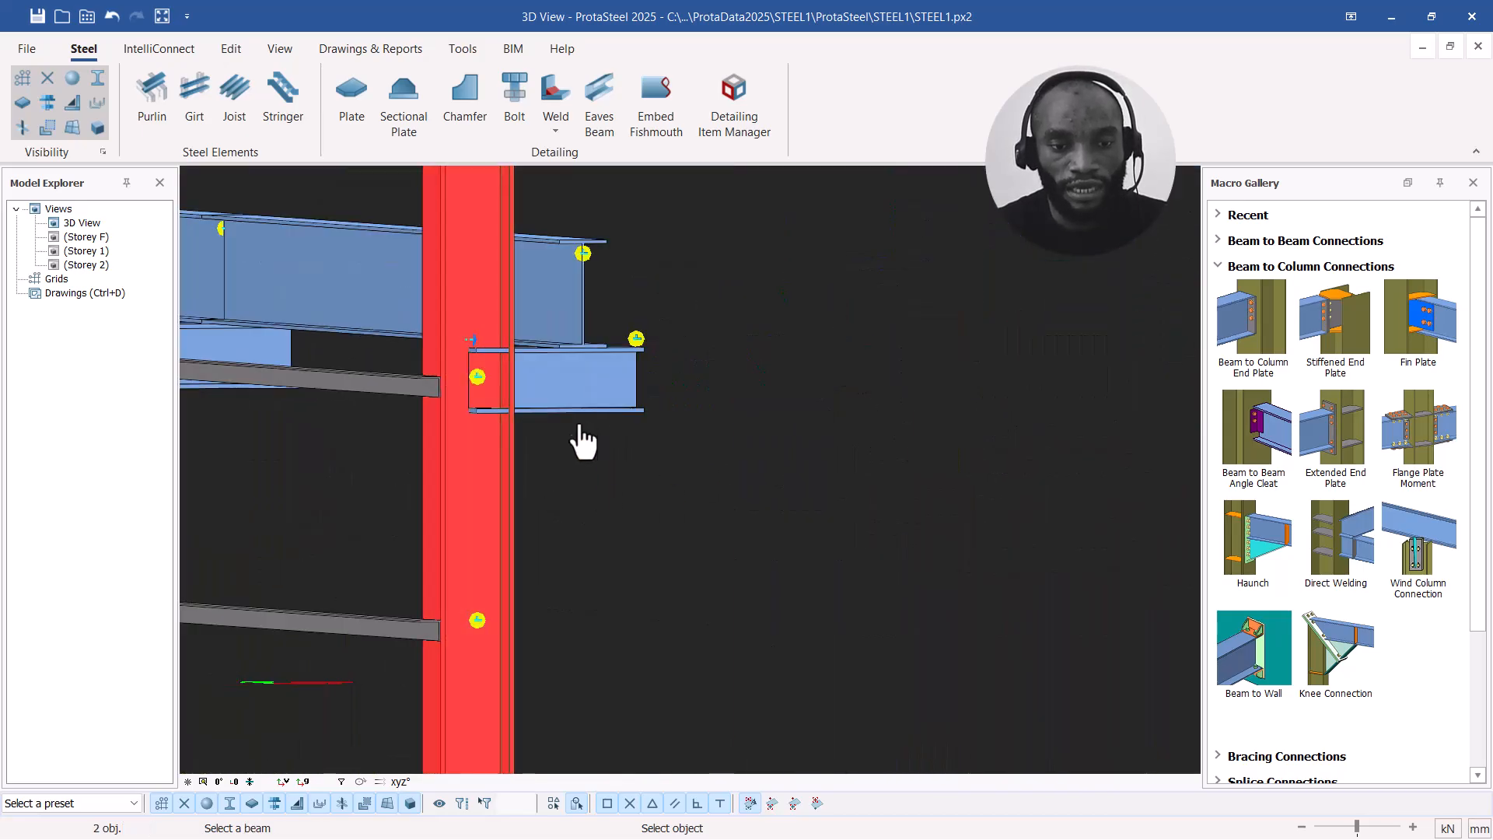
{"action": "left_click", "coordinate": [573, 403]}
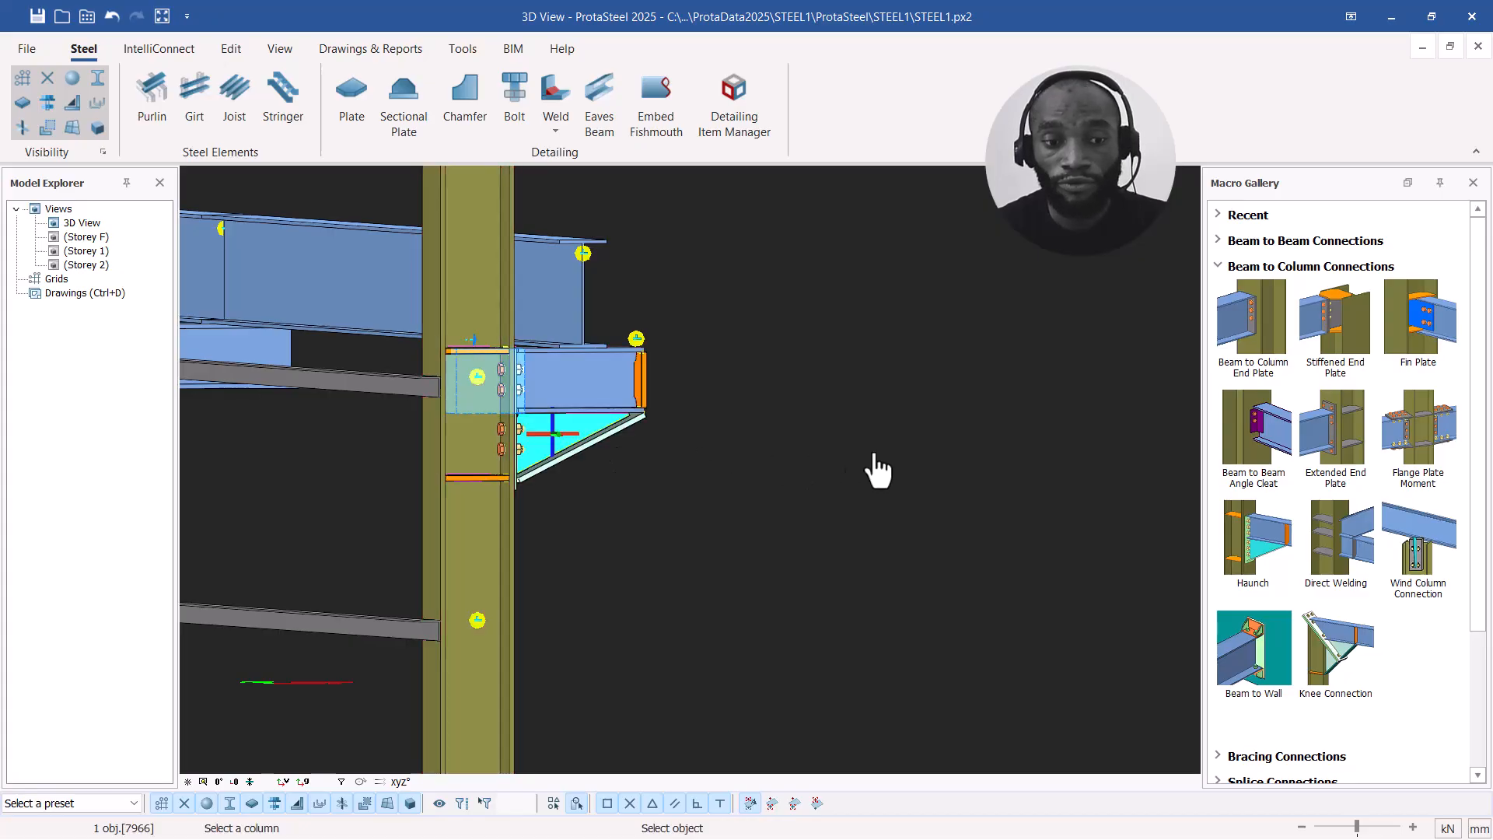
{"action": "scroll", "coordinate": [912, 481], "scroll_direction": "down", "scroll_amount": 2}
{"action": "scroll", "coordinate": [440, 465], "scroll_direction": "up", "scroll_amount": 3}
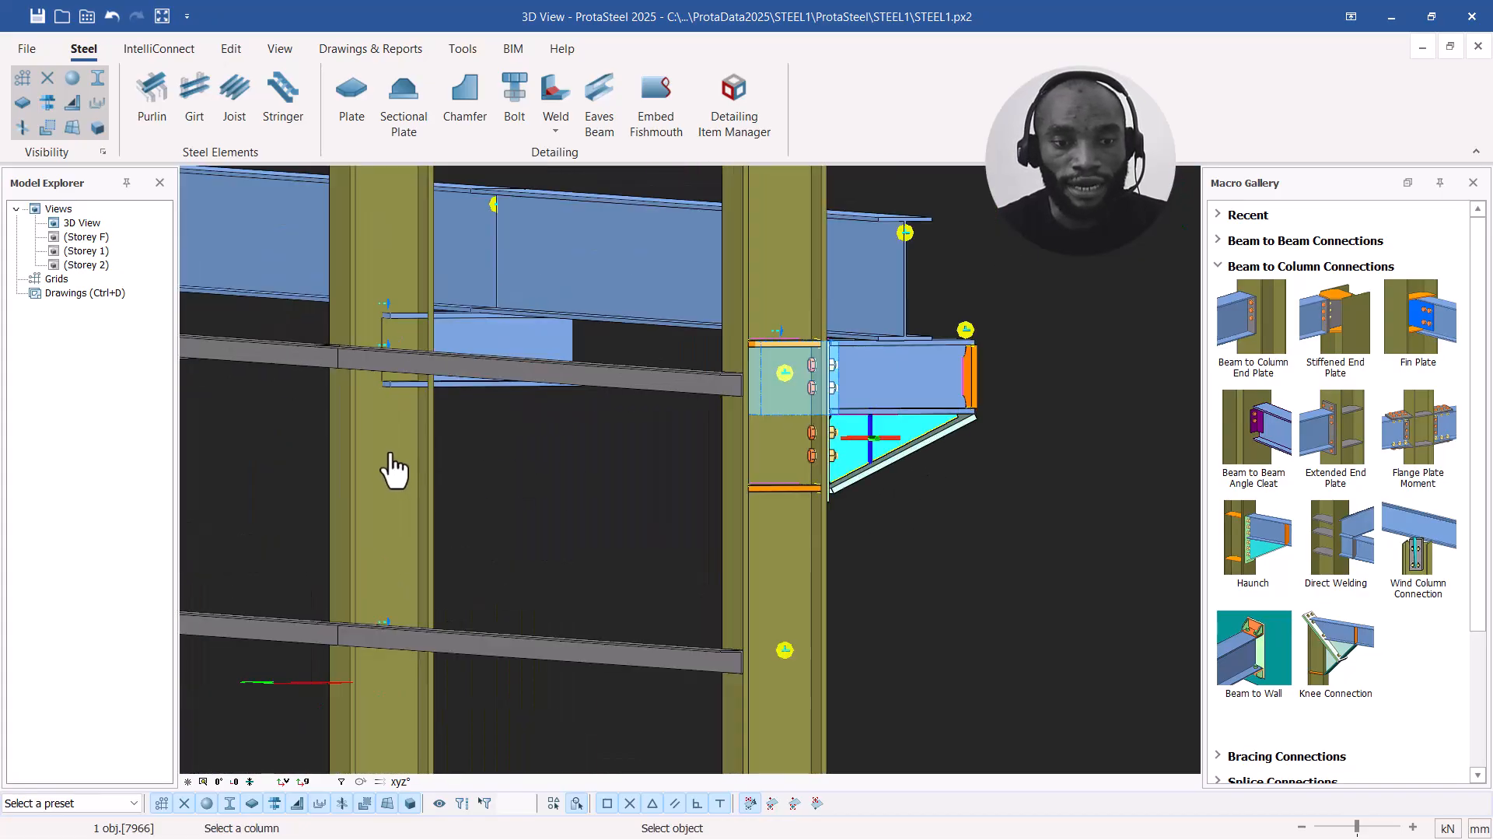
Step: Add the Haunch connection to the second bracket along the opposite crane beam by picking the bracket for the selected column
{"action": "left_click", "coordinate": [520, 355]}
{"action": "scroll", "coordinate": [739, 490], "scroll_direction": "down", "scroll_amount": 2}
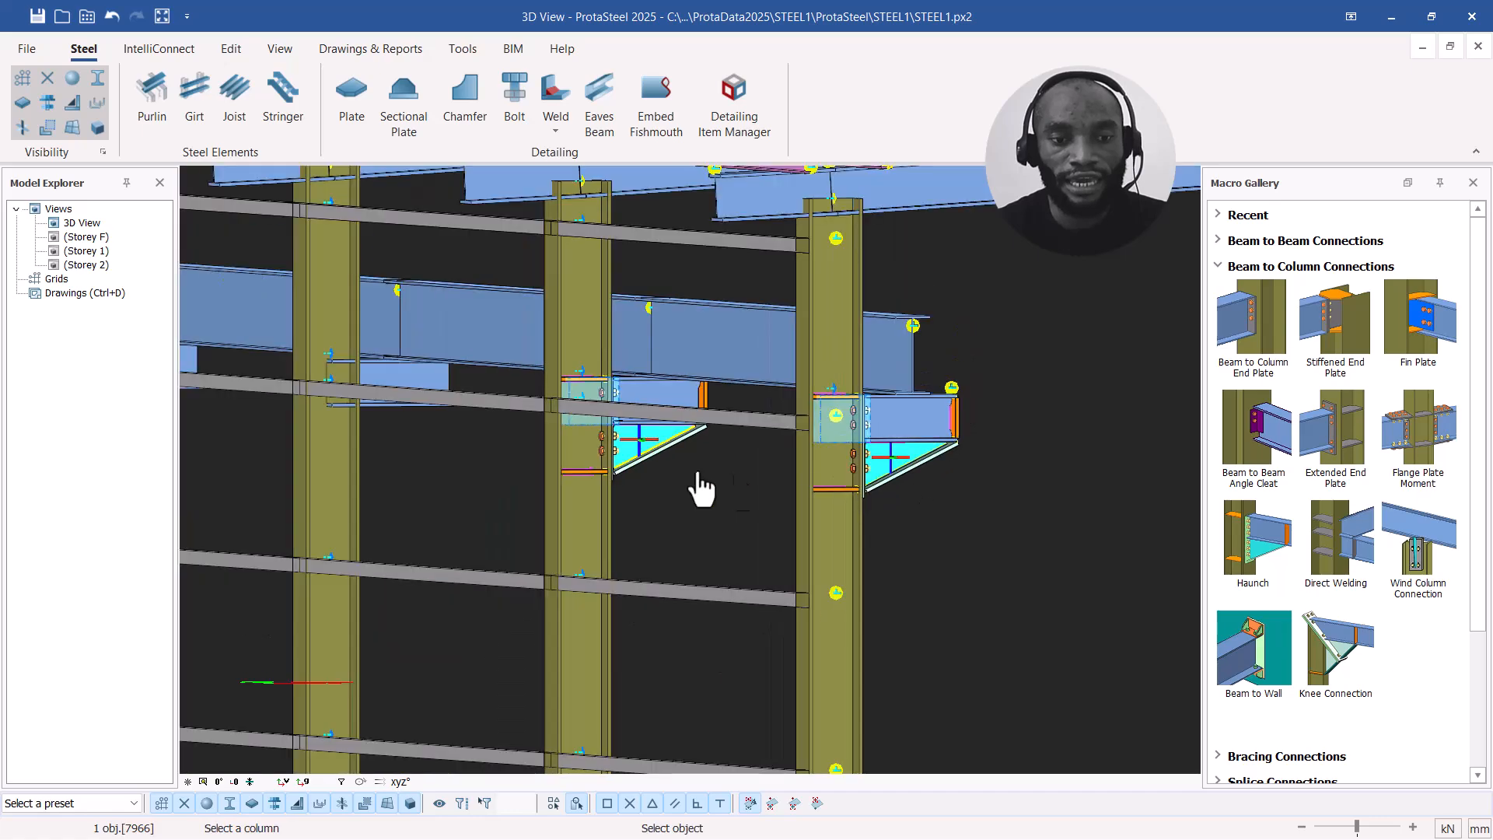
{"action": "left_click", "coordinate": [355, 468]}
{"action": "left_click", "coordinate": [460, 367]}
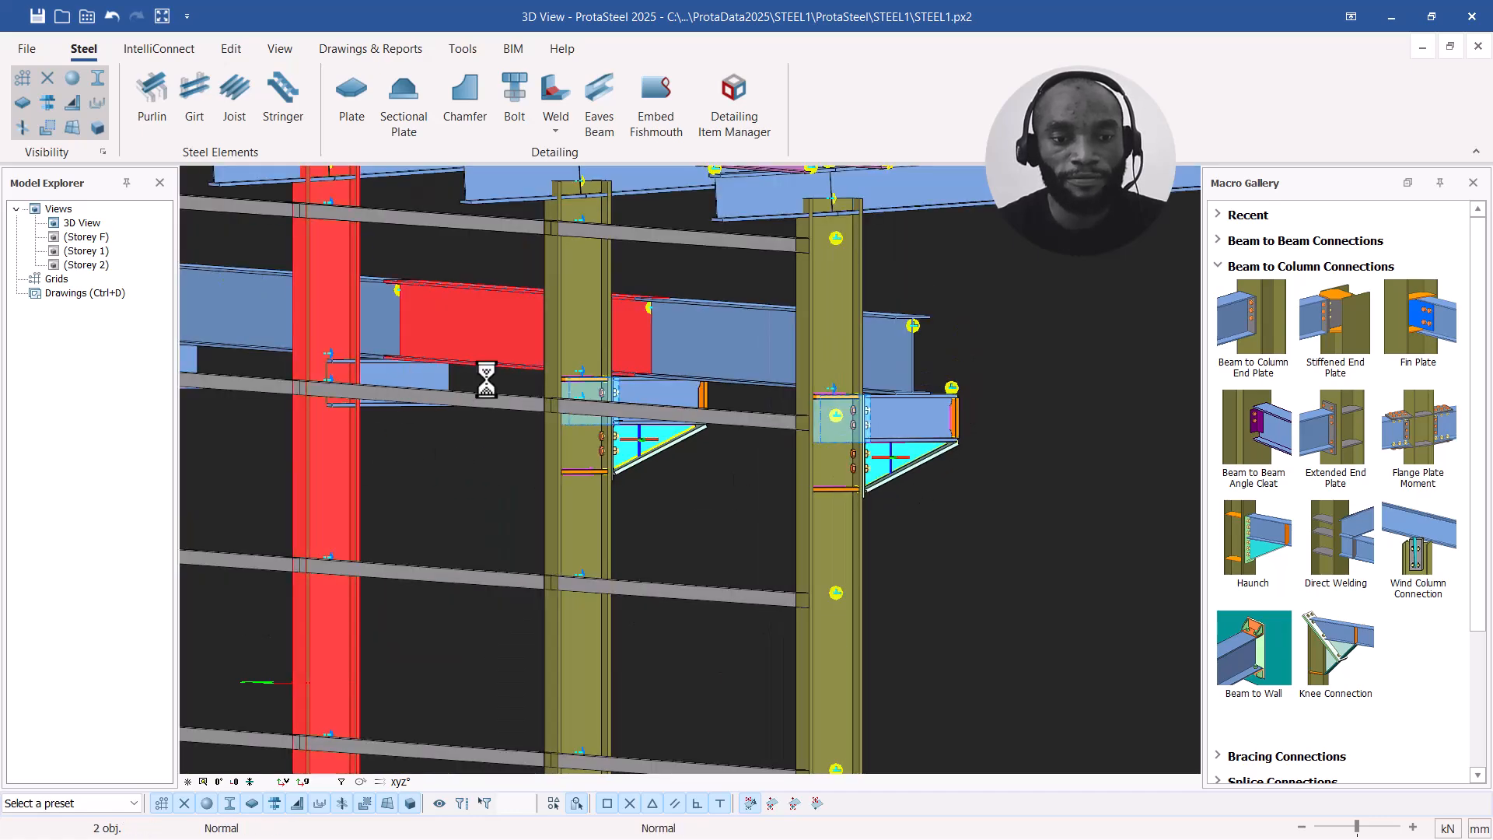
{"action": "left_click", "coordinate": [837, 388]}
Step: Add the Haunch connection between the third and fourth brackets of this row and their supporting columns
{"action": "left_click", "coordinate": [344, 459]}
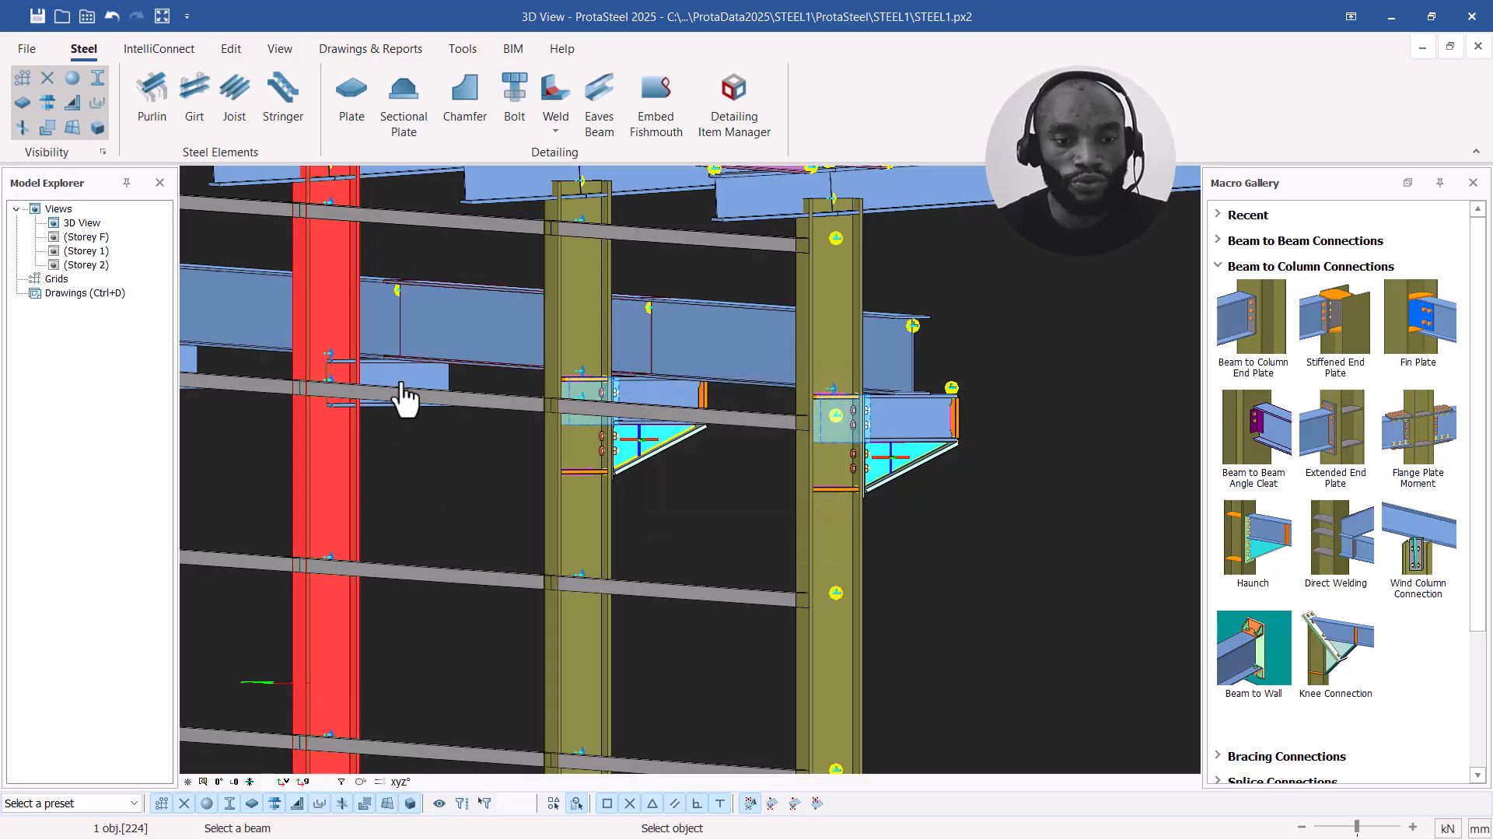
{"action": "left_click", "coordinate": [403, 382]}
{"action": "scroll", "coordinate": [350, 465], "scroll_direction": "down", "scroll_amount": 3}
{"action": "middle_click_drag", "start_coordinate": [350, 465], "coordinate": [534, 517]}
{"action": "left_click", "coordinate": [567, 539]}
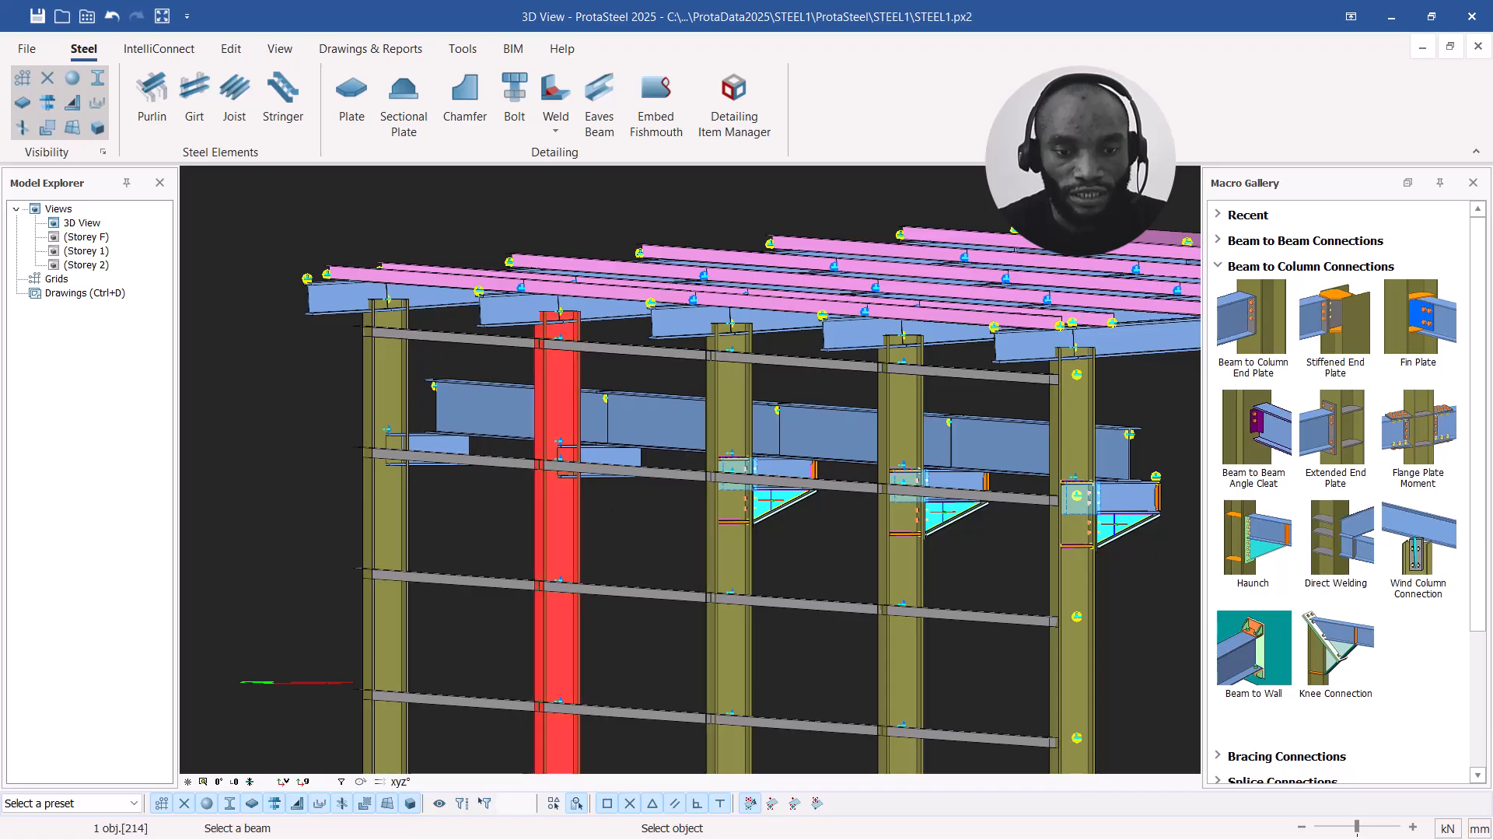
{"action": "scroll", "coordinate": [611, 458], "scroll_direction": "up", "scroll_amount": 4}
{"action": "left_click", "coordinate": [610, 459]}
Step: Add the Haunch connection between the last bracket of this row and its column
{"action": "scroll", "coordinate": [272, 458], "scroll_direction": "up", "scroll_amount": 5}
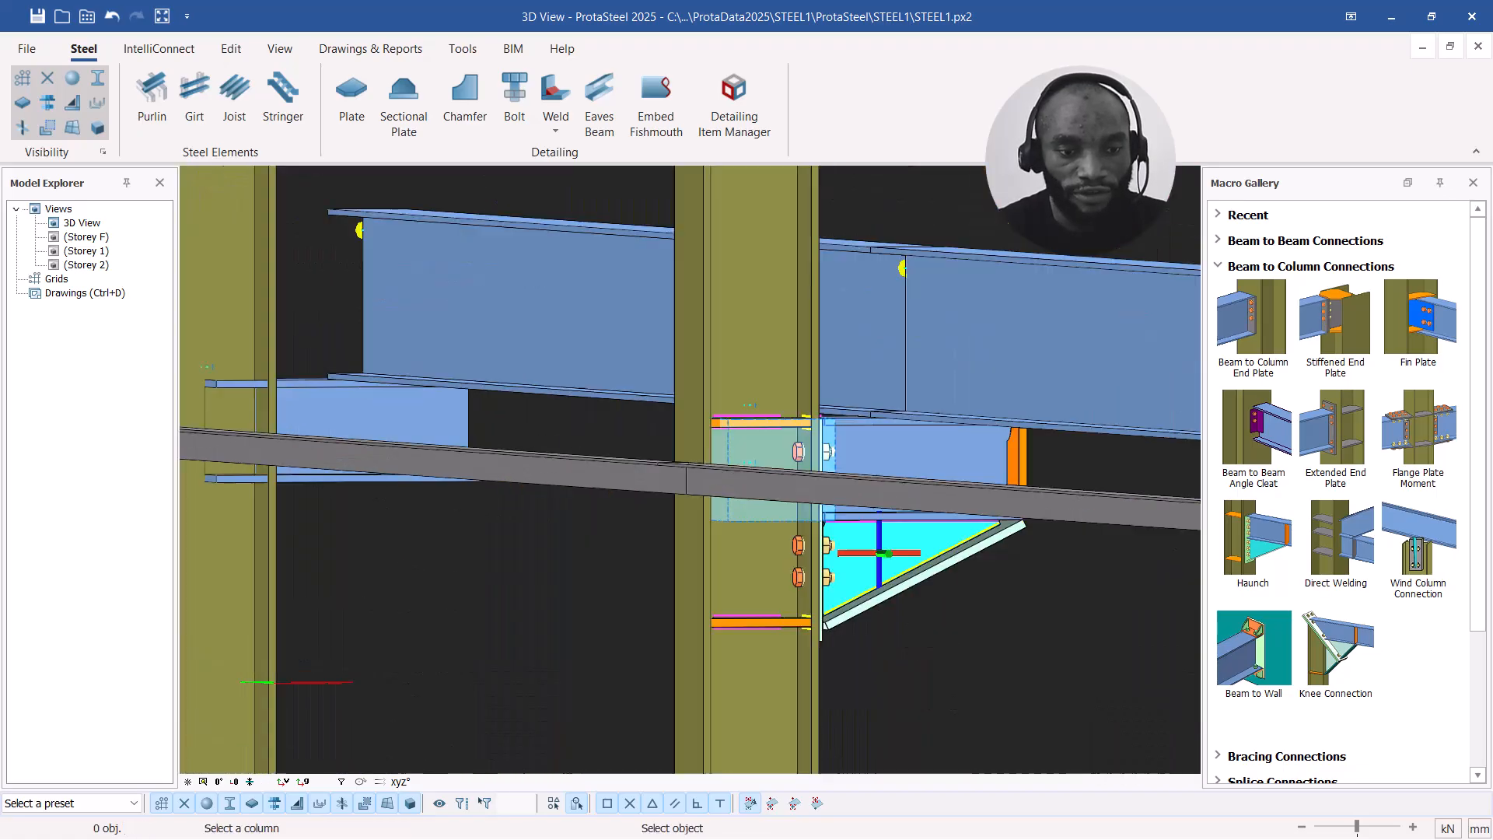
{"action": "left_click", "coordinate": [233, 333]}
{"action": "left_click", "coordinate": [358, 421]}
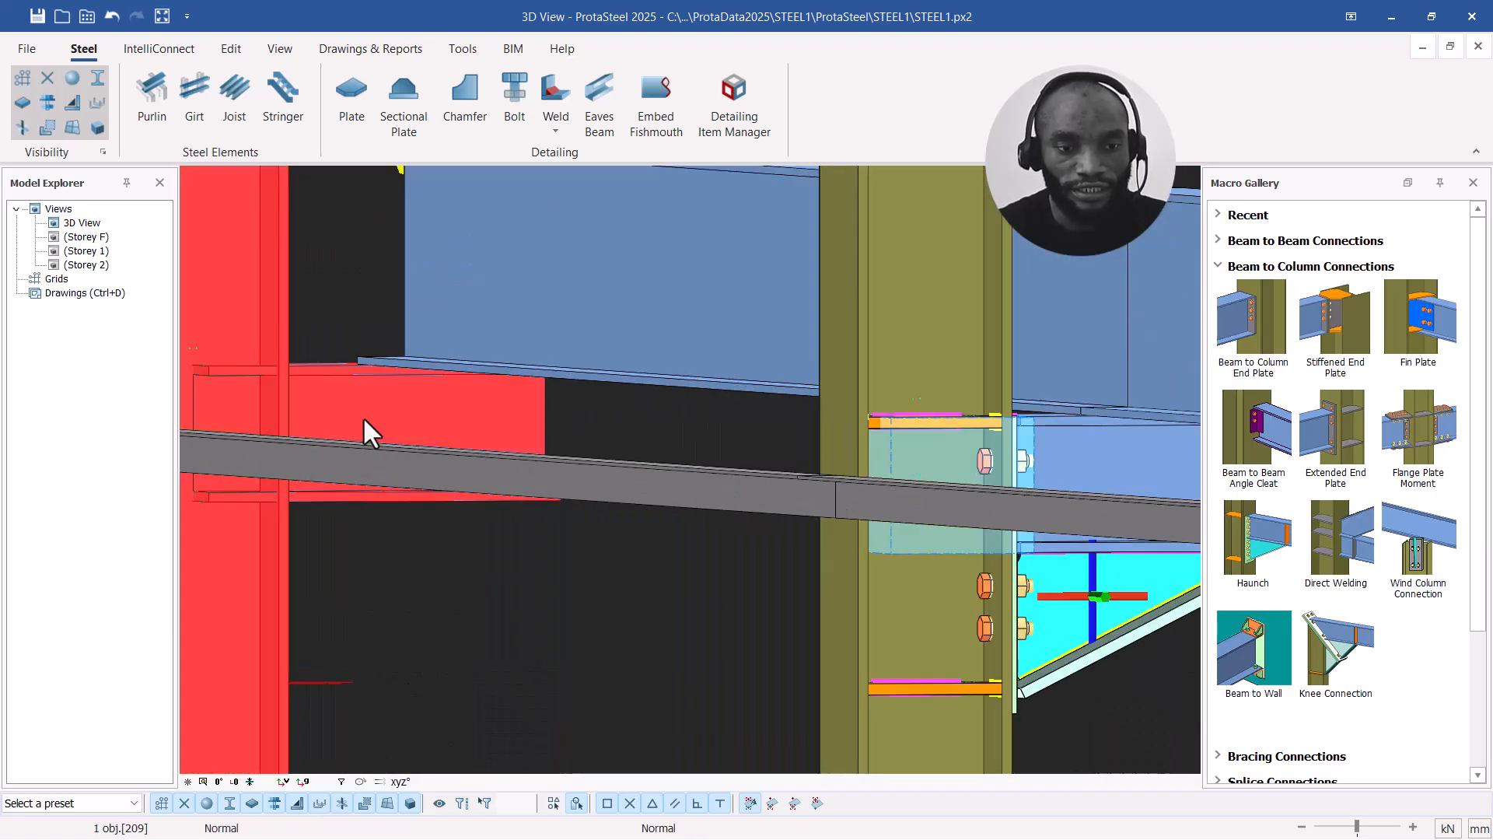
{"action": "scroll", "coordinate": [365, 421], "scroll_direction": "down", "scroll_amount": 5}
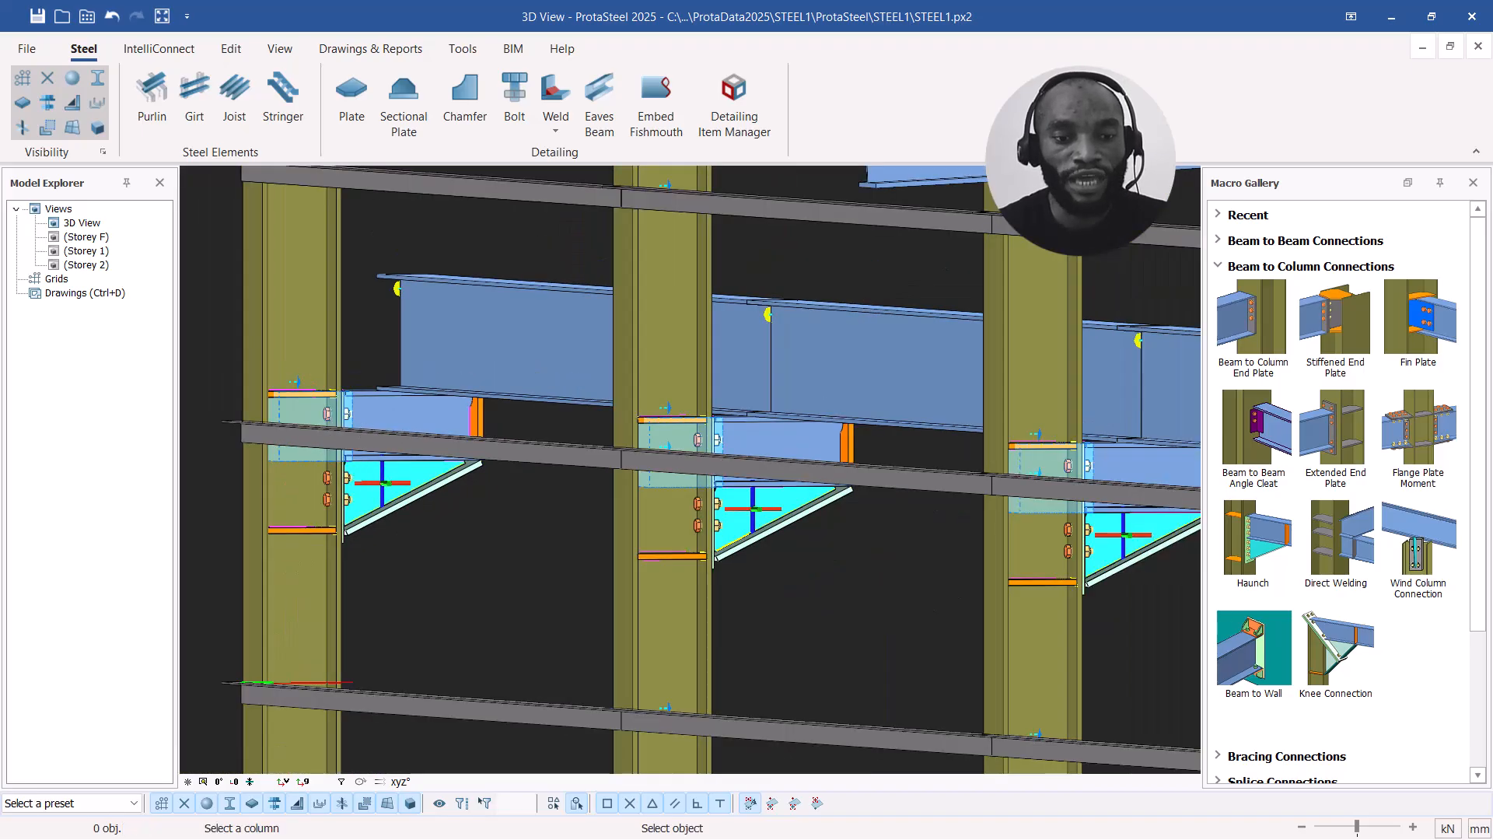
{"action": "scroll", "coordinate": [504, 451], "scroll_direction": "down", "scroll_amount": 2}
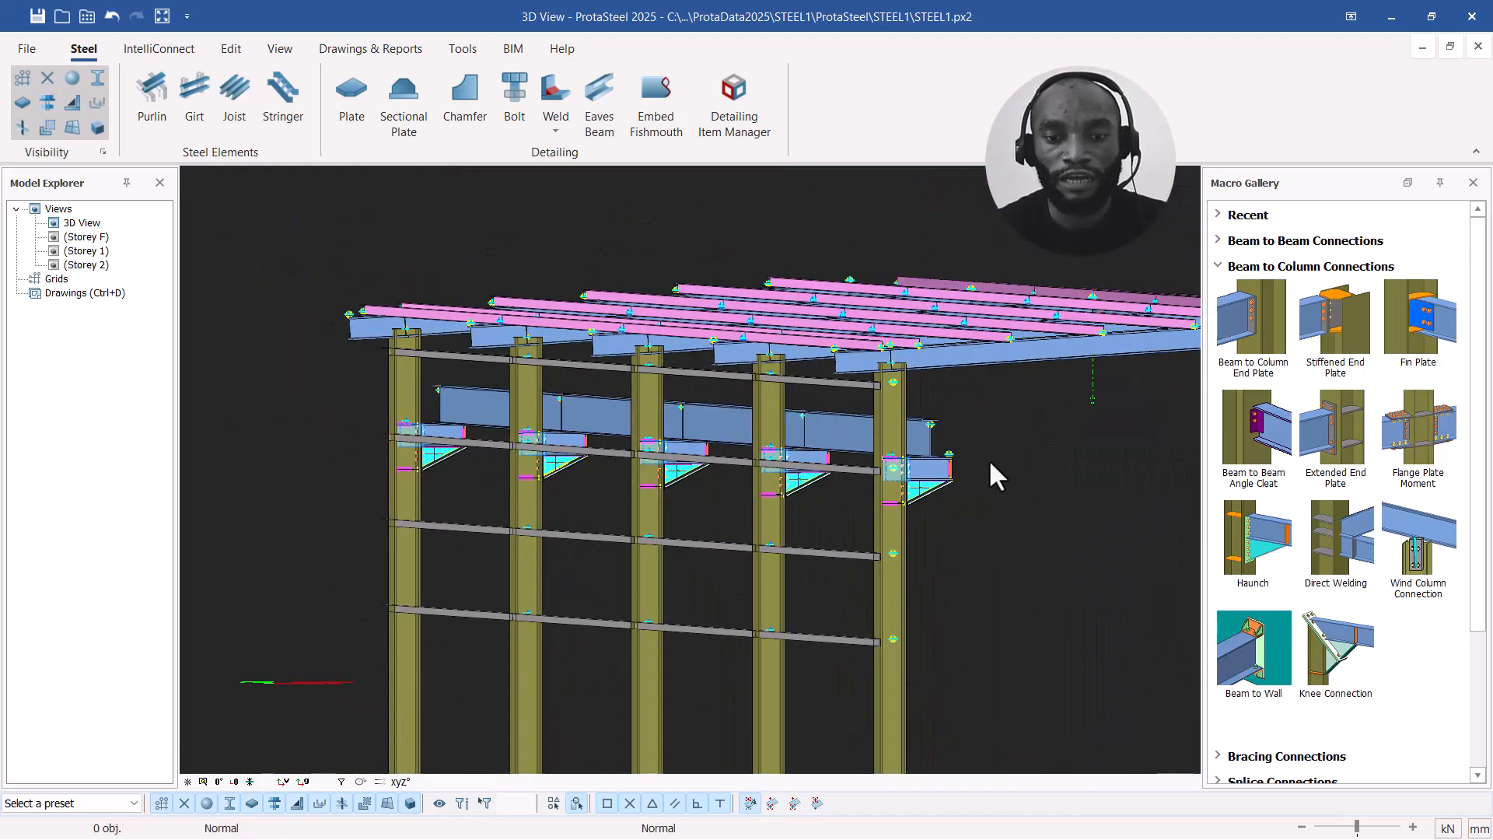
Step: Select the end bracket and examine its haunch and free-end stiffener plates from the other side
{"action": "left_click", "coordinate": [938, 471]}
{"action": "scroll", "coordinate": [934, 476], "scroll_direction": "up", "scroll_amount": 5}
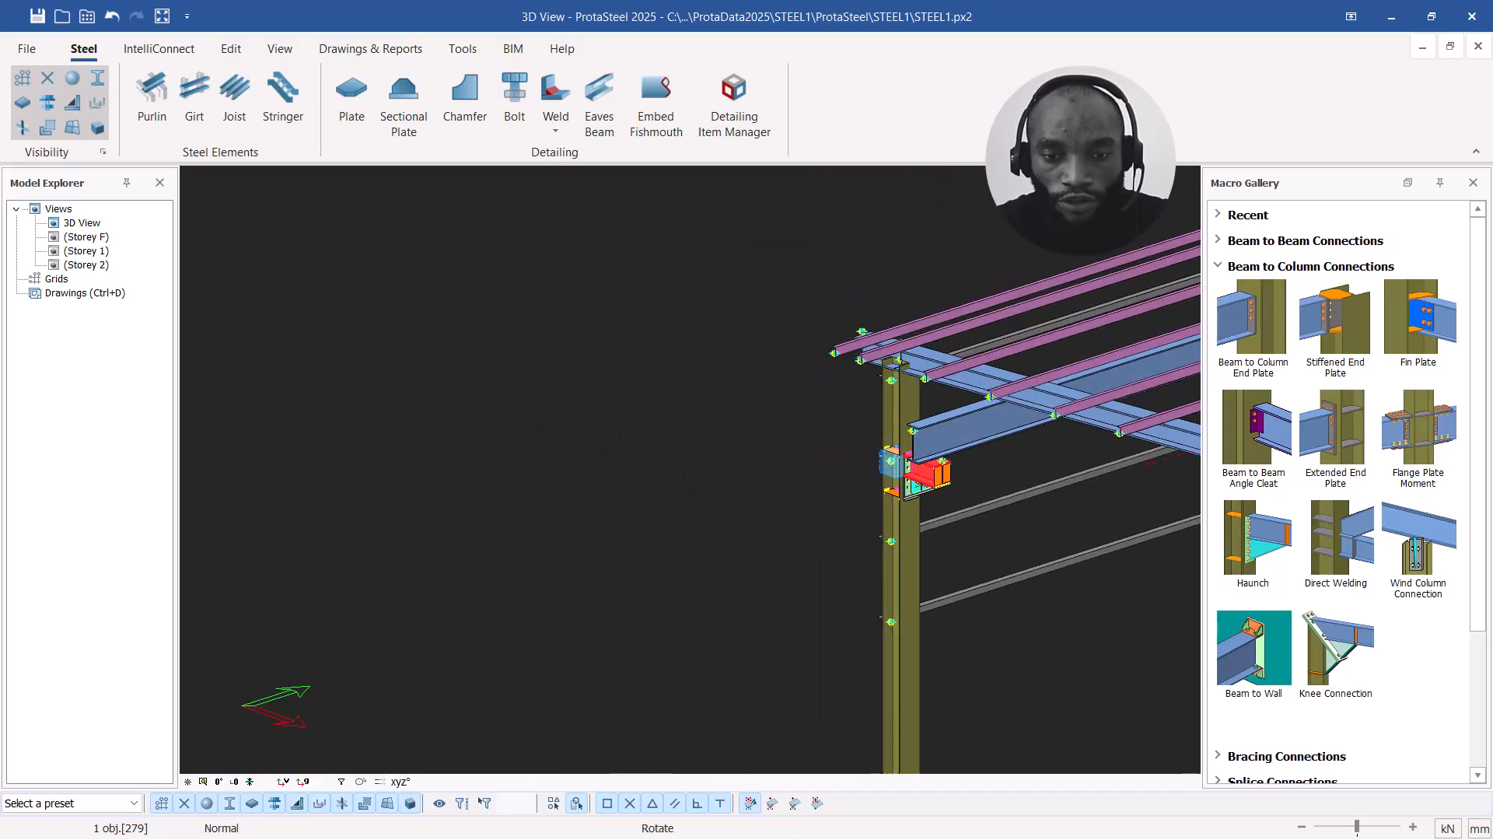
{"action": "scroll", "coordinate": [963, 454], "scroll_direction": "up", "scroll_amount": 2}
{"action": "middle_click_drag", "start_coordinate": [707, 521], "coordinate": [722, 410]}
{"action": "scroll", "coordinate": [704, 439], "scroll_direction": "down", "scroll_amount": 2}
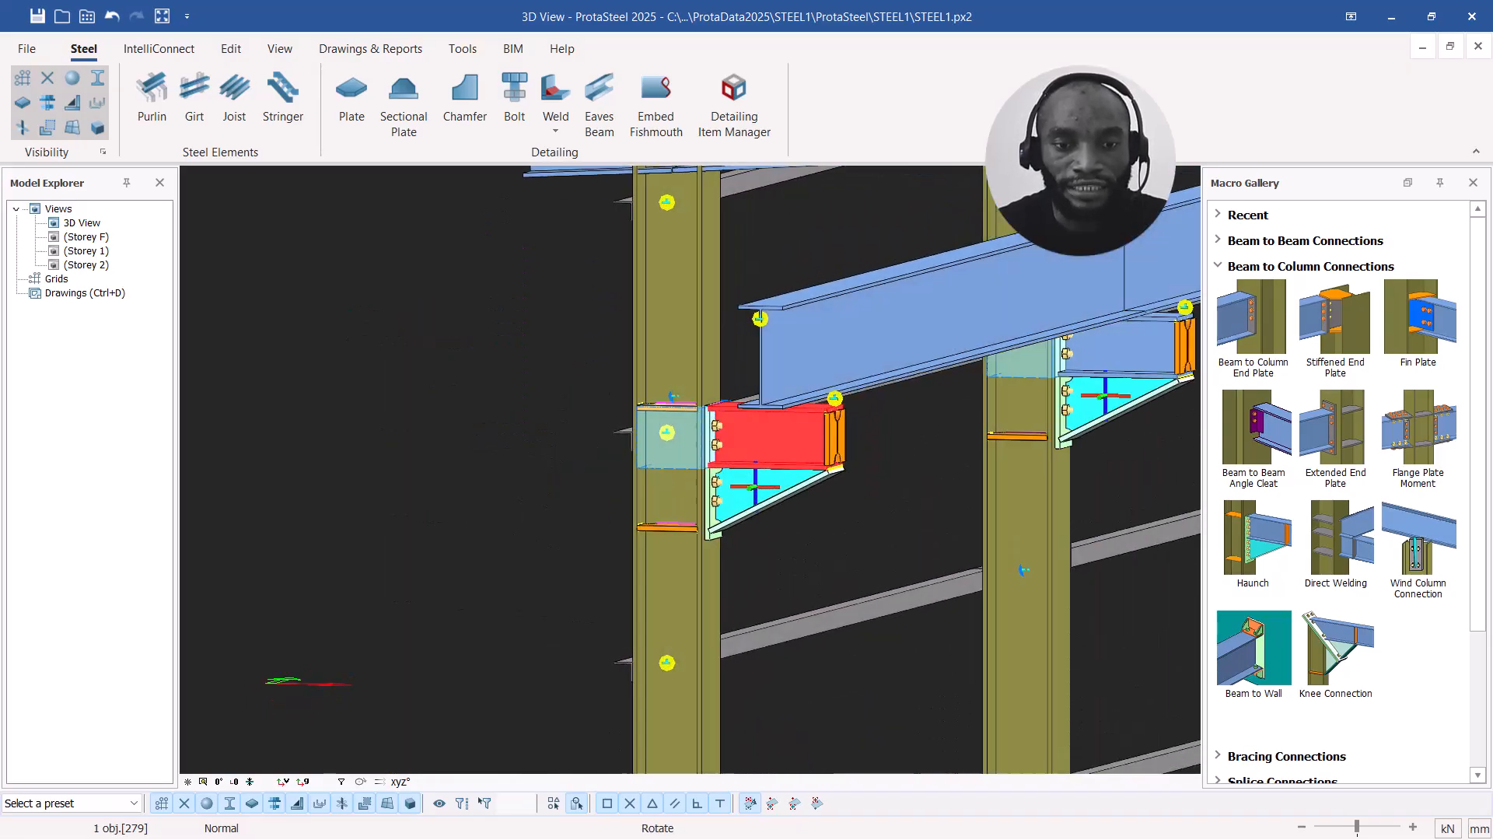
{"action": "scroll", "coordinate": [868, 434], "scroll_direction": "up", "scroll_amount": 3}
{"action": "middle_click_drag", "start_coordinate": [869, 434], "coordinate": [471, 426]}
{"action": "scroll", "coordinate": [476, 424], "scroll_direction": "down", "scroll_amount": 2}
{"action": "scroll", "coordinate": [434, 425], "scroll_direction": "up", "scroll_amount": 2}
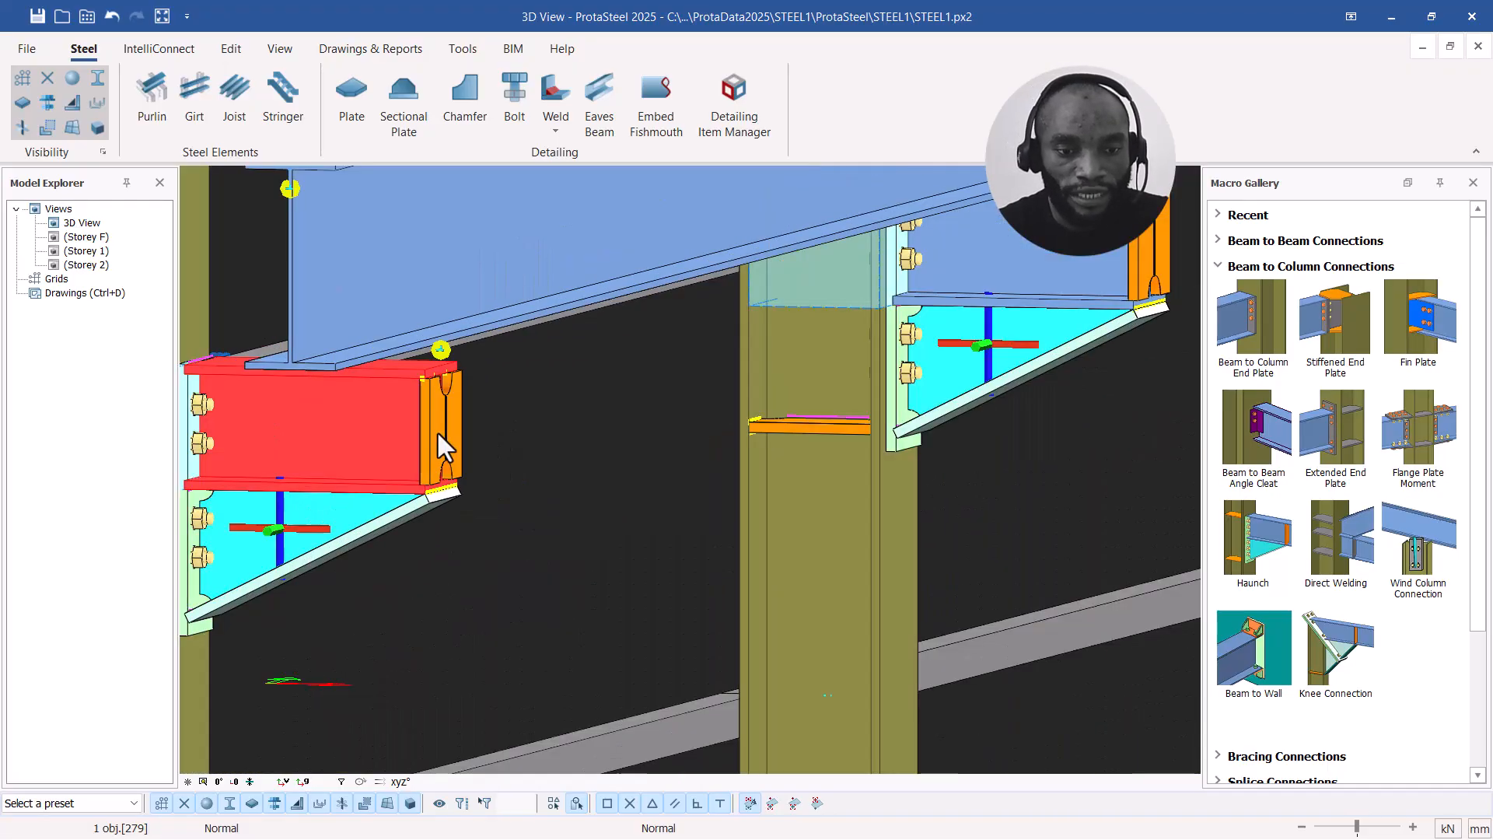
Step: Delete the pair of orange stiffener plates at the free end of all five brackets along this crane beam
{"action": "left_click", "coordinate": [433, 426]}
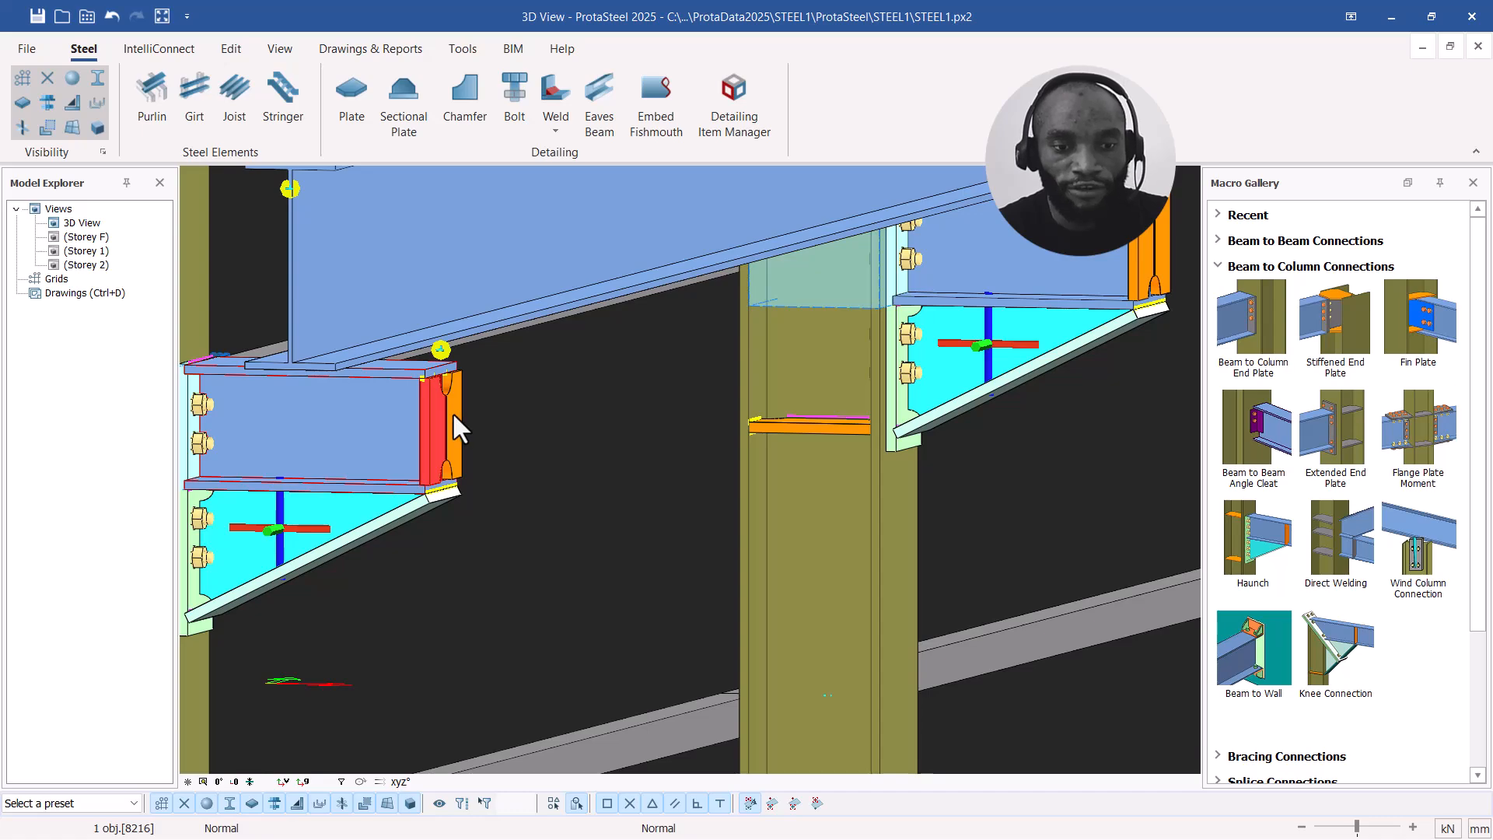
{"action": "scroll", "coordinate": [430, 448], "scroll_direction": "down", "scroll_amount": 3}
{"action": "scroll", "coordinate": [814, 347], "scroll_direction": "up", "scroll_amount": 3}
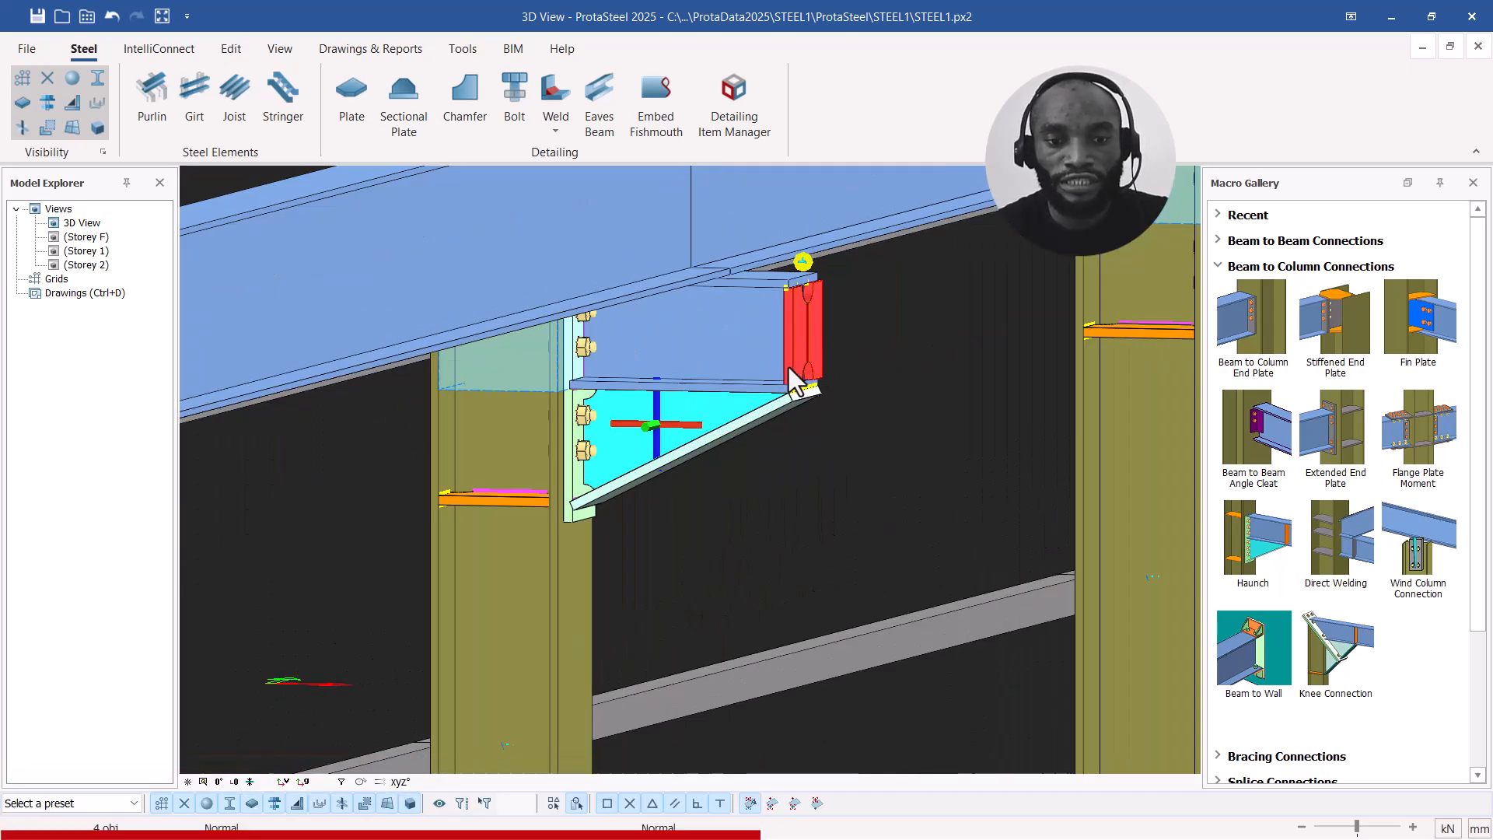
{"action": "scroll", "coordinate": [799, 337], "scroll_direction": "down", "scroll_amount": 4}
{"action": "scroll", "coordinate": [301, 465], "scroll_direction": "up", "scroll_amount": 3}
{"action": "scroll", "coordinate": [343, 418], "scroll_direction": "up", "scroll_amount": 2}
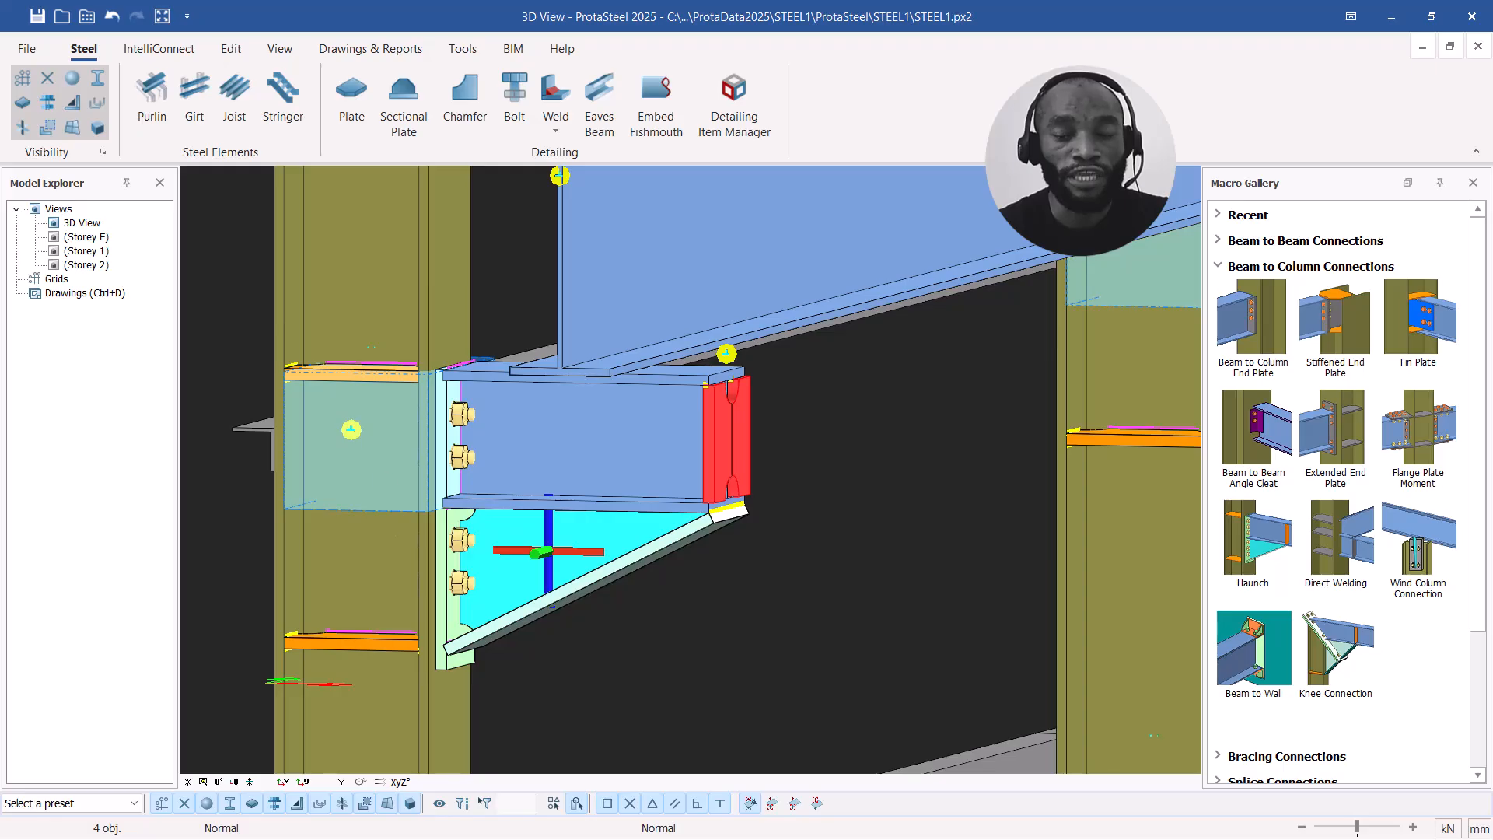
{"action": "scroll", "coordinate": [518, 471], "scroll_direction": "down", "scroll_amount": 3}
{"action": "scroll", "coordinate": [852, 427], "scroll_direction": "down", "scroll_amount": 2}
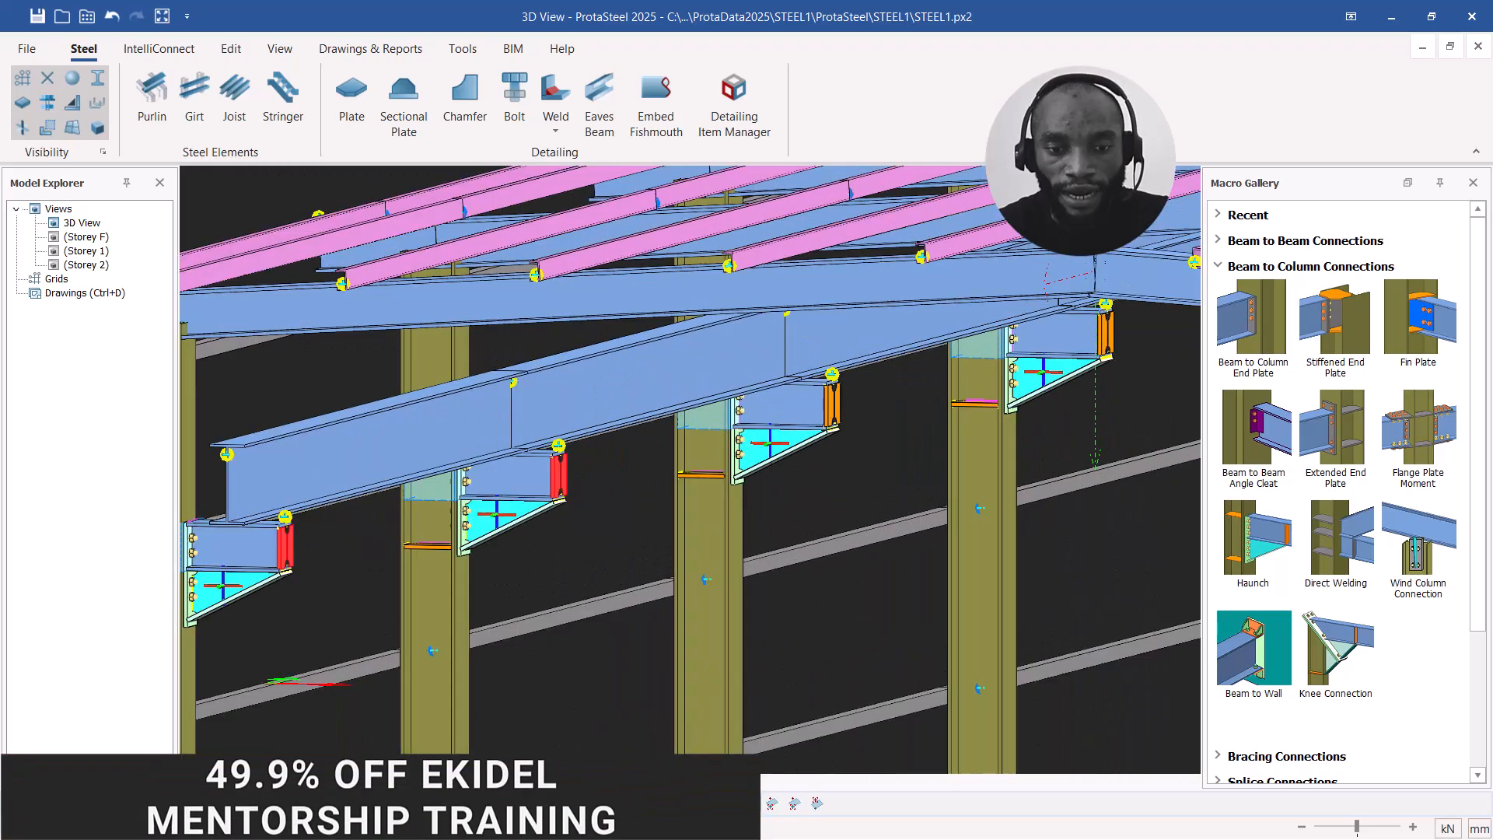
{"action": "scroll", "coordinate": [856, 385], "scroll_direction": "up", "scroll_amount": 3}
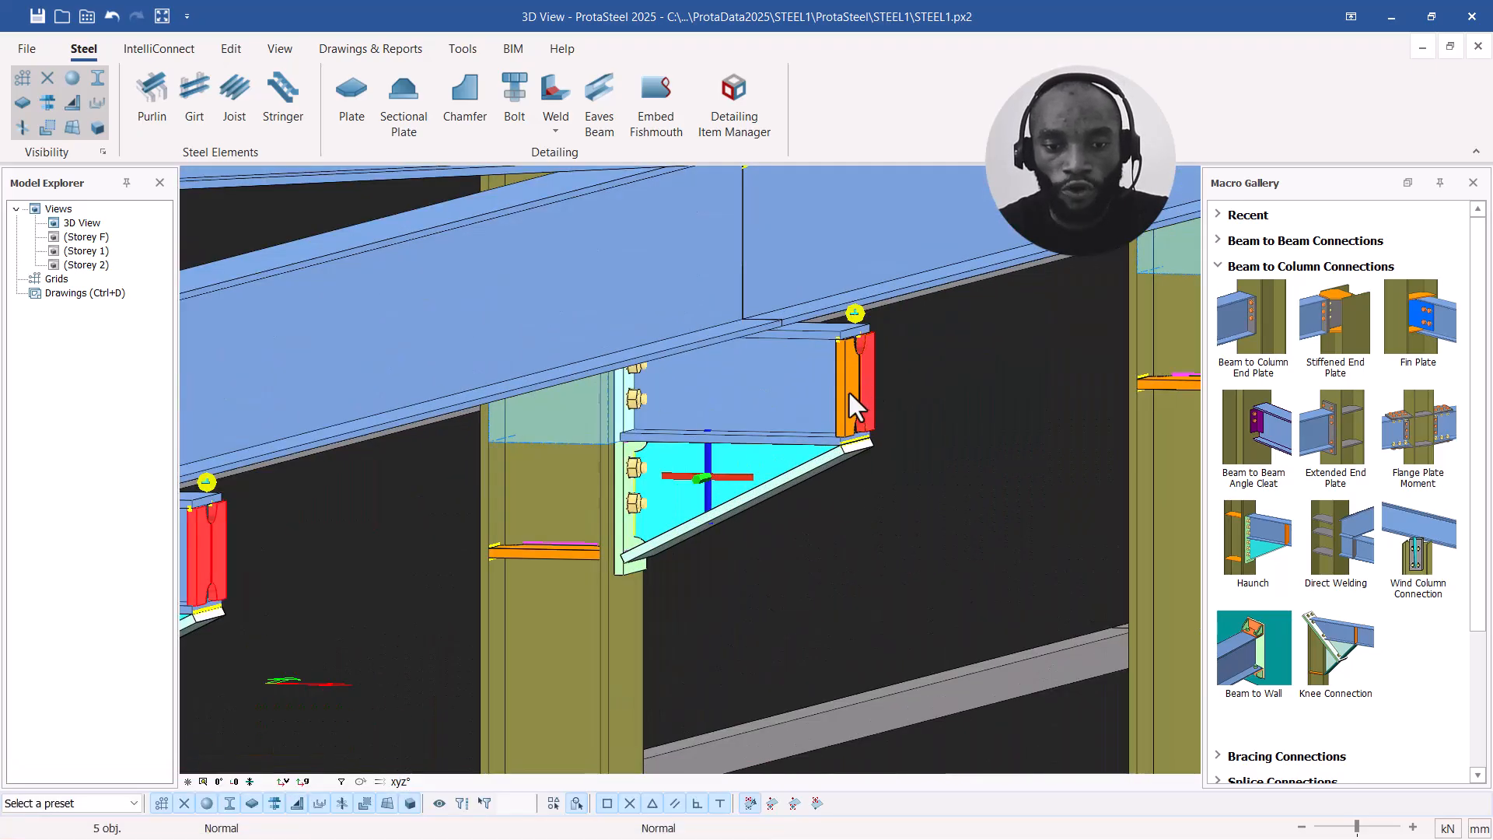
{"action": "scroll", "coordinate": [720, 467], "scroll_direction": "down", "scroll_amount": 2}
{"action": "scroll", "coordinate": [1011, 413], "scroll_direction": "down", "scroll_amount": 2}
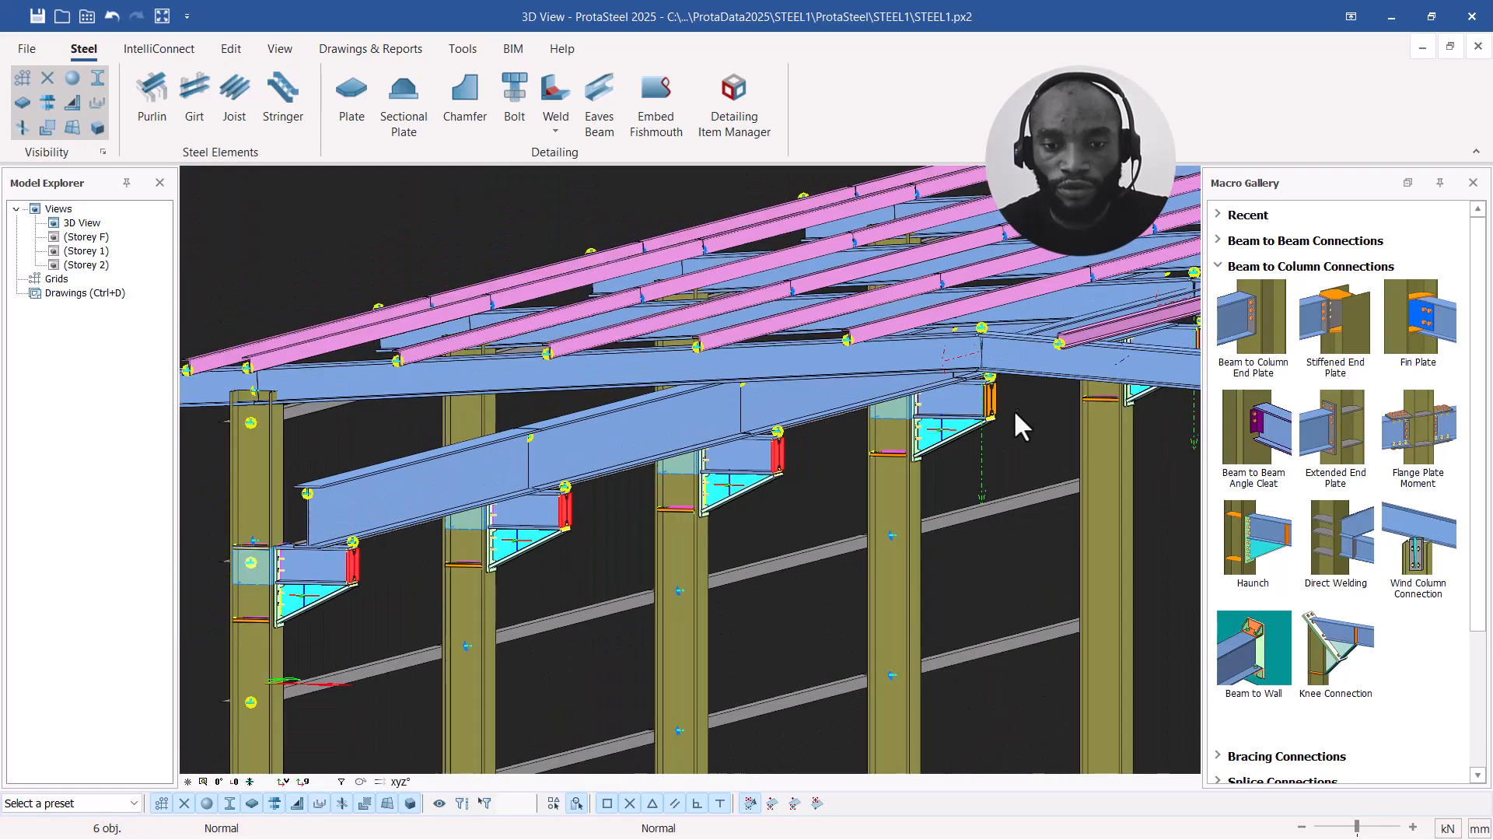
{"action": "scroll", "coordinate": [973, 400], "scroll_direction": "up", "scroll_amount": 4}
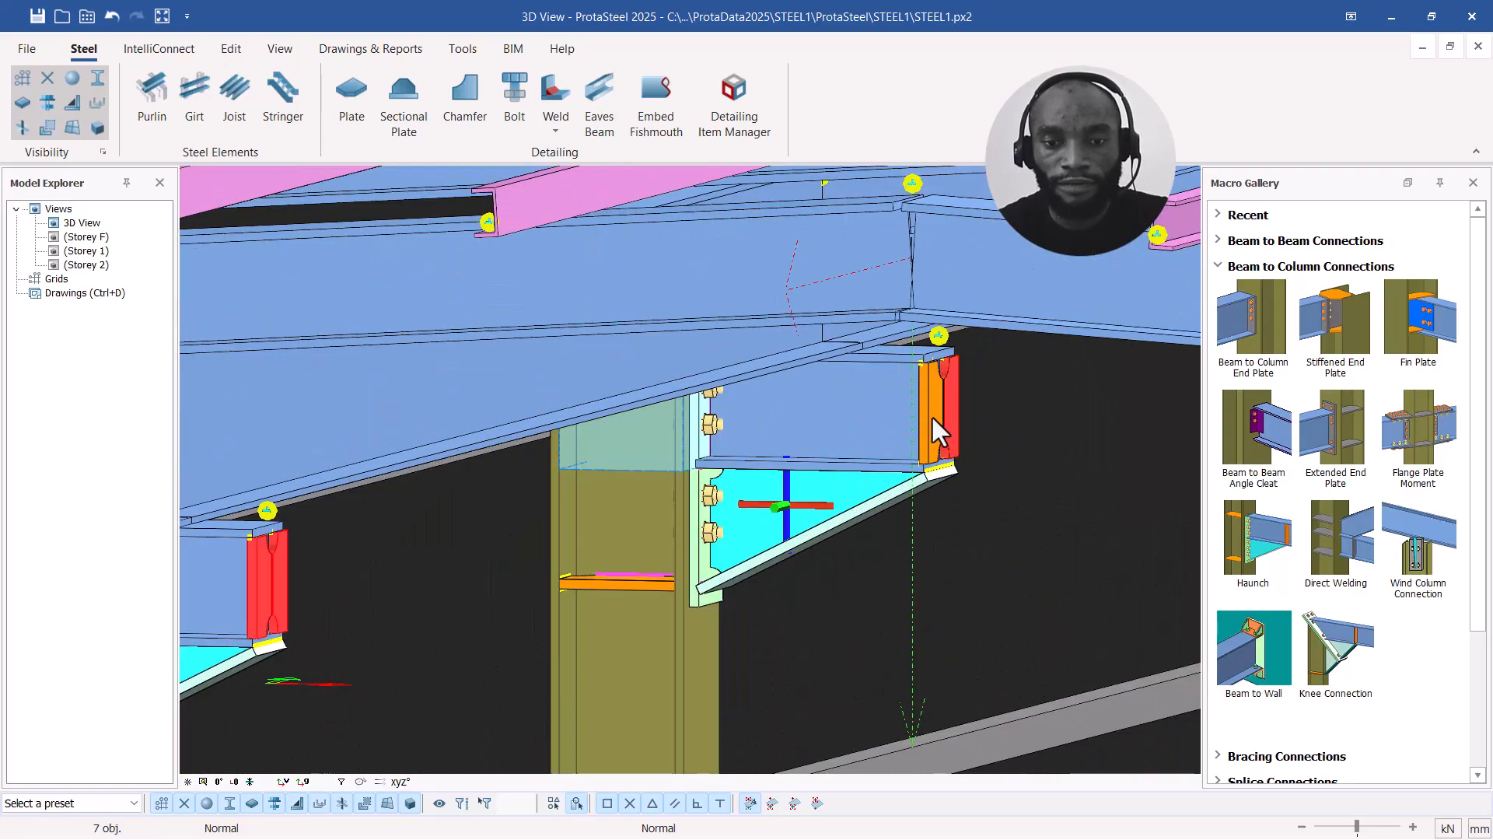
{"action": "scroll", "coordinate": [837, 447], "scroll_direction": "down", "scroll_amount": 3}
{"action": "scroll", "coordinate": [1089, 379], "scroll_direction": "up", "scroll_amount": 4}
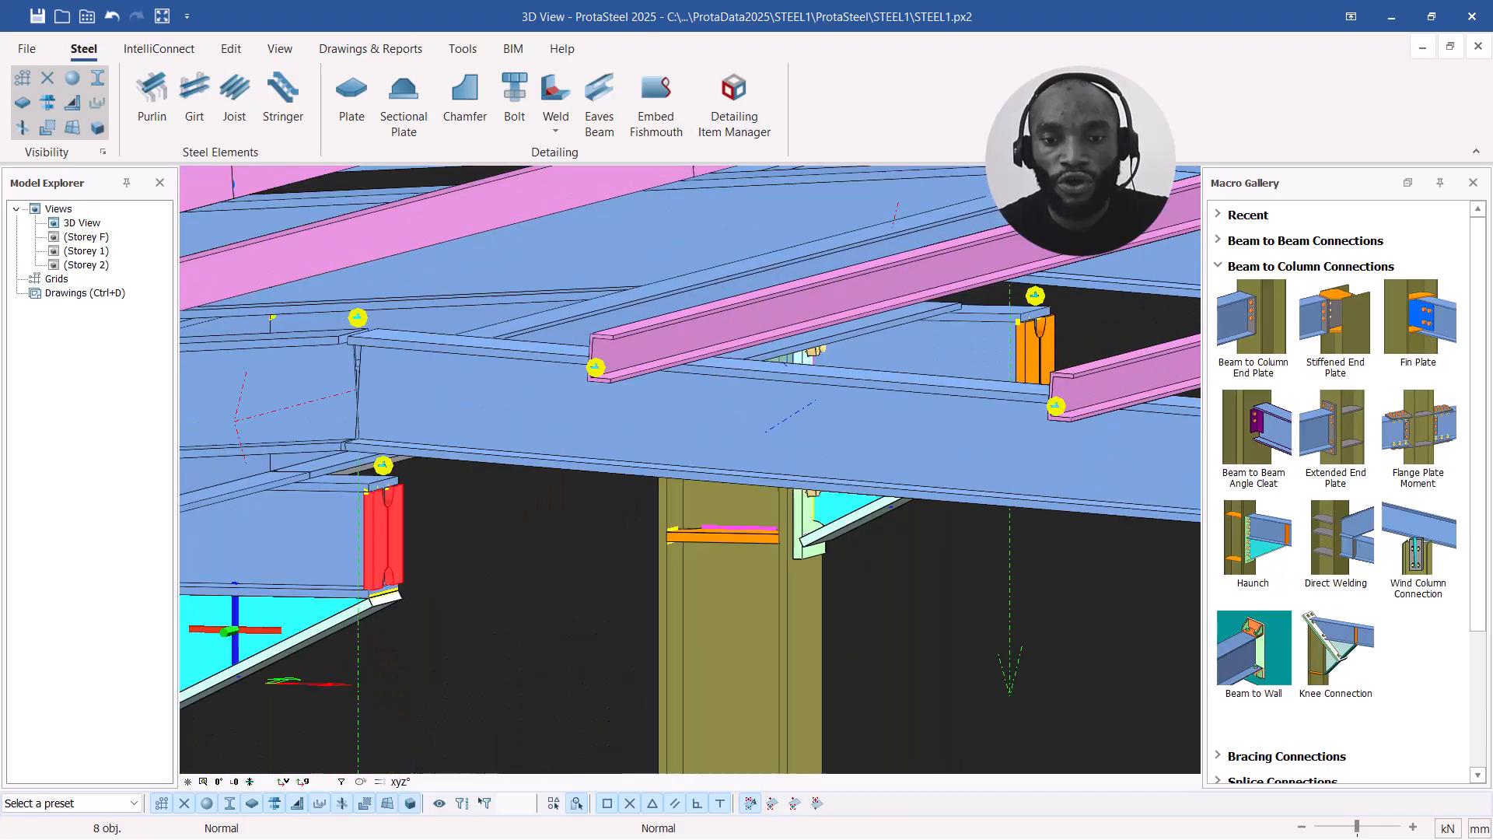
{"action": "scroll", "coordinate": [1014, 358], "scroll_direction": "down", "scroll_amount": 5}
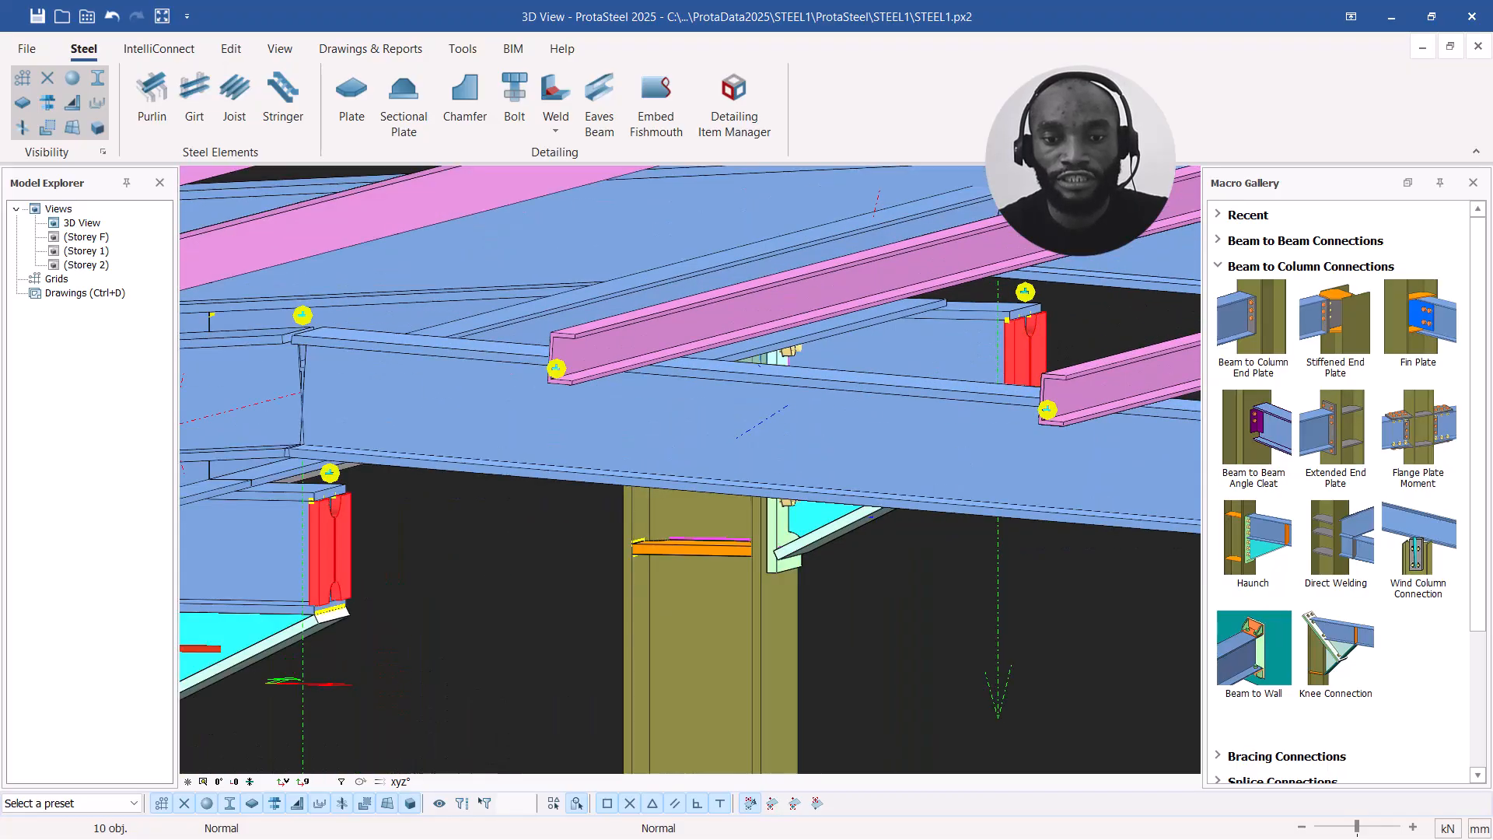
{"action": "scroll", "coordinate": [700, 469], "scroll_direction": "down", "scroll_amount": 2}
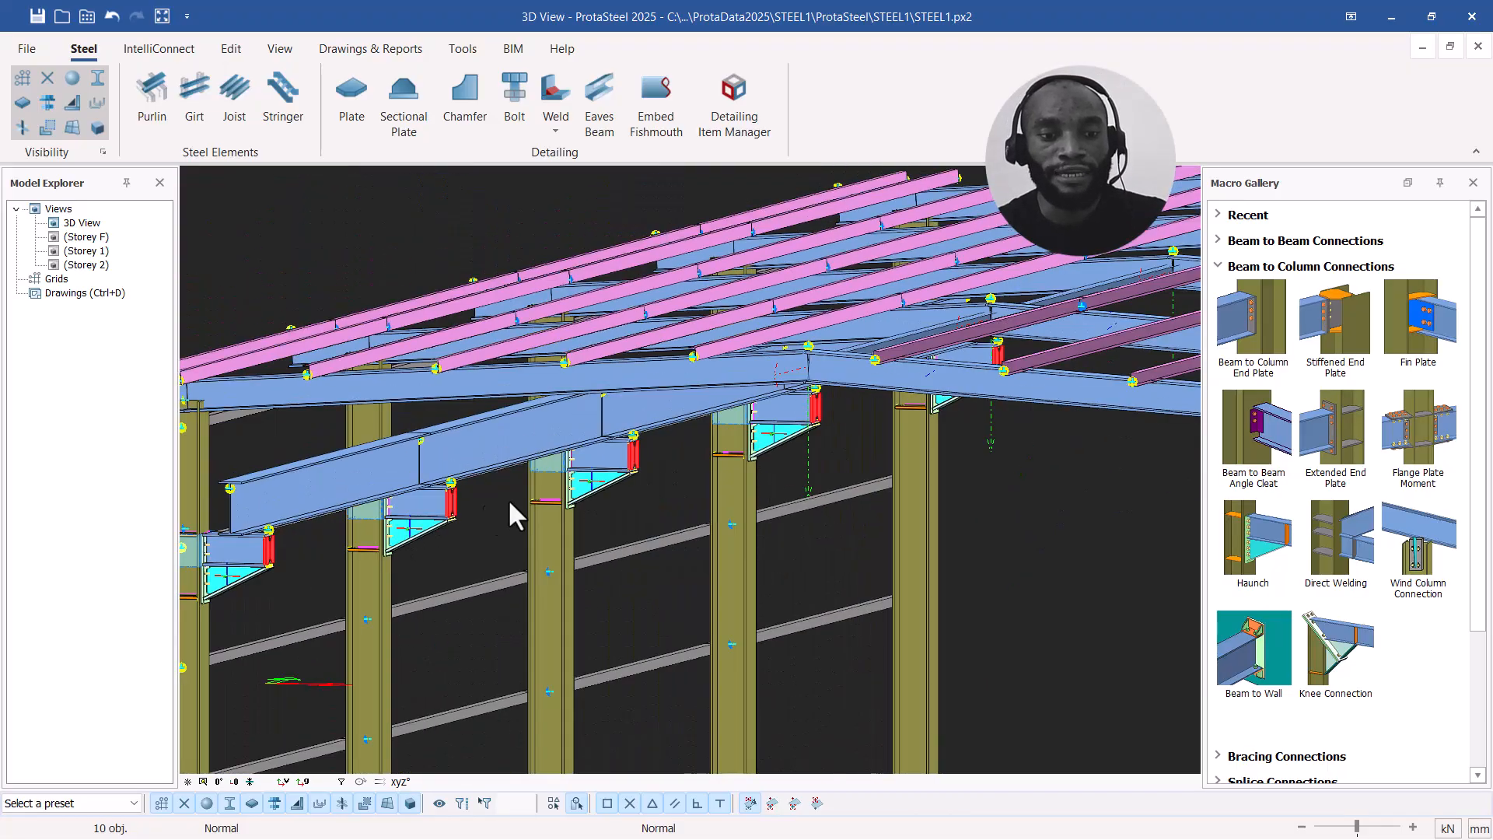
{"action": "scroll", "coordinate": [483, 502], "scroll_direction": "up", "scroll_amount": 5}
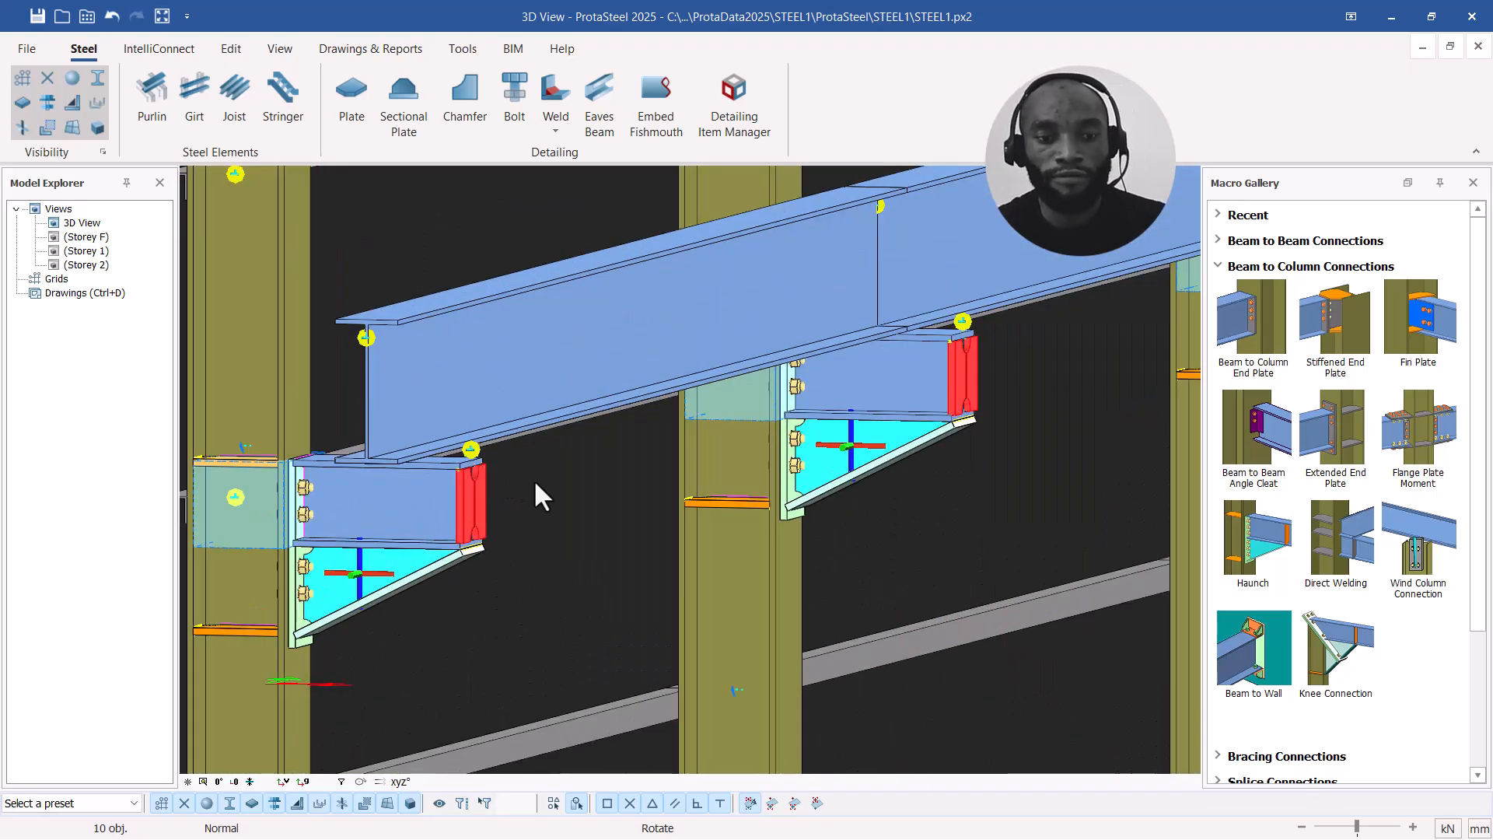
{"action": "right_click", "coordinate": [535, 484]}
{"action": "left_click", "coordinate": [616, 320]}
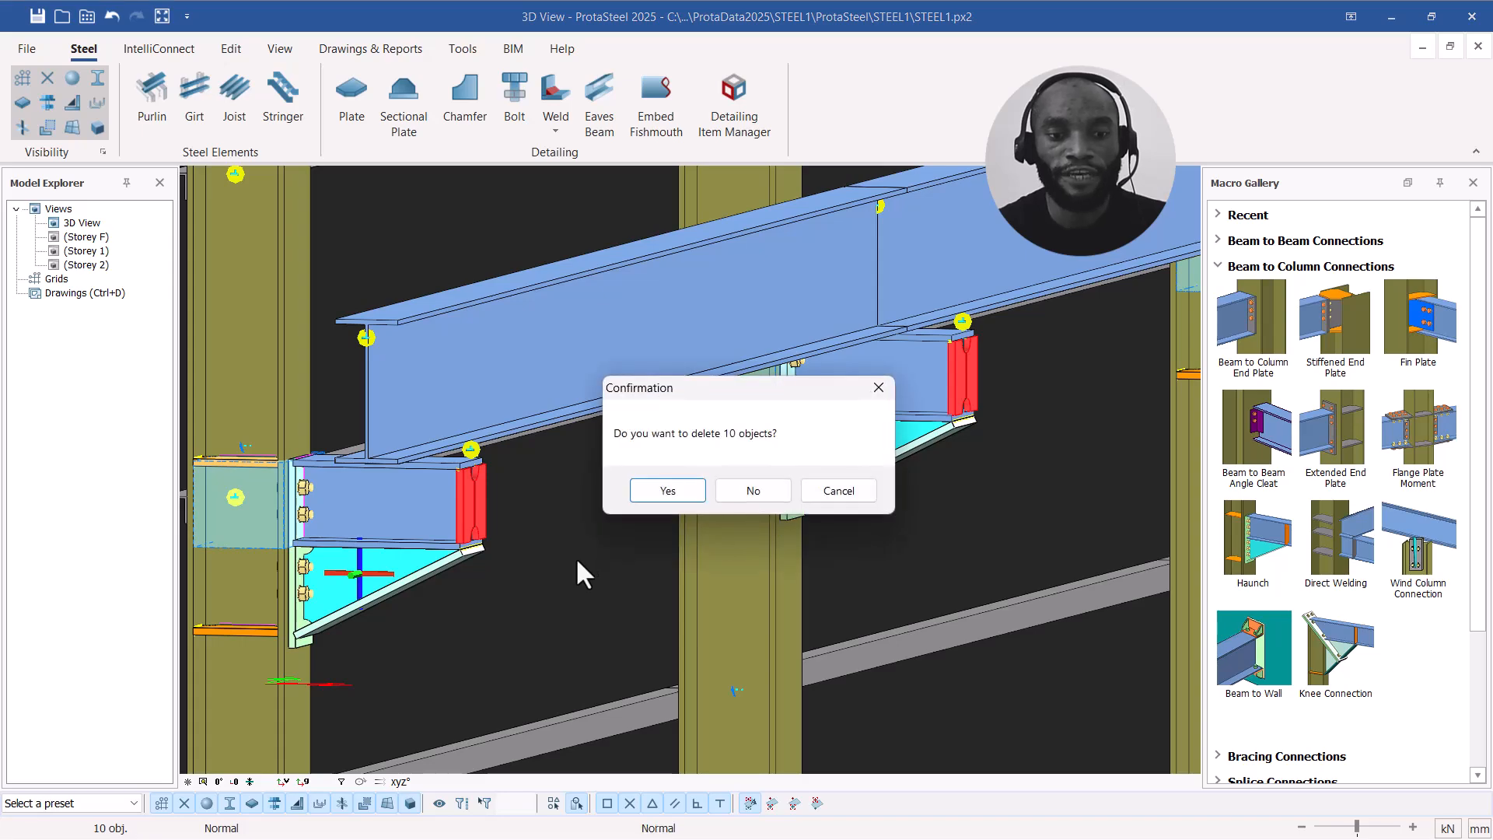
{"action": "left_click", "coordinate": [667, 490]}
{"action": "scroll", "coordinate": [547, 527], "scroll_direction": "down", "scroll_amount": 2}
{"action": "scroll", "coordinate": [482, 545], "scroll_direction": "up", "scroll_amount": 1}
{"action": "scroll", "coordinate": [486, 545], "scroll_direction": "up", "scroll_amount": 3}
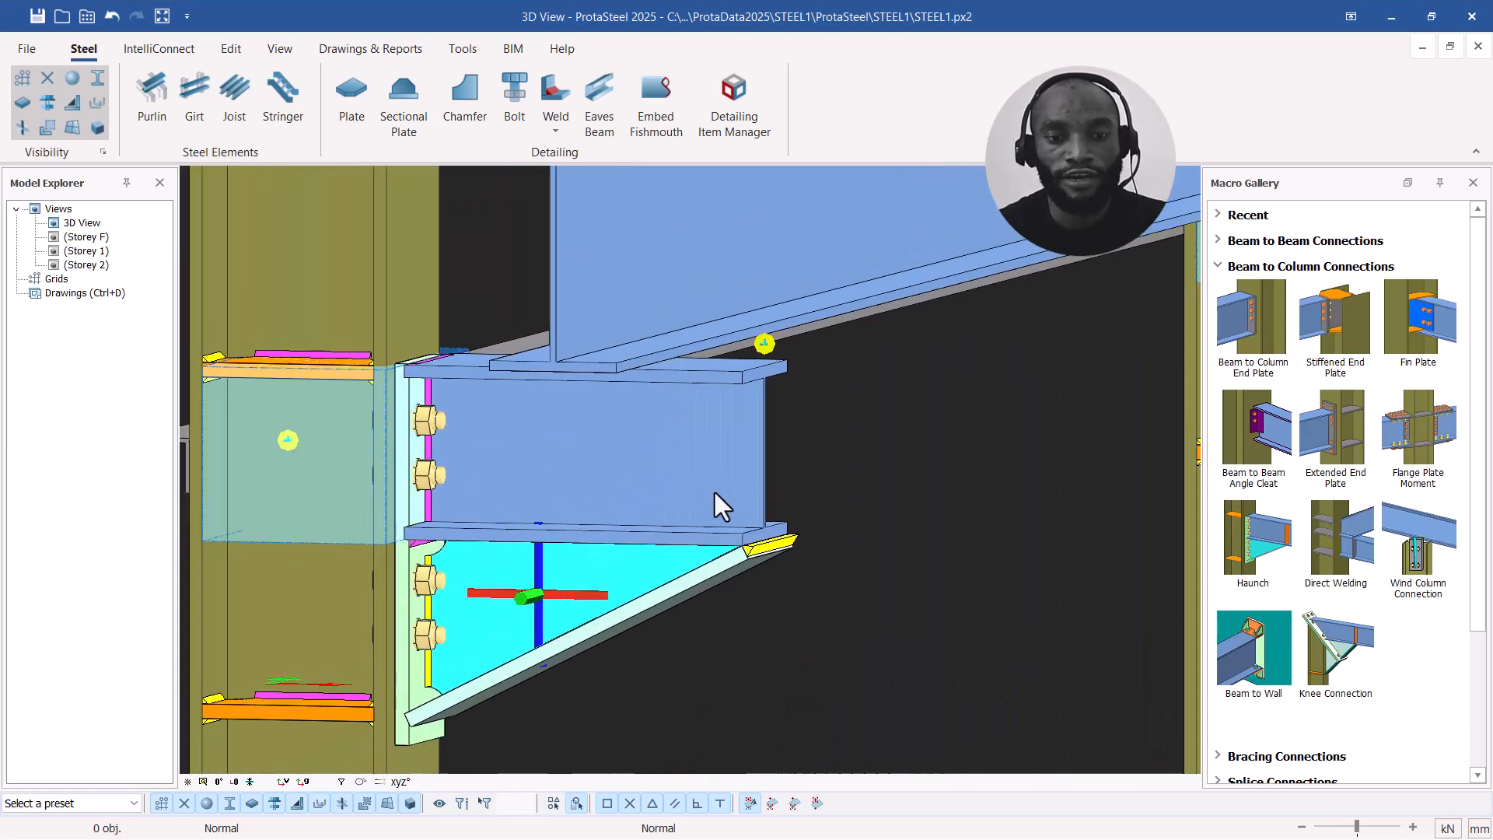
Step: Delete both stiffener plates at the free end of each of the five brackets along the opposite crane beam
{"action": "left_click", "coordinate": [706, 509]}
{"action": "middle_click_drag", "start_coordinate": [705, 509], "coordinate": [528, 525]}
{"action": "scroll", "coordinate": [536, 526], "scroll_direction": "down", "scroll_amount": 3}
{"action": "middle_click_drag", "start_coordinate": [972, 460], "coordinate": [426, 578]}
{"action": "scroll", "coordinate": [786, 513], "scroll_direction": "up", "scroll_amount": 5}
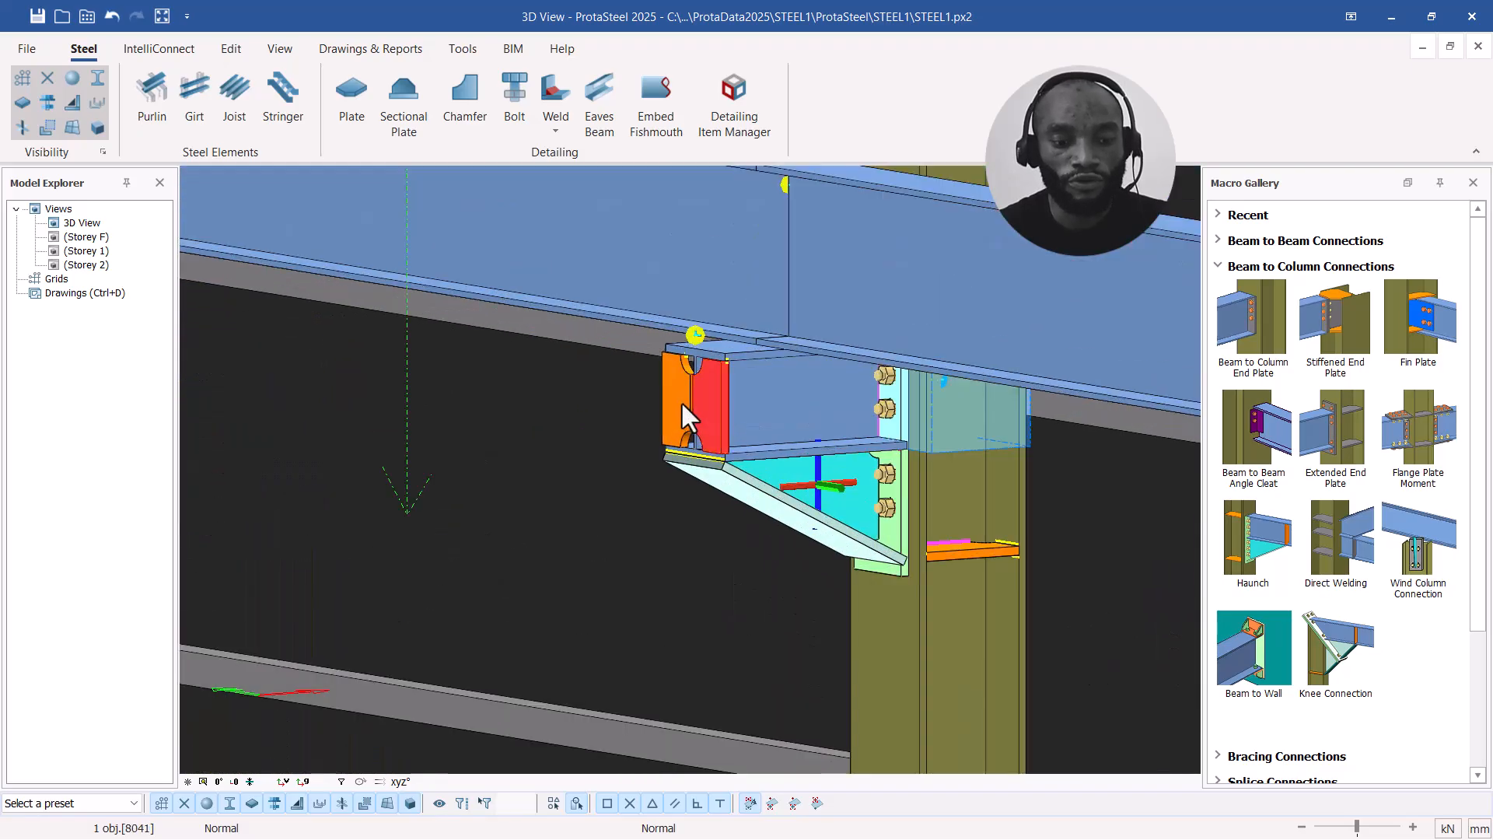
{"action": "scroll", "coordinate": [680, 399], "scroll_direction": "down", "scroll_amount": 5}
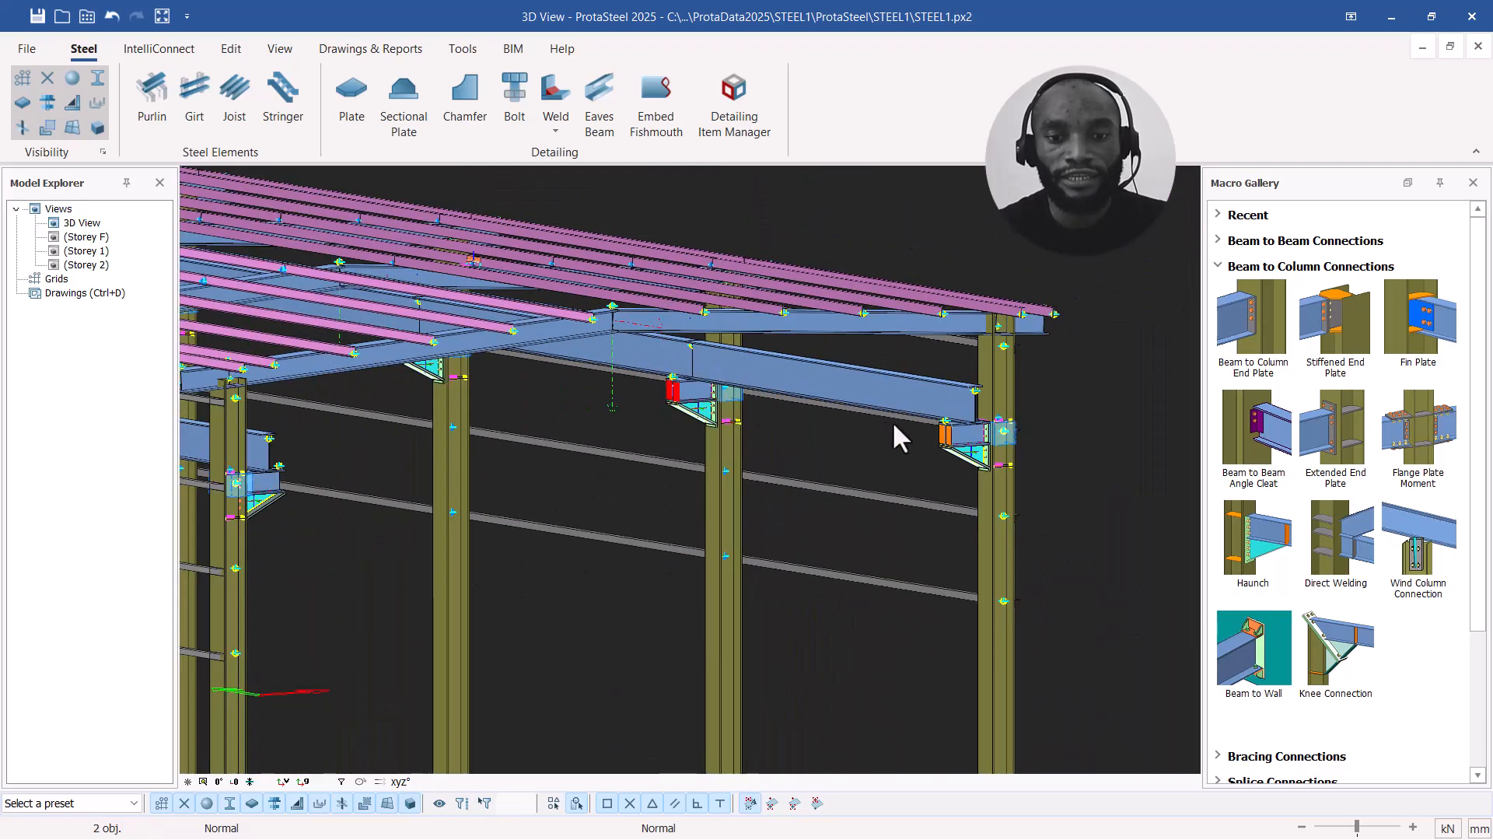
{"action": "scroll", "coordinate": [887, 418], "scroll_direction": "up", "scroll_amount": 3}
{"action": "scroll", "coordinate": [931, 417], "scroll_direction": "up", "scroll_amount": 3}
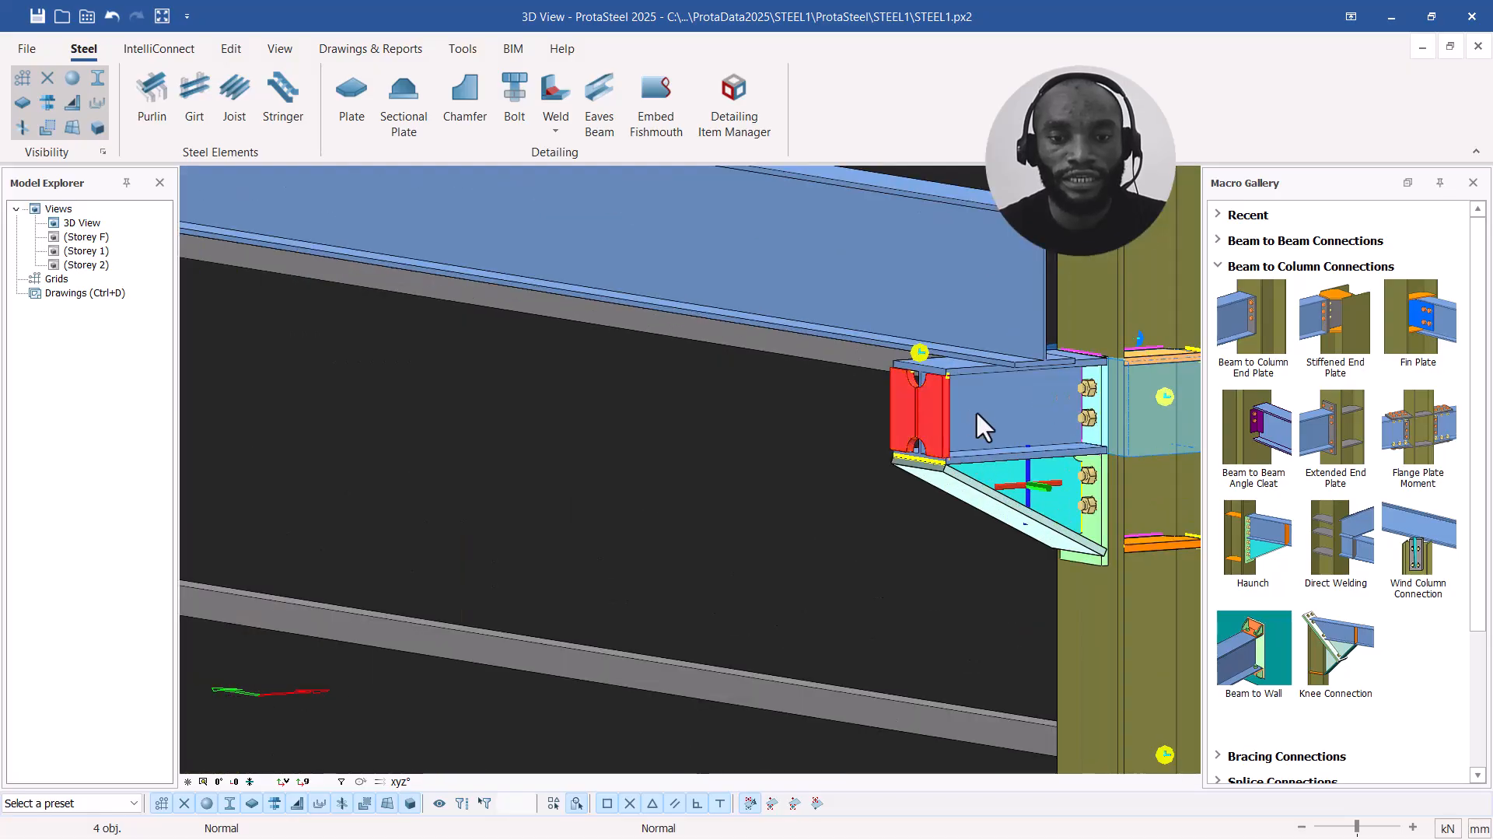
{"action": "scroll", "coordinate": [974, 408], "scroll_direction": "down", "scroll_amount": 6}
{"action": "scroll", "coordinate": [377, 308], "scroll_direction": "up", "scroll_amount": 2}
{"action": "scroll", "coordinate": [520, 367], "scroll_direction": "down", "scroll_amount": 5}
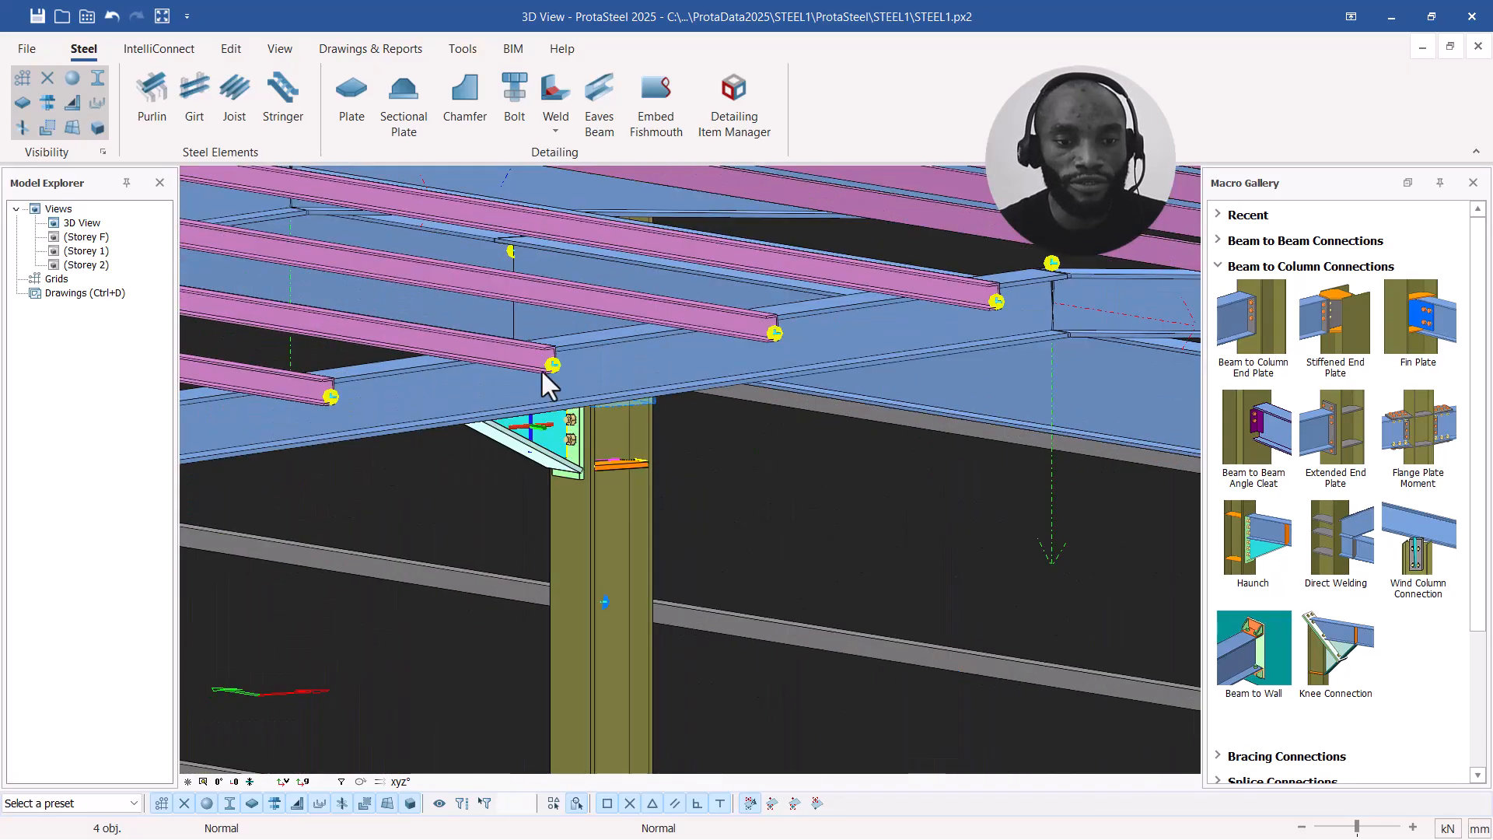
{"action": "scroll", "coordinate": [633, 454], "scroll_direction": "up", "scroll_amount": 3}
{"action": "middle_click_drag", "start_coordinate": [627, 451], "coordinate": [740, 492]}
{"action": "scroll", "coordinate": [739, 492], "scroll_direction": "up", "scroll_amount": 4}
{"action": "scroll", "coordinate": [803, 464], "scroll_direction": "up", "scroll_amount": 2}
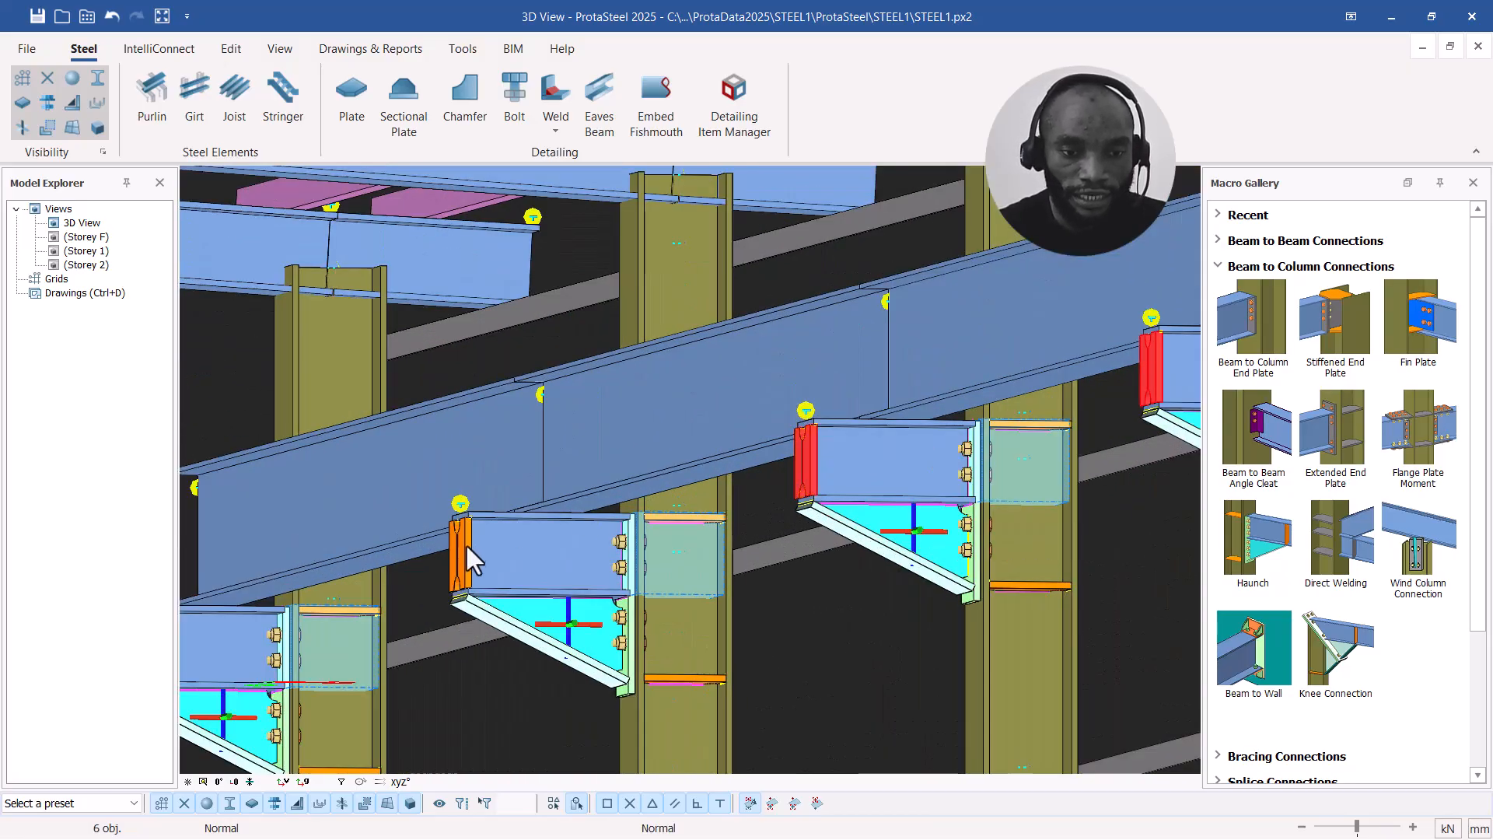
{"action": "scroll", "coordinate": [618, 532], "scroll_direction": "down", "scroll_amount": 3}
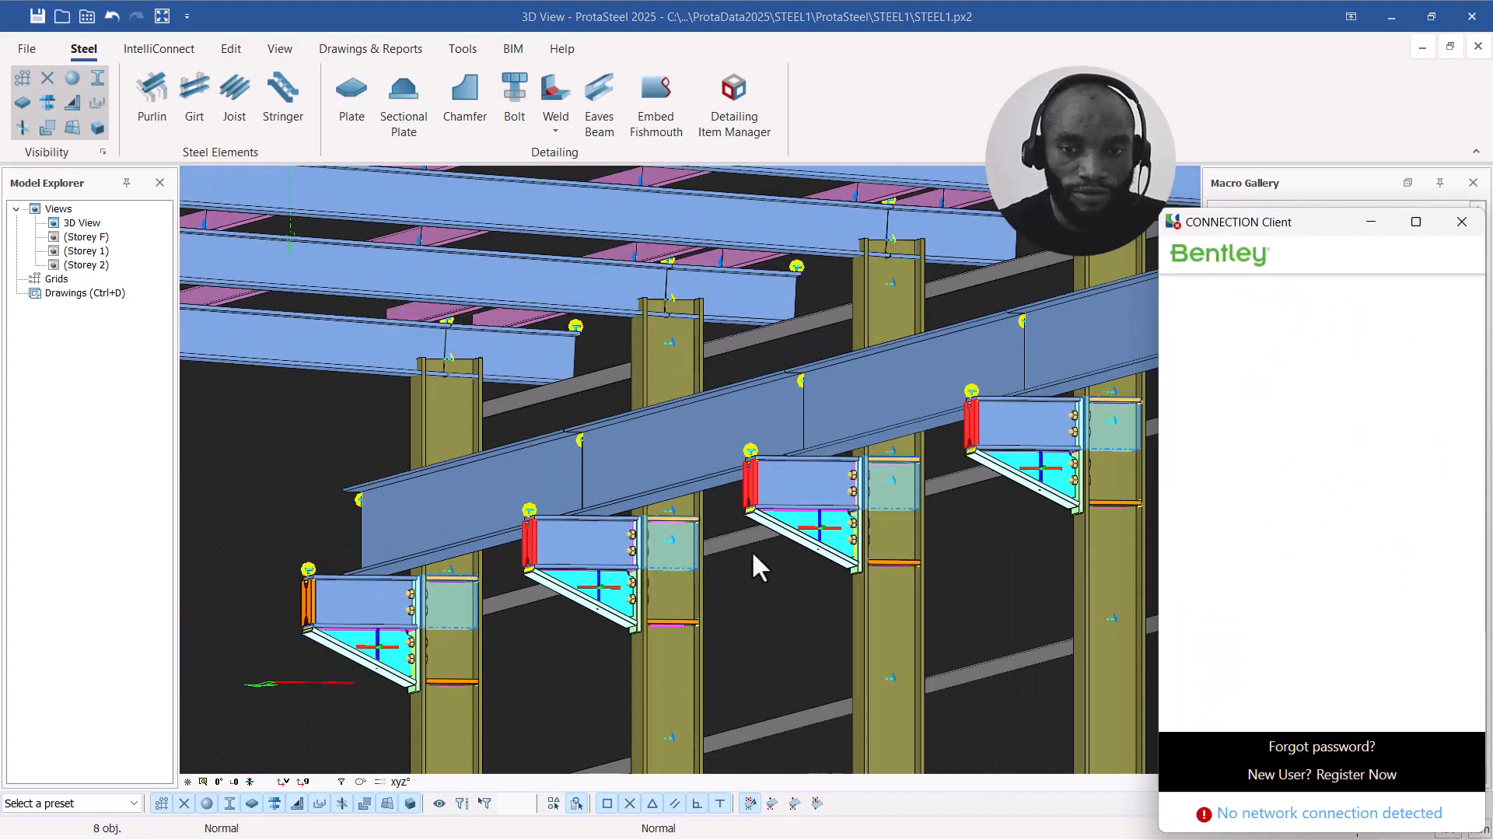
{"action": "left_click", "coordinate": [1462, 221]}
{"action": "scroll", "coordinate": [300, 600], "scroll_direction": "up", "scroll_amount": 4}
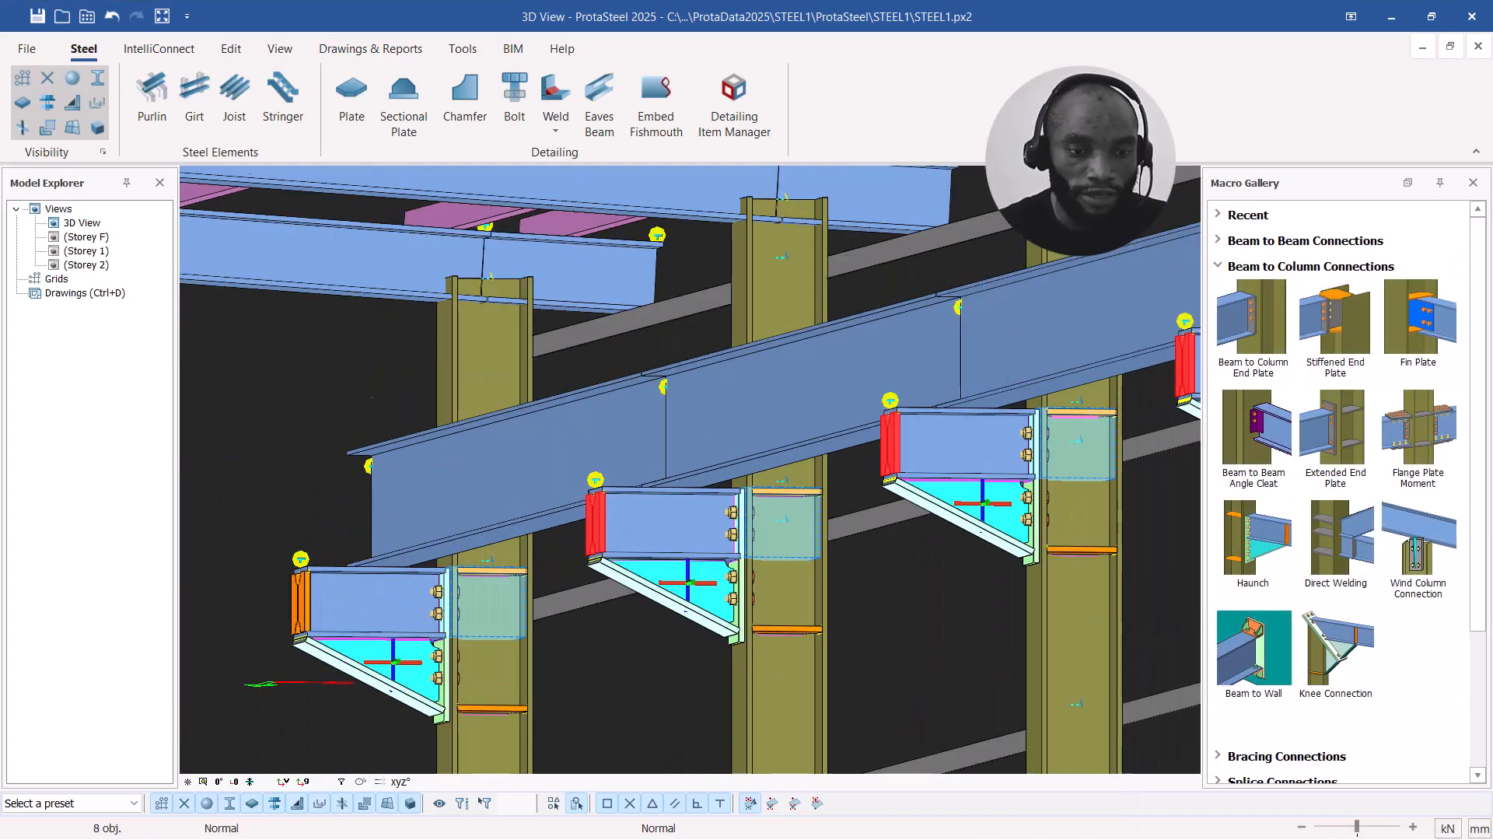
{"action": "left_click", "coordinate": [299, 600]}
{"action": "left_click", "coordinate": [272, 609]}
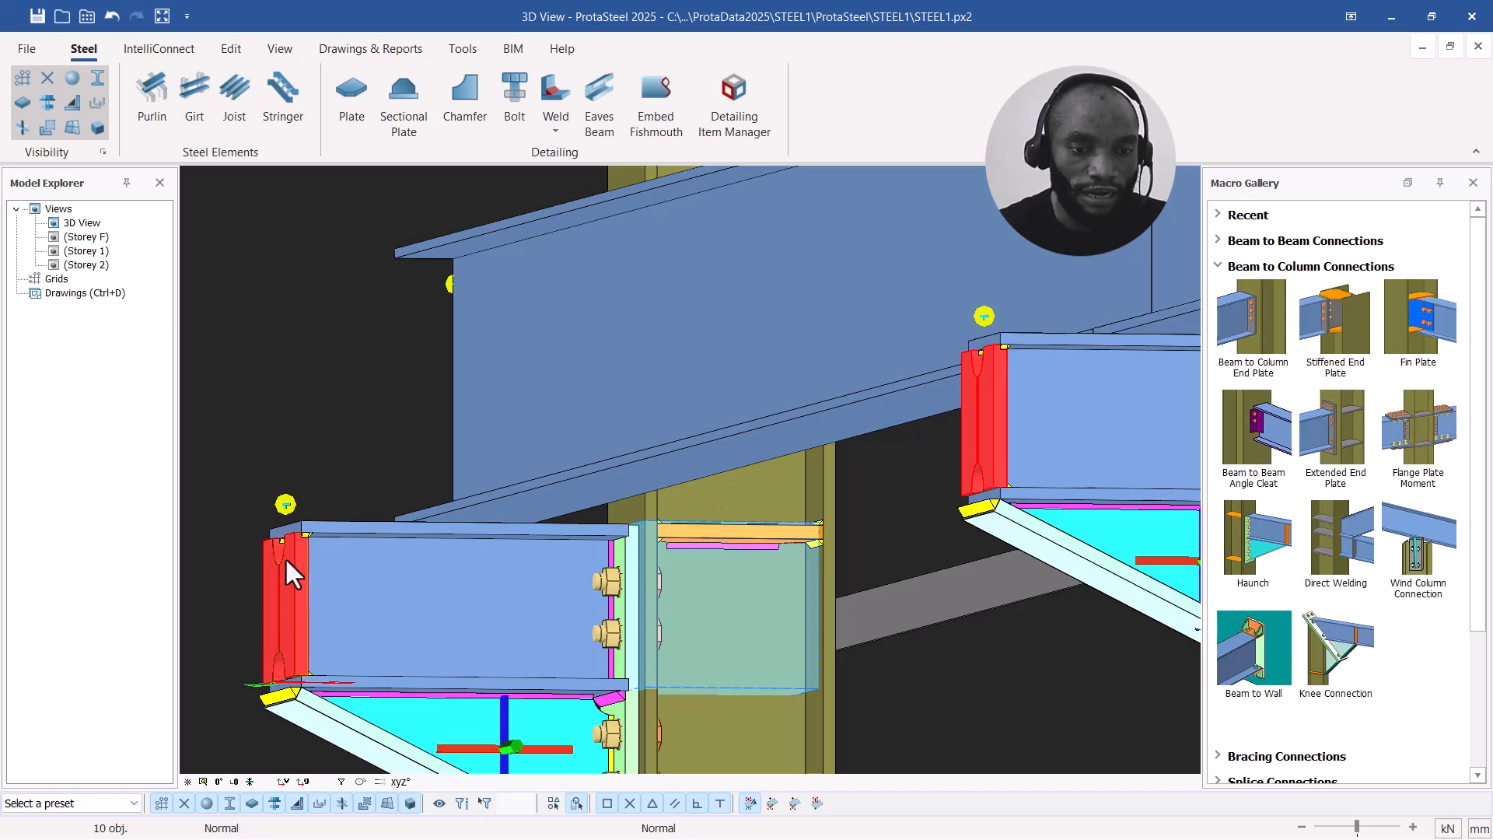
{"action": "right_click", "coordinate": [328, 361]}
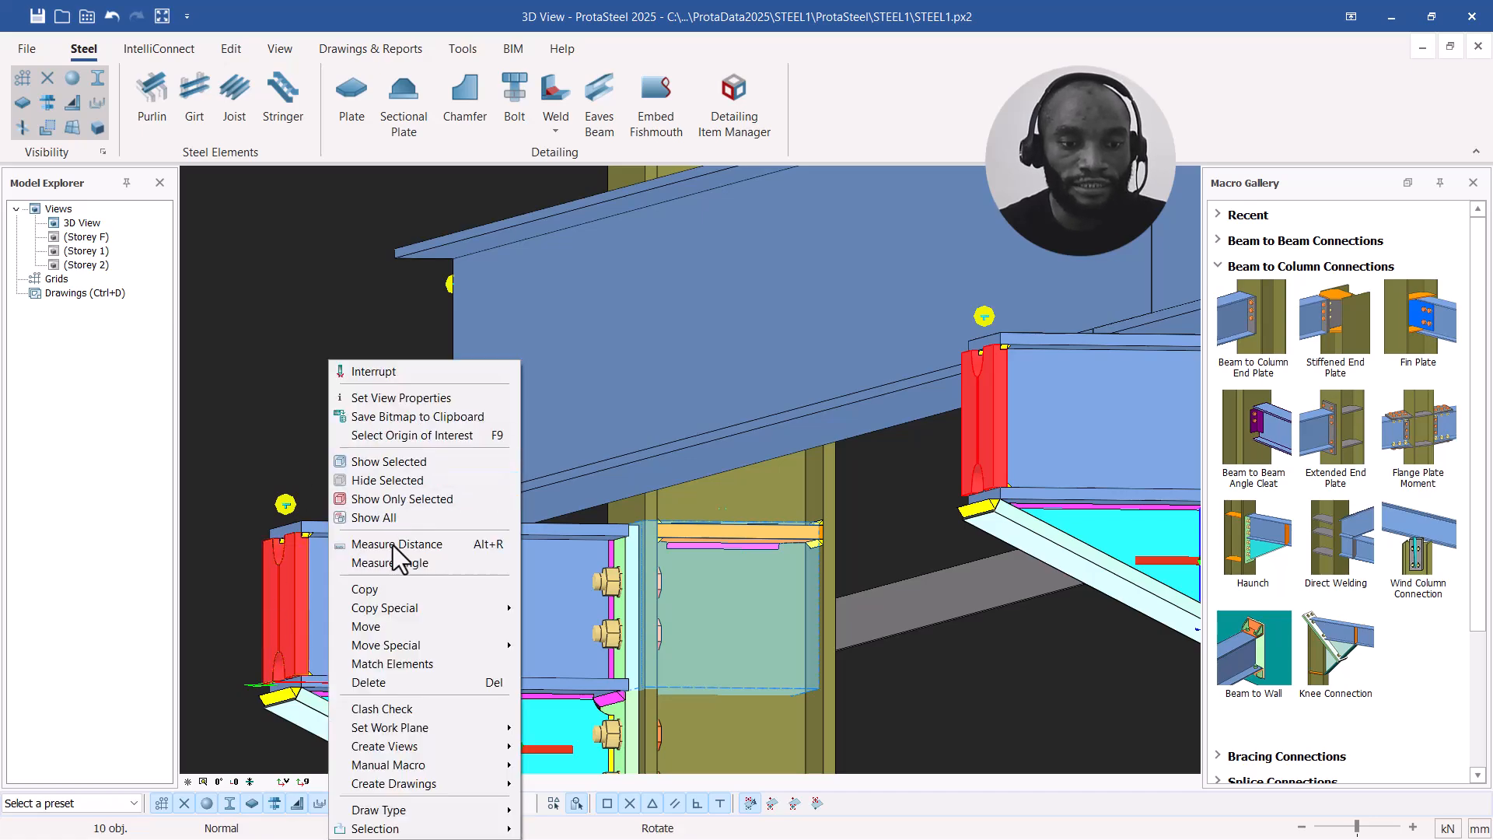
{"action": "left_click", "coordinate": [384, 683]}
{"action": "left_click", "coordinate": [671, 492]}
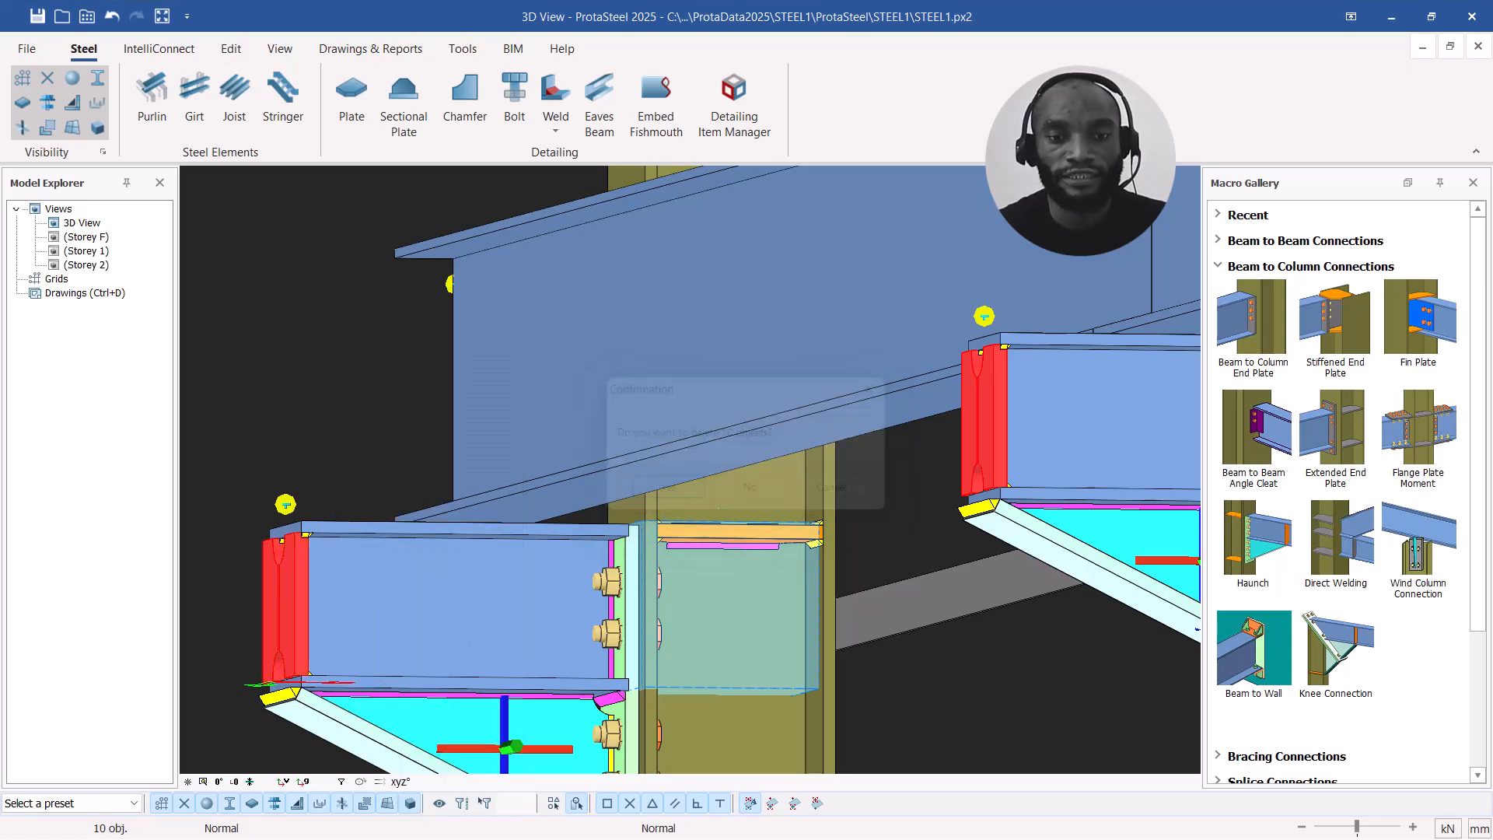
{"action": "scroll", "coordinate": [810, 447], "scroll_direction": "down", "scroll_amount": 10}
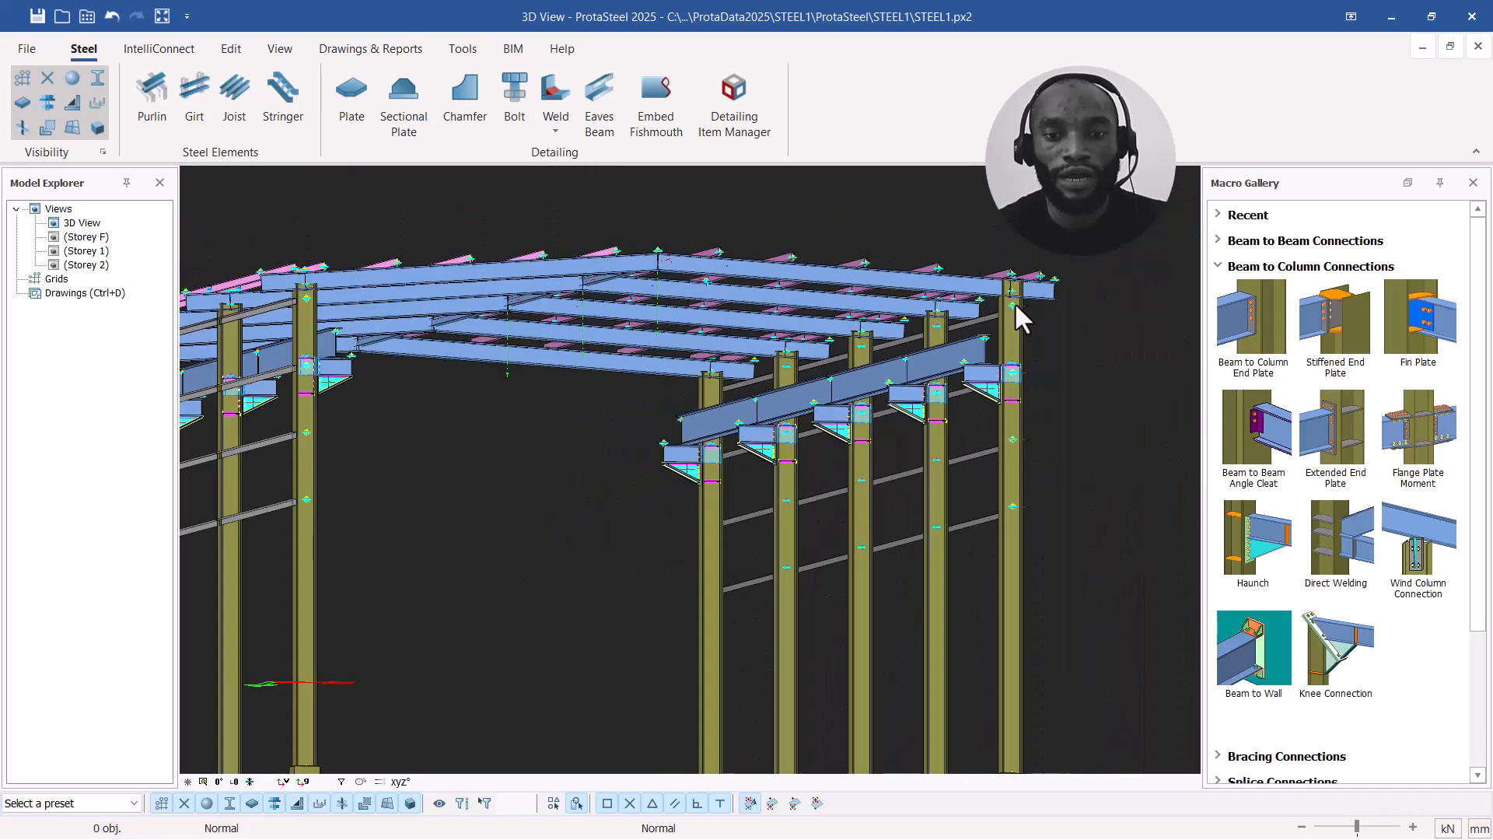
Step: Examine the joint between the front frame's roof rafter and its column above the crane beam
{"action": "scroll", "coordinate": [1015, 305], "scroll_direction": "up", "scroll_amount": 5}
{"action": "scroll", "coordinate": [858, 333], "scroll_direction": "up", "scroll_amount": 3}
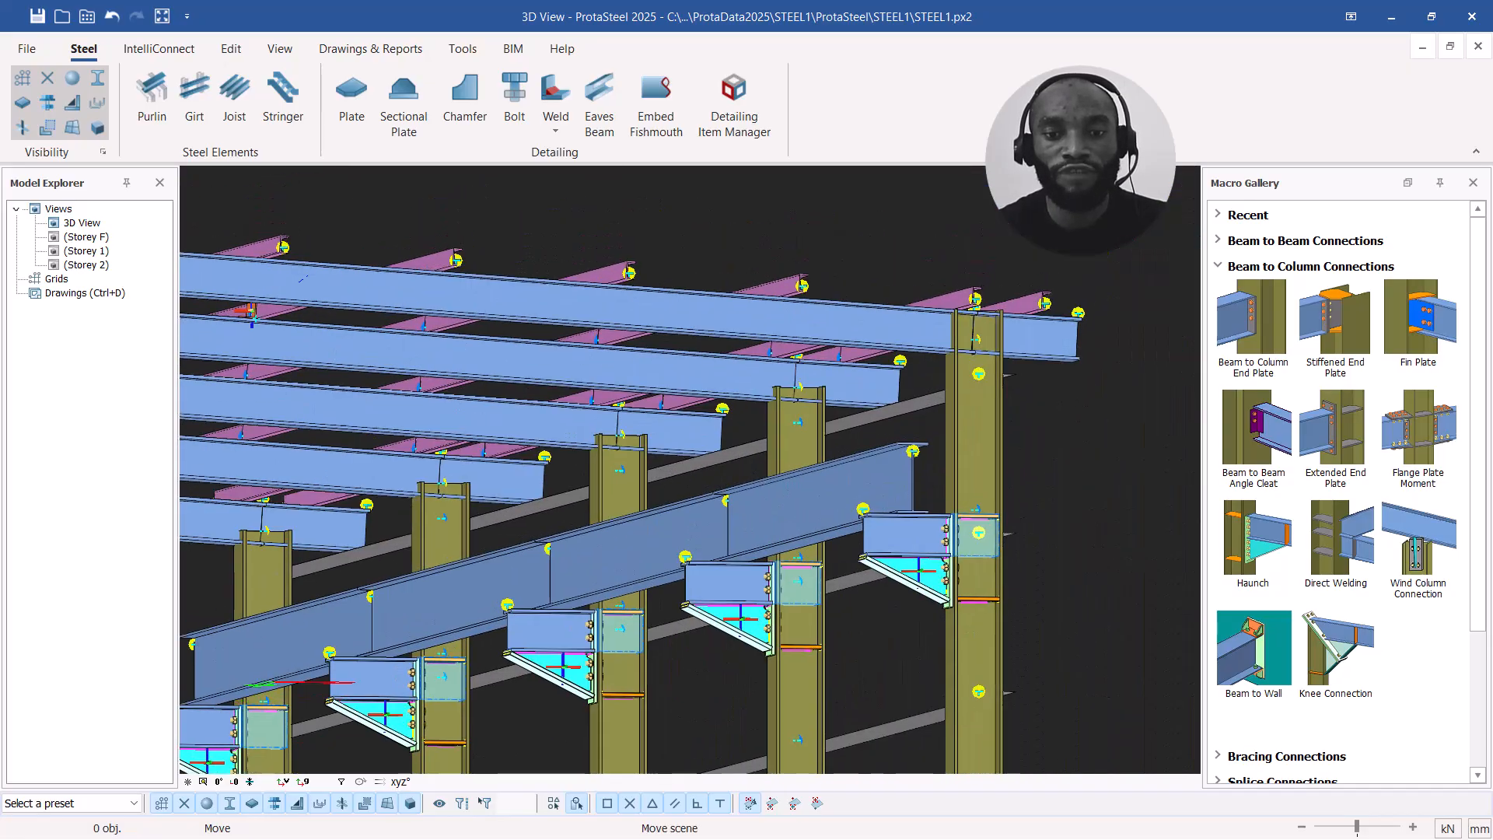
{"action": "left_click", "coordinate": [915, 343]}
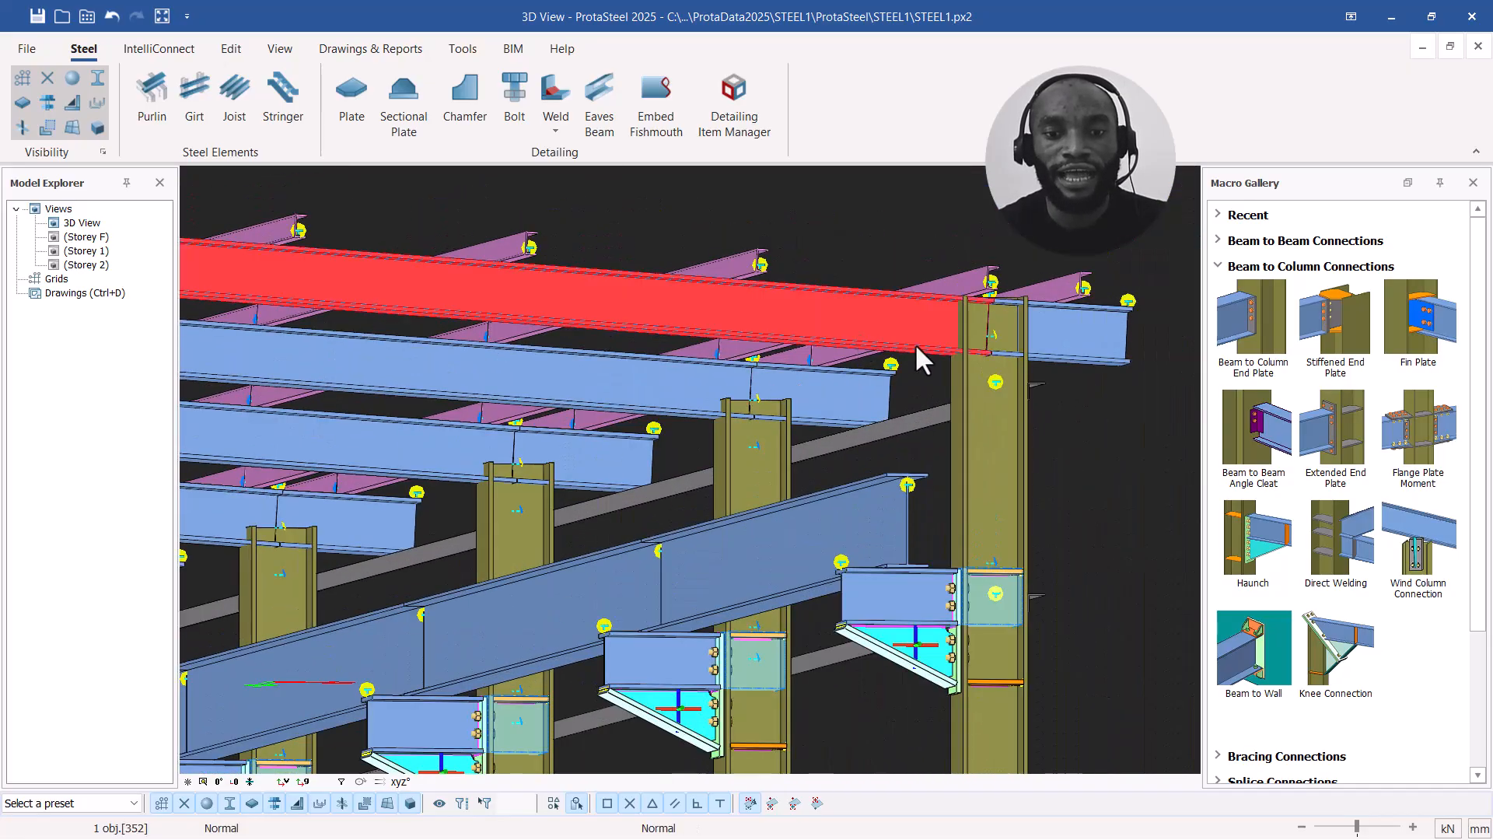
{"action": "left_click", "coordinate": [971, 440]}
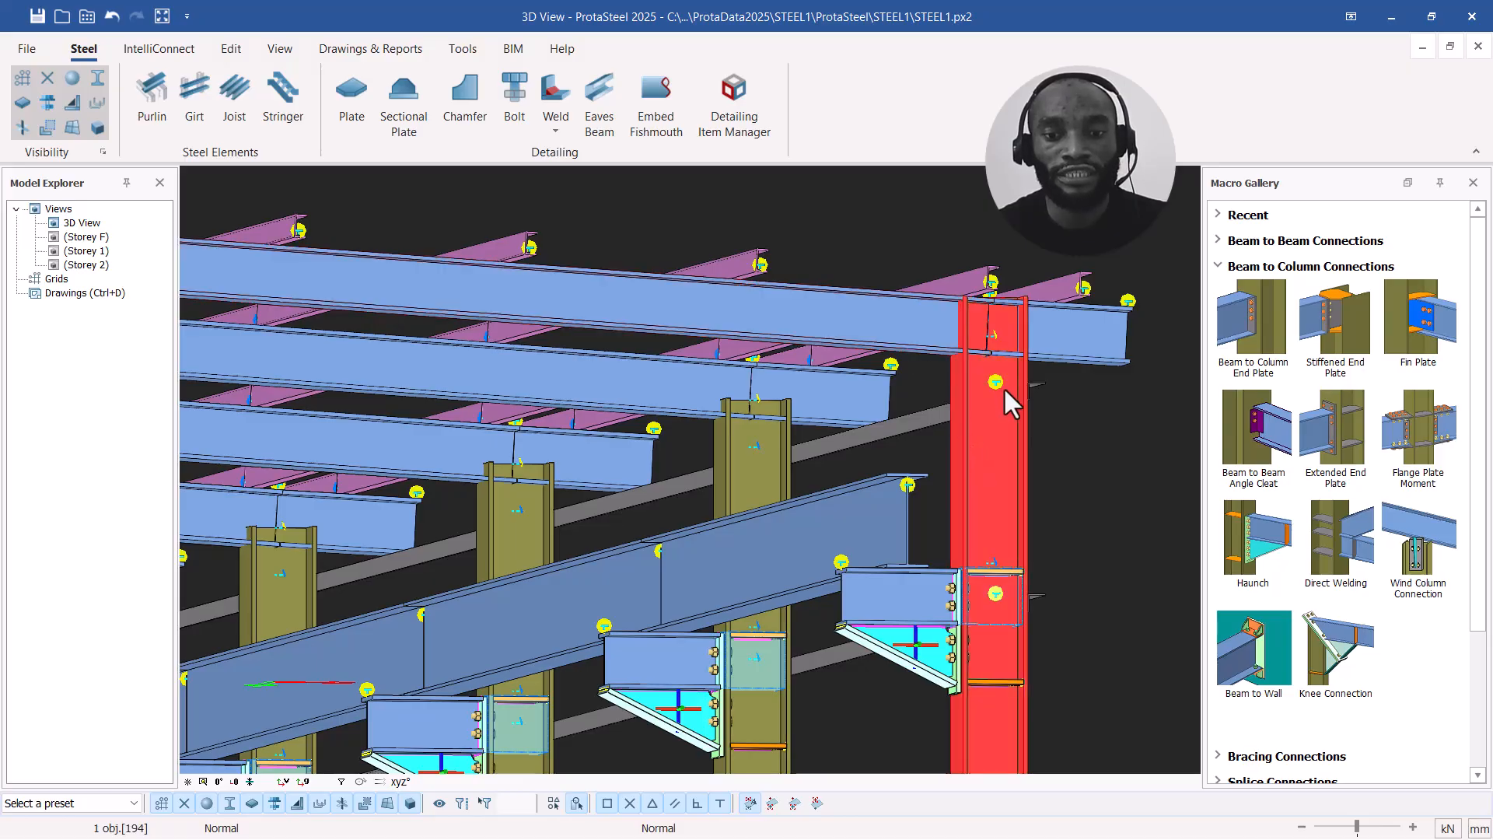
{"action": "scroll", "coordinate": [1004, 384], "scroll_direction": "up", "scroll_amount": 2}
{"action": "scroll", "coordinate": [810, 347], "scroll_direction": "down", "scroll_amount": 1}
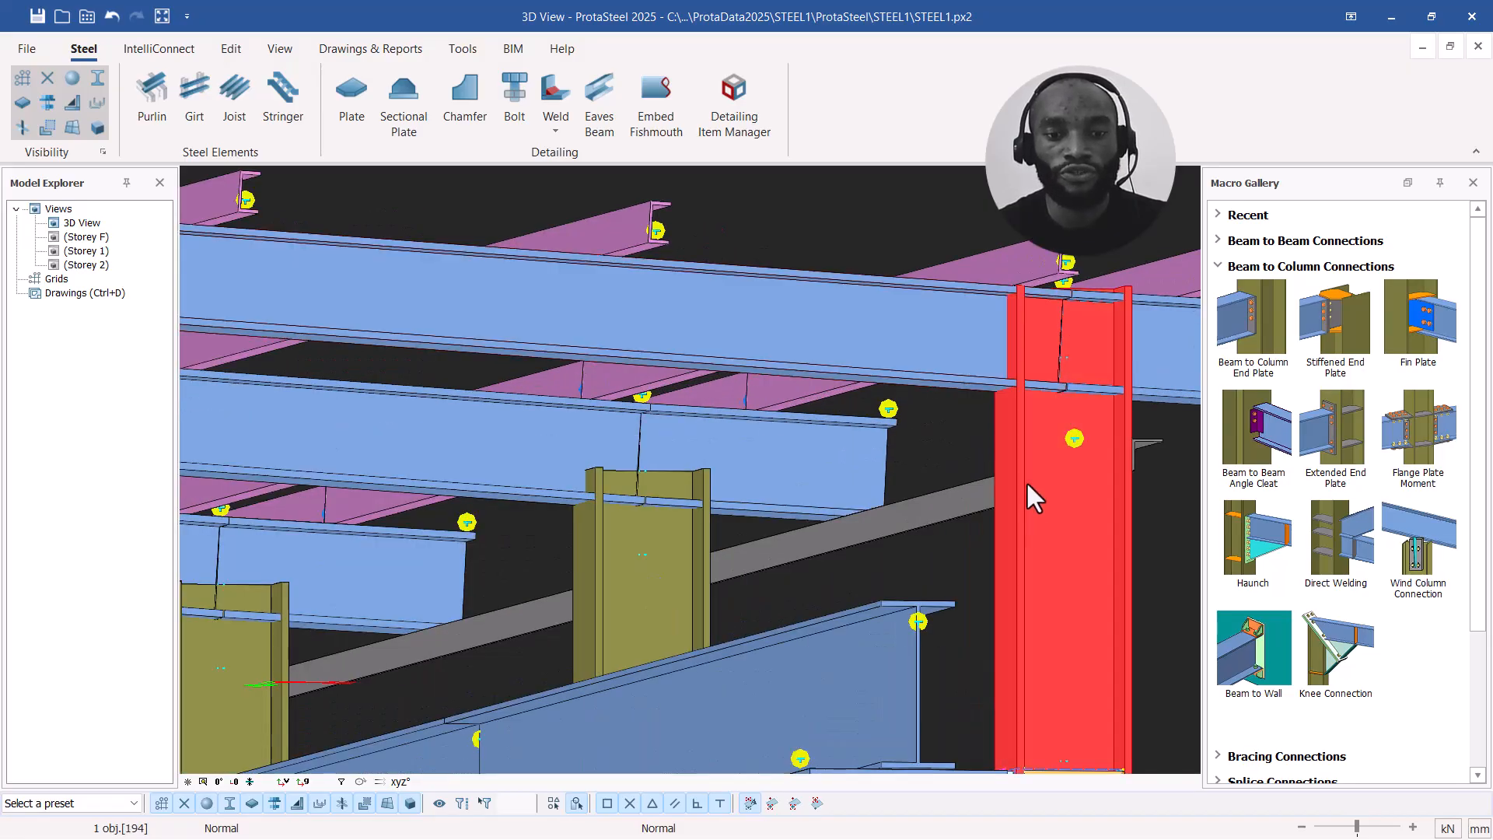
{"action": "scroll", "coordinate": [1025, 487], "scroll_direction": "down", "scroll_amount": 2}
{"action": "scroll", "coordinate": [871, 507], "scroll_direction": "down", "scroll_amount": 2}
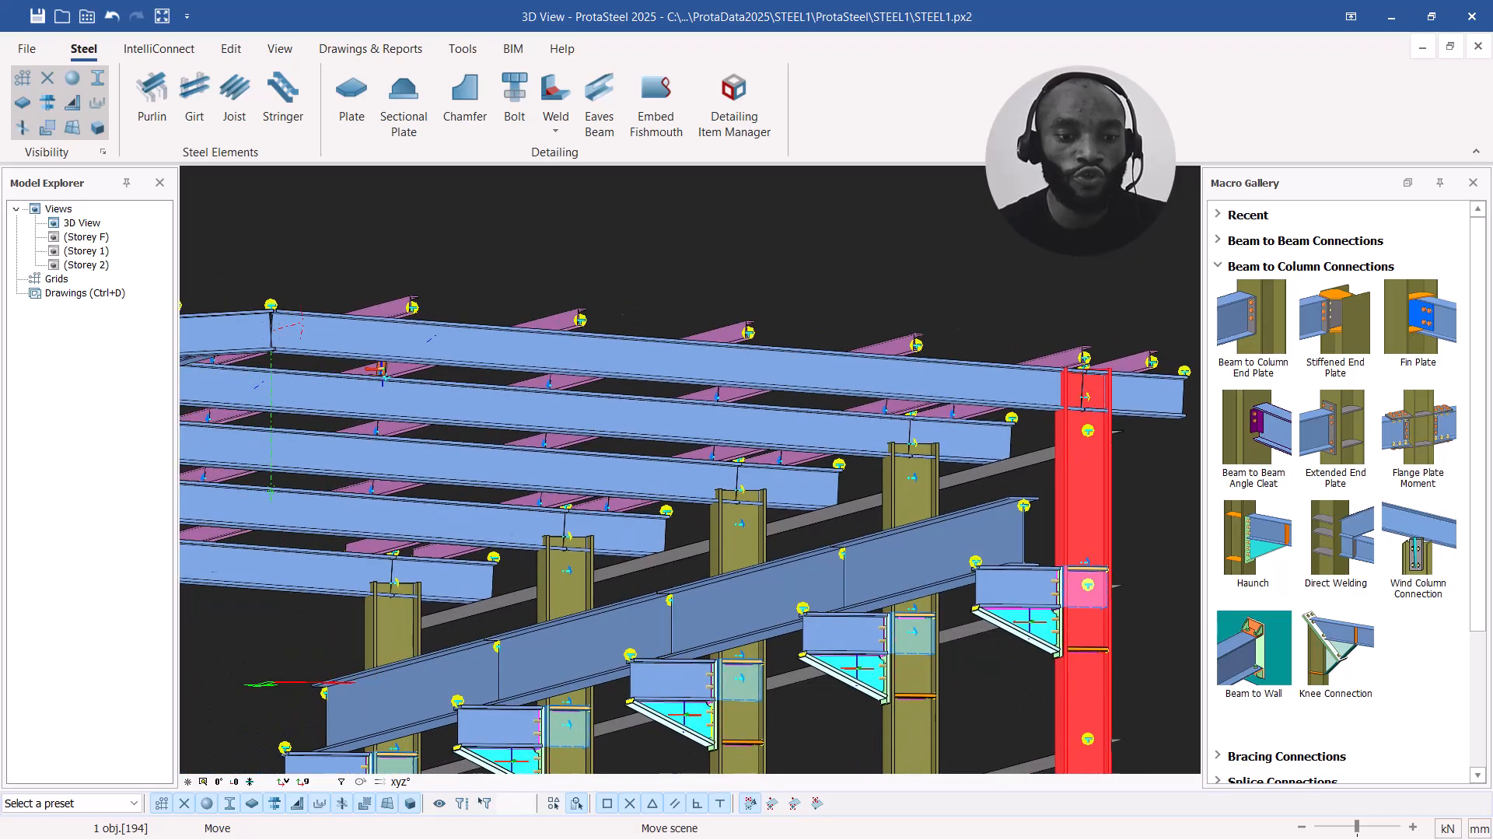
{"action": "scroll", "coordinate": [735, 524], "scroll_direction": "down", "scroll_amount": 1}
{"action": "scroll", "coordinate": [1117, 435], "scroll_direction": "up", "scroll_amount": 1}
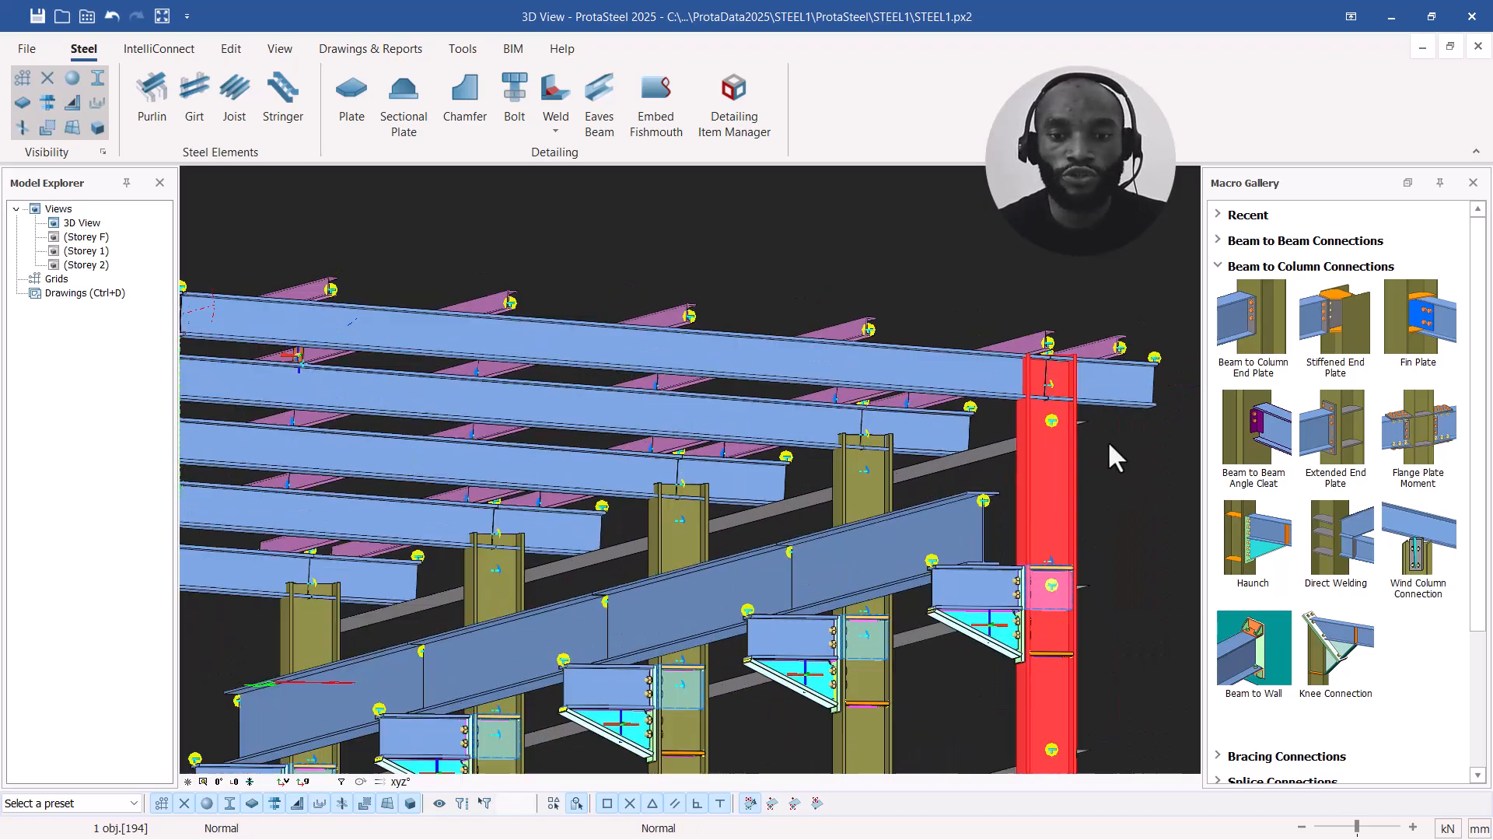
Step: Add the Haunch connection between the front frame's column and its roof rafter
{"action": "left_click", "coordinate": [1042, 398]}
{"action": "left_click", "coordinate": [1224, 545]}
{"action": "scroll", "coordinate": [1081, 498], "scroll_direction": "up", "scroll_amount": 1}
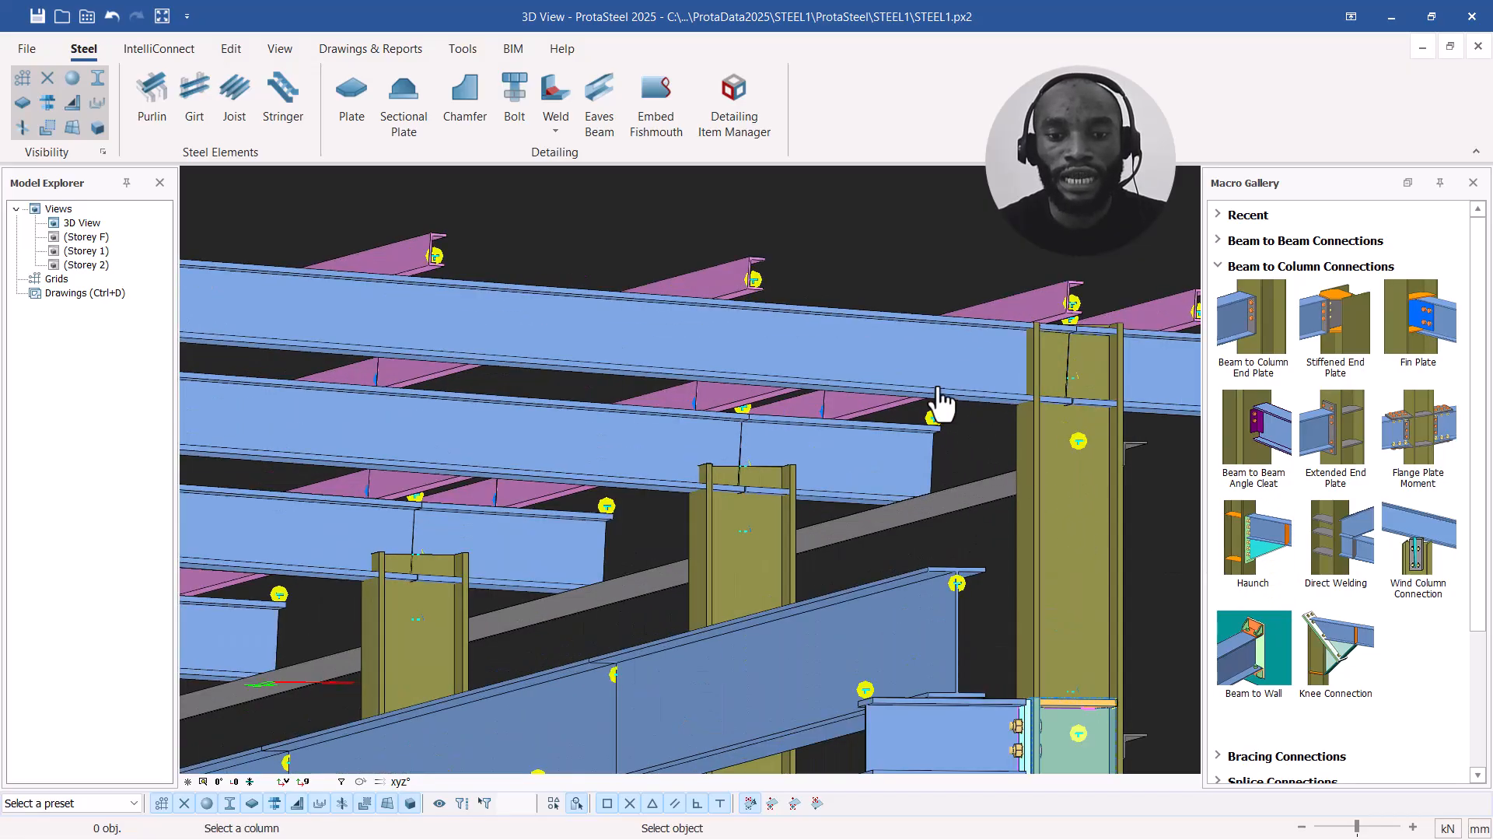
{"action": "left_click", "coordinate": [1050, 458]}
{"action": "left_click", "coordinate": [921, 374]}
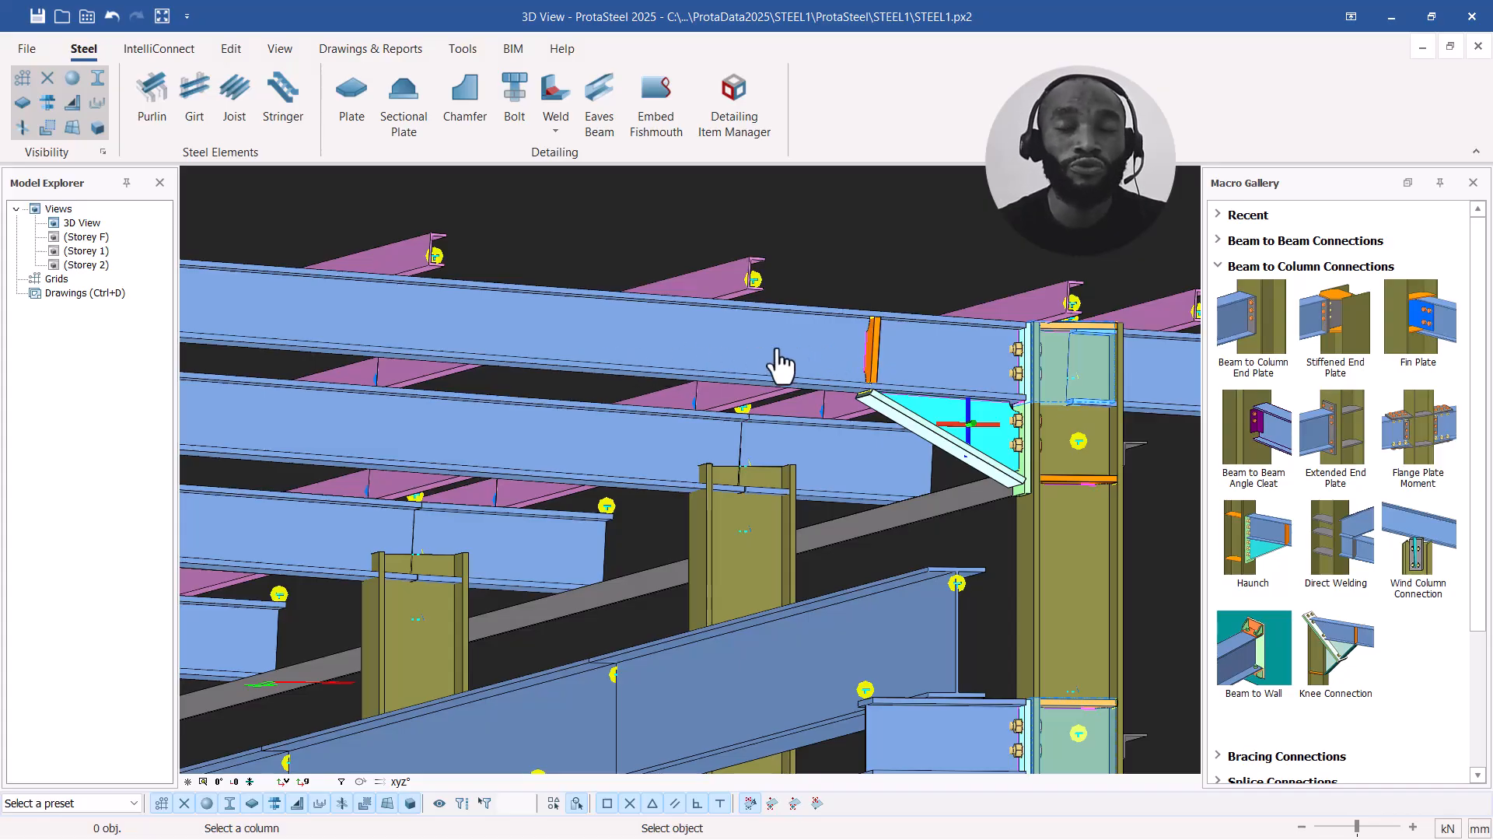
Step: Add the same Haunch connection between column and rafter on the second and third frames of this row
{"action": "scroll", "coordinate": [781, 361], "scroll_direction": "down", "scroll_amount": 1}
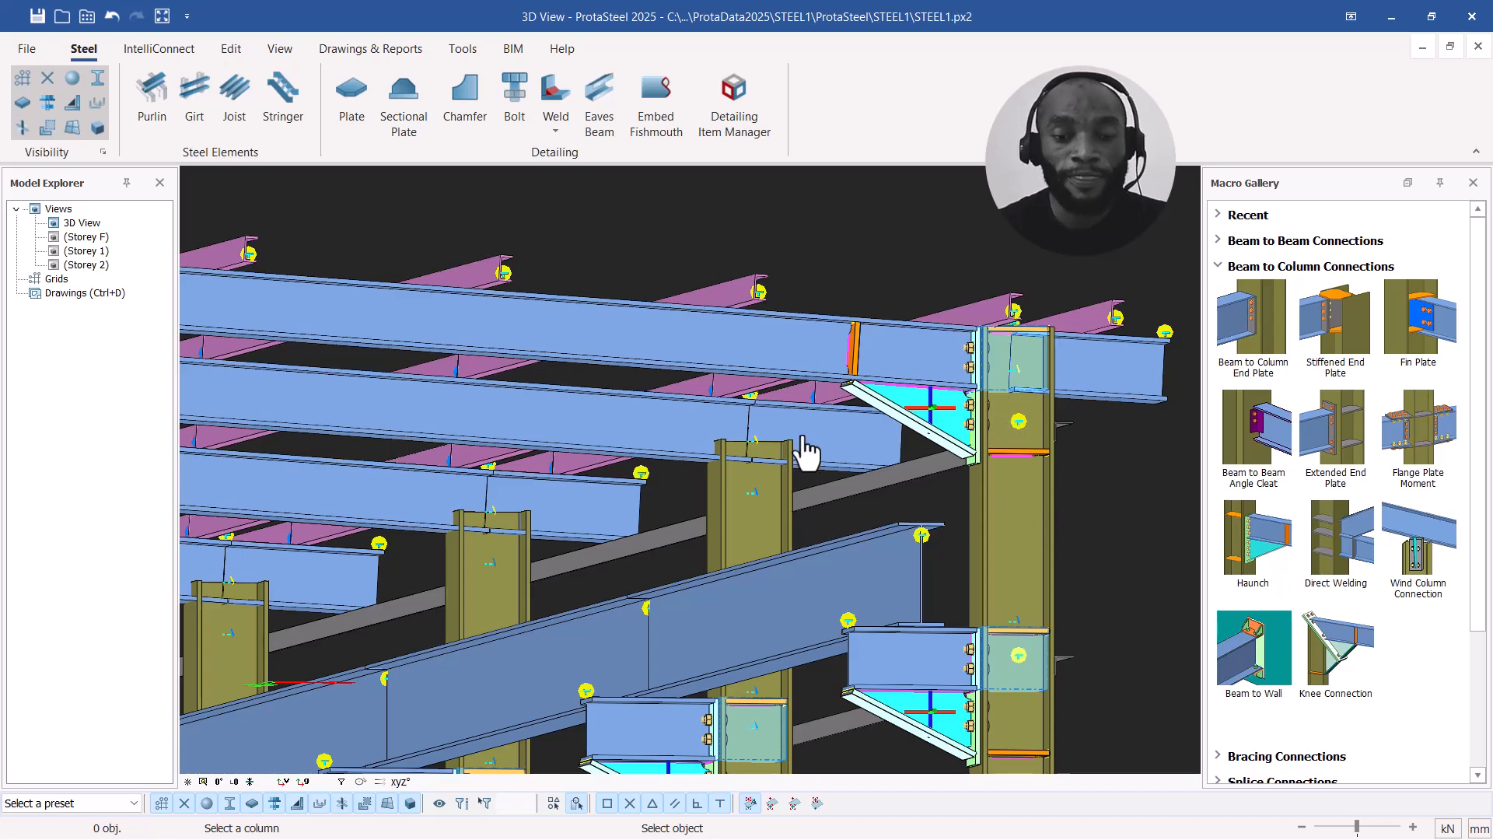
{"action": "scroll", "coordinate": [778, 467], "scroll_direction": "up", "scroll_amount": 1}
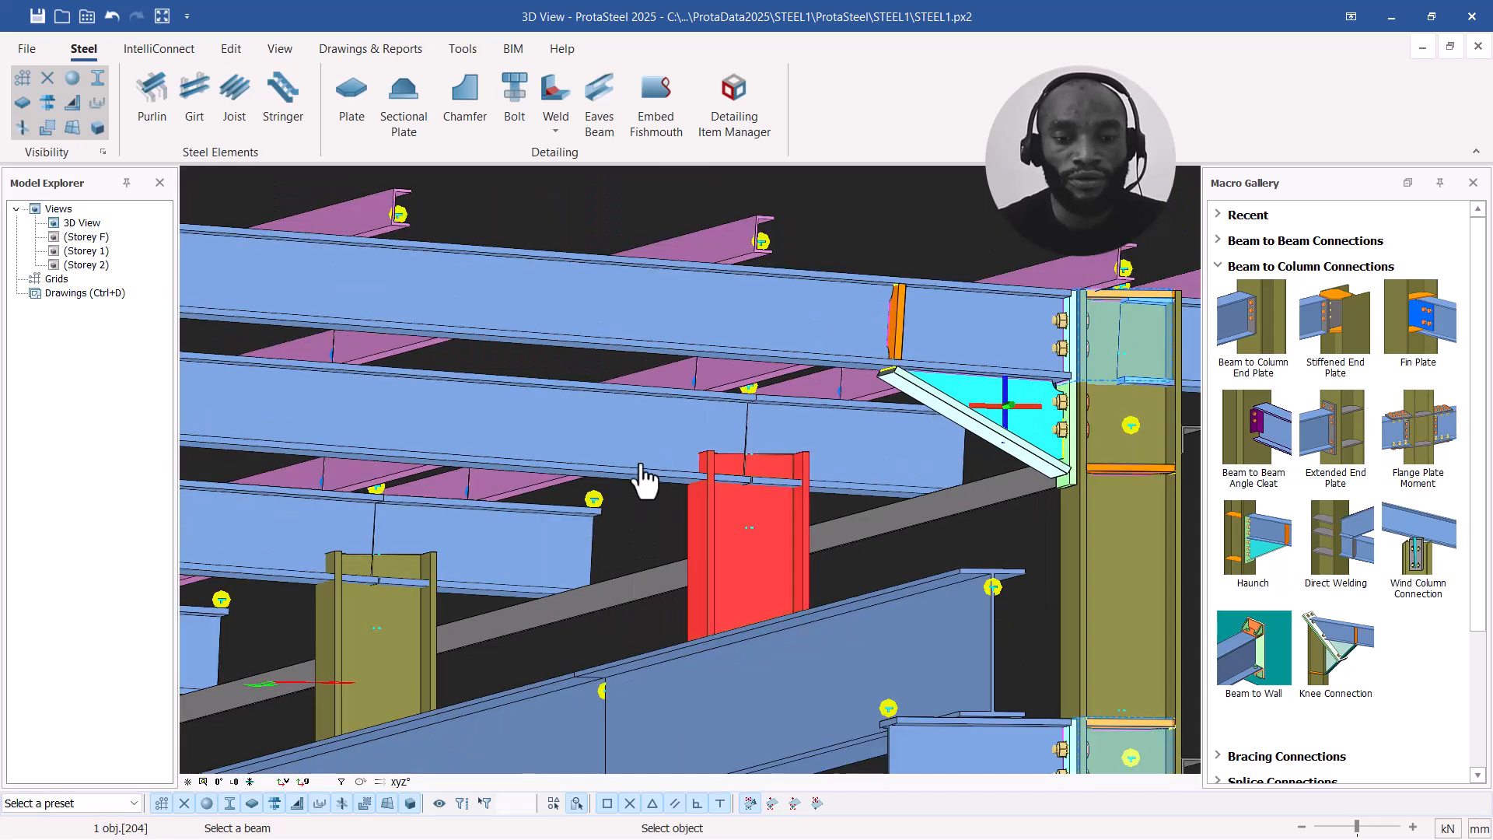
{"action": "left_click", "coordinate": [711, 490]}
{"action": "scroll", "coordinate": [817, 493], "scroll_direction": "down", "scroll_amount": 1}
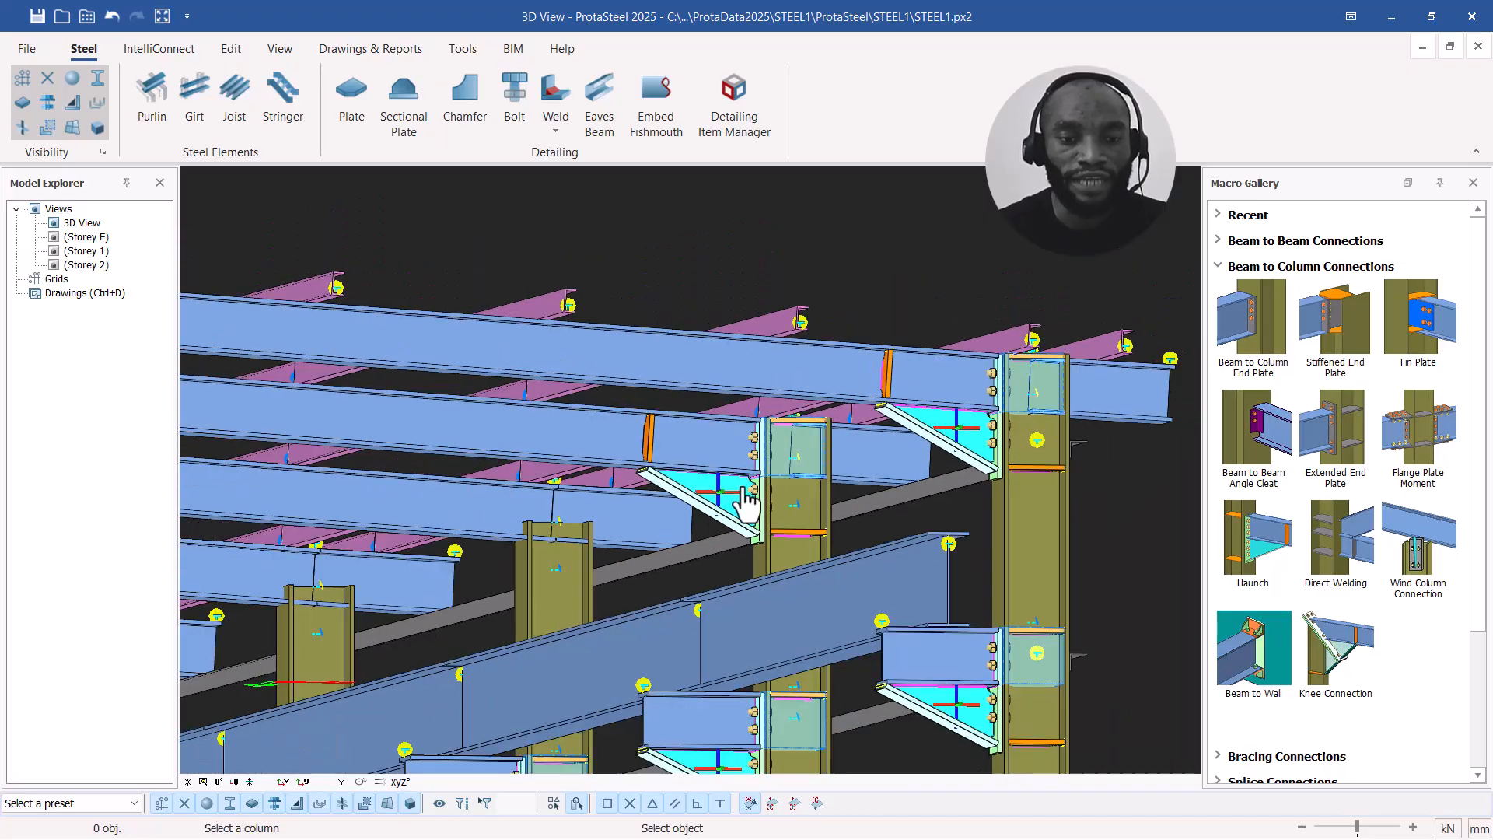
{"action": "scroll", "coordinate": [550, 640], "scroll_direction": "up", "scroll_amount": 2}
{"action": "left_click", "coordinate": [550, 622]}
{"action": "left_click", "coordinate": [404, 475]}
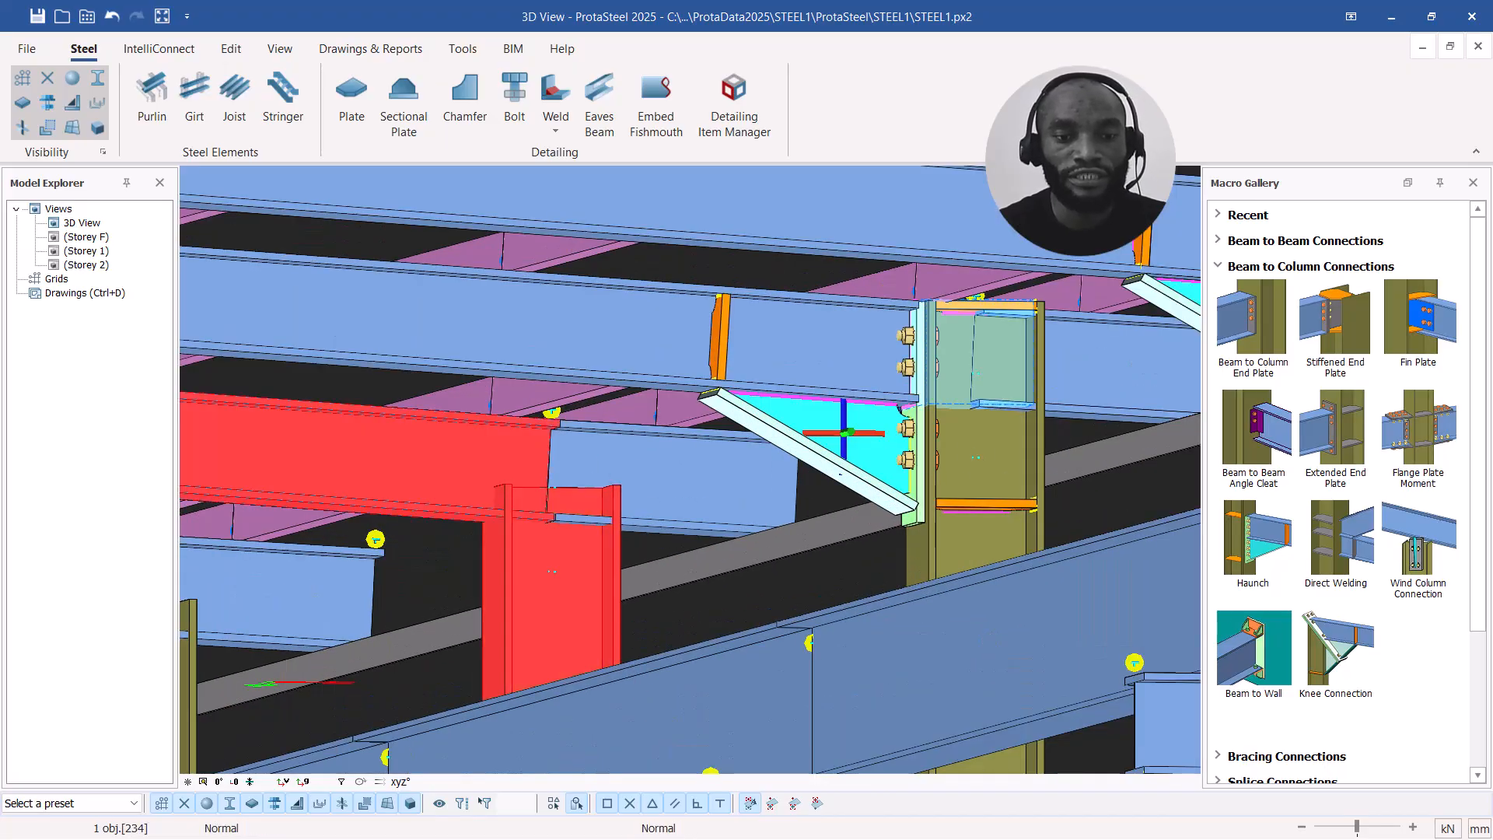
Step: Add Haunch connections between the columns and rafters of the fourth and fifth frames in this row
{"action": "scroll", "coordinate": [1089, 436], "scroll_direction": "down", "scroll_amount": 2}
{"action": "left_click", "coordinate": [1224, 381]}
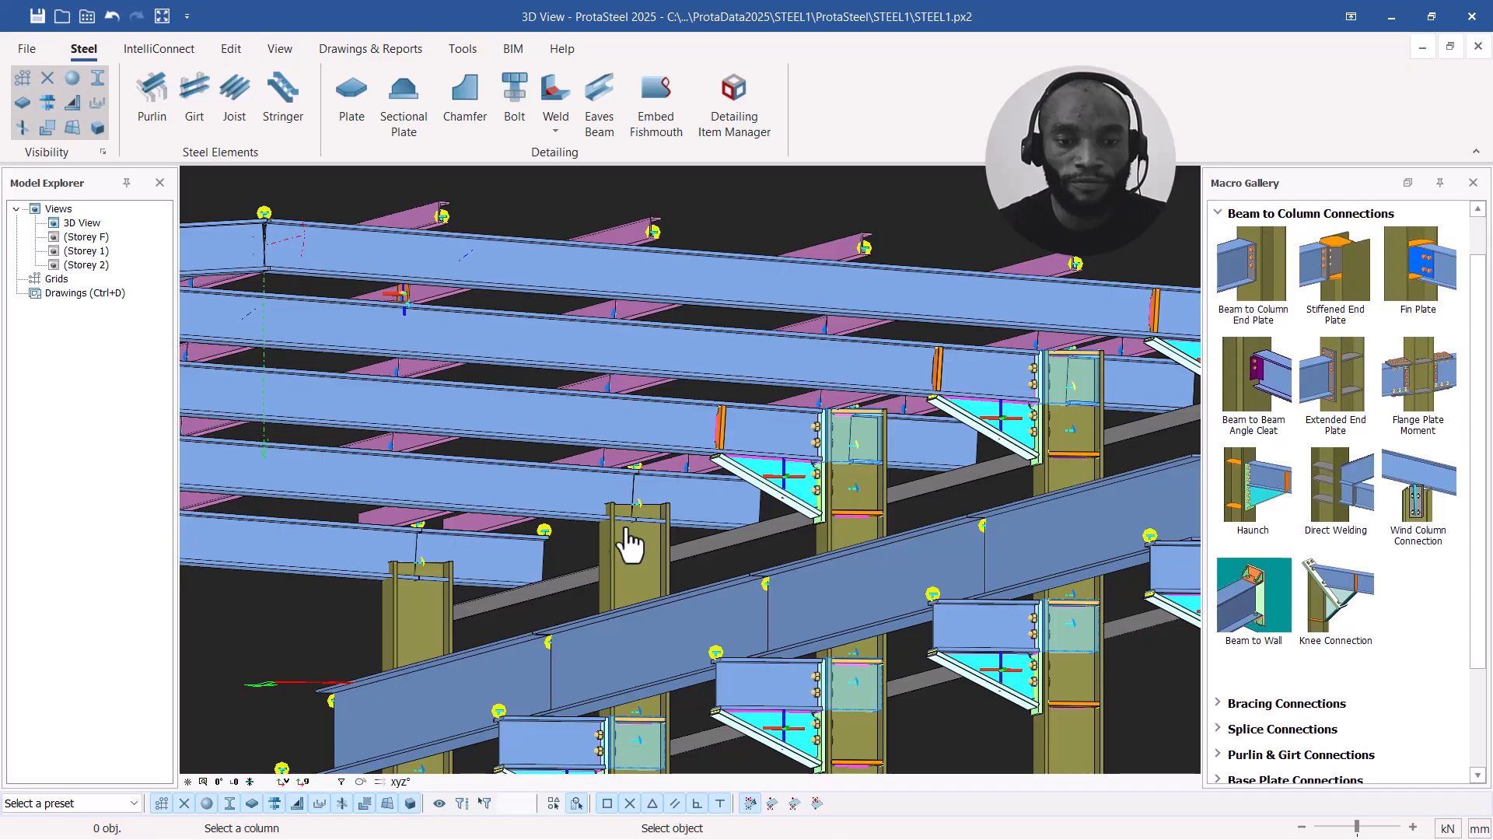
{"action": "scroll", "coordinate": [633, 534], "scroll_direction": "up", "scroll_amount": 3}
{"action": "left_click", "coordinate": [640, 599]}
{"action": "left_click", "coordinate": [512, 468]}
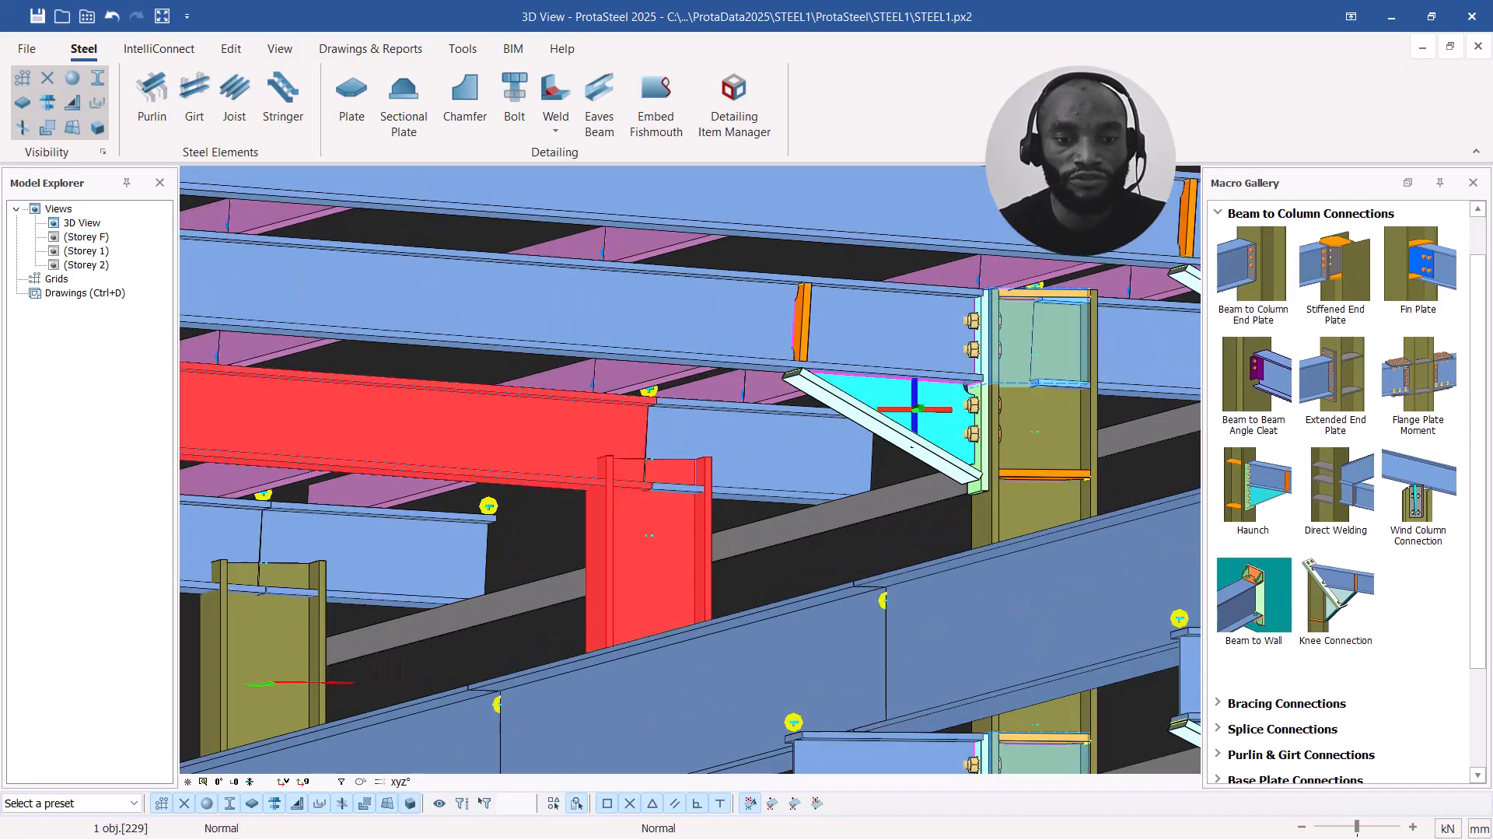
{"action": "scroll", "coordinate": [455, 630], "scroll_direction": "down", "scroll_amount": 2}
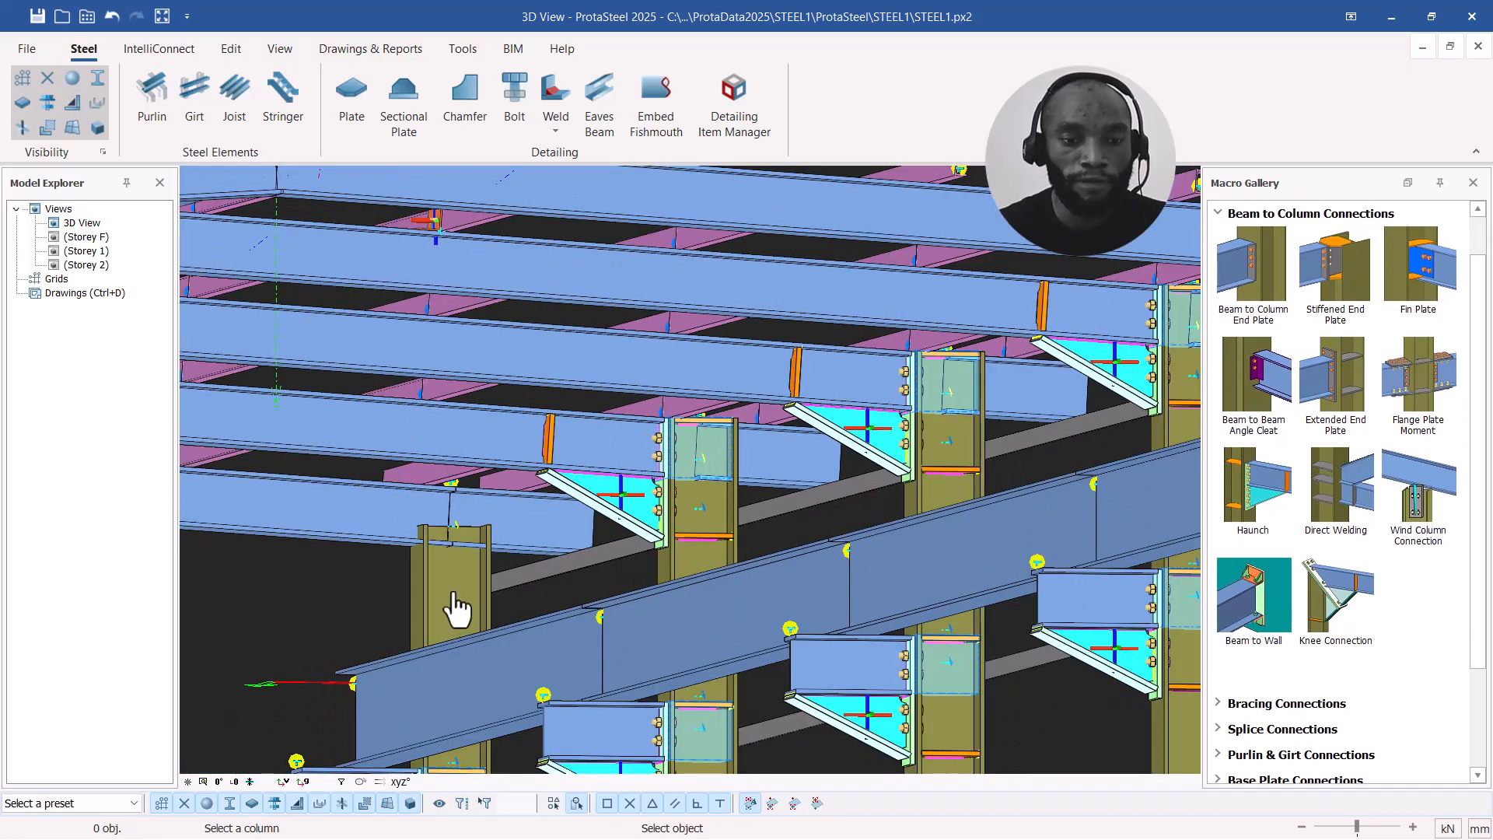
{"action": "left_click", "coordinate": [456, 609]}
{"action": "left_click", "coordinate": [567, 507]}
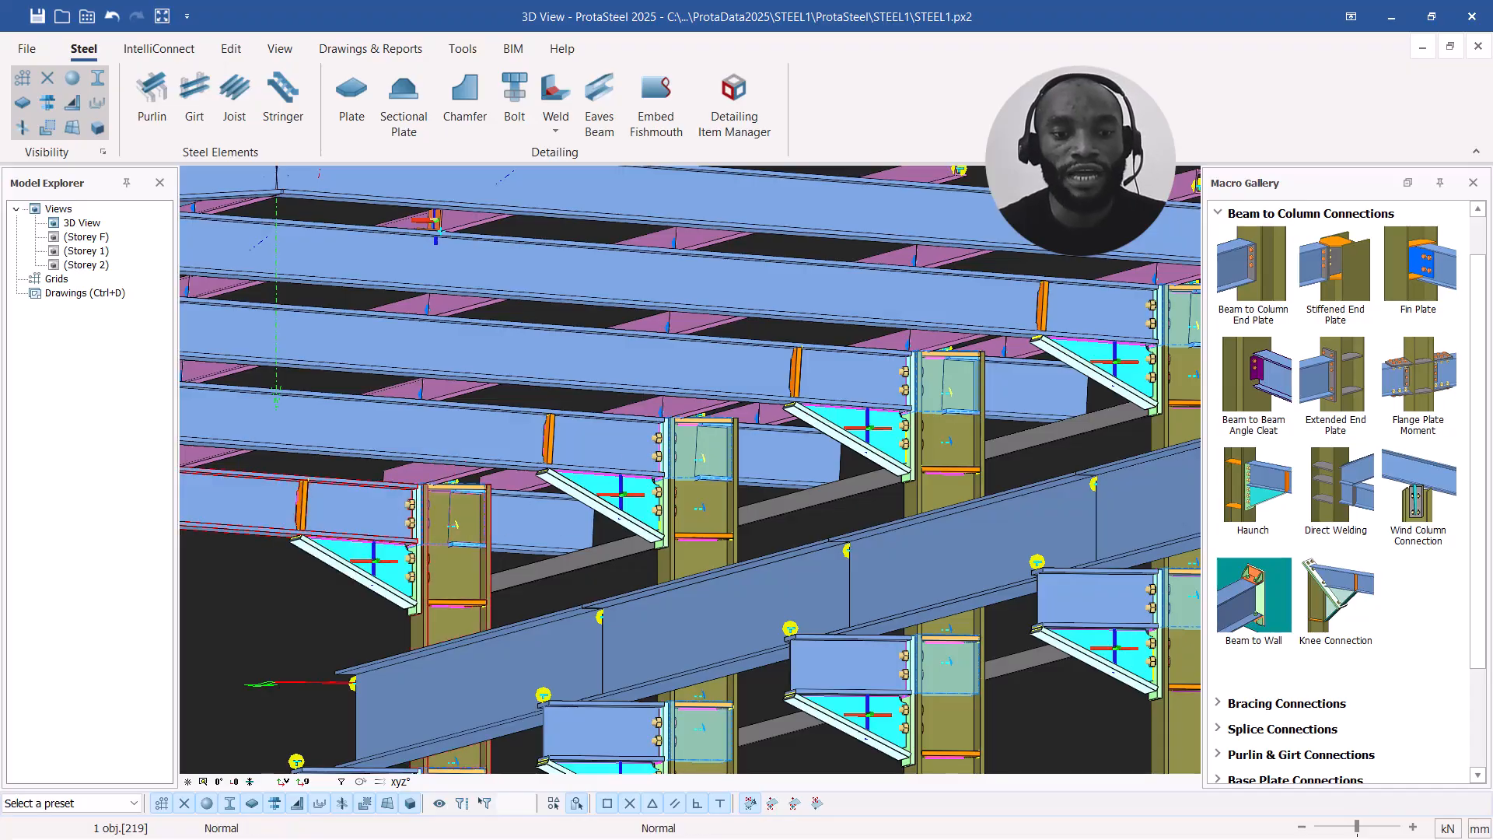
Step: Add the Haunch connection between the front column of the opposite row and its roof rafter
{"action": "scroll", "coordinate": [656, 466], "scroll_direction": "down", "scroll_amount": 6}
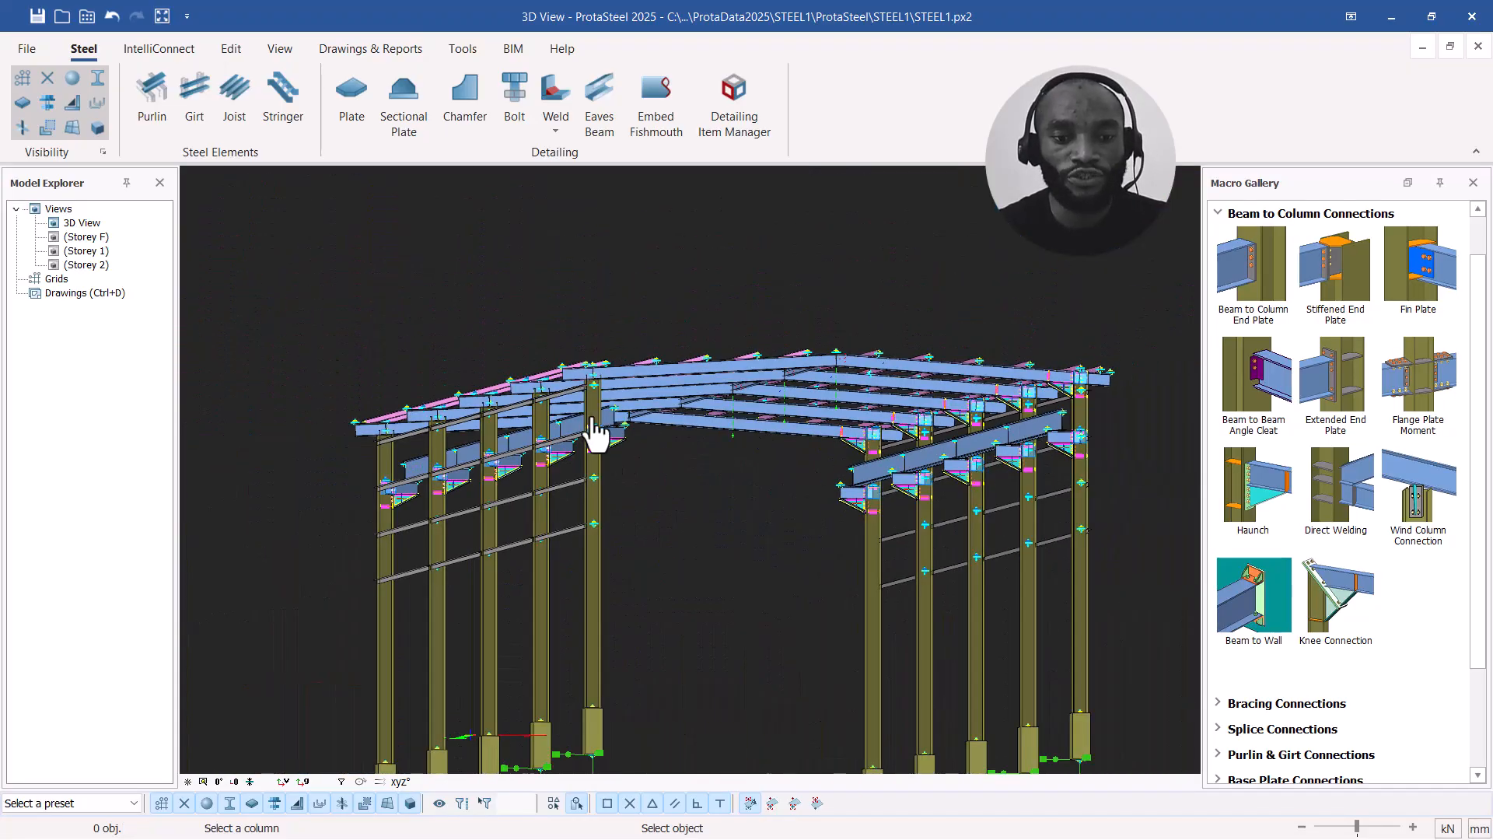
{"action": "scroll", "coordinate": [597, 439], "scroll_direction": "up", "scroll_amount": 5}
{"action": "scroll", "coordinate": [587, 405], "scroll_direction": "up", "scroll_amount": 2}
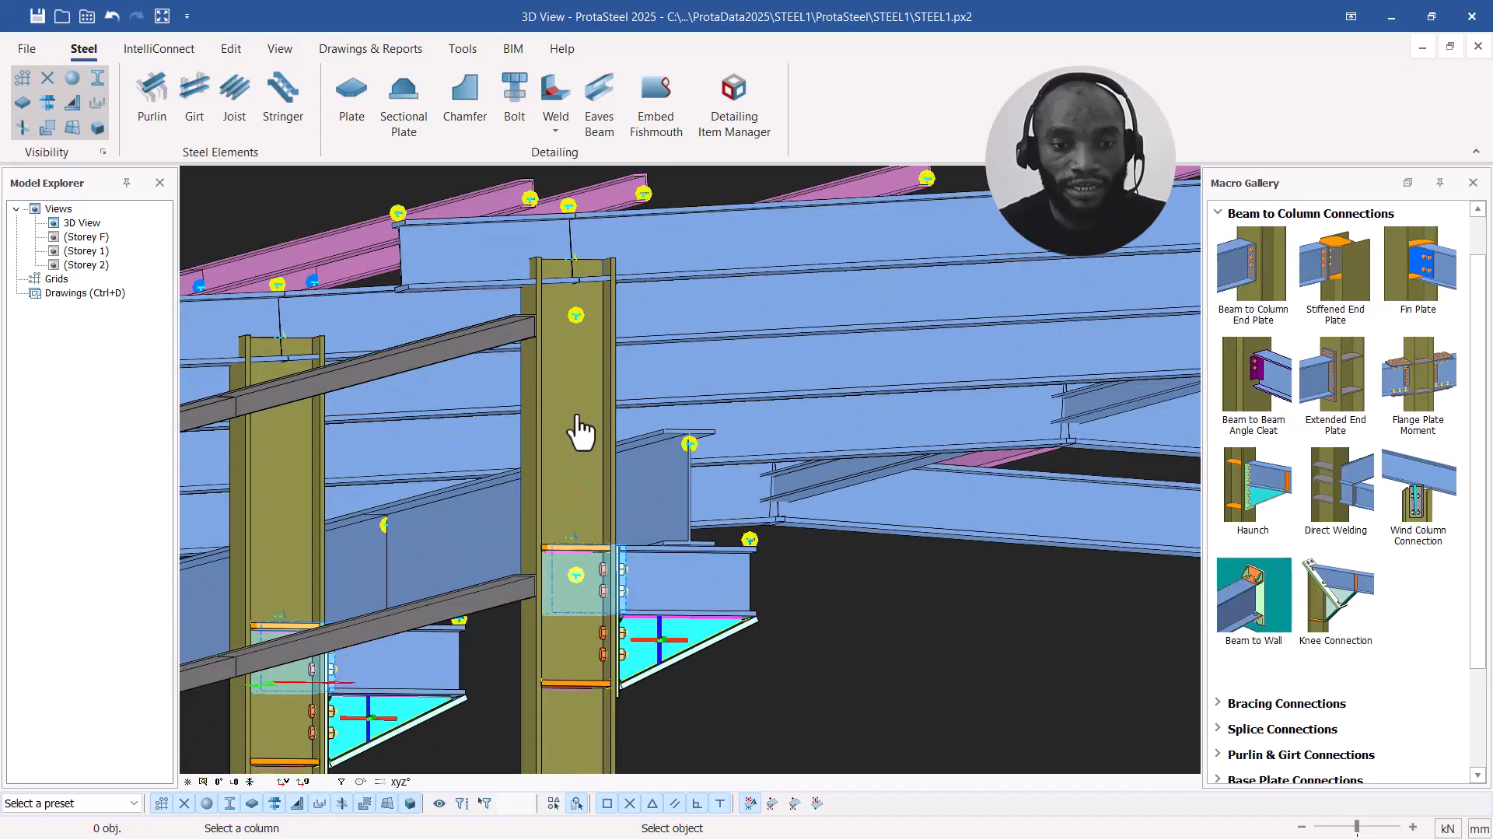
{"action": "left_click", "coordinate": [585, 401]}
{"action": "left_click", "coordinate": [748, 260]}
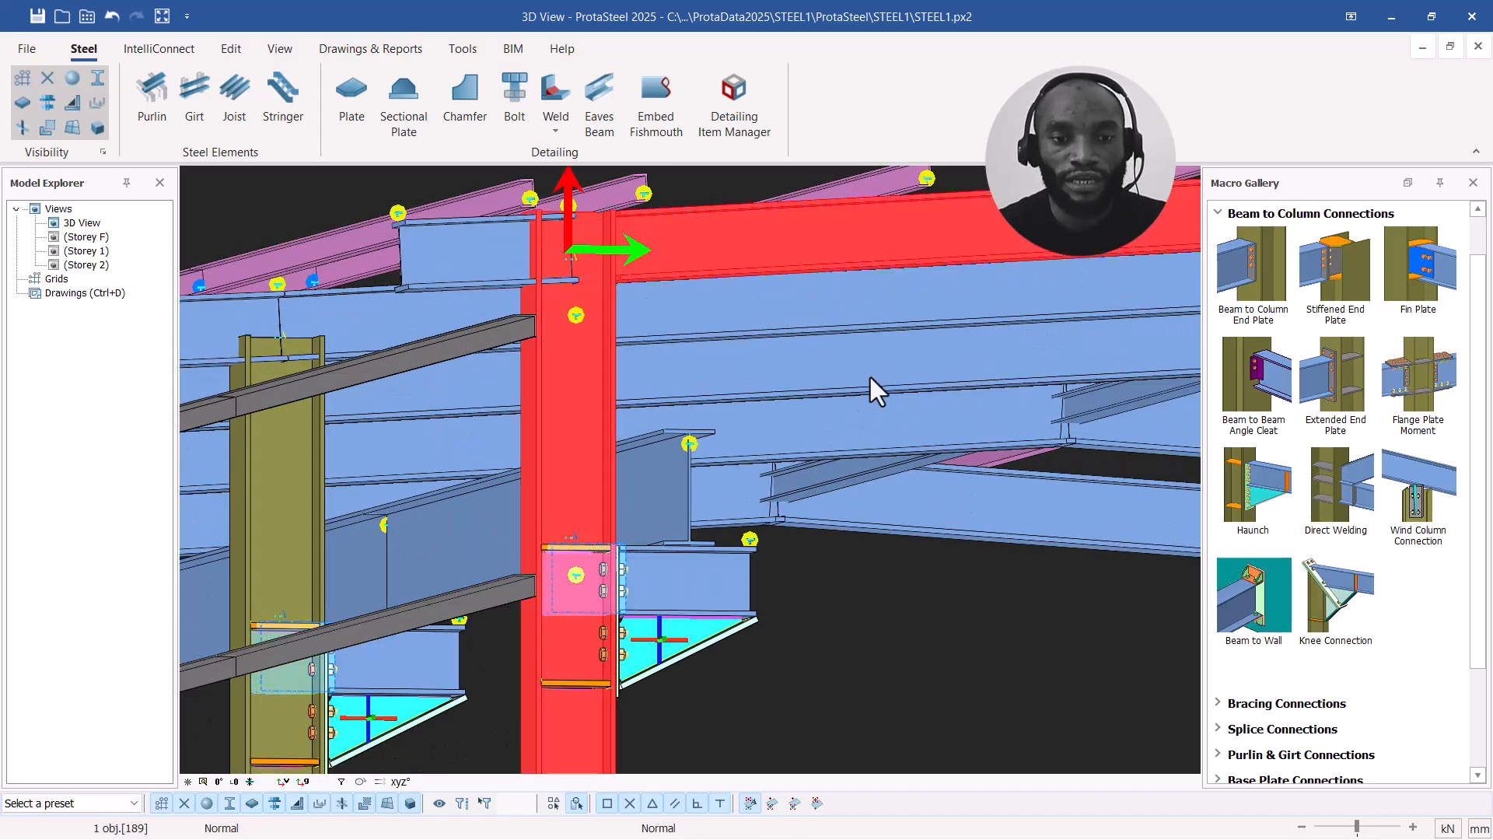
Step: Add the Haunch connection between the second column of the opposite row and its rafter
{"action": "scroll", "coordinate": [700, 284], "scroll_direction": "up", "scroll_amount": 2}
{"action": "scroll", "coordinate": [716, 307], "scroll_direction": "down", "scroll_amount": 3}
{"action": "left_click", "coordinate": [368, 521]}
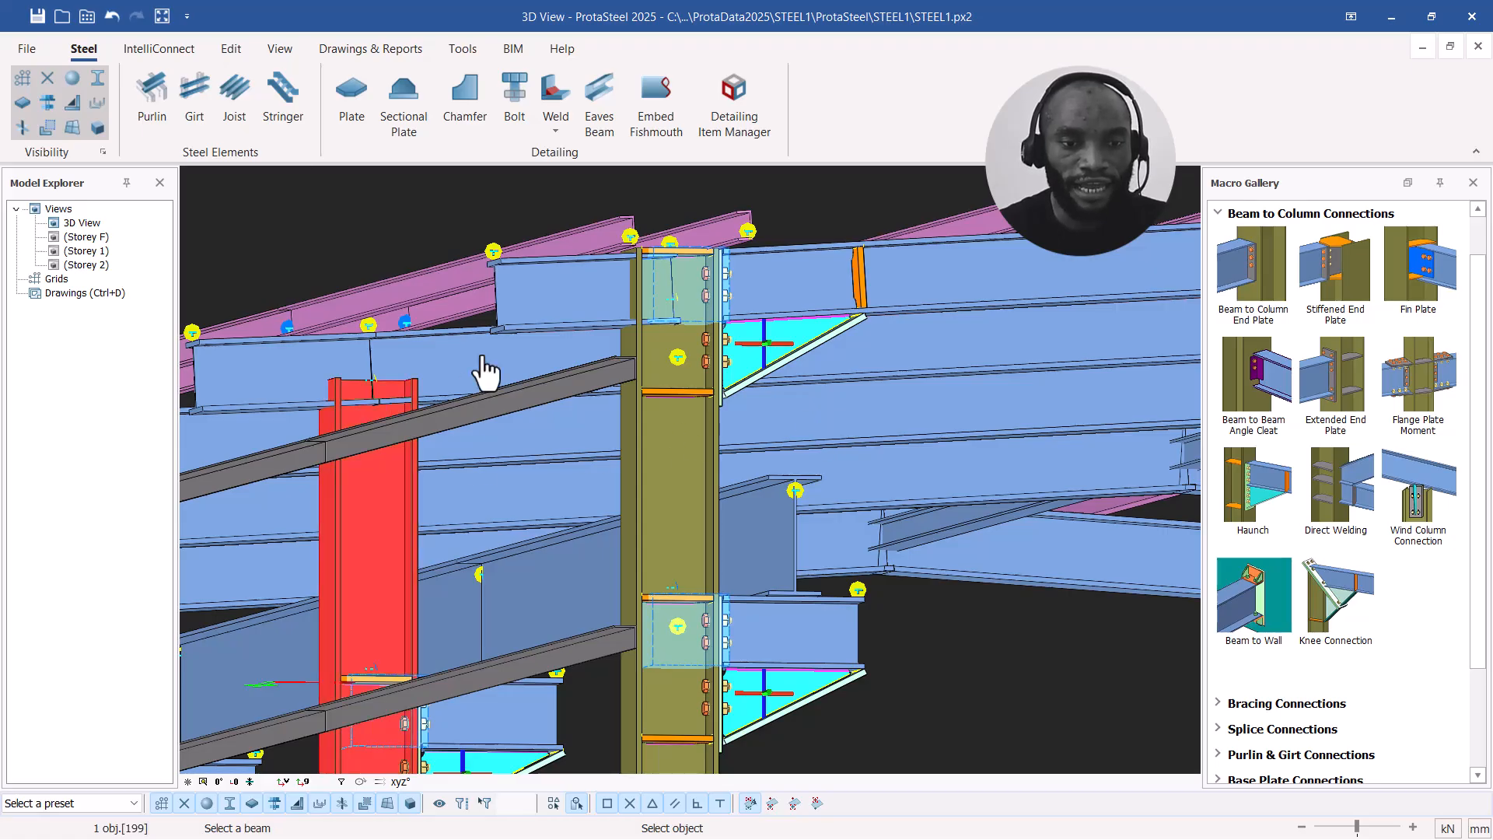
{"action": "left_click", "coordinate": [777, 378]}
{"action": "scroll", "coordinate": [1039, 366], "scroll_direction": "down", "scroll_amount": 3}
{"action": "key", "text": "Return"}
Step: Add the Haunch connection between the third column of the opposite row and its rafter
{"action": "scroll", "coordinate": [568, 423], "scroll_direction": "up", "scroll_amount": 3}
{"action": "left_click", "coordinate": [498, 546]}
{"action": "left_click", "coordinate": [649, 406]}
{"action": "scroll", "coordinate": [490, 556], "scroll_direction": "down", "scroll_amount": 3}
{"action": "key", "text": "Return"}
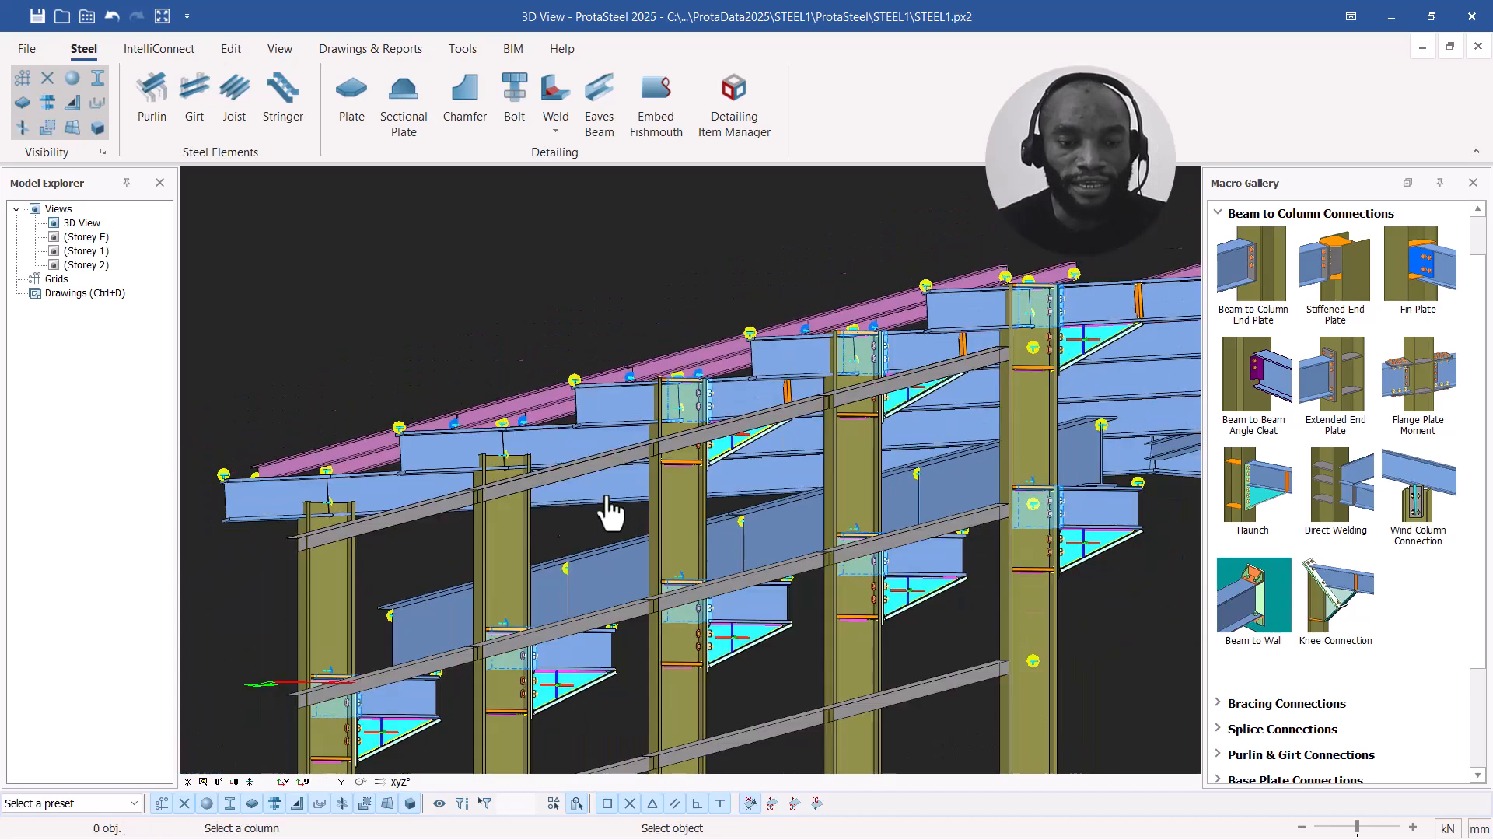
Step: Add Haunch connections between the last two columns of the opposite row and their rafters
{"action": "left_click", "coordinate": [519, 509]}
{"action": "left_click", "coordinate": [567, 458]}
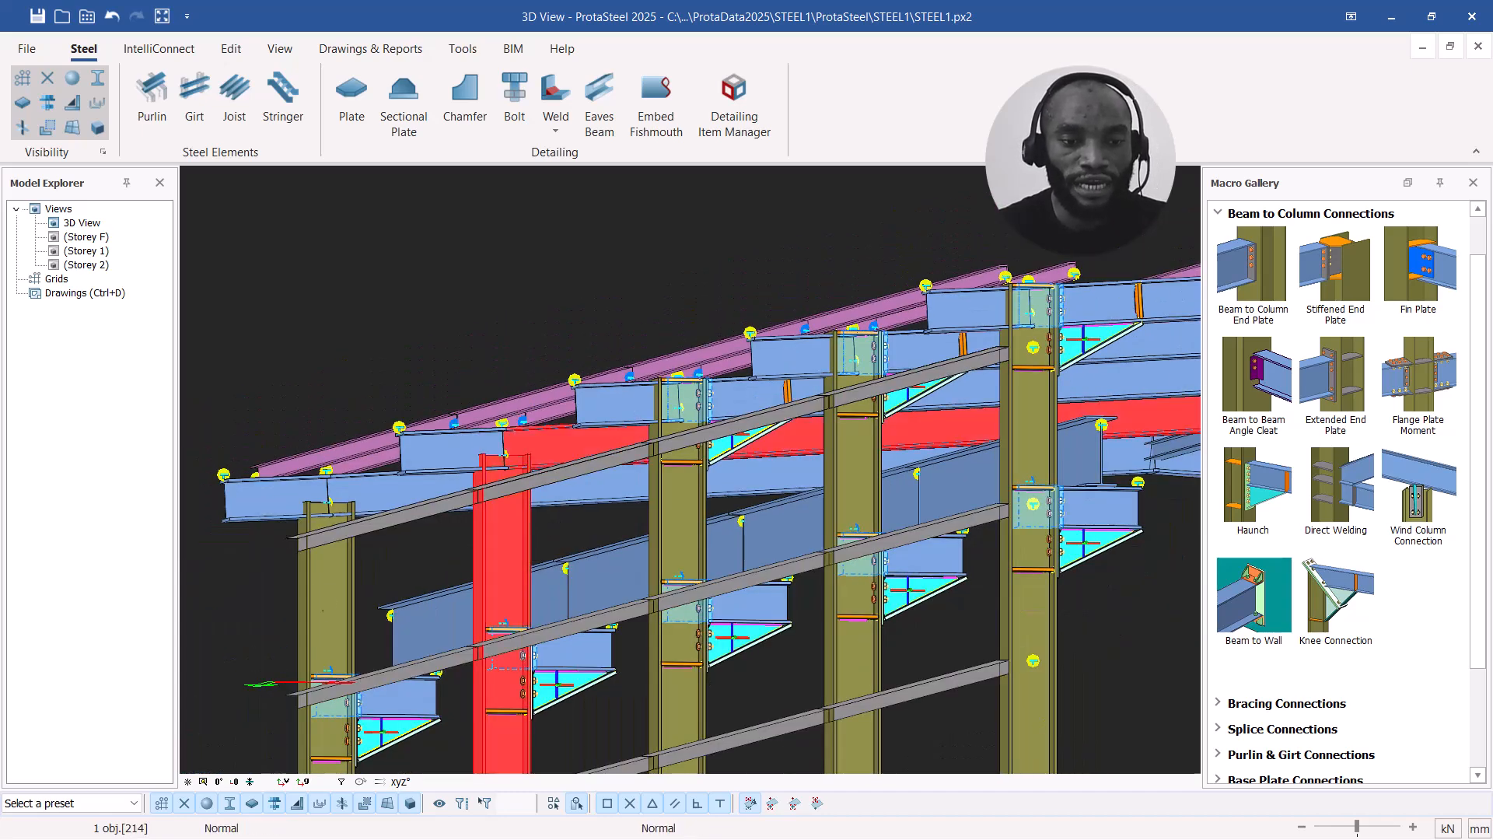
{"action": "left_click", "coordinate": [342, 567]}
{"action": "left_click", "coordinate": [383, 509]}
{"action": "scroll", "coordinate": [375, 487], "scroll_direction": "down", "scroll_amount": 2}
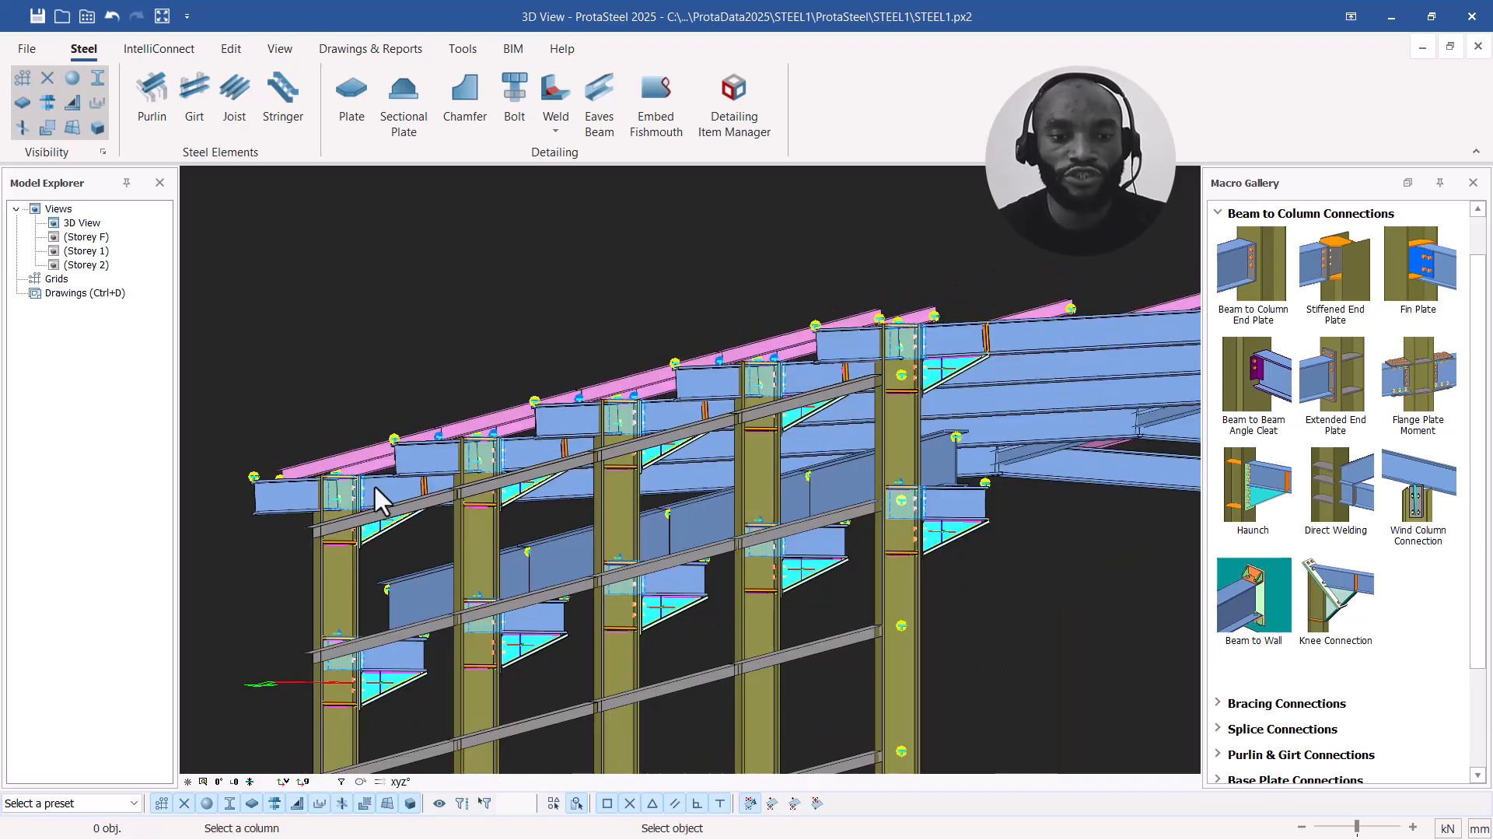
Step: Examine the front frame's new rafter haunch up close, selecting the orange stiffener plate at the haunch end
{"action": "scroll", "coordinate": [375, 487], "scroll_direction": "down", "scroll_amount": 2}
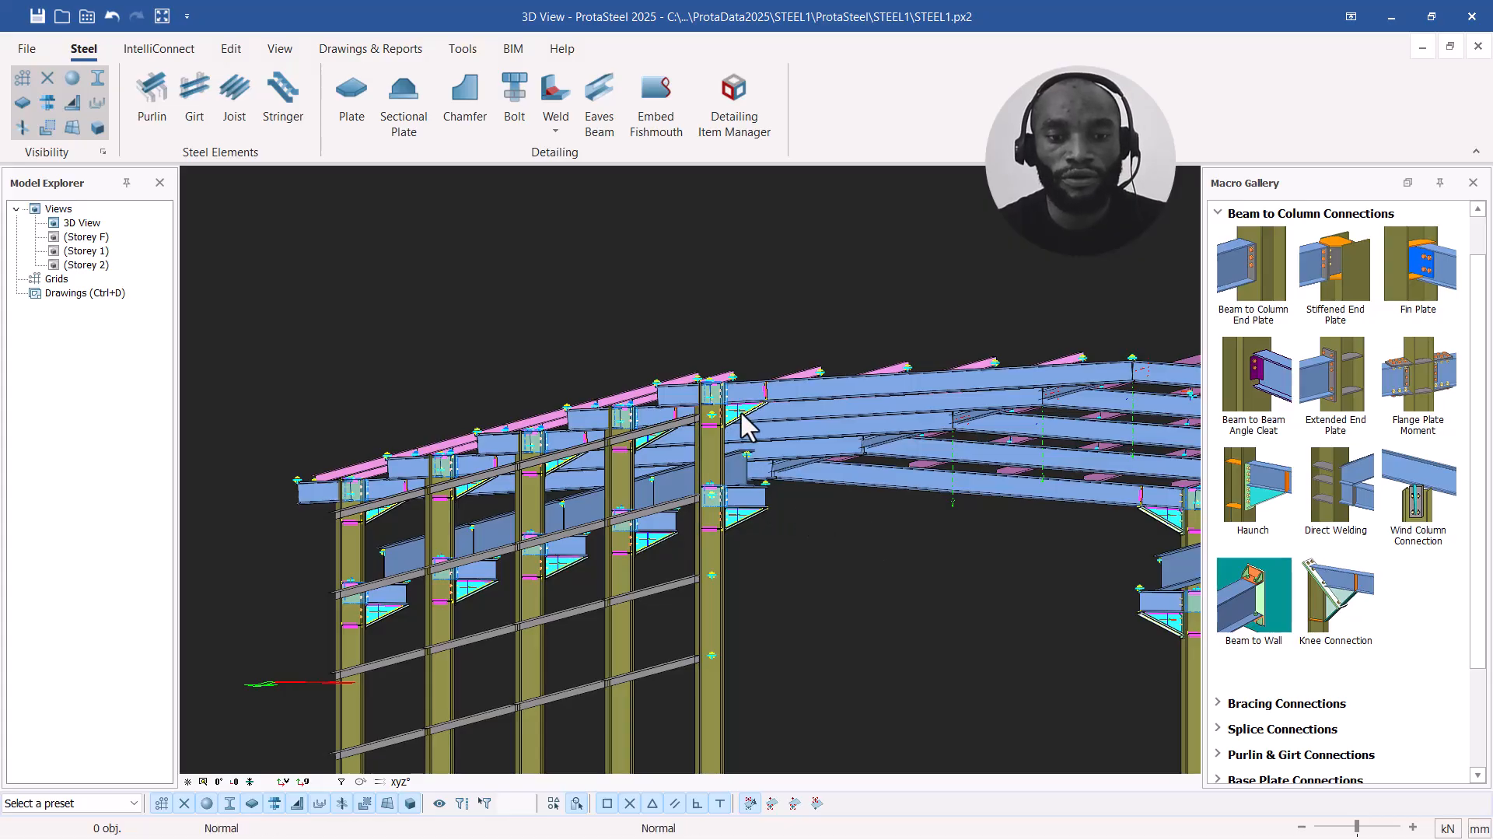
{"action": "scroll", "coordinate": [742, 413], "scroll_direction": "up", "scroll_amount": 3}
{"action": "middle_click_drag", "start_coordinate": [742, 414], "coordinate": [939, 373]}
{"action": "scroll", "coordinate": [933, 365], "scroll_direction": "up", "scroll_amount": 3}
{"action": "scroll", "coordinate": [656, 414], "scroll_direction": "down", "scroll_amount": 3}
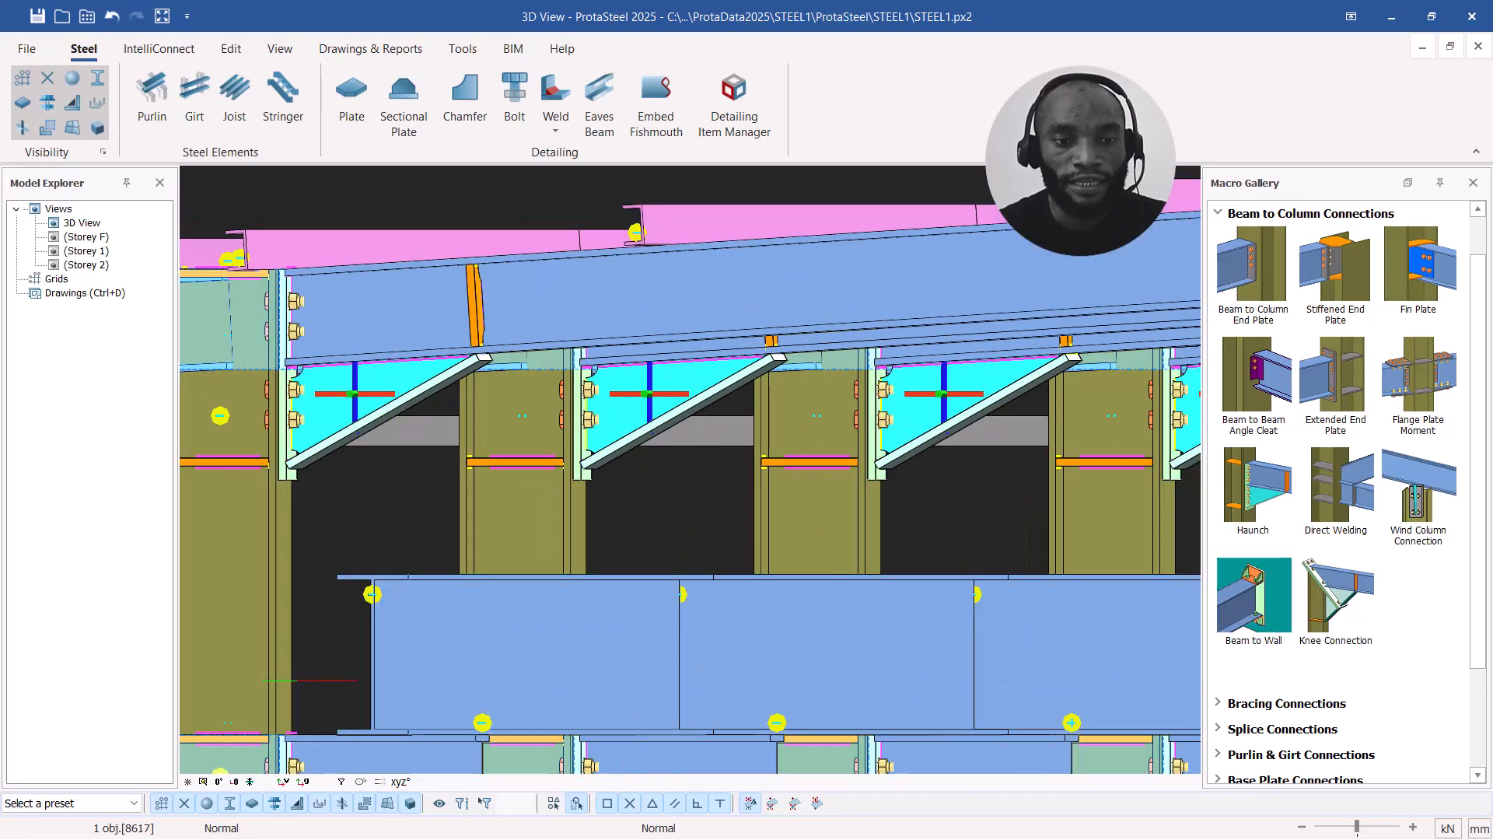
{"action": "middle_click_drag", "start_coordinate": [405, 362], "coordinate": [482, 417]}
{"action": "scroll", "coordinate": [482, 417], "scroll_direction": "up", "scroll_amount": 2}
{"action": "scroll", "coordinate": [595, 372], "scroll_direction": "down", "scroll_amount": 1}
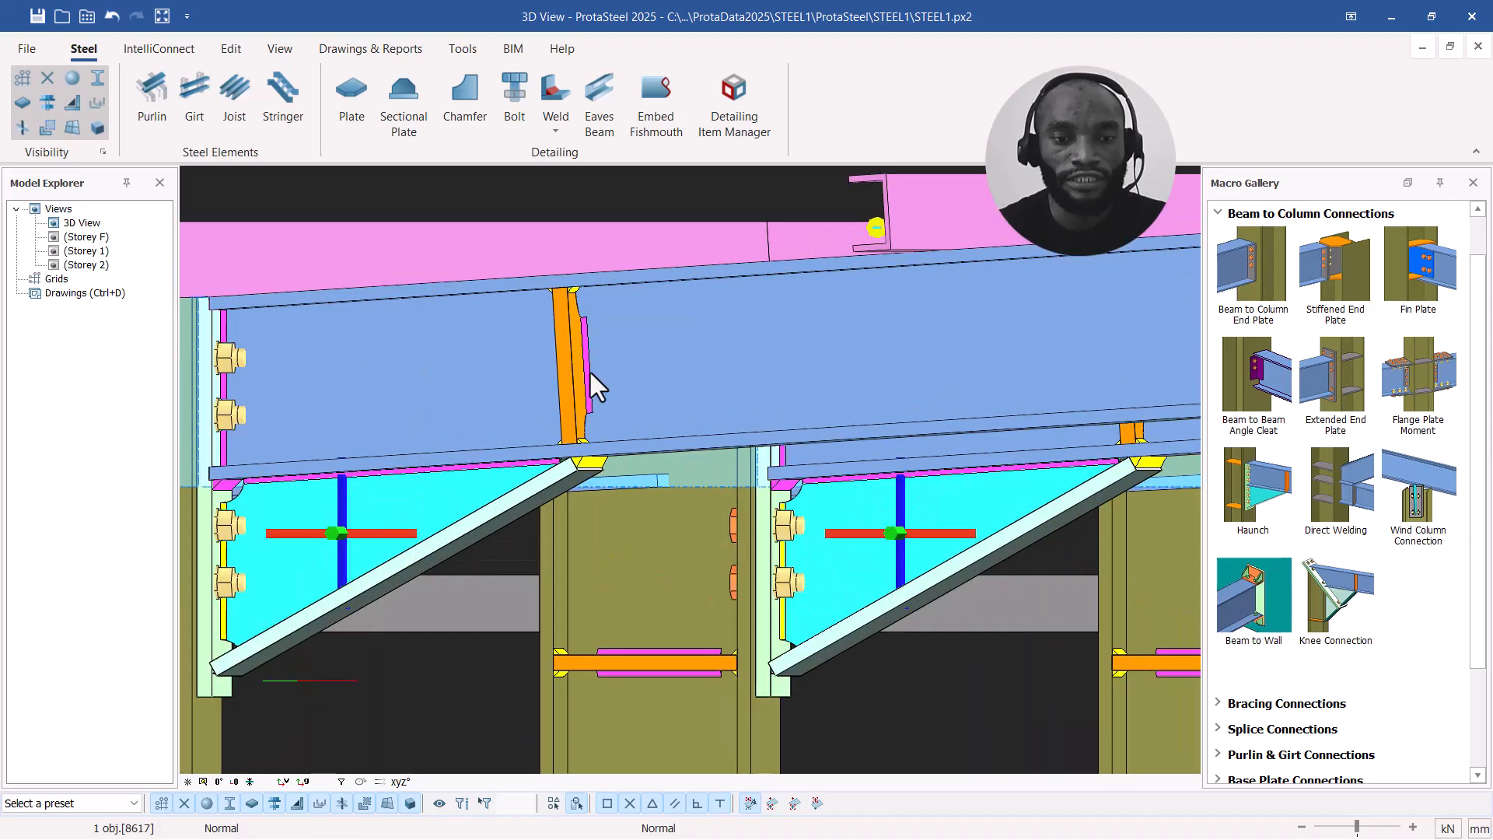
{"action": "left_click", "coordinate": [577, 370]}
{"action": "scroll", "coordinate": [574, 379], "scroll_direction": "down", "scroll_amount": 1}
{"action": "mouse_move", "coordinate": [574, 379]}
{"action": "middle_mouse_down", "text": "shift"}
{"action": "mouse_move", "coordinate": [724, 397]}
{"action": "mouse_move", "coordinate": [754, 436]}
{"action": "mouse_move", "coordinate": [634, 374]}
{"action": "mouse_move", "coordinate": [571, 392]}
{"action": "middle_mouse_up", "text": "shift"}
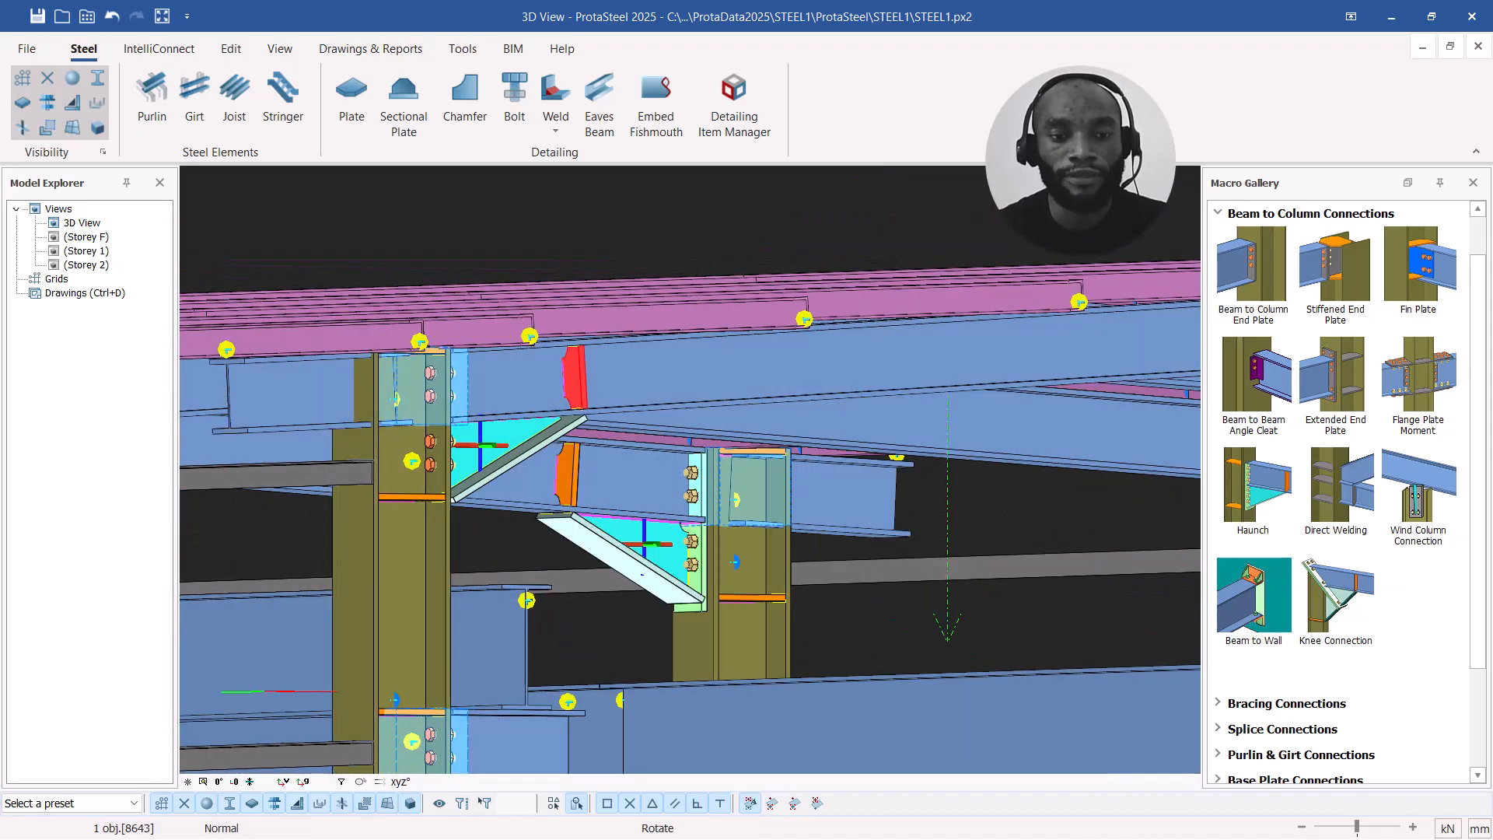
Step: Examine the eave joint on the other side of the frame, selecting its column and rafter
{"action": "scroll", "coordinate": [571, 392], "scroll_direction": "down", "scroll_amount": 4}
{"action": "middle_click_drag", "start_coordinate": [767, 436], "coordinate": [599, 434]}
{"action": "middle_click_drag", "start_coordinate": [1035, 476], "coordinate": [777, 451]}
{"action": "scroll", "coordinate": [868, 442], "scroll_direction": "up", "scroll_amount": 3}
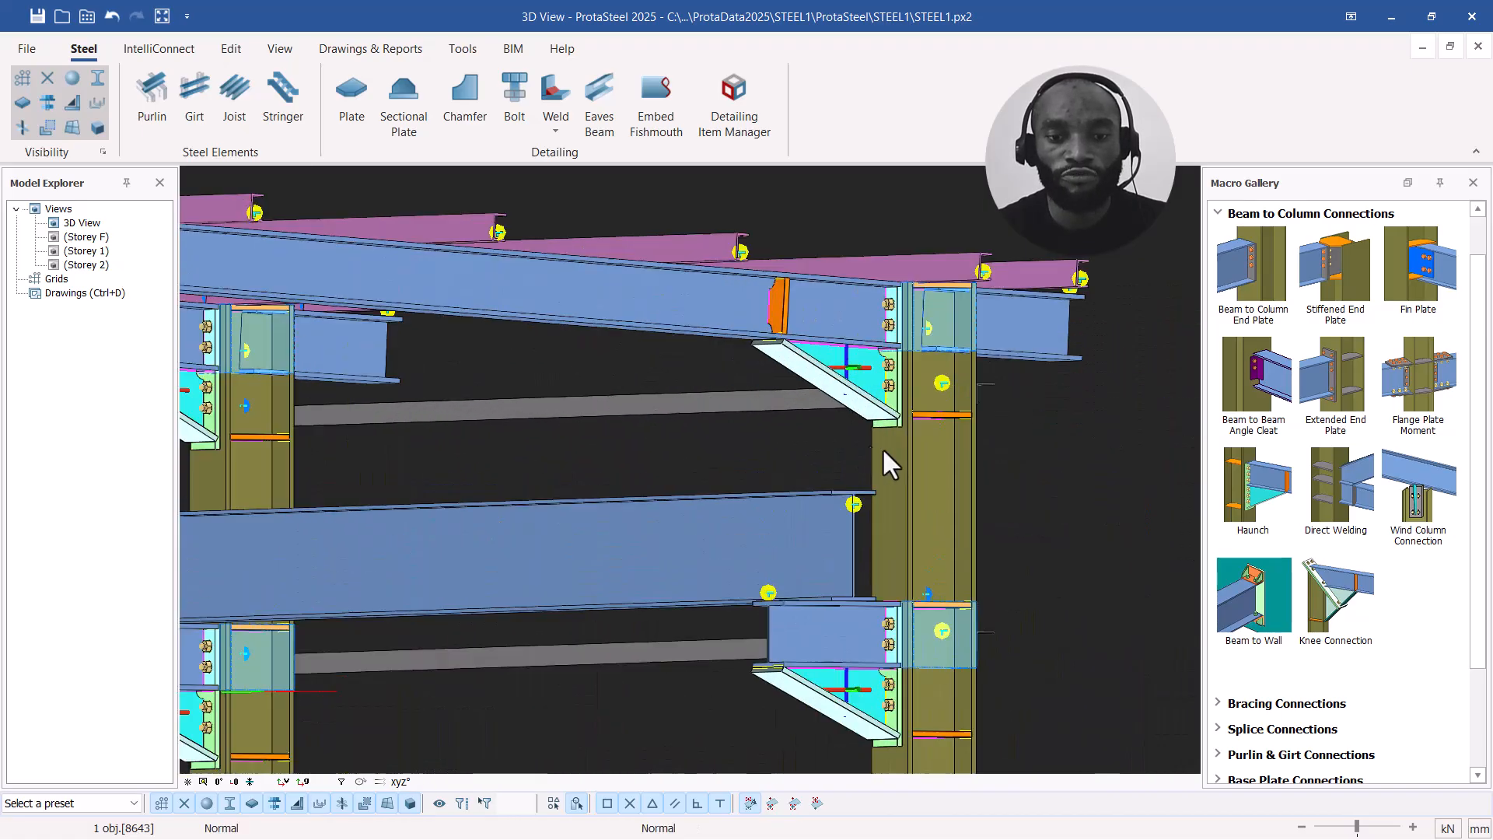
{"action": "left_click", "coordinate": [903, 455]}
{"action": "scroll", "coordinate": [856, 389], "scroll_direction": "up", "scroll_amount": 5}
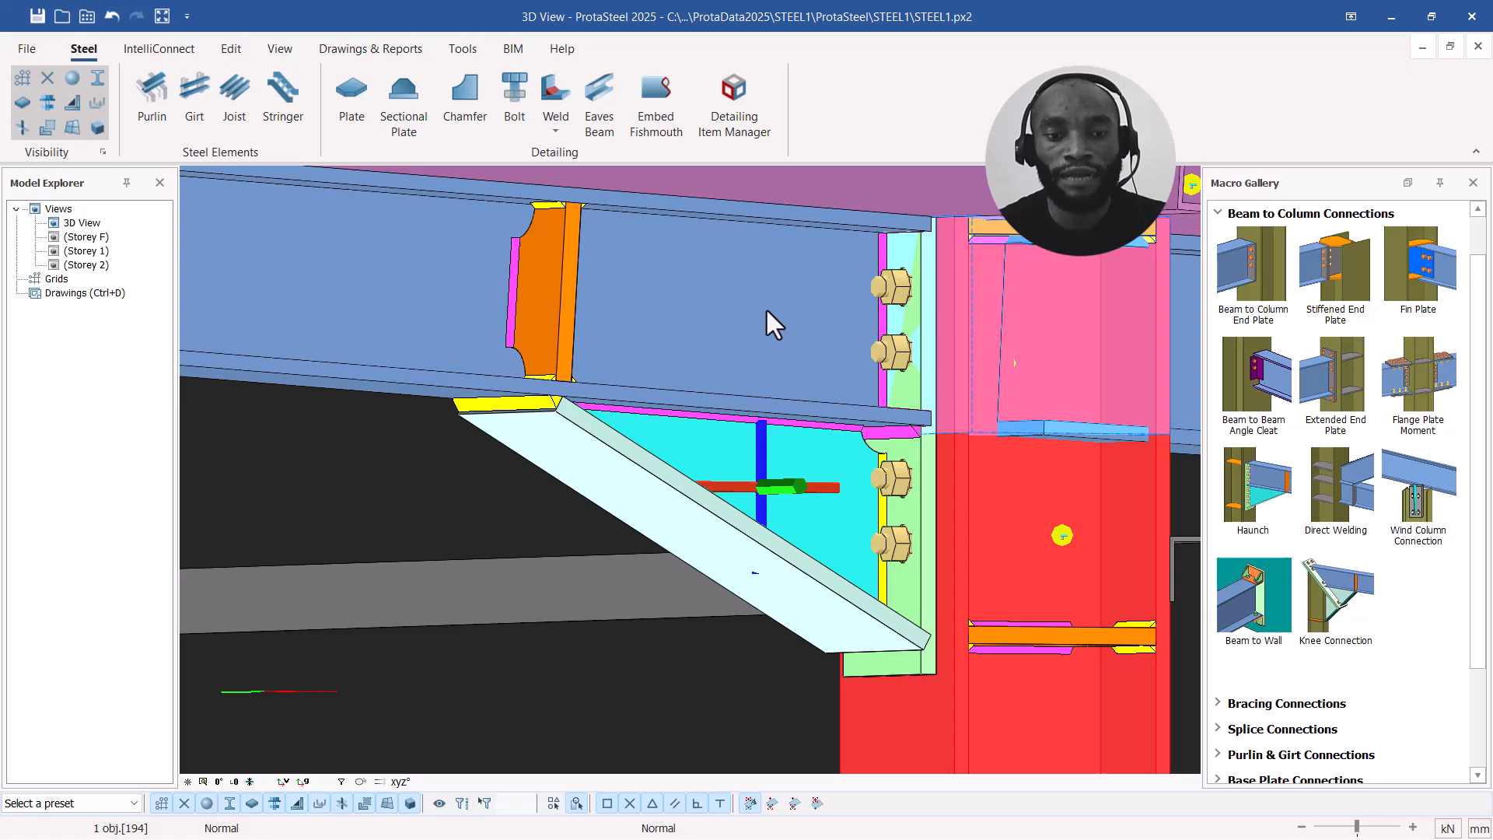
{"action": "left_click", "coordinate": [765, 306]}
{"action": "scroll", "coordinate": [765, 306], "scroll_direction": "down", "scroll_amount": 2}
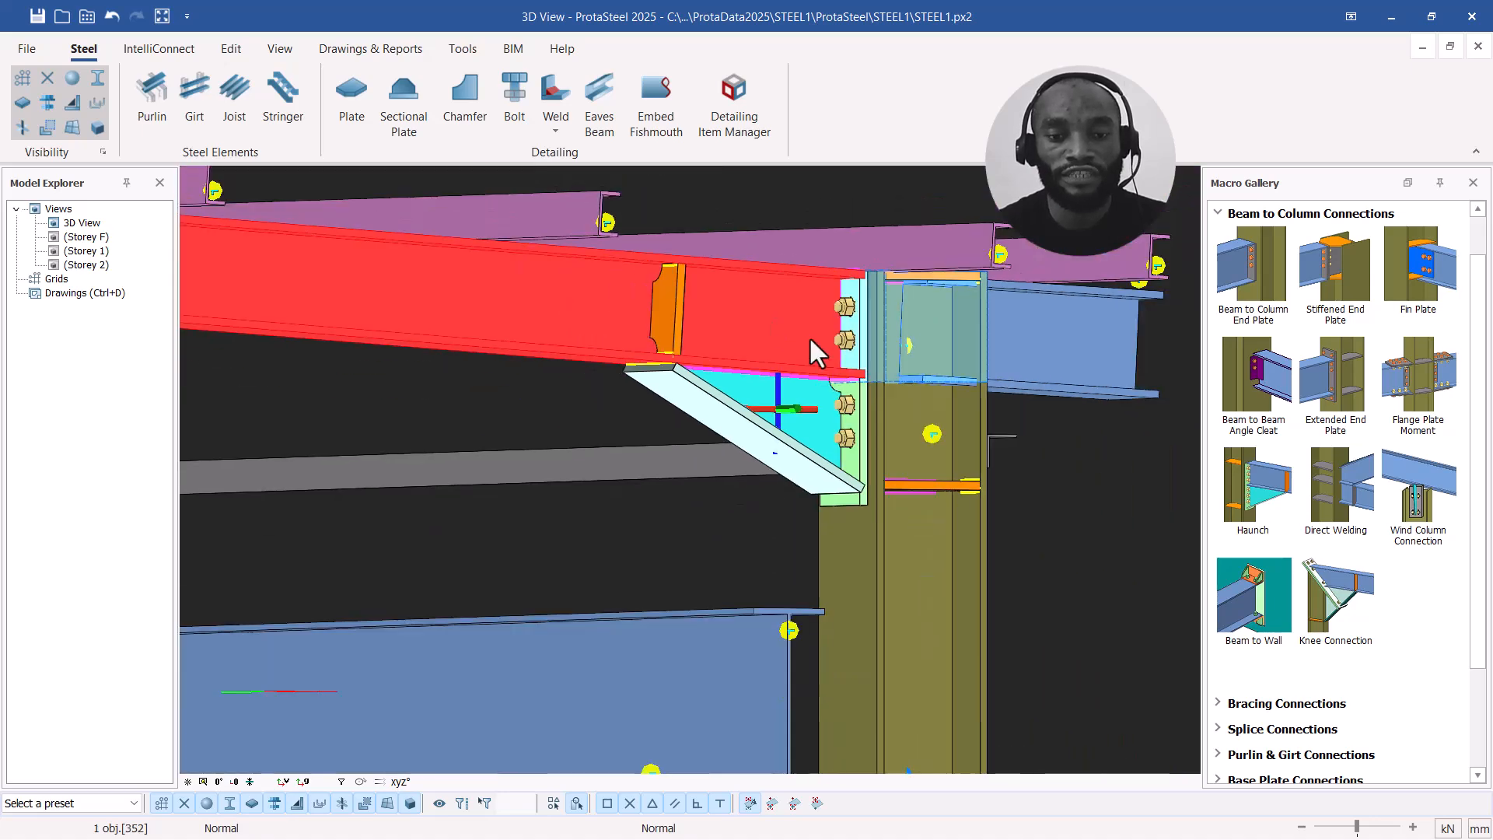
Step: Examine the bolts, end plate, welds and haunch plates of this eave joint from several angles
{"action": "middle_click_drag", "start_coordinate": [806, 336], "coordinate": [735, 497], "text": "shift"}
{"action": "scroll", "coordinate": [735, 498], "scroll_direction": "up", "scroll_amount": 3}
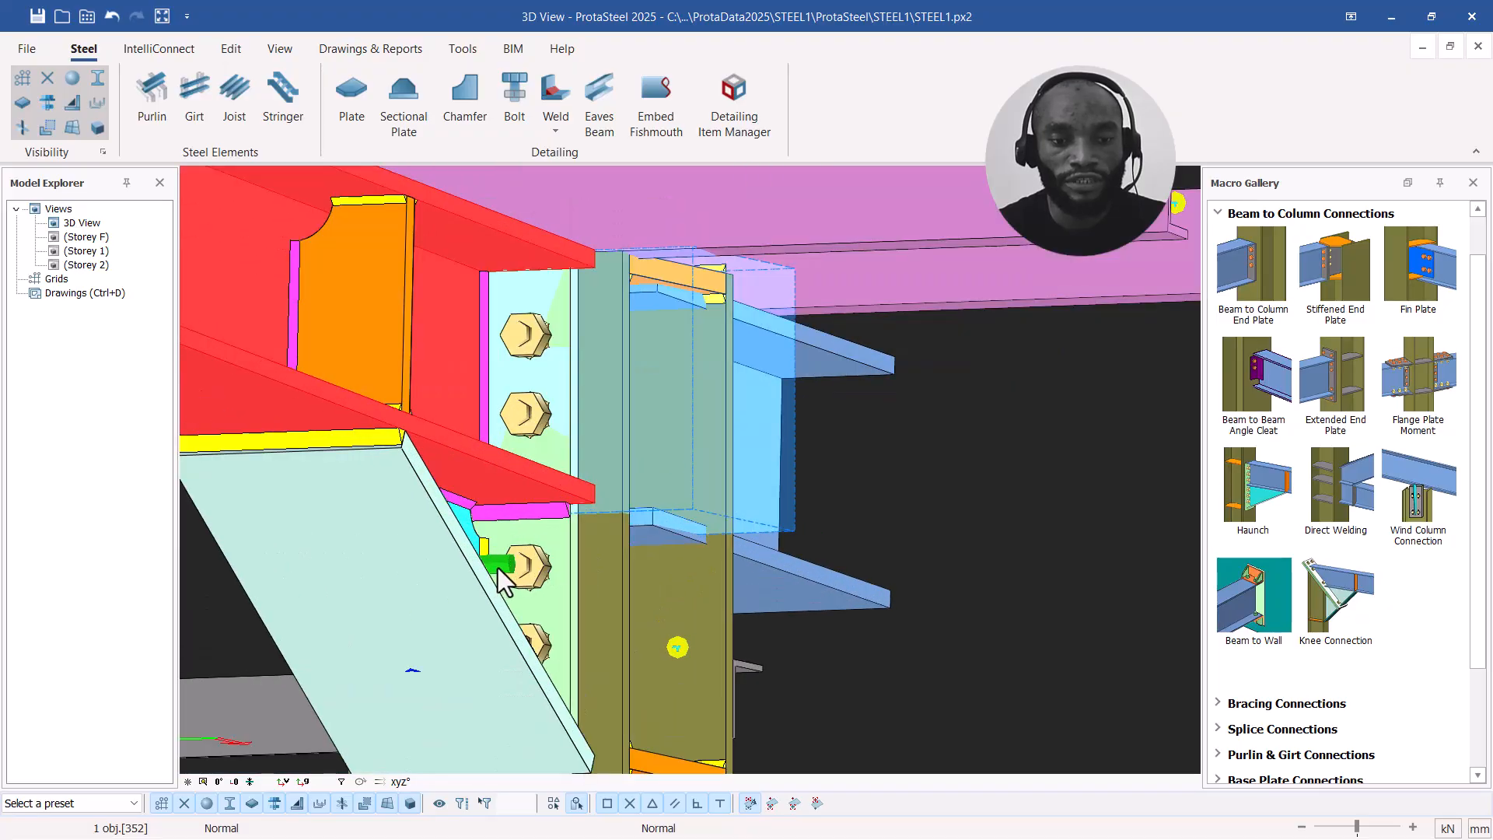
{"action": "scroll", "coordinate": [497, 567], "scroll_direction": "down", "scroll_amount": 2}
{"action": "middle_click_drag", "start_coordinate": [500, 568], "coordinate": [560, 459], "text": "shift"}
{"action": "mouse_move", "coordinate": [468, 624]}
{"action": "middle_mouse_down", "text": "shift"}
{"action": "mouse_move", "coordinate": [498, 615]}
{"action": "mouse_move", "coordinate": [462, 625]}
{"action": "middle_mouse_up", "text": "shift"}
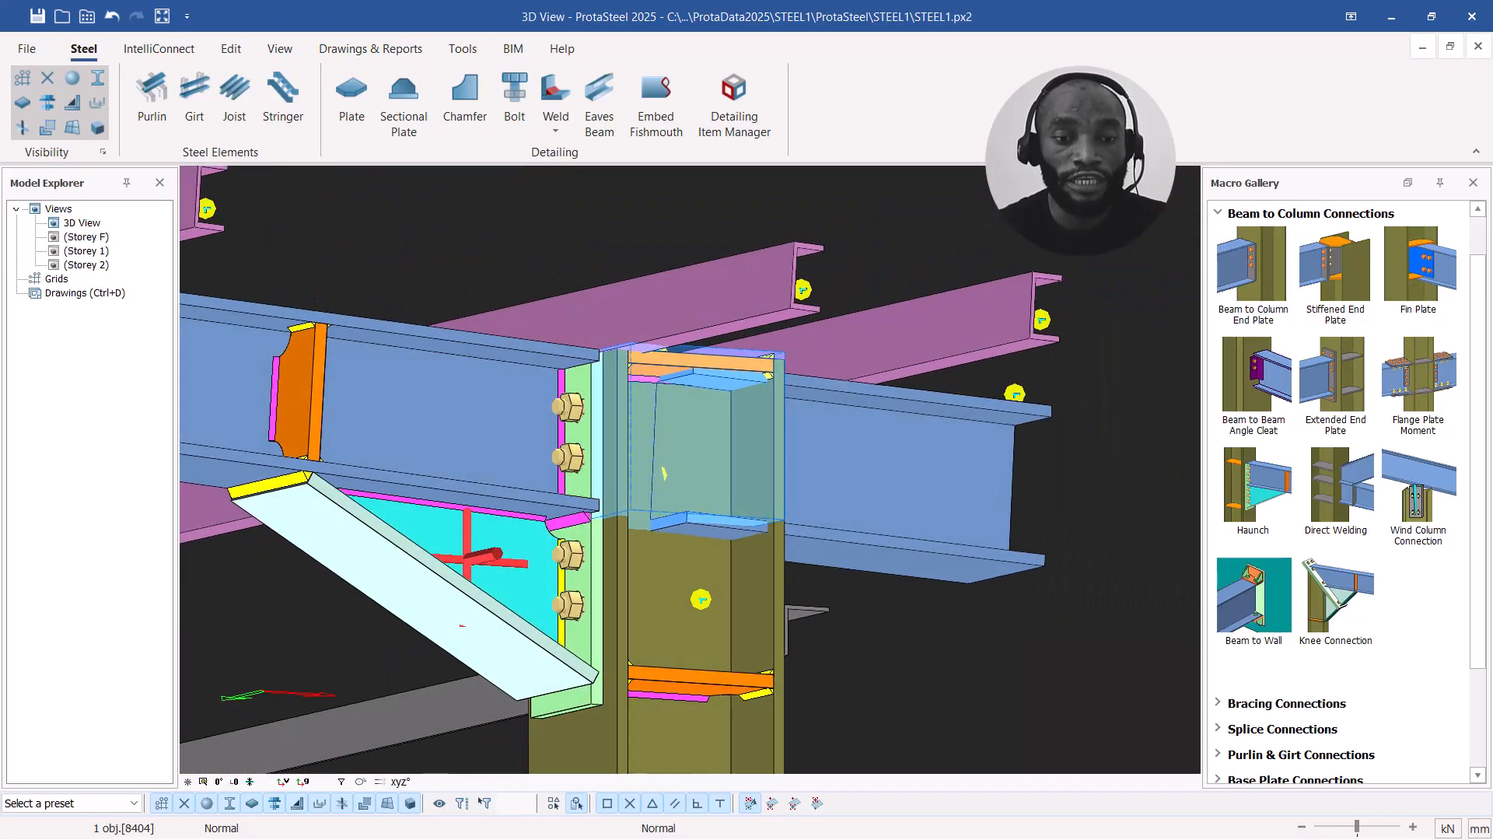
{"action": "scroll", "coordinate": [629, 417], "scroll_direction": "up", "scroll_amount": 5}
{"action": "middle_click_drag", "start_coordinate": [629, 417], "coordinate": [645, 420], "text": "shift"}
{"action": "middle_click_drag", "start_coordinate": [893, 709], "coordinate": [866, 708], "text": "shift"}
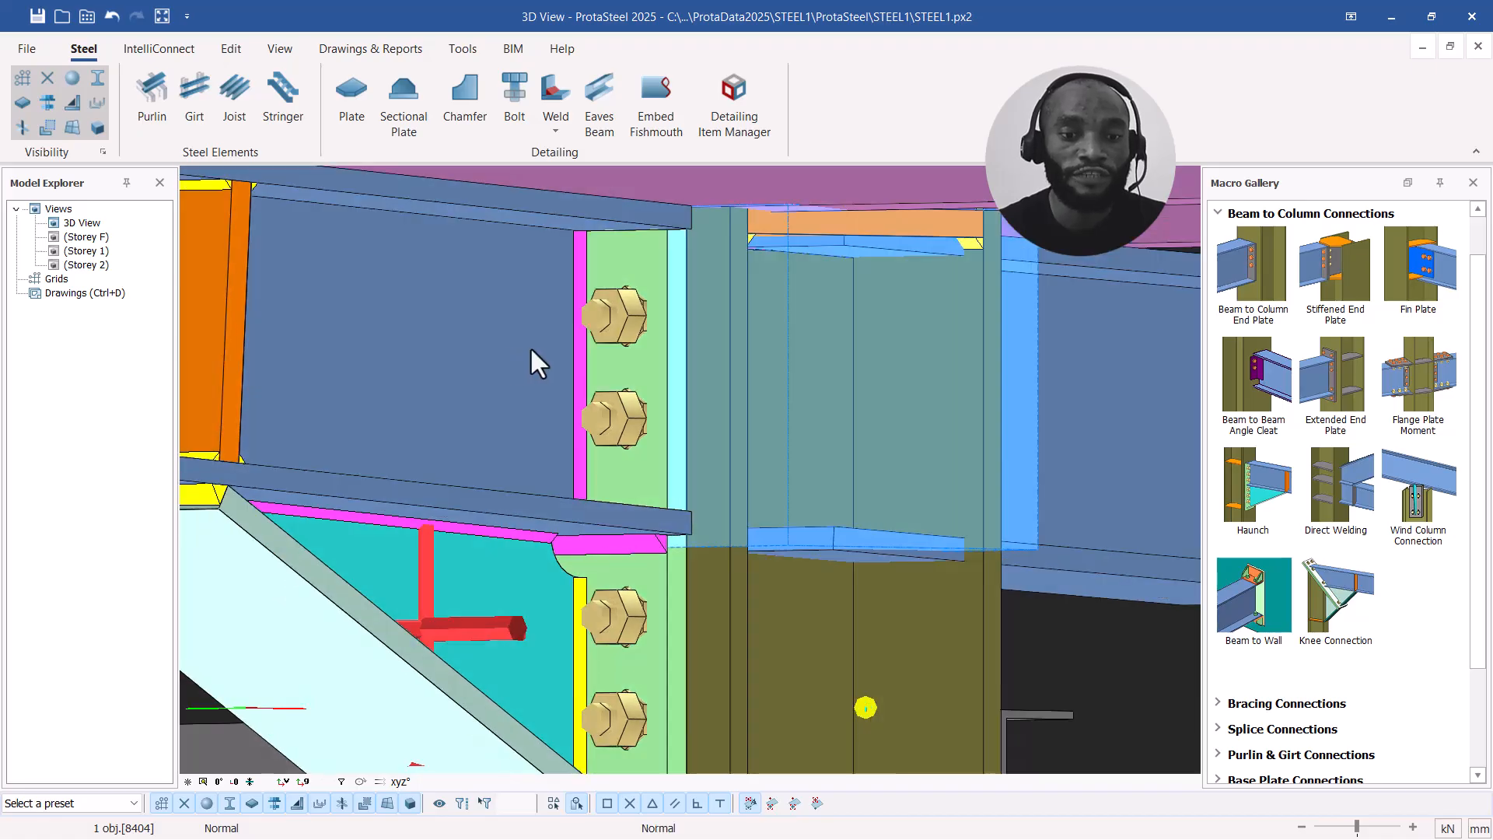
Step: Examine a frame's ridge joint up close, selecting the two rafters that meet there
{"action": "scroll", "coordinate": [676, 428], "scroll_direction": "down", "scroll_amount": 4}
{"action": "middle_click_drag", "start_coordinate": [674, 397], "coordinate": [652, 414], "text": "shift"}
{"action": "scroll", "coordinate": [652, 423], "scroll_direction": "down", "scroll_amount": 4}
{"action": "middle_click_drag", "start_coordinate": [623, 474], "coordinate": [933, 486]}
{"action": "scroll", "coordinate": [747, 459], "scroll_direction": "down", "scroll_amount": 6}
{"action": "scroll", "coordinate": [926, 502], "scroll_direction": "down", "scroll_amount": 2}
{"action": "scroll", "coordinate": [778, 529], "scroll_direction": "up", "scroll_amount": 6}
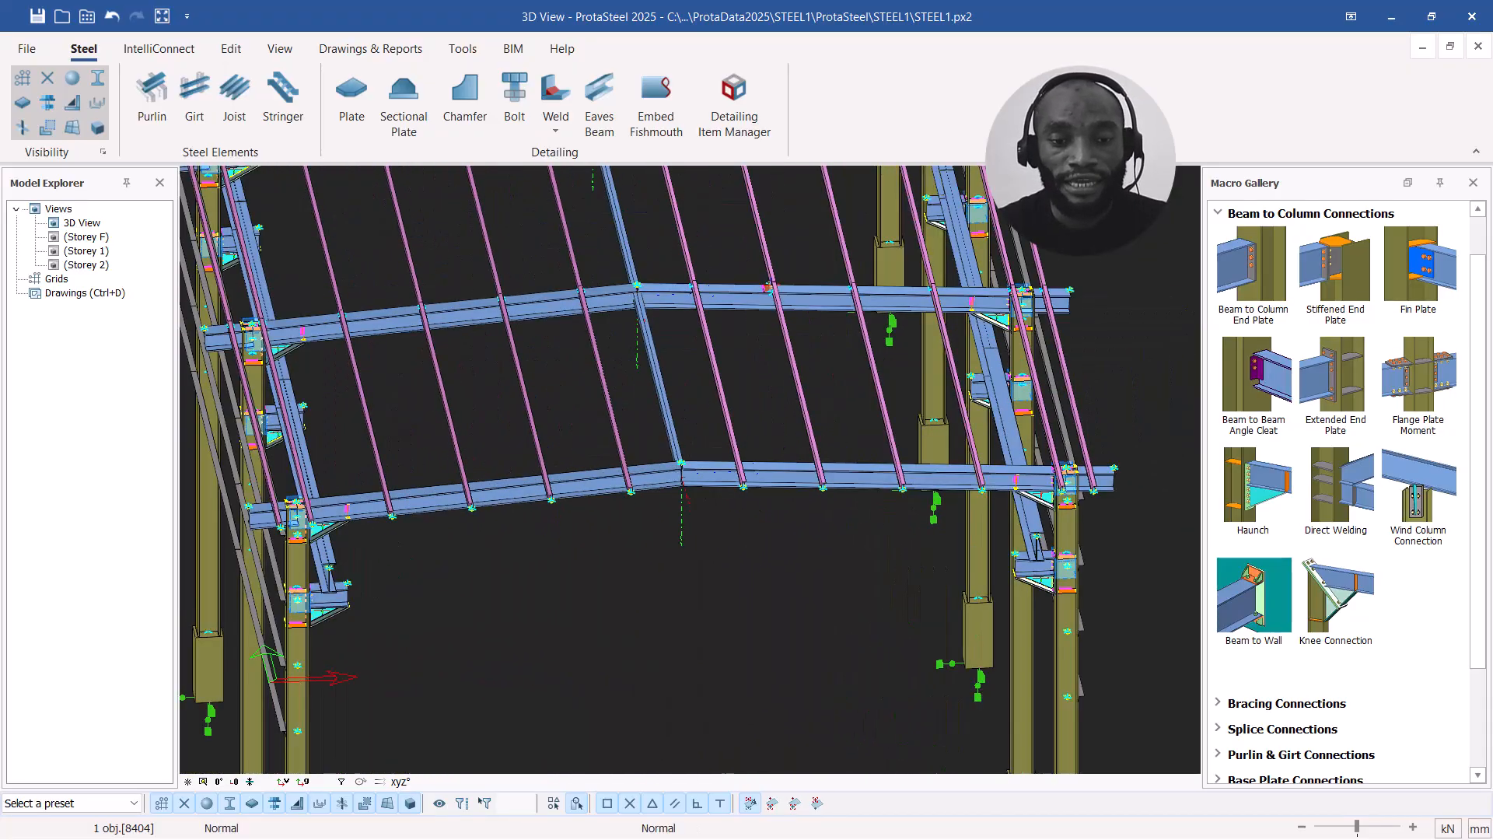
{"action": "scroll", "coordinate": [671, 484], "scroll_direction": "up", "scroll_amount": 3}
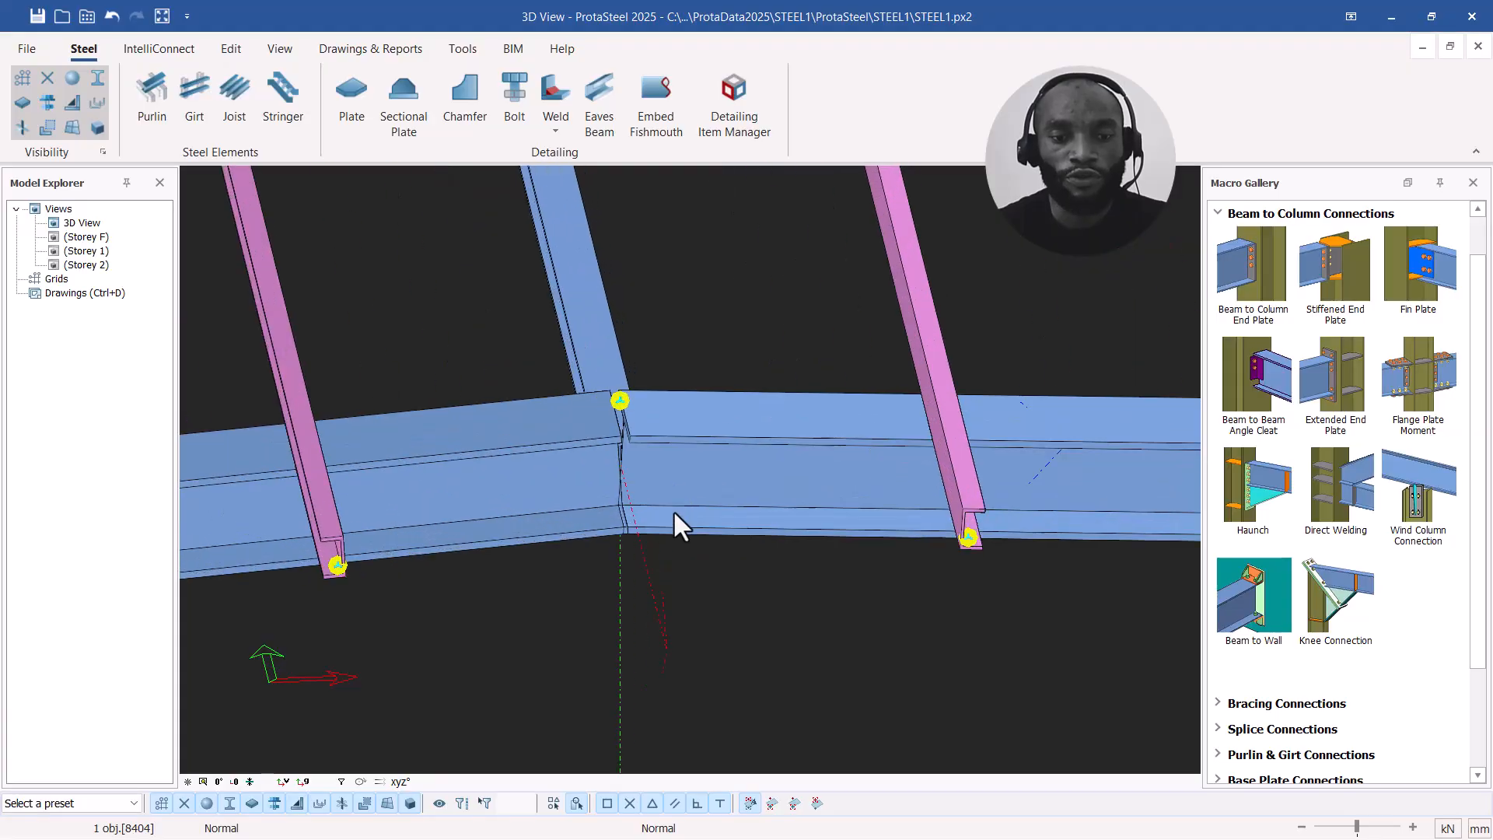
{"action": "left_click", "coordinate": [703, 471]}
{"action": "left_click", "coordinate": [534, 478]}
{"action": "left_click", "coordinate": [681, 472], "text": "ctrl"}
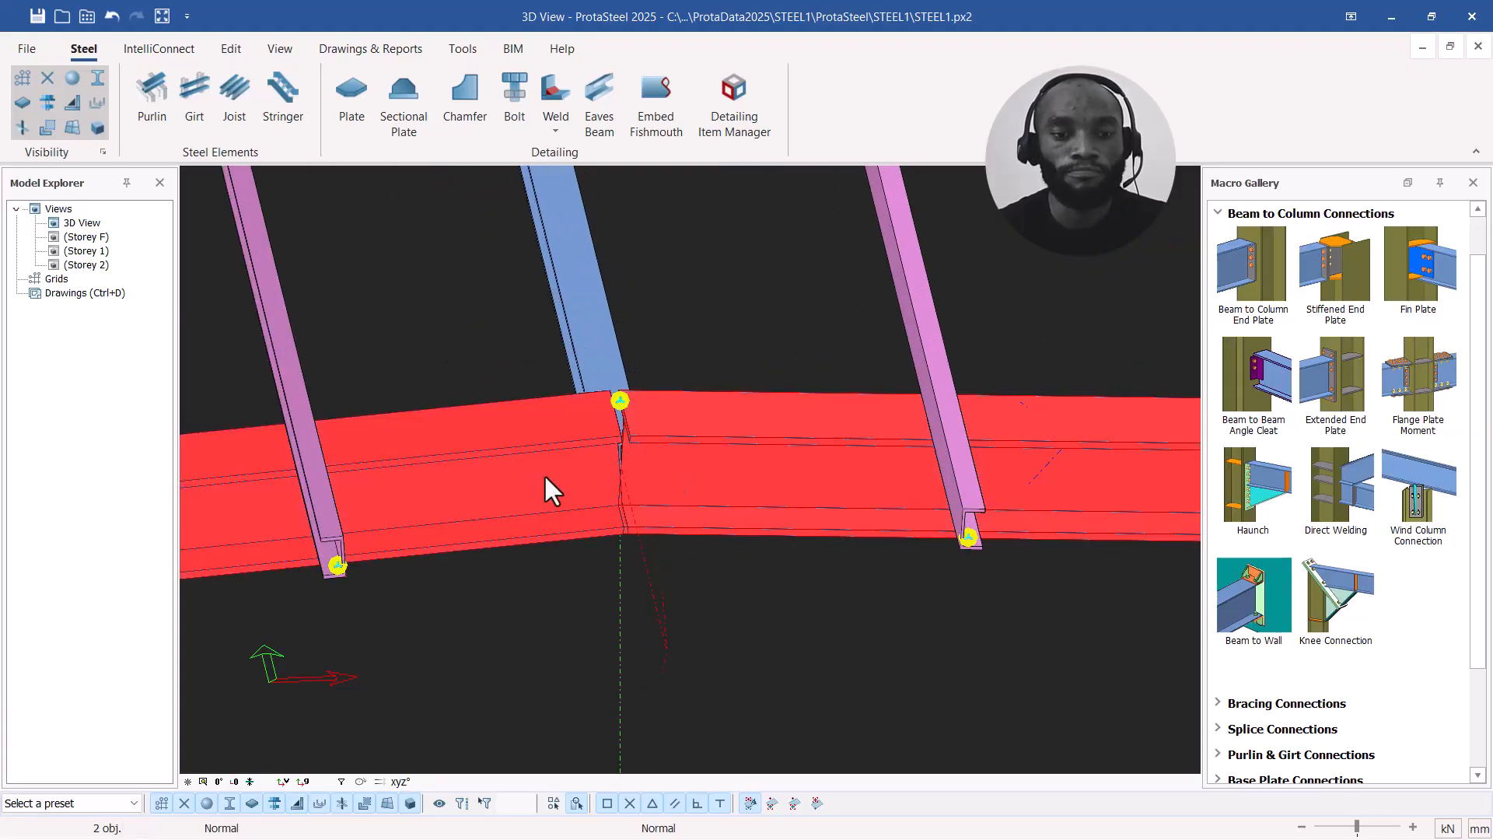
{"action": "left_click", "coordinate": [675, 468]}
{"action": "scroll", "coordinate": [678, 467], "scroll_direction": "down", "scroll_amount": 2}
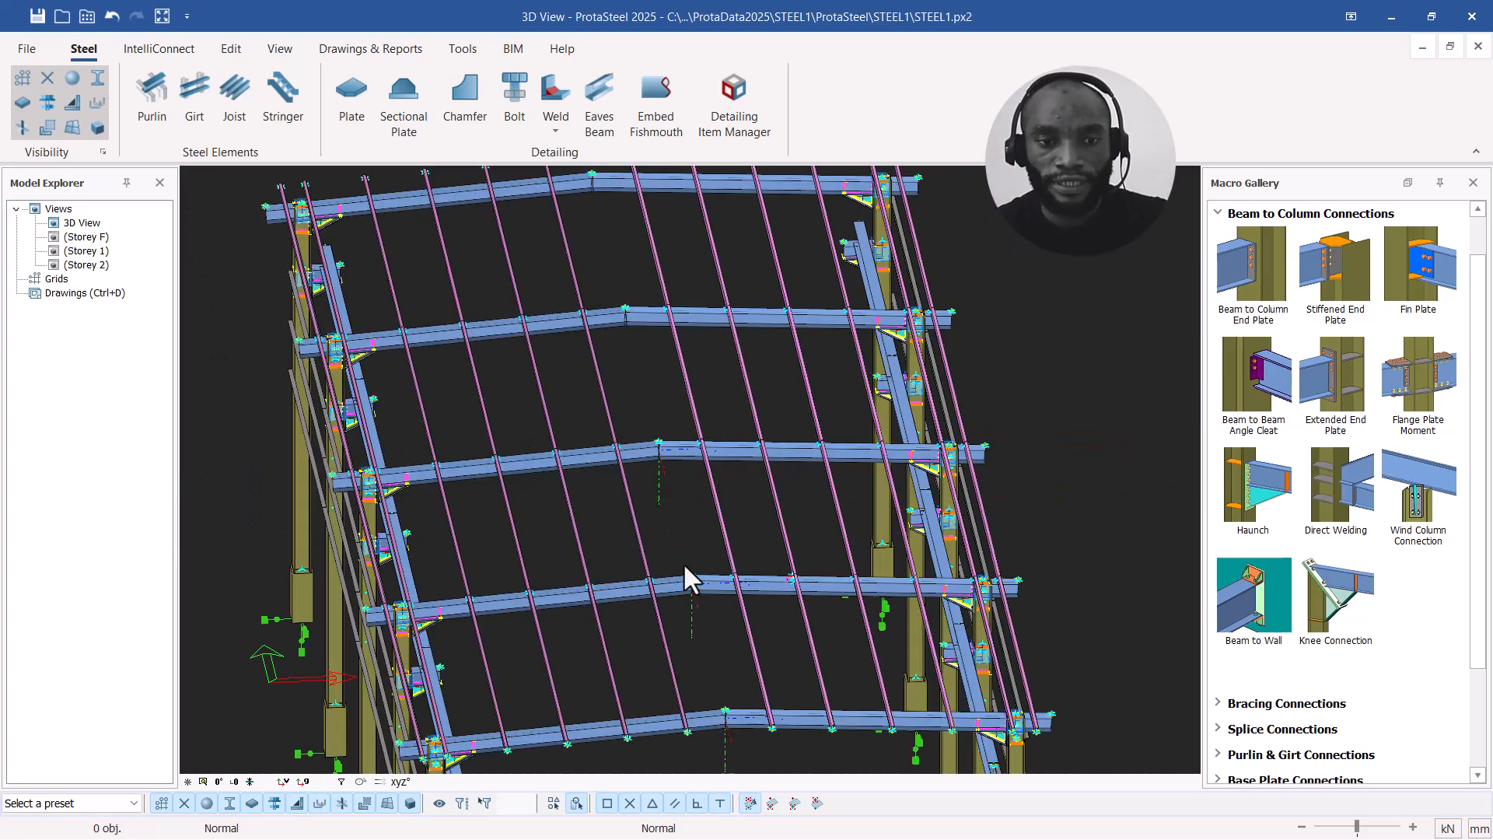
Step: Inspect the front frame's ridge joint, selecting its two rafters
{"action": "middle_click_drag", "start_coordinate": [730, 714], "coordinate": [730, 548]}
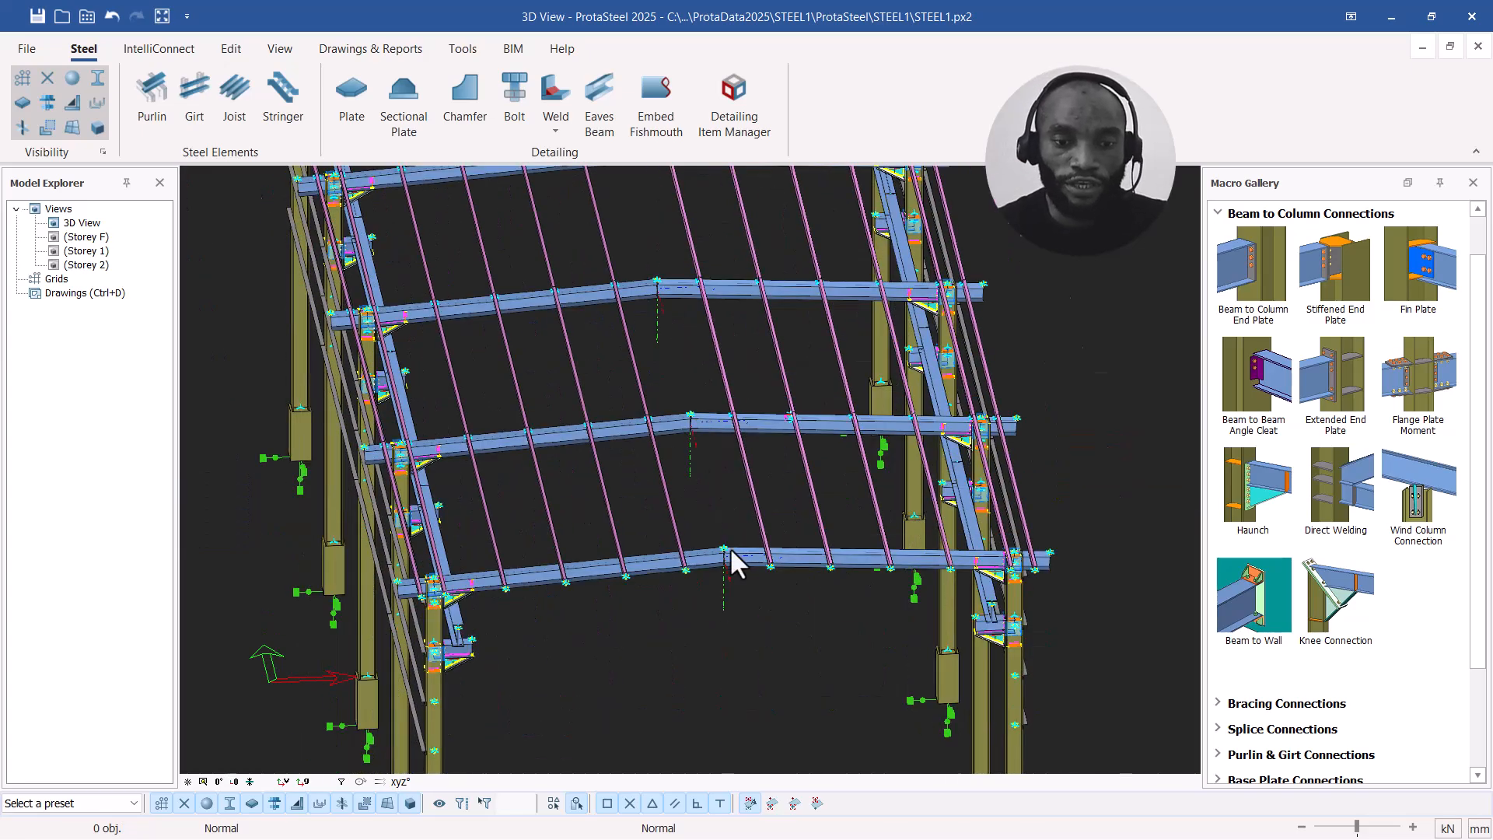
{"action": "scroll", "coordinate": [730, 549], "scroll_direction": "up", "scroll_amount": 5}
{"action": "left_click", "coordinate": [728, 572]}
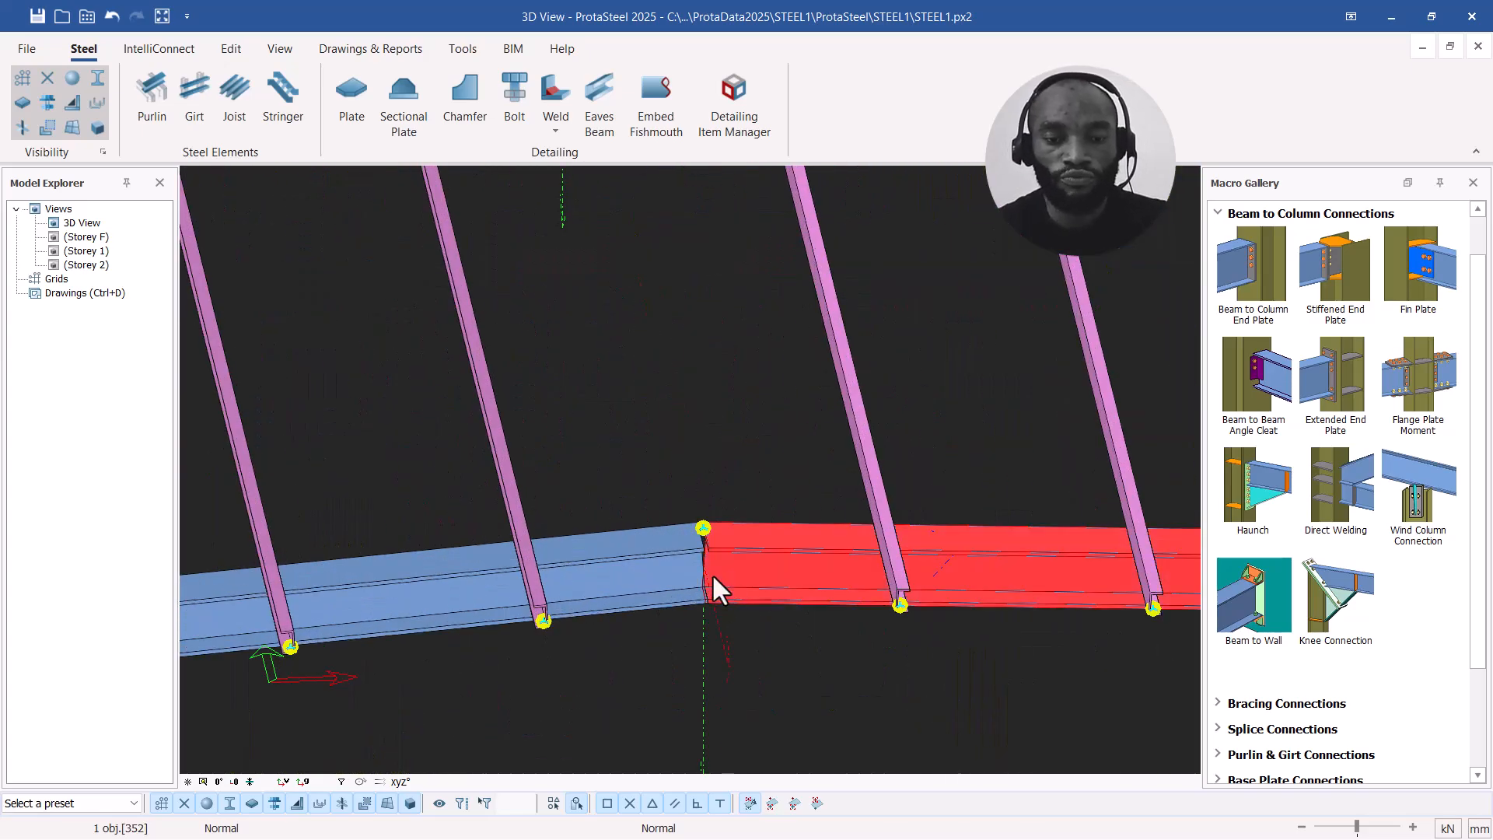
{"action": "scroll", "coordinate": [704, 583], "scroll_direction": "up", "scroll_amount": 2}
{"action": "left_click", "coordinate": [661, 586]}
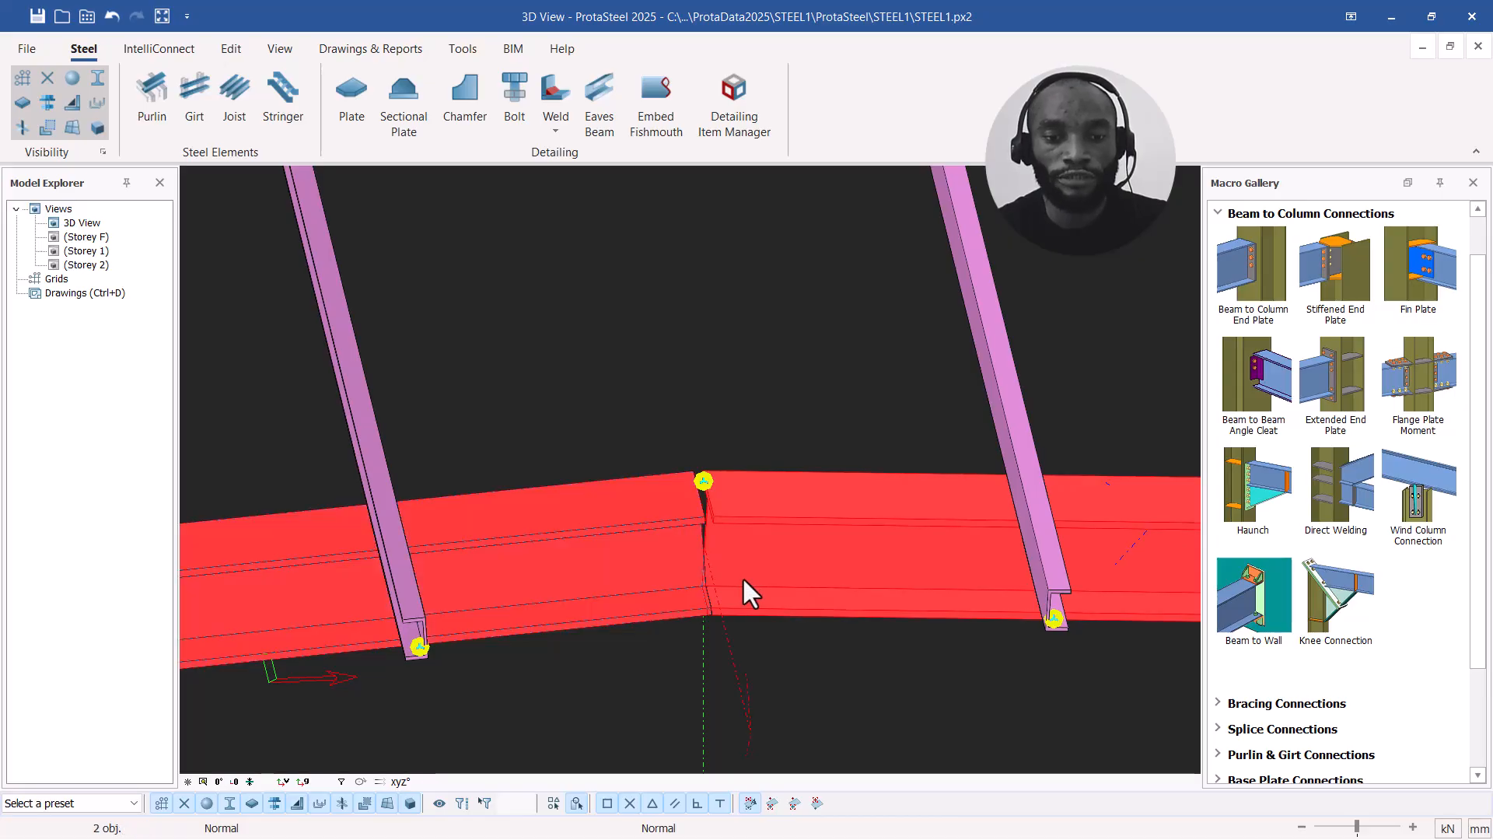
{"action": "scroll", "coordinate": [742, 593], "scroll_direction": "down", "scroll_amount": 2}
{"action": "middle_click_drag", "start_coordinate": [743, 584], "coordinate": [678, 585]}
{"action": "scroll", "coordinate": [753, 562], "scroll_direction": "down", "scroll_amount": 3}
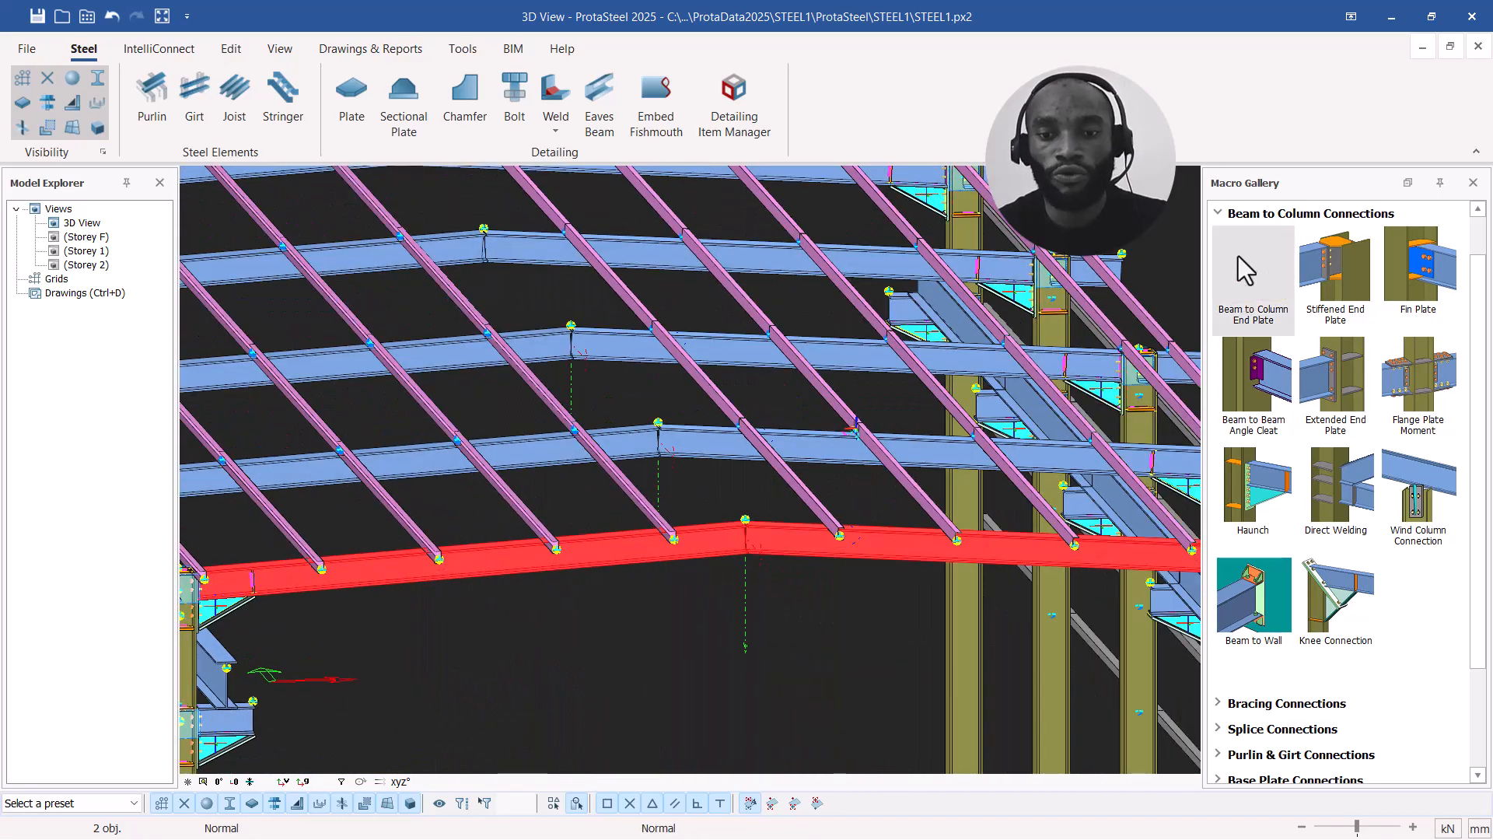
Step: Add an Apex Haunch connection between the two rafters at the front frame's ridge
{"action": "left_click", "coordinate": [1228, 216]}
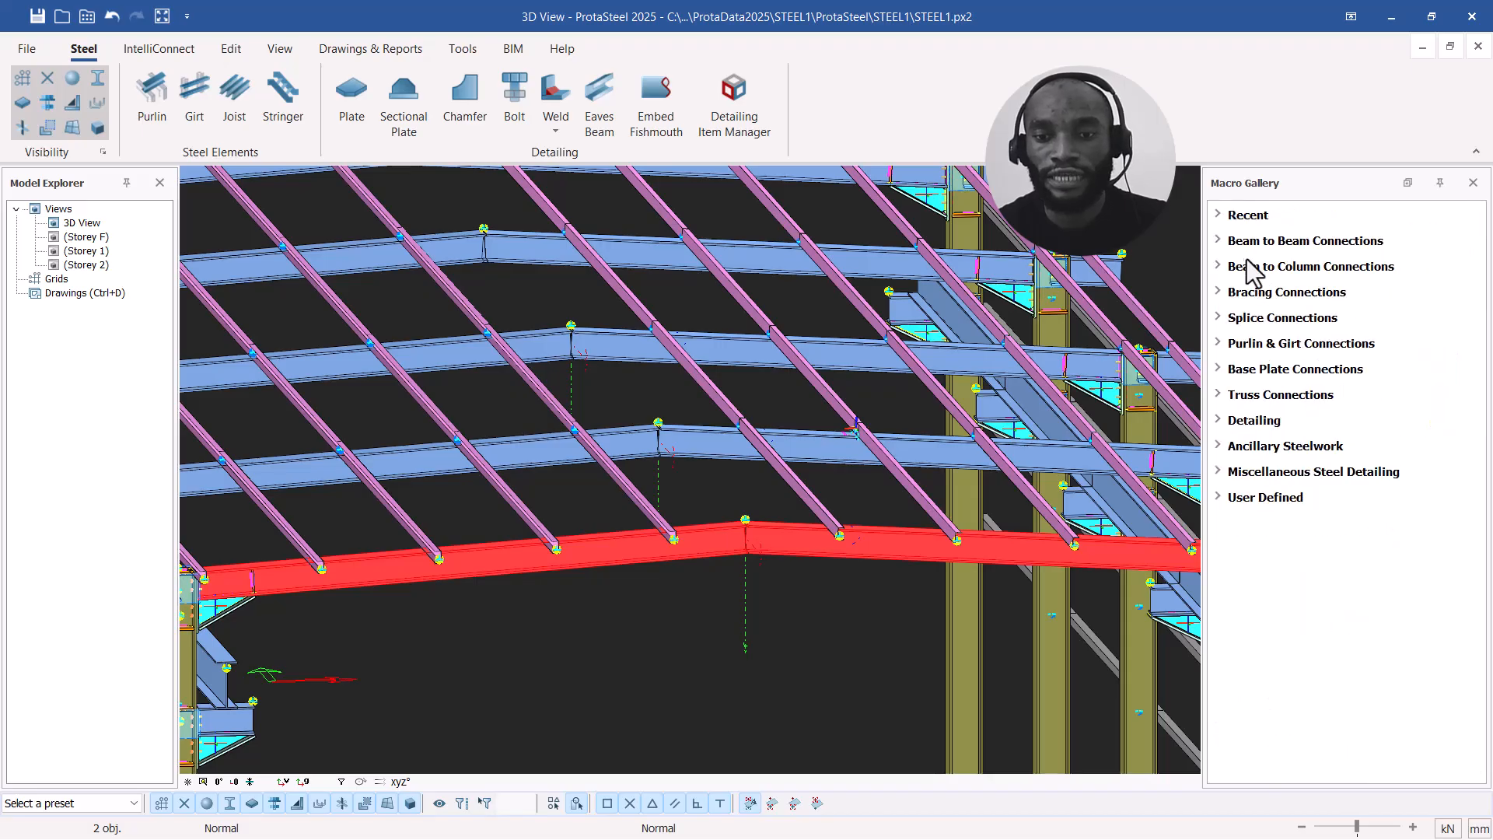
{"action": "left_click", "coordinate": [1237, 243]}
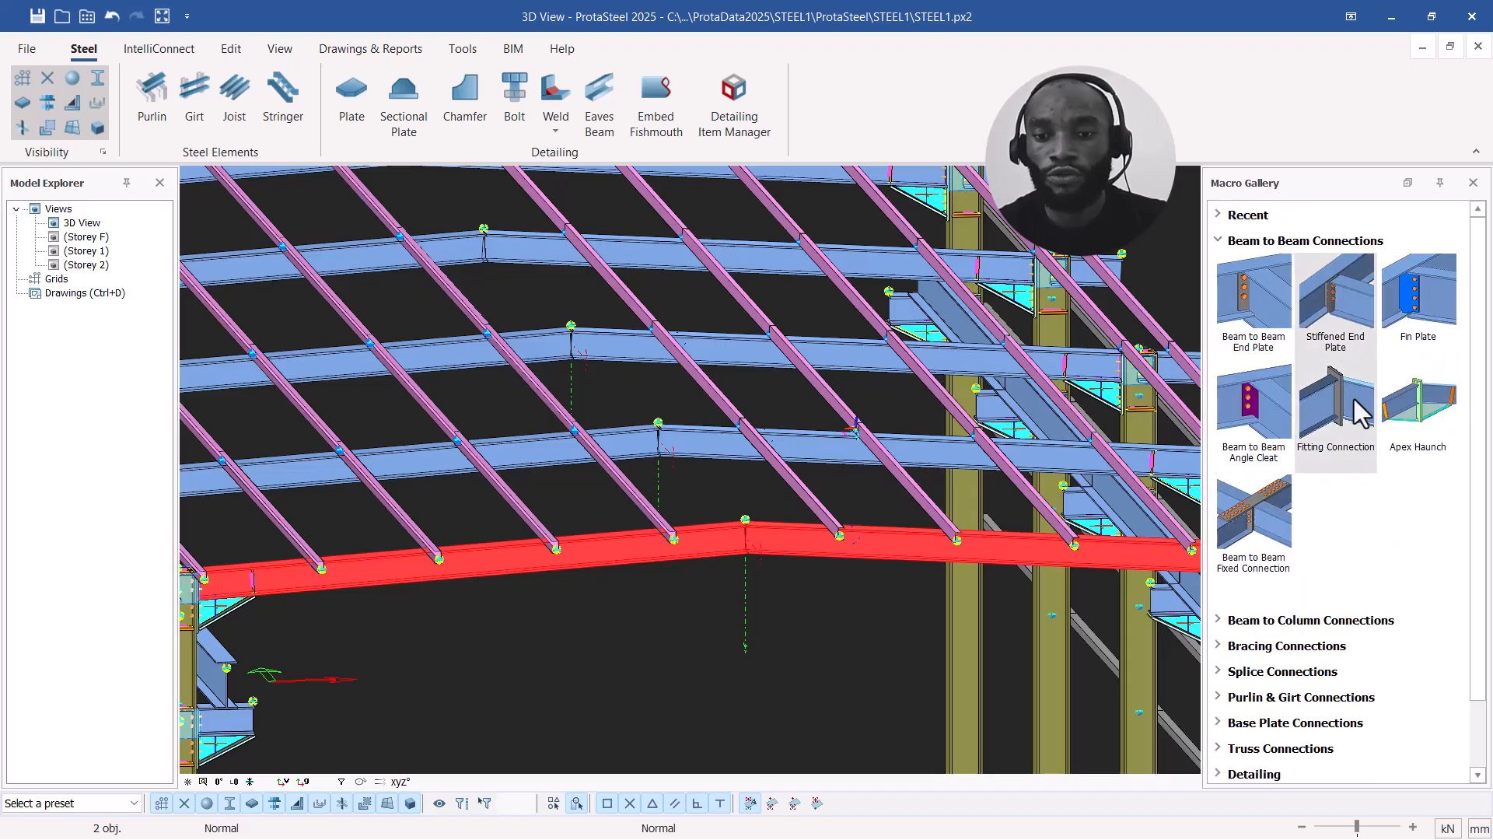
{"action": "left_click", "coordinate": [1417, 412]}
{"action": "scroll", "coordinate": [707, 579], "scroll_direction": "up", "scroll_amount": 6}
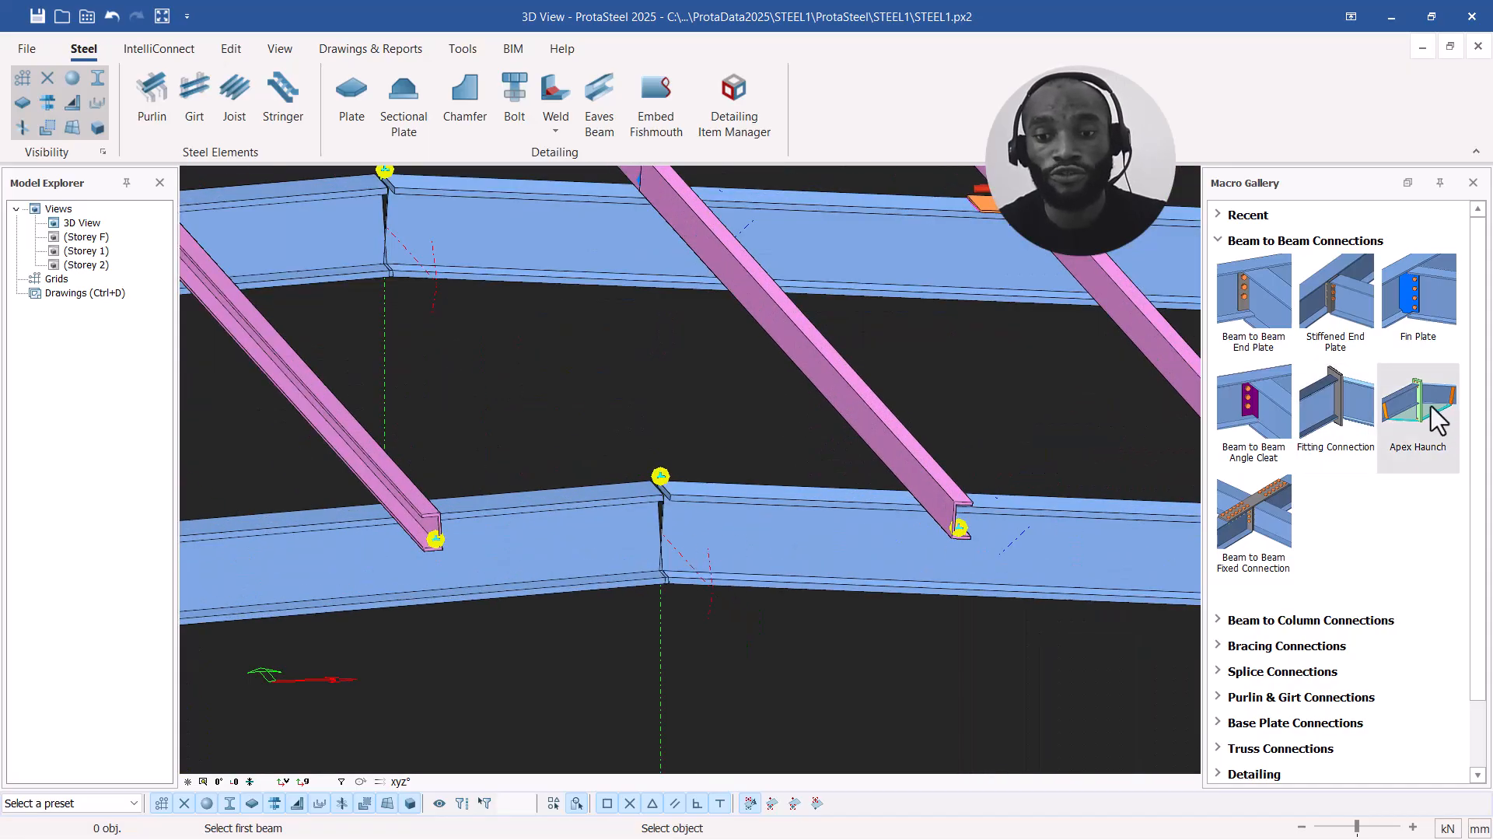
{"action": "left_click", "coordinate": [700, 556]}
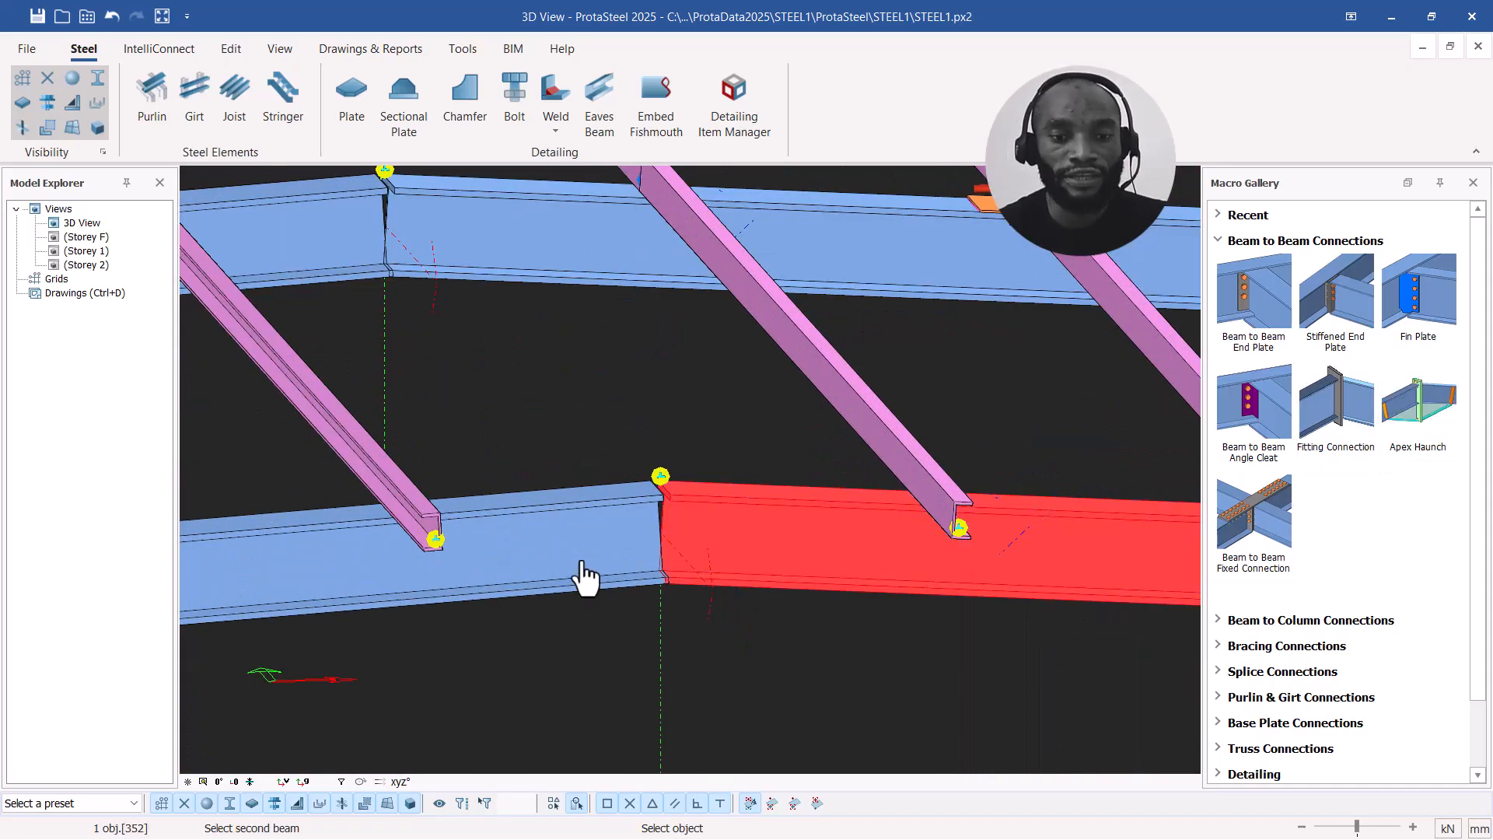
{"action": "left_click", "coordinate": [581, 565]}
{"action": "scroll", "coordinate": [704, 583], "scroll_direction": "up", "scroll_amount": 2}
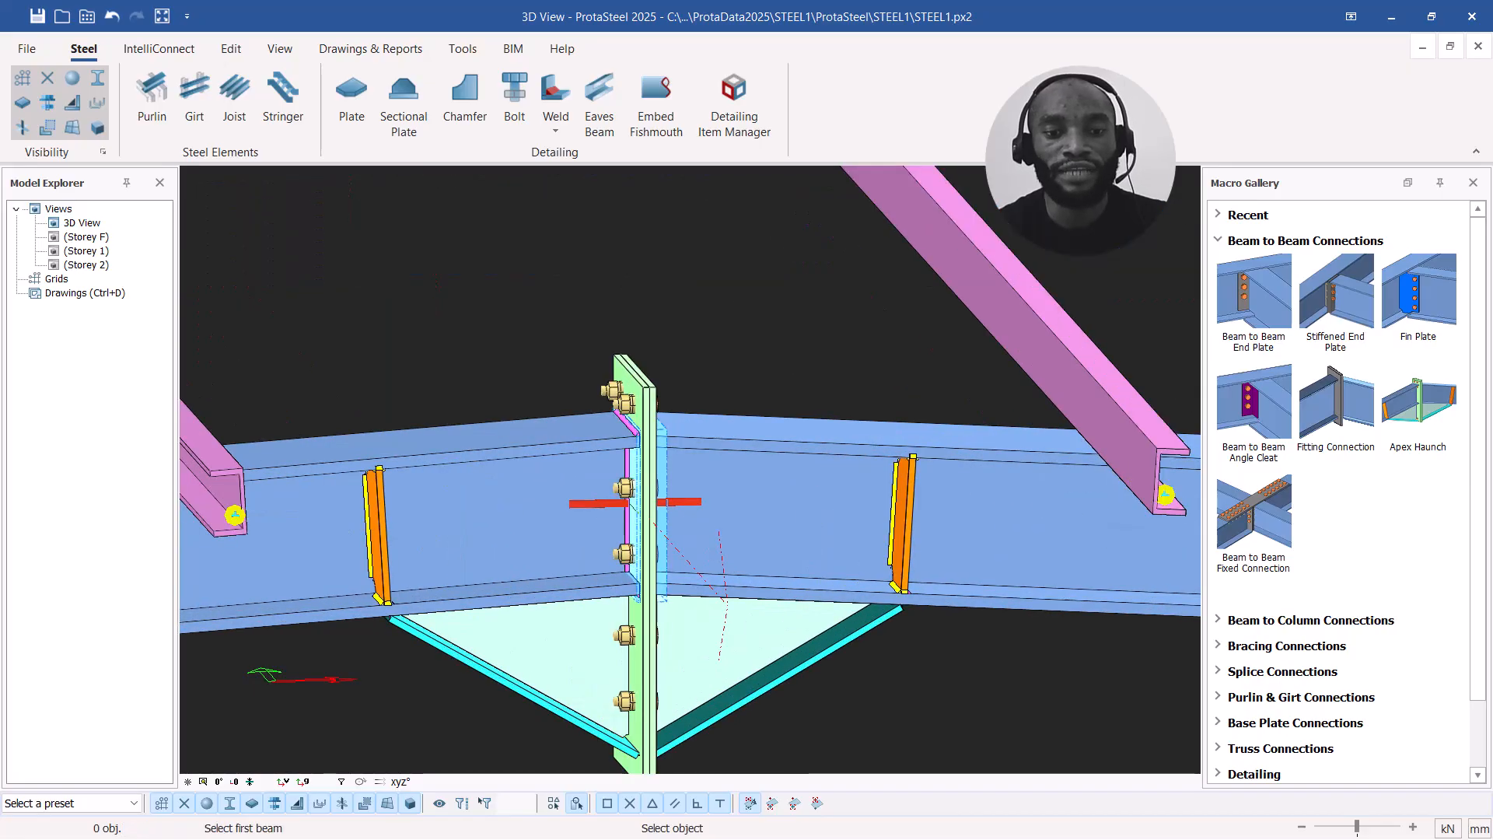
{"action": "scroll", "coordinate": [611, 450], "scroll_direction": "up", "scroll_amount": 3}
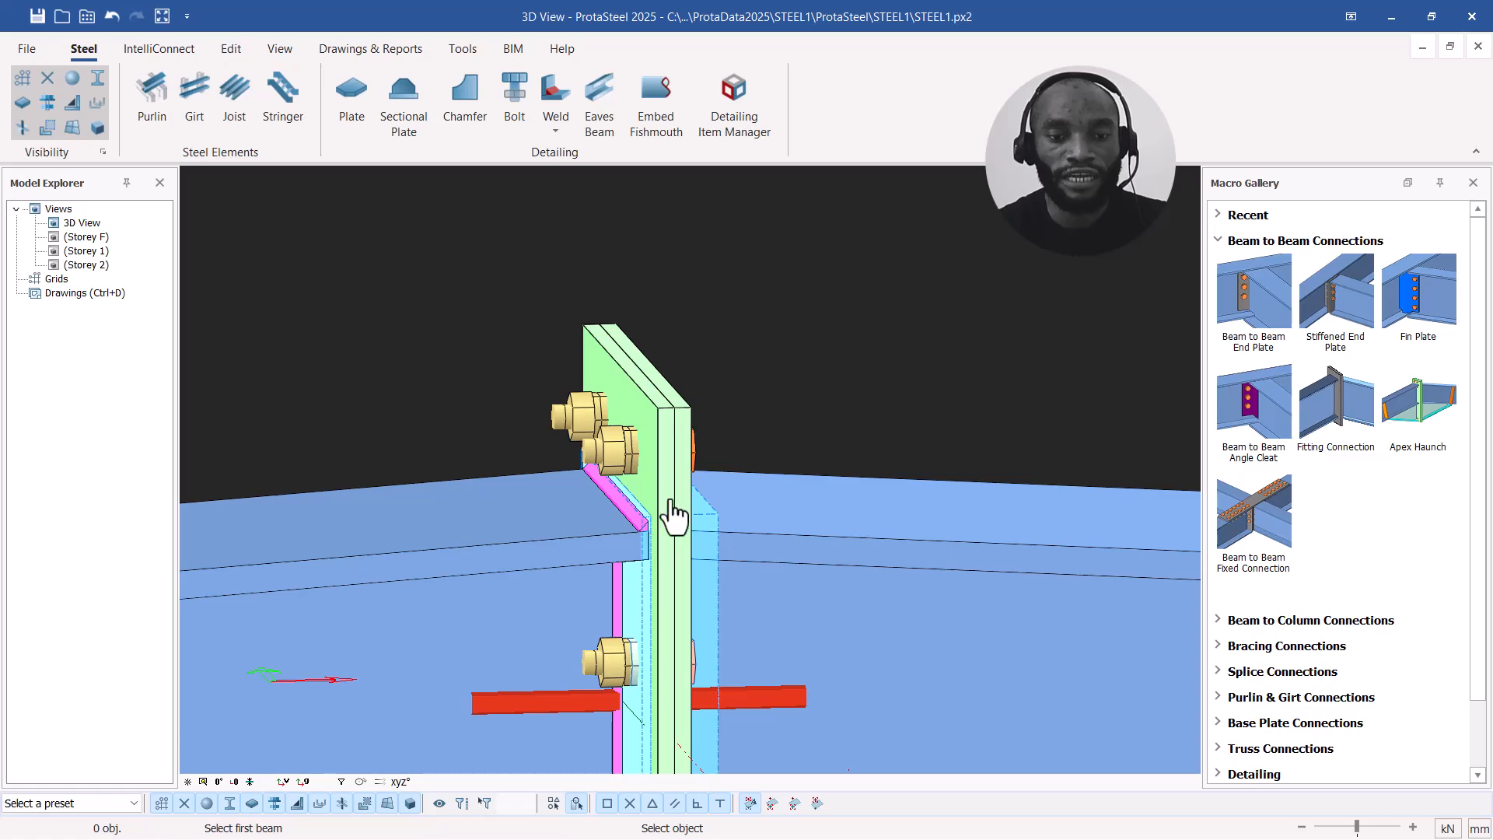
{"action": "scroll", "coordinate": [614, 471], "scroll_direction": "down", "scroll_amount": 5}
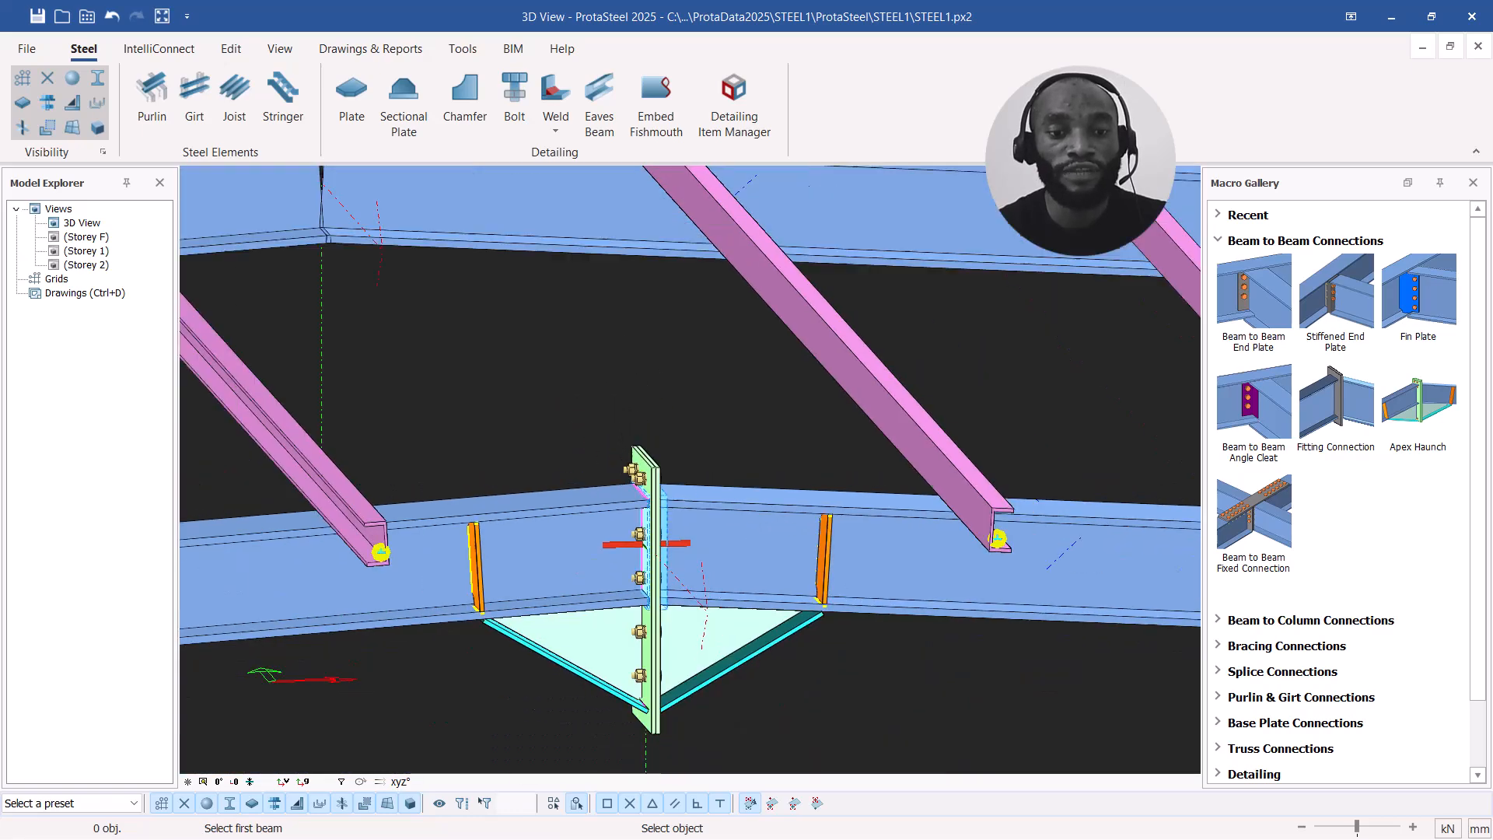
Step: Add Apex Haunch connections between the rafters at the ridges of the second and third frames
{"action": "middle_click_drag", "start_coordinate": [545, 377], "coordinate": [626, 506]}
{"action": "left_click", "coordinate": [583, 454]}
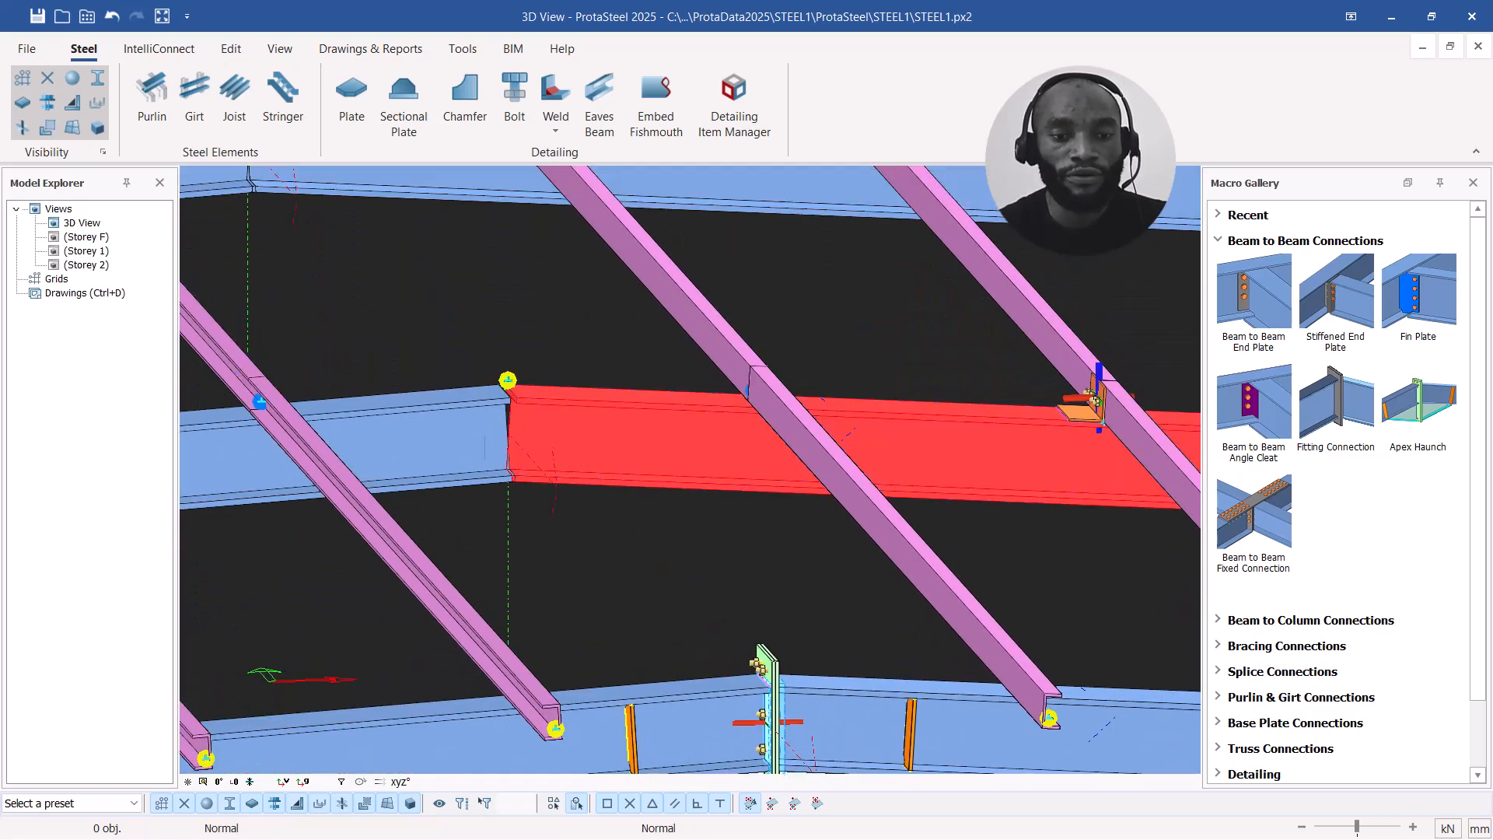
{"action": "left_click", "coordinate": [460, 434]}
{"action": "scroll", "coordinate": [460, 435], "scroll_direction": "down", "scroll_amount": 2}
{"action": "middle_click_drag", "start_coordinate": [459, 436], "coordinate": [711, 661]}
{"action": "middle_click_drag", "start_coordinate": [603, 456], "coordinate": [640, 521]}
{"action": "left_click", "coordinate": [641, 520]}
{"action": "left_click", "coordinate": [544, 500]}
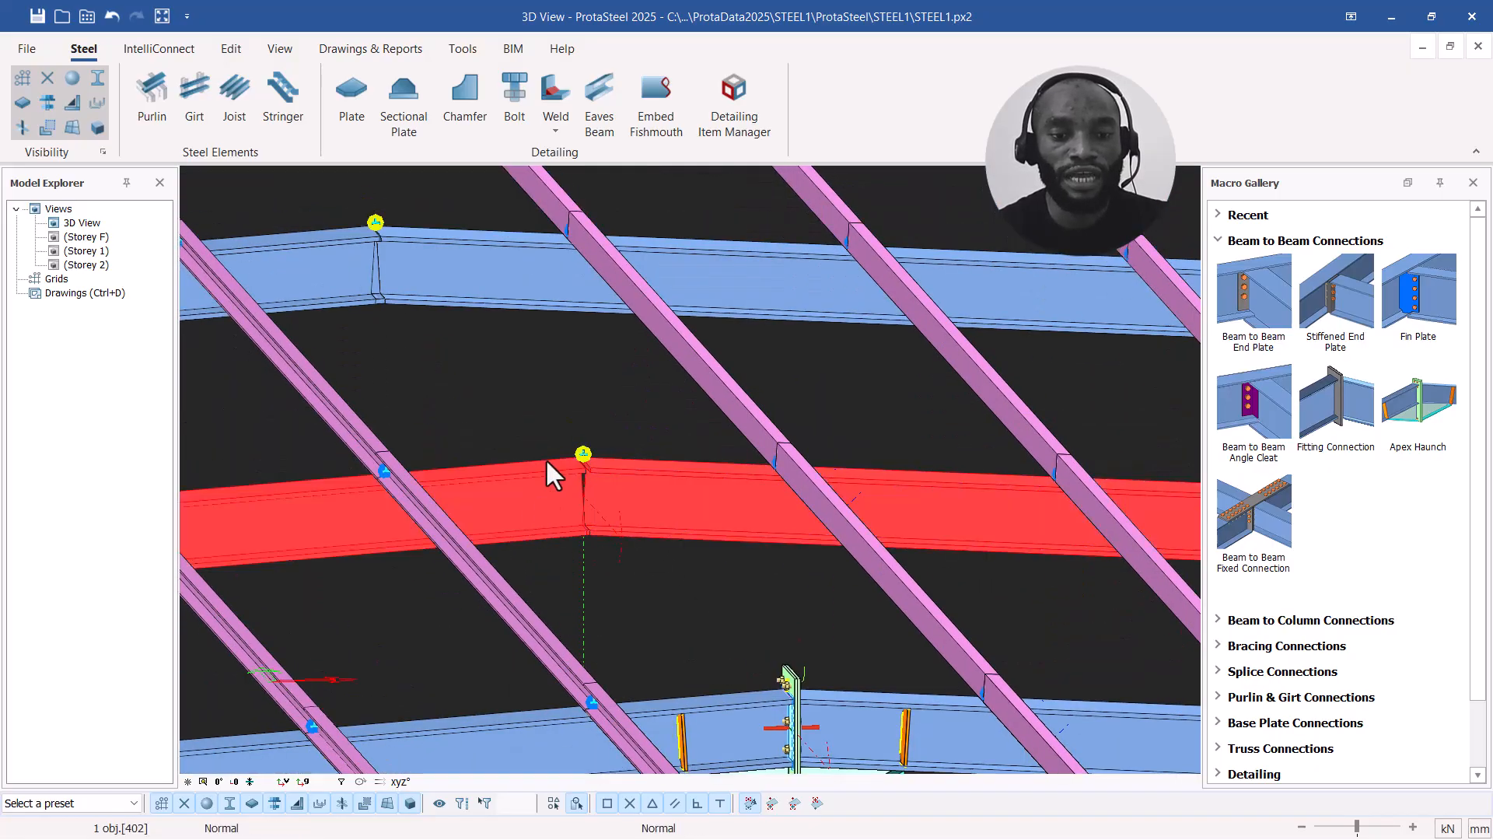
Step: Add Apex Haunch connections at the ridges of the last two frames
{"action": "left_click", "coordinate": [393, 289]}
{"action": "left_click", "coordinate": [319, 294]}
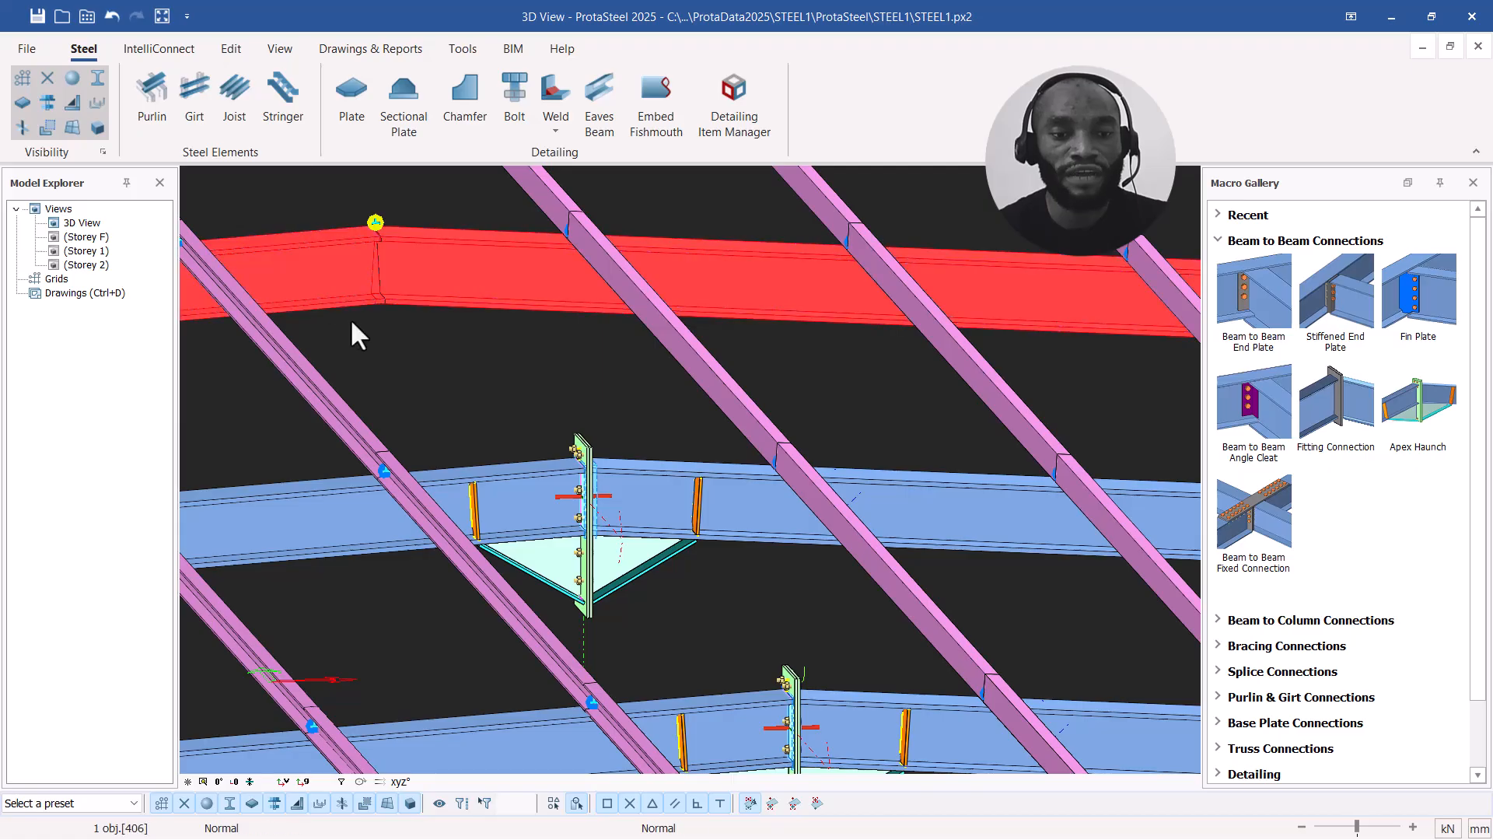
{"action": "middle_click_drag", "start_coordinate": [432, 272], "coordinate": [733, 679]}
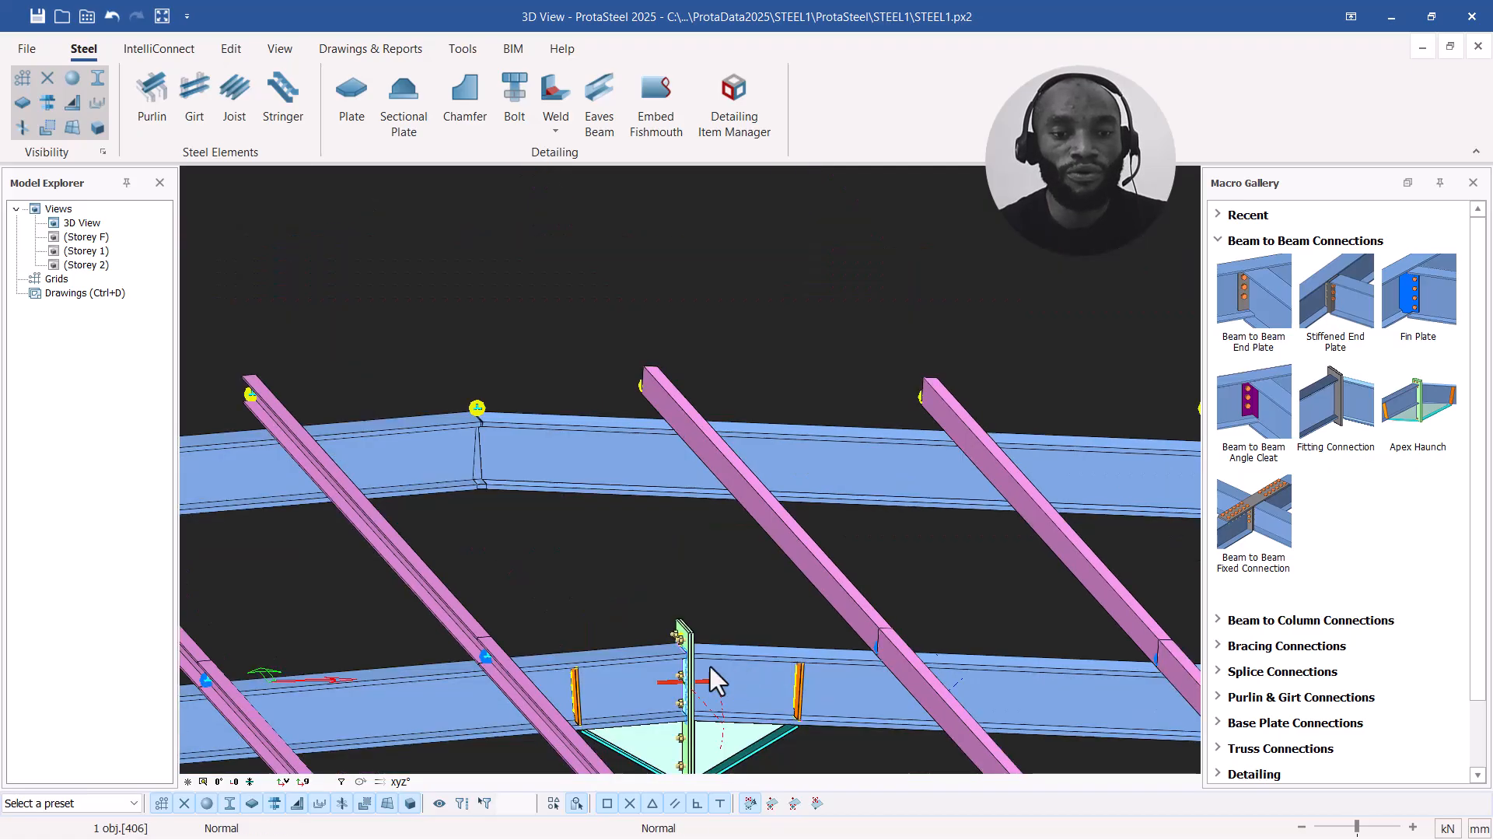
{"action": "scroll", "coordinate": [731, 679], "scroll_direction": "down", "scroll_amount": 1}
{"action": "left_click", "coordinate": [583, 523]}
{"action": "left_click", "coordinate": [510, 506]}
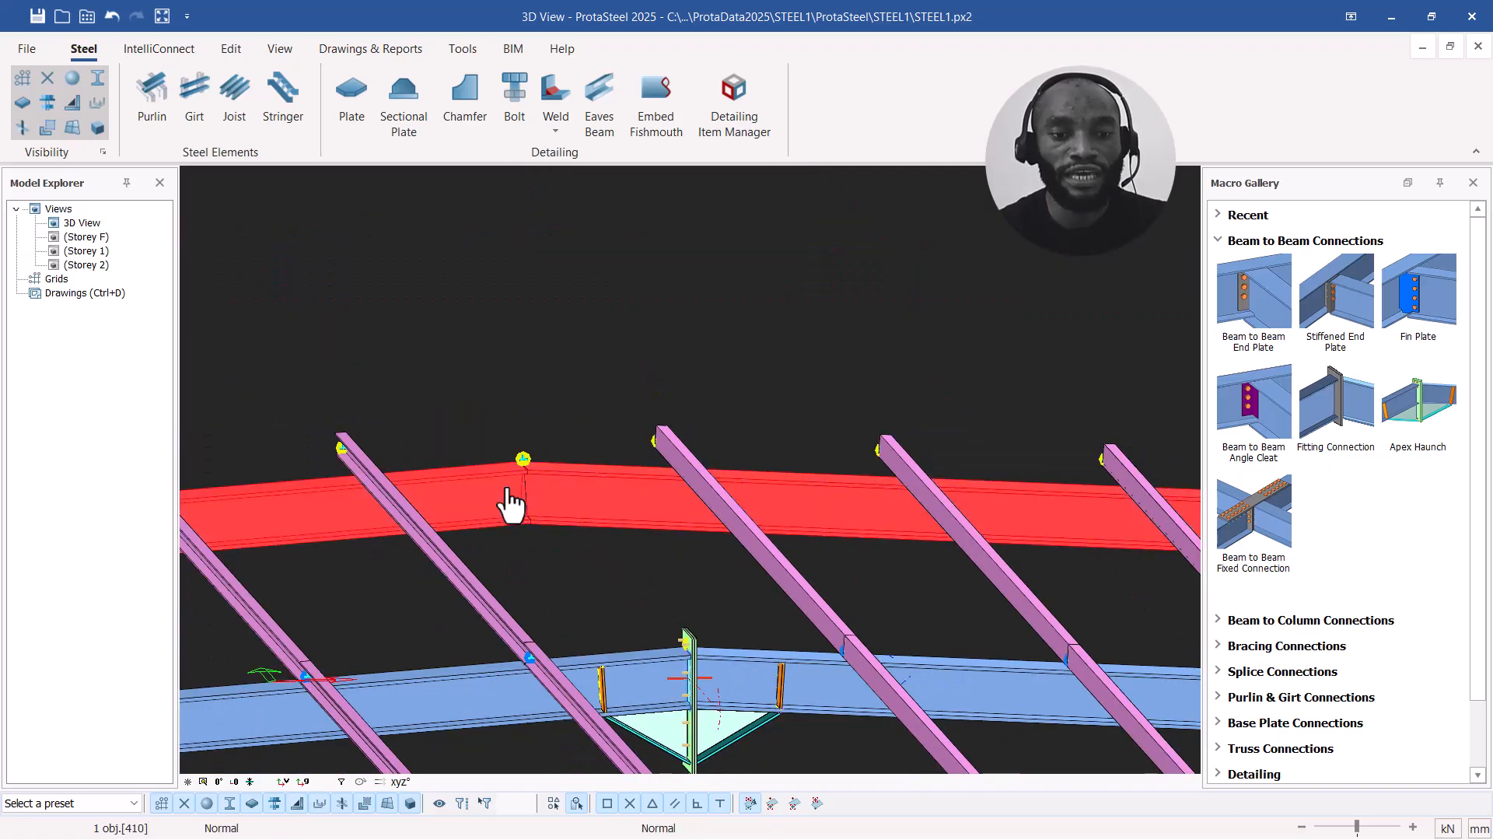
{"action": "scroll", "coordinate": [607, 323], "scroll_direction": "down", "scroll_amount": 5}
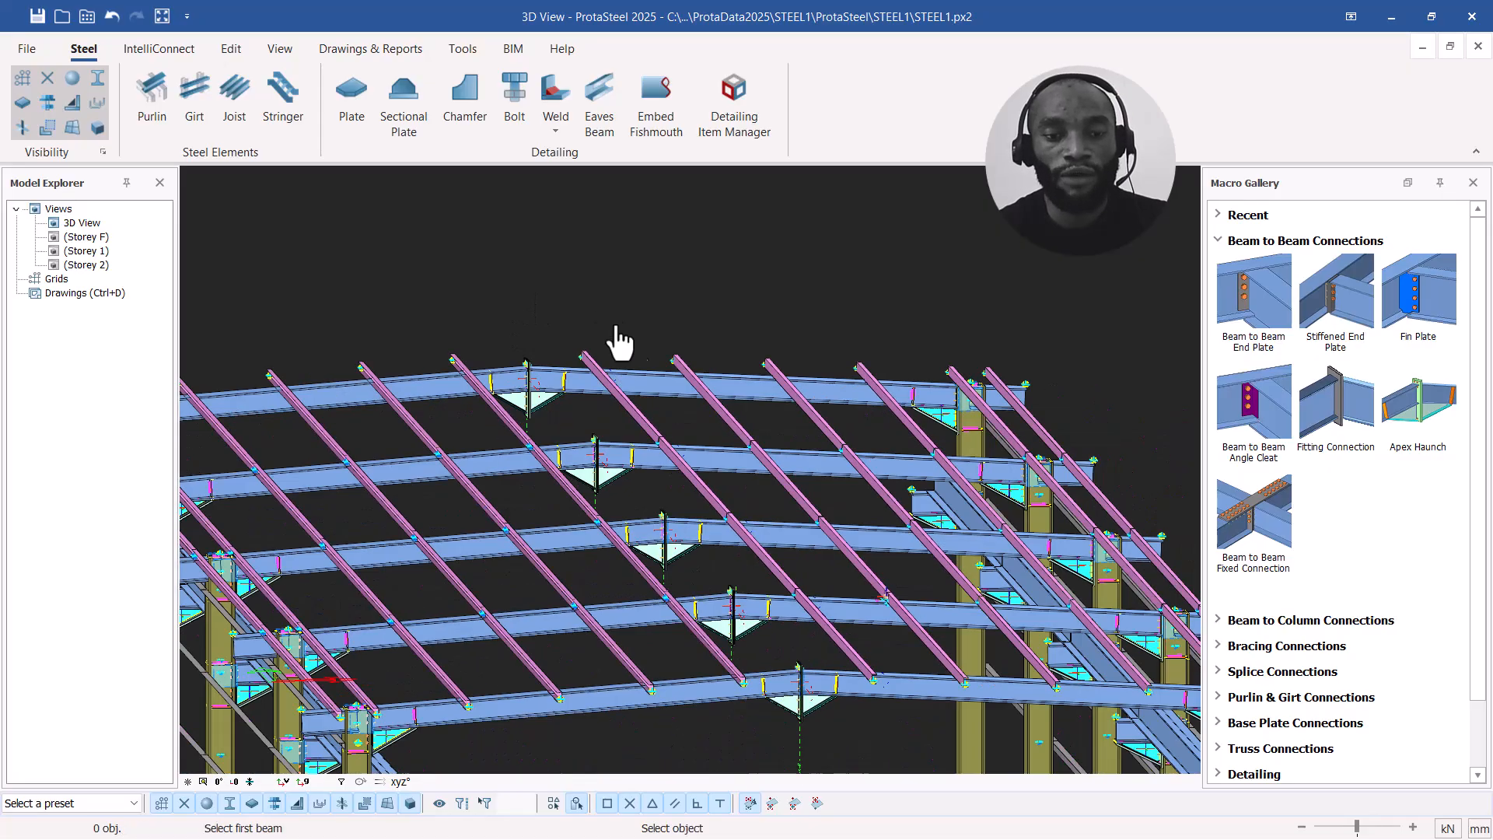
Step: Examine the front frame's apex haunch from the side, focusing on the end plate bolts above the rafter's top flange
{"action": "scroll", "coordinate": [796, 703], "scroll_direction": "up", "scroll_amount": 6}
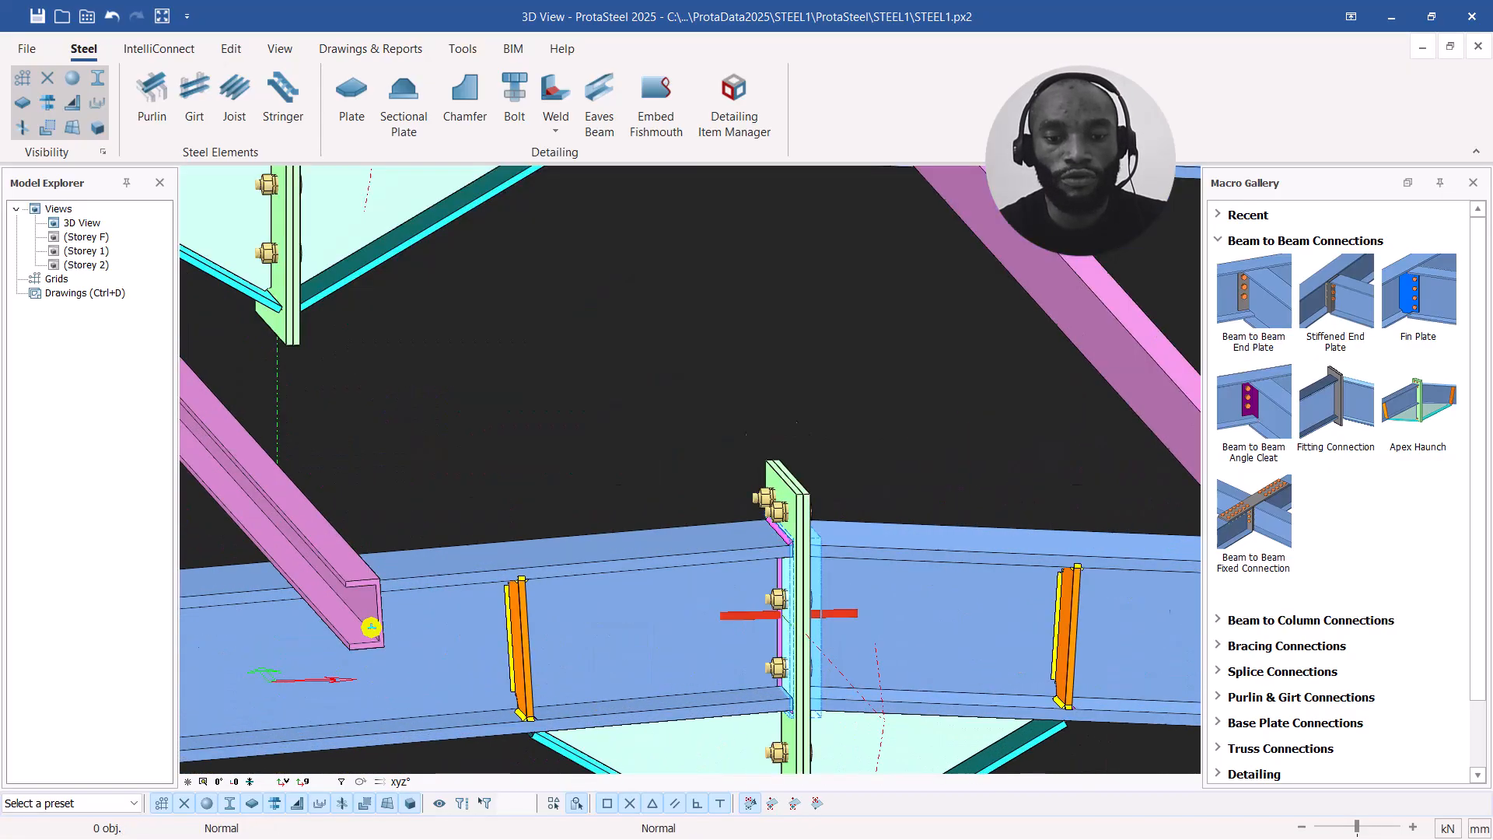
{"action": "left_click", "coordinate": [835, 606]}
{"action": "middle_click_drag", "start_coordinate": [827, 591], "coordinate": [654, 584]}
{"action": "middle_click_drag", "start_coordinate": [1124, 429], "coordinate": [755, 520]}
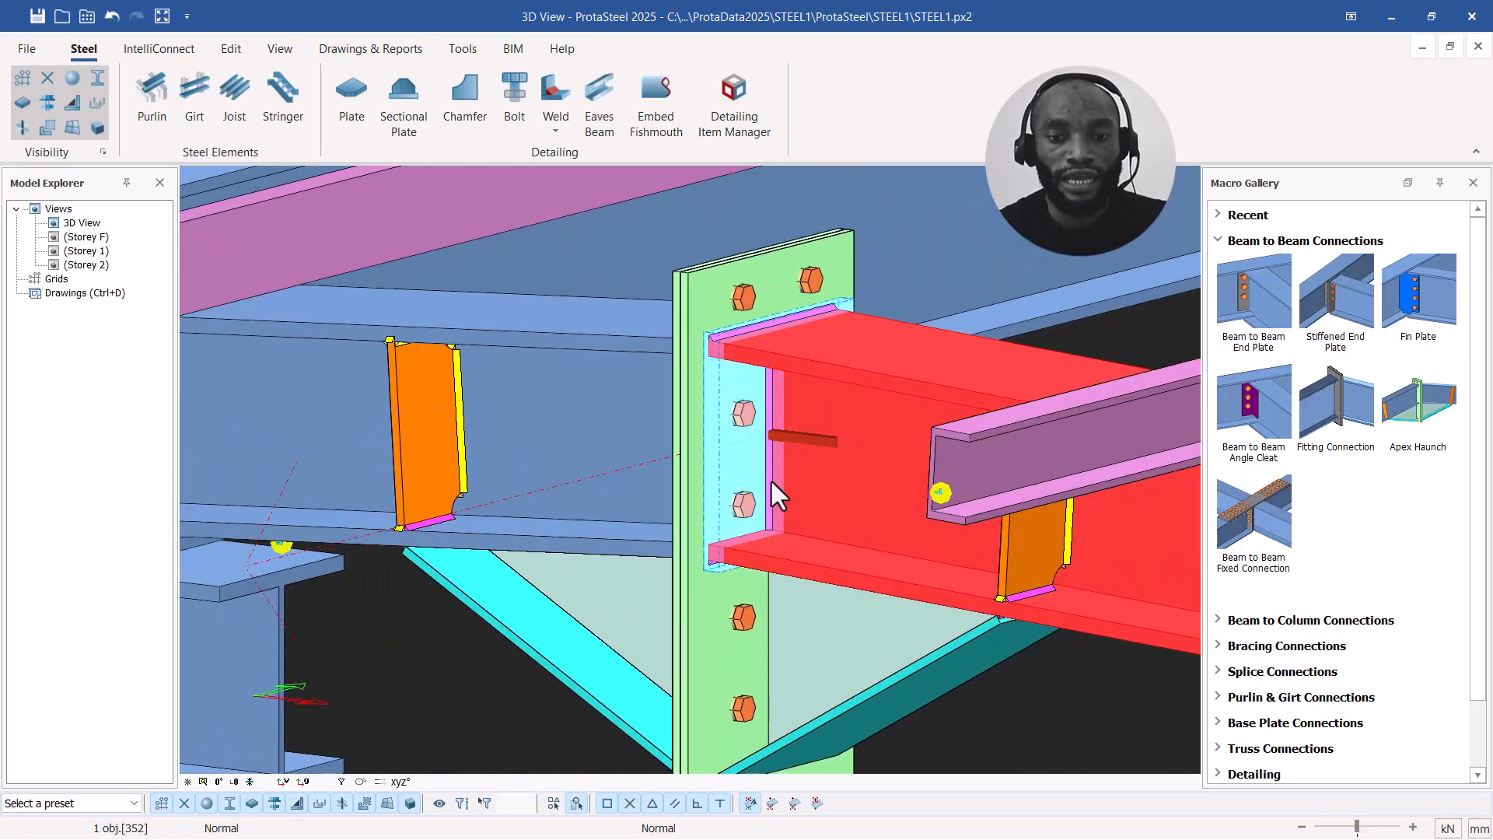
{"action": "scroll", "coordinate": [761, 372], "scroll_direction": "up", "scroll_amount": 3}
{"action": "middle_click_drag", "start_coordinate": [762, 371], "coordinate": [741, 522]}
{"action": "middle_click_drag", "start_coordinate": [854, 360], "coordinate": [726, 455]}
{"action": "scroll", "coordinate": [726, 456], "scroll_direction": "up", "scroll_amount": 3}
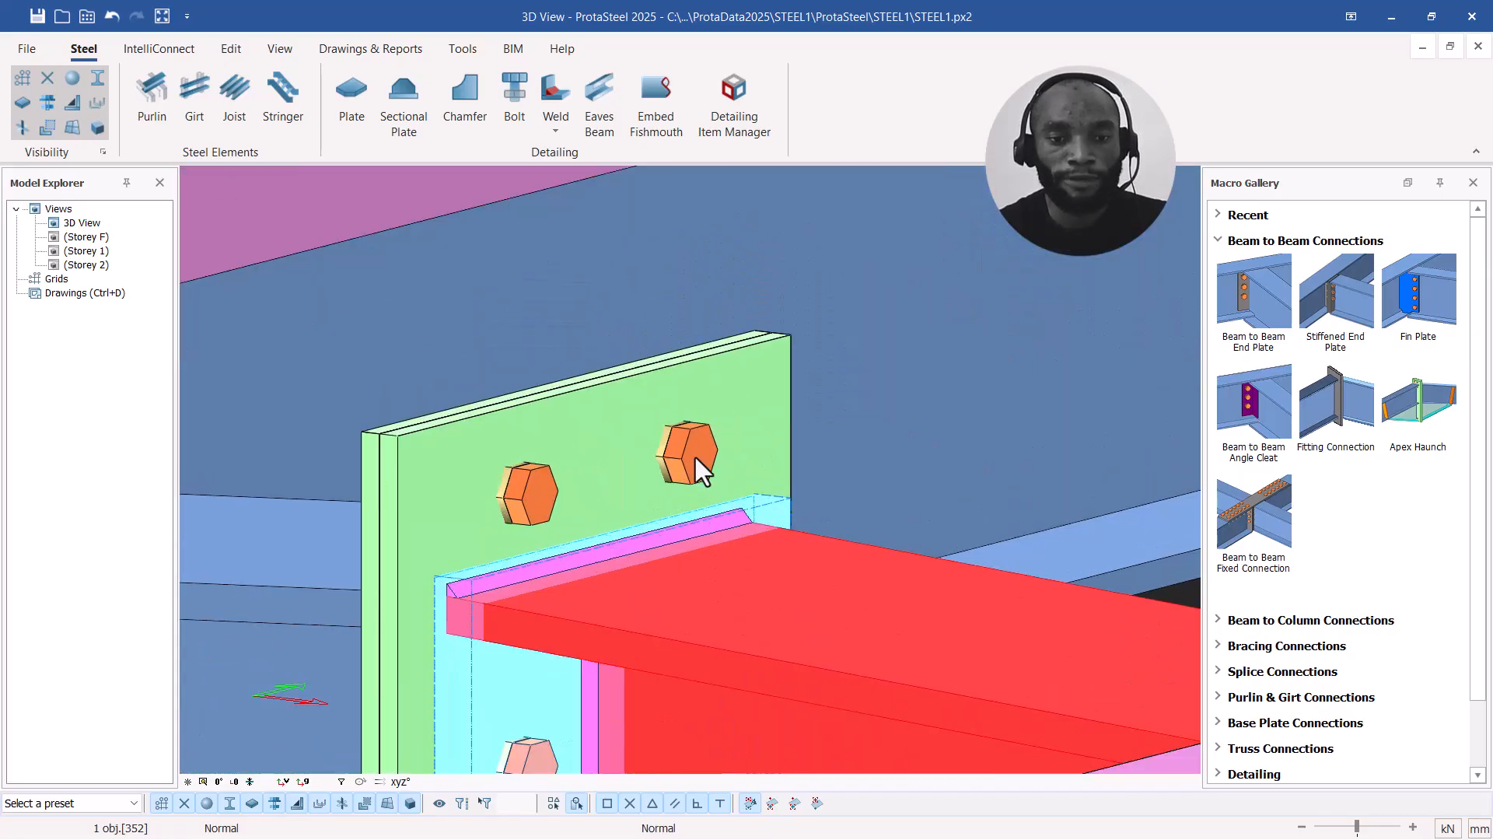
{"action": "scroll", "coordinate": [654, 520], "scroll_direction": "down", "scroll_amount": 3}
{"action": "middle_click_drag", "start_coordinate": [596, 586], "coordinate": [623, 367]}
{"action": "middle_click_drag", "start_coordinate": [631, 231], "coordinate": [667, 401]}
{"action": "scroll", "coordinate": [666, 400], "scroll_direction": "up", "scroll_amount": 3}
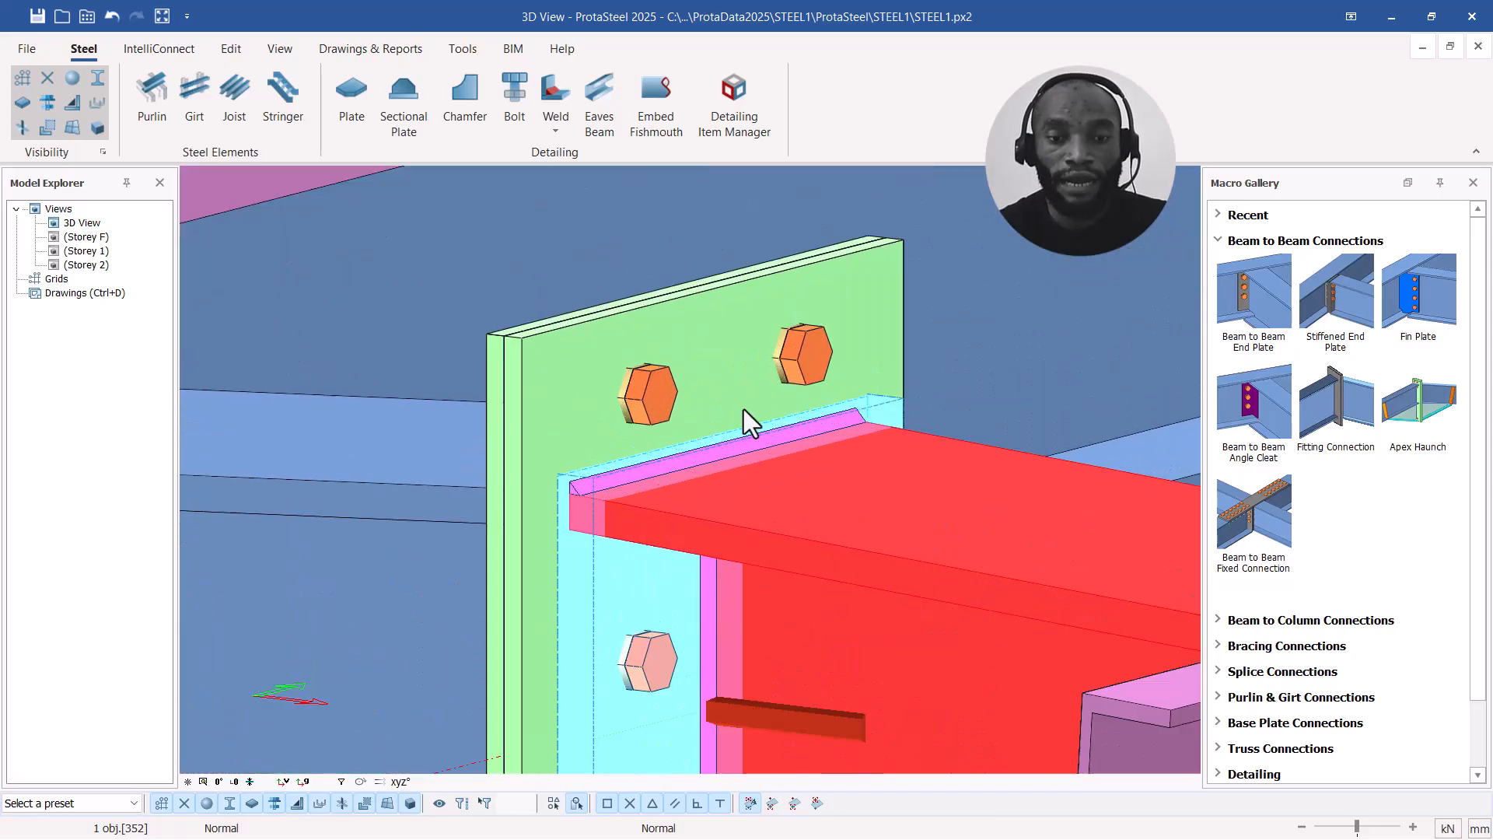
Step: Remove the two bolts above the rafter at (-65,-159.607) and (65,-159.607) from the front apex haunch's bolt group
{"action": "left_click", "coordinate": [795, 361]}
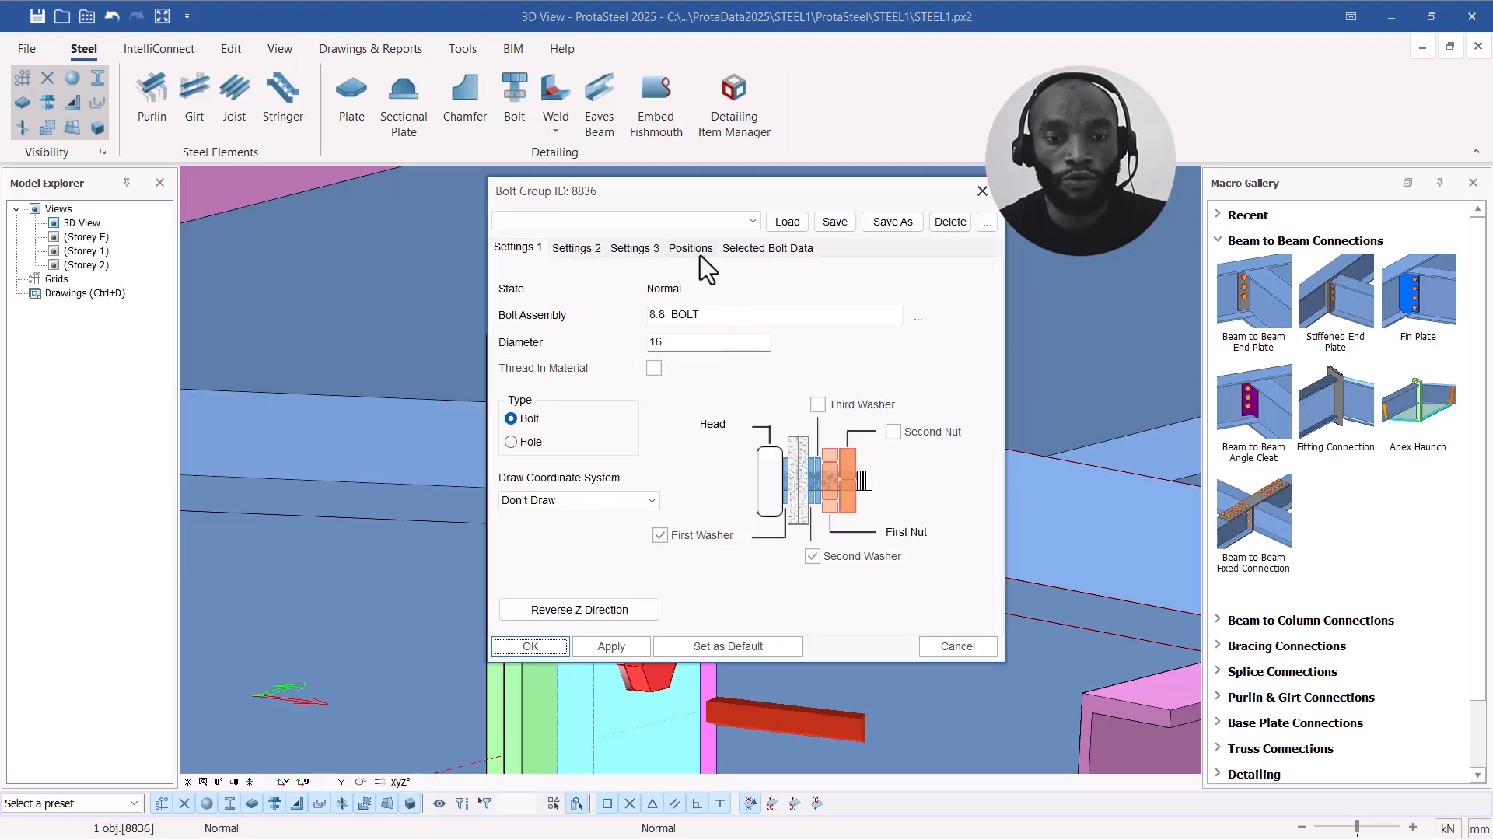
{"action": "left_click", "coordinate": [691, 248]}
{"action": "left_click", "coordinate": [565, 297]}
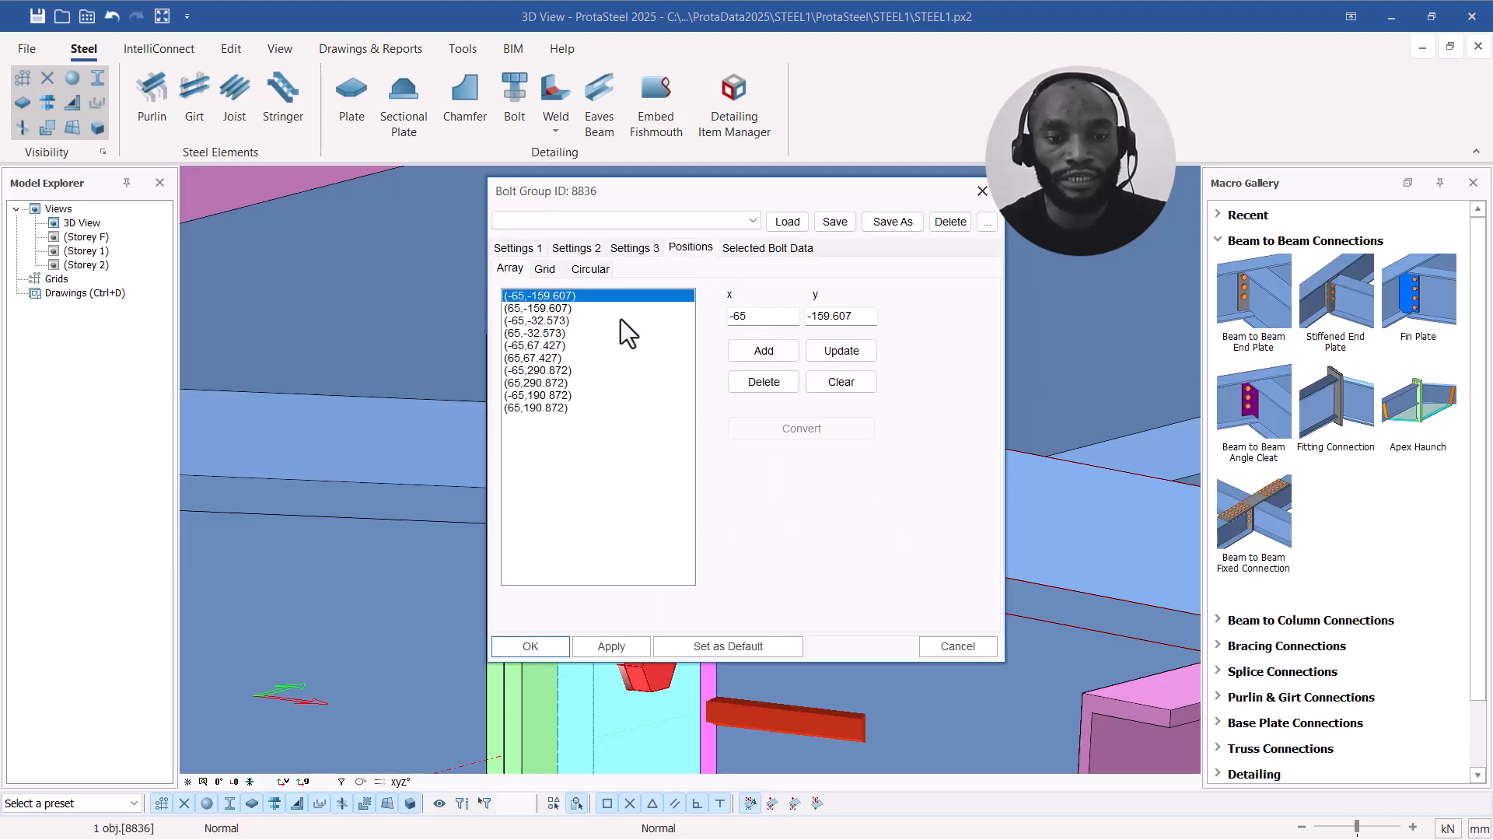
{"action": "left_click", "coordinate": [761, 381]}
{"action": "left_click", "coordinate": [787, 381]}
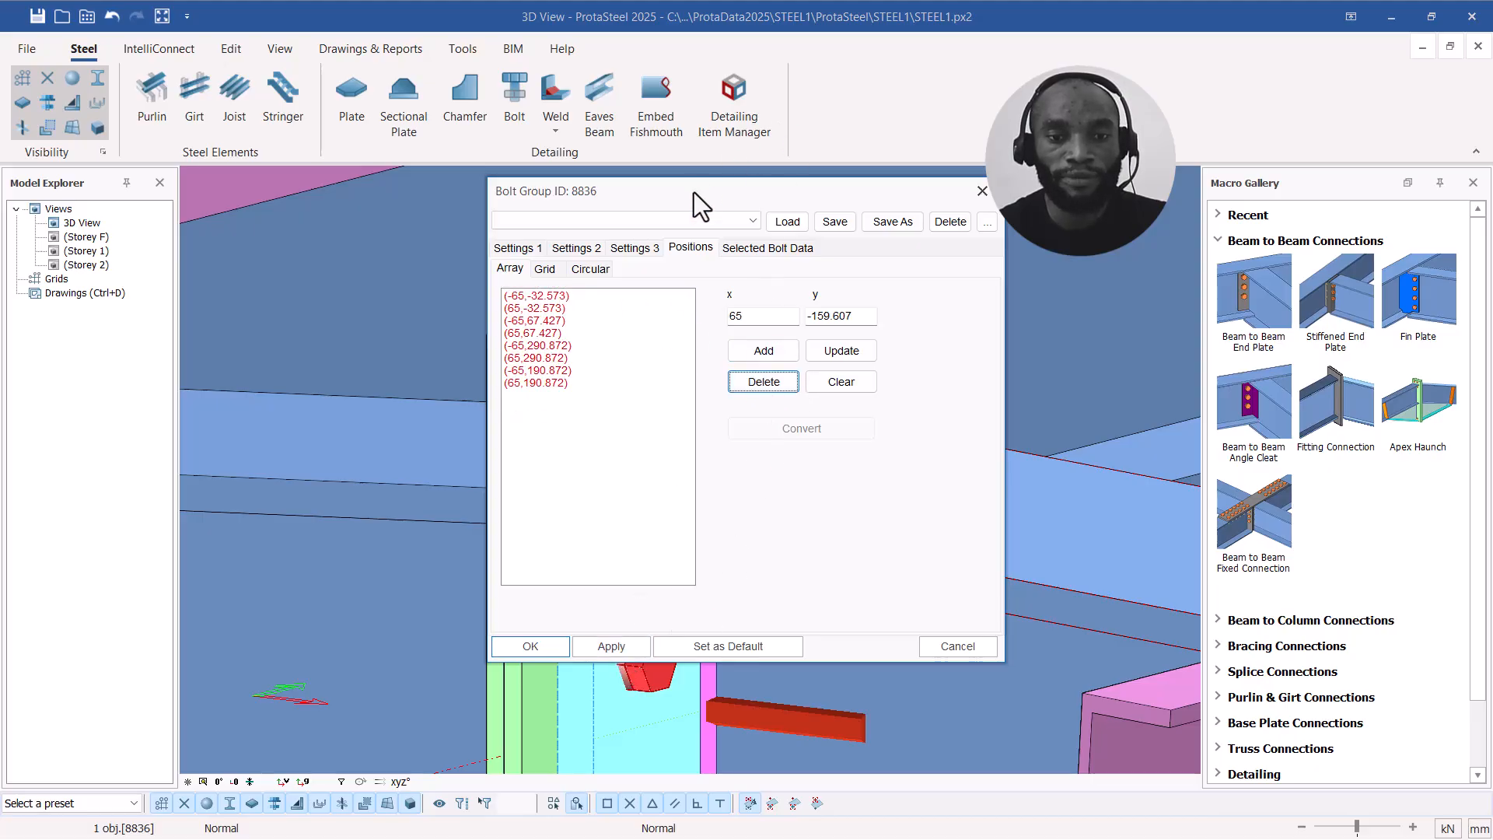
{"action": "left_click_drag", "start_coordinate": [693, 193], "coordinate": [1162, 187]}
{"action": "left_click", "coordinate": [1085, 637]}
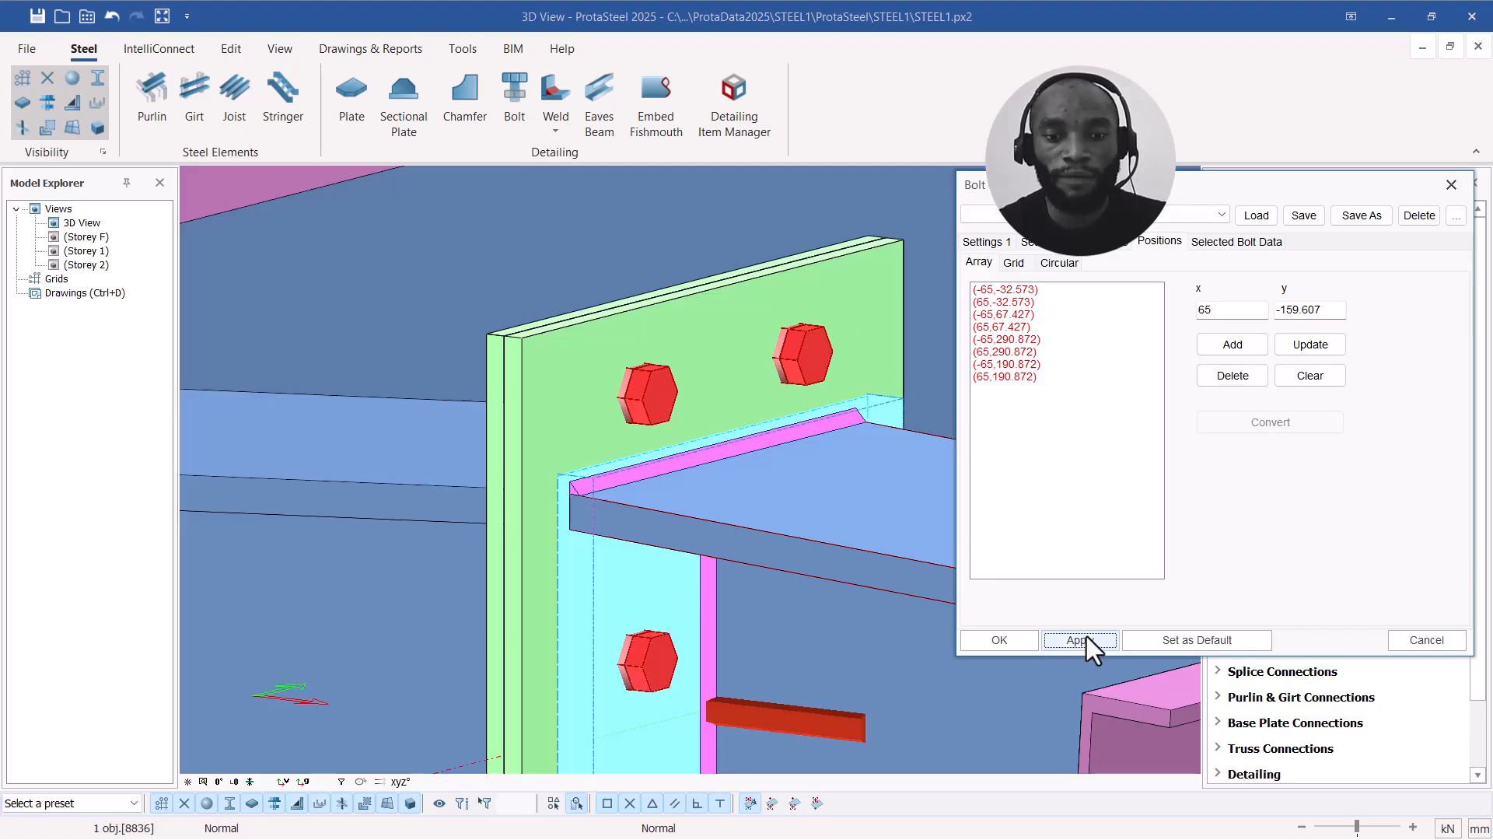
{"action": "left_click", "coordinate": [1022, 642]}
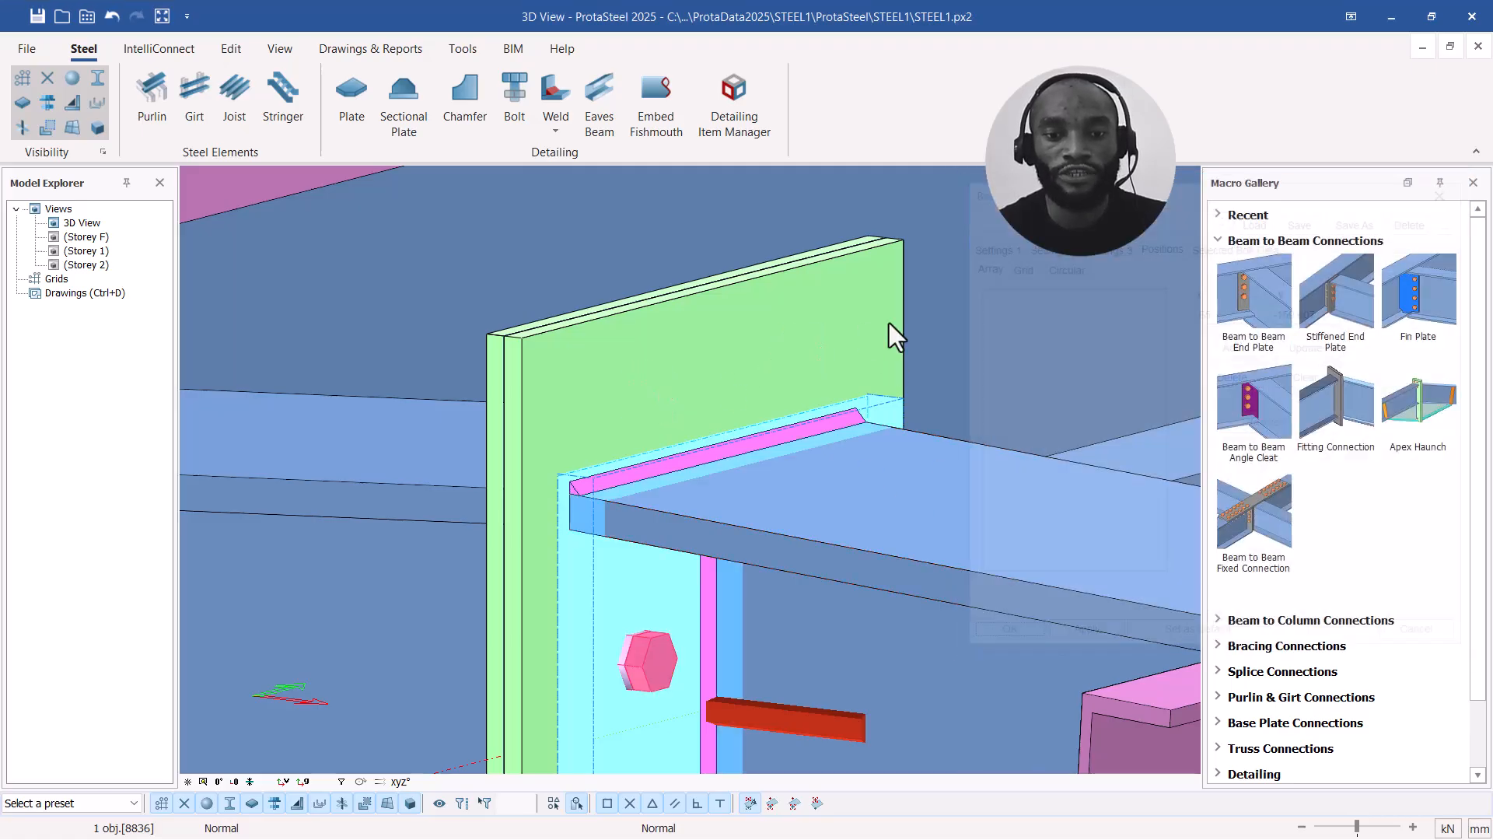
Step: Examine the front apex haunch's end plate and its remaining bolts
{"action": "scroll", "coordinate": [889, 327], "scroll_direction": "down", "scroll_amount": 8}
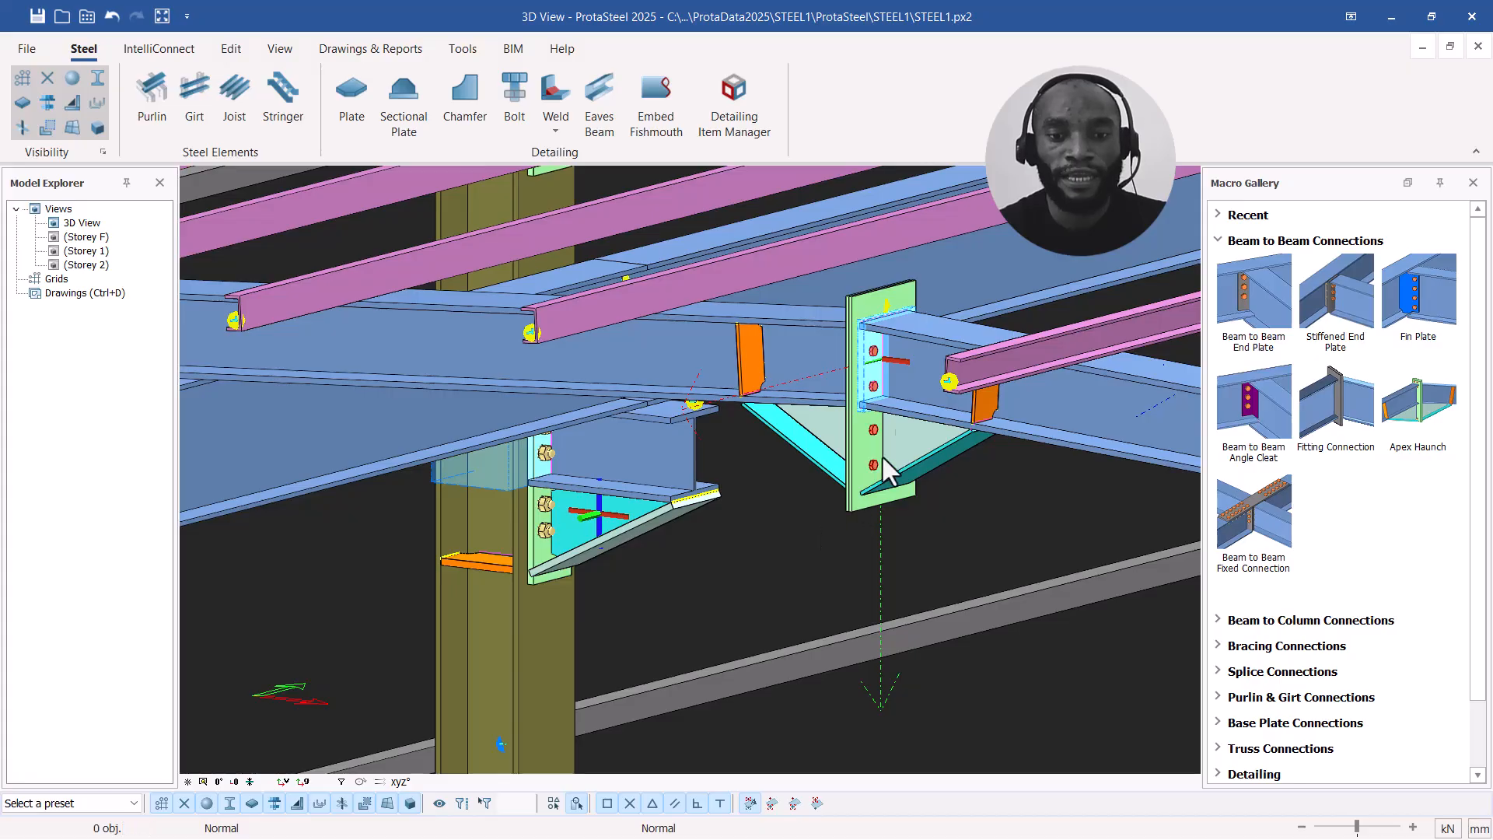
{"action": "scroll", "coordinate": [858, 297], "scroll_direction": "up", "scroll_amount": 3}
{"action": "scroll", "coordinate": [859, 296], "scroll_direction": "down", "scroll_amount": 2}
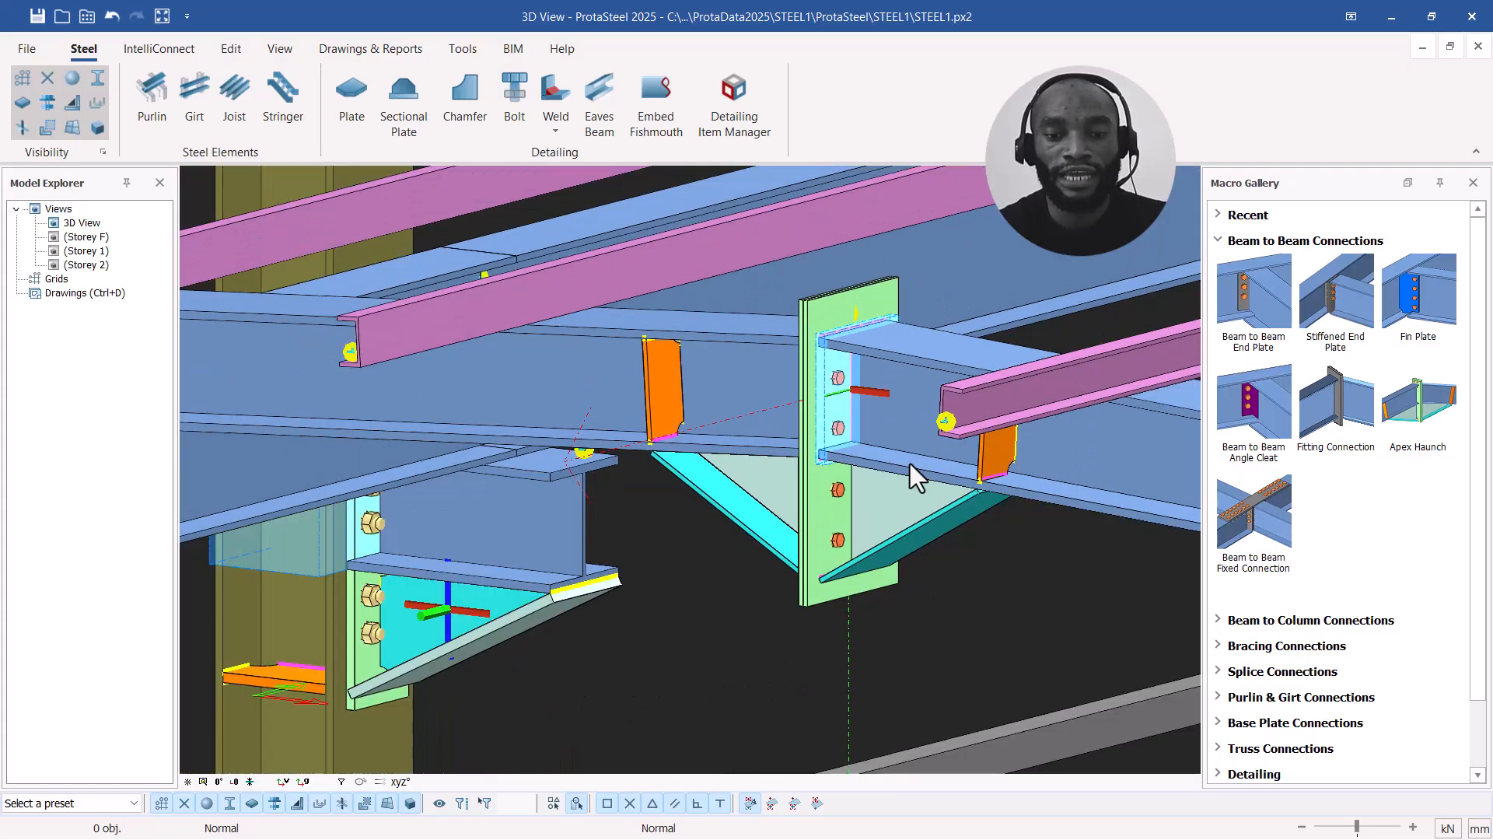
{"action": "scroll", "coordinate": [837, 501], "scroll_direction": "up", "scroll_amount": 3}
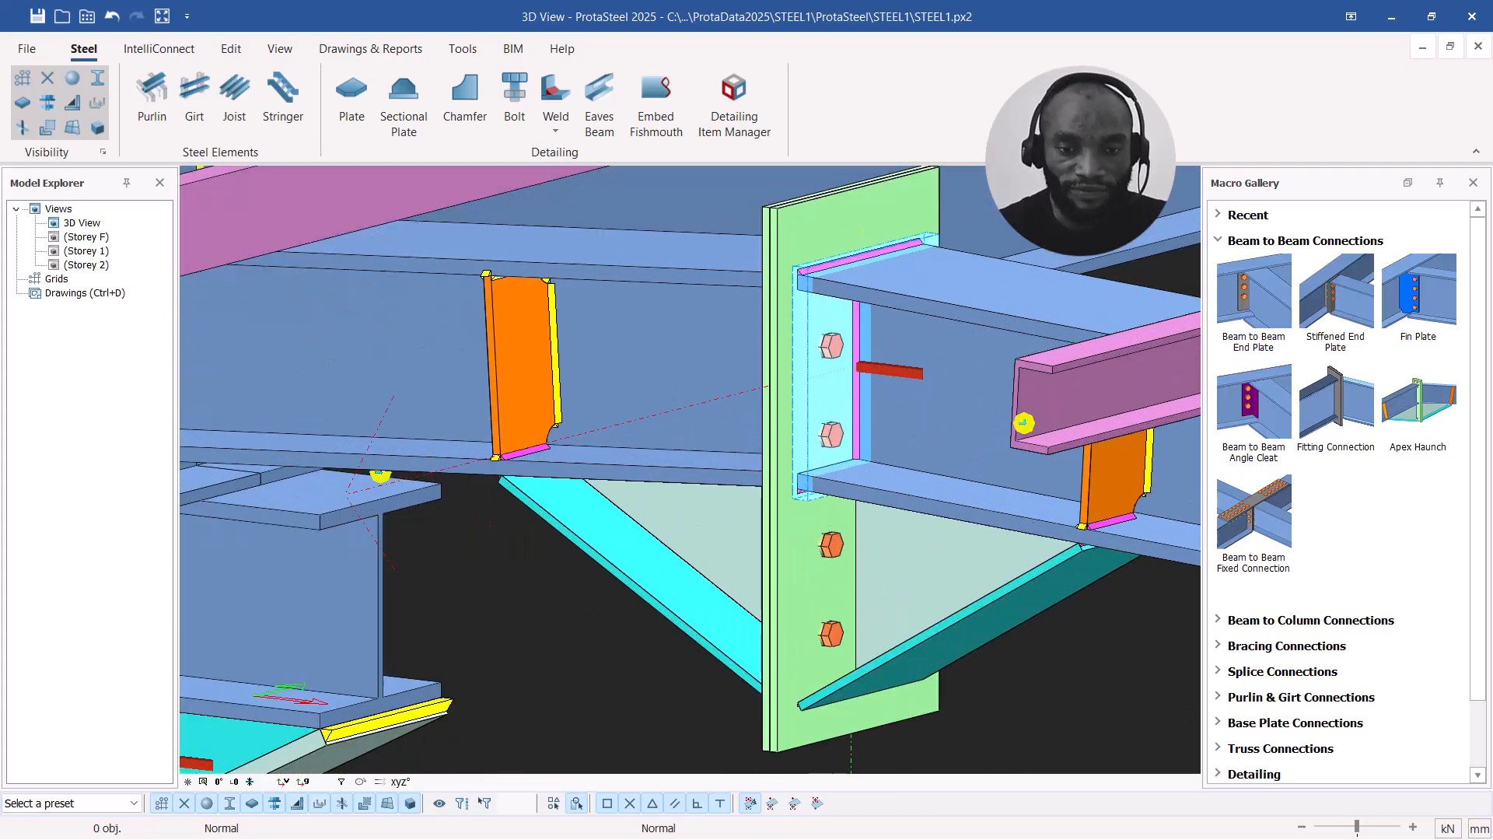
{"action": "middle_click_drag", "start_coordinate": [847, 434], "coordinate": [930, 389]}
Step: Remove the two bolts above the rafter at (-65,-159.607) and (65,-159.607) from the next frame's apex haunch bolt group
{"action": "scroll", "coordinate": [930, 311], "scroll_direction": "down", "scroll_amount": 2}
{"action": "middle_click_drag", "start_coordinate": [930, 234], "coordinate": [808, 583]}
{"action": "scroll", "coordinate": [809, 584], "scroll_direction": "down", "scroll_amount": 1}
{"action": "middle_click_drag", "start_coordinate": [827, 806], "coordinate": [795, 473]}
{"action": "scroll", "coordinate": [695, 331], "scroll_direction": "up", "scroll_amount": 7}
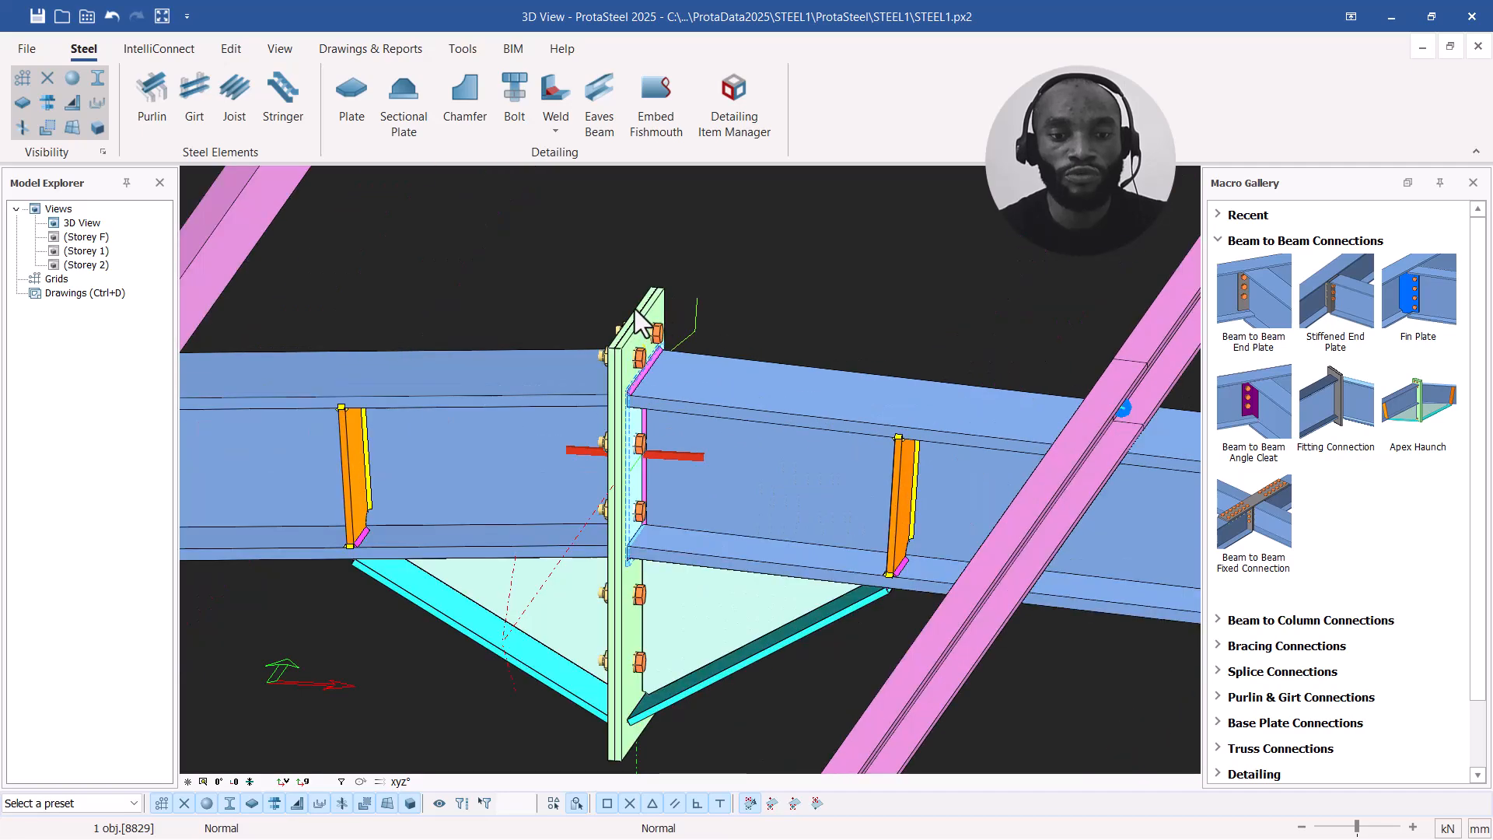
{"action": "left_click", "coordinate": [680, 352]}
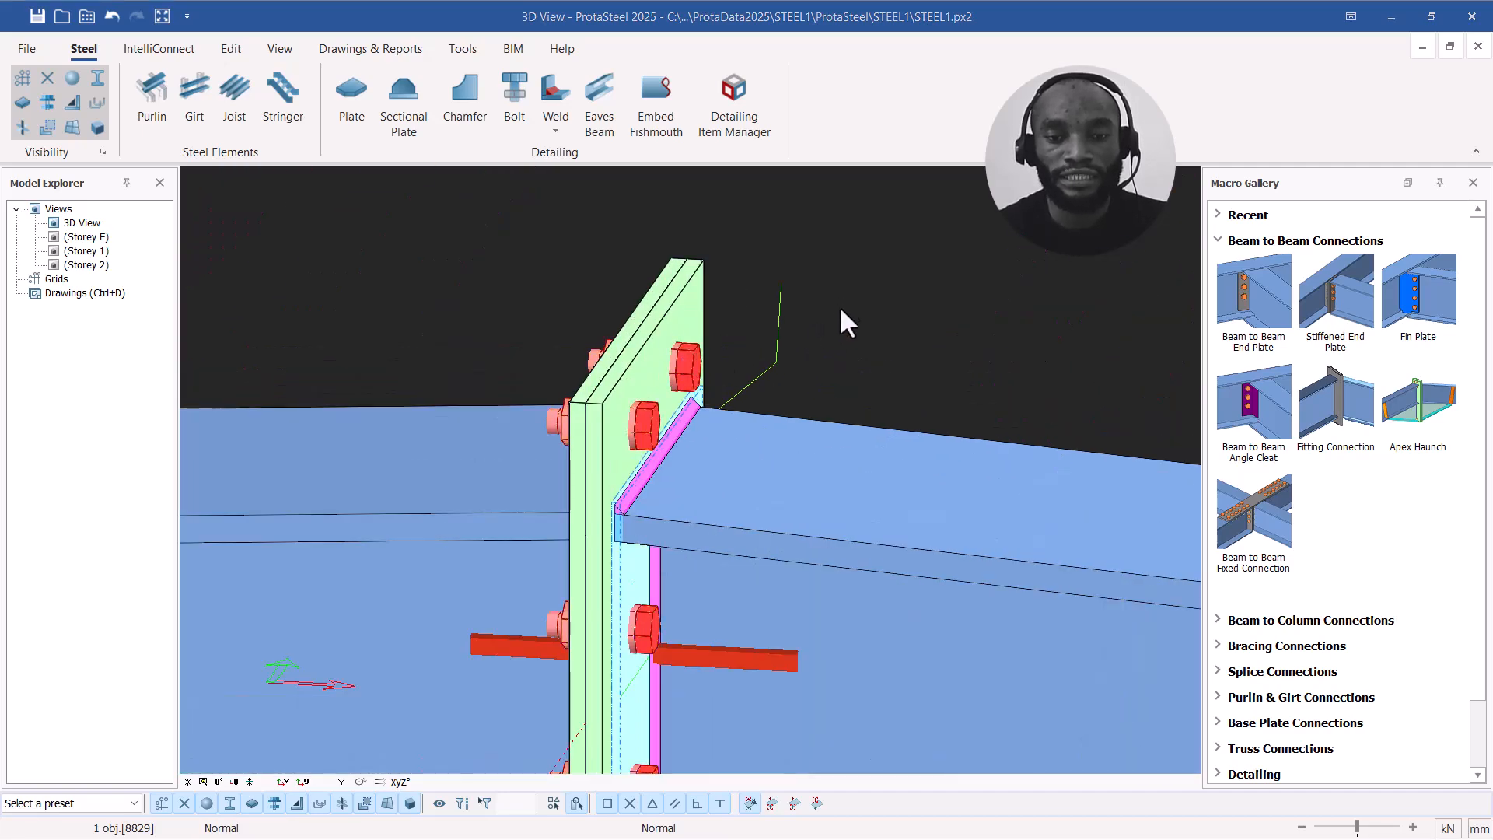
{"action": "left_click", "coordinate": [690, 248]}
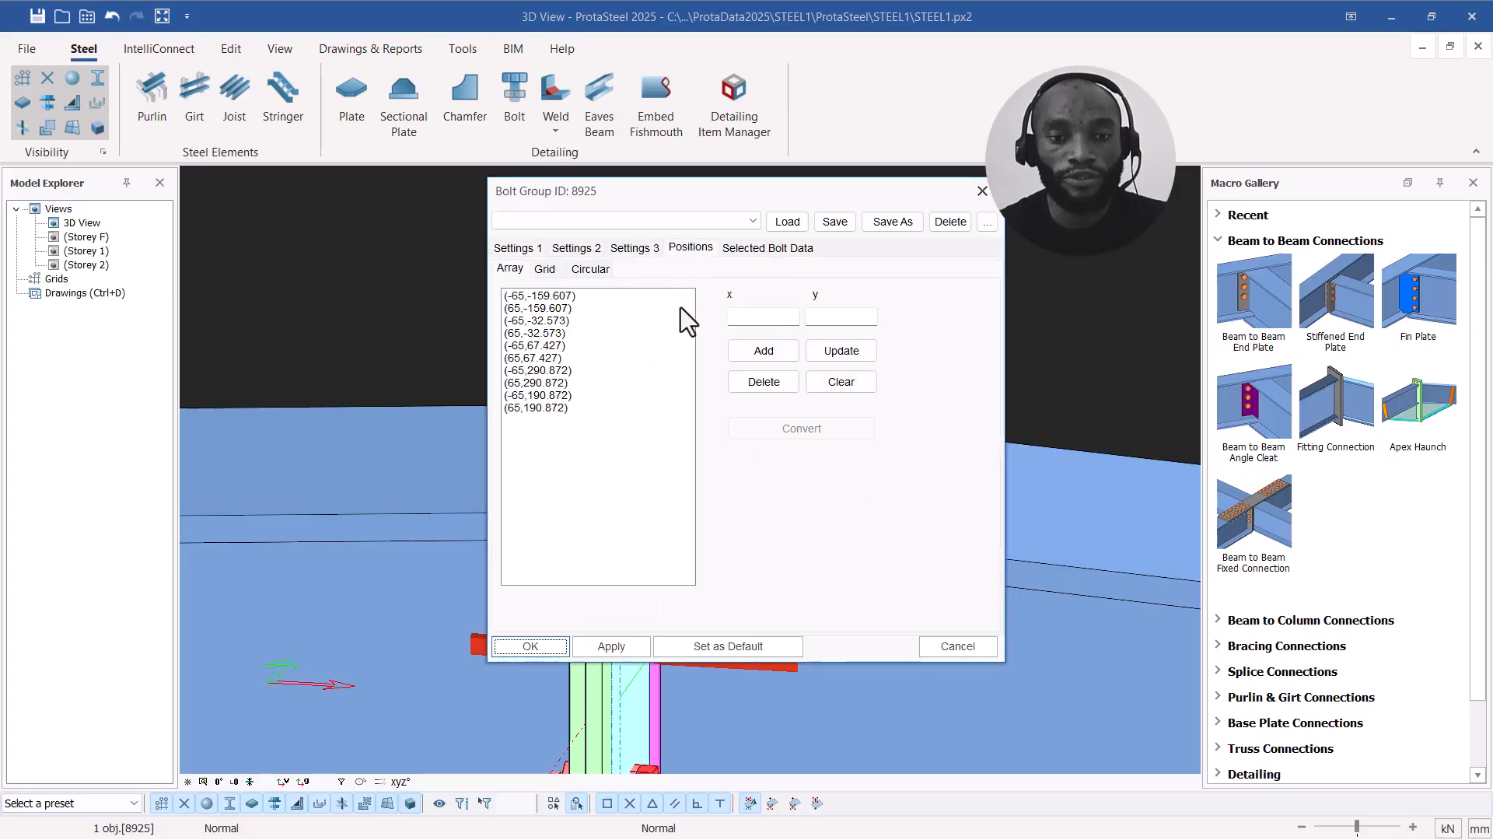
{"action": "left_click", "coordinate": [569, 300]}
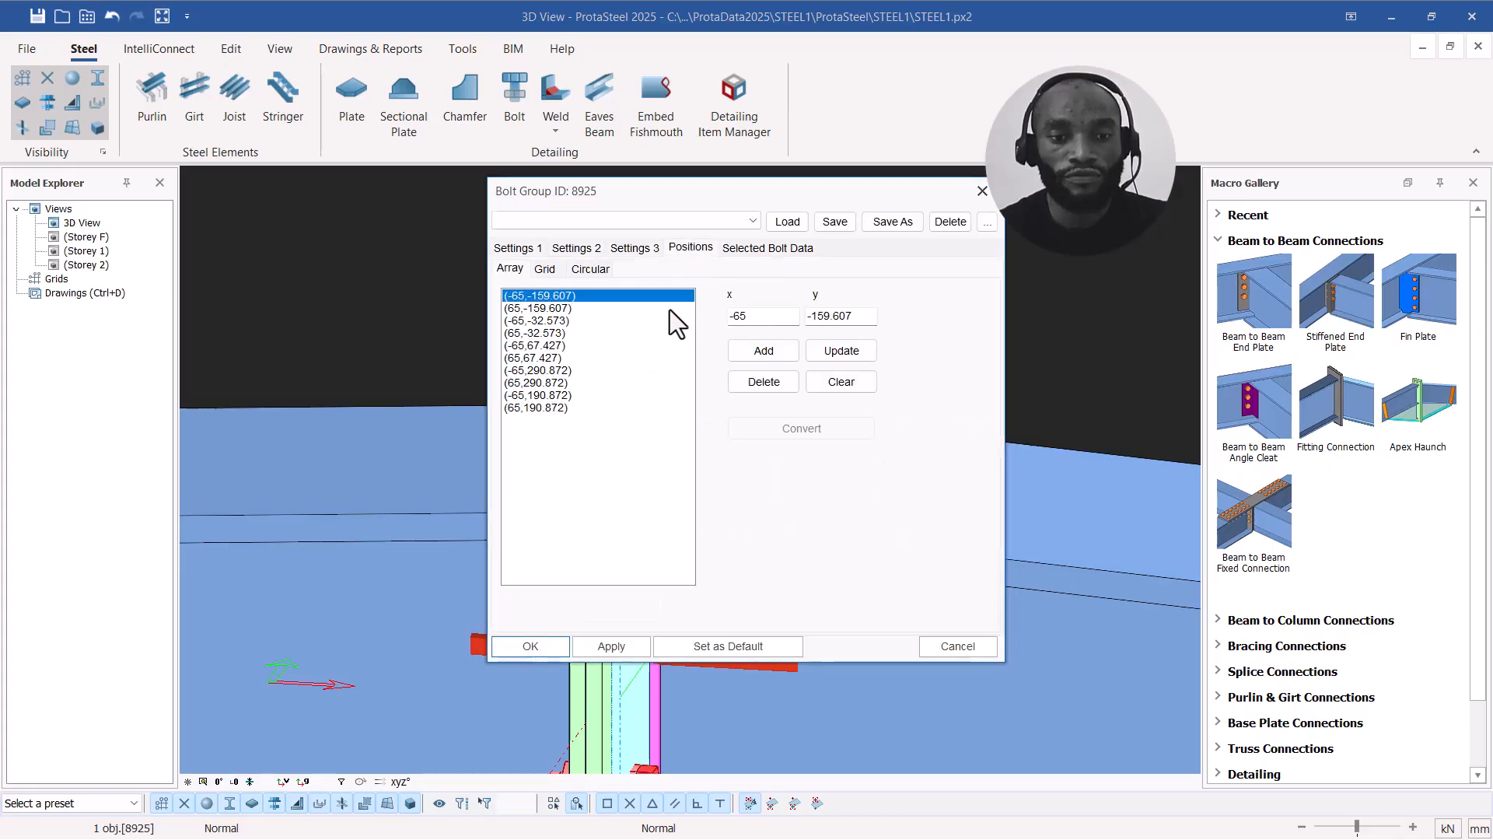
{"action": "left_click", "coordinate": [763, 381]}
{"action": "left_click", "coordinate": [761, 382]}
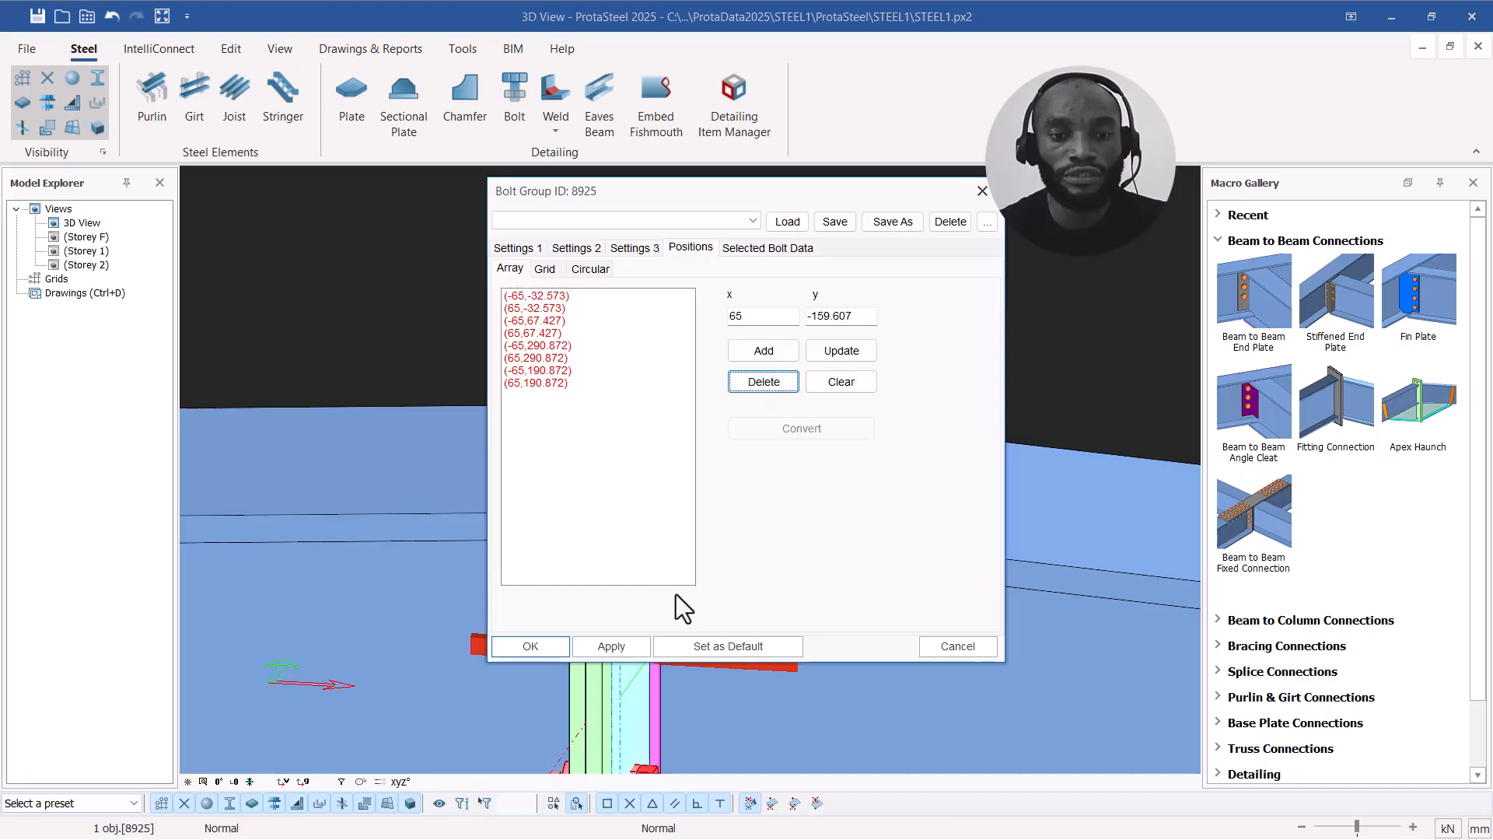
{"action": "left_click_drag", "start_coordinate": [801, 196], "coordinate": [1131, 204]}
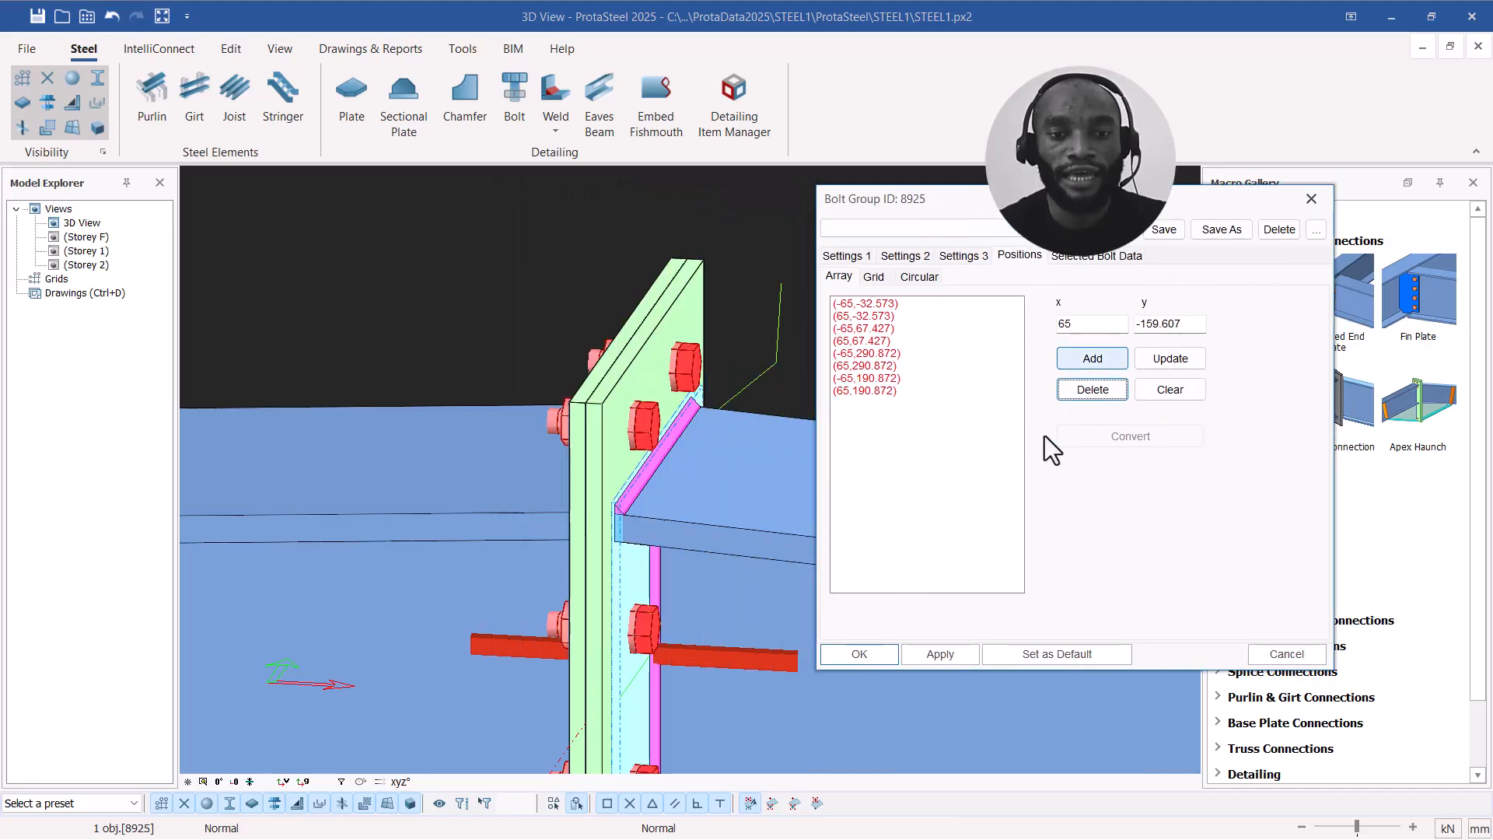
{"action": "left_click", "coordinate": [869, 653]}
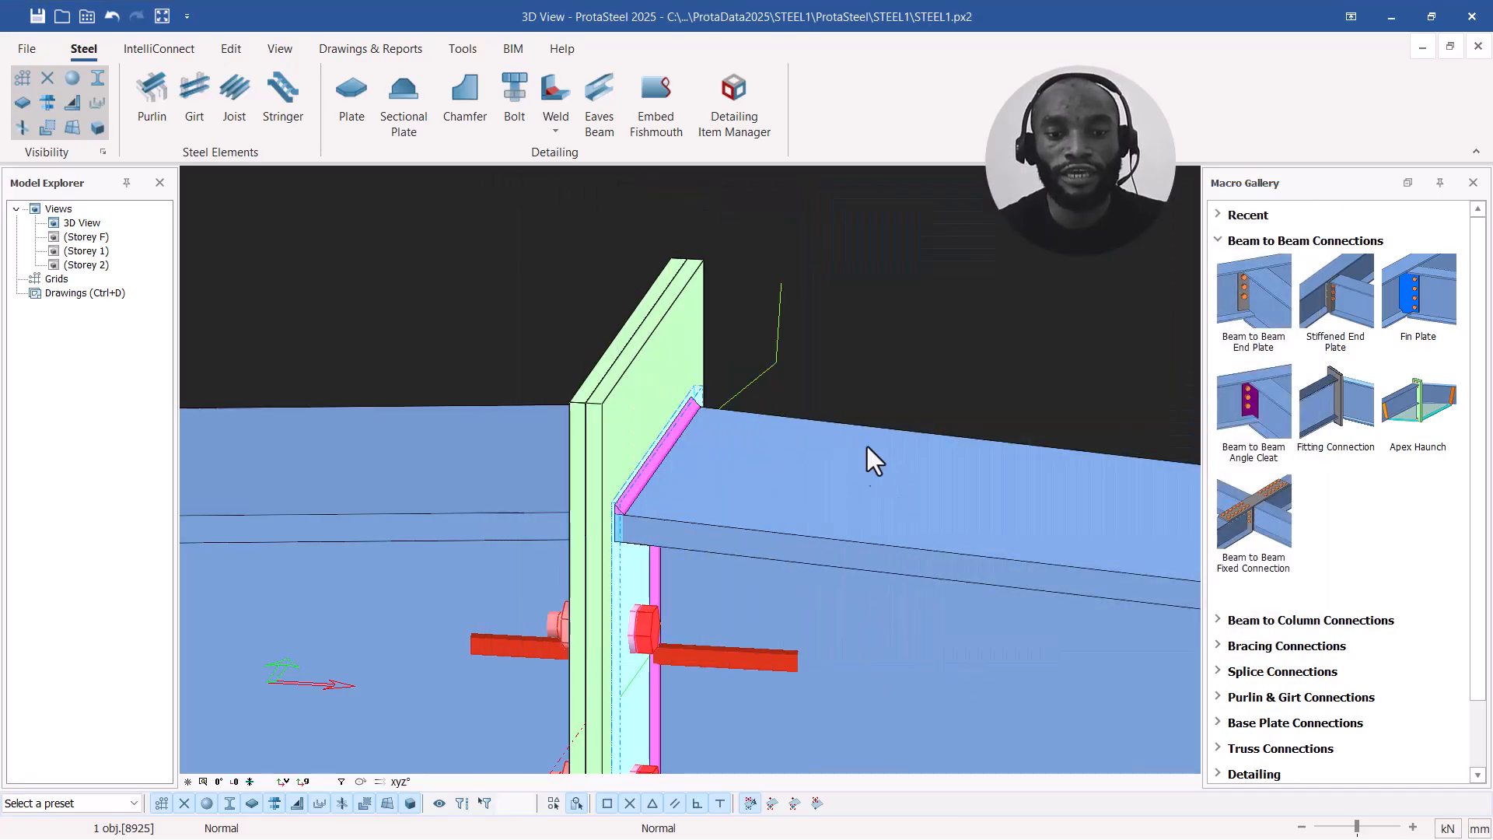
{"action": "scroll", "coordinate": [870, 461], "scroll_direction": "down", "scroll_amount": 5}
{"action": "scroll", "coordinate": [866, 316], "scroll_direction": "down", "scroll_amount": 3}
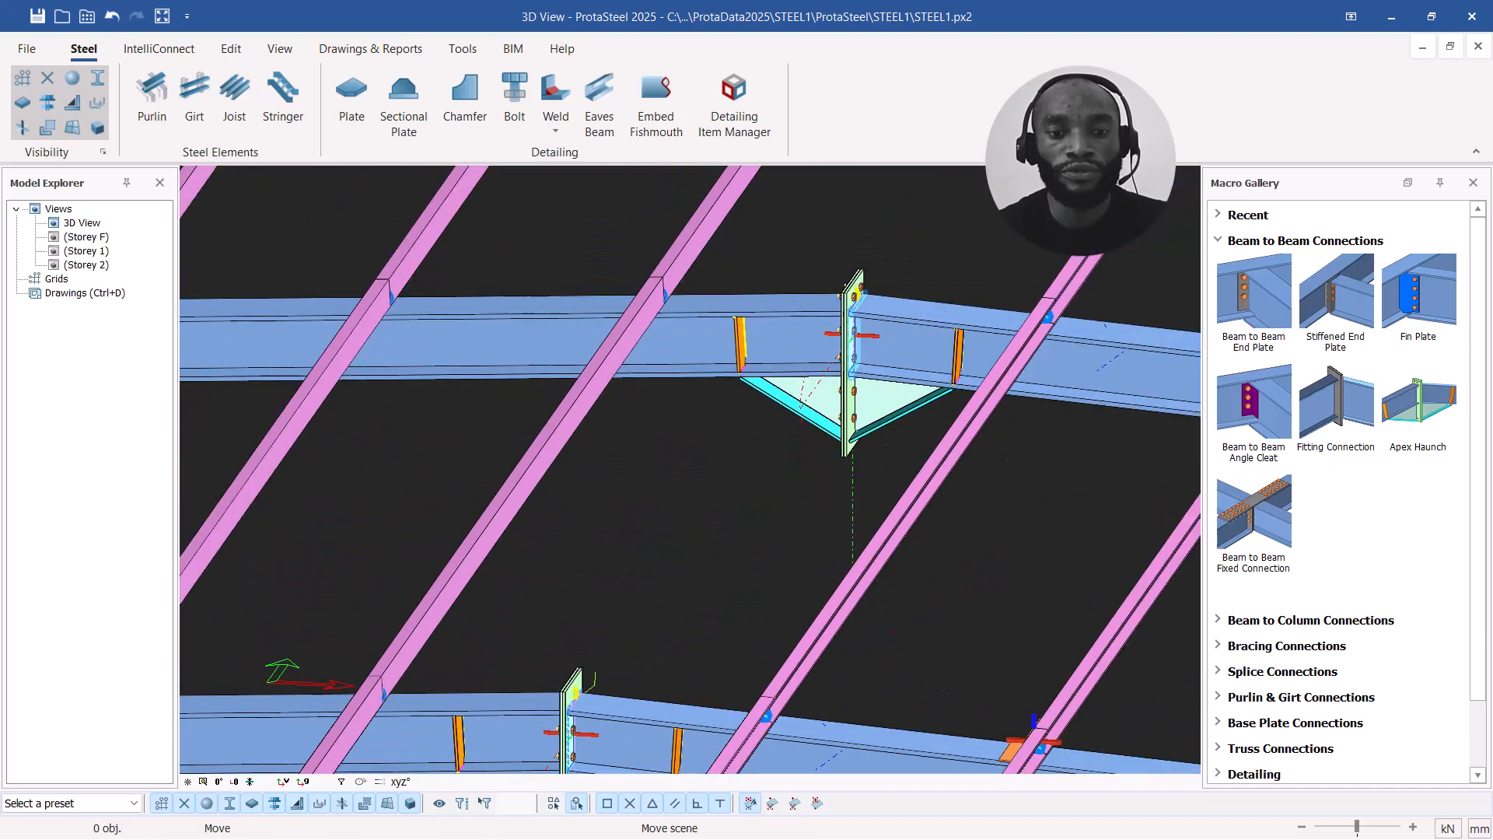
Step: Examine the apex haunch connection where the roof rafters meet at the ridge, including its end plates, bolts and stiffeners
{"action": "scroll", "coordinate": [865, 315], "scroll_direction": "up", "scroll_amount": 3}
{"action": "scroll", "coordinate": [837, 299], "scroll_direction": "down", "scroll_amount": 6}
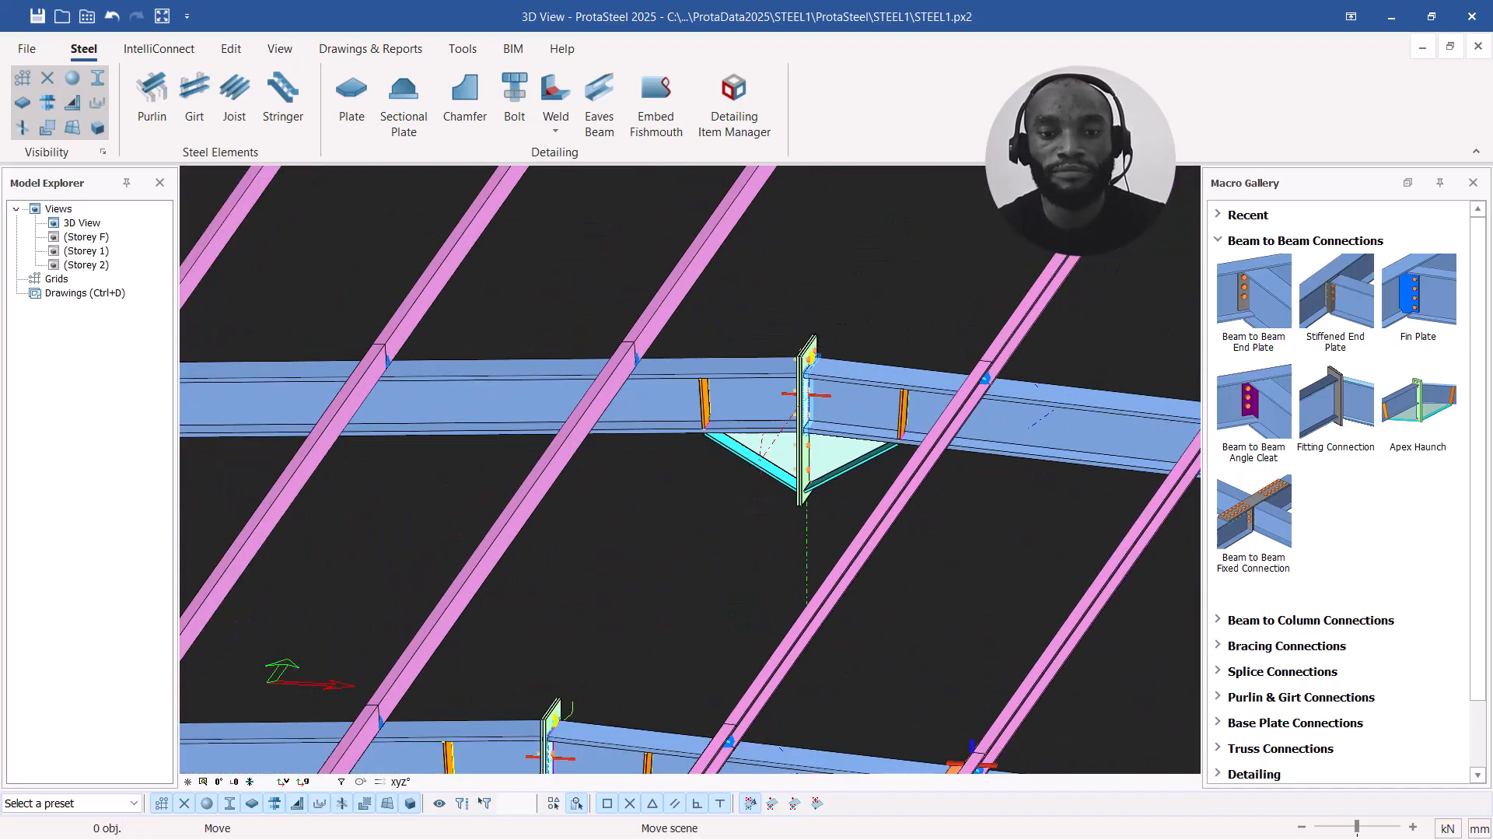
{"action": "scroll", "coordinate": [824, 431], "scroll_direction": "up", "scroll_amount": 6}
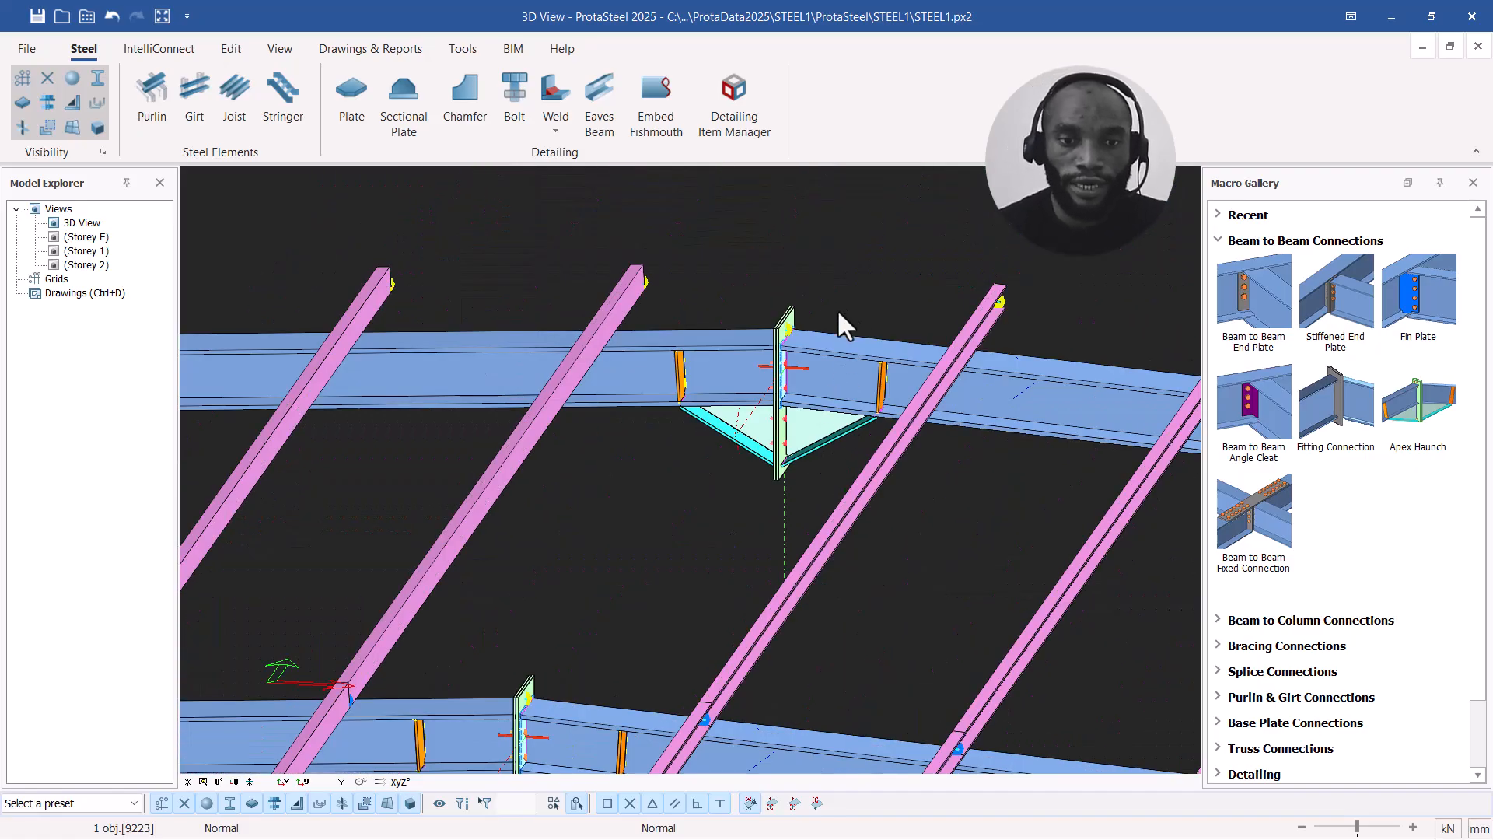
{"action": "scroll", "coordinate": [814, 328], "scroll_direction": "up", "scroll_amount": 5}
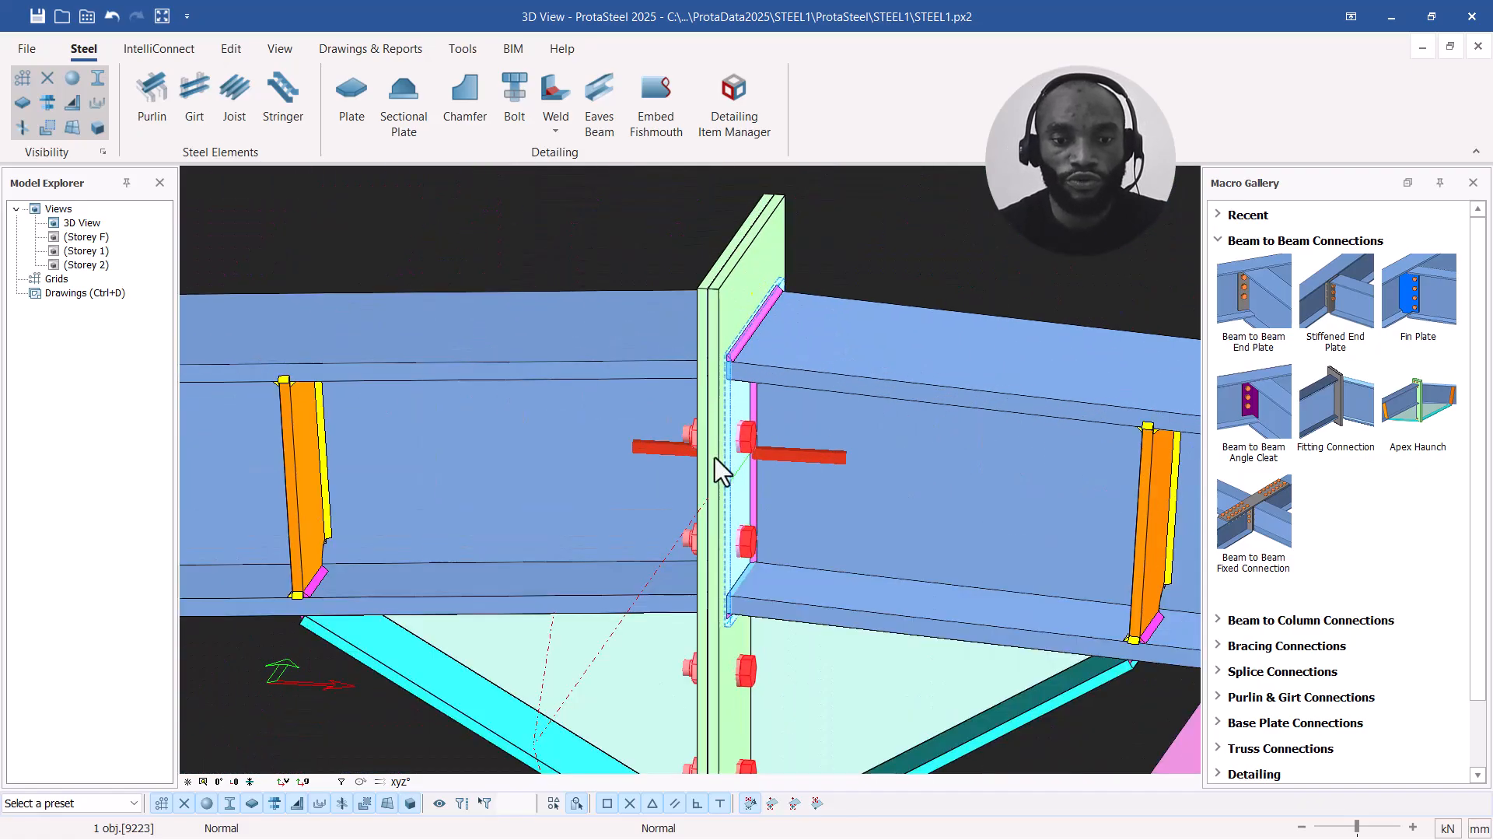
{"action": "scroll", "coordinate": [742, 440], "scroll_direction": "up", "scroll_amount": 3}
{"action": "scroll", "coordinate": [770, 395], "scroll_direction": "down", "scroll_amount": 4}
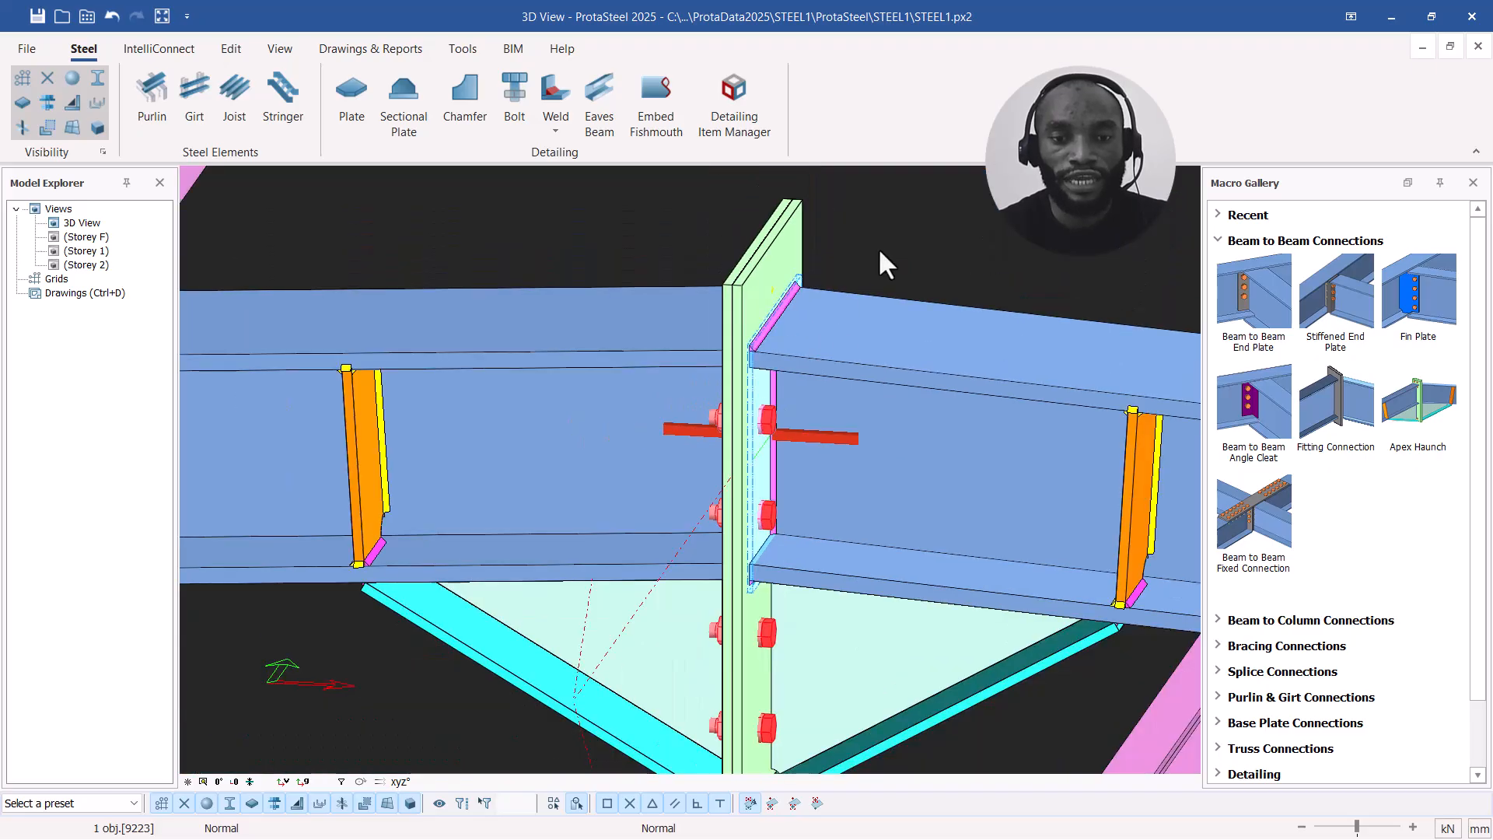
{"action": "scroll", "coordinate": [876, 249], "scroll_direction": "down", "scroll_amount": 6}
{"action": "key", "text": "Escape"}
{"action": "scroll", "coordinate": [861, 437], "scroll_direction": "down", "scroll_amount": 5}
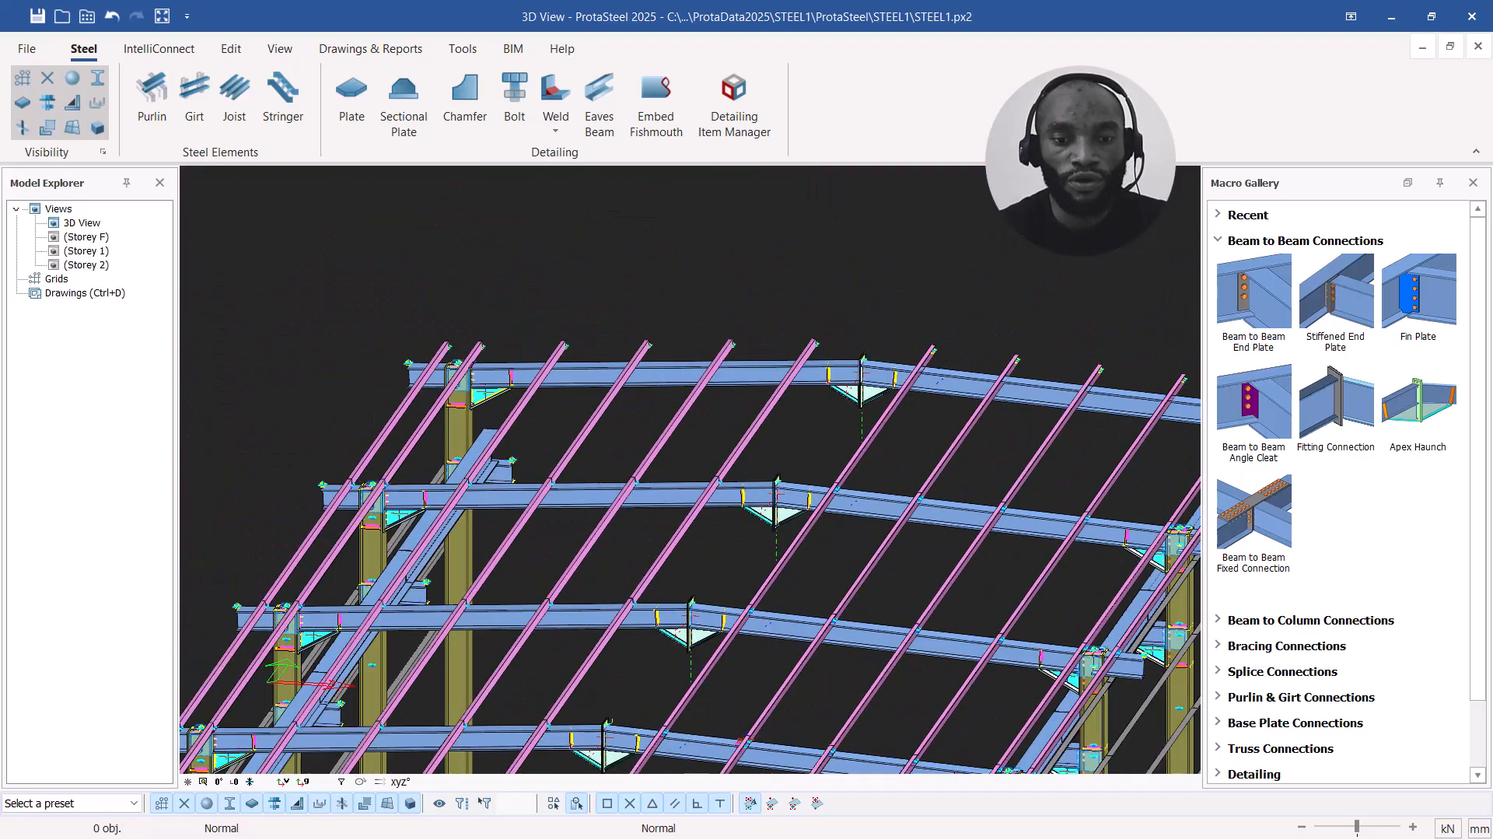
Step: Examine the end frame's rafter and apex haunch, and the haunched bracket connections on the columns beneath the longitudinal beam
{"action": "middle_click_drag", "start_coordinate": [800, 572], "coordinate": [884, 427]}
{"action": "scroll", "coordinate": [883, 428], "scroll_direction": "up", "scroll_amount": 1}
{"action": "scroll", "coordinate": [720, 624], "scroll_direction": "up", "scroll_amount": 3}
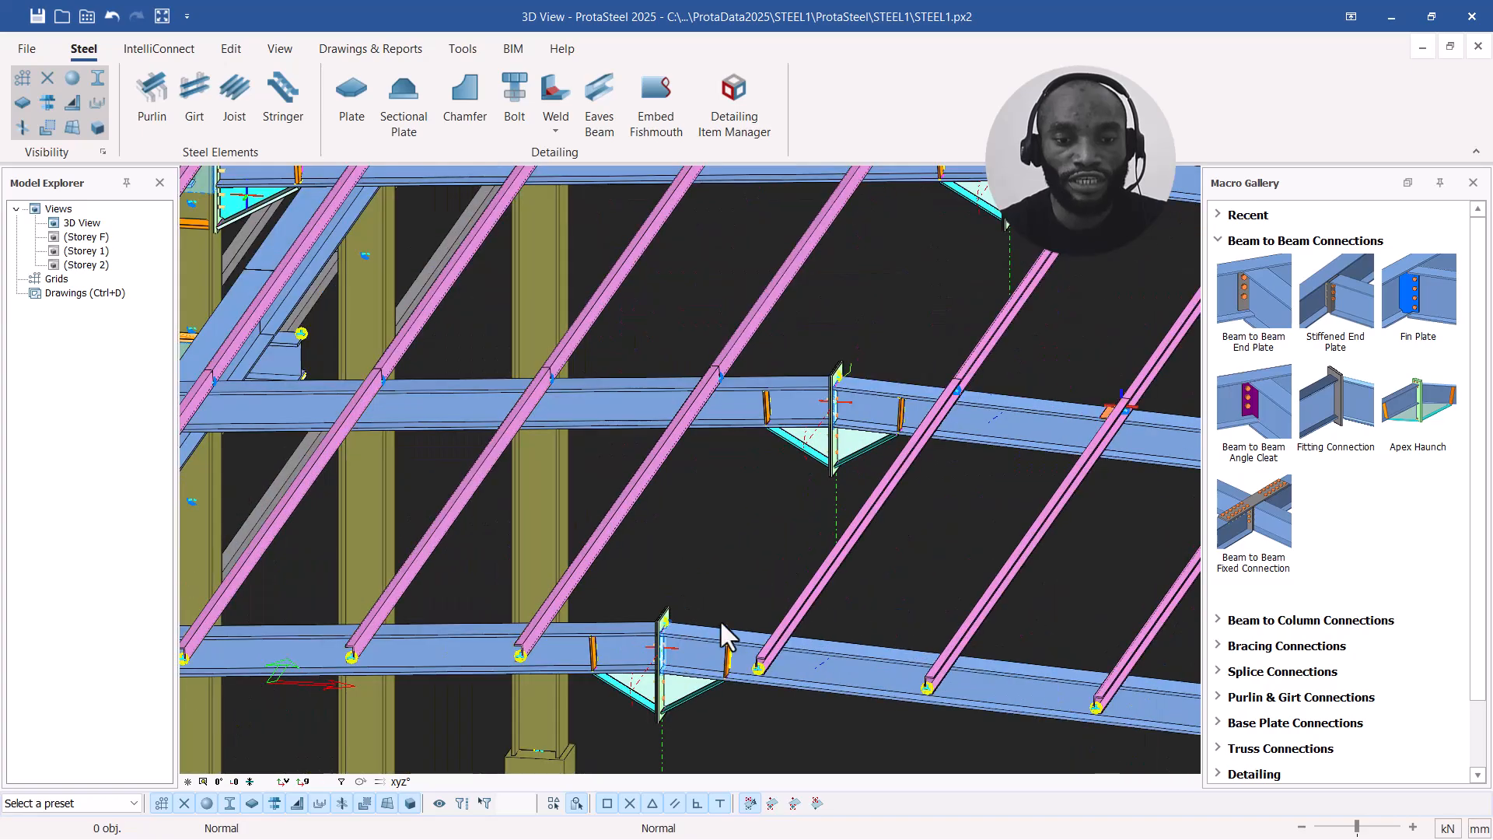
{"action": "left_click", "coordinate": [694, 646]}
{"action": "middle_click_drag", "start_coordinate": [707, 651], "coordinate": [657, 676], "text": "ctrl"}
{"action": "scroll", "coordinate": [696, 653], "scroll_direction": "up", "scroll_amount": 4}
{"action": "scroll", "coordinate": [685, 517], "scroll_direction": "down", "scroll_amount": 8}
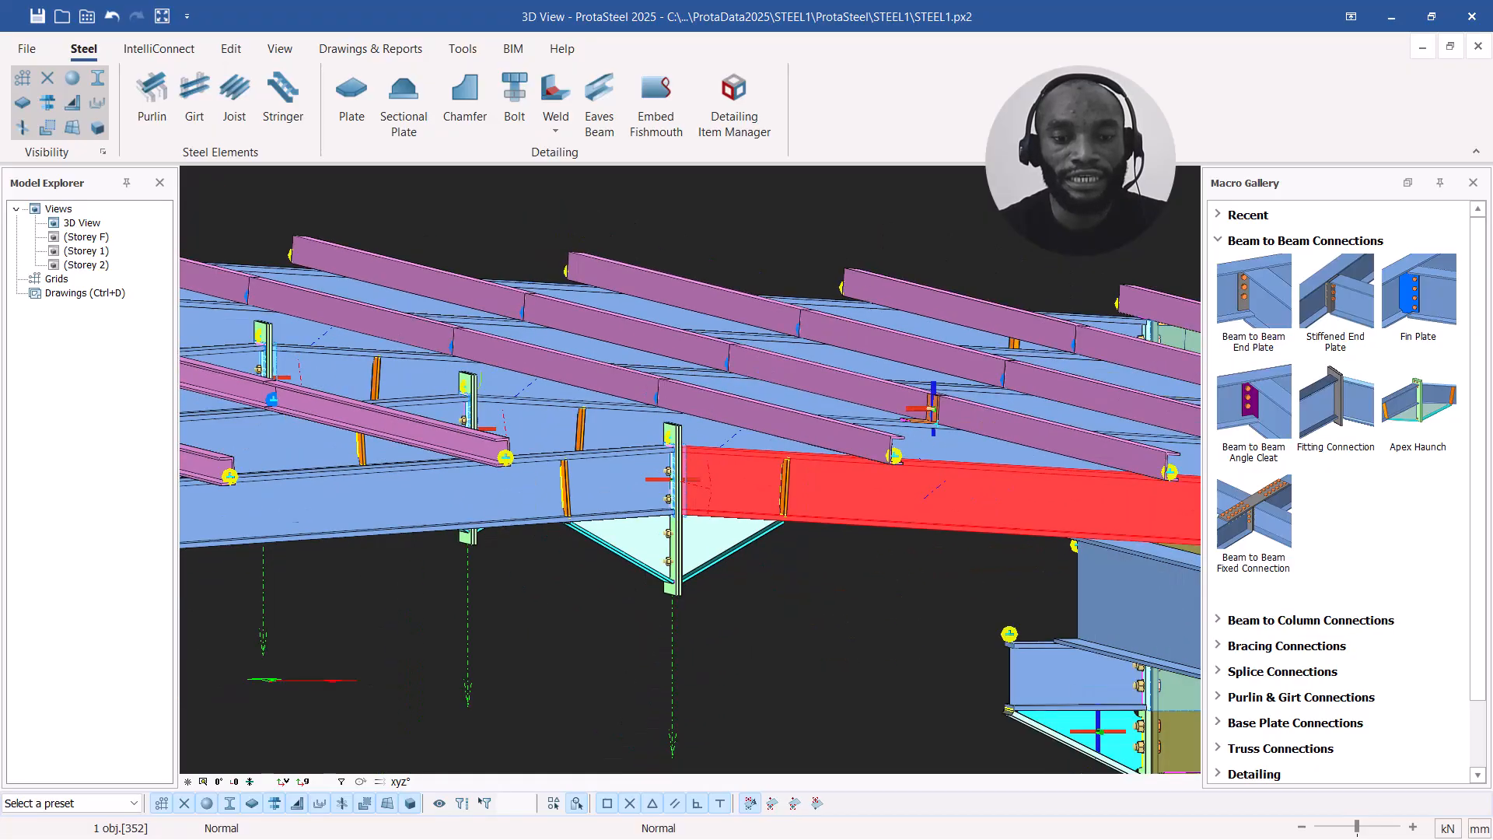
{"action": "scroll", "coordinate": [875, 580], "scroll_direction": "up", "scroll_amount": 8}
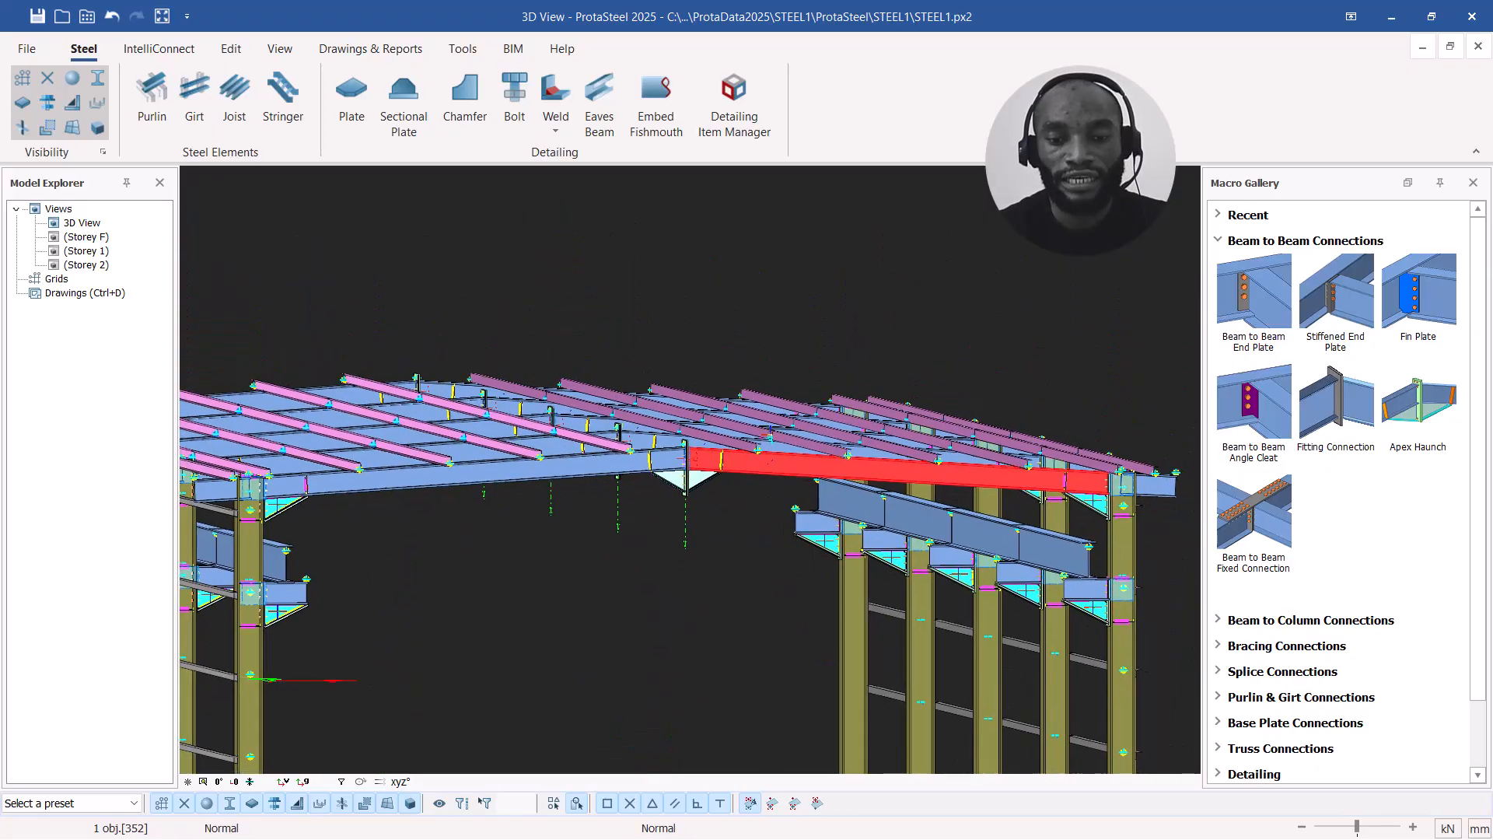
{"action": "scroll", "coordinate": [951, 445], "scroll_direction": "up", "scroll_amount": 2}
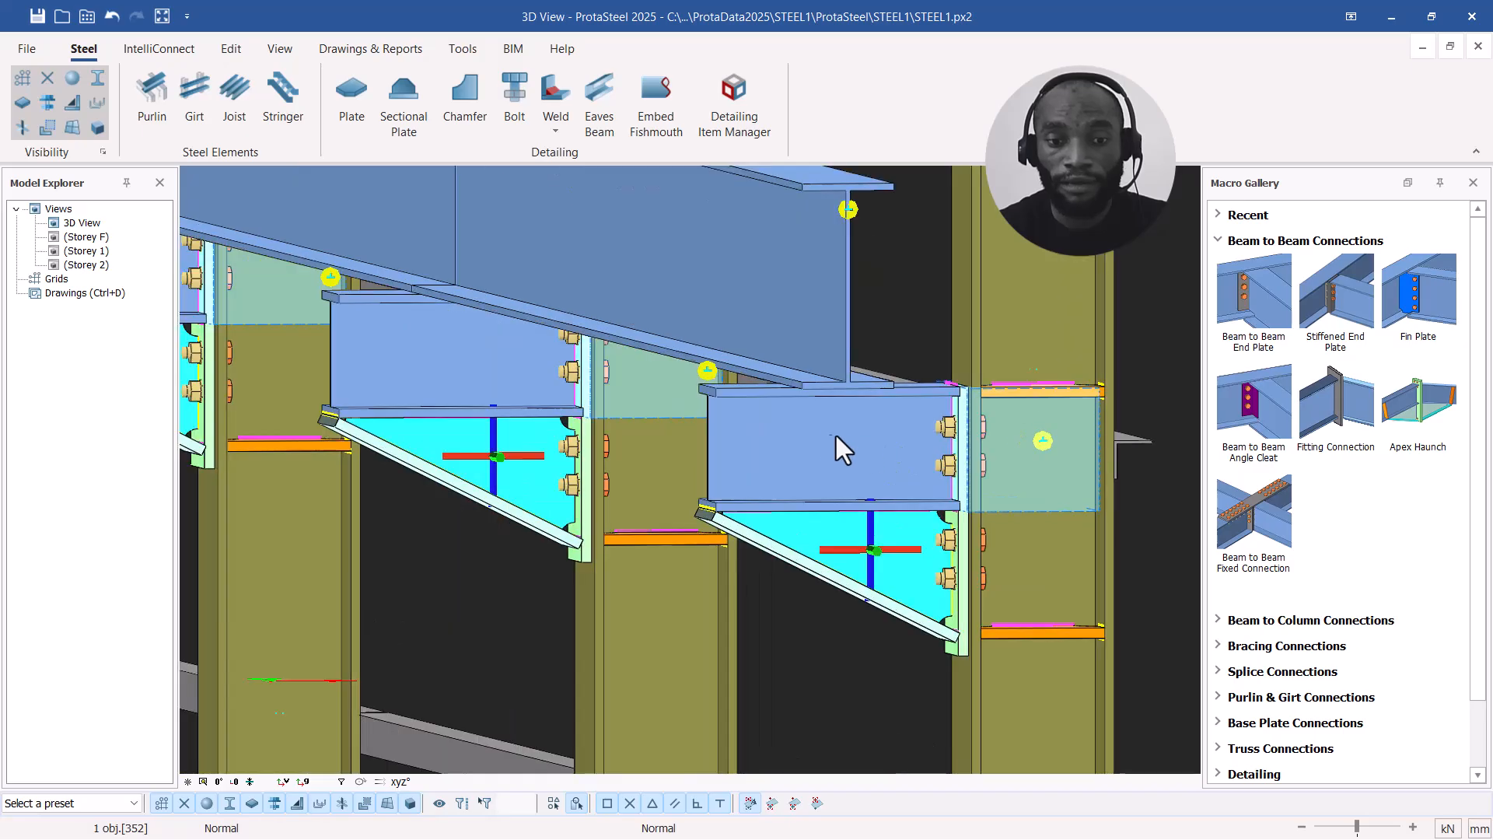
{"action": "left_click", "coordinate": [800, 448]}
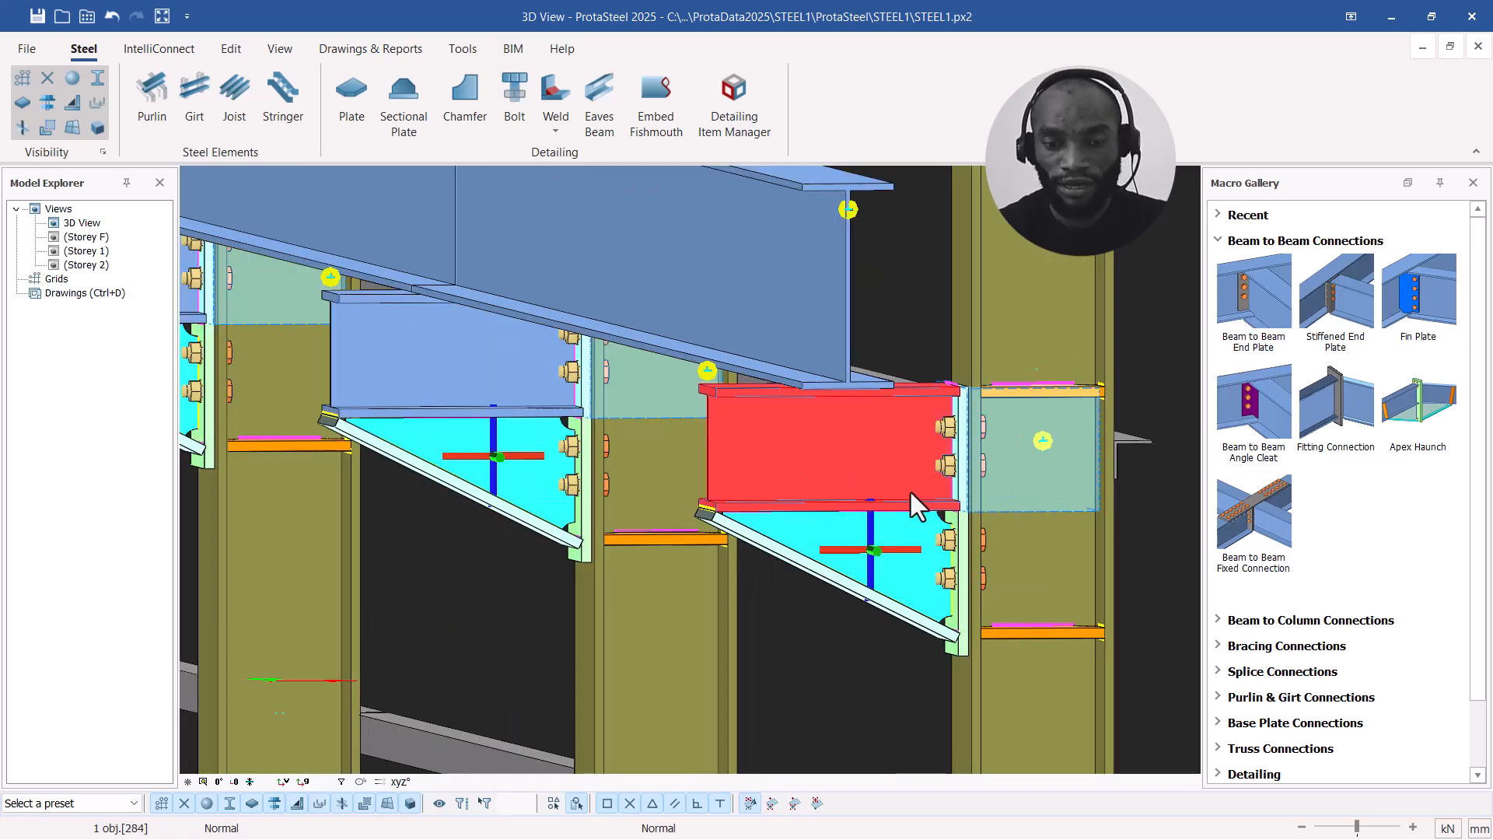
{"action": "left_click", "coordinate": [1024, 573]}
{"action": "scroll", "coordinate": [955, 586], "scroll_direction": "down", "scroll_amount": 6}
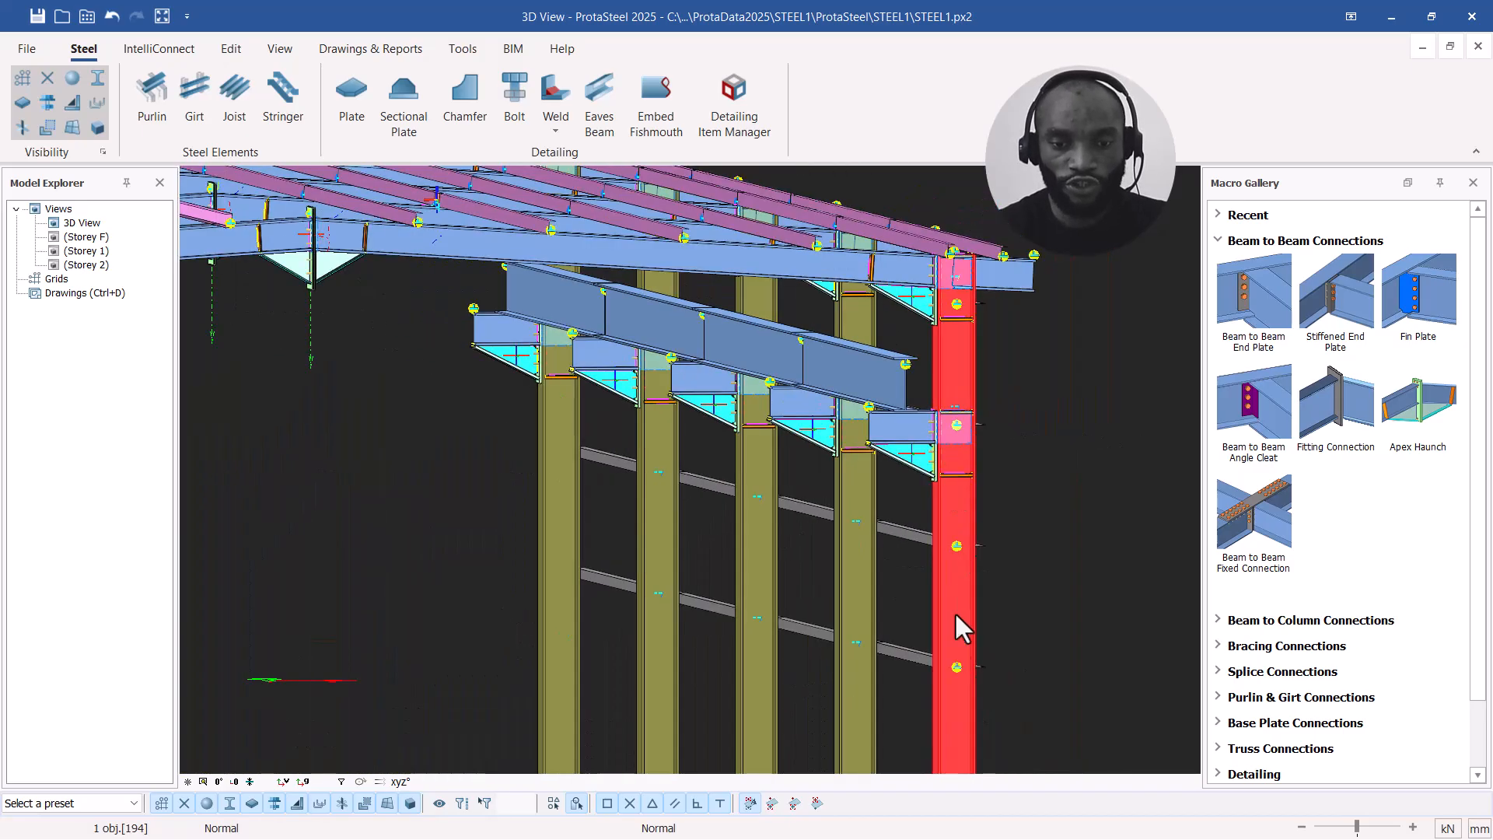
Step: Examine the foot of the end-frame column where it meets its pedestal
{"action": "middle_click_drag", "start_coordinate": [943, 595], "coordinate": [863, 404]}
{"action": "scroll", "coordinate": [863, 405], "scroll_direction": "down", "scroll_amount": 2}
{"action": "middle_click_drag", "start_coordinate": [876, 715], "coordinate": [846, 566]}
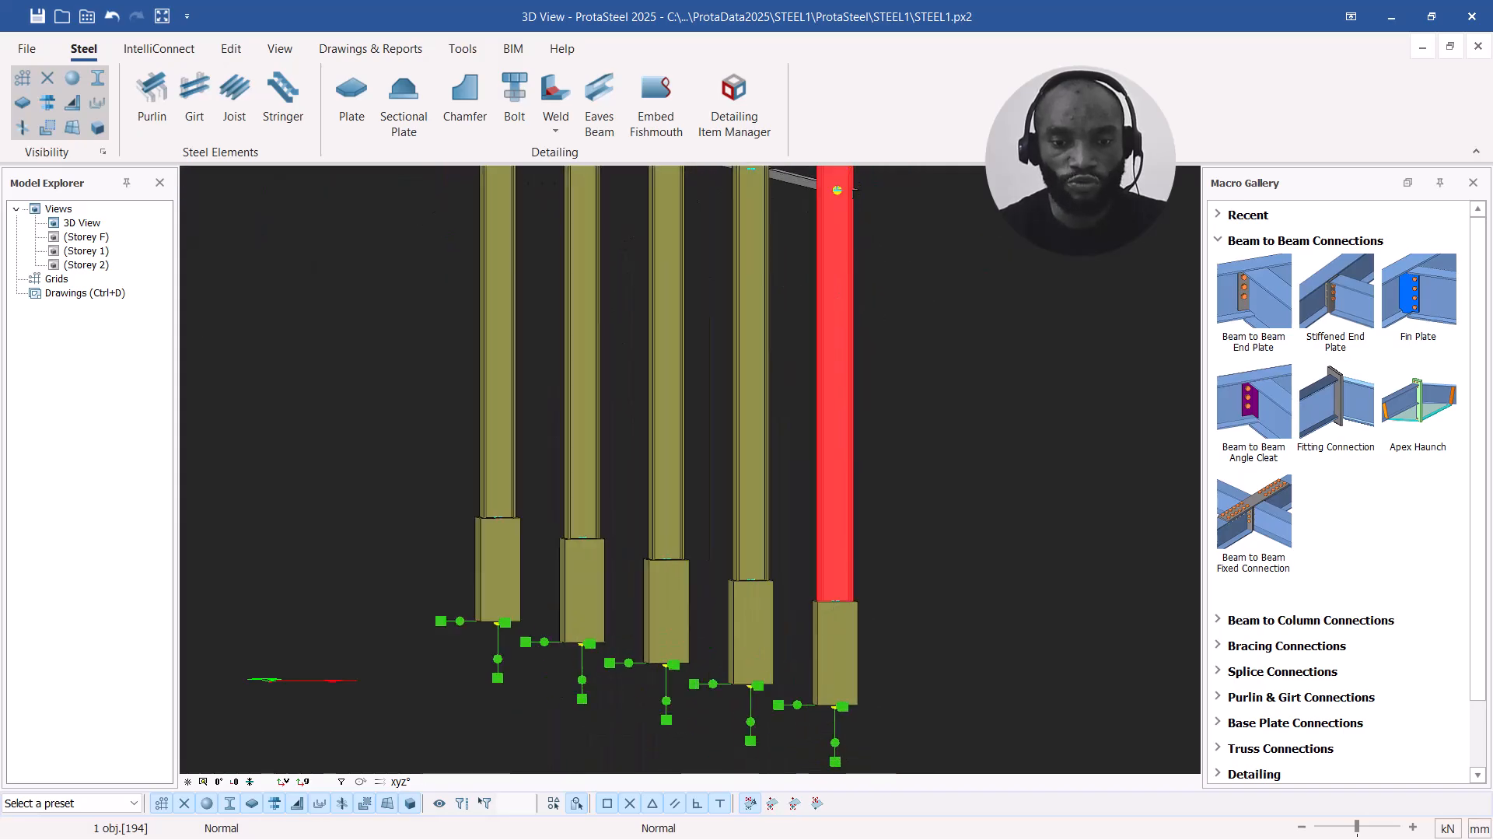
{"action": "scroll", "coordinate": [856, 572], "scroll_direction": "up", "scroll_amount": 4}
{"action": "scroll", "coordinate": [858, 569], "scroll_direction": "up", "scroll_amount": 1}
{"action": "left_click", "coordinate": [967, 557]}
{"action": "right_click", "coordinate": [891, 546]}
{"action": "left_click", "coordinate": [838, 567]}
{"action": "left_click_drag", "start_coordinate": [837, 567], "coordinate": [866, 534]}
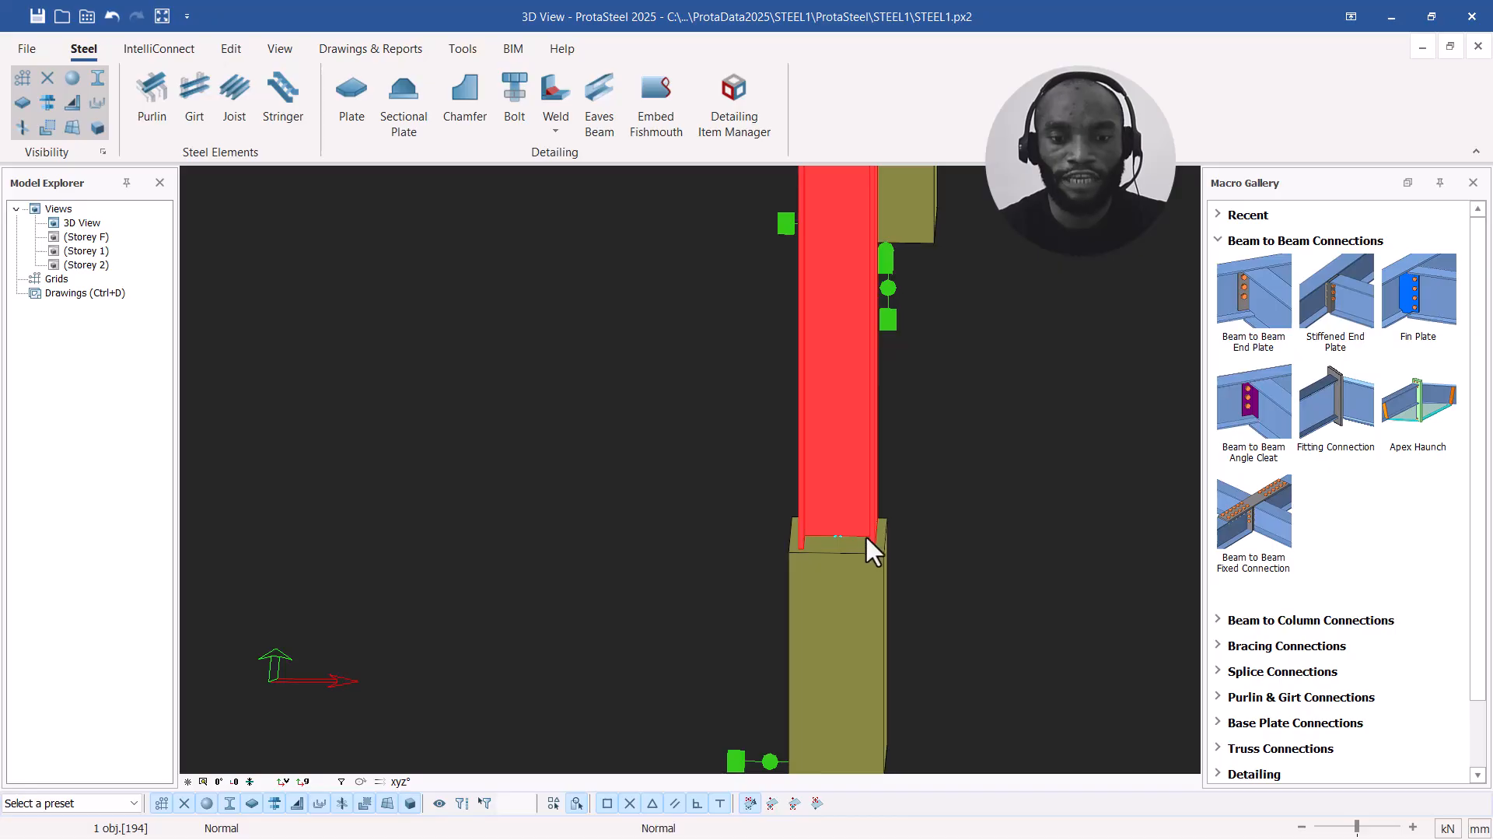
{"action": "scroll", "coordinate": [866, 533], "scroll_direction": "up", "scroll_amount": 3}
{"action": "middle_click_drag", "start_coordinate": [865, 533], "coordinate": [782, 613]}
{"action": "scroll", "coordinate": [767, 587], "scroll_direction": "up", "scroll_amount": 2}
{"action": "scroll", "coordinate": [833, 581], "scroll_direction": "down", "scroll_amount": 1}
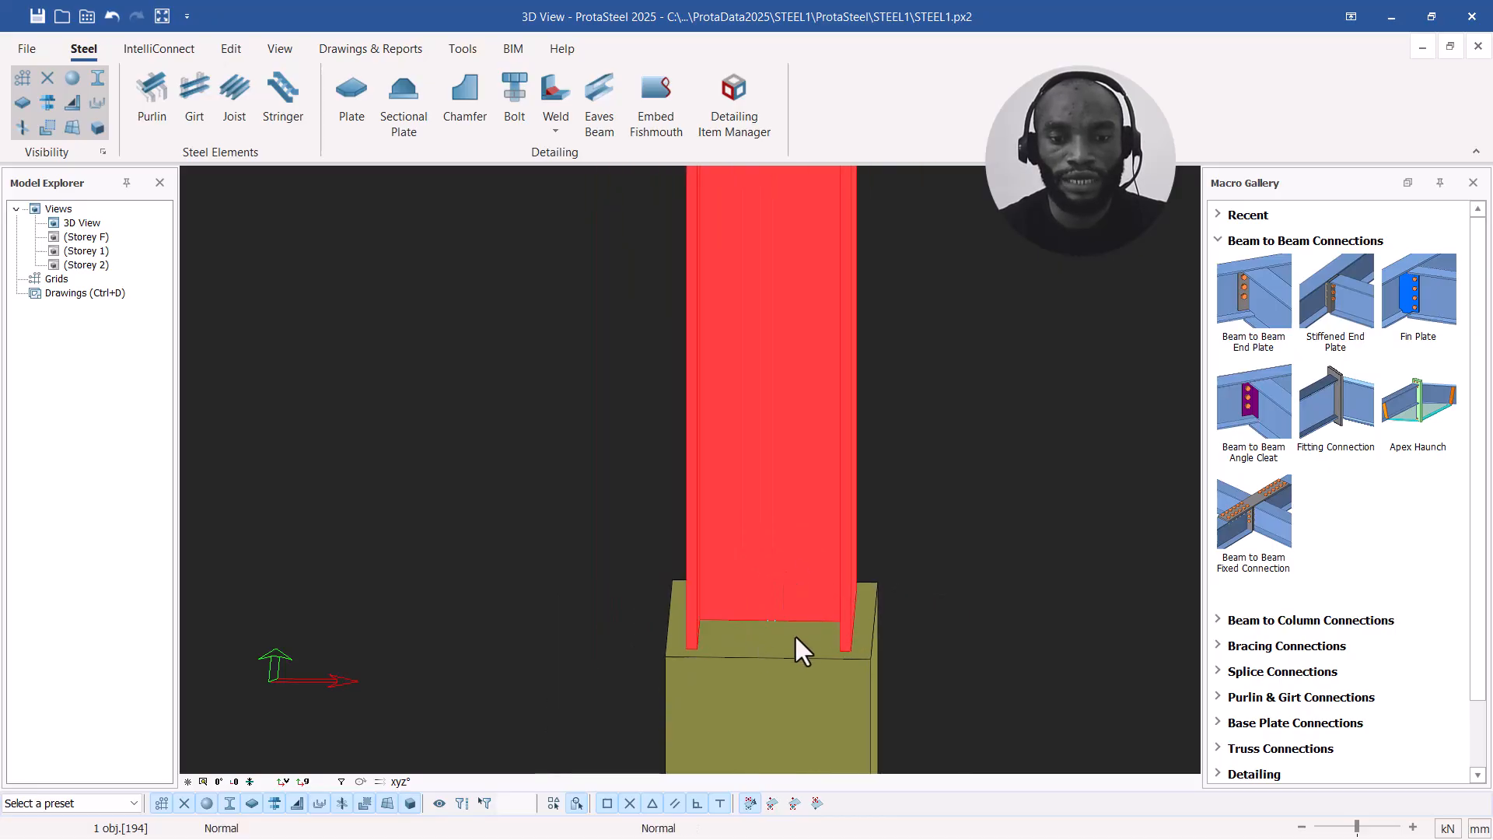
{"action": "right_click_drag", "start_coordinate": [798, 633], "coordinate": [777, 536]}
{"action": "middle_click_drag", "start_coordinate": [776, 536], "coordinate": [713, 586]}
{"action": "scroll", "coordinate": [713, 586], "scroll_direction": "up", "scroll_amount": 3}
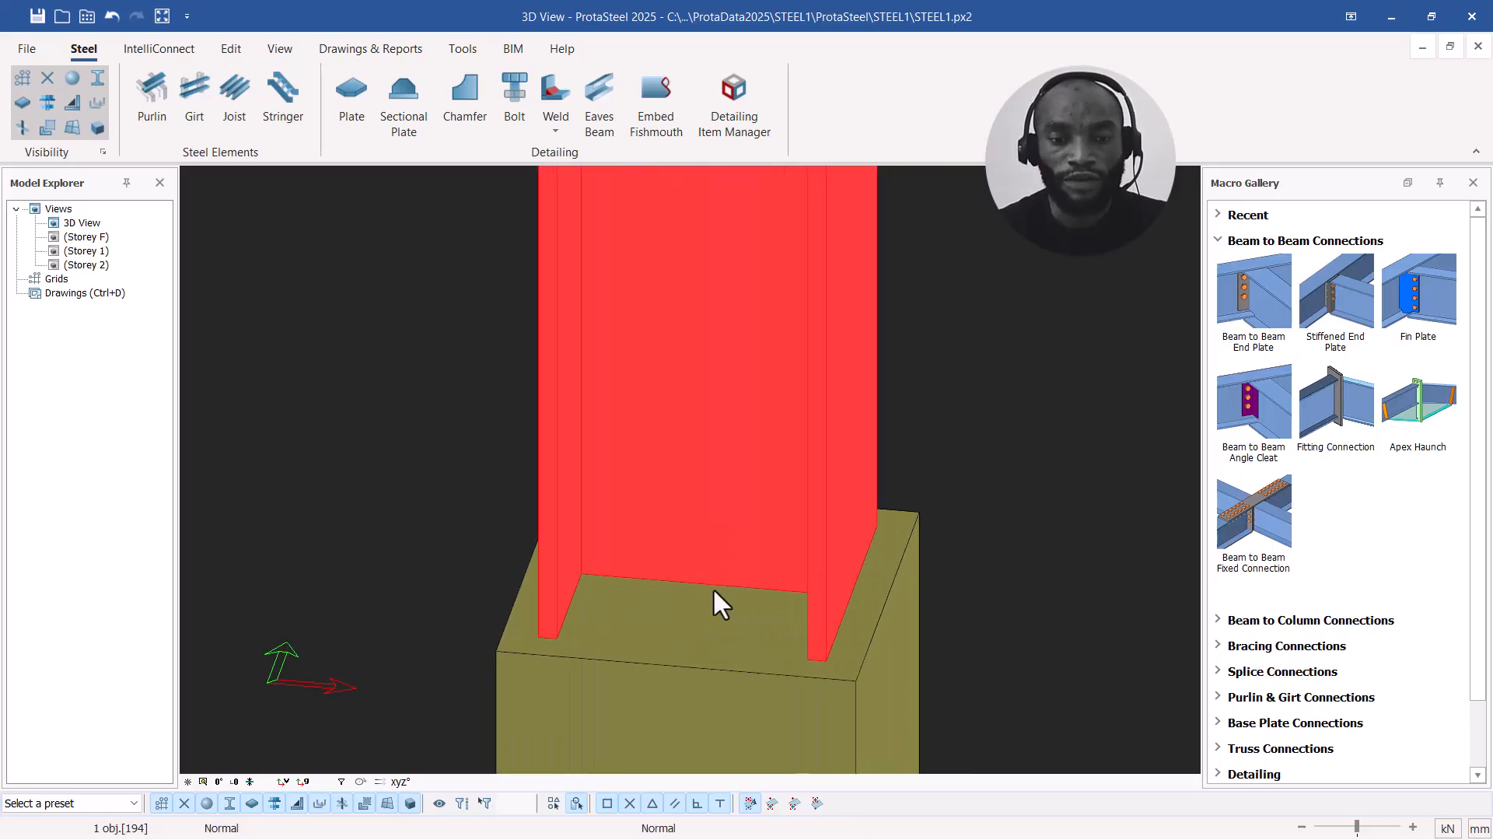
{"action": "scroll", "coordinate": [774, 585], "scroll_direction": "down", "scroll_amount": 2}
{"action": "left_click", "coordinate": [1030, 474]}
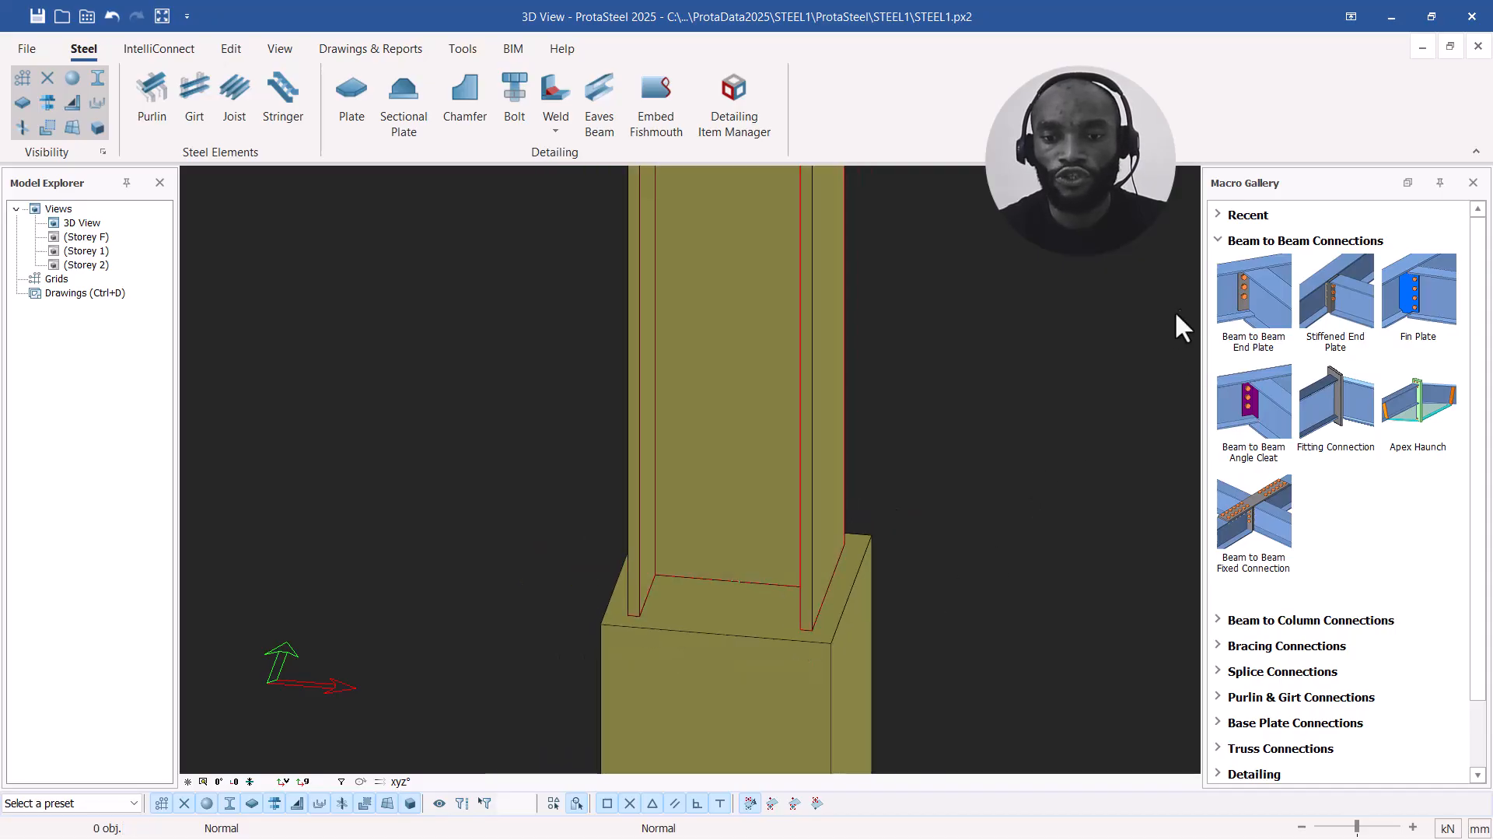
Step: Add a Simple Base Plate (Designed) connection to the foot of the end-frame column
{"action": "left_click", "coordinate": [1220, 240]}
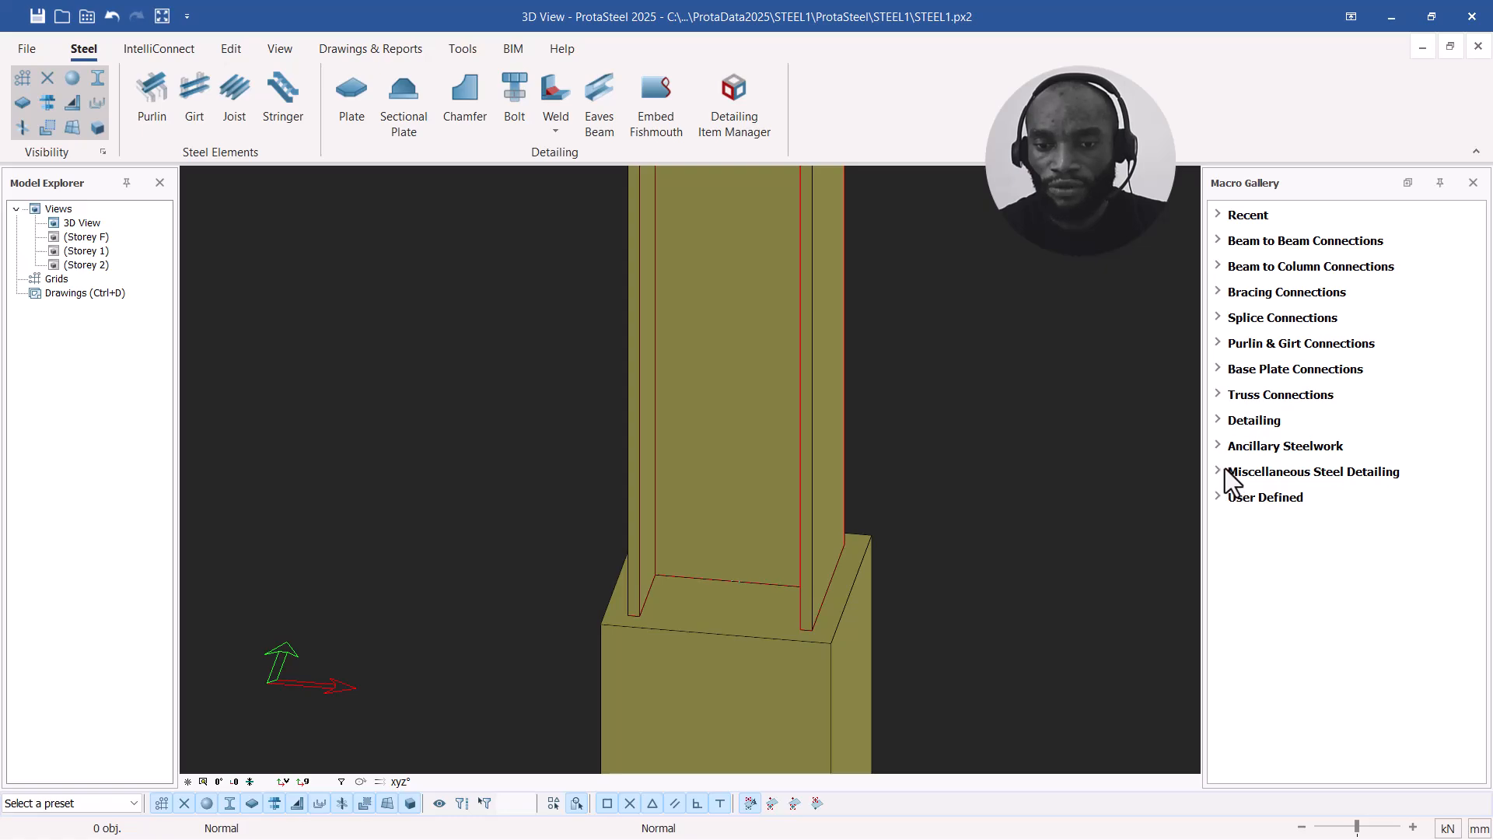
{"action": "left_click", "coordinate": [1219, 368]}
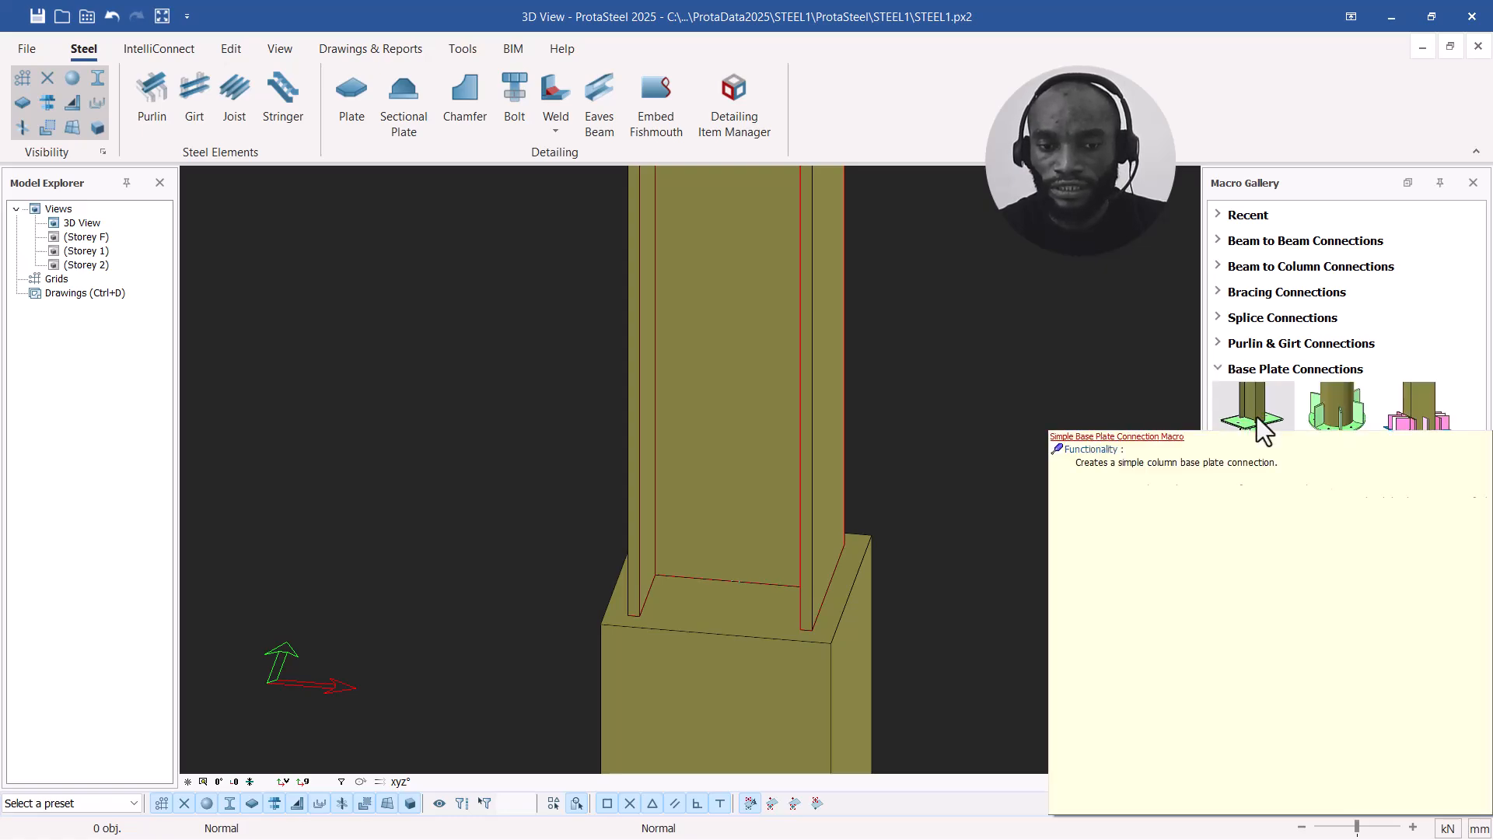
{"action": "left_click", "coordinate": [1261, 429]}
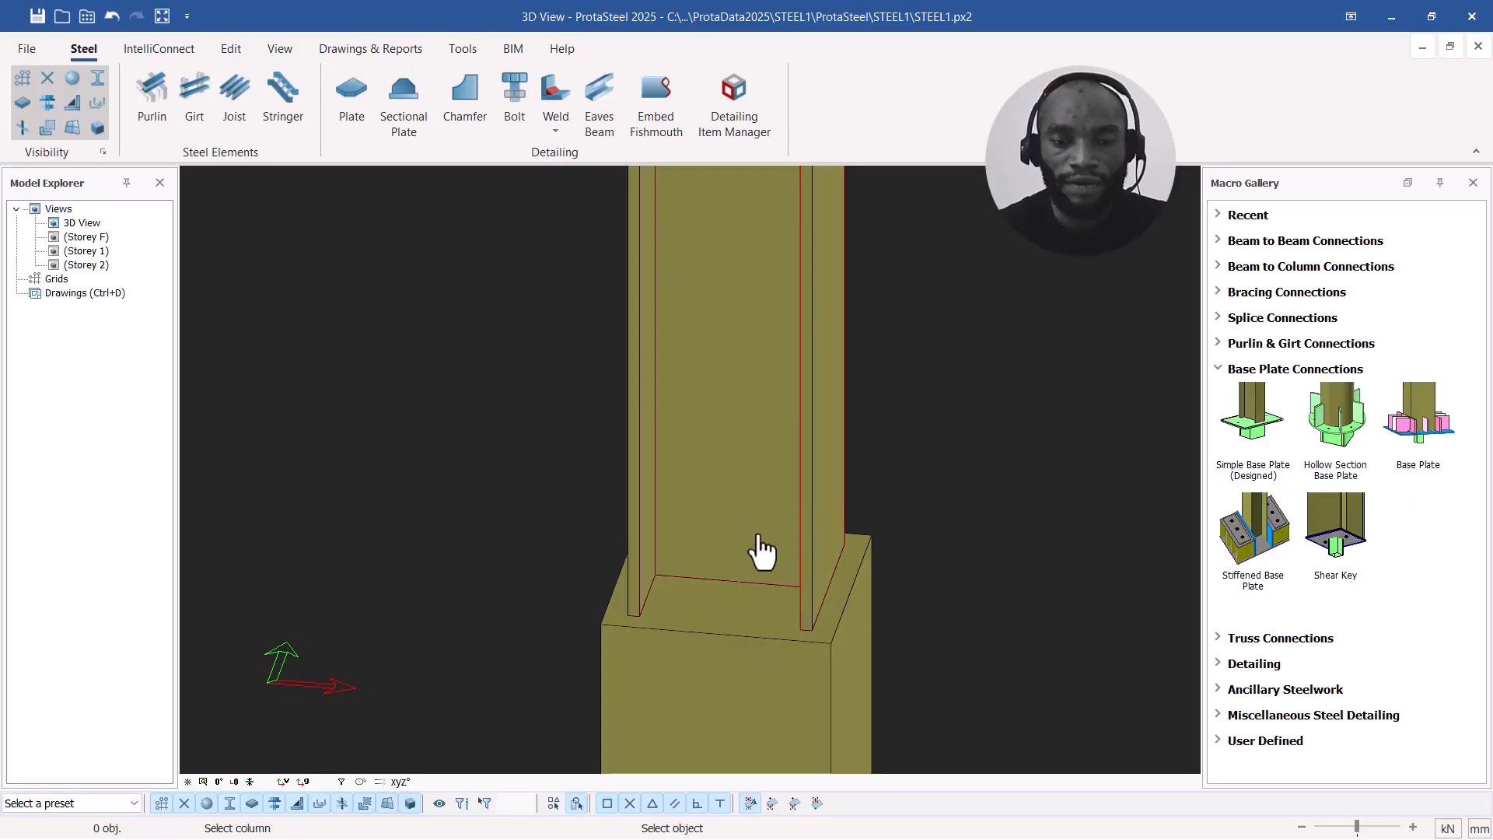
{"action": "left_click", "coordinate": [776, 505]}
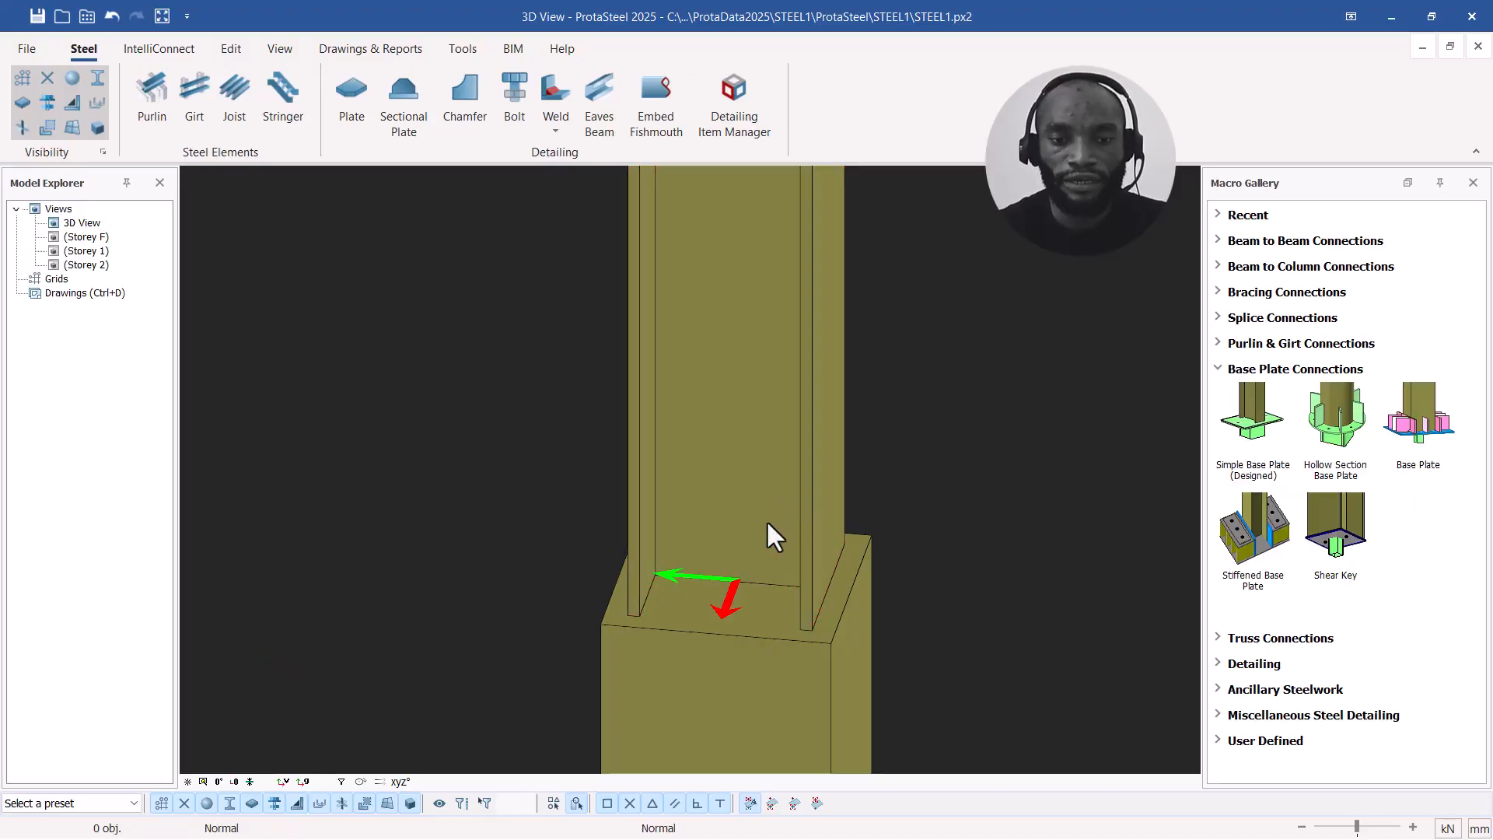
Step: Examine the new base plate connection at the column foot, including its plate, welds and bolt holes
{"action": "scroll", "coordinate": [739, 616], "scroll_direction": "up", "scroll_amount": 3}
{"action": "scroll", "coordinate": [668, 545], "scroll_direction": "down", "scroll_amount": 2}
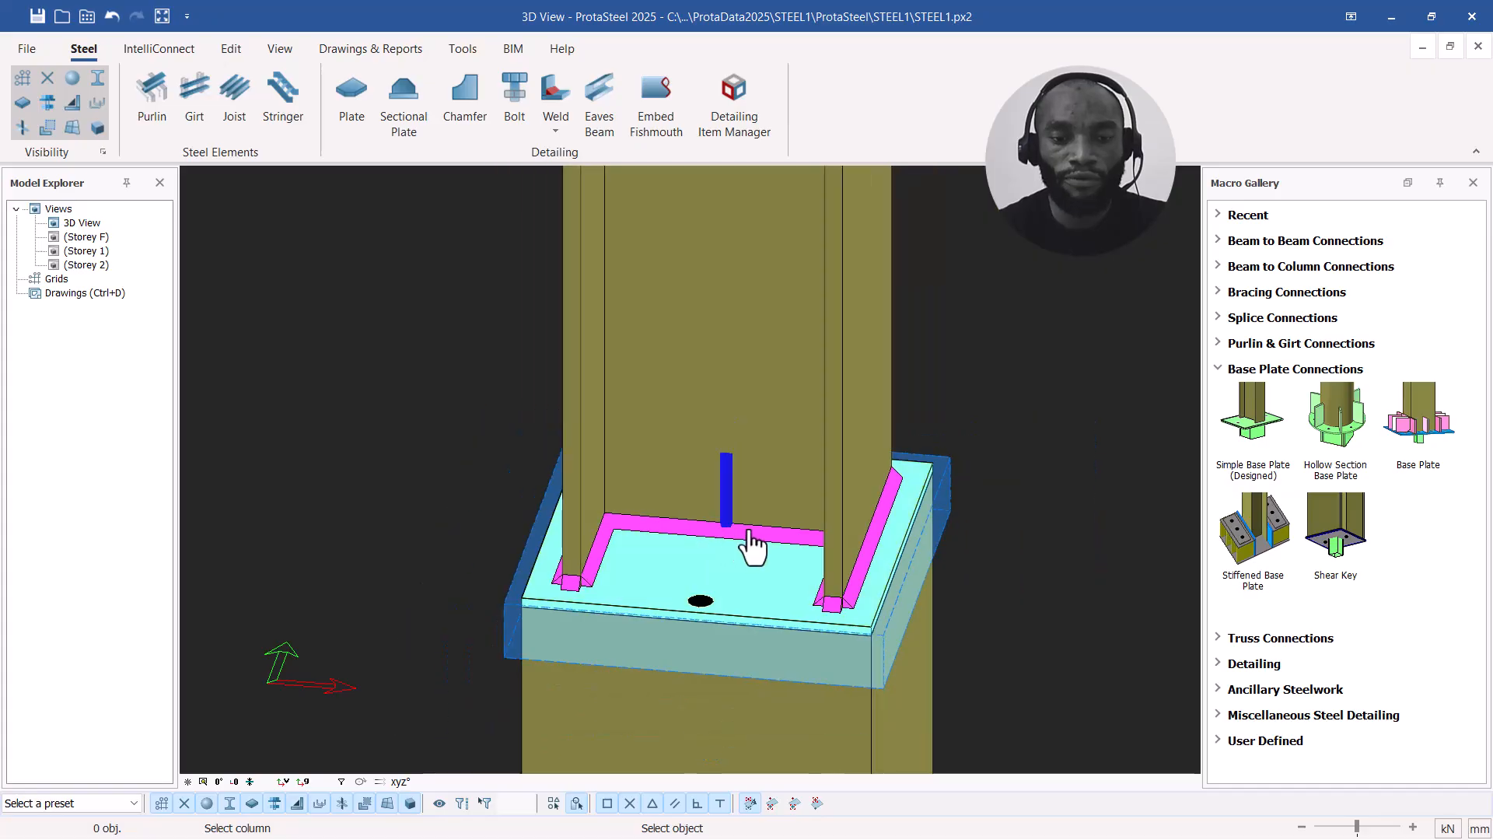
{"action": "scroll", "coordinate": [743, 591], "scroll_direction": "up", "scroll_amount": 3}
{"action": "scroll", "coordinate": [717, 620], "scroll_direction": "down", "scroll_amount": 2}
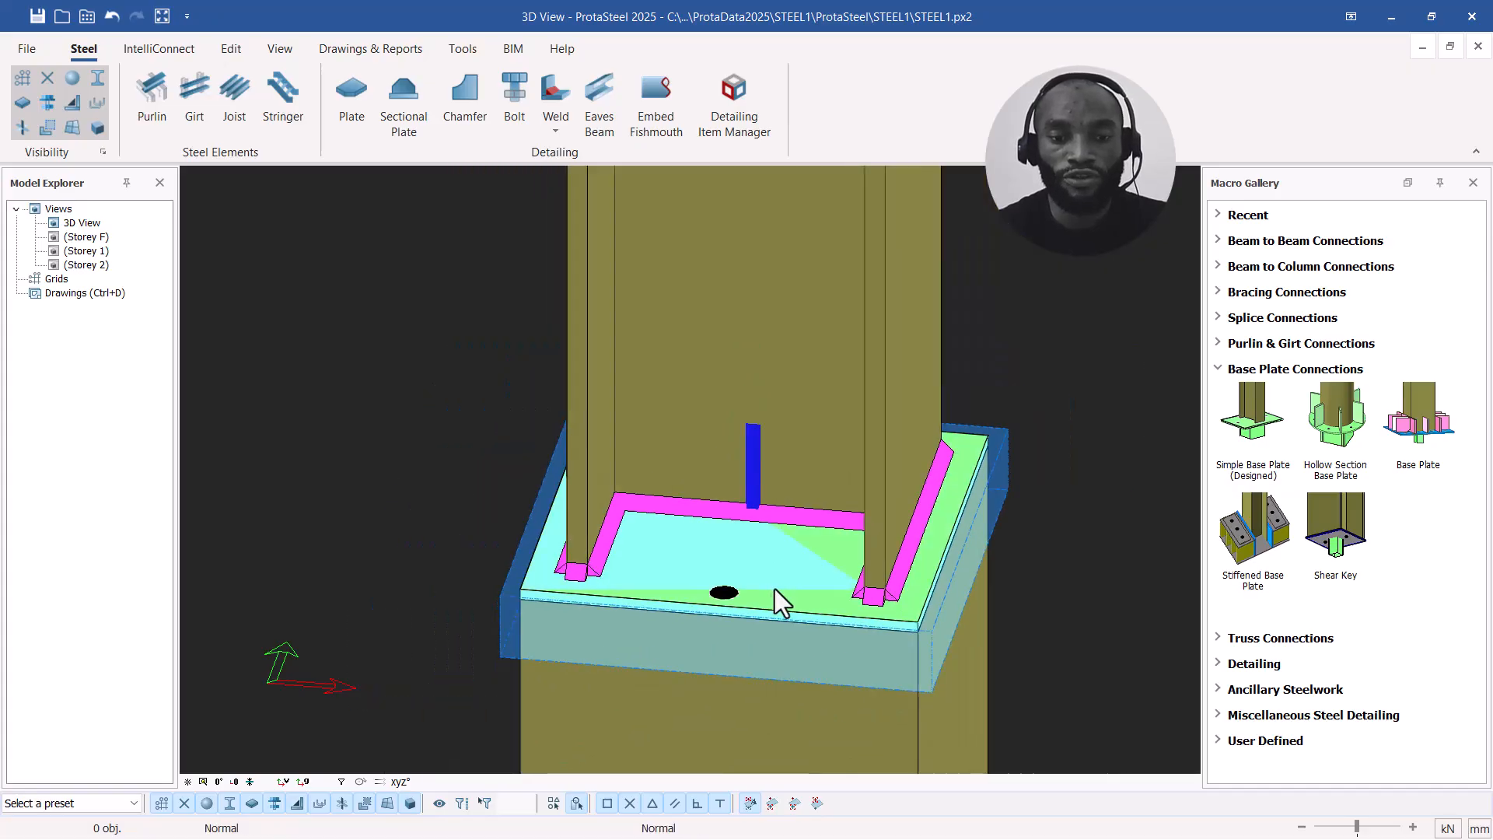
{"action": "scroll", "coordinate": [723, 599], "scroll_direction": "up", "scroll_amount": 2}
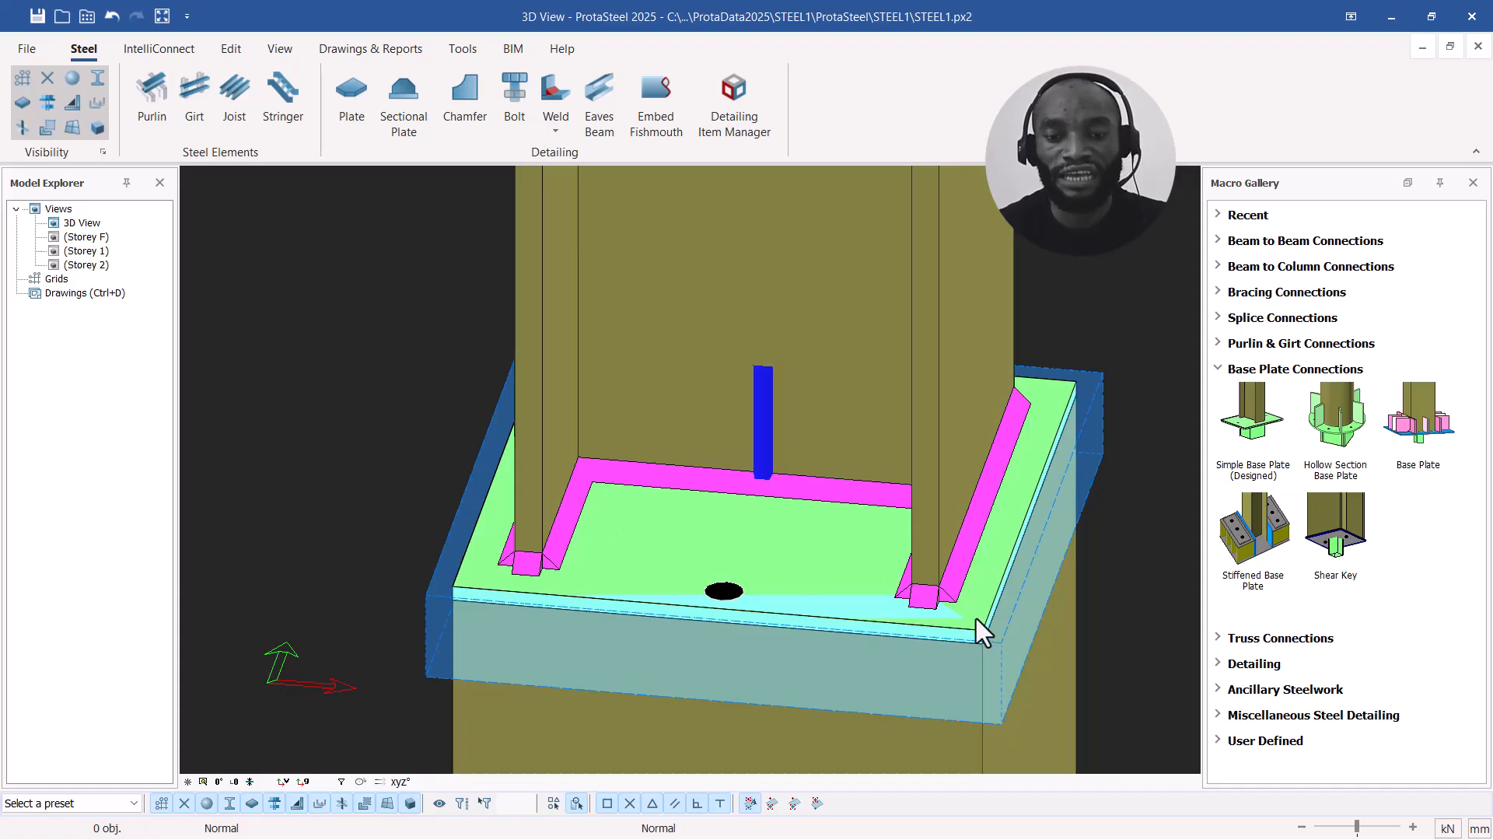
{"action": "scroll", "coordinate": [761, 538], "scroll_direction": "down", "scroll_amount": 3}
{"action": "scroll", "coordinate": [761, 558], "scroll_direction": "up", "scroll_amount": 4}
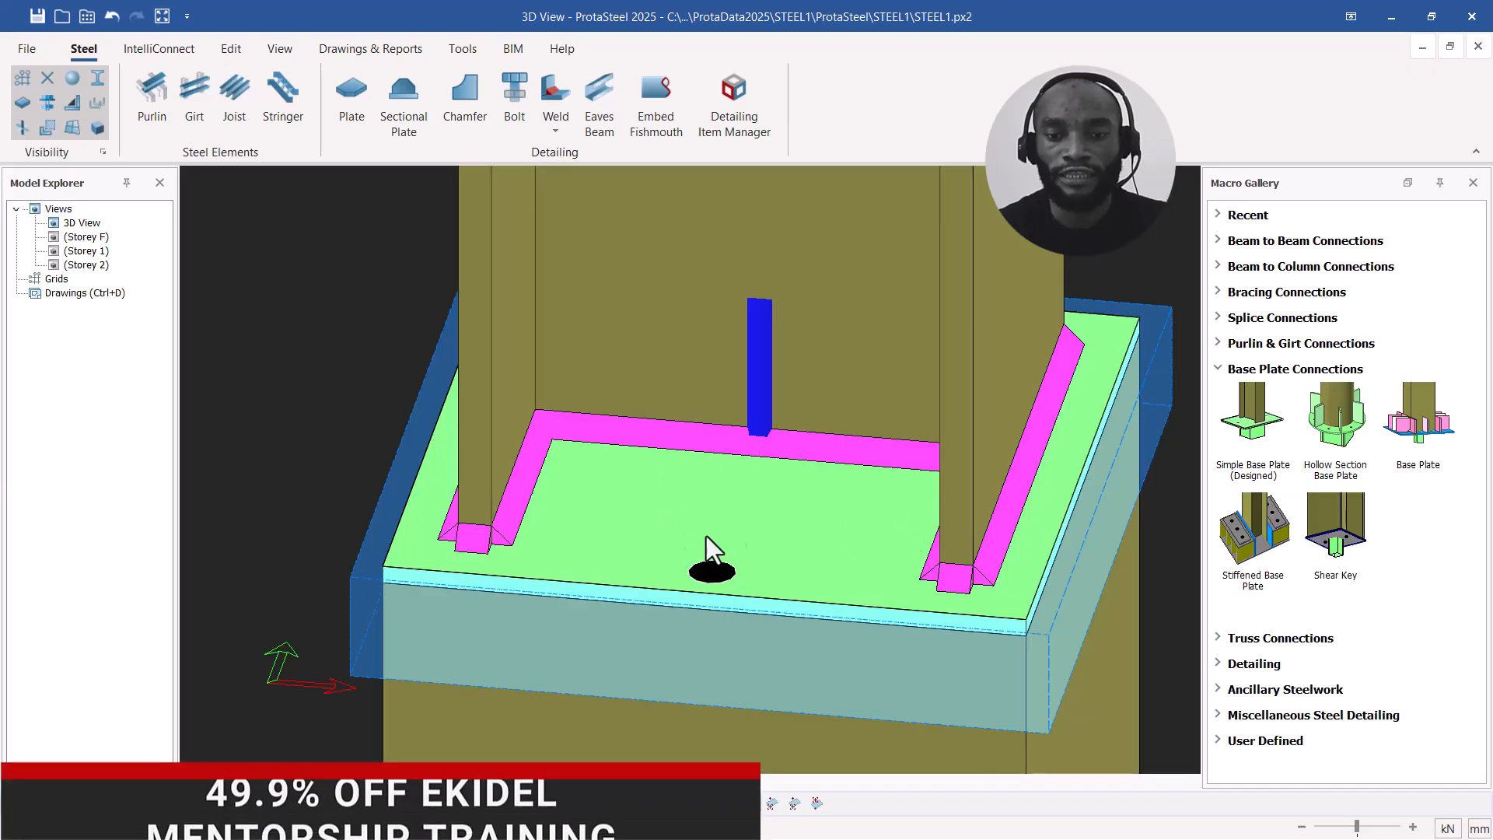
{"action": "scroll", "coordinate": [743, 569], "scroll_direction": "down", "scroll_amount": 2}
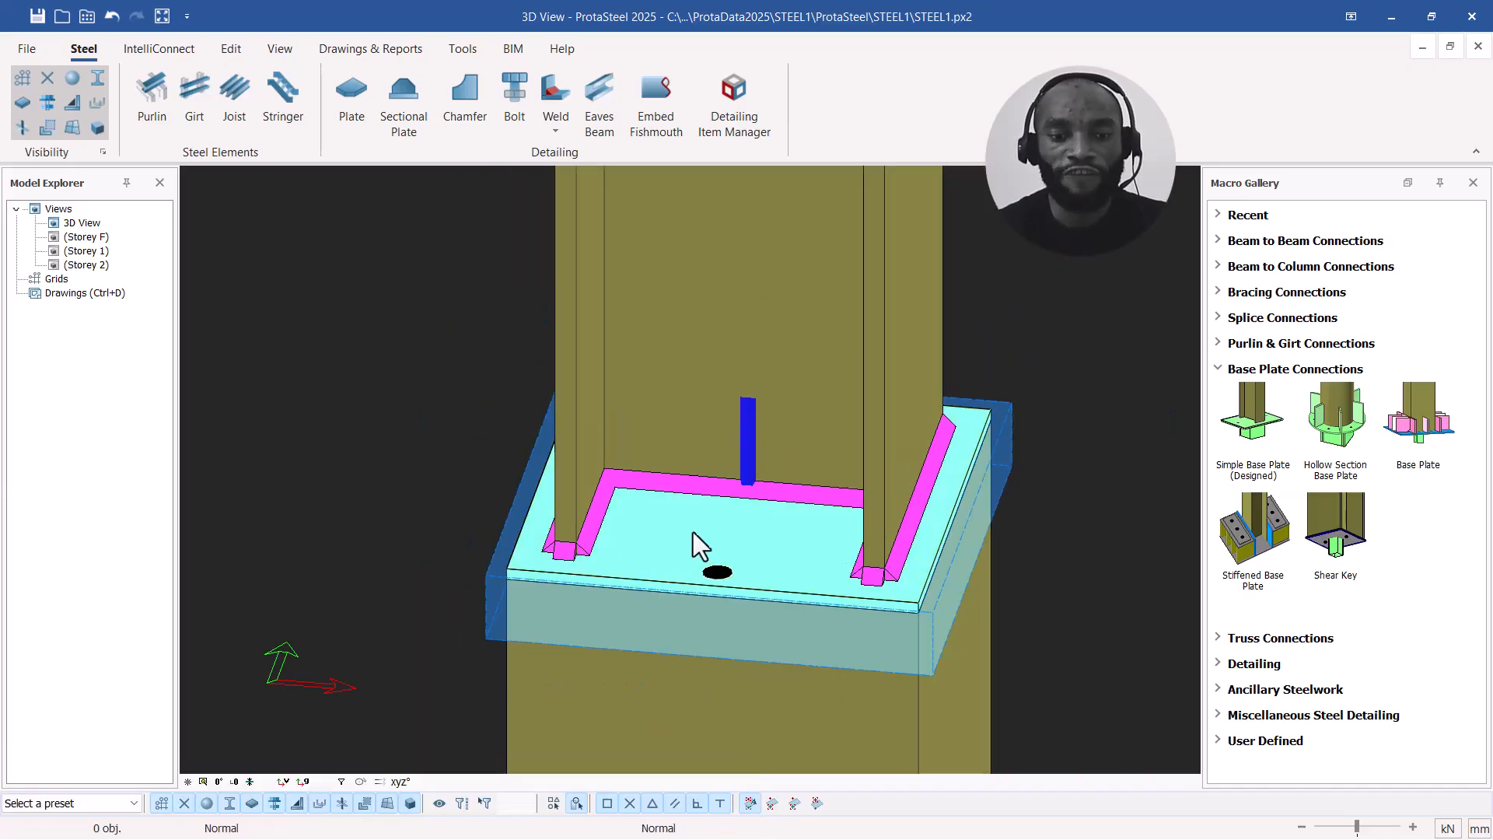
{"action": "middle_click_drag", "start_coordinate": [784, 539], "coordinate": [538, 521]}
{"action": "scroll", "coordinate": [481, 567], "scroll_direction": "up", "scroll_amount": 2}
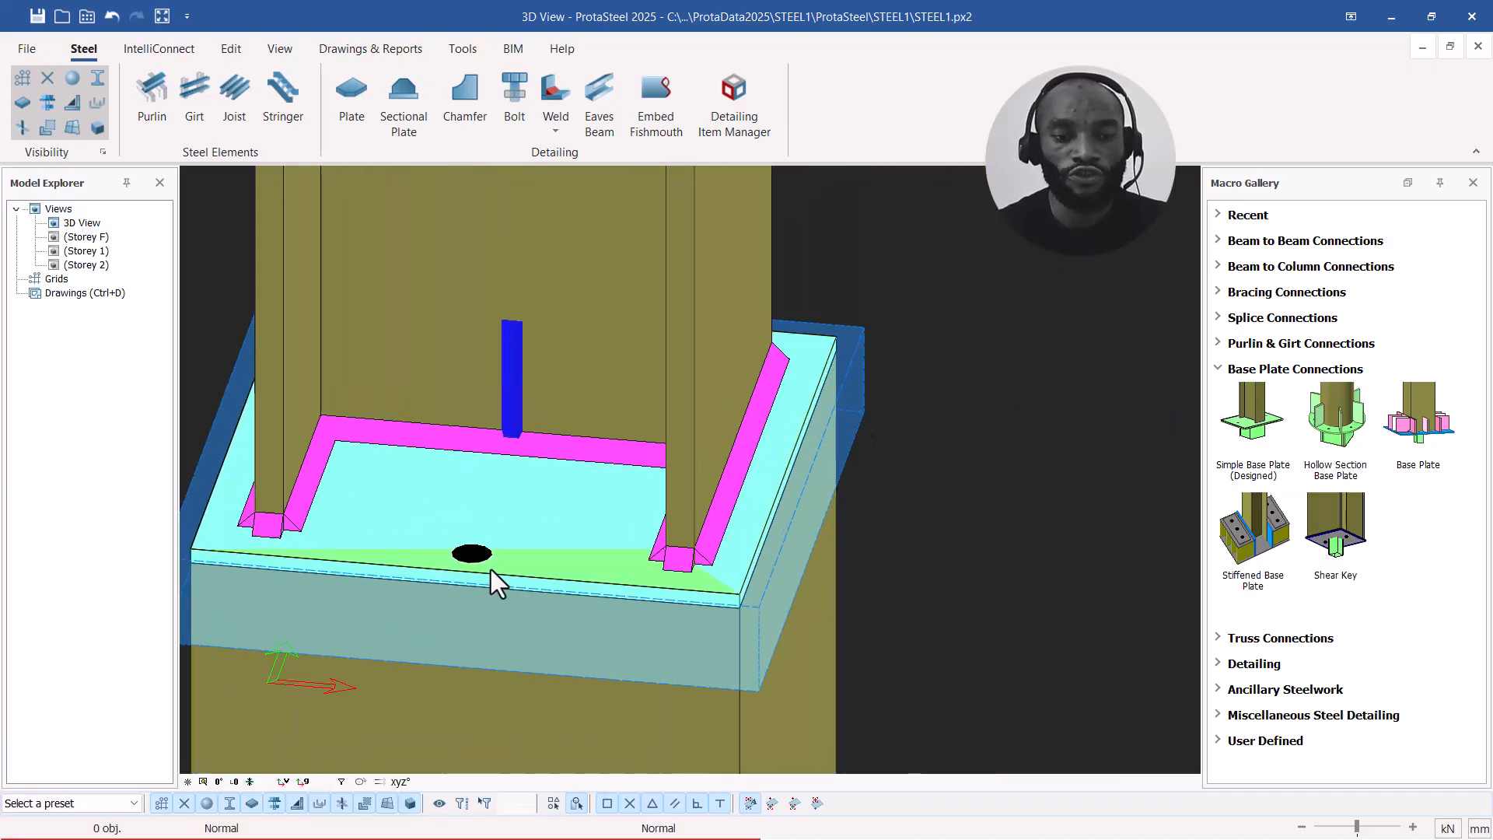
Step: Check the base plate's thickness in its plate properties and close them
{"action": "left_click", "coordinate": [595, 563]}
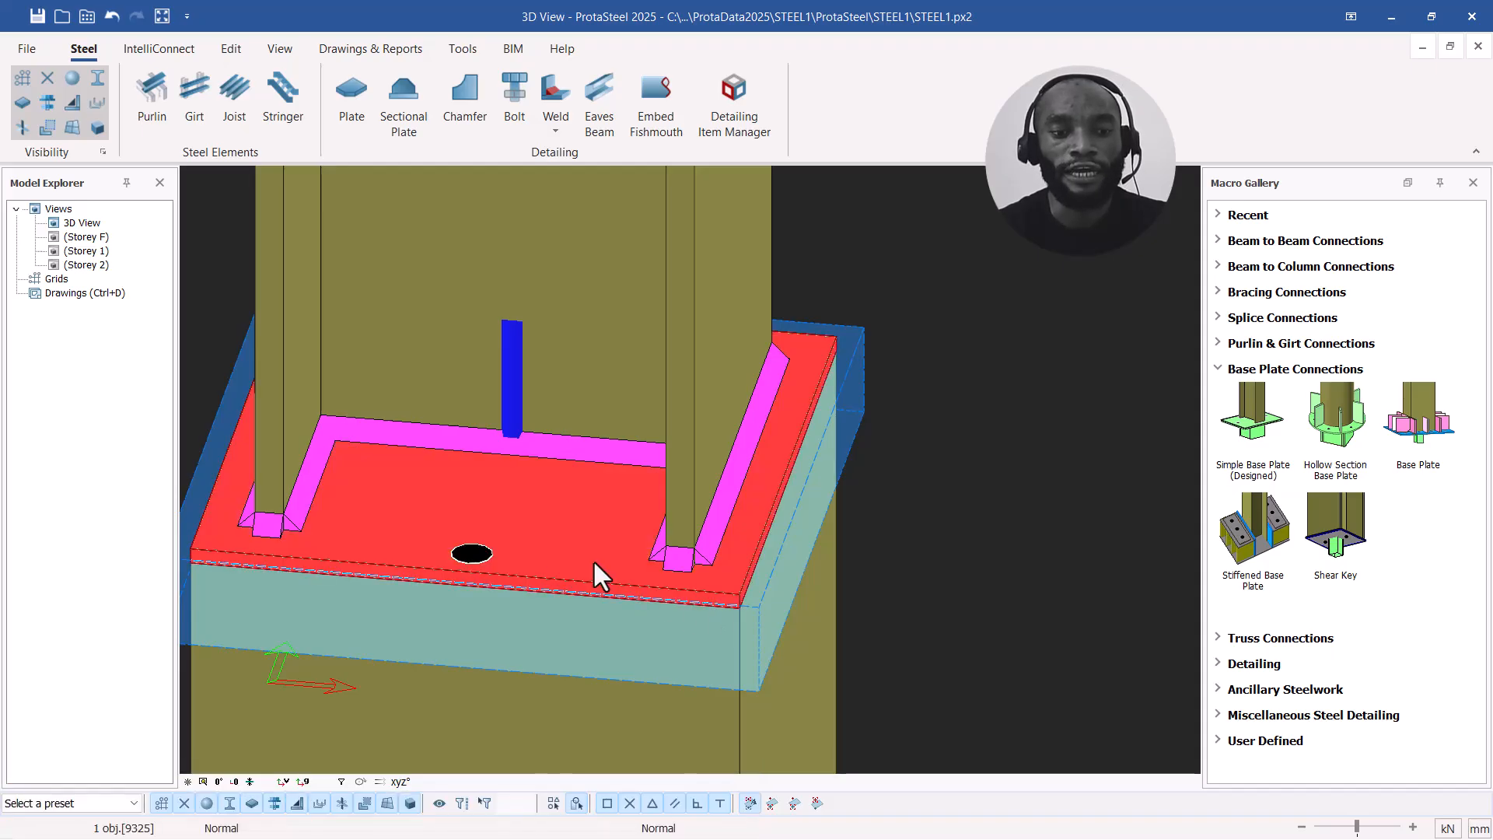
{"action": "double_click", "coordinate": [604, 558]}
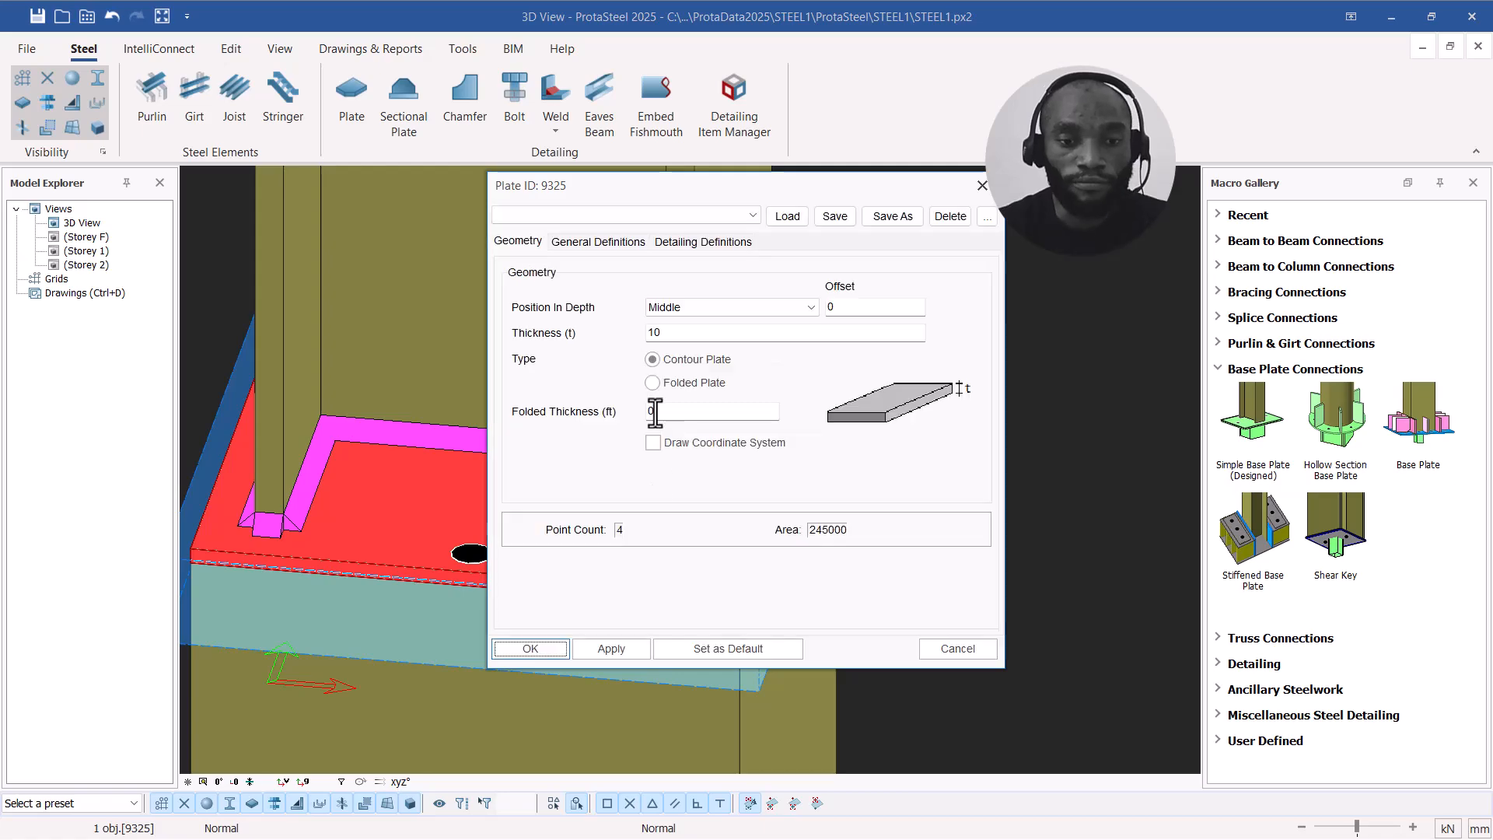
{"action": "left_click", "coordinate": [669, 333]}
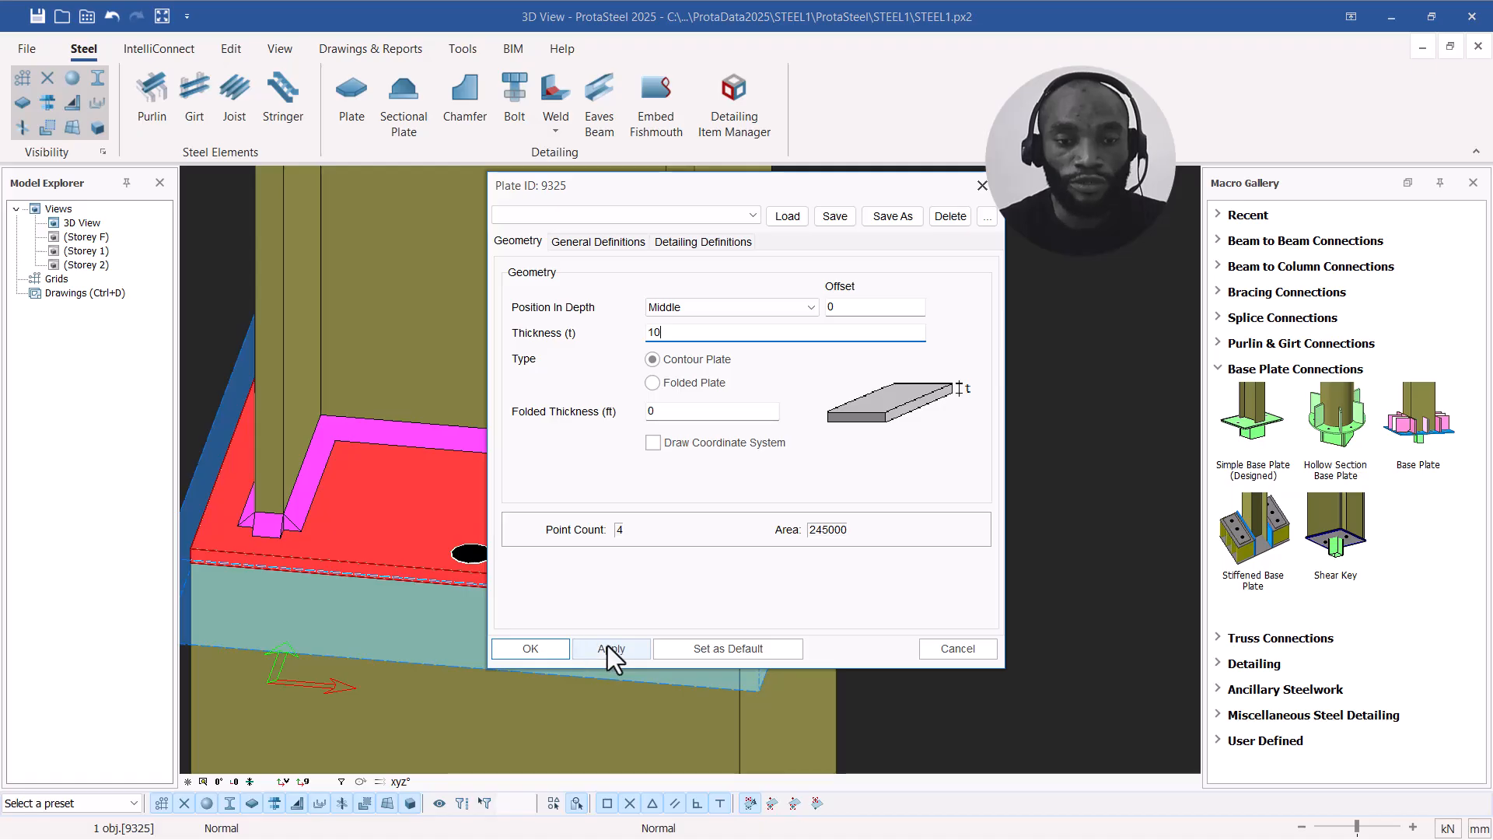
{"action": "left_click", "coordinate": [543, 649]}
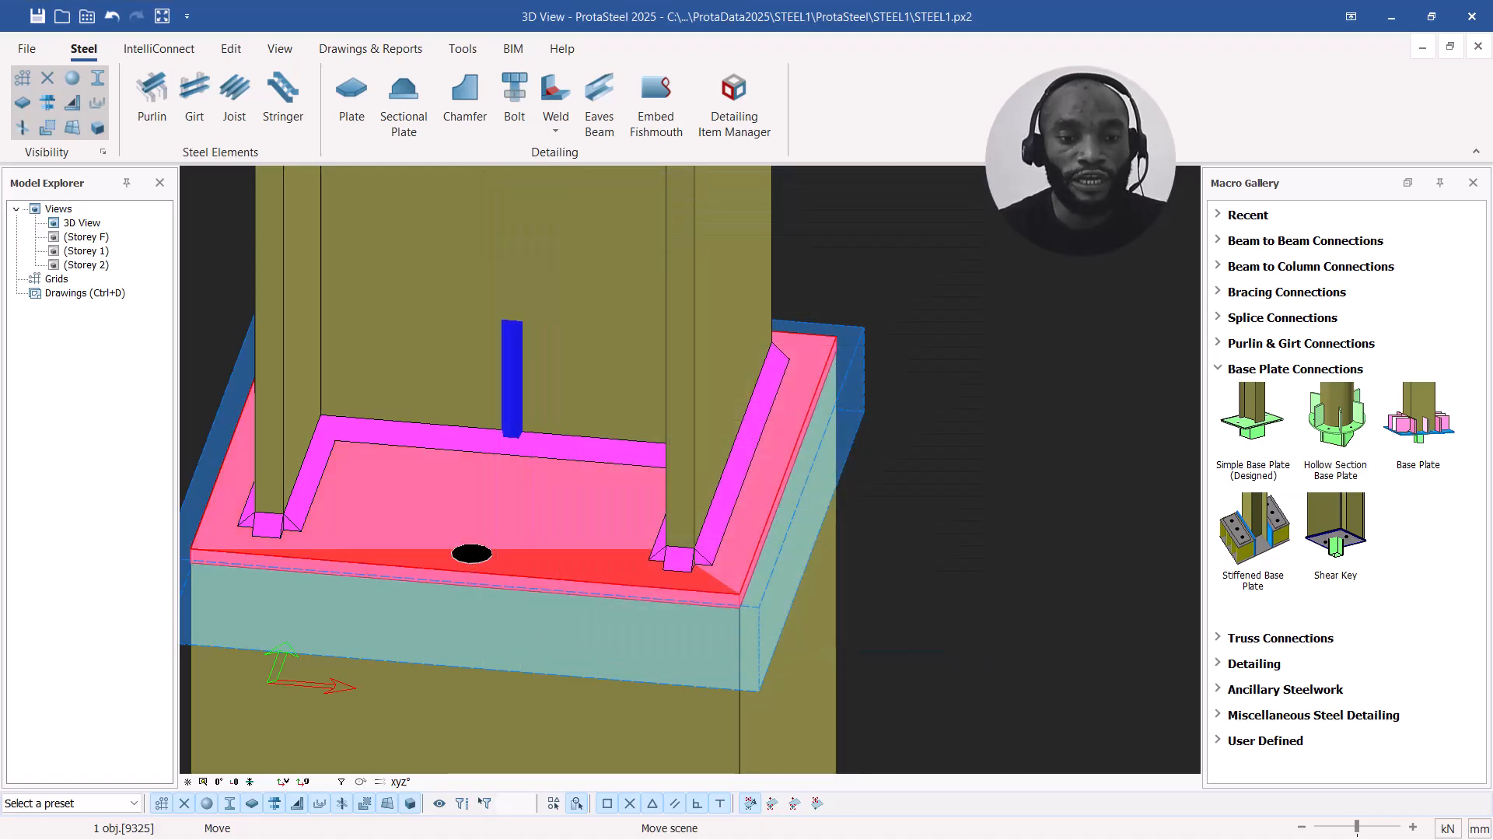
Step: Hide the column standing on the base plate
{"action": "scroll", "coordinate": [470, 552], "scroll_direction": "down", "scroll_amount": 6}
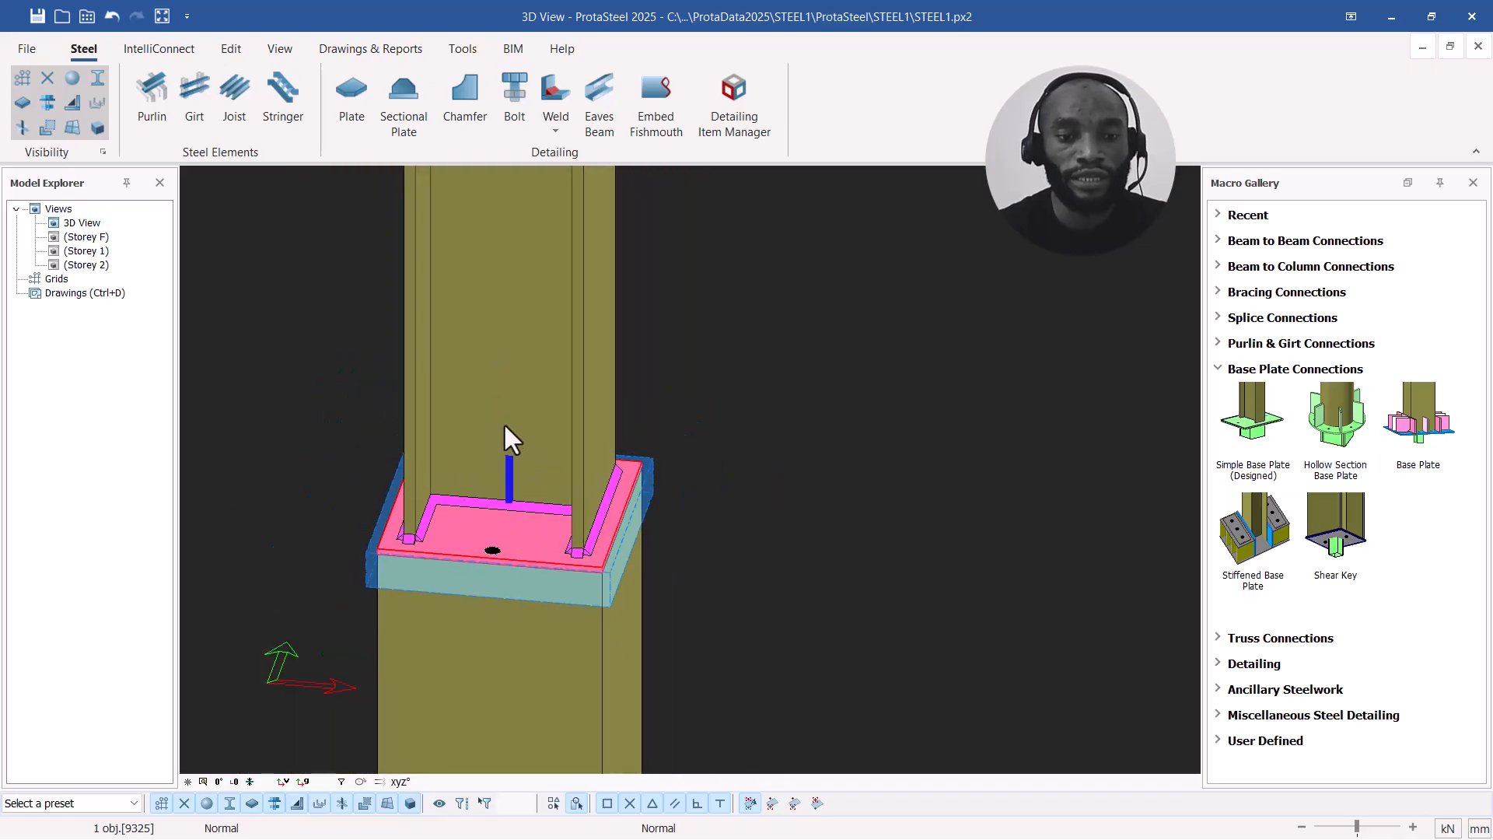
{"action": "left_click", "coordinate": [511, 412]}
{"action": "right_click", "coordinate": [511, 409]}
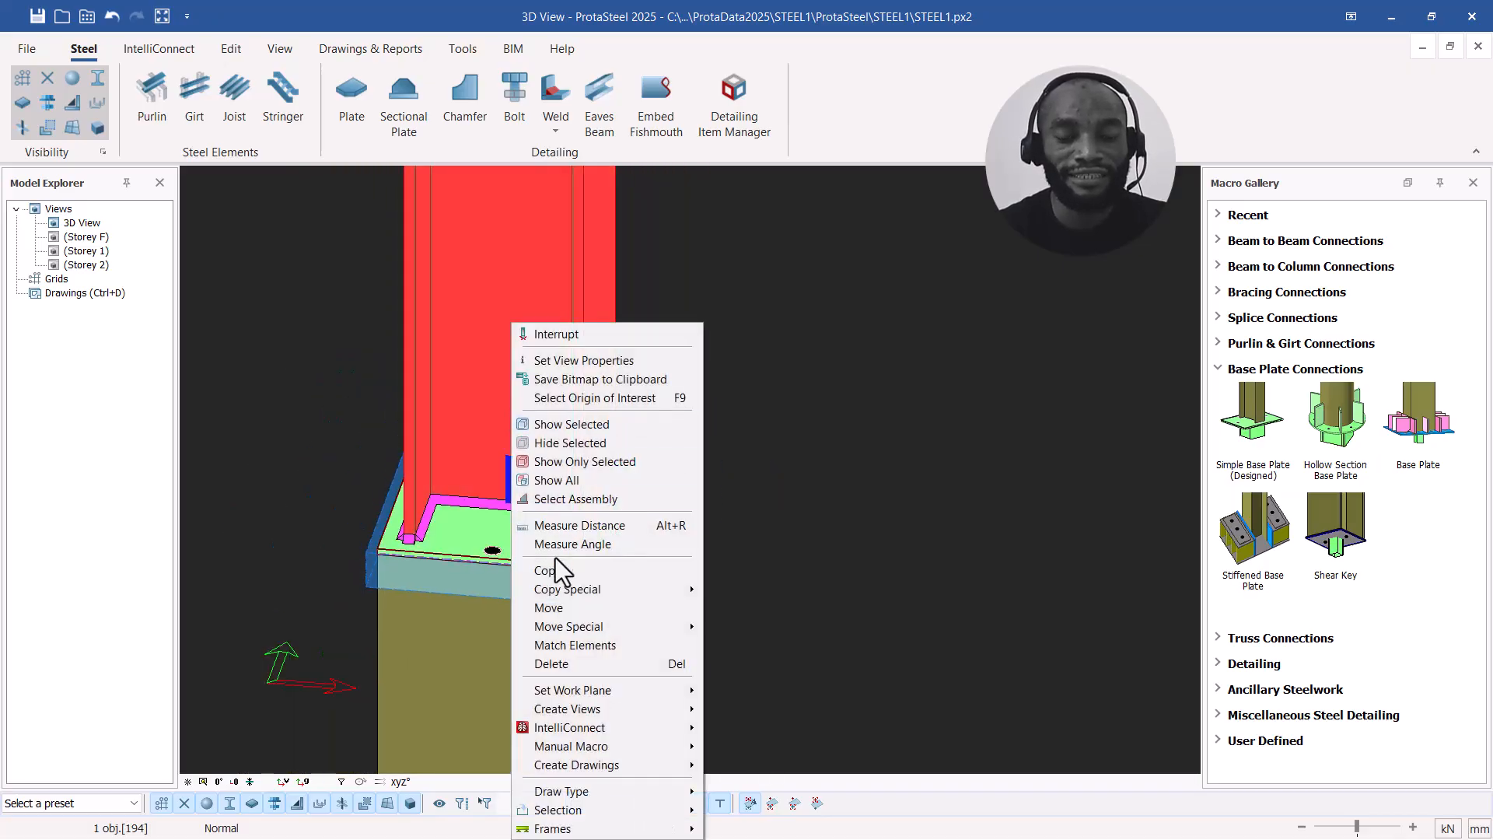
{"action": "left_click", "coordinate": [566, 444]}
{"action": "scroll", "coordinate": [521, 477], "scroll_direction": "up", "scroll_amount": 3}
{"action": "left_click", "coordinate": [496, 498]}
{"action": "middle_click_drag", "start_coordinate": [497, 498], "coordinate": [475, 383]}
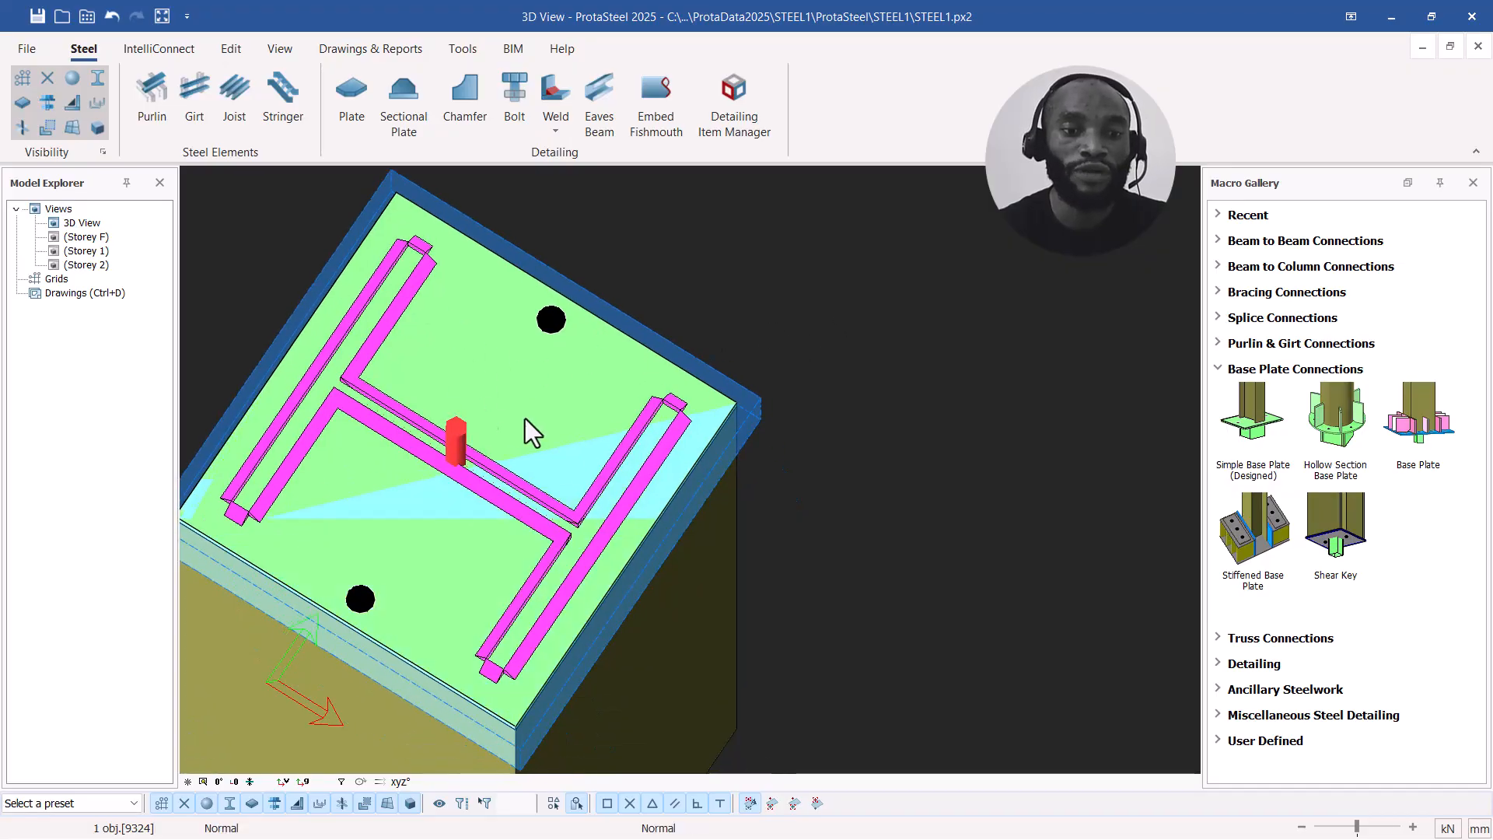
{"action": "left_click", "coordinate": [750, 337]}
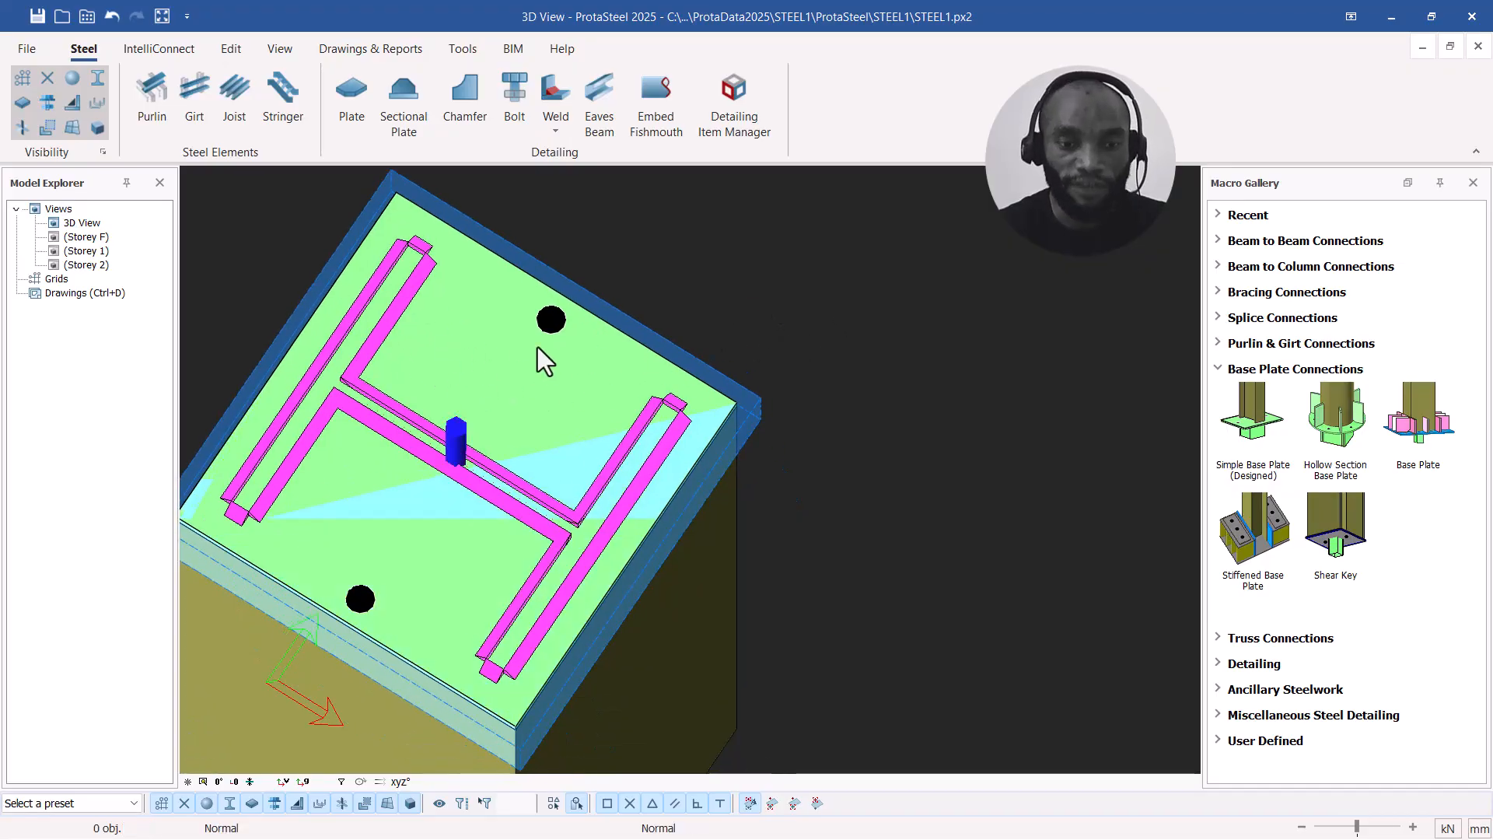
{"action": "double_click", "coordinate": [771, 399]}
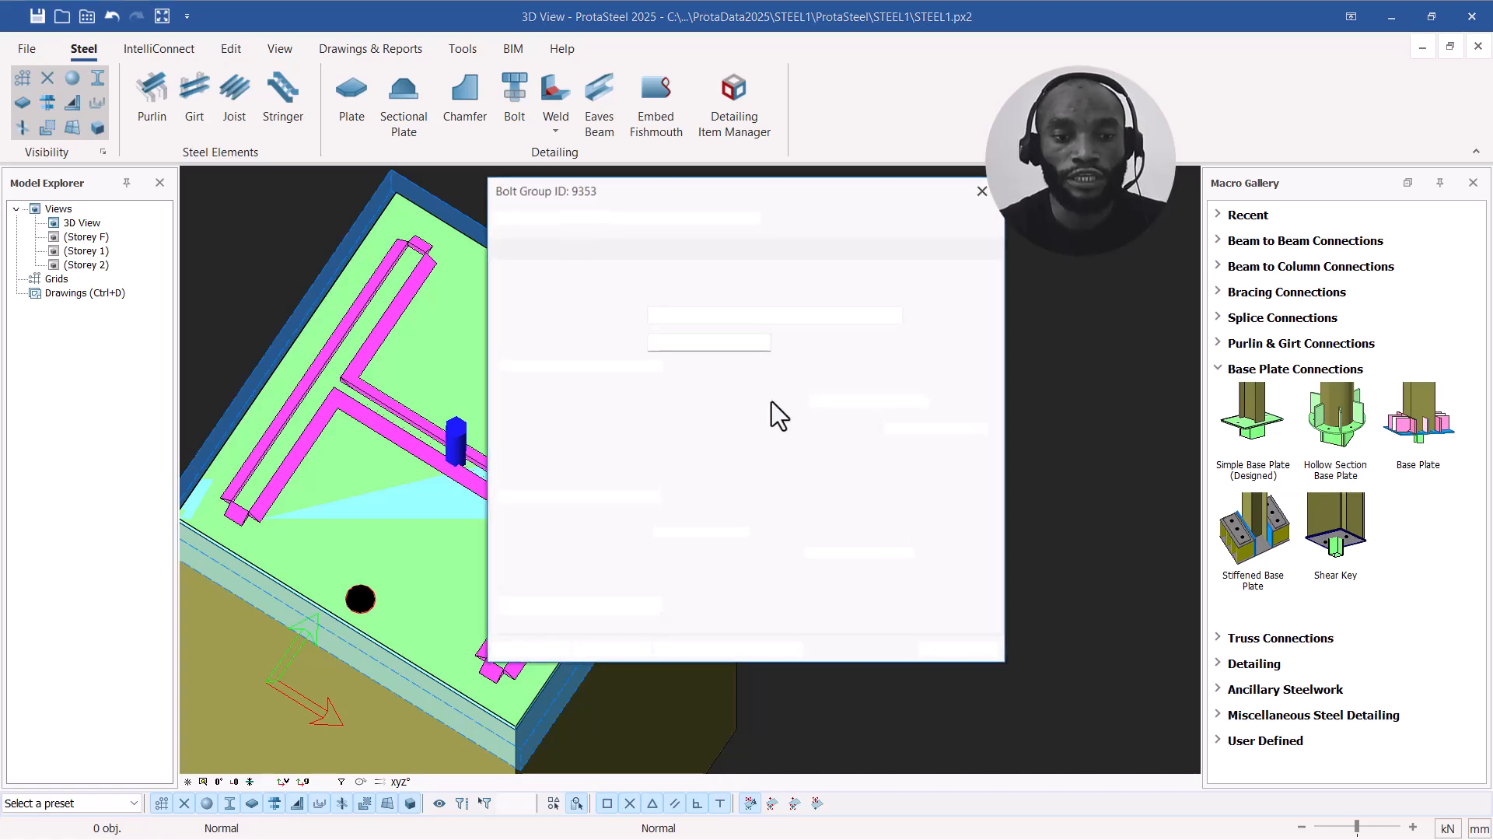
{"action": "left_click_drag", "start_coordinate": [640, 192], "coordinate": [996, 192]}
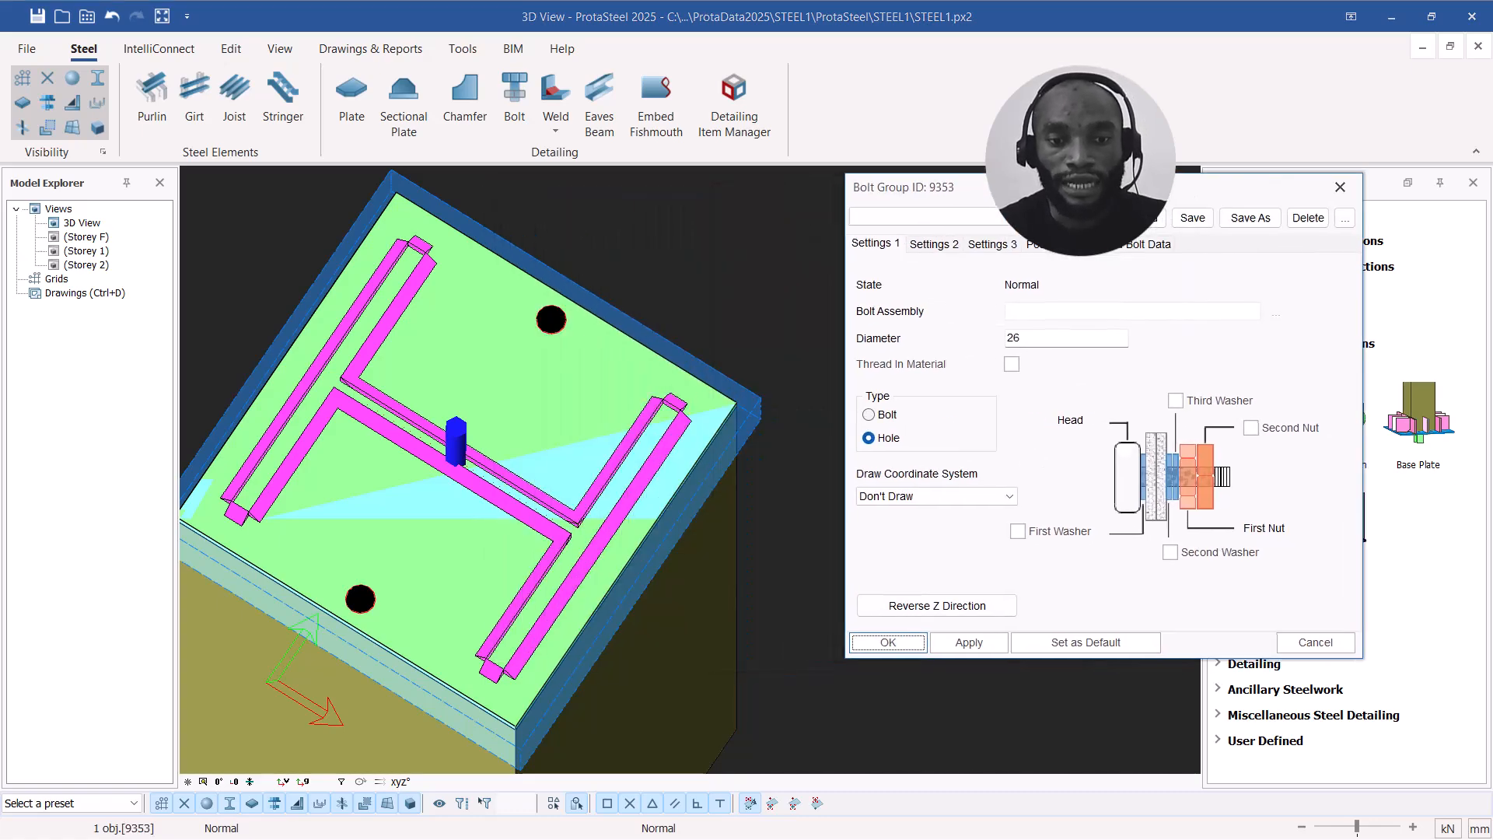
{"action": "double_click", "coordinate": [1015, 339]}
{"action": "type", "text": "2"}
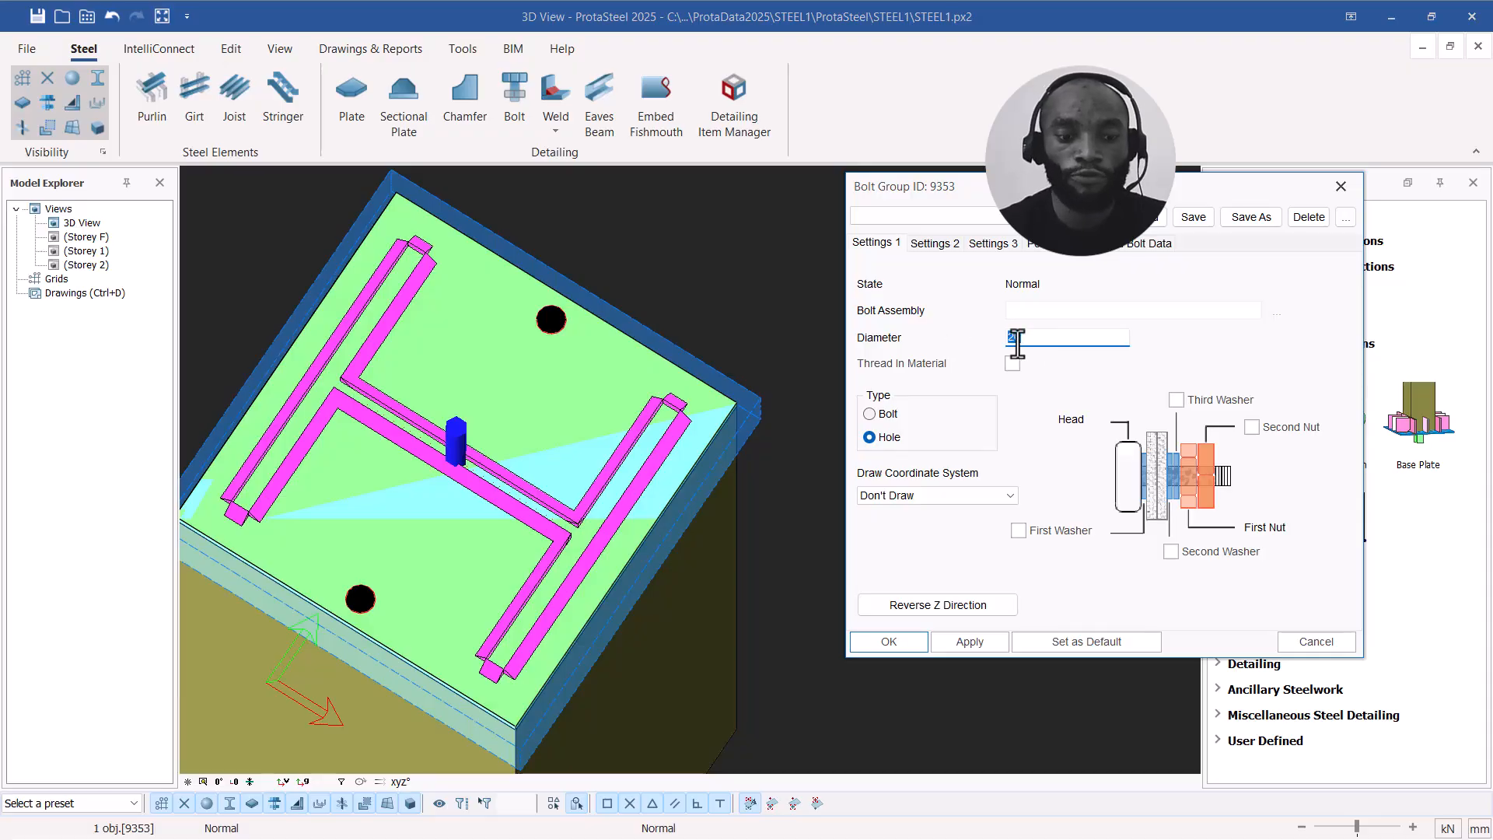
{"action": "type", "text": "0"}
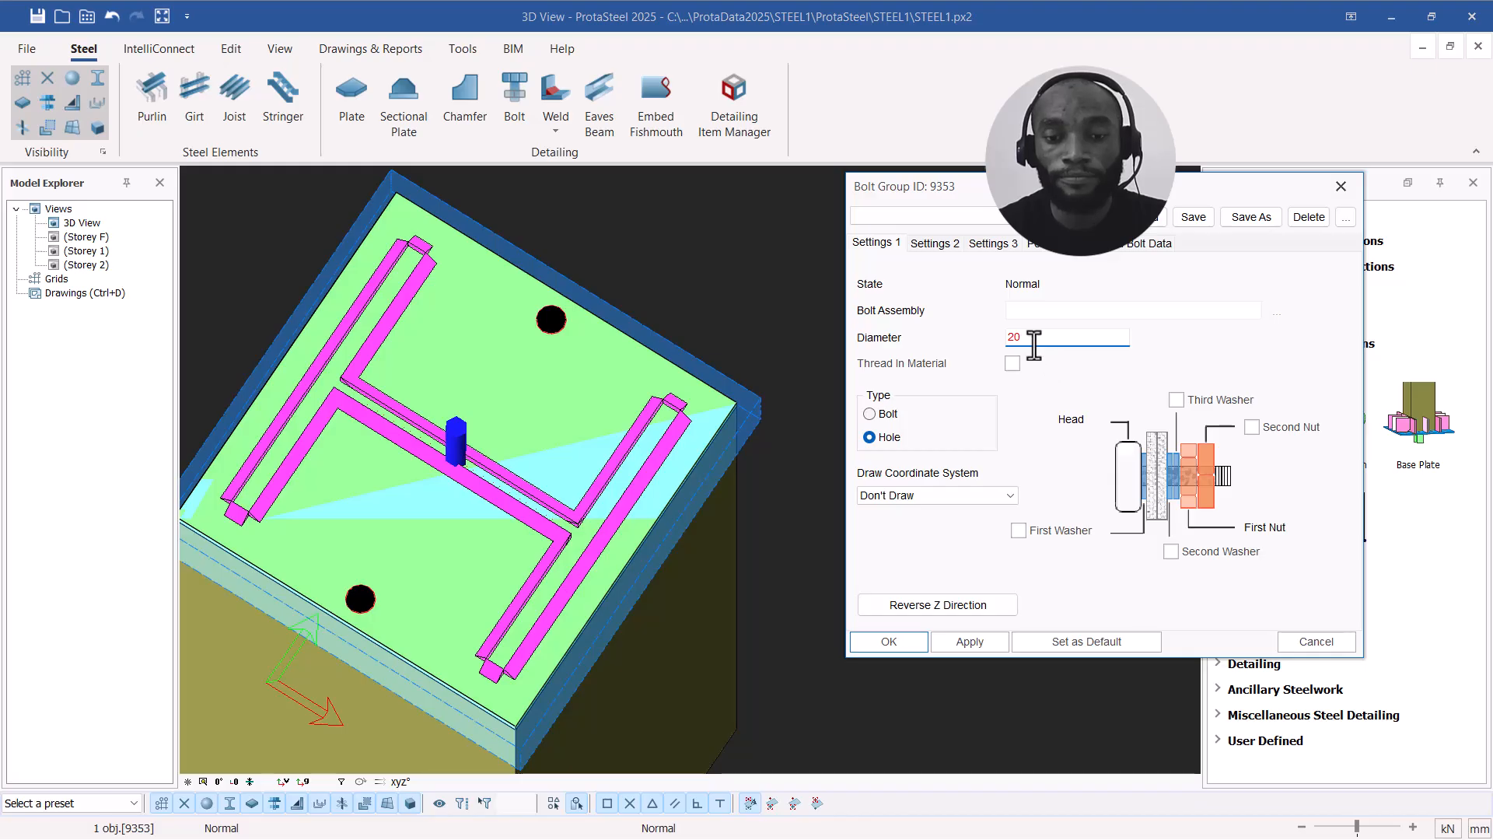
{"action": "key", "text": "BackSpace"}
{"action": "key", "text": "BackSpace"}
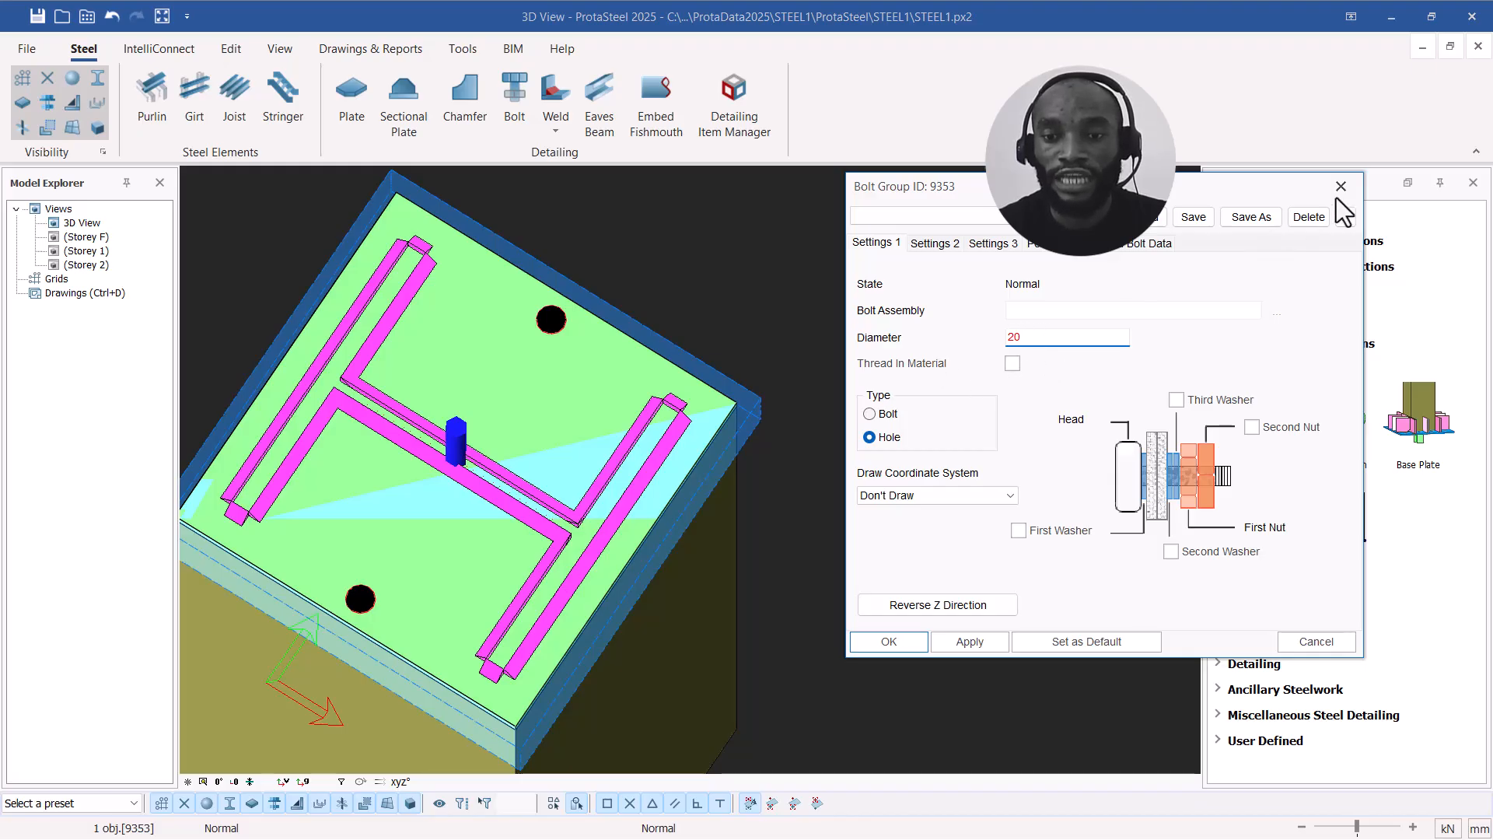
{"action": "left_click", "coordinate": [1341, 186]}
Step: Set the base plate's thickness to 20 mm in its plate properties and apply the change
{"action": "left_click", "coordinate": [603, 378]}
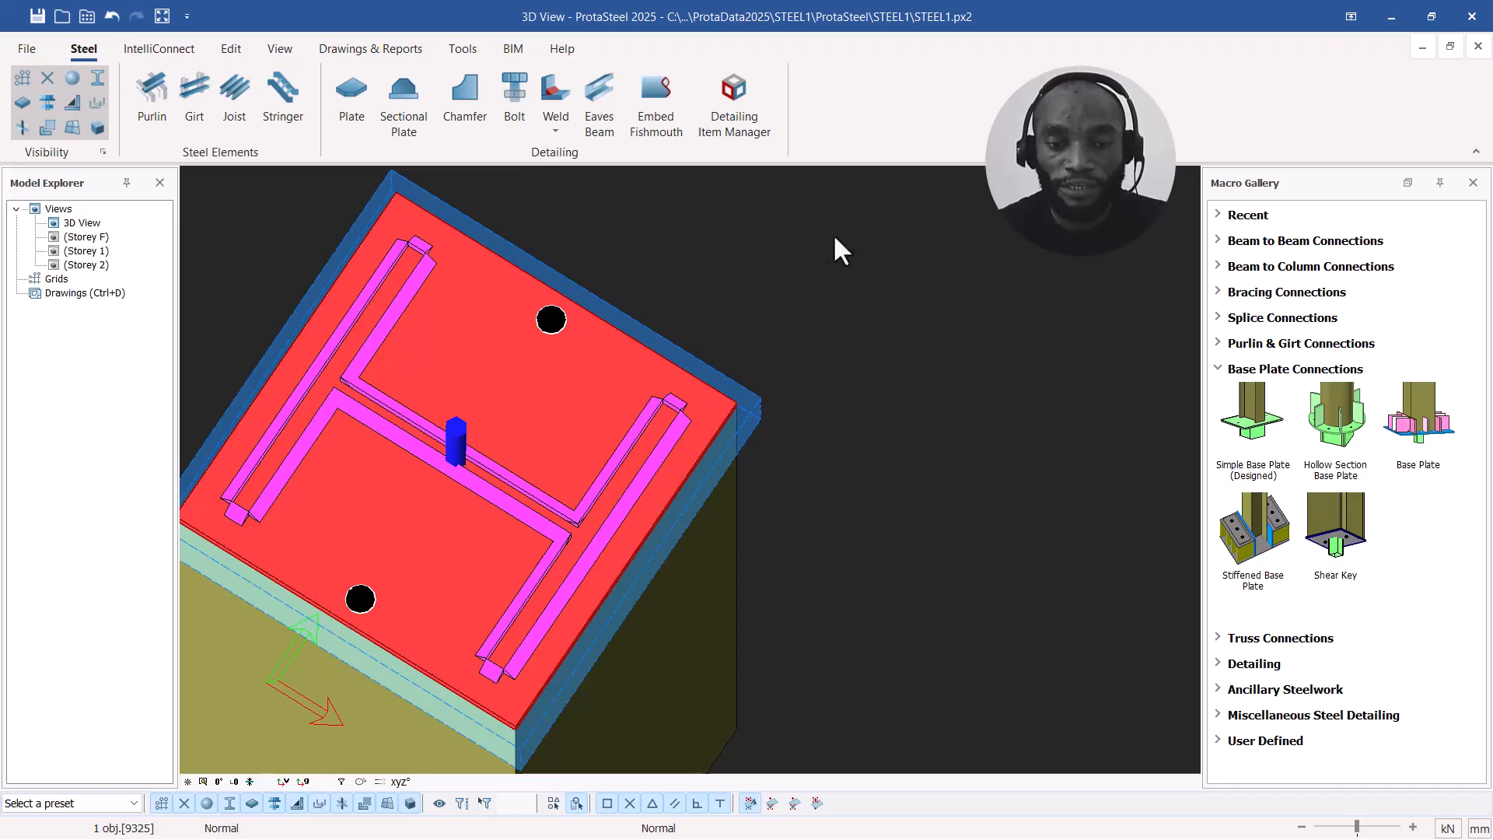
{"action": "right_click", "coordinate": [918, 264]}
{"action": "double_click", "coordinate": [680, 339]}
{"action": "type", "text": "20"}
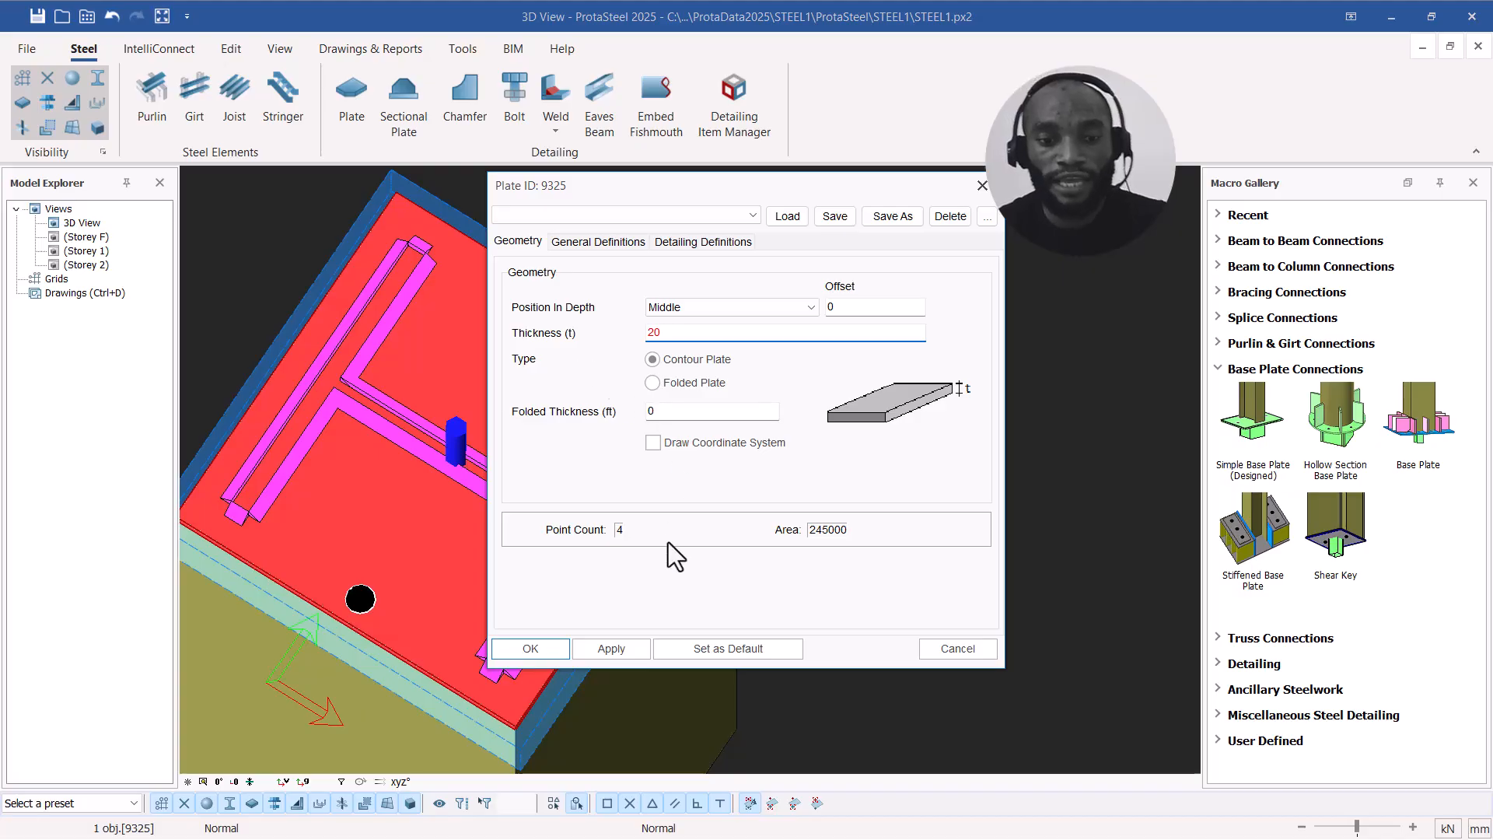
{"action": "left_click", "coordinate": [611, 648]}
{"action": "left_click", "coordinate": [549, 651]}
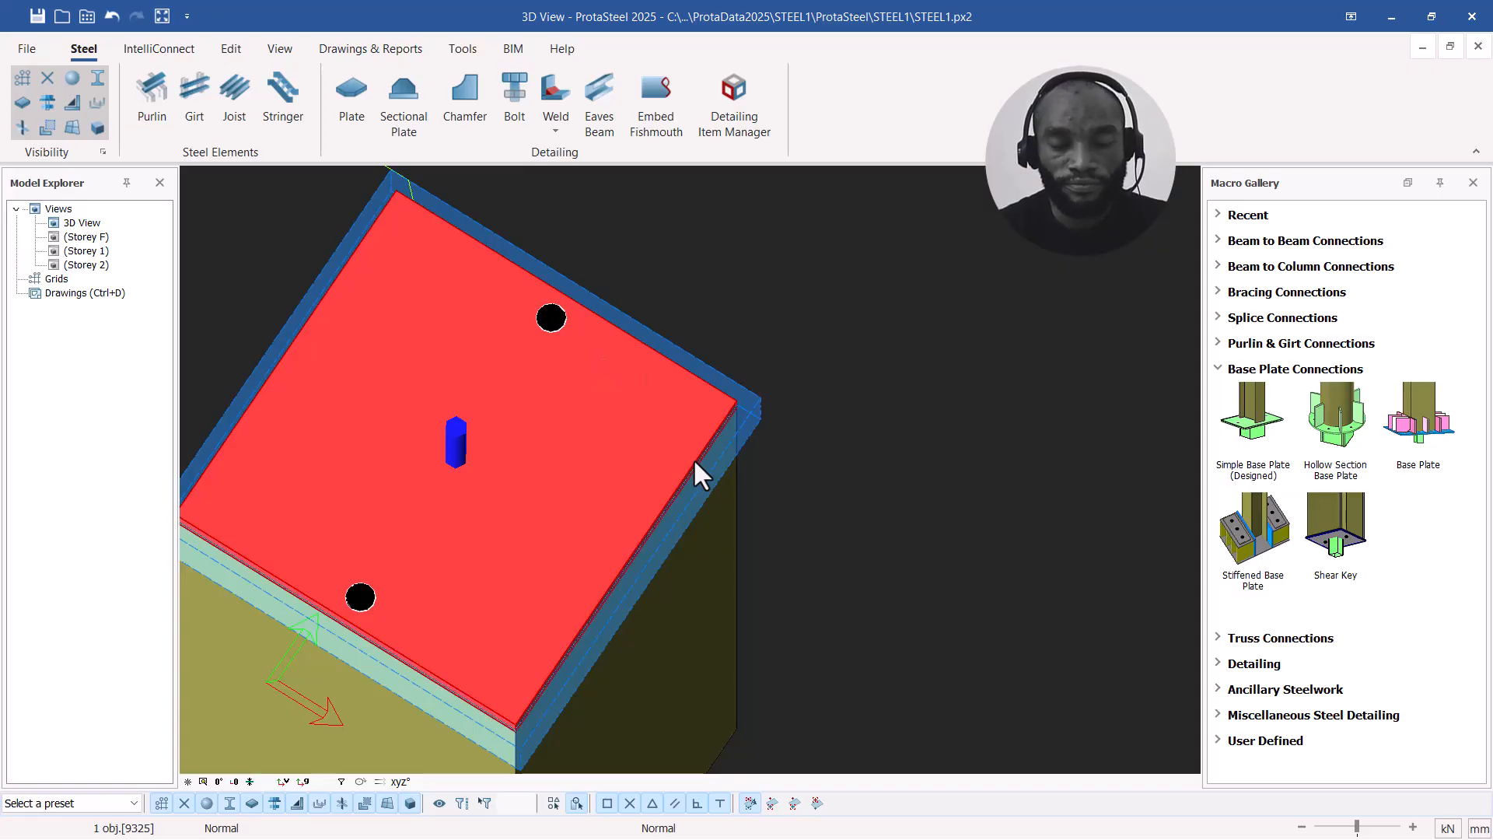
Step: Reopen the base plate's properties, save them as the default settings and confirm
{"action": "double_click", "coordinate": [672, 417]}
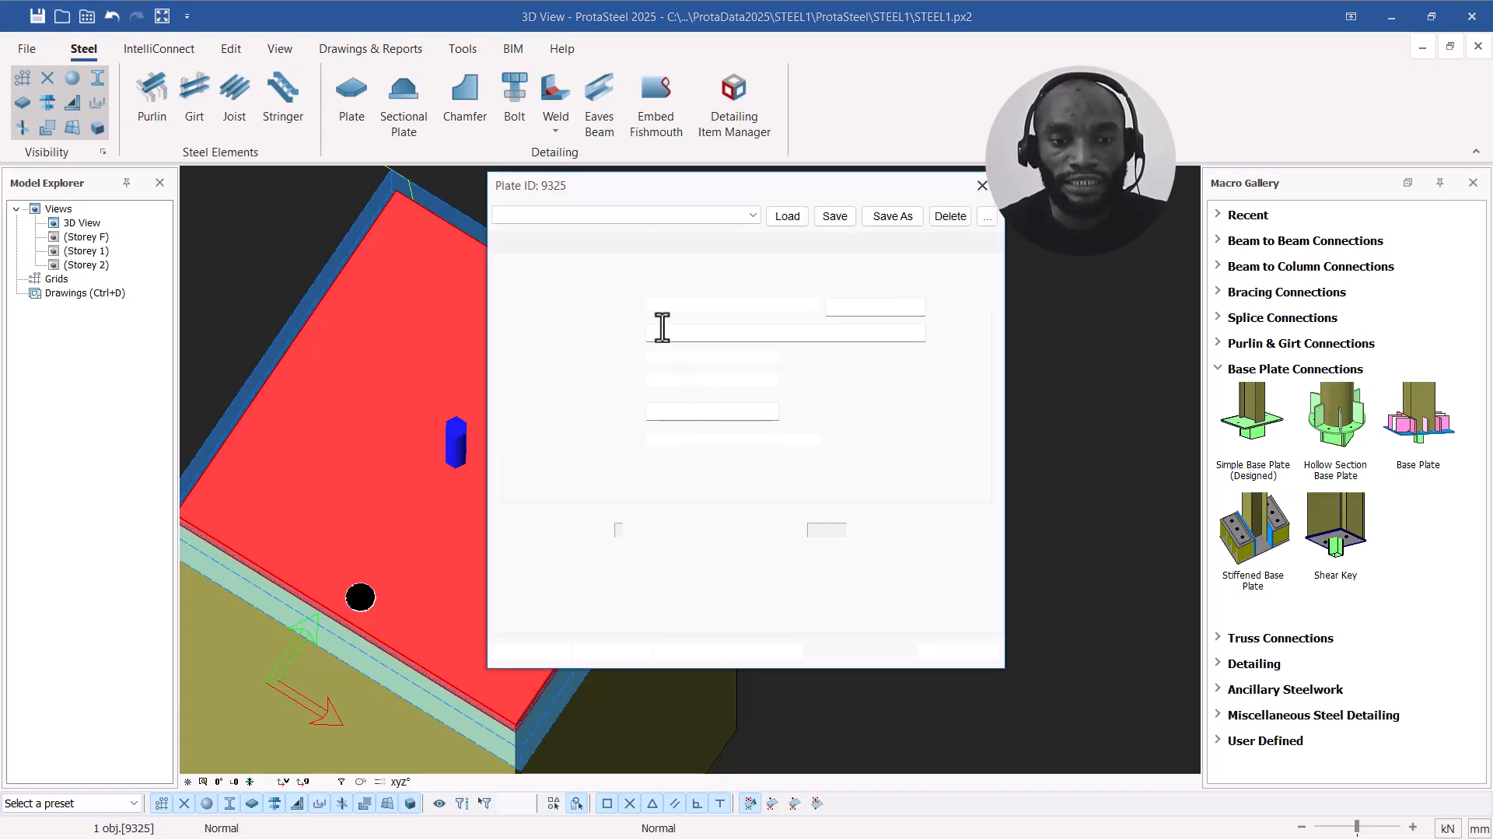
{"action": "left_click", "coordinate": [719, 648]}
{"action": "left_click", "coordinate": [618, 648]}
{"action": "left_click", "coordinate": [532, 650]}
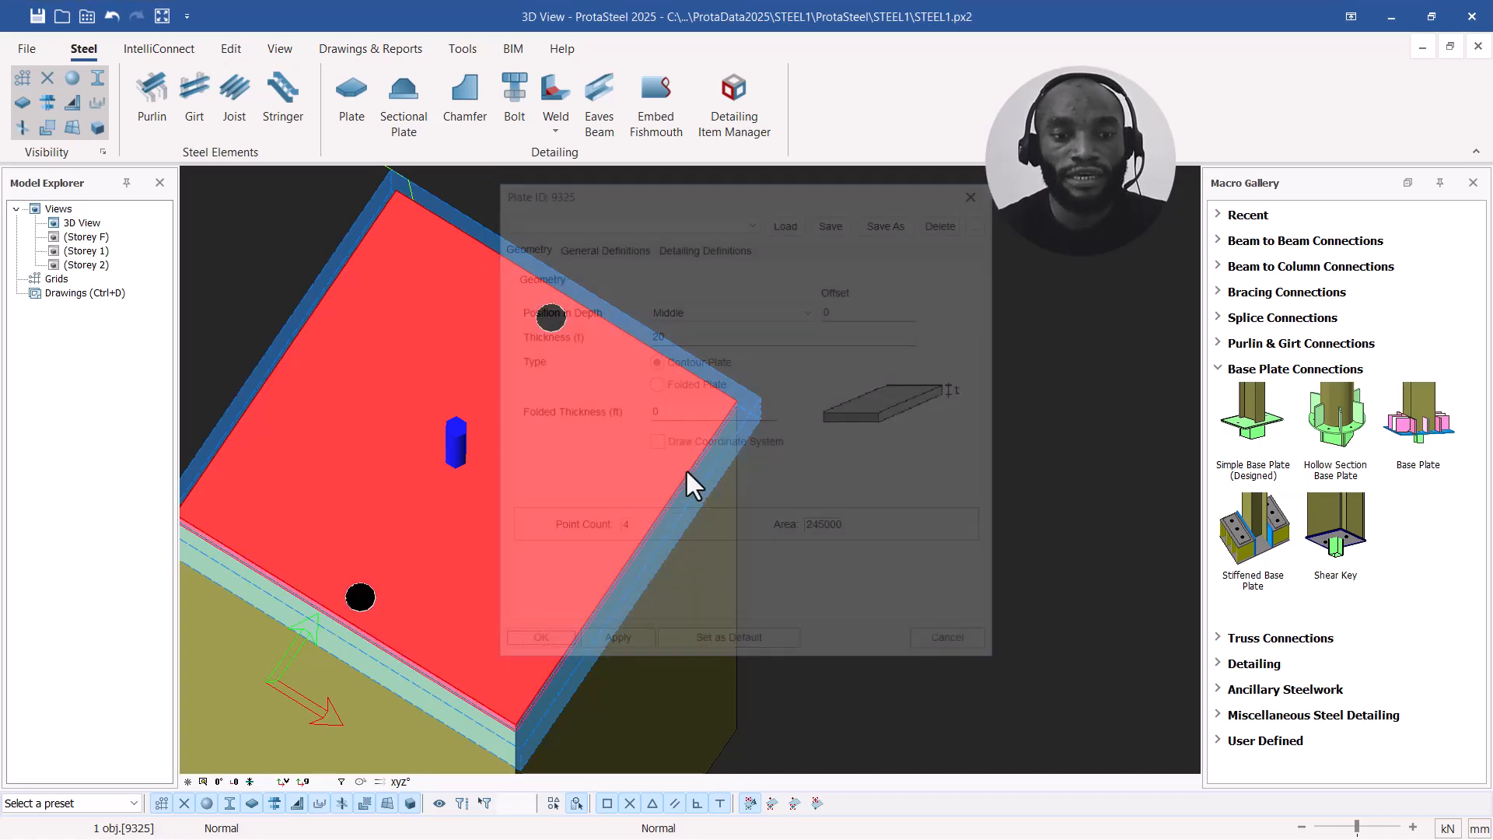
Step: Open the properties of the base plate's bolt hole group and set the hole diameter to 20 mm
{"action": "scroll", "coordinate": [756, 459], "scroll_direction": "down", "scroll_amount": 2}
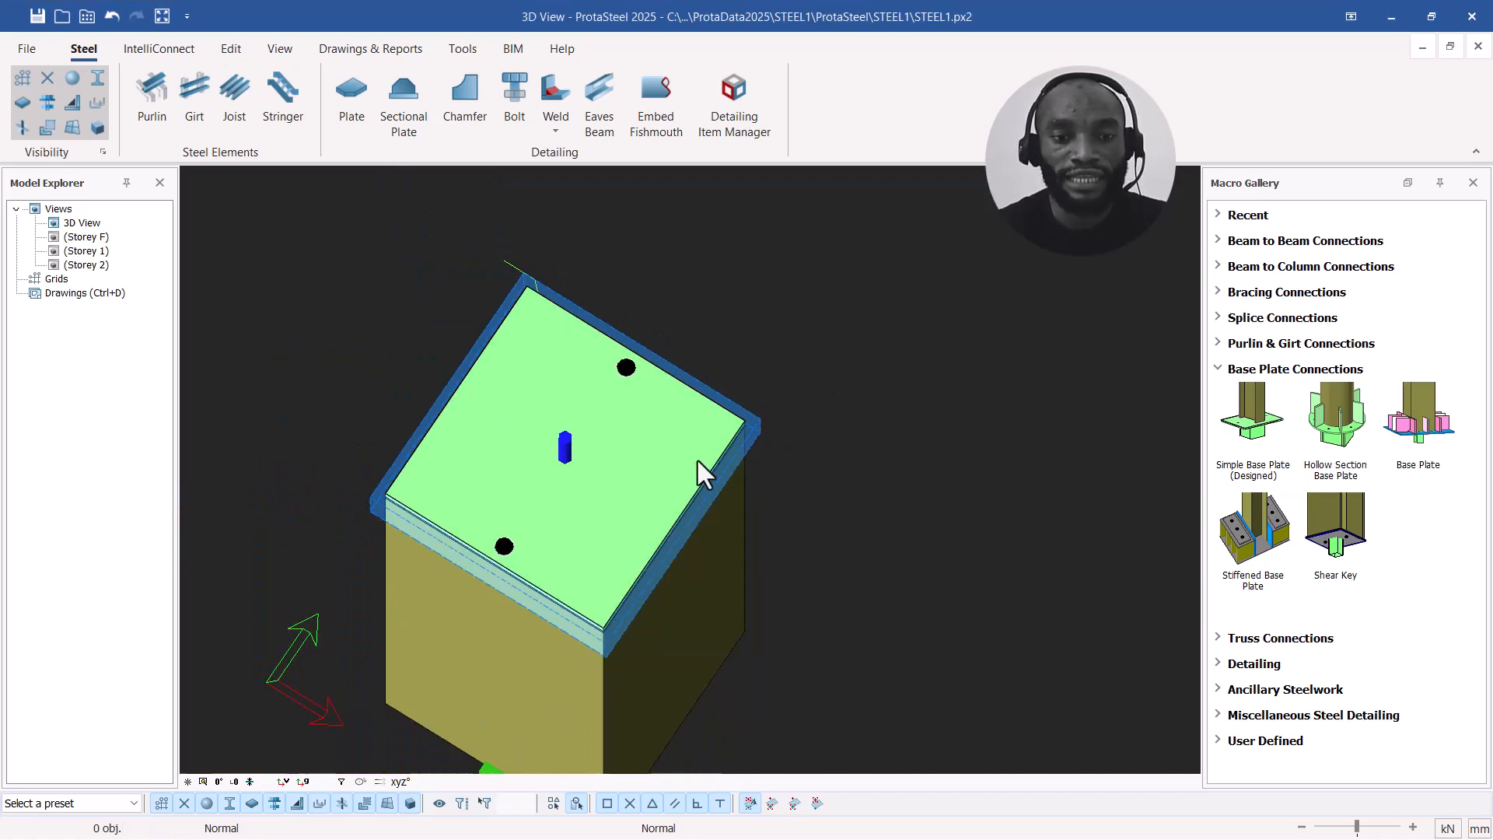
{"action": "middle_click_drag", "start_coordinate": [641, 488], "coordinate": [638, 457]}
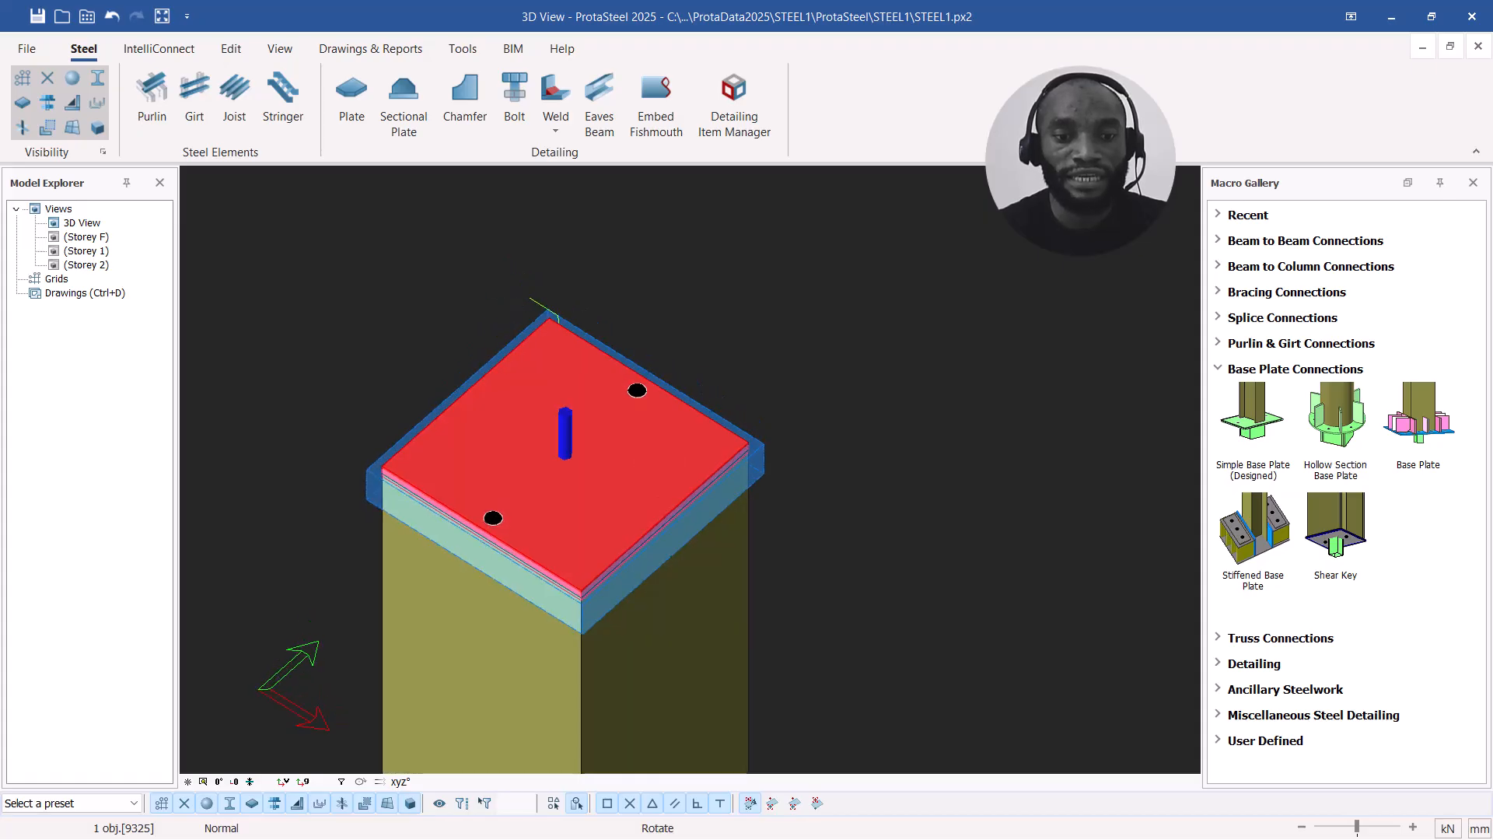
{"action": "scroll", "coordinate": [621, 400], "scroll_direction": "up", "scroll_amount": 2}
{"action": "left_click", "coordinate": [787, 338]}
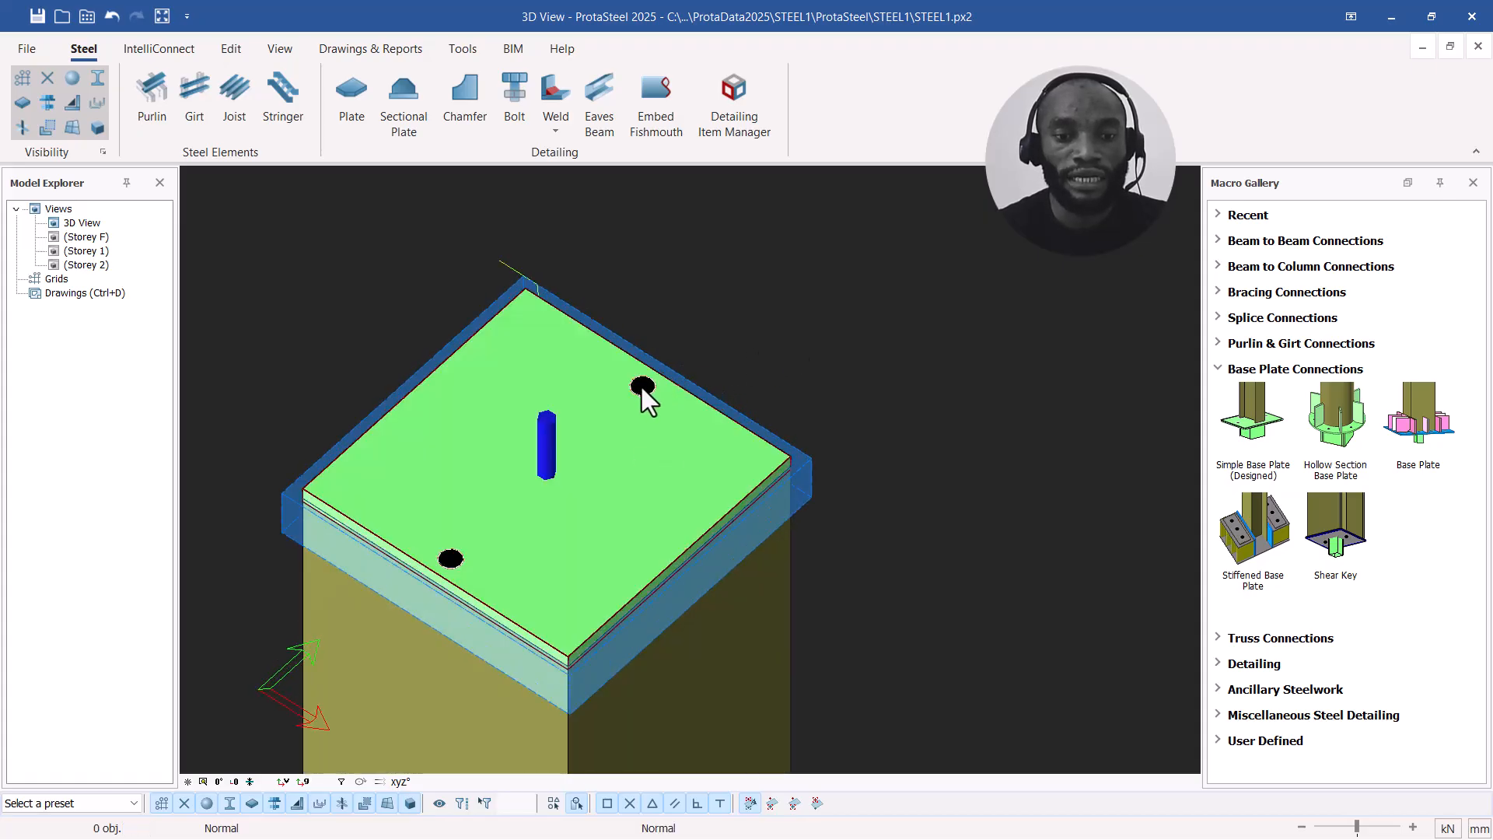
{"action": "left_click", "coordinate": [642, 387]}
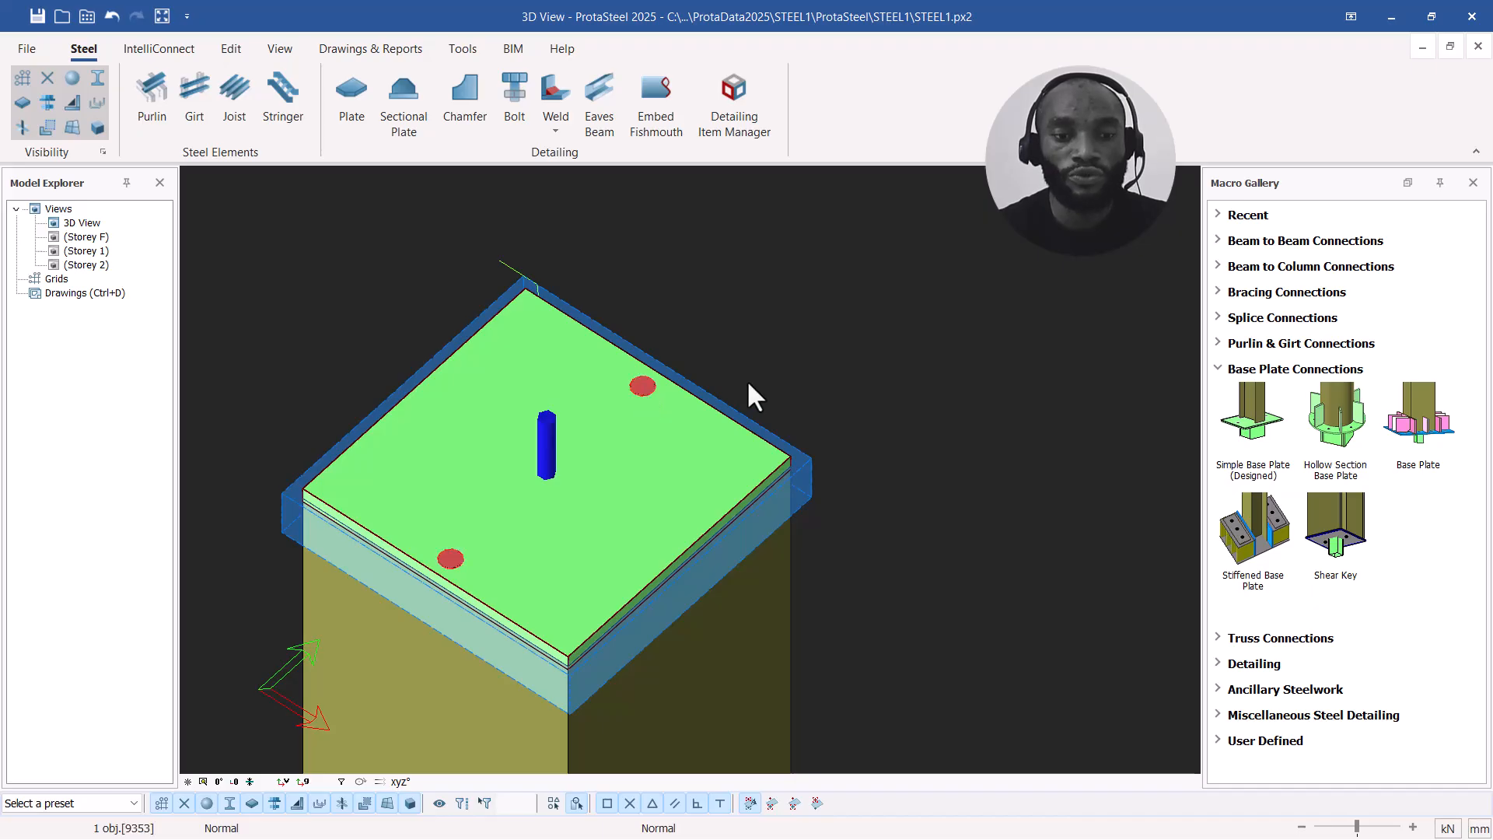
{"action": "double_click", "coordinate": [639, 395]}
{"action": "left_click_drag", "start_coordinate": [687, 188], "coordinate": [874, 176]}
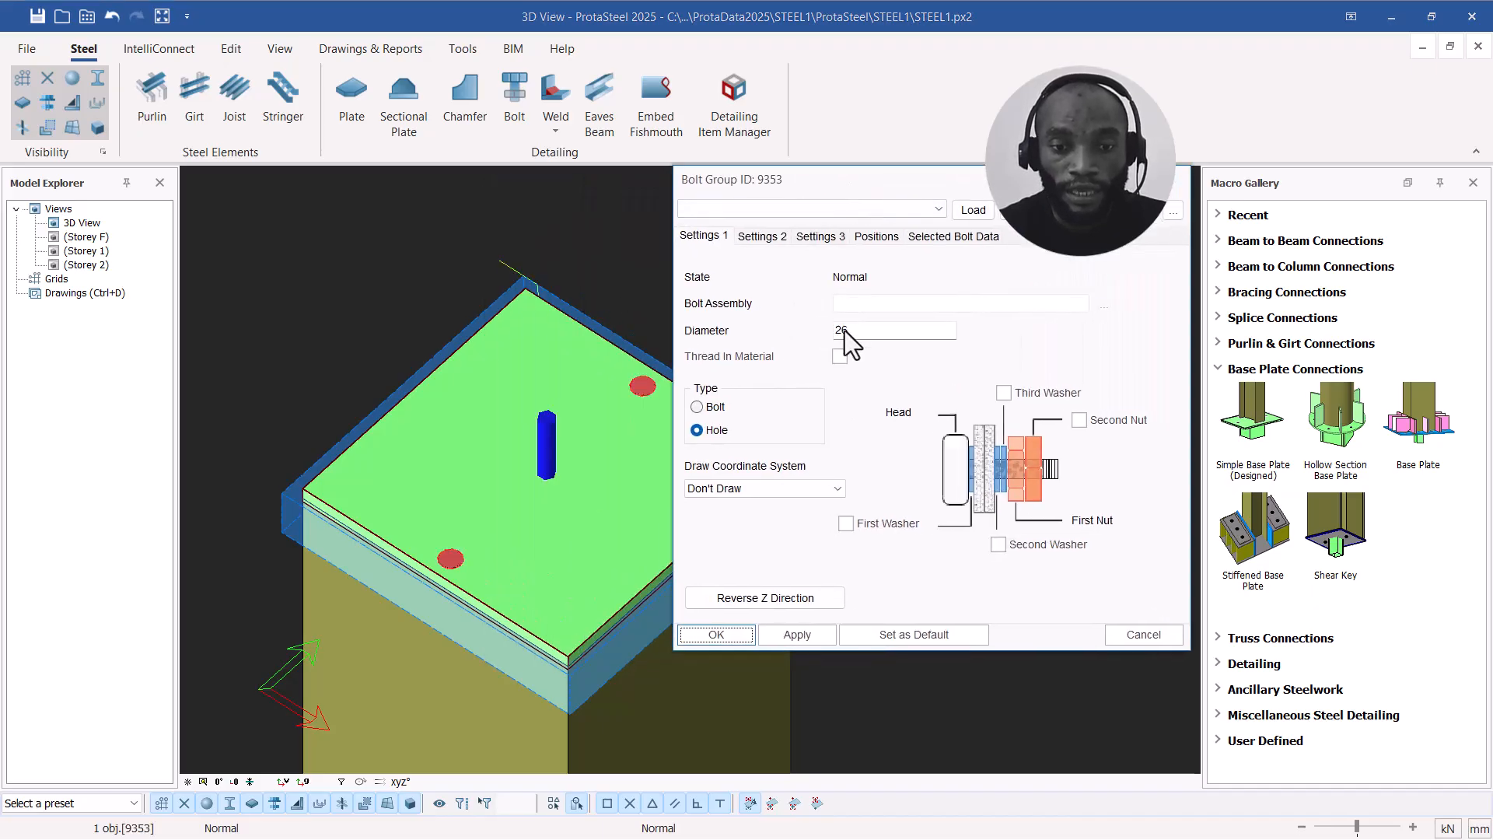
{"action": "left_click_drag", "start_coordinate": [856, 343], "coordinate": [770, 350]}
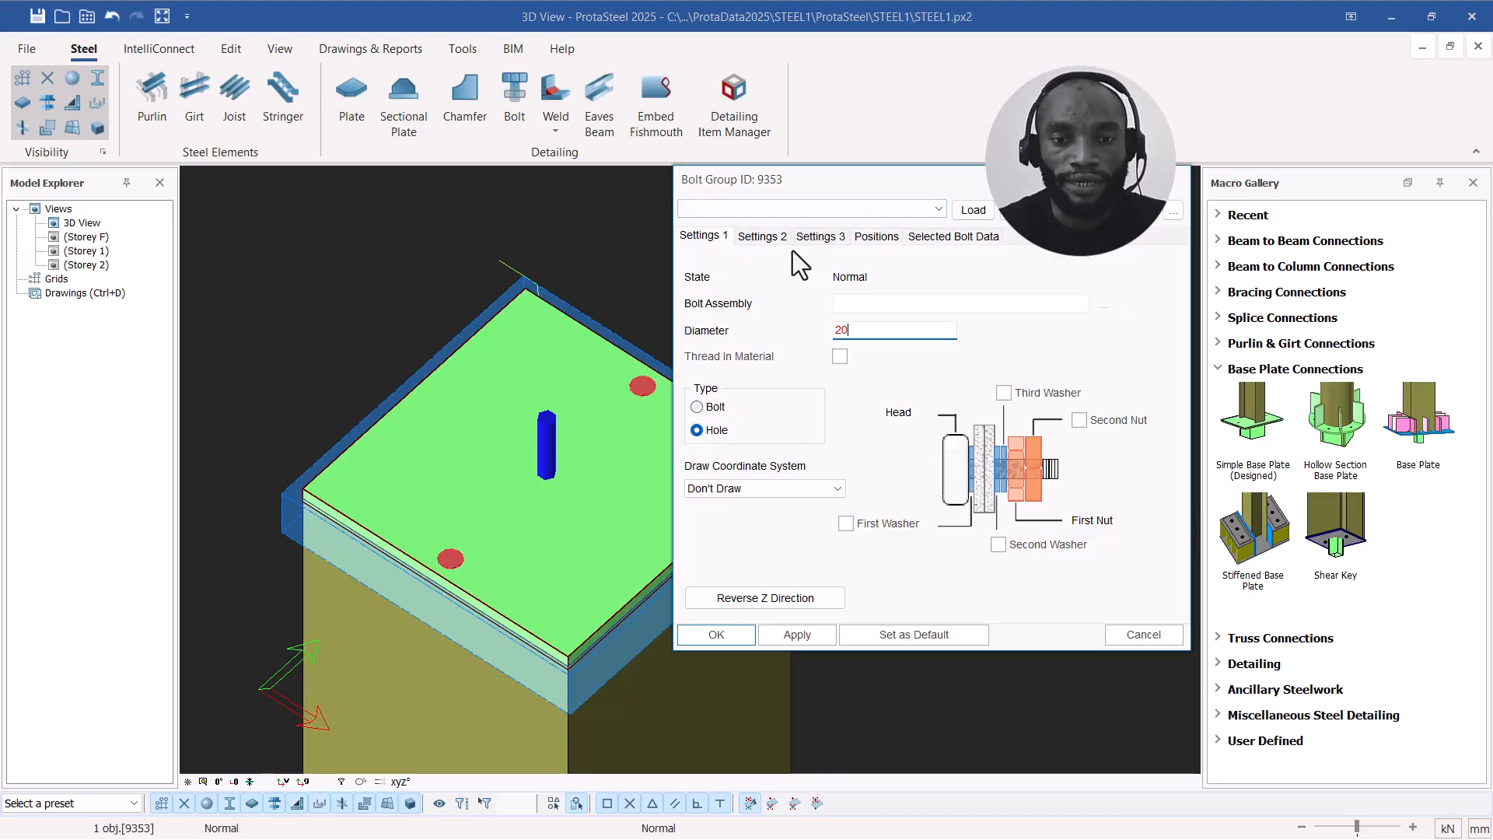
Step: Name the bolt group 8.8_BOLT, with a bolt tolerance of 2 and material grade 8.8
{"action": "left_click", "coordinate": [756, 237]}
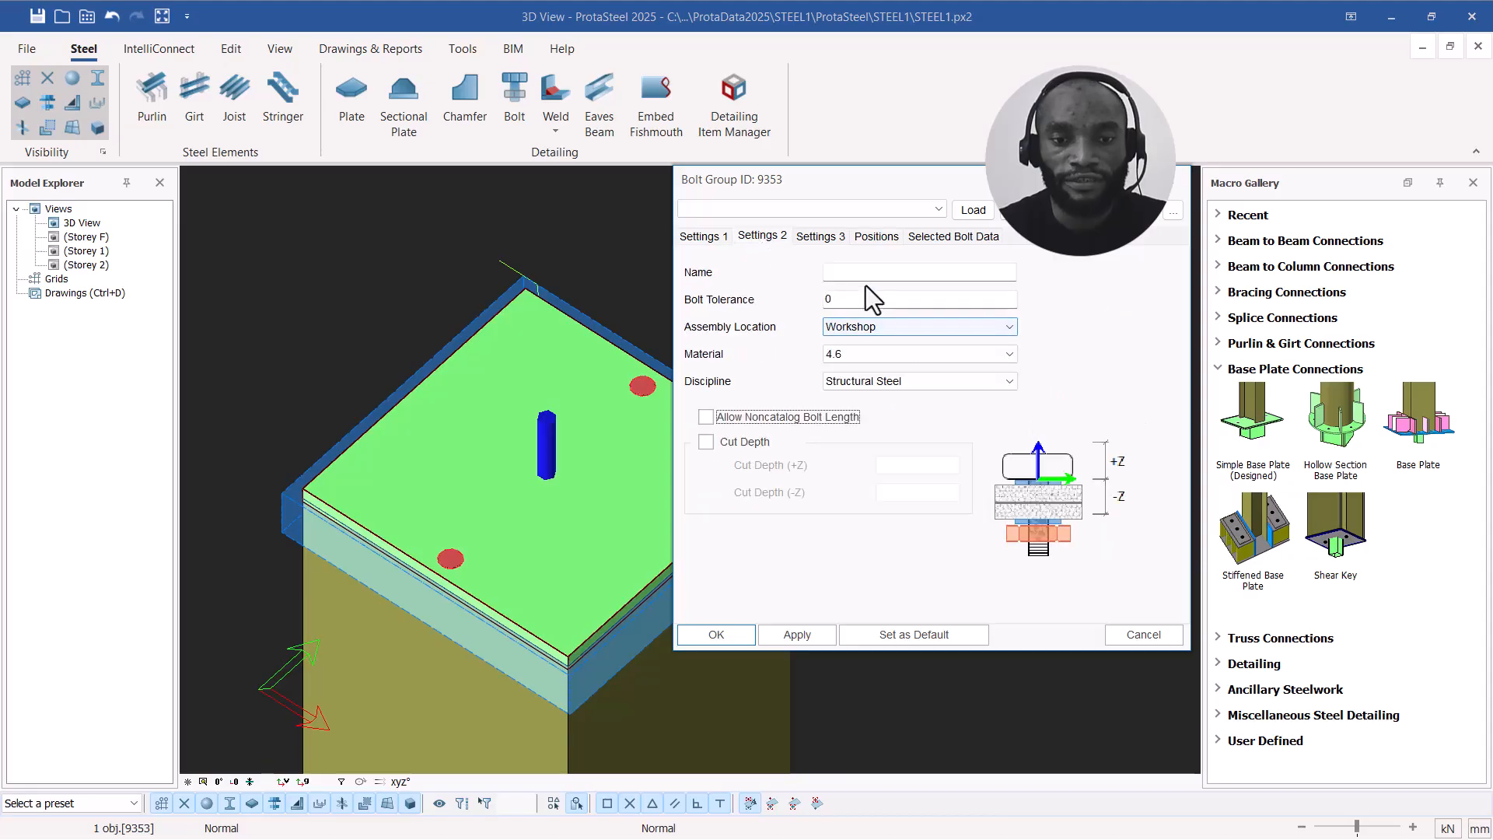
{"action": "left_click", "coordinate": [863, 274]}
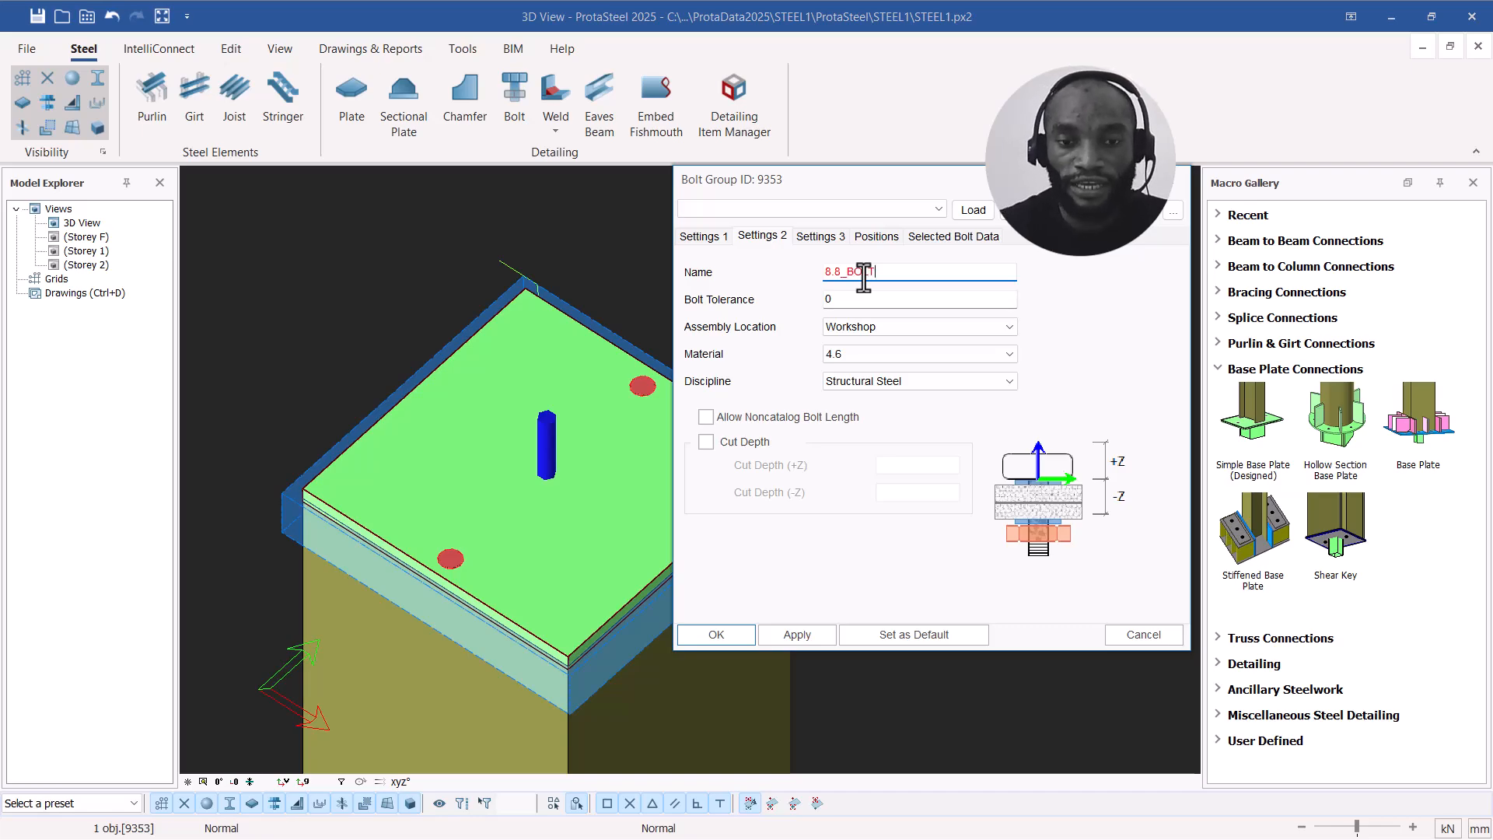
{"action": "left_click", "coordinate": [860, 301]}
{"action": "type", "text": "2"}
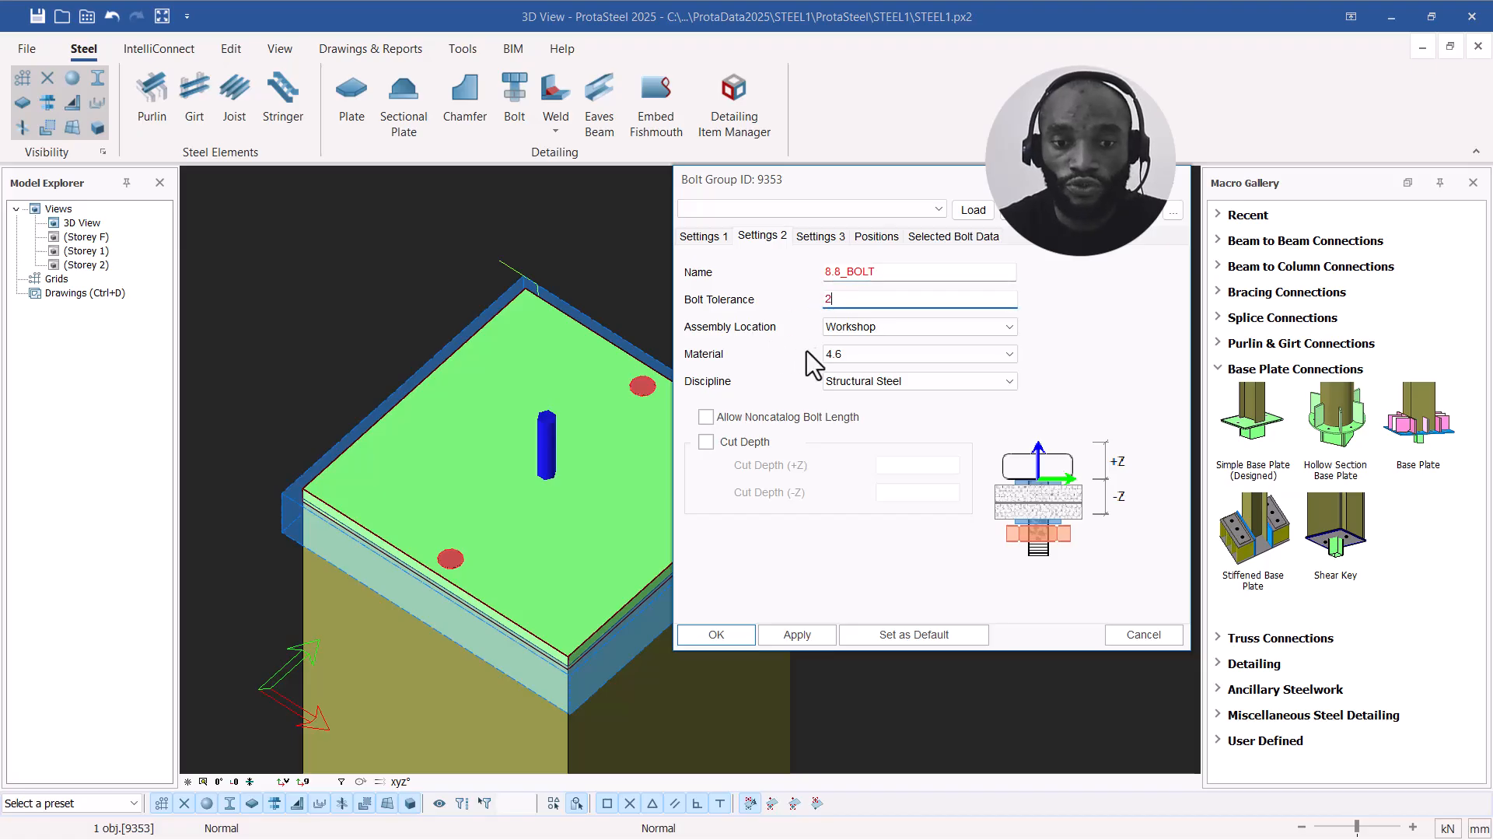
{"action": "left_click", "coordinate": [869, 351]}
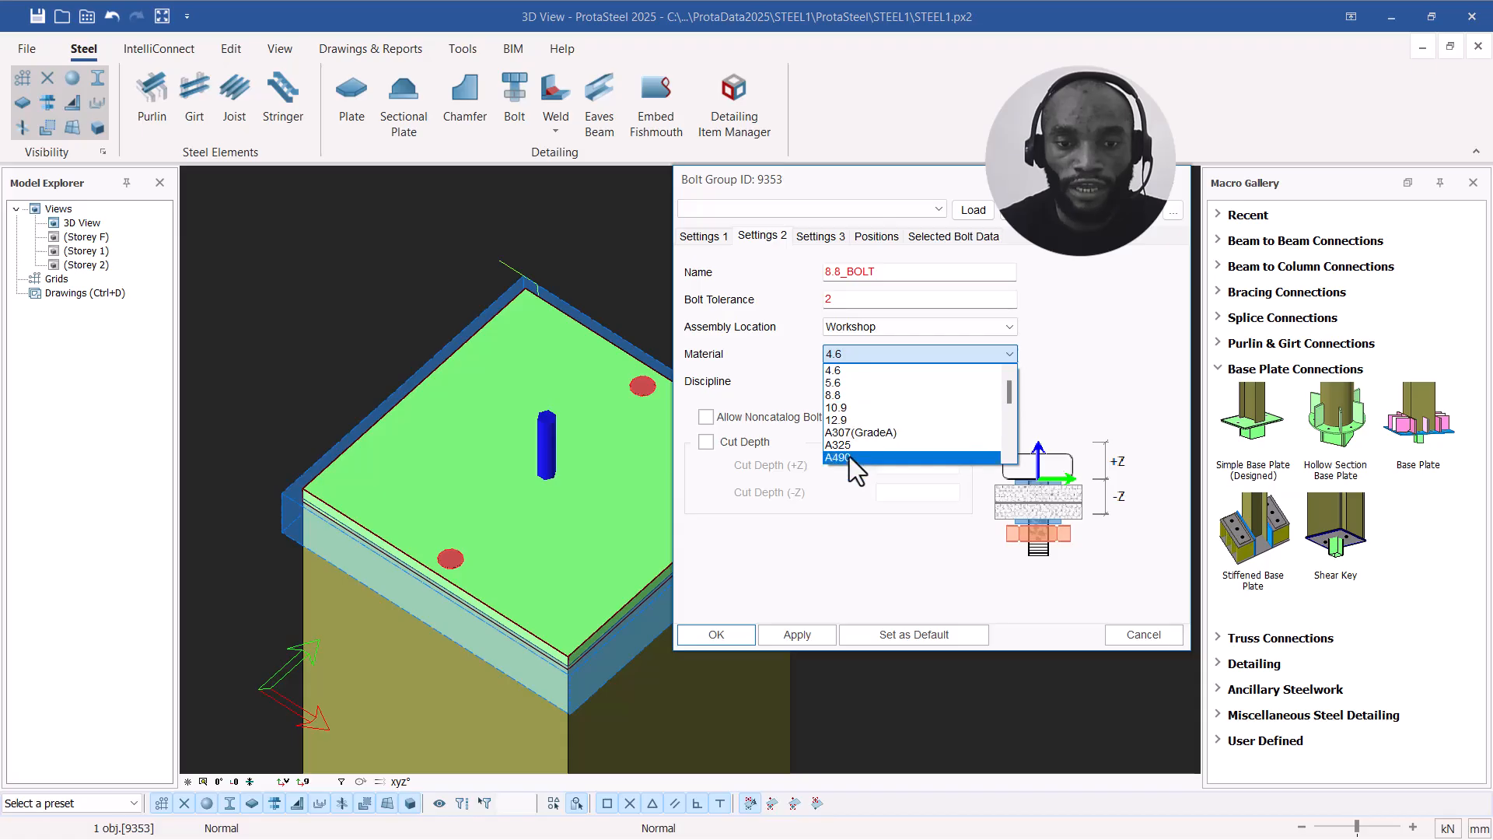
{"action": "left_click", "coordinate": [861, 395]}
Step: Change the first hole position in the bolt group's array to x 100, y 60 and apply it
{"action": "left_click", "coordinate": [862, 235]}
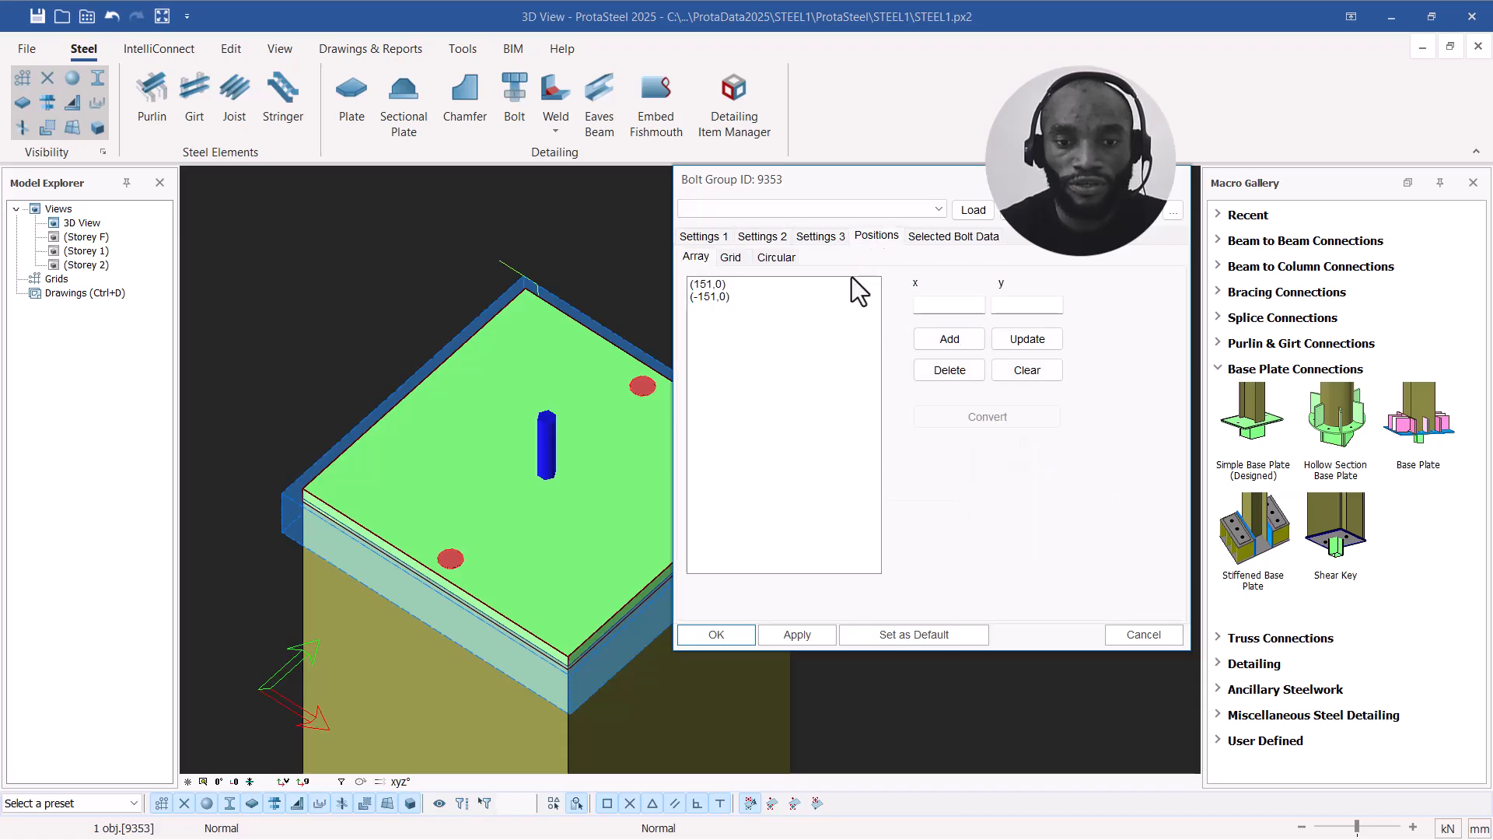
{"action": "left_click", "coordinate": [712, 284]}
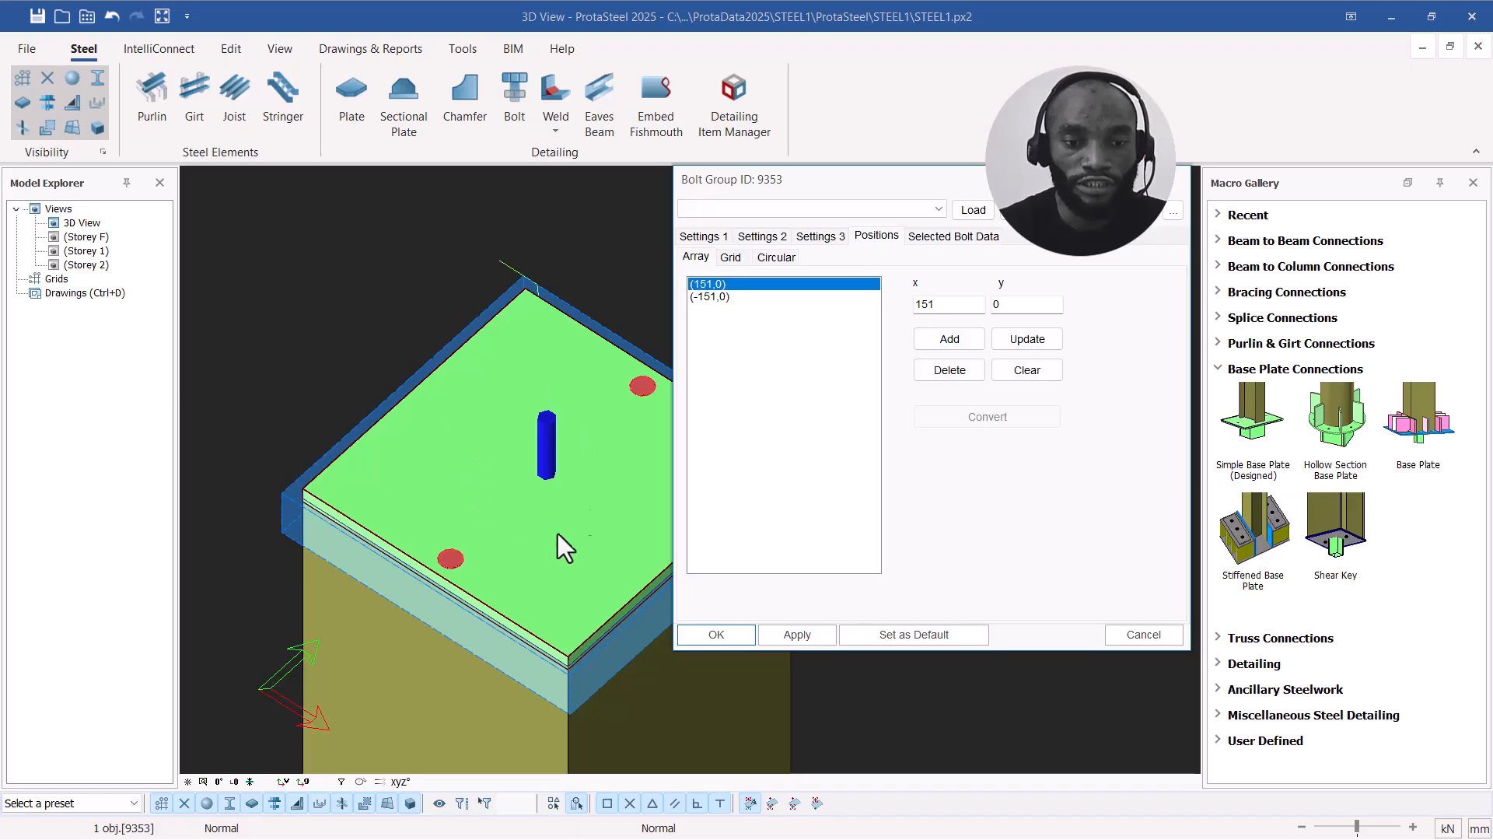
{"action": "double_click", "coordinate": [953, 305]}
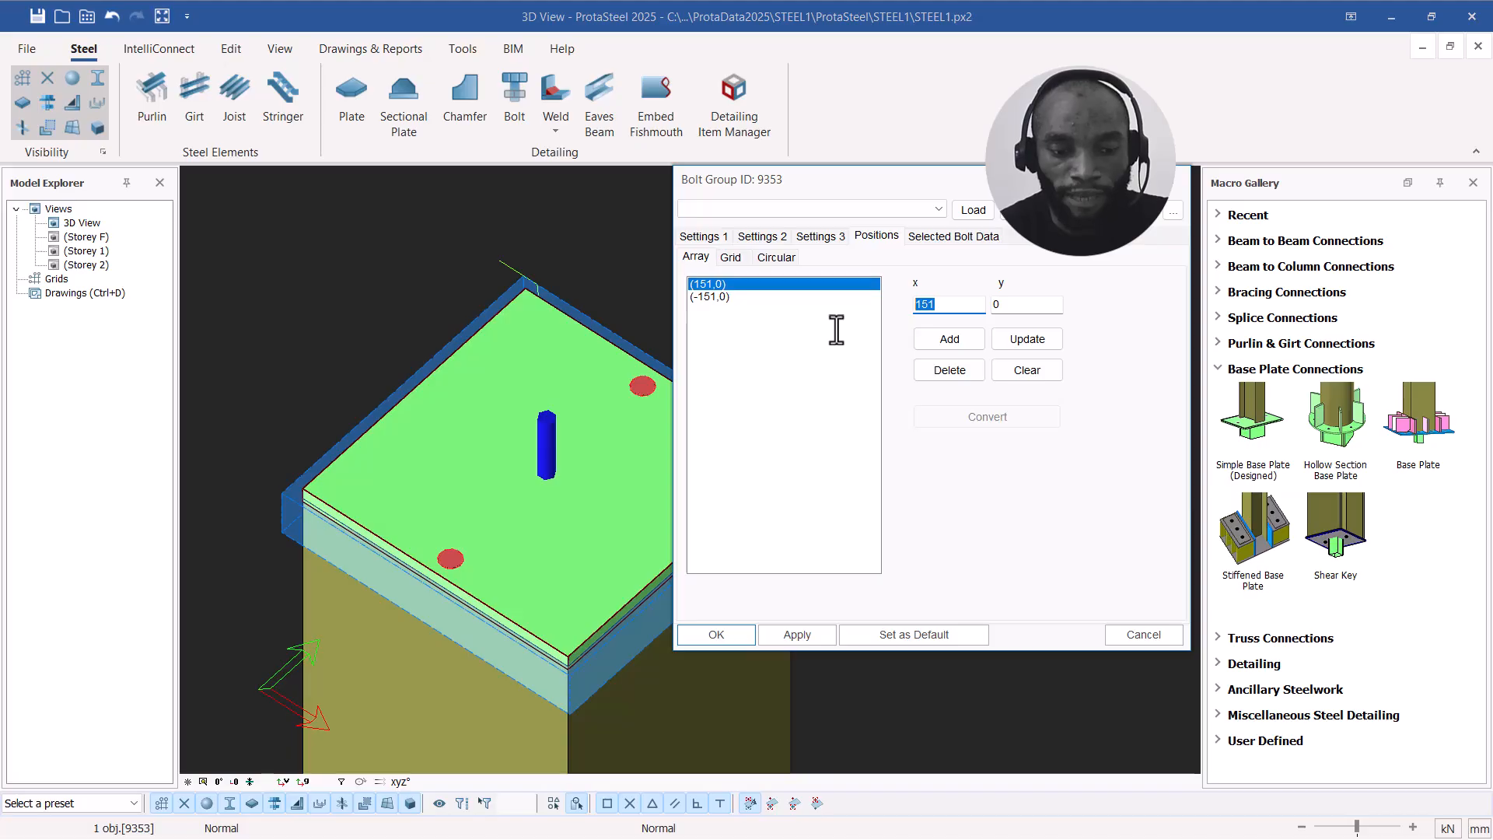
{"action": "type", "text": "100"}
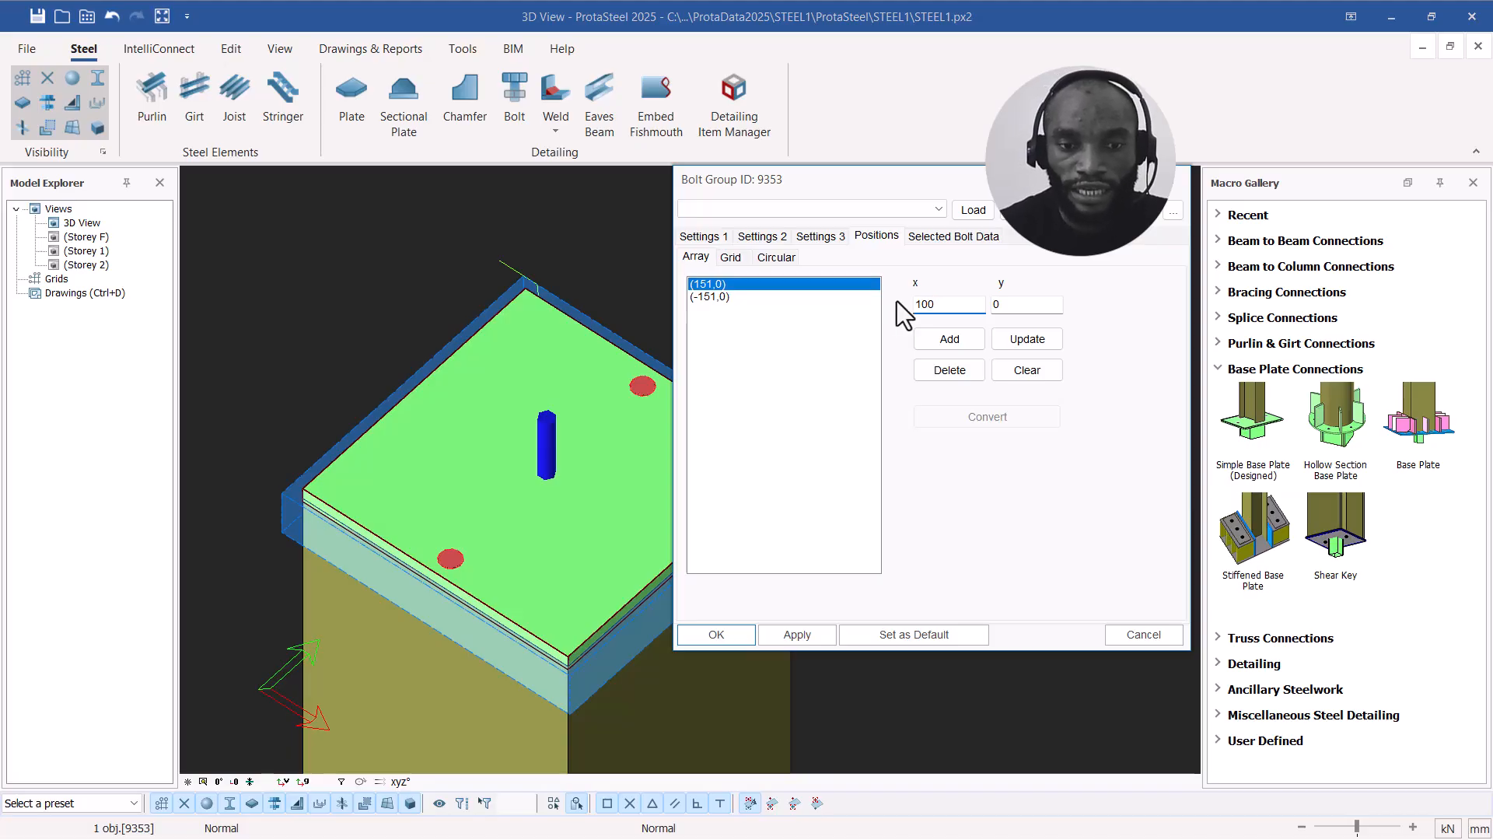
{"action": "key", "text": "Tab"}
{"action": "type", "text": "60"}
{"action": "left_click", "coordinate": [1017, 342]}
{"action": "left_click", "coordinate": [722, 302]}
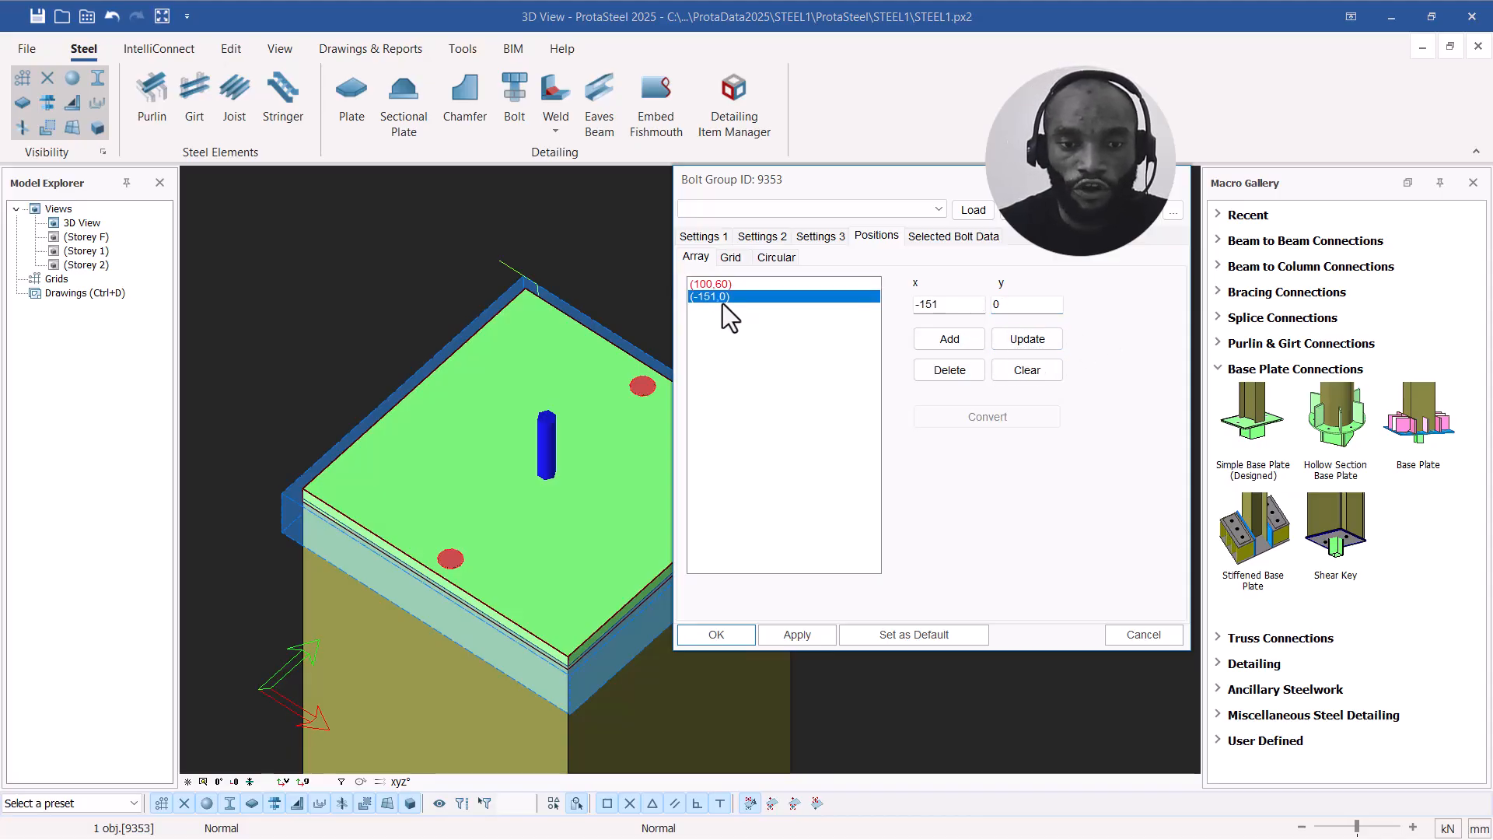
{"action": "left_click", "coordinate": [809, 638]}
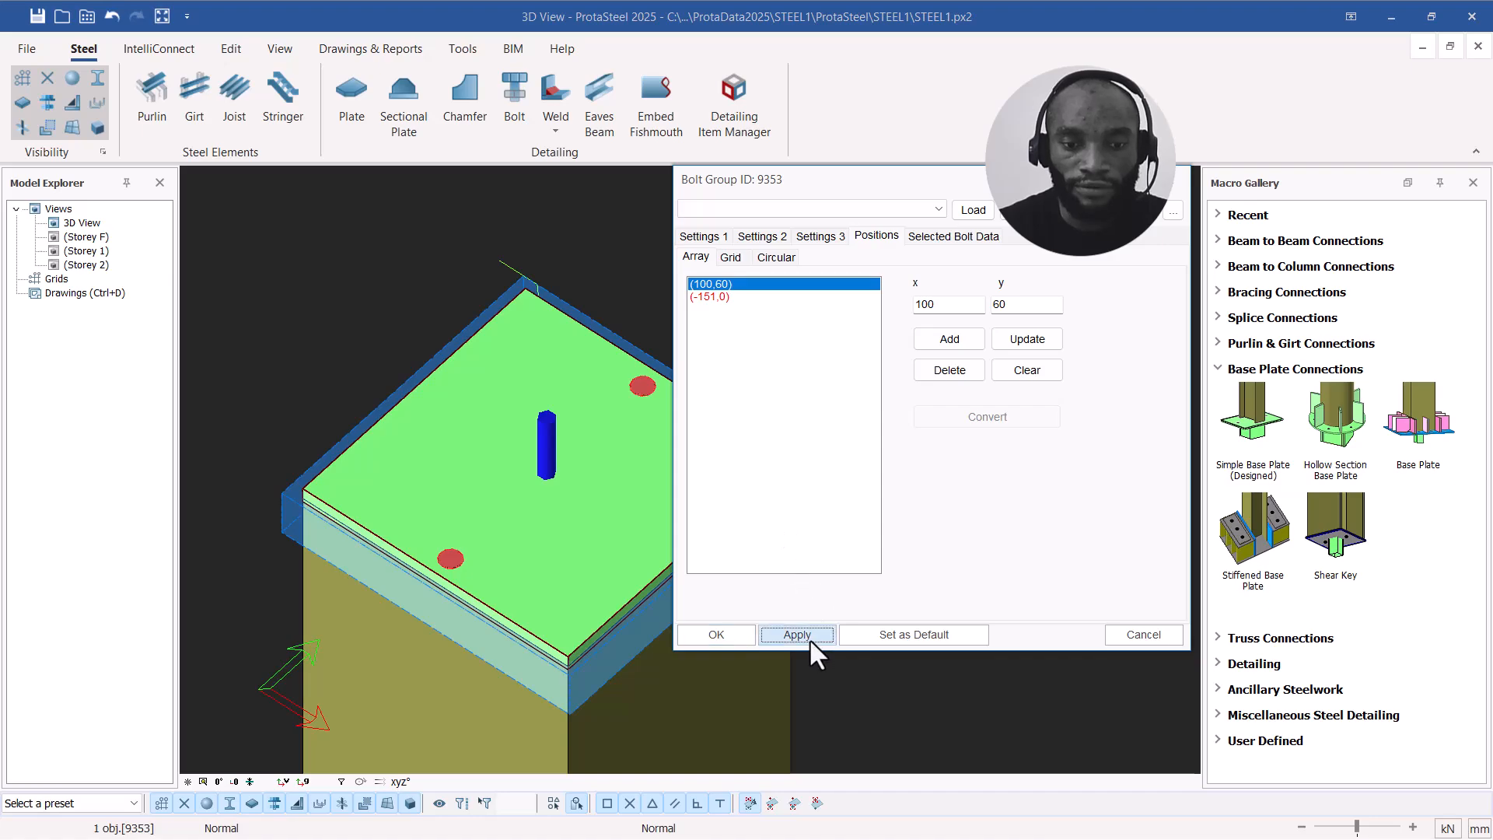
Step: Change the second hole position in the array to x -100, y 60
{"action": "left_click", "coordinate": [722, 297]}
{"action": "double_click", "coordinate": [934, 308]}
{"action": "type", "text": "100"}
{"action": "double_click", "coordinate": [1025, 305]}
{"action": "type", "text": "60"}
{"action": "left_click", "coordinate": [1017, 339]}
Step: Add a third hole position to the array at x -100, y -60
{"action": "left_click", "coordinate": [938, 339]}
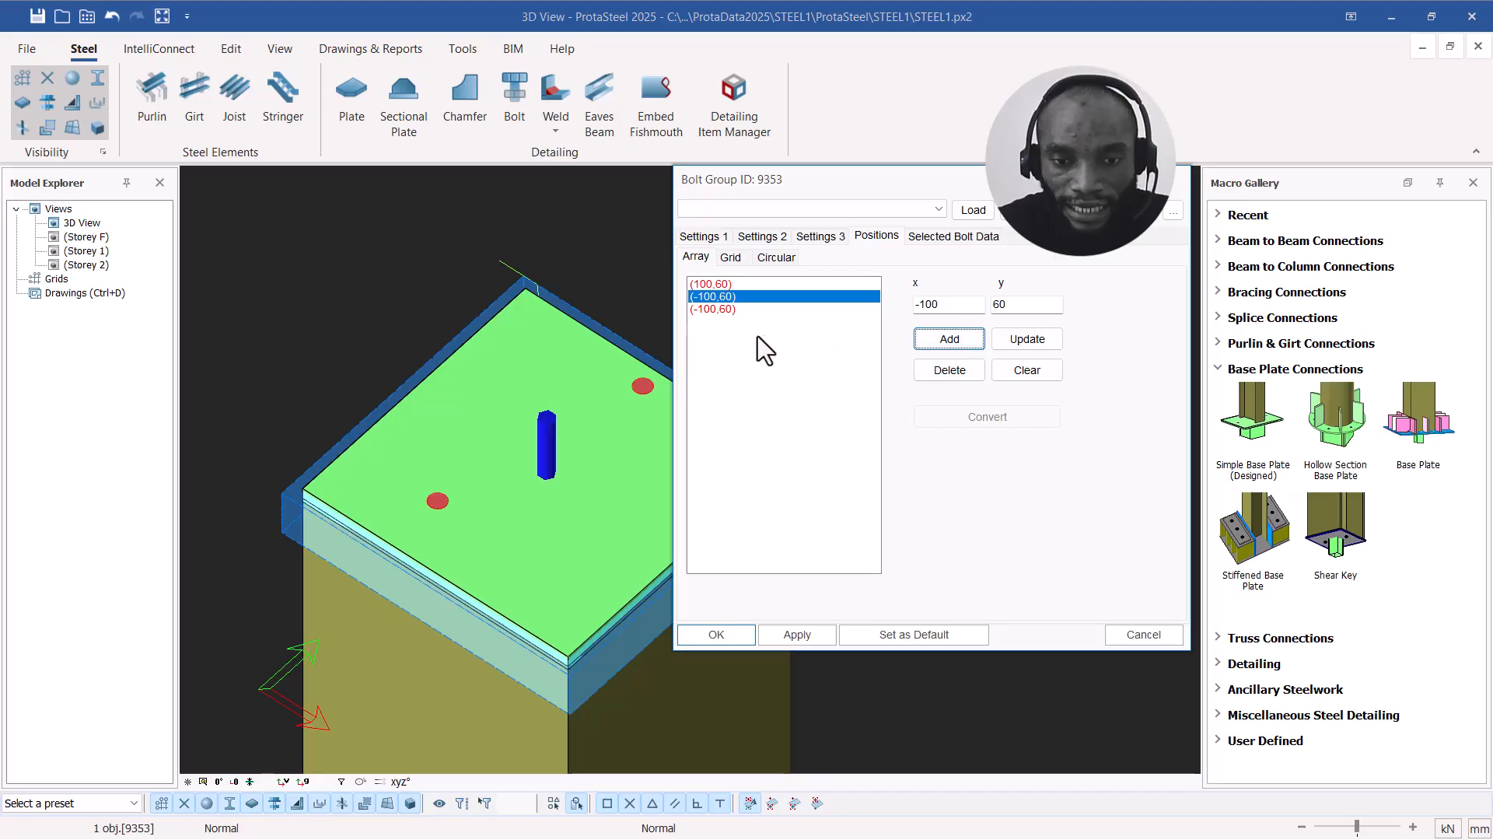
{"action": "left_click", "coordinate": [813, 311]}
{"action": "left_click", "coordinate": [994, 307]}
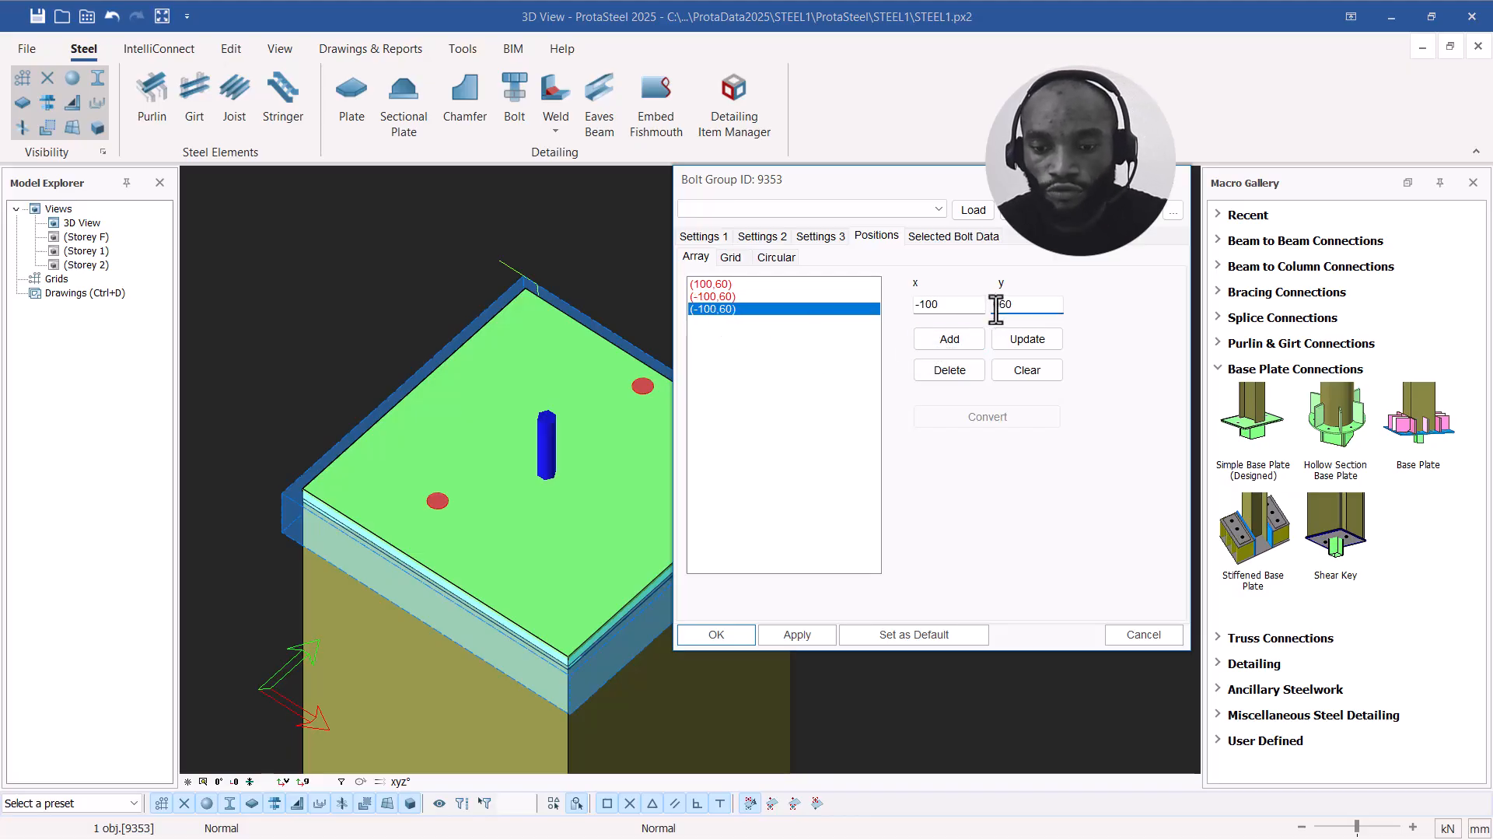
{"action": "type", "text": "-"}
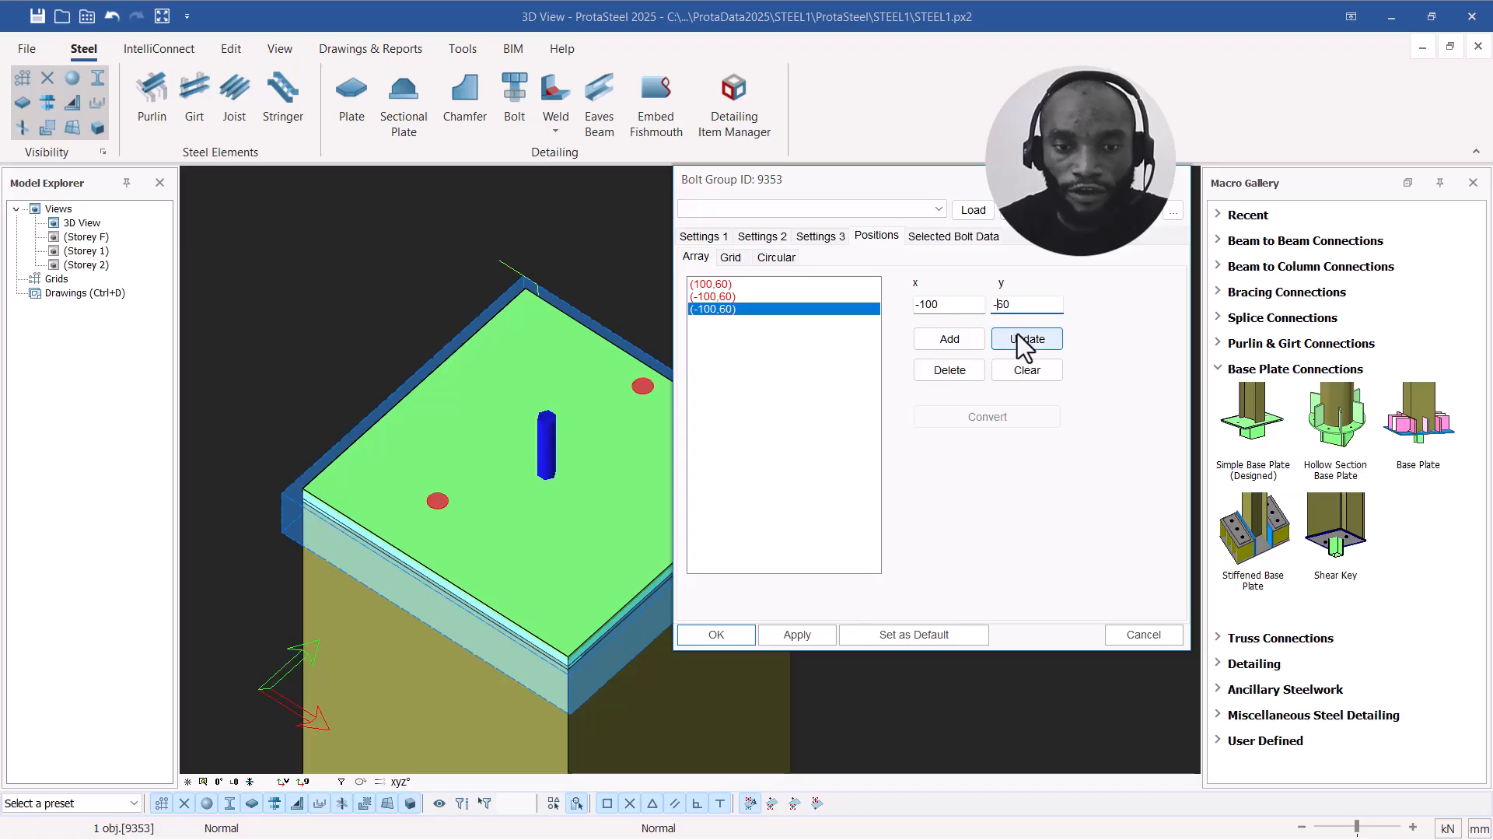
Step: Add a fourth hole position at x 100, y -60 and apply the array to the base plate
{"action": "left_click", "coordinate": [962, 337]}
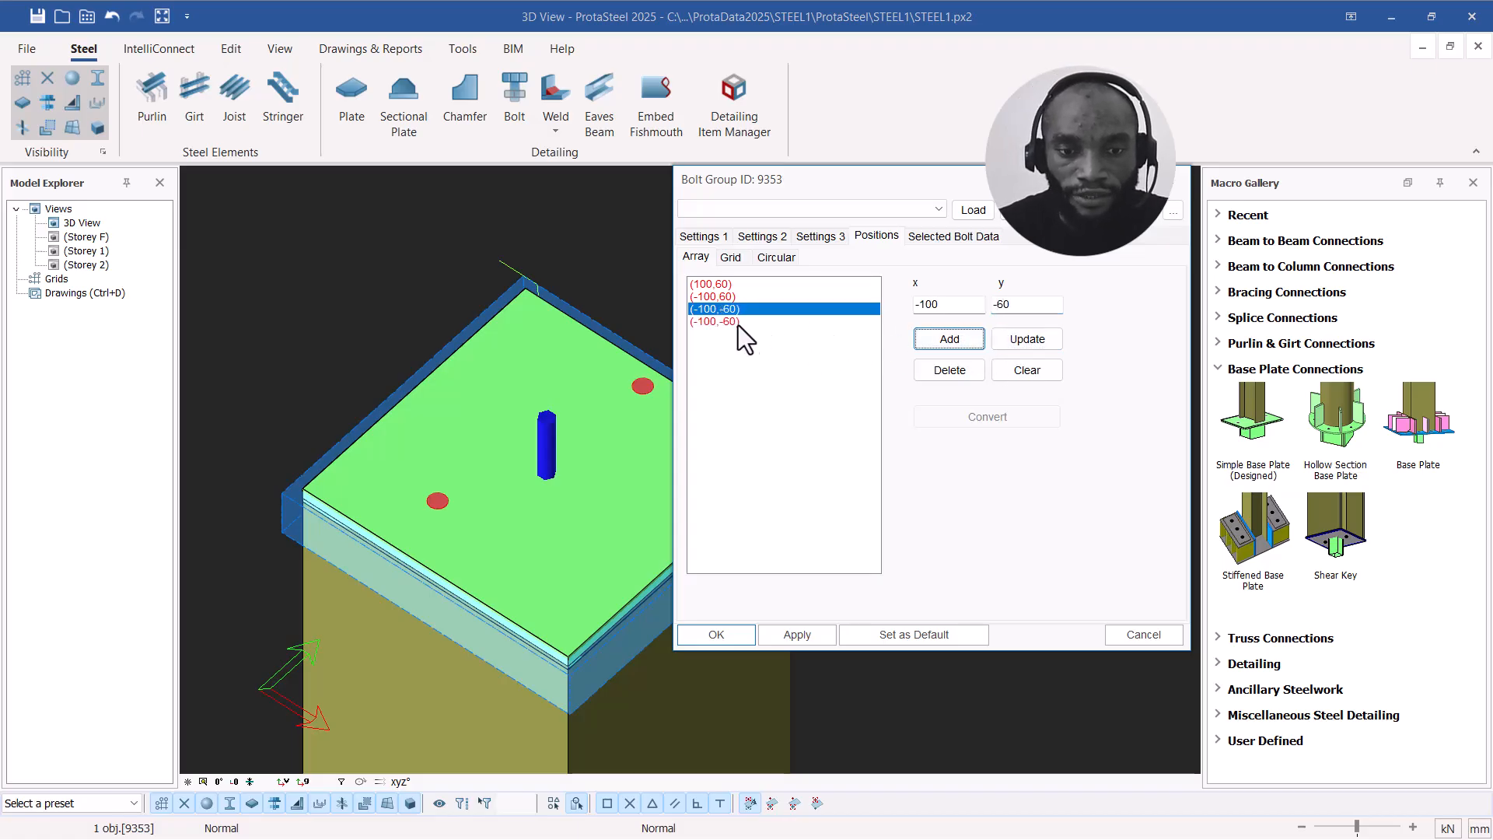
{"action": "left_click", "coordinate": [923, 307]}
{"action": "key", "text": "BackSpace"}
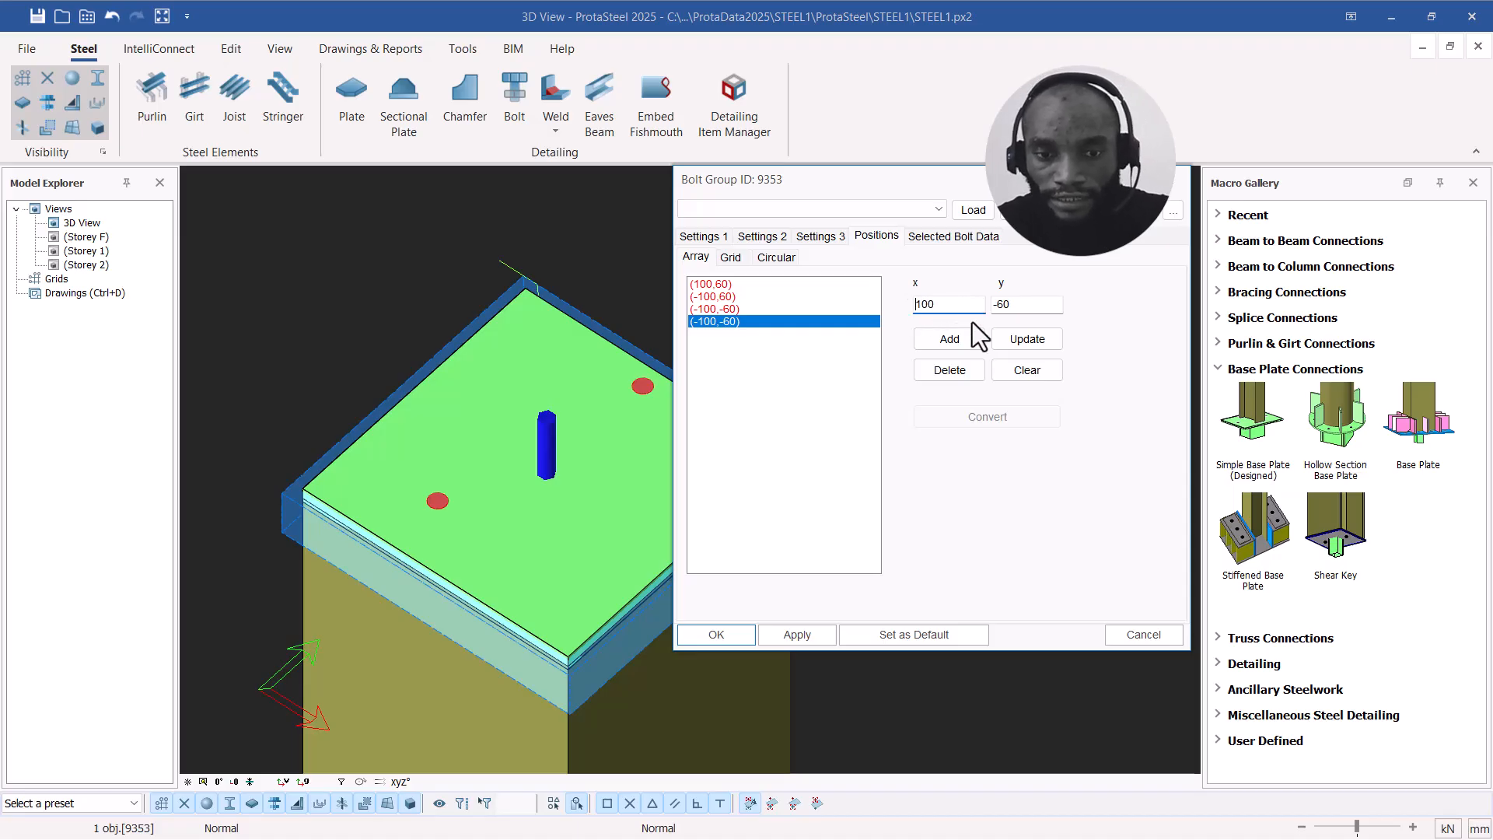
{"action": "left_click", "coordinate": [1013, 342]}
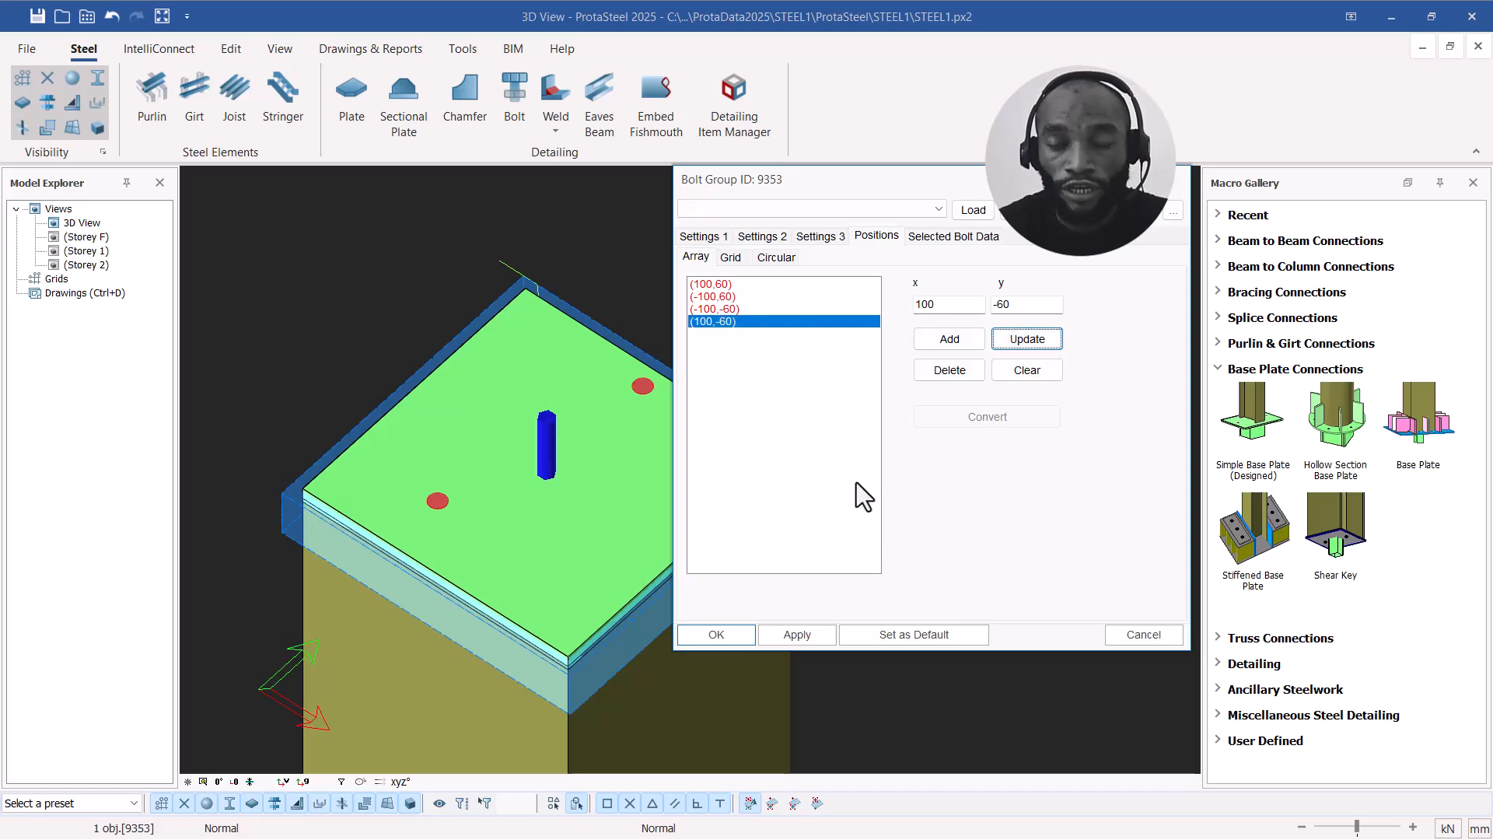
{"action": "left_click", "coordinate": [812, 635]}
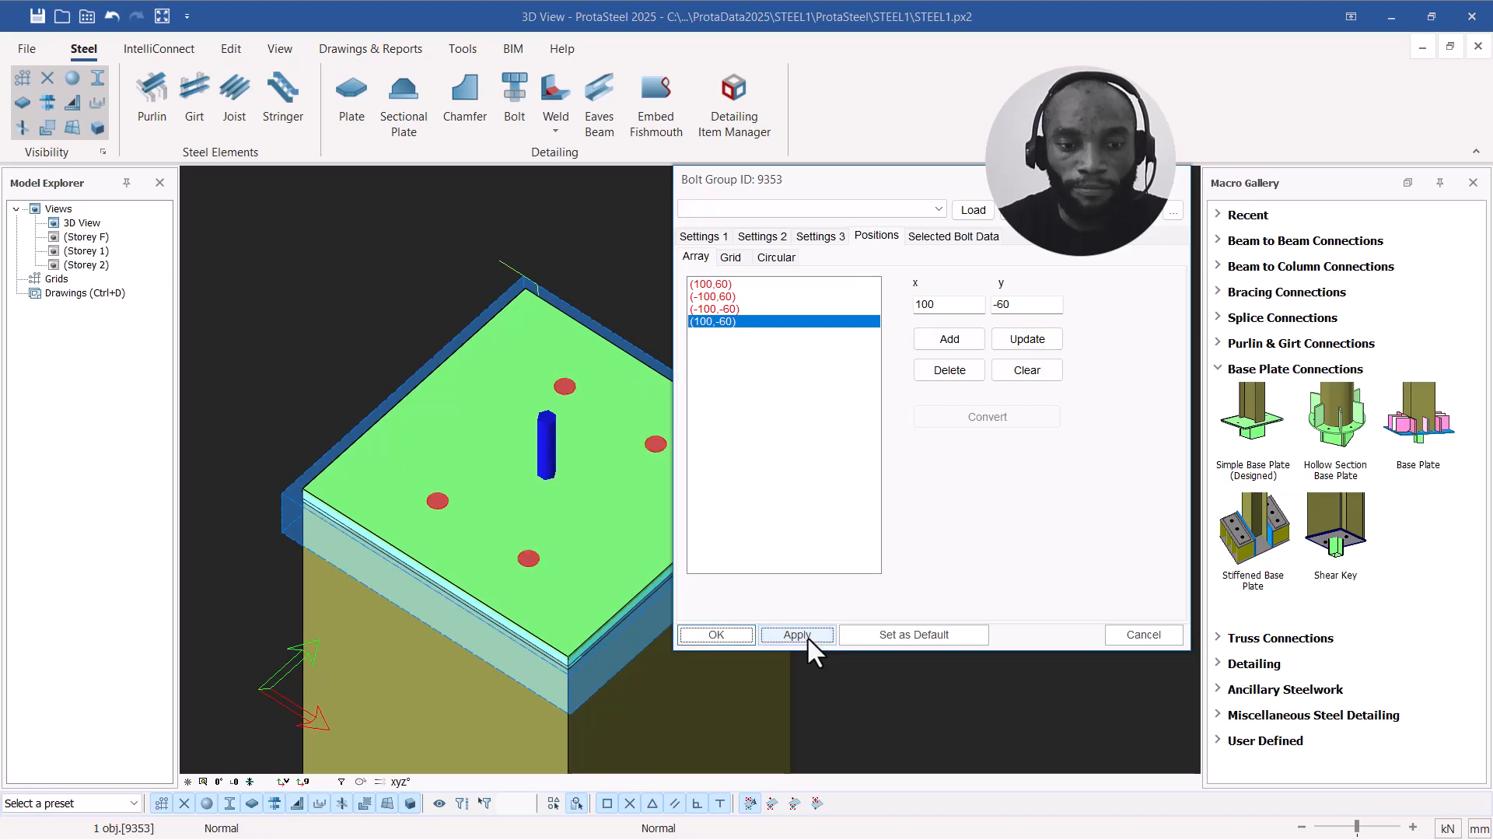
Step: Accept the bolt group's four-hole layout and show all hidden objects in the model
{"action": "left_click", "coordinate": [717, 635]}
{"action": "right_click", "coordinate": [758, 297]}
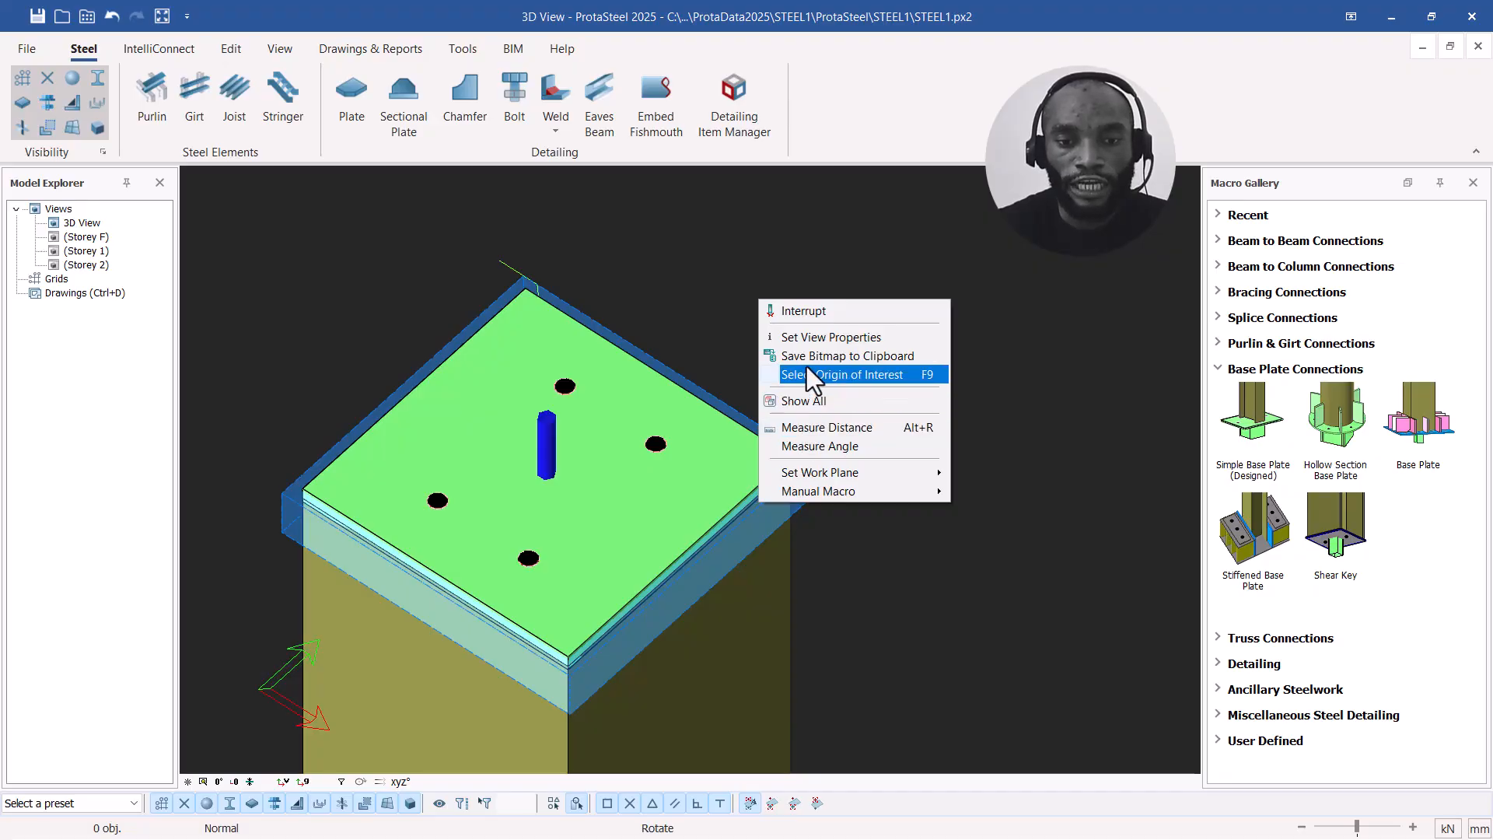
{"action": "left_click", "coordinate": [810, 403]}
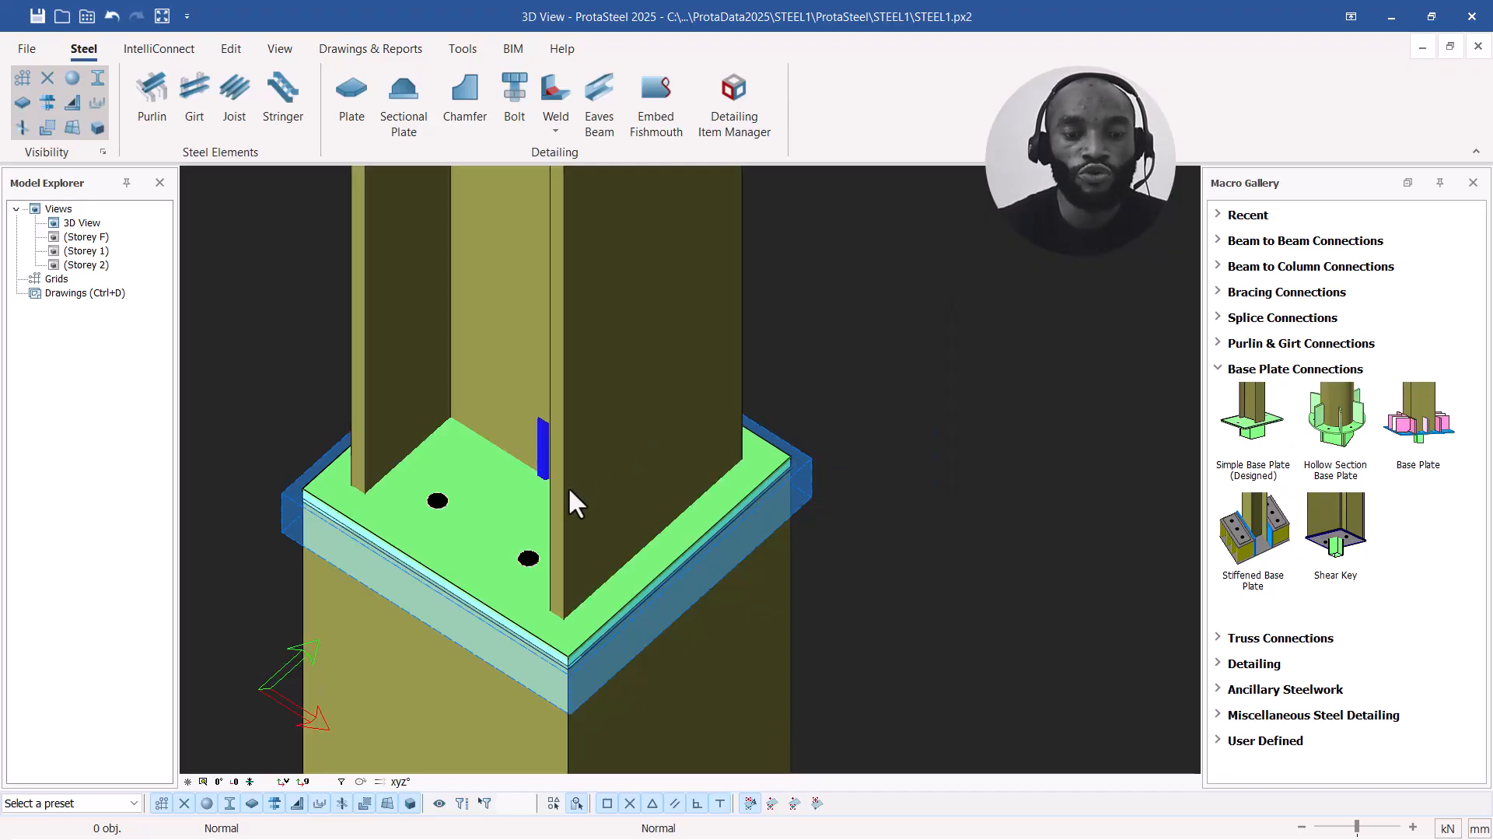
Step: Set the base plate's thickness to 10 mm and apply it
{"action": "left_click", "coordinate": [708, 515]}
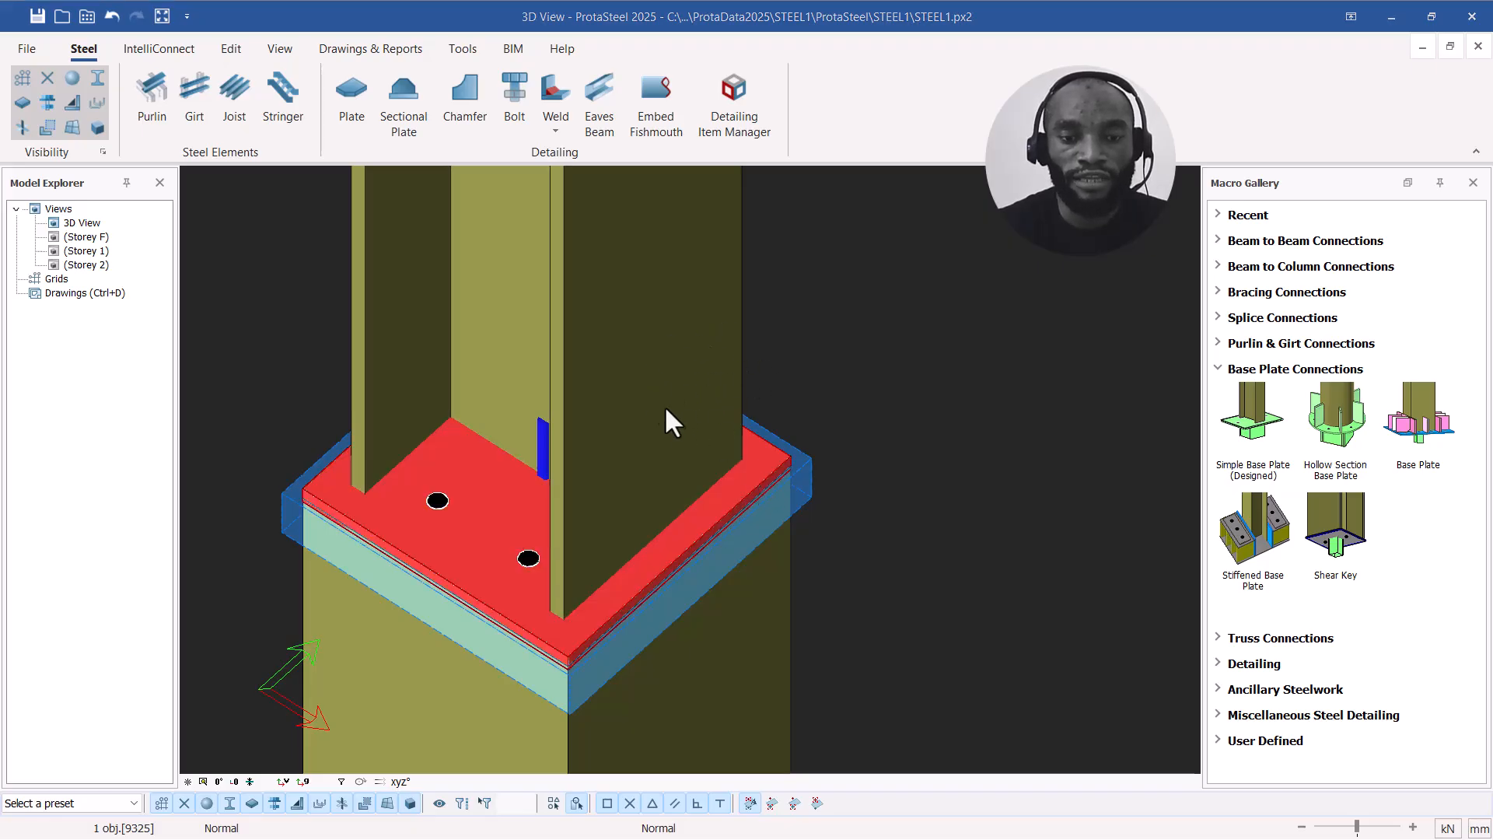
{"action": "left_click_drag", "start_coordinate": [659, 336], "coordinate": [628, 350]}
{"action": "type", "text": "10"}
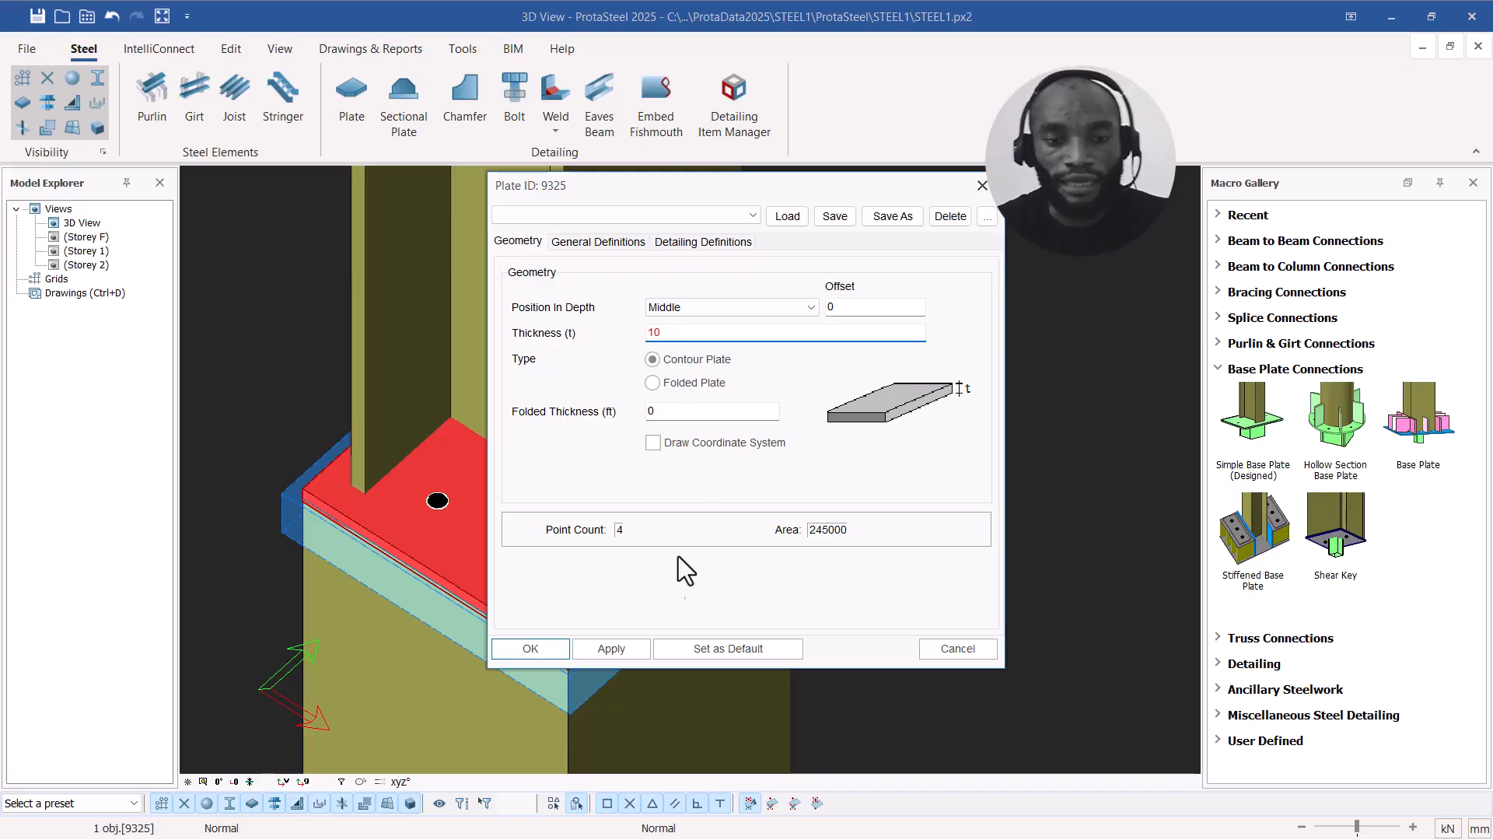
{"action": "left_click", "coordinate": [684, 647]}
{"action": "left_click", "coordinate": [532, 650]}
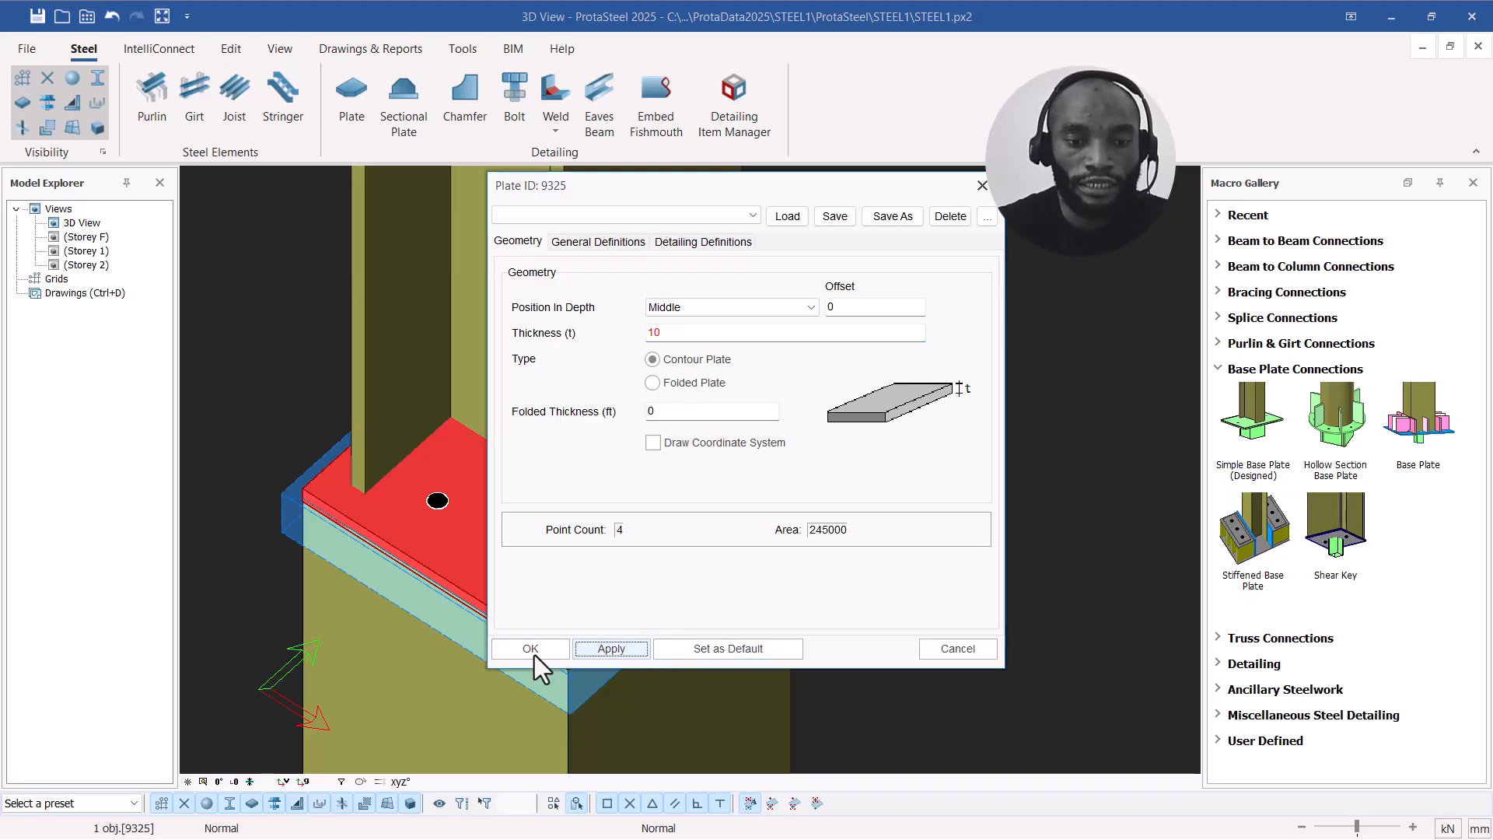
{"action": "left_click", "coordinate": [844, 379]}
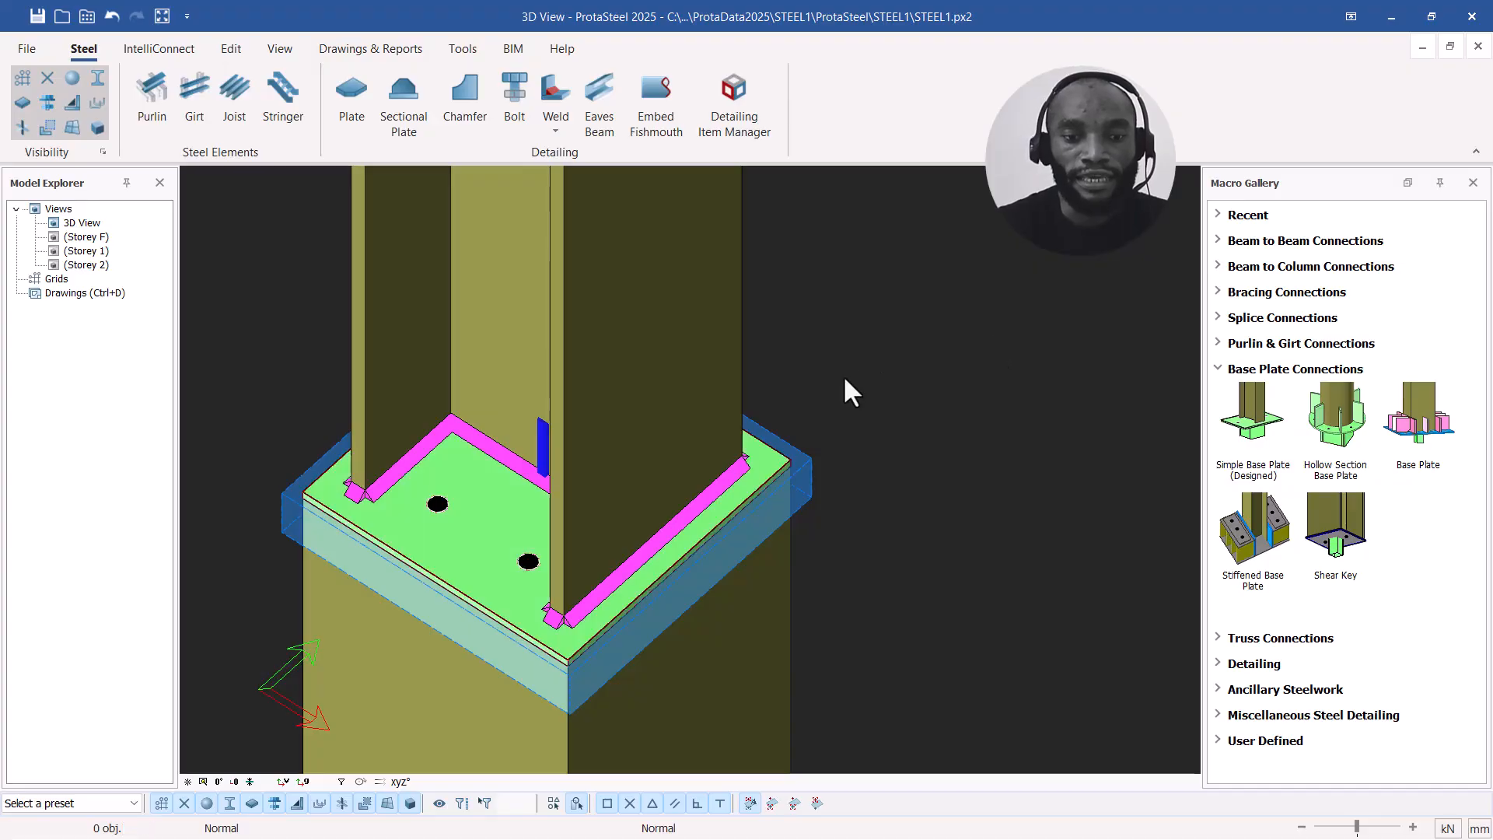
{"action": "left_click", "coordinate": [656, 333]}
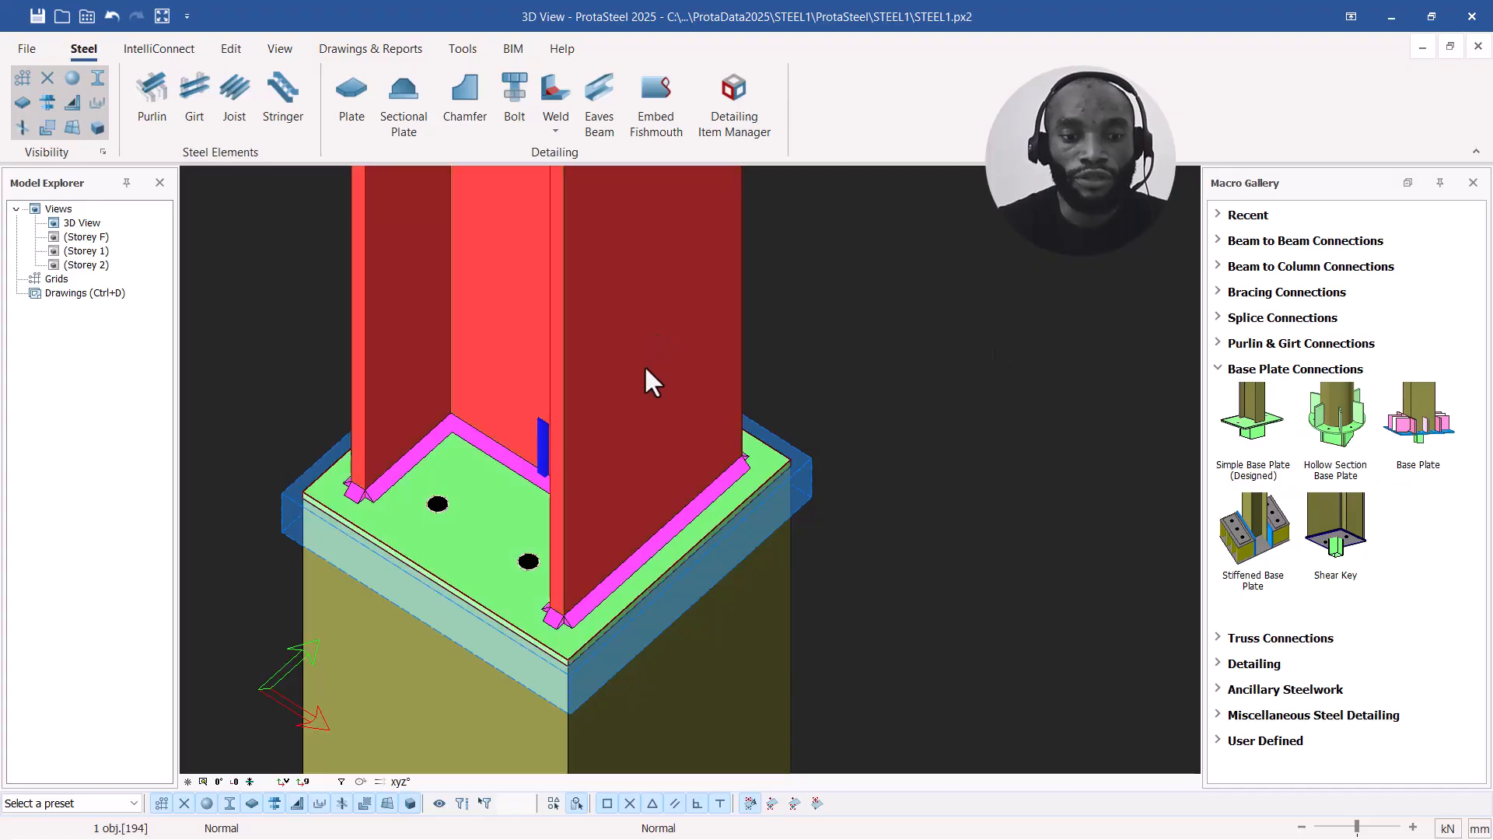
{"action": "left_click", "coordinate": [960, 400]}
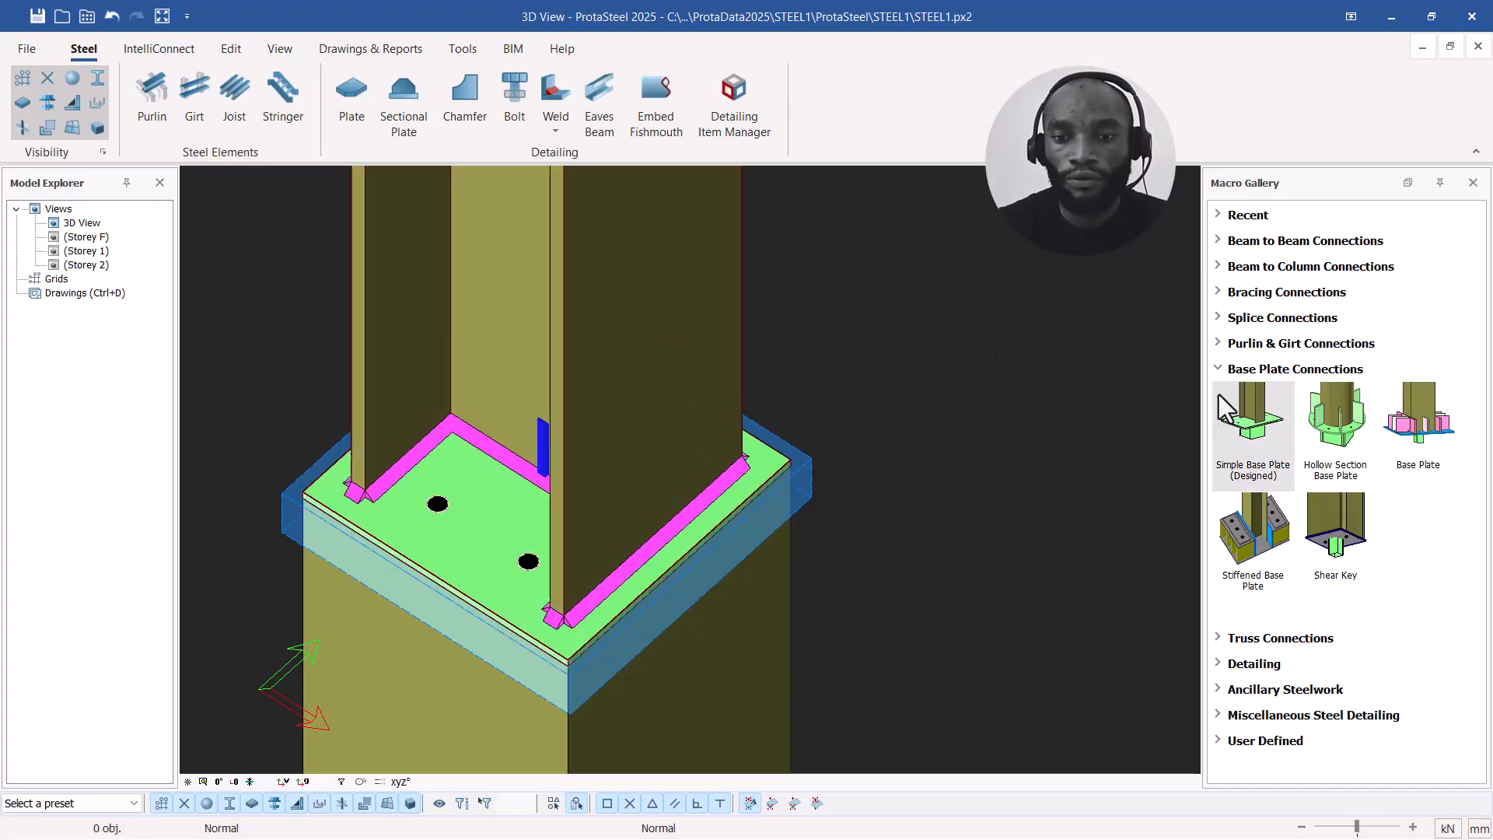
Step: Place an anchor bolt from the miscellaneous steel detailing macros in the base plate's front-left hole
{"action": "left_click", "coordinate": [1217, 370]}
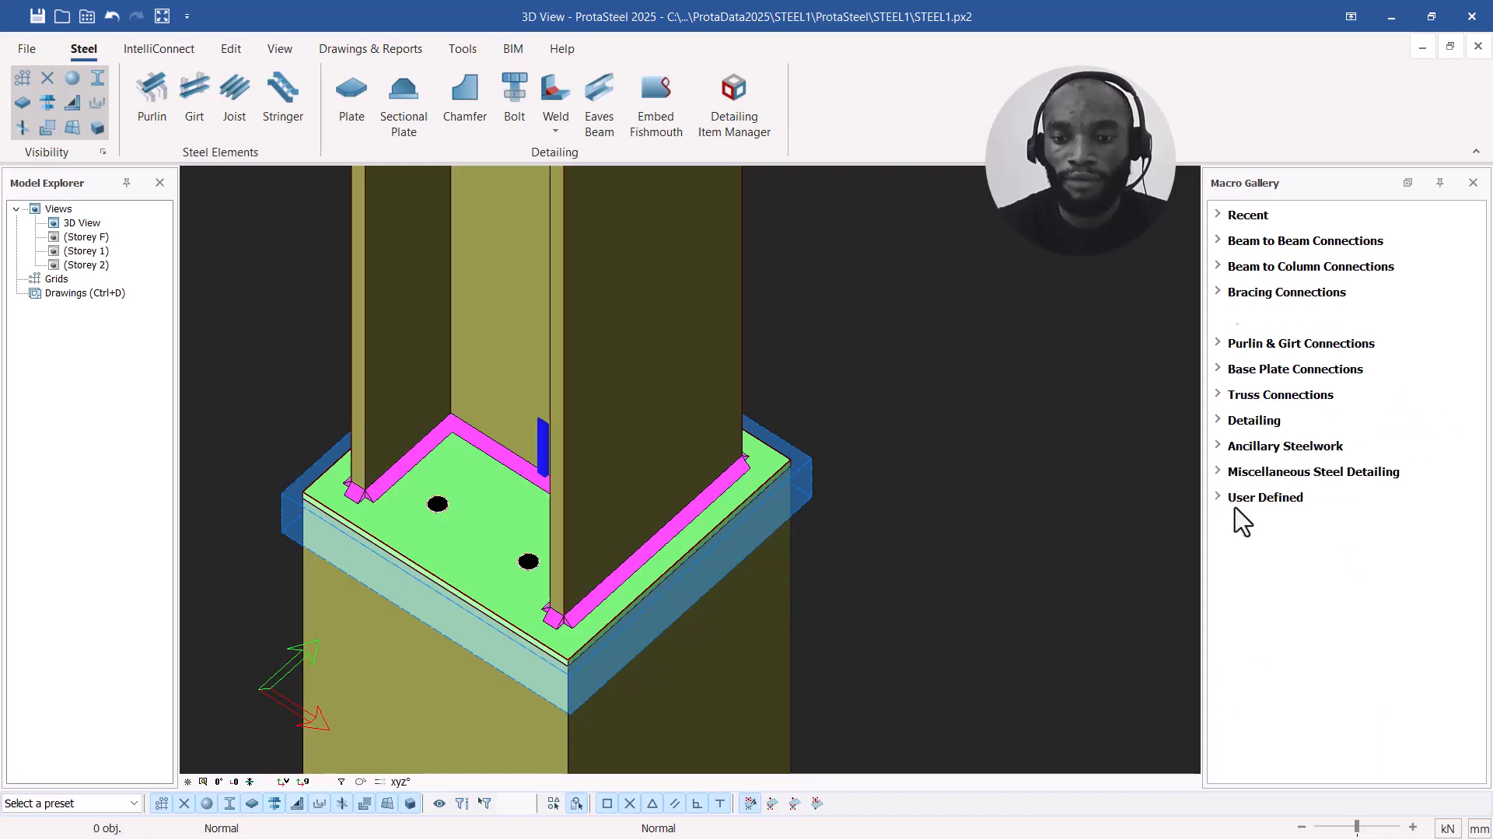
{"action": "left_click", "coordinate": [1219, 471]}
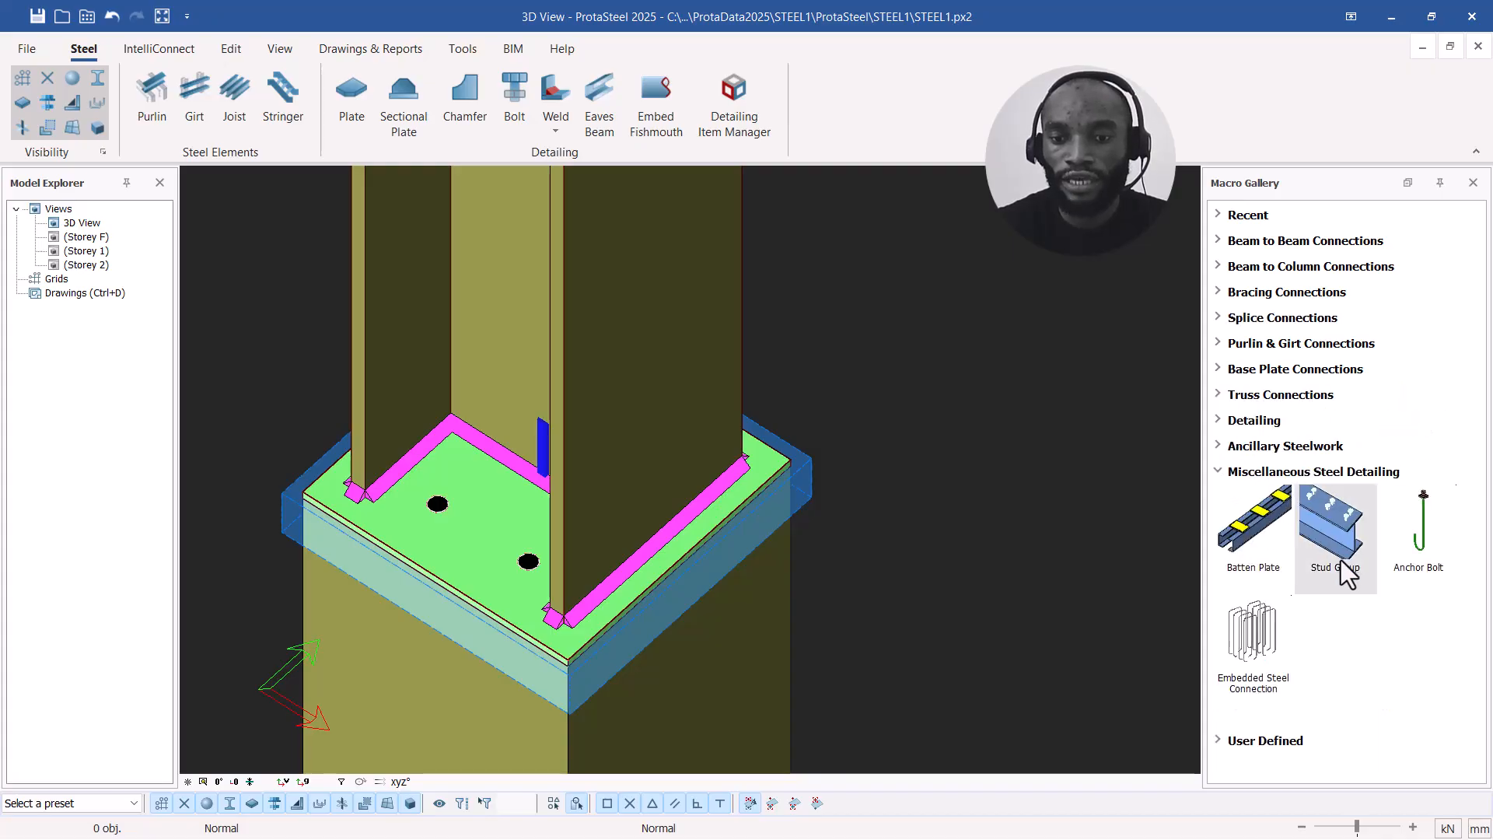
{"action": "left_click", "coordinate": [1384, 537]}
{"action": "scroll", "coordinate": [439, 509], "scroll_direction": "up", "scroll_amount": 3}
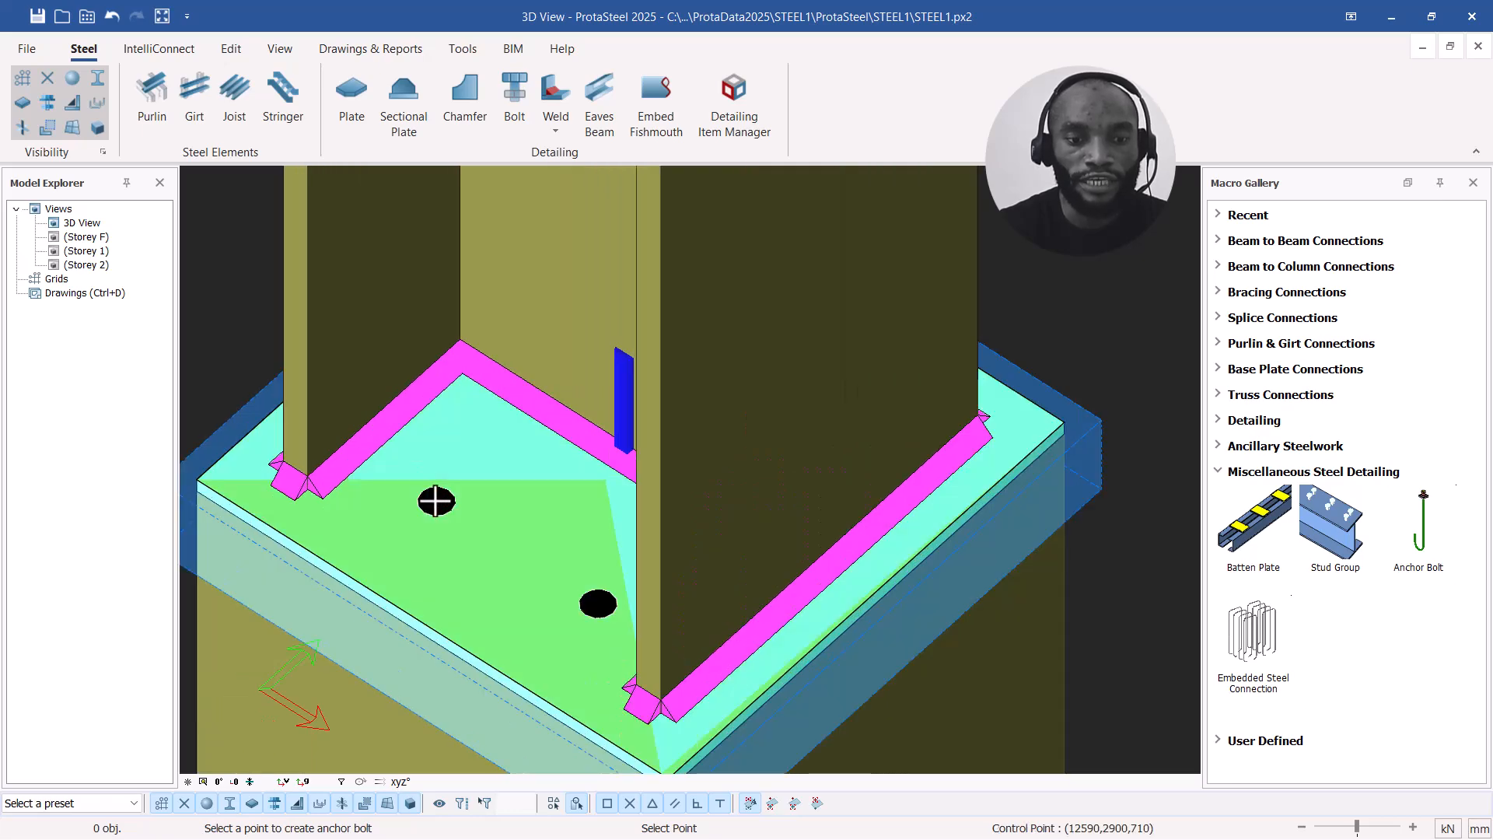
{"action": "left_click", "coordinate": [440, 501]}
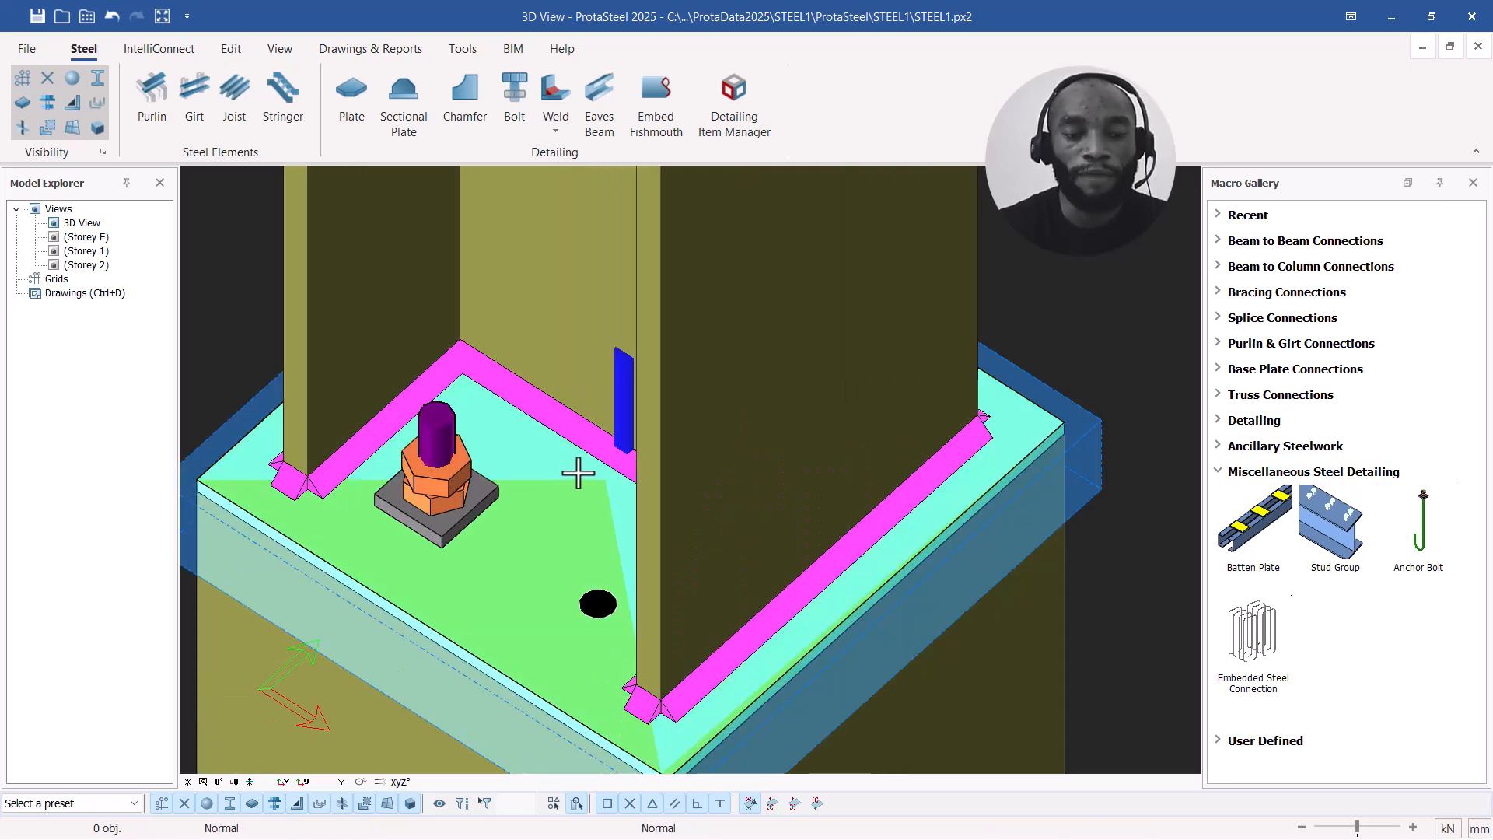
{"action": "scroll", "coordinate": [580, 443], "scroll_direction": "down", "scroll_amount": 3}
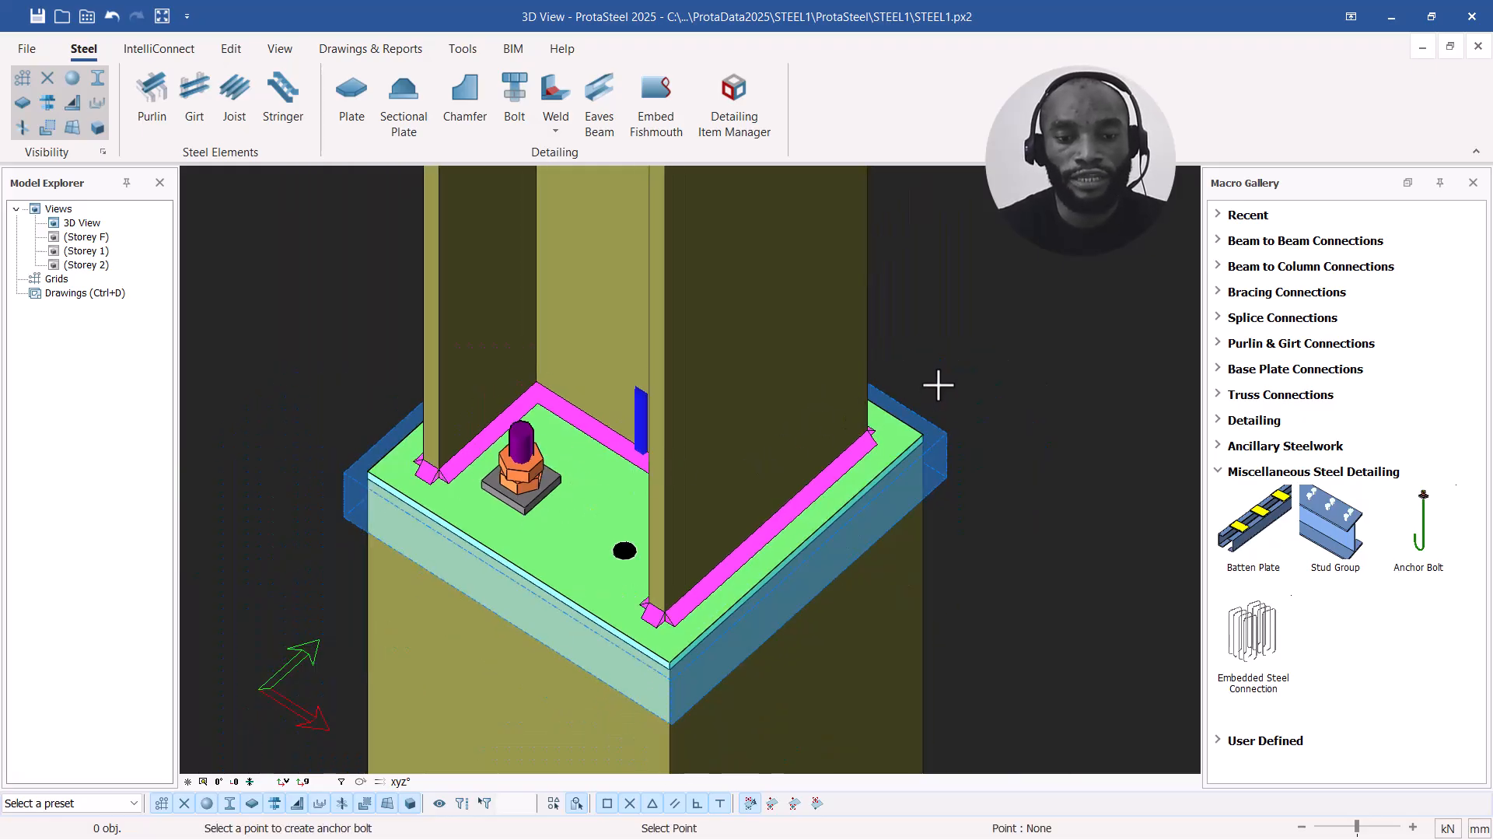
{"action": "key", "text": "Escape"}
Step: Hide the concrete column beneath the base plate to expose the embedded part of the anchor bolt
{"action": "scroll", "coordinate": [924, 343], "scroll_direction": "down", "scroll_amount": 3}
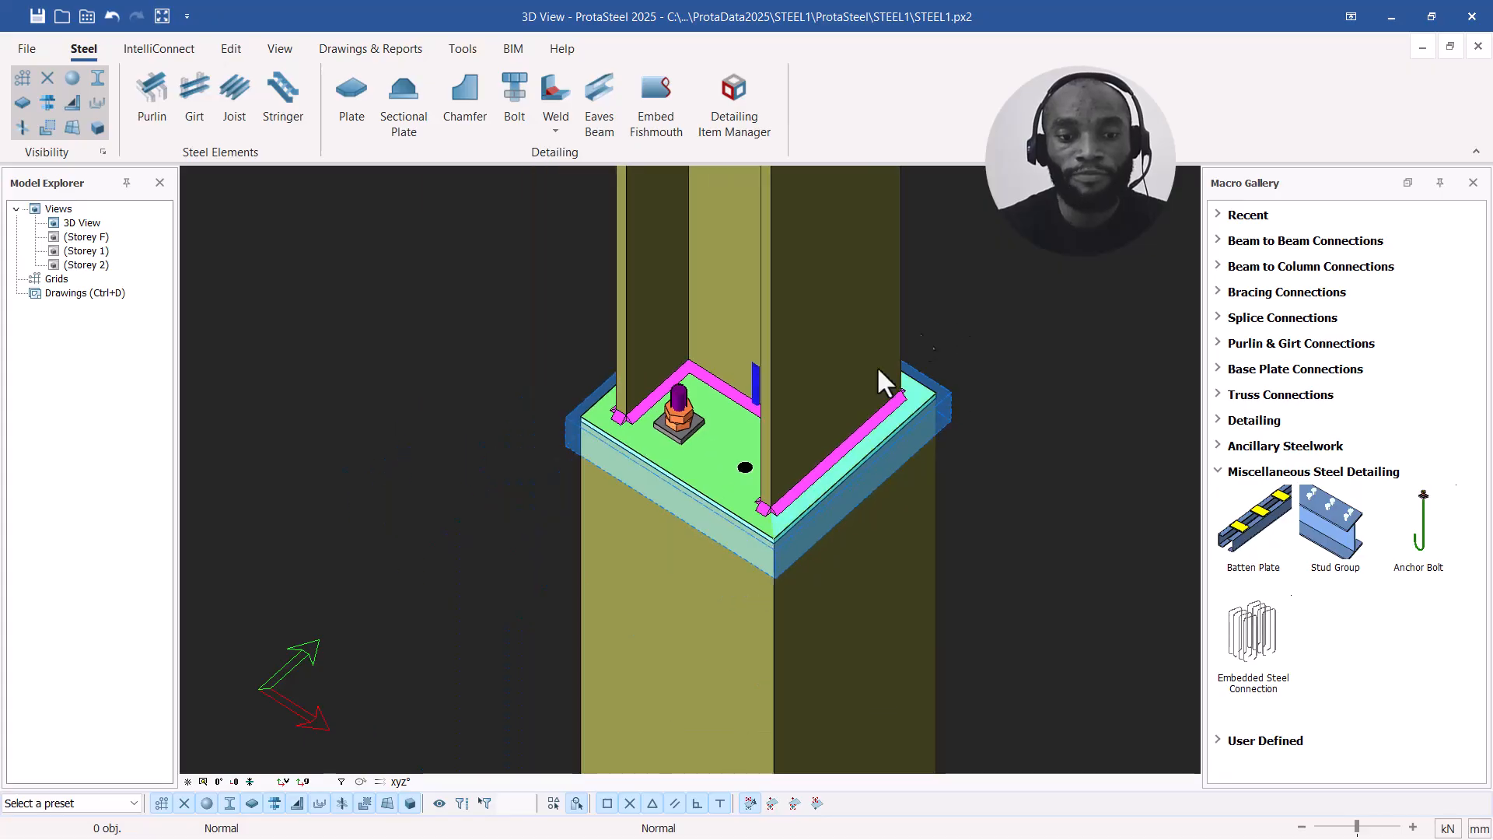
{"action": "scroll", "coordinate": [704, 574], "scroll_direction": "up", "scroll_amount": 2}
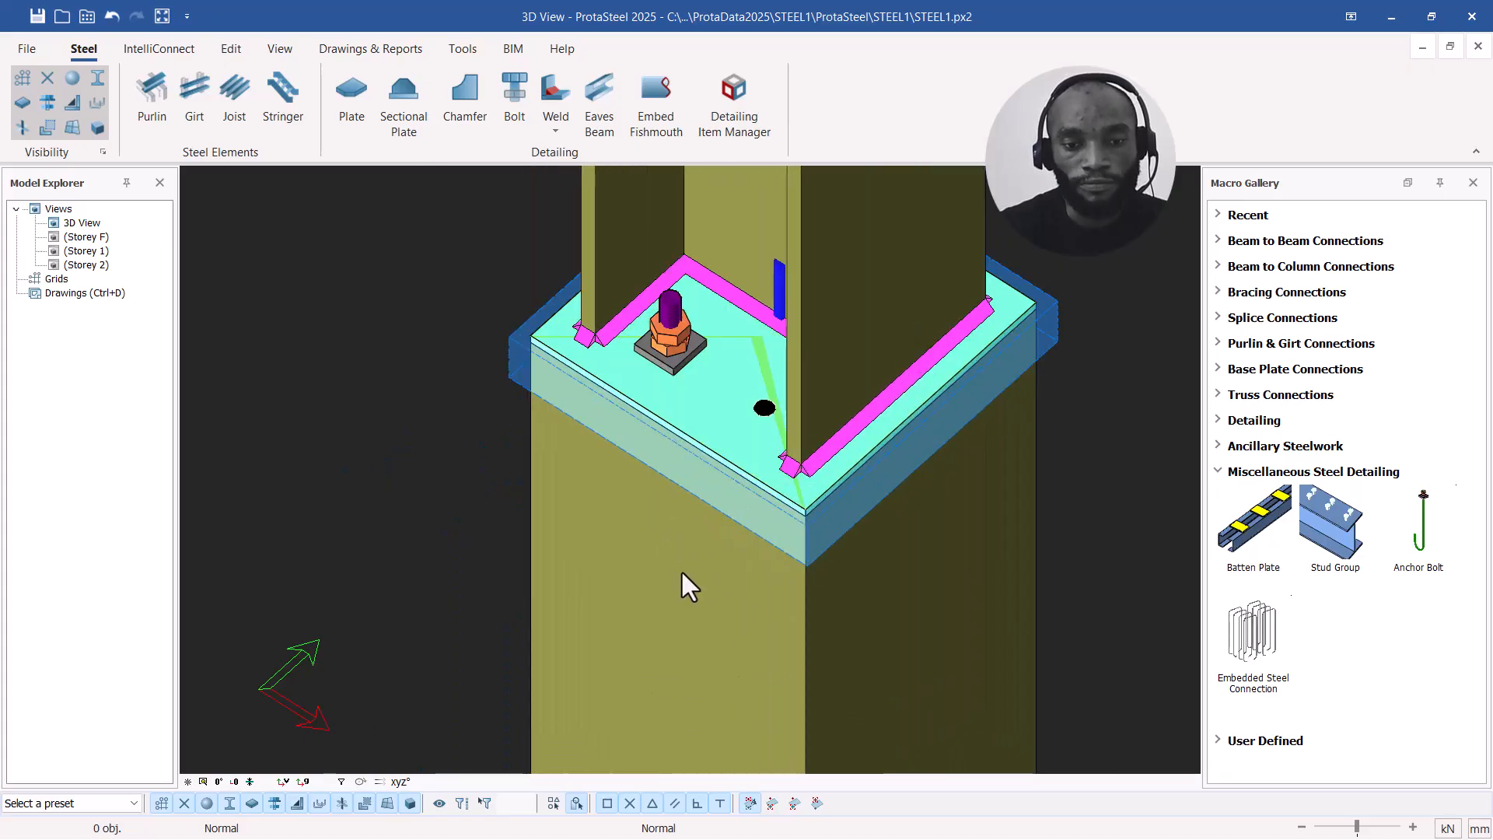
{"action": "left_click", "coordinate": [646, 552]}
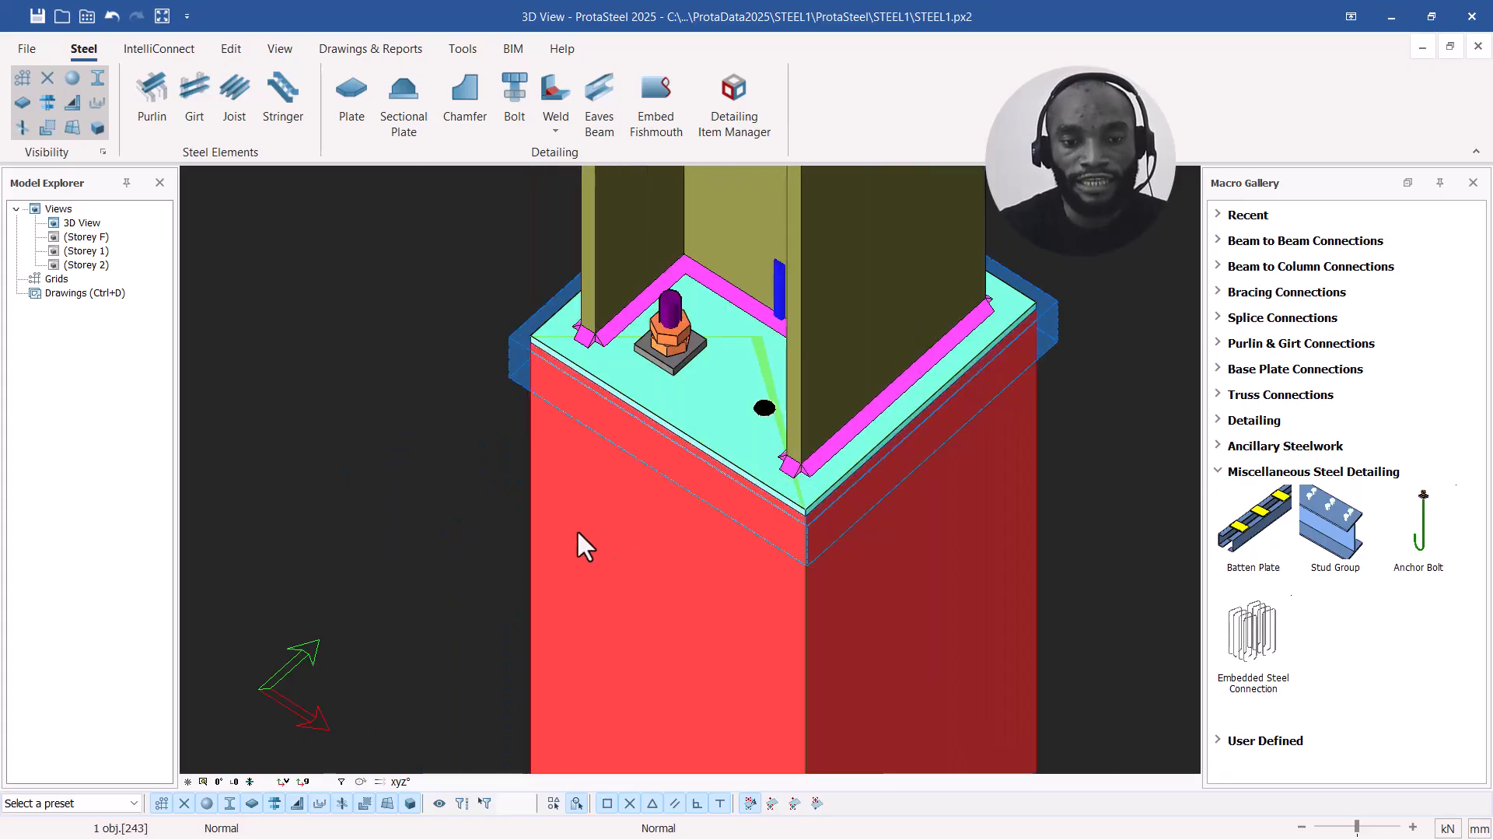
{"action": "right_click", "coordinate": [341, 412]}
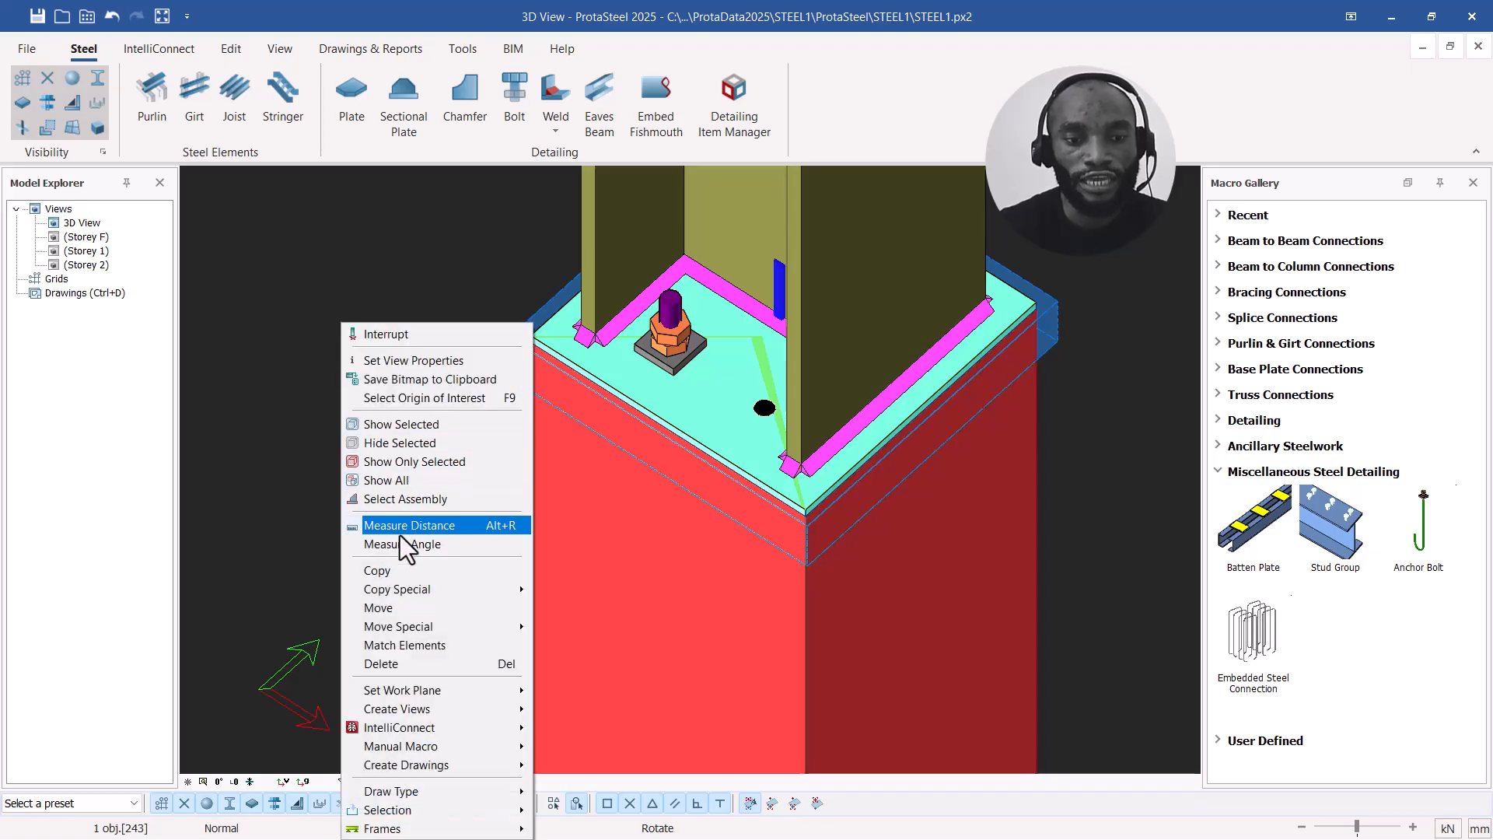
{"action": "left_click", "coordinate": [409, 446]}
Step: In the anchor bolt's geometry, set the rod's projection at the lower end to 0 and the end plate's thickness to 10 mm
{"action": "scroll", "coordinate": [682, 661], "scroll_direction": "up", "scroll_amount": 3}
{"action": "left_click", "coordinate": [669, 591]}
{"action": "scroll", "coordinate": [702, 605], "scroll_direction": "down", "scroll_amount": 2}
{"action": "middle_click_drag", "start_coordinate": [700, 606], "coordinate": [708, 444]}
{"action": "scroll", "coordinate": [703, 531], "scroll_direction": "up", "scroll_amount": 3}
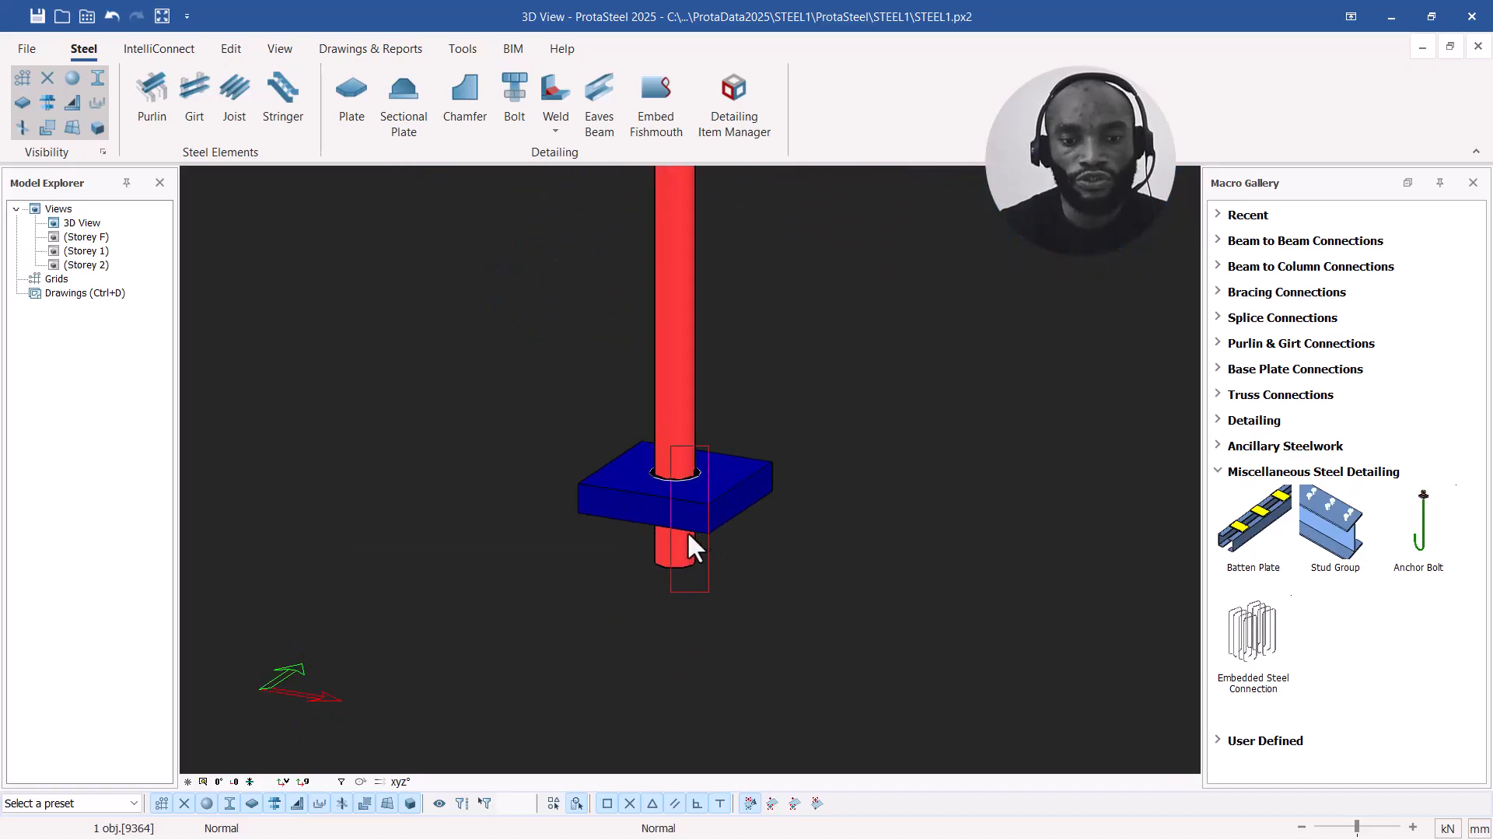
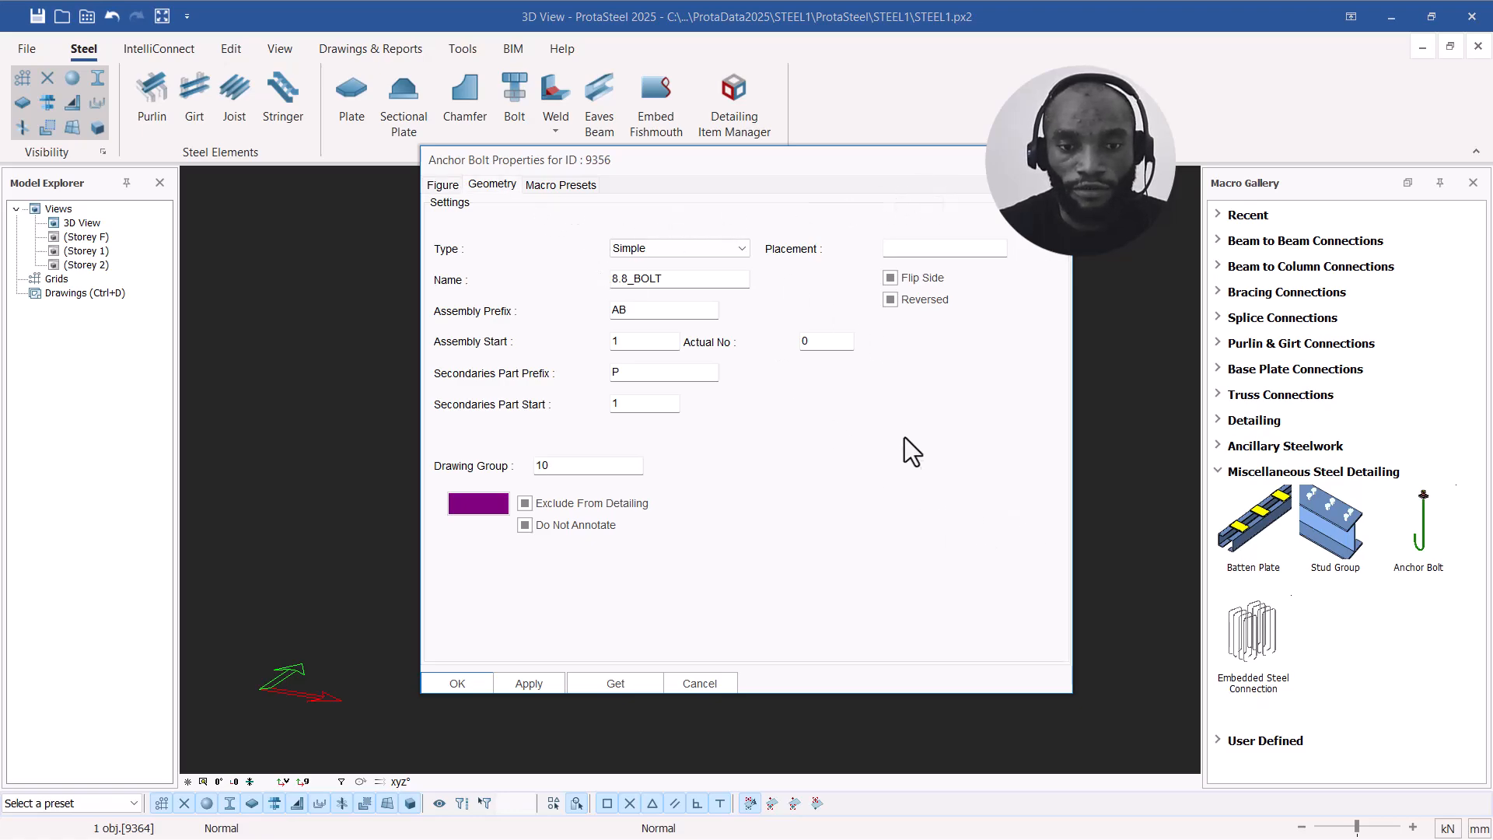
{"action": "left_click_drag", "start_coordinate": [1050, 521], "coordinate": [947, 539]}
{"action": "type", "text": "0"}
{"action": "left_click_drag", "start_coordinate": [834, 580], "coordinate": [793, 585]}
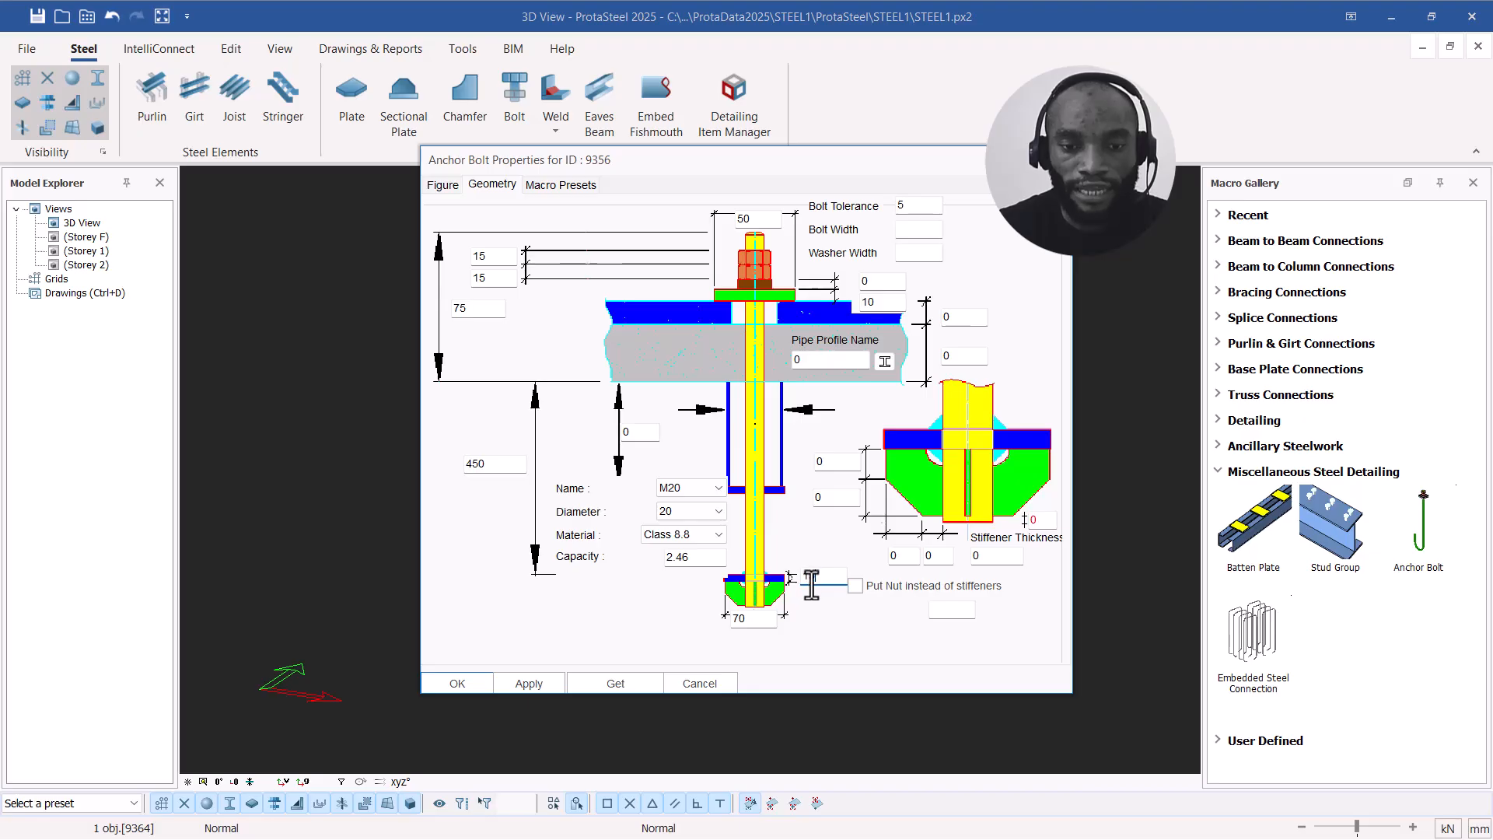
{"action": "type", "text": "0"}
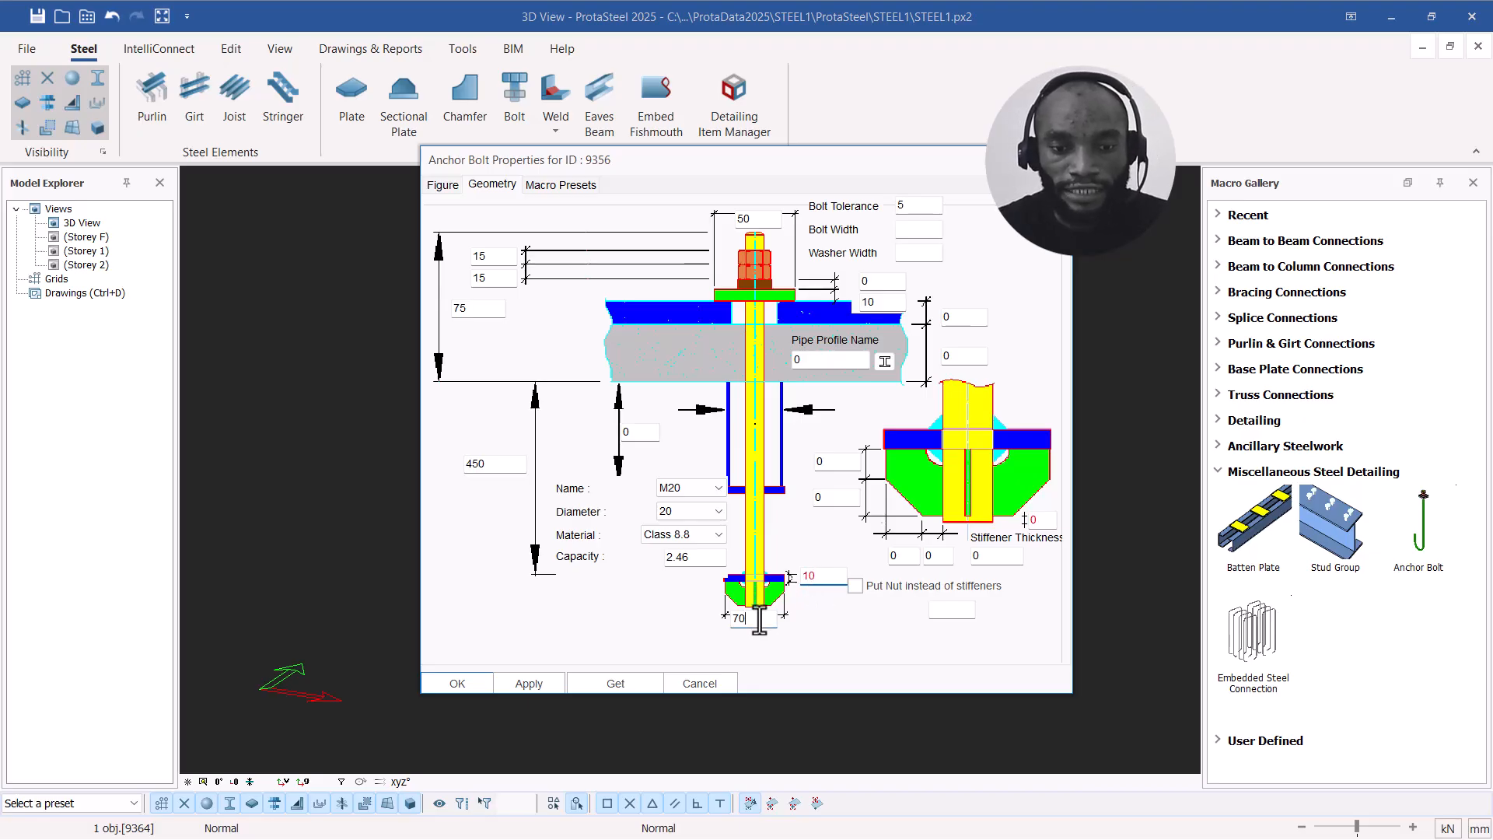
Step: Set the anchor bolt's bottom end plate width to 50 mm and apply the changed geometry
{"action": "left_click", "coordinate": [758, 618]}
{"action": "left_click_drag", "start_coordinate": [755, 619], "coordinate": [721, 620]}
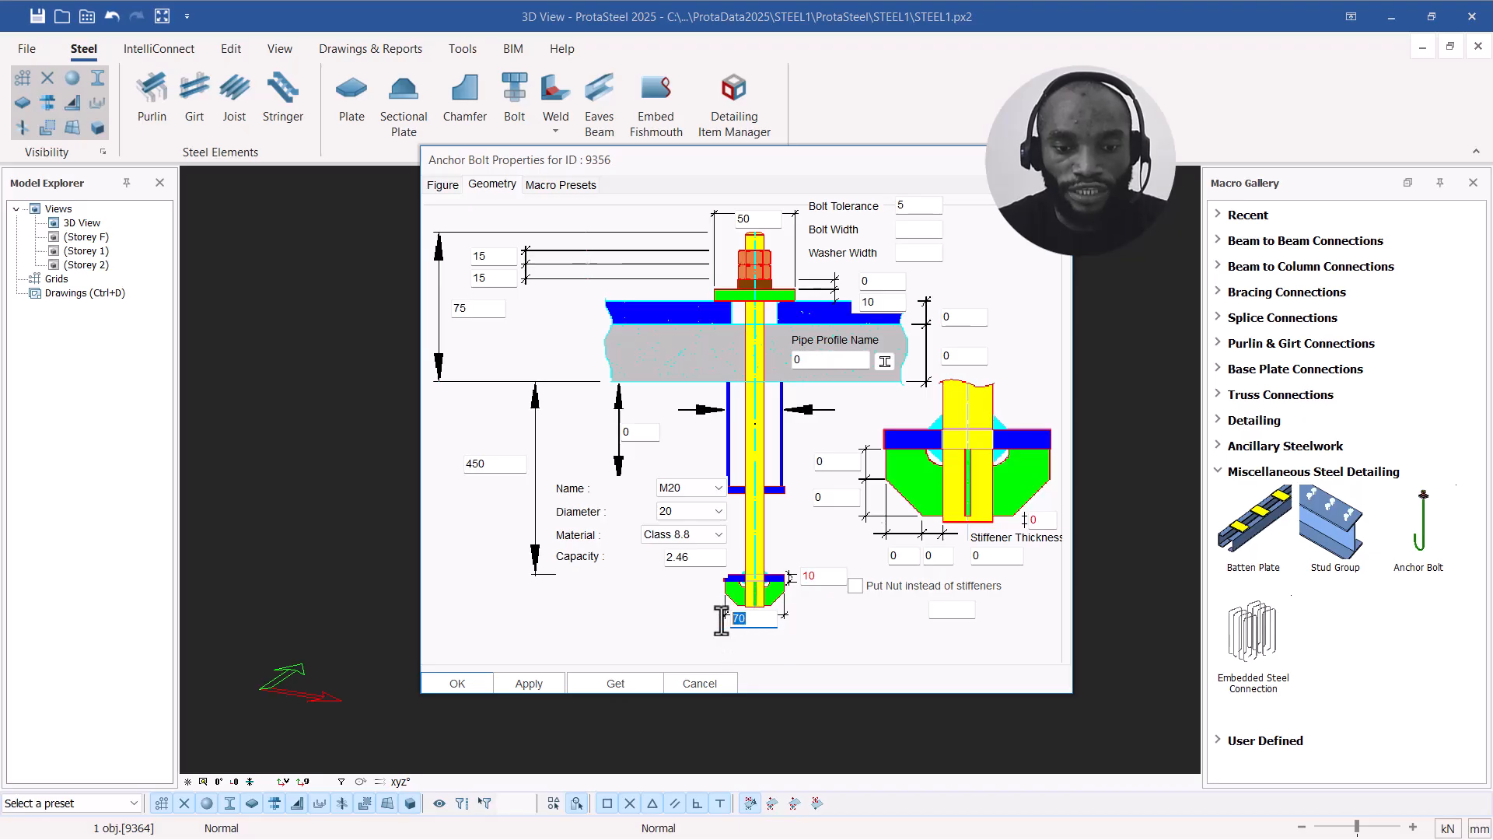
{"action": "type", "text": "50"}
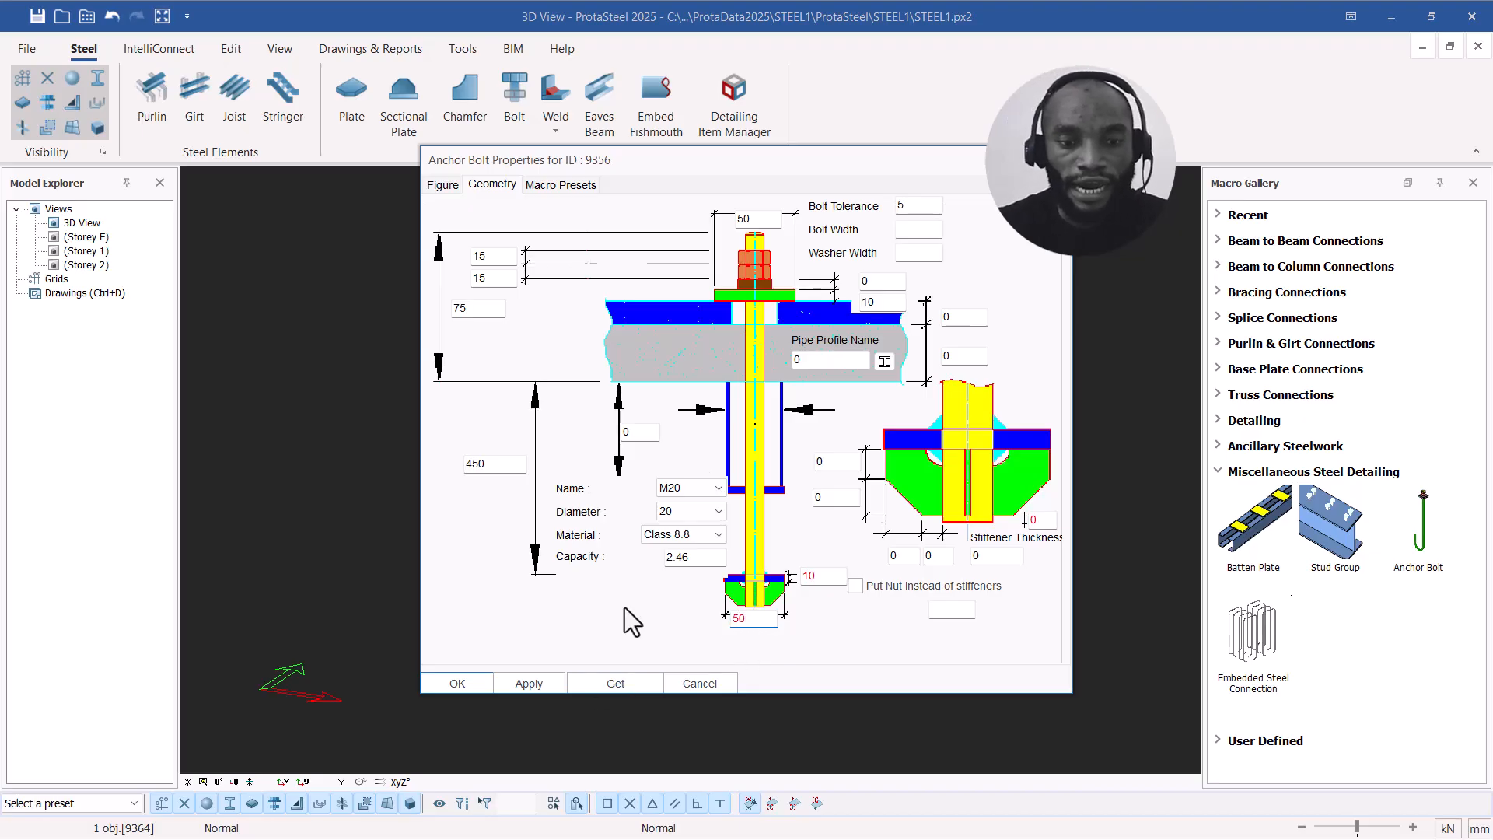
{"action": "left_click_drag", "start_coordinate": [779, 161], "coordinate": [1208, 138]}
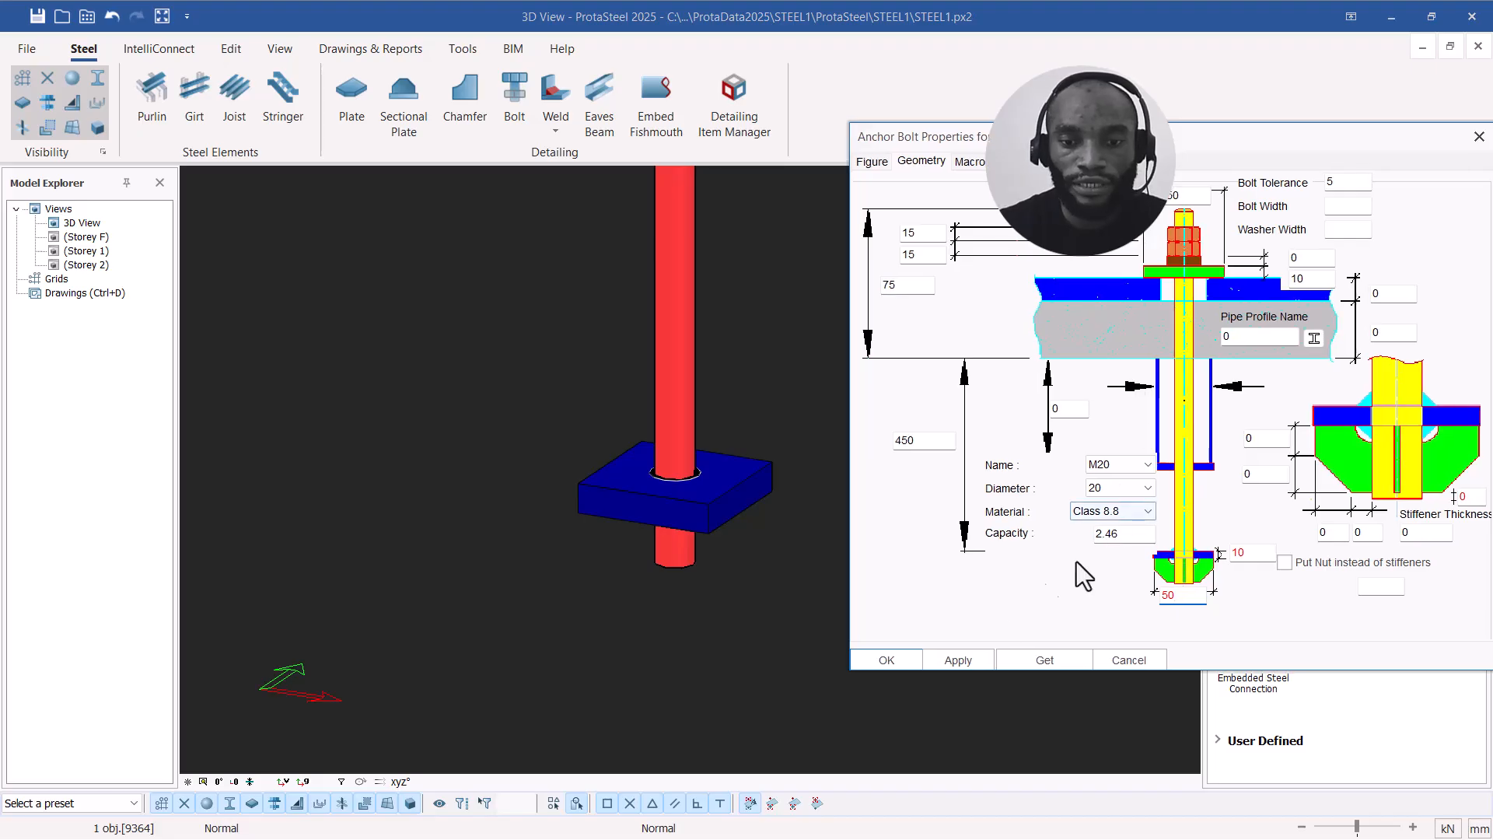
{"action": "left_click", "coordinate": [962, 661]}
{"action": "left_click", "coordinate": [907, 661]}
Step: Deselect the anchor bolt and show all objects so the concrete column is back in view
{"action": "scroll", "coordinate": [652, 523], "scroll_direction": "down", "scroll_amount": 4}
{"action": "middle_click_drag", "start_coordinate": [688, 204], "coordinate": [678, 308]}
{"action": "scroll", "coordinate": [679, 308], "scroll_direction": "up", "scroll_amount": 1}
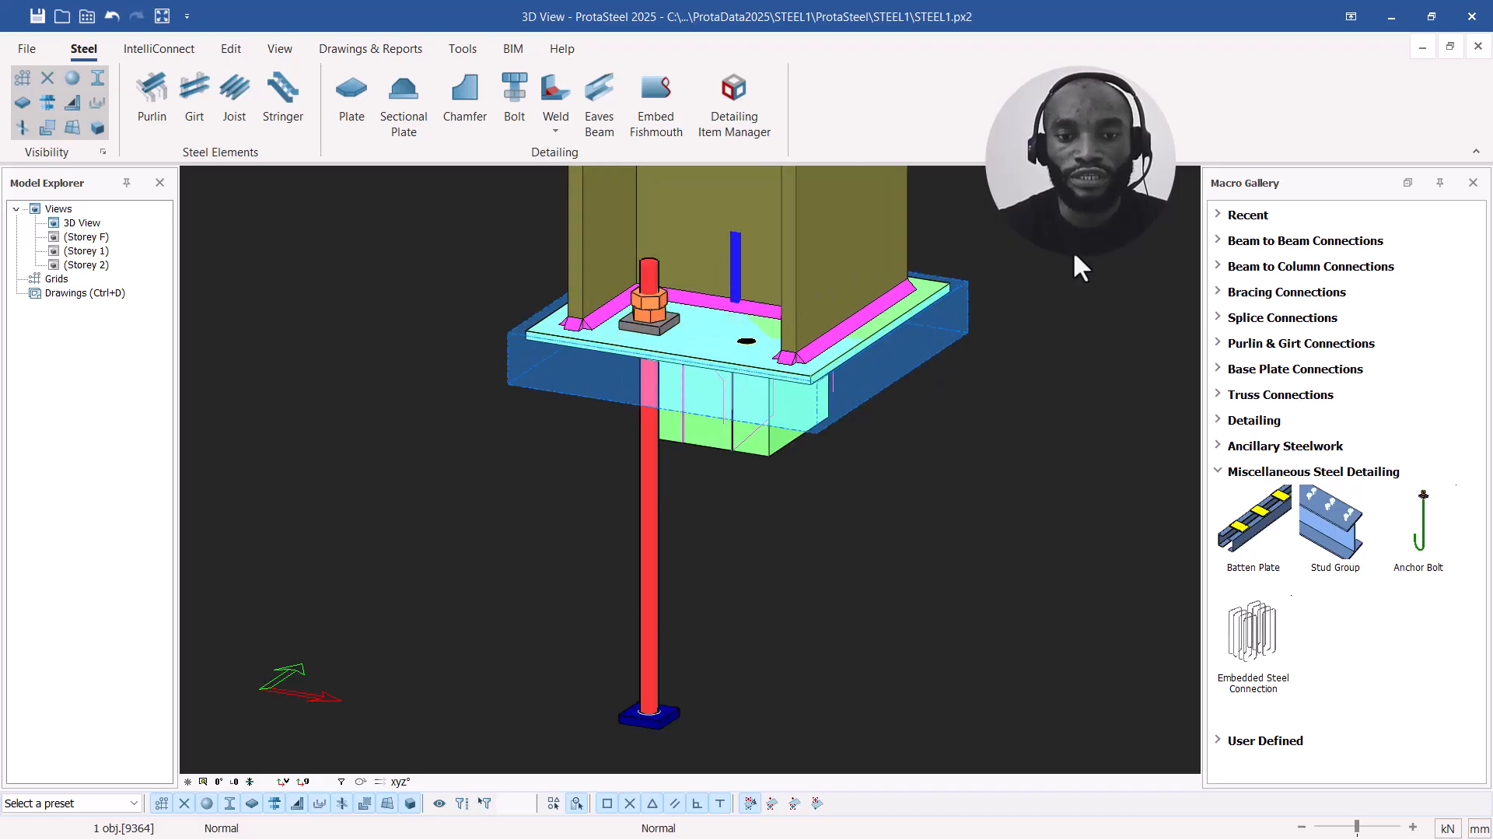
{"action": "left_click", "coordinate": [1024, 258]}
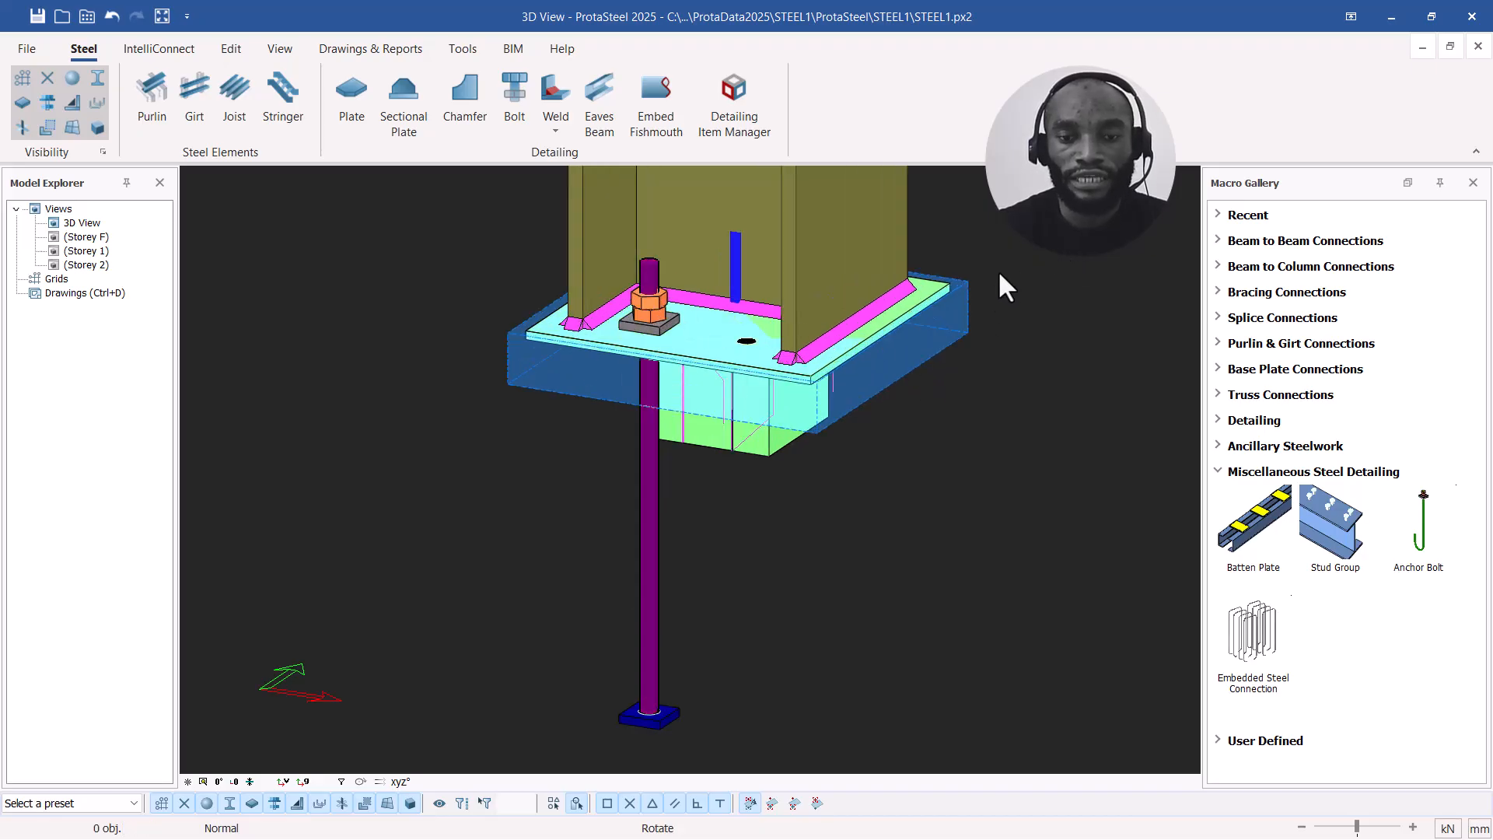
{"action": "right_click", "coordinate": [999, 271]}
{"action": "left_click", "coordinate": [1033, 375]}
{"action": "scroll", "coordinate": [750, 320], "scroll_direction": "up", "scroll_amount": 2}
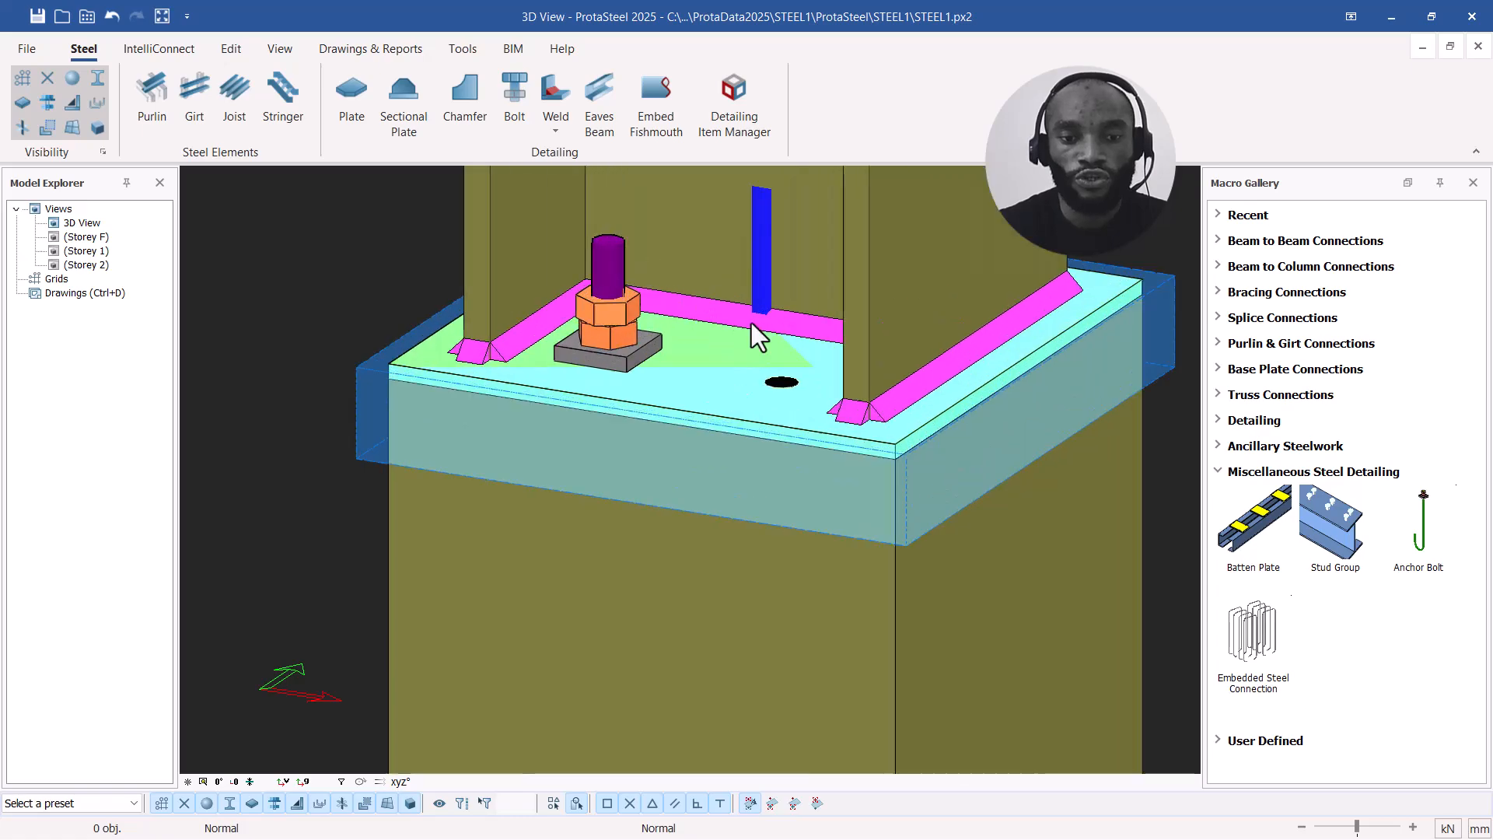
Step: Place a second anchor bolt in the open hole beside the first one on the same side of the column web
{"action": "left_click", "coordinate": [1413, 507]}
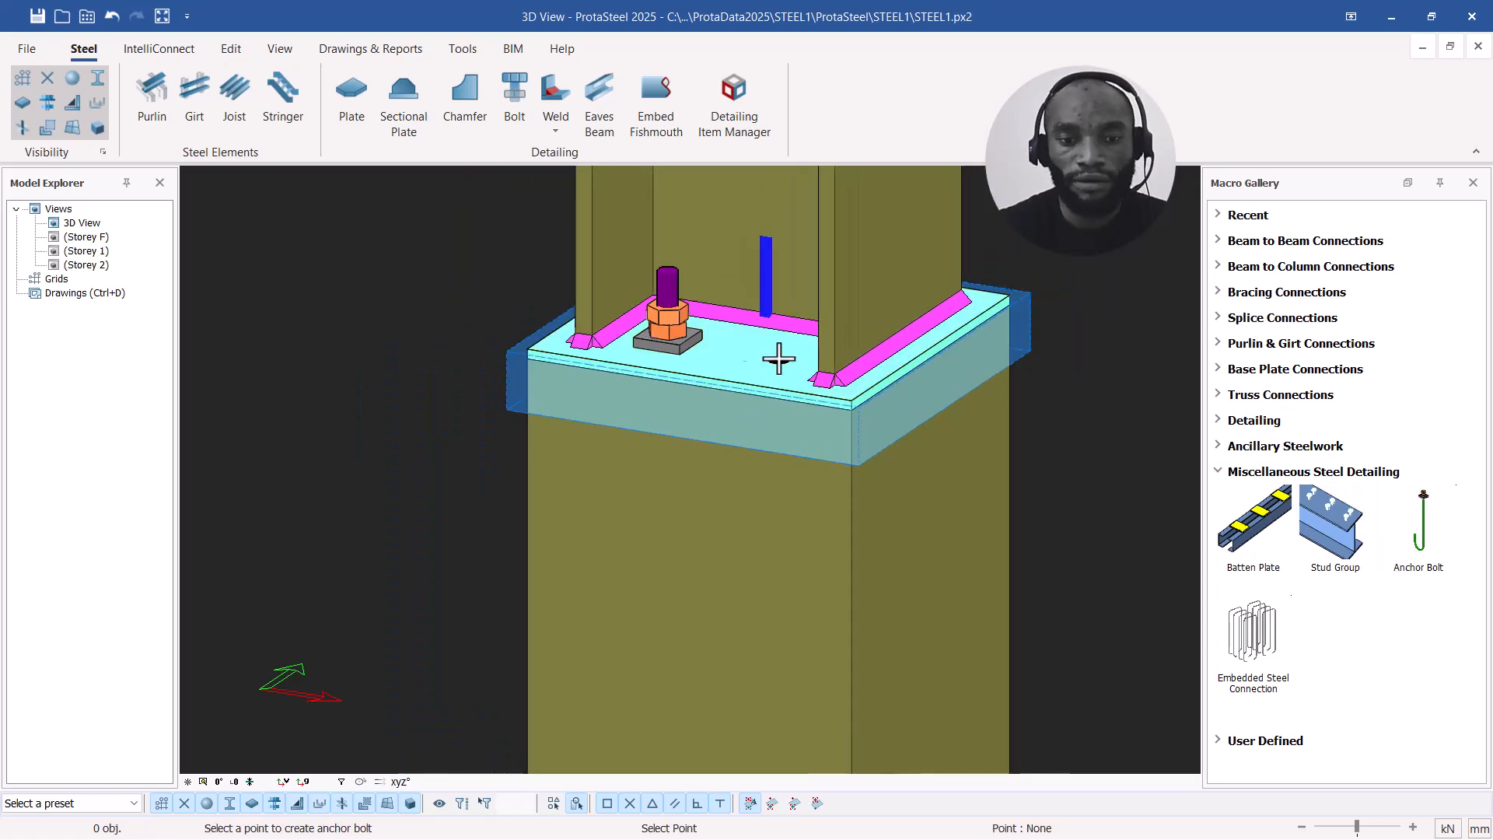
{"action": "scroll", "coordinate": [777, 358], "scroll_direction": "up", "scroll_amount": 3}
{"action": "scroll", "coordinate": [769, 360], "scroll_direction": "up", "scroll_amount": 1}
{"action": "scroll", "coordinate": [764, 359], "scroll_direction": "up", "scroll_amount": 1}
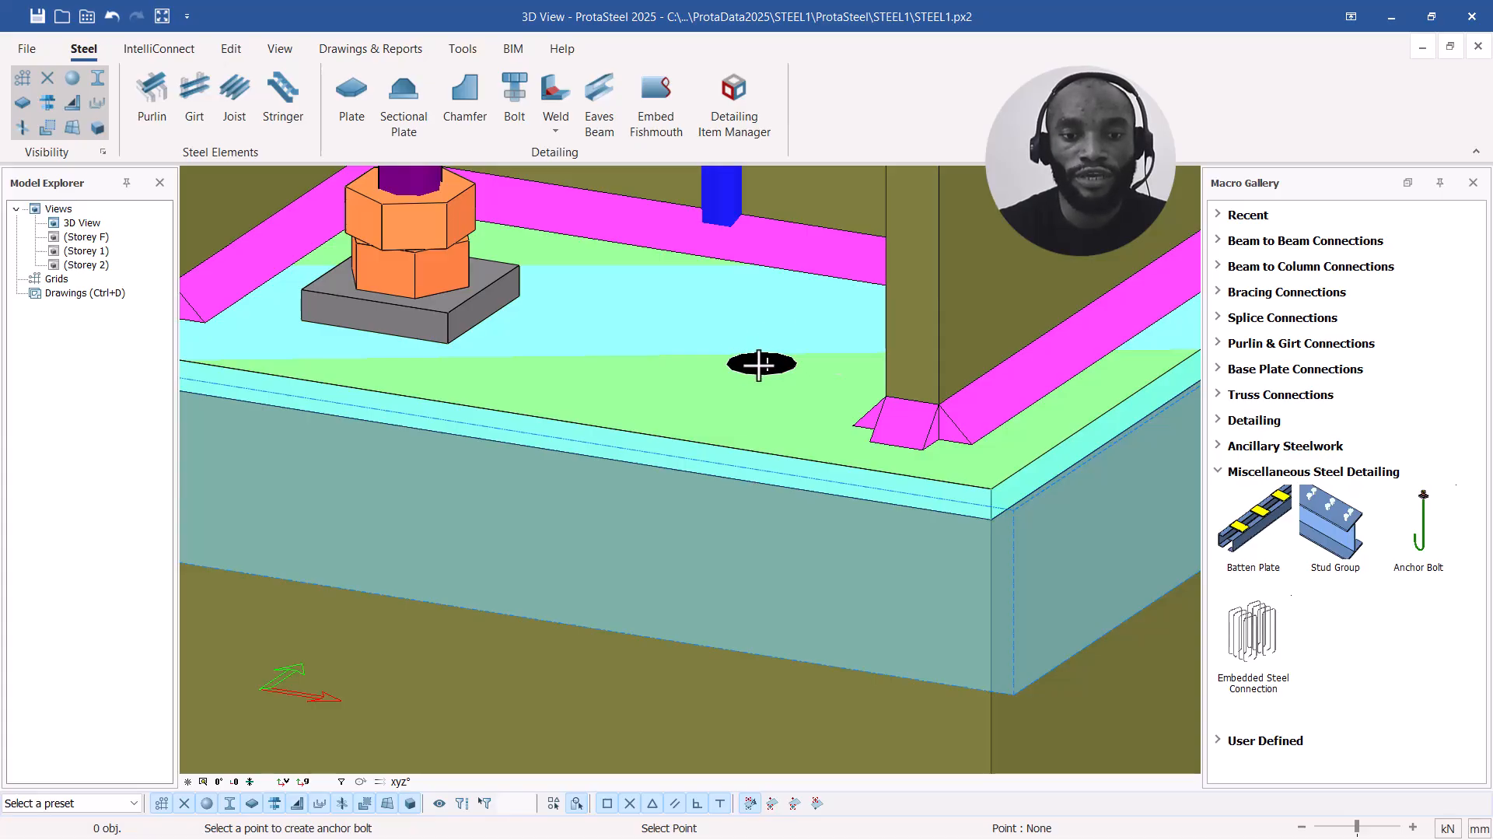
{"action": "left_click", "coordinate": [760, 364]}
{"action": "scroll", "coordinate": [646, 343], "scroll_direction": "down", "scroll_amount": 1}
{"action": "scroll", "coordinate": [649, 341], "scroll_direction": "down", "scroll_amount": 1}
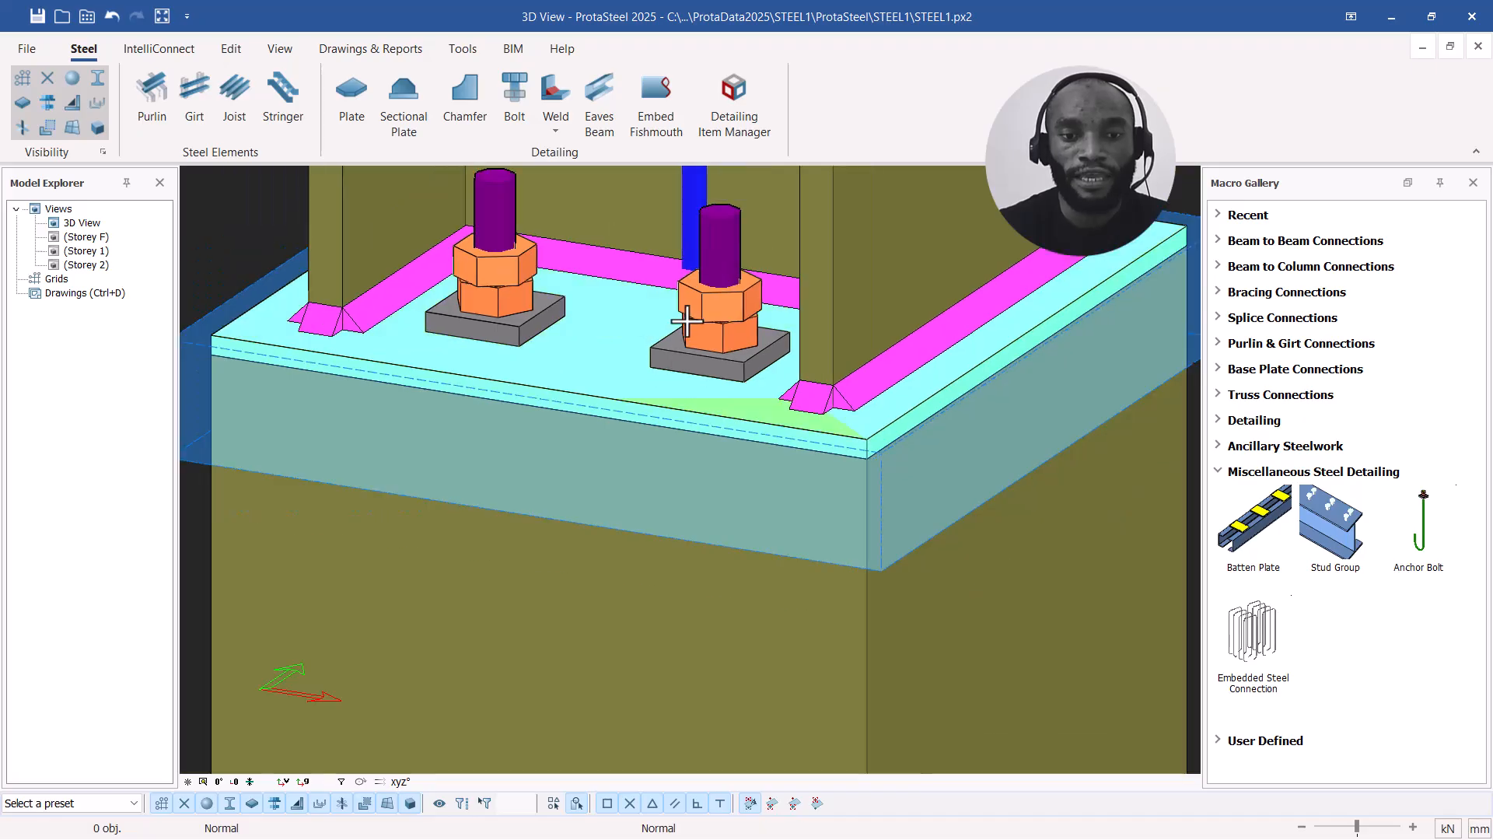
{"action": "scroll", "coordinate": [700, 319], "scroll_direction": "down", "scroll_amount": 1}
{"action": "scroll", "coordinate": [790, 324], "scroll_direction": "down", "scroll_amount": 1}
{"action": "scroll", "coordinate": [1042, 266], "scroll_direction": "down", "scroll_amount": 1}
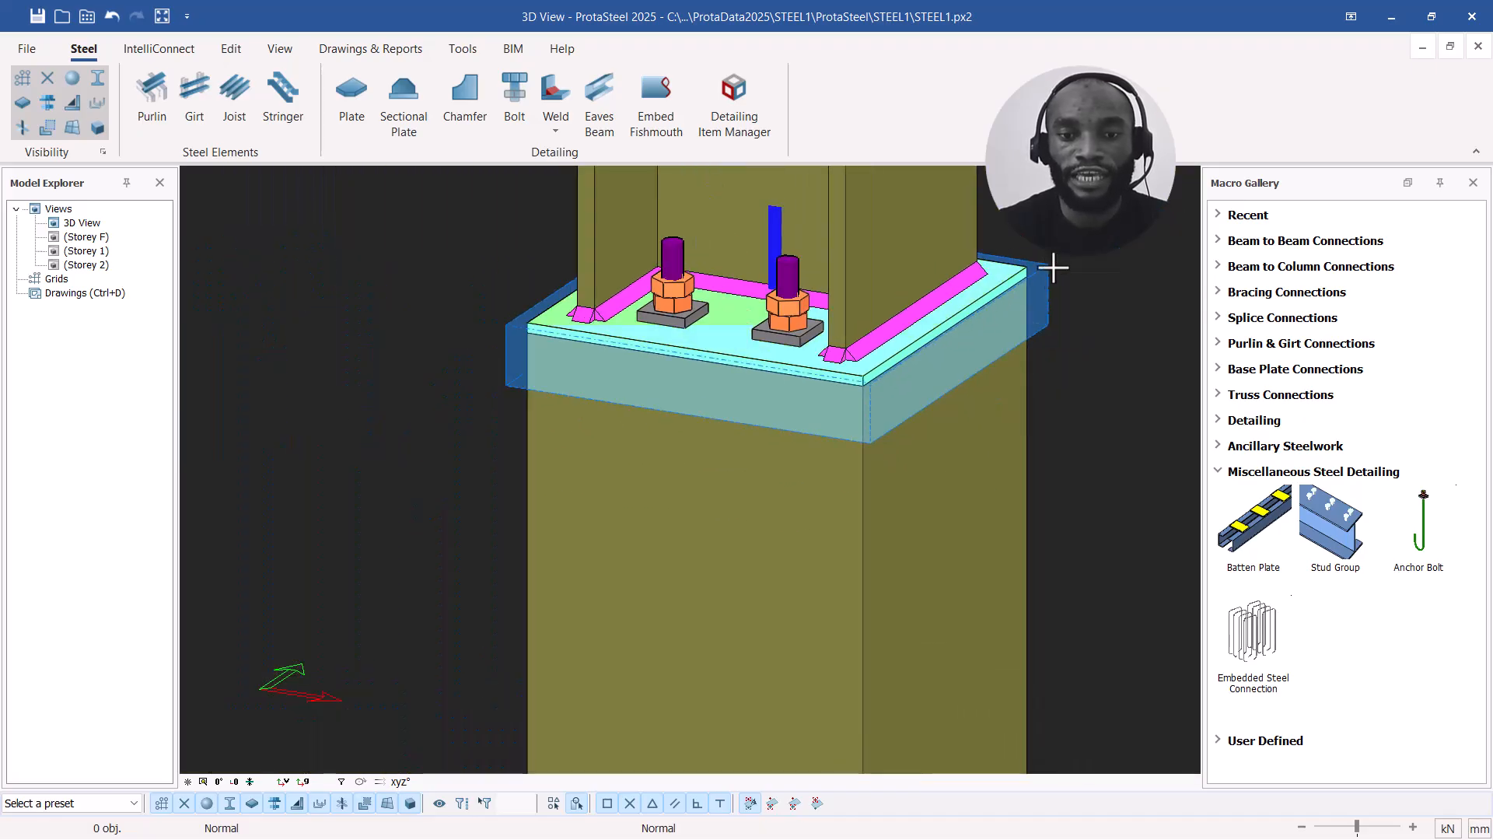
{"action": "scroll", "coordinate": [1033, 258], "scroll_direction": "down", "scroll_amount": 1}
{"action": "scroll", "coordinate": [1027, 249], "scroll_direction": "down", "scroll_amount": 1}
{"action": "scroll", "coordinate": [1028, 248], "scroll_direction": "down", "scroll_amount": 1}
{"action": "right_click", "coordinate": [1029, 246]}
{"action": "left_click", "coordinate": [1024, 238]}
{"action": "key", "text": "Return"}
{"action": "scroll", "coordinate": [1012, 248], "scroll_direction": "up", "scroll_amount": 3}
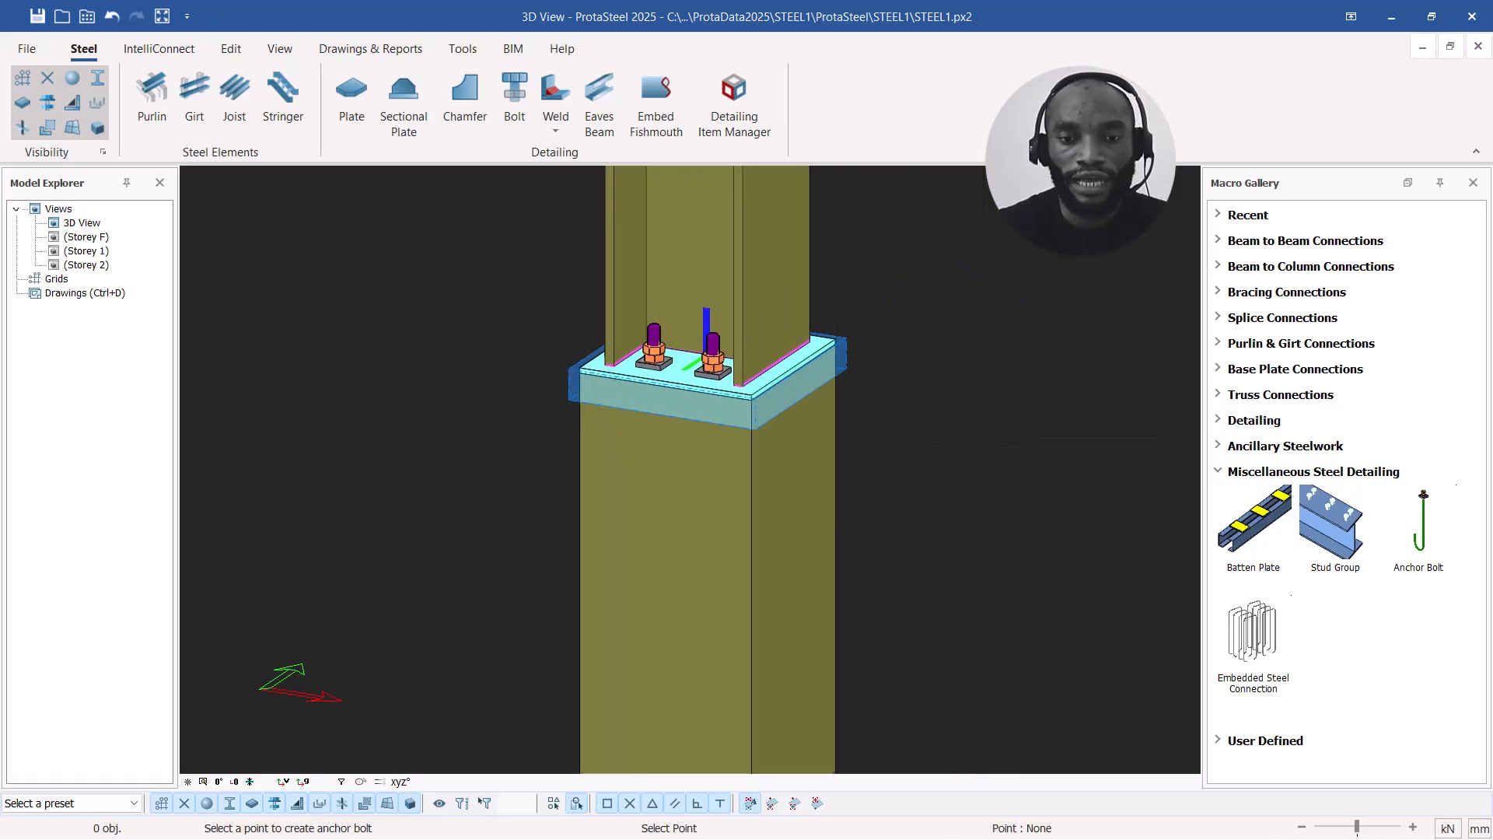
{"action": "key", "text": "Escape"}
Step: Place anchor bolts in the two remaining base plate holes on the opposite side of the column web
{"action": "middle_click_drag", "start_coordinate": [782, 363], "coordinate": [537, 401]}
{"action": "middle_click_drag", "start_coordinate": [670, 498], "coordinate": [671, 422]}
{"action": "scroll", "coordinate": [728, 411], "scroll_direction": "up", "scroll_amount": 3}
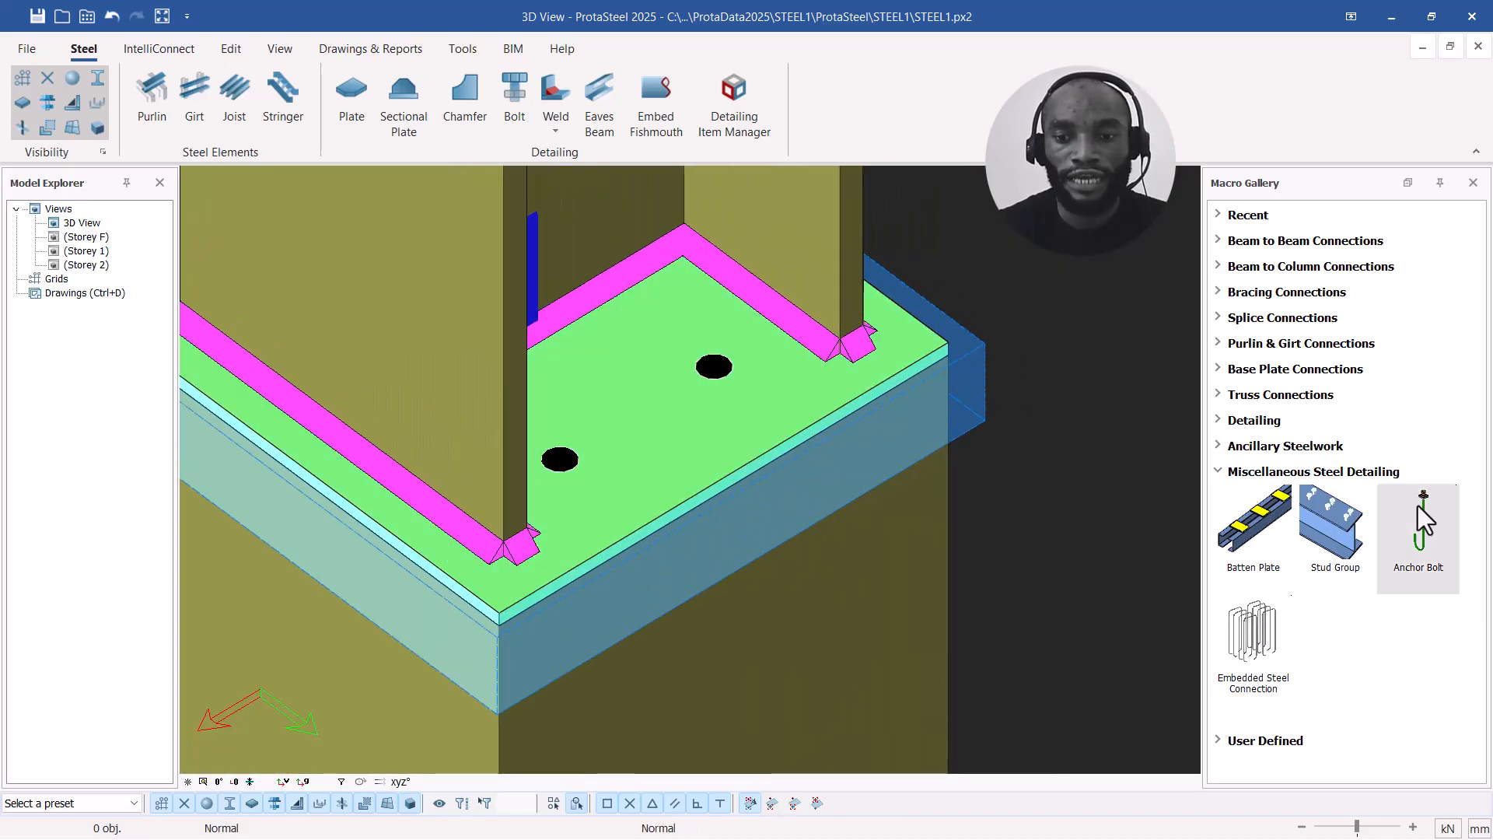
{"action": "left_click", "coordinate": [1420, 522]}
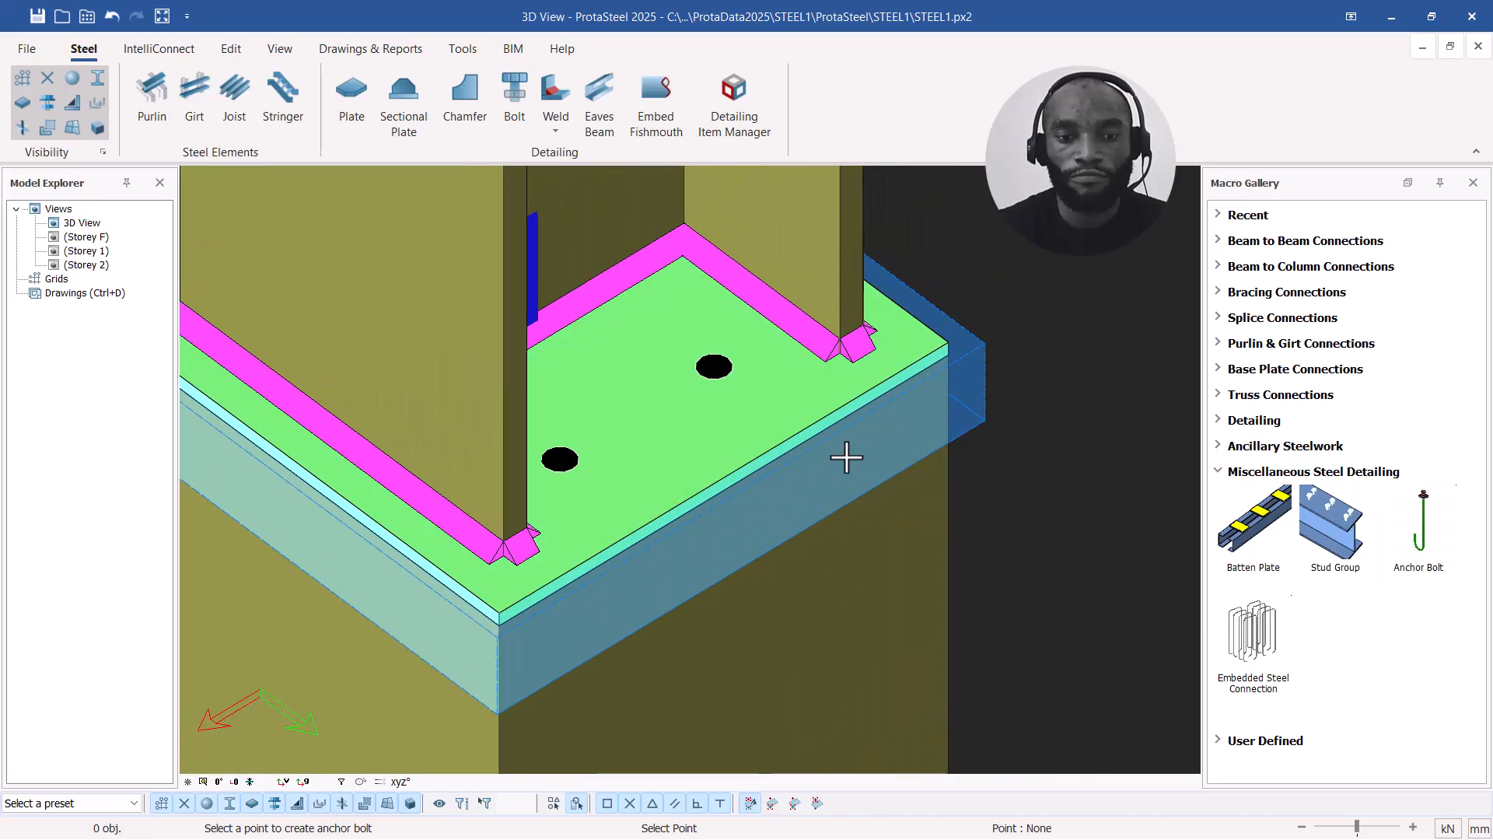
{"action": "left_click", "coordinate": [717, 367]}
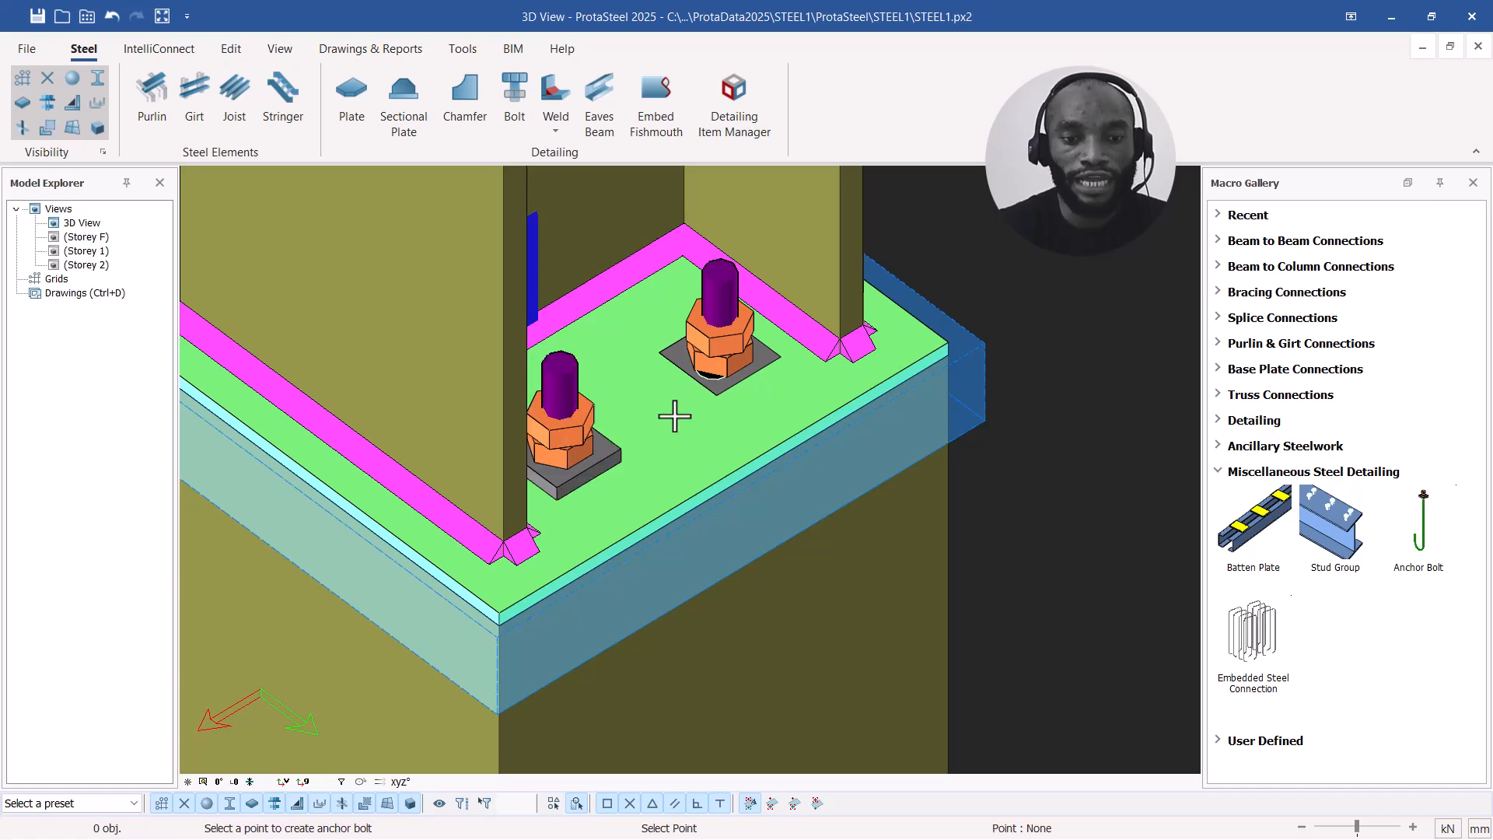
Step: Delete the anchor bolt whose washer plate sits sunk into the base plate and confirm the deletion
{"action": "scroll", "coordinate": [733, 387], "scroll_direction": "up", "scroll_amount": 1}
{"action": "scroll", "coordinate": [734, 375], "scroll_direction": "up", "scroll_amount": 1}
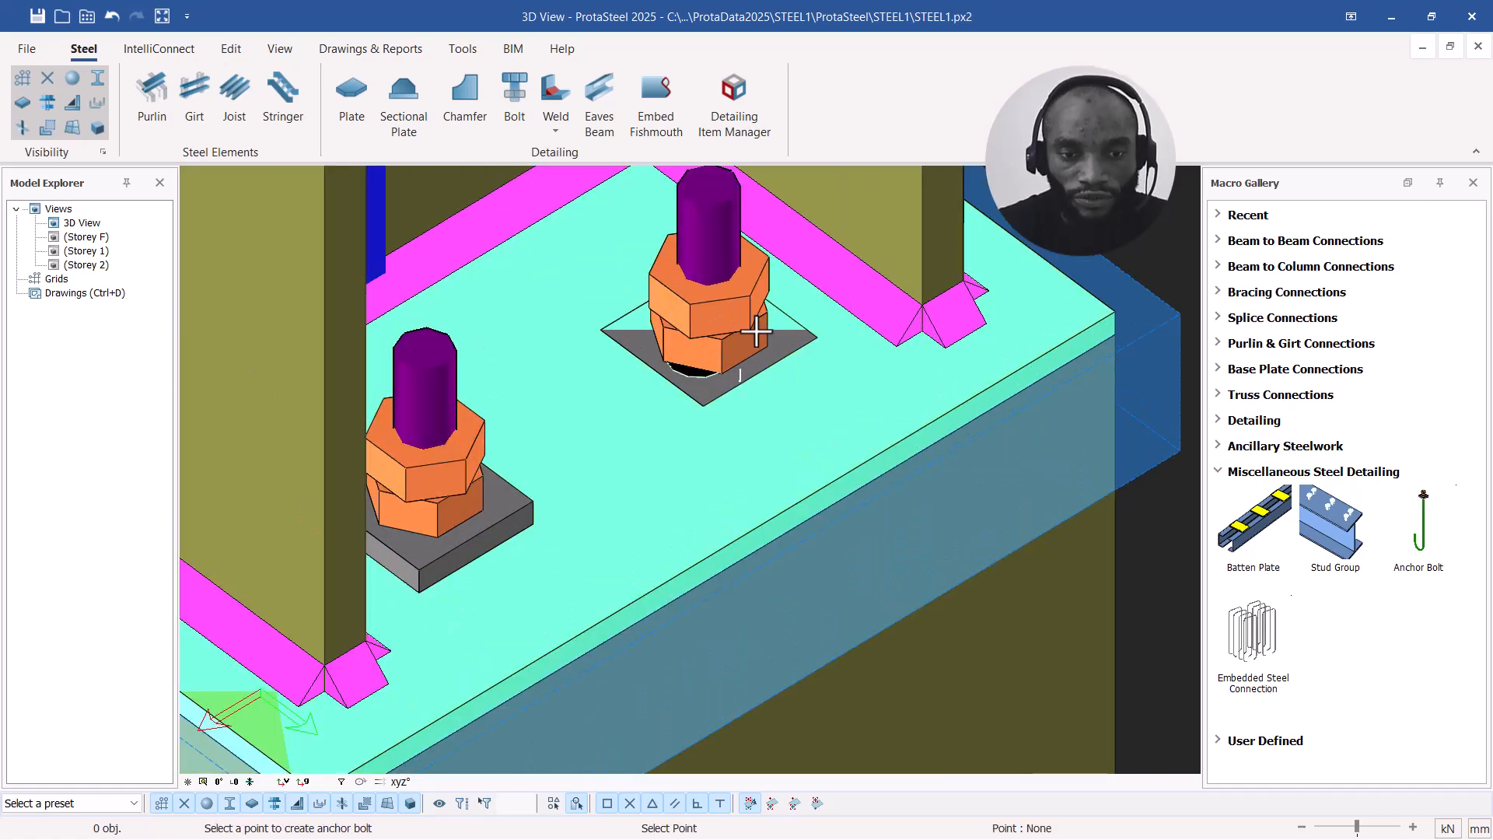
{"action": "key", "text": "Escape"}
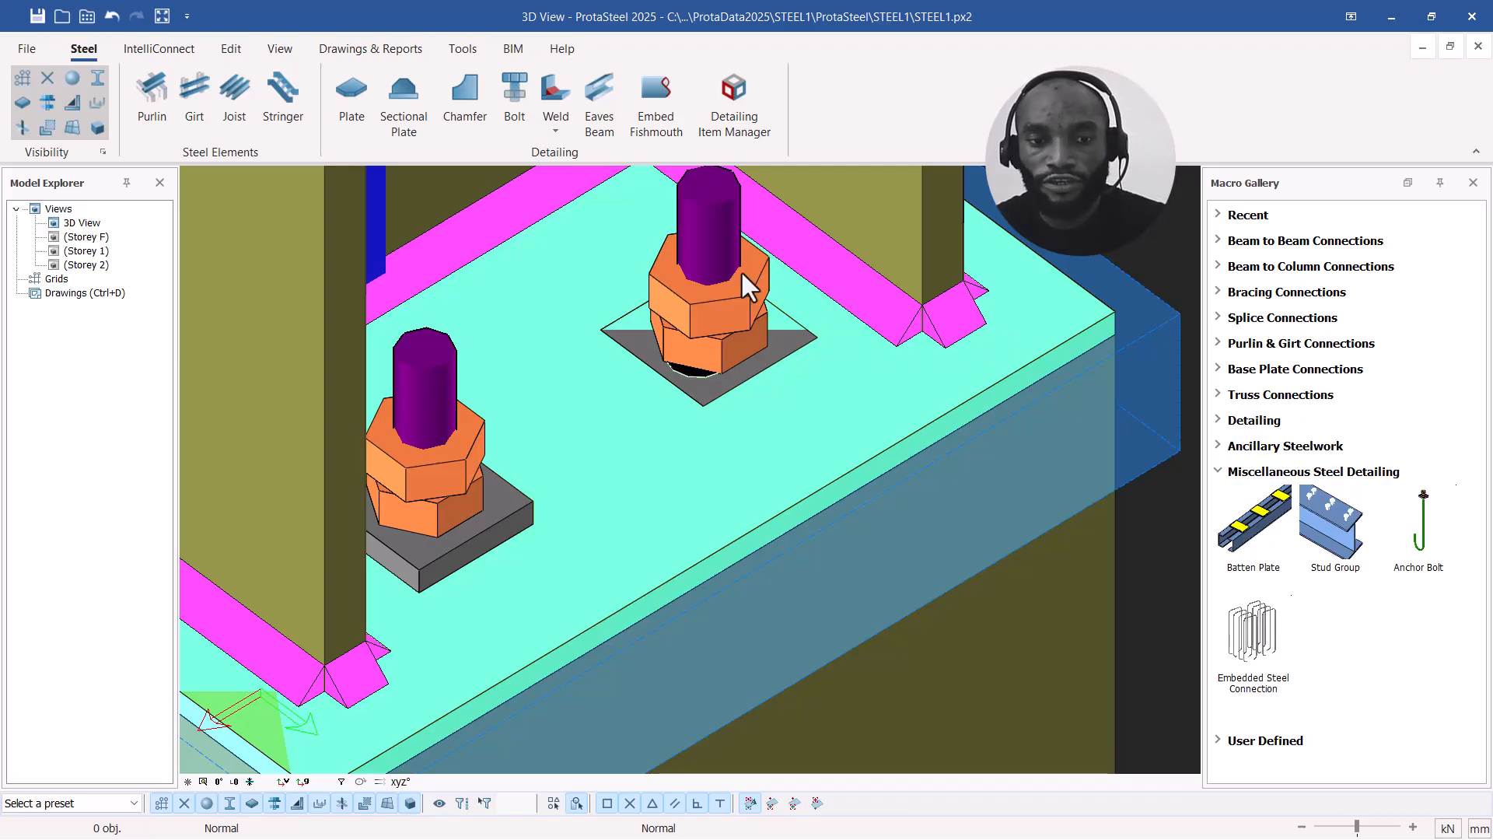
{"action": "left_click", "coordinate": [707, 245]}
{"action": "key", "text": "Delete"}
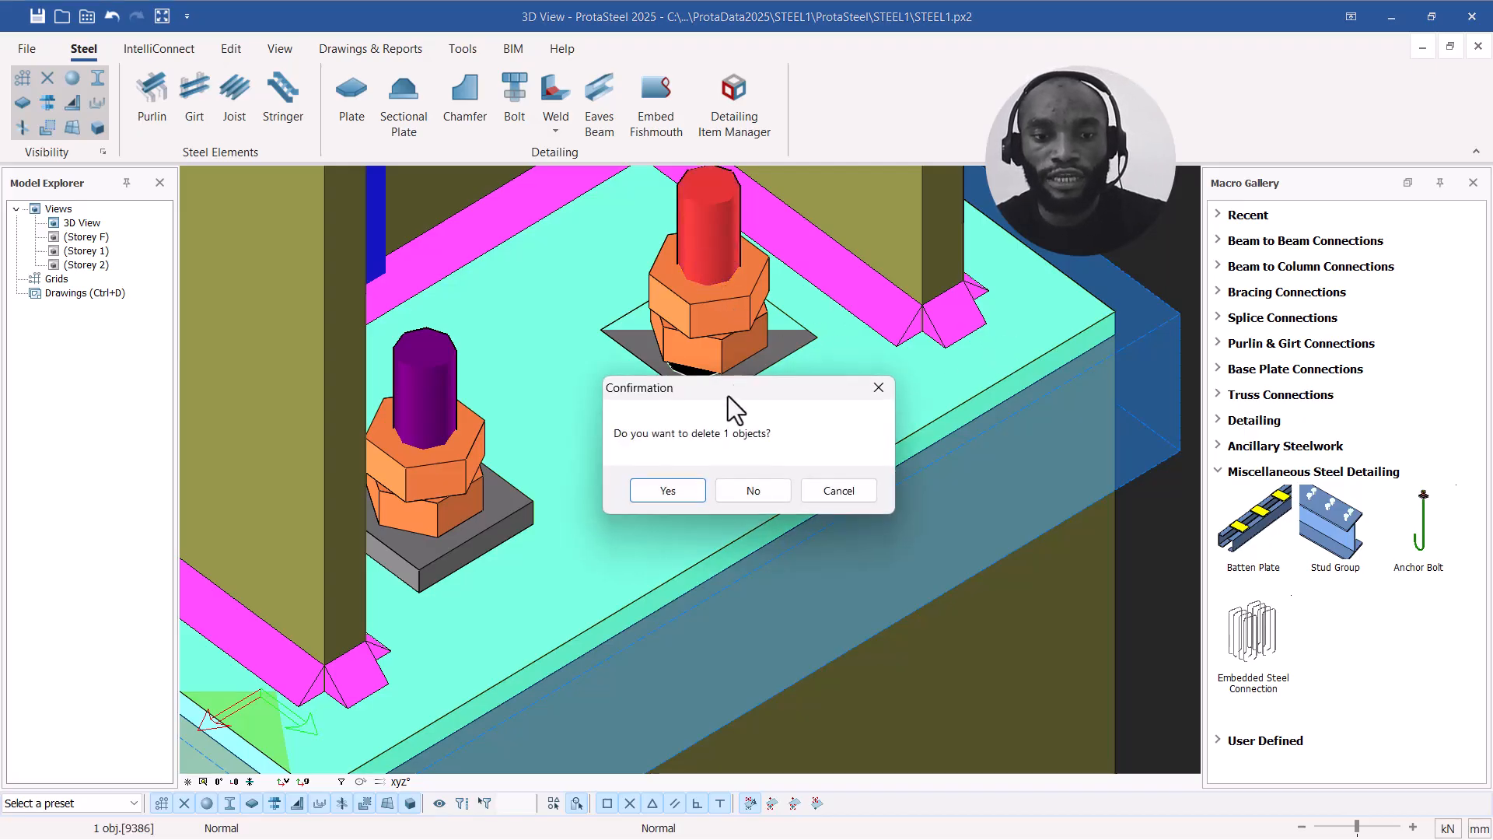
{"action": "left_click", "coordinate": [684, 487]}
Step: Place a new anchor bolt at the centre of the emptied base plate hole
{"action": "left_click", "coordinate": [1421, 520]}
{"action": "scroll", "coordinate": [691, 348], "scroll_direction": "up", "scroll_amount": 1}
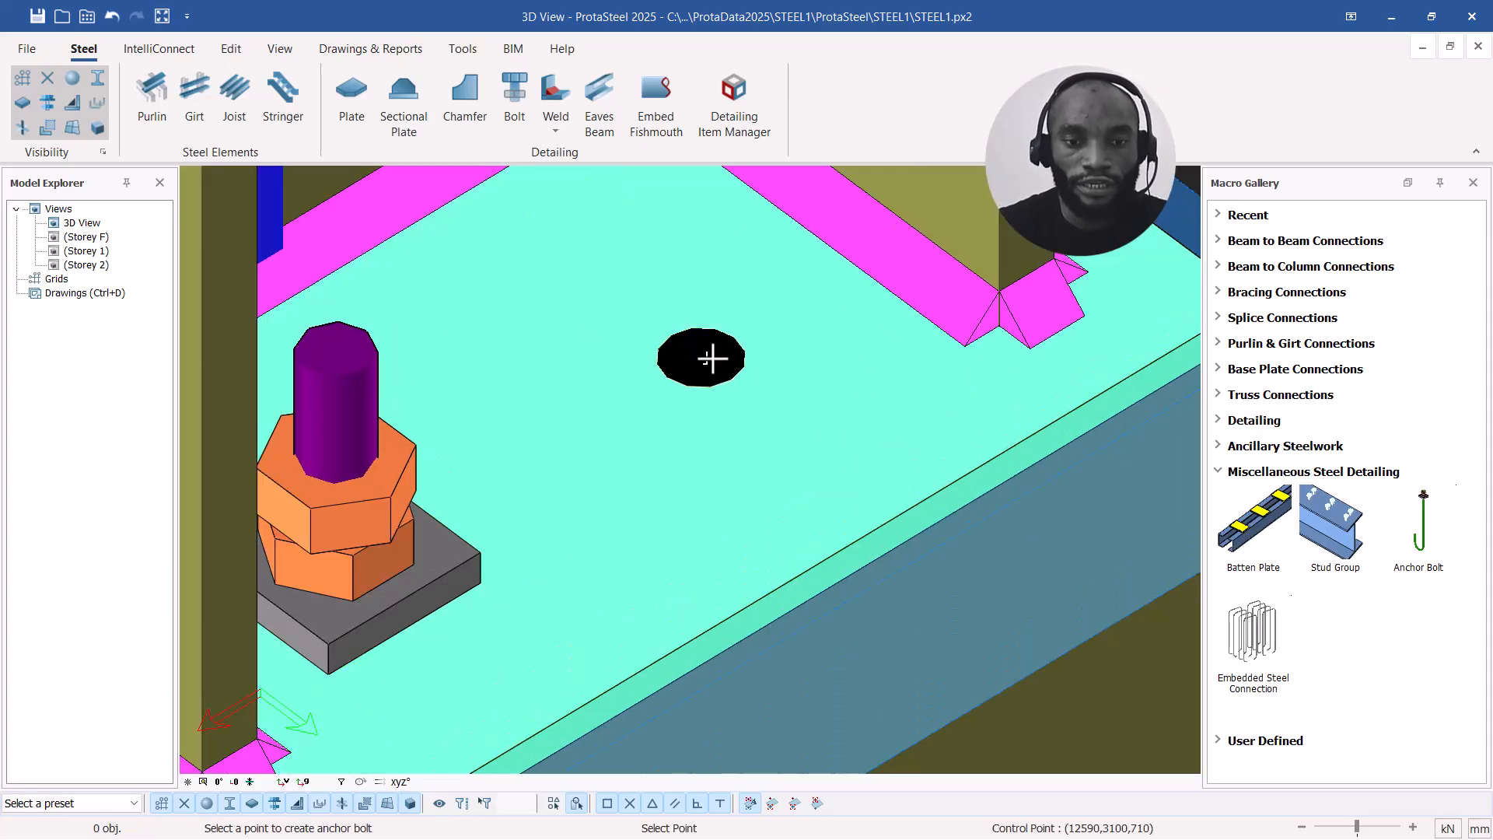
{"action": "left_click", "coordinate": [701, 361]}
{"action": "scroll", "coordinate": [735, 380], "scroll_direction": "down", "scroll_amount": 1}
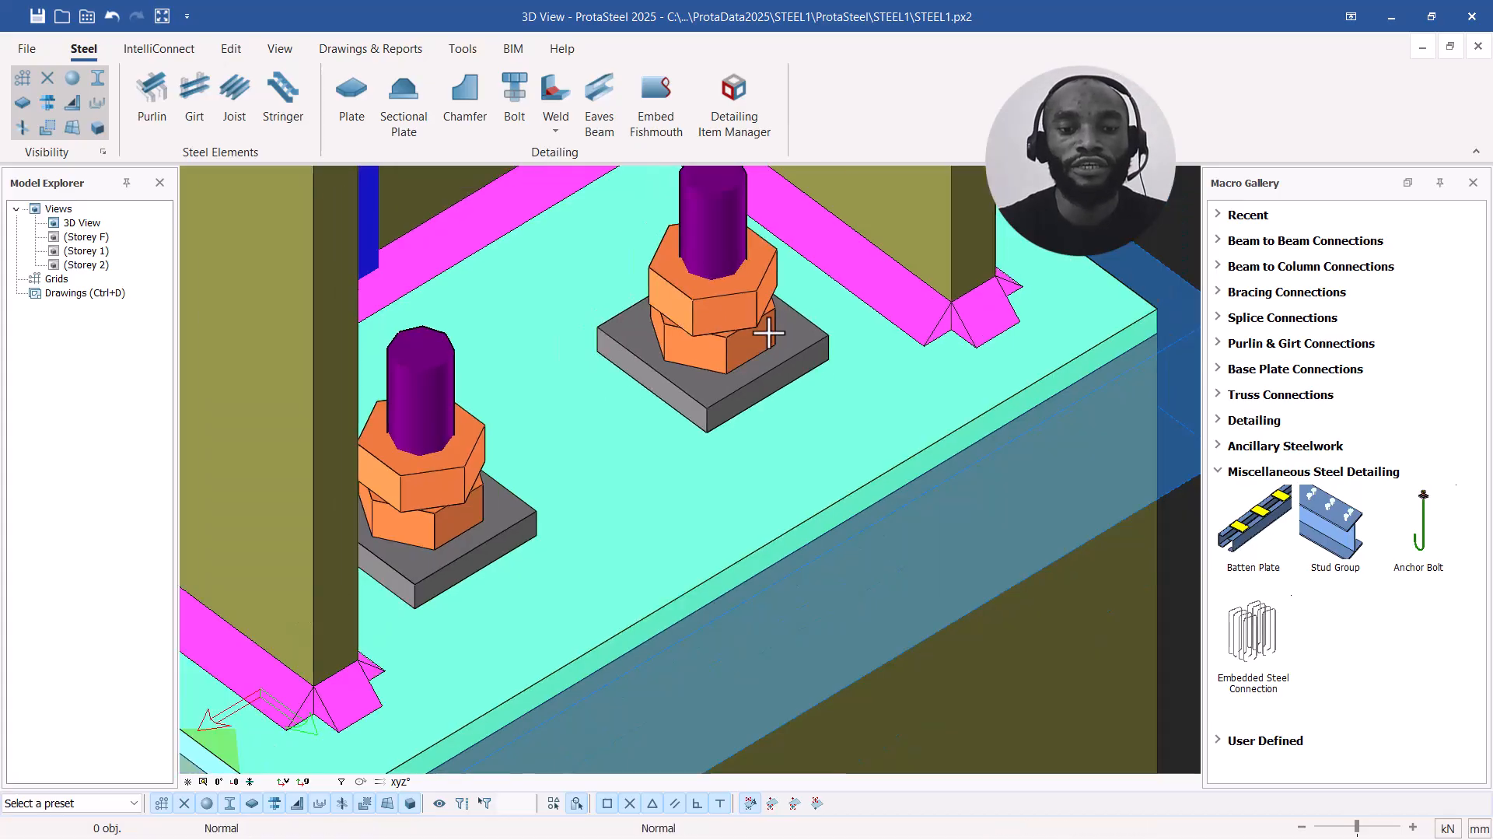
{"action": "scroll", "coordinate": [747, 337], "scroll_direction": "down", "scroll_amount": 1}
{"action": "scroll", "coordinate": [754, 336], "scroll_direction": "down", "scroll_amount": 1}
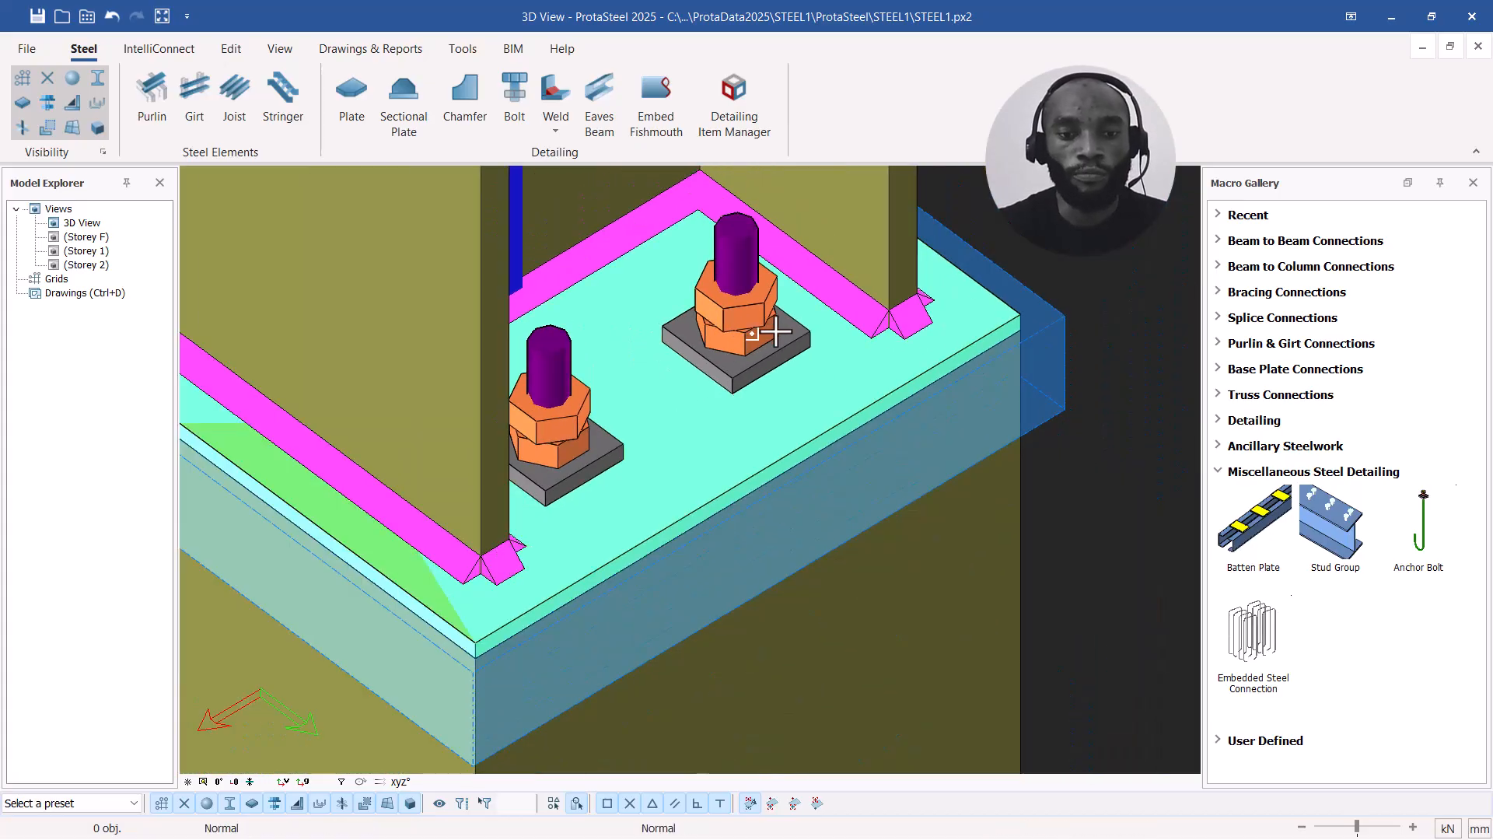
{"action": "scroll", "coordinate": [812, 337], "scroll_direction": "down", "scroll_amount": 1}
{"action": "scroll", "coordinate": [749, 352], "scroll_direction": "down", "scroll_amount": 2}
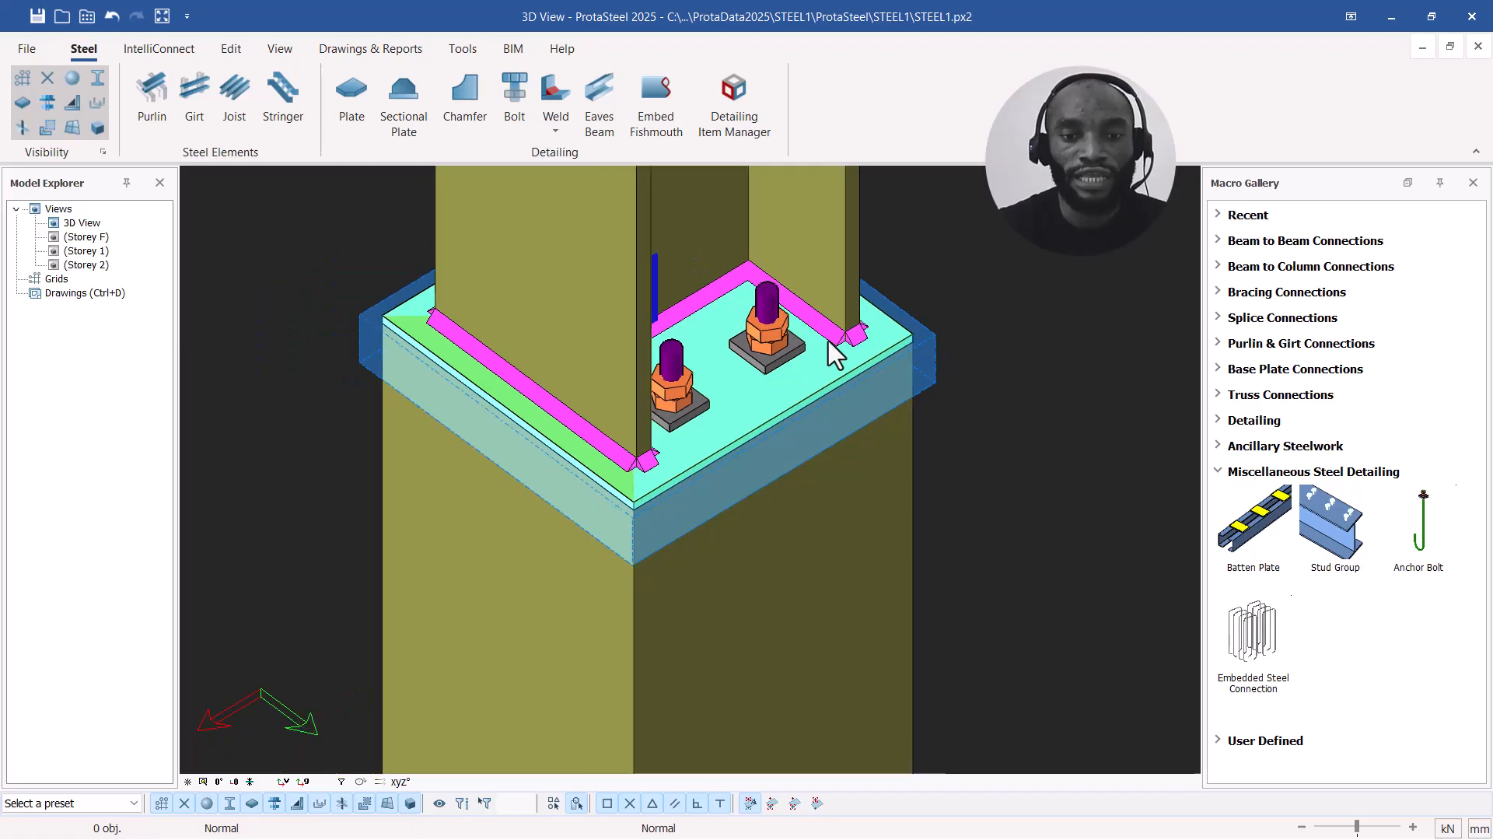
Step: Set the above-line size of the weld between the column and its base plate to 8.5 and apply it
{"action": "left_click", "coordinate": [675, 315]}
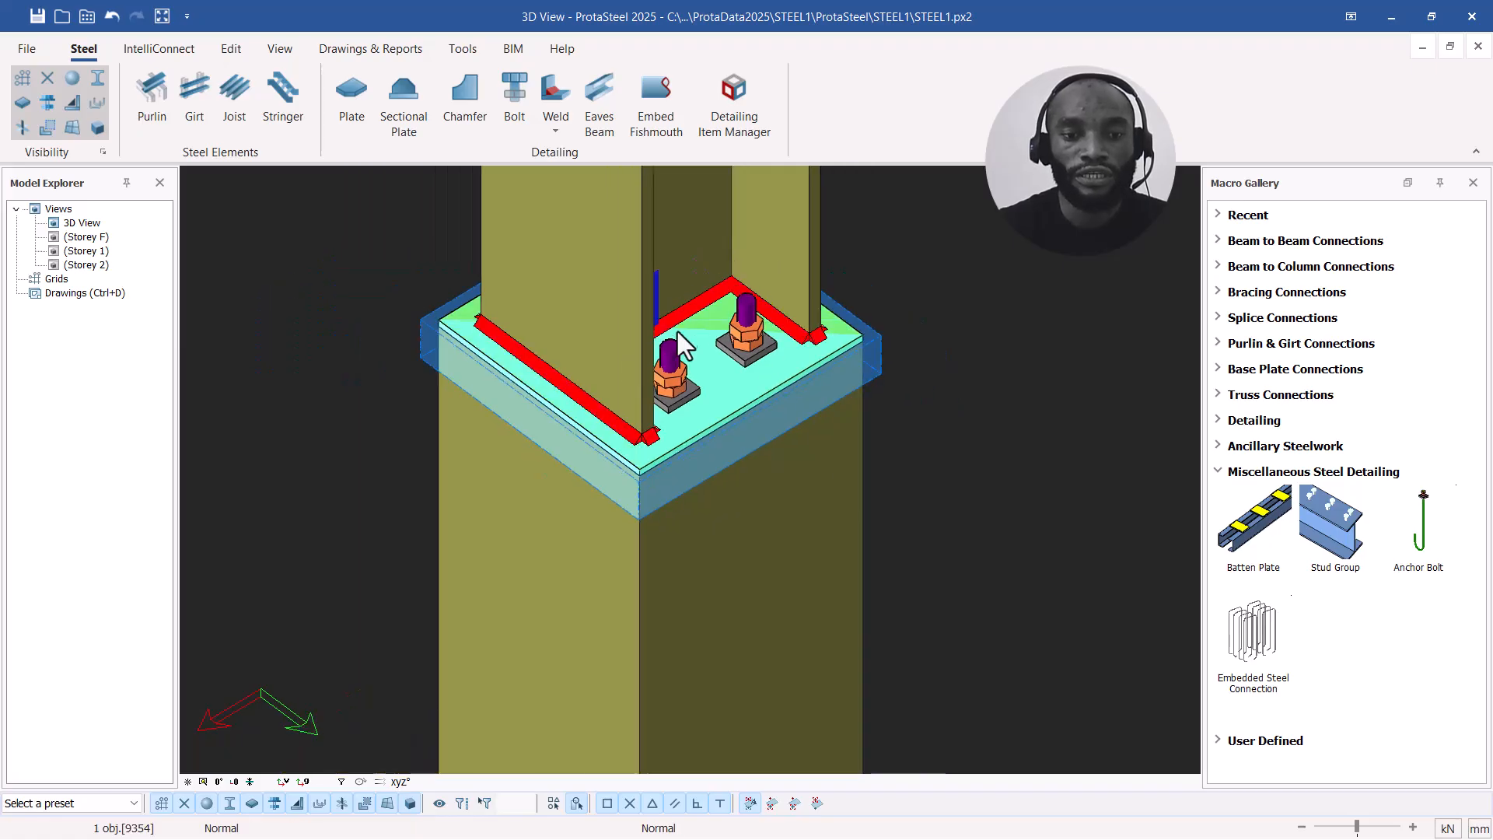
{"action": "scroll", "coordinate": [675, 322], "scroll_direction": "down", "scroll_amount": 2}
{"action": "middle_click_drag", "start_coordinate": [598, 346], "coordinate": [490, 348]}
{"action": "scroll", "coordinate": [598, 354], "scroll_direction": "up", "scroll_amount": 3}
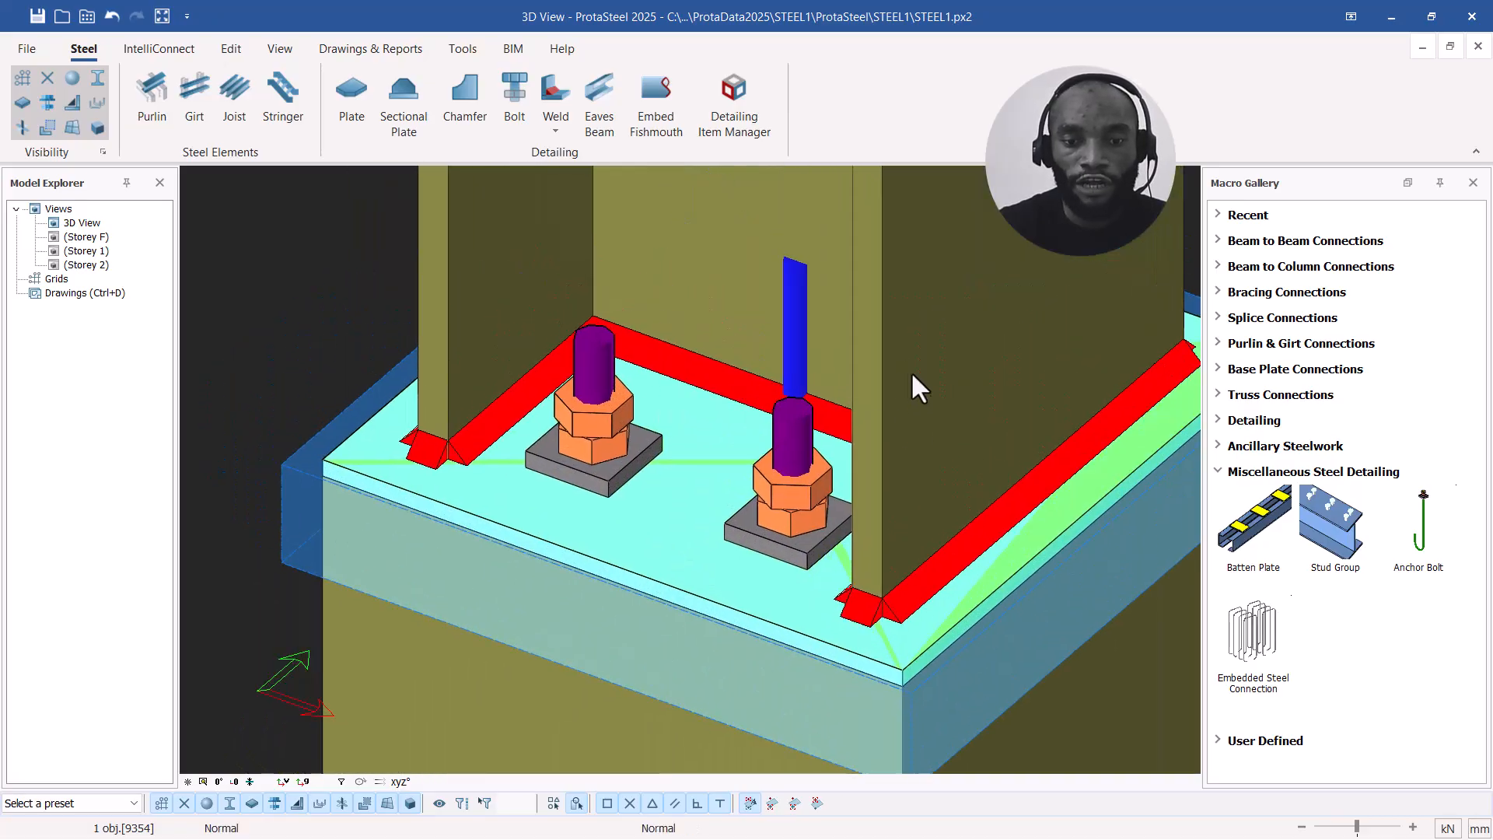
{"action": "left_click", "coordinate": [572, 552]}
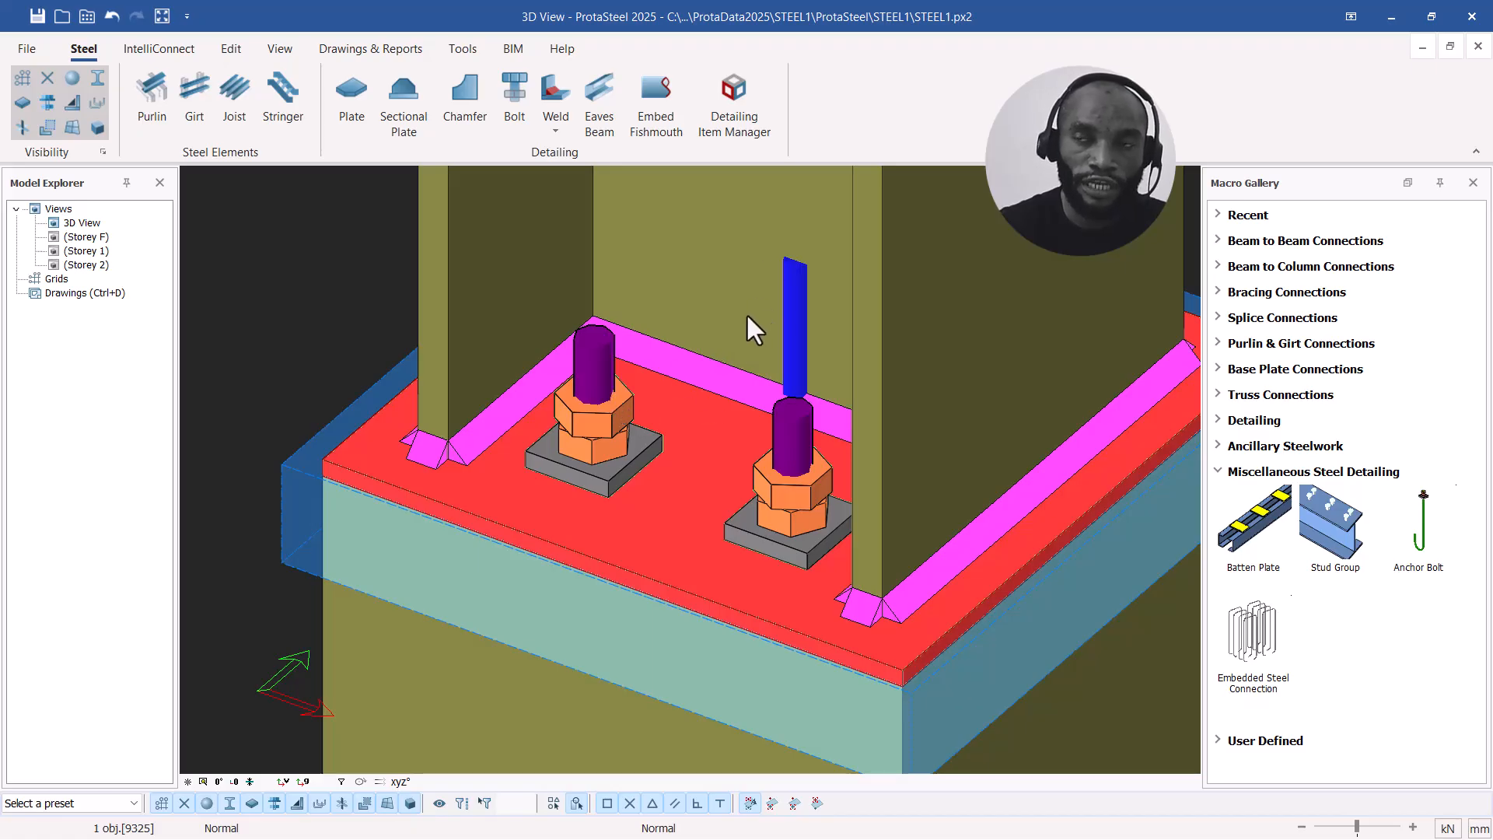
{"action": "left_click", "coordinate": [716, 378]}
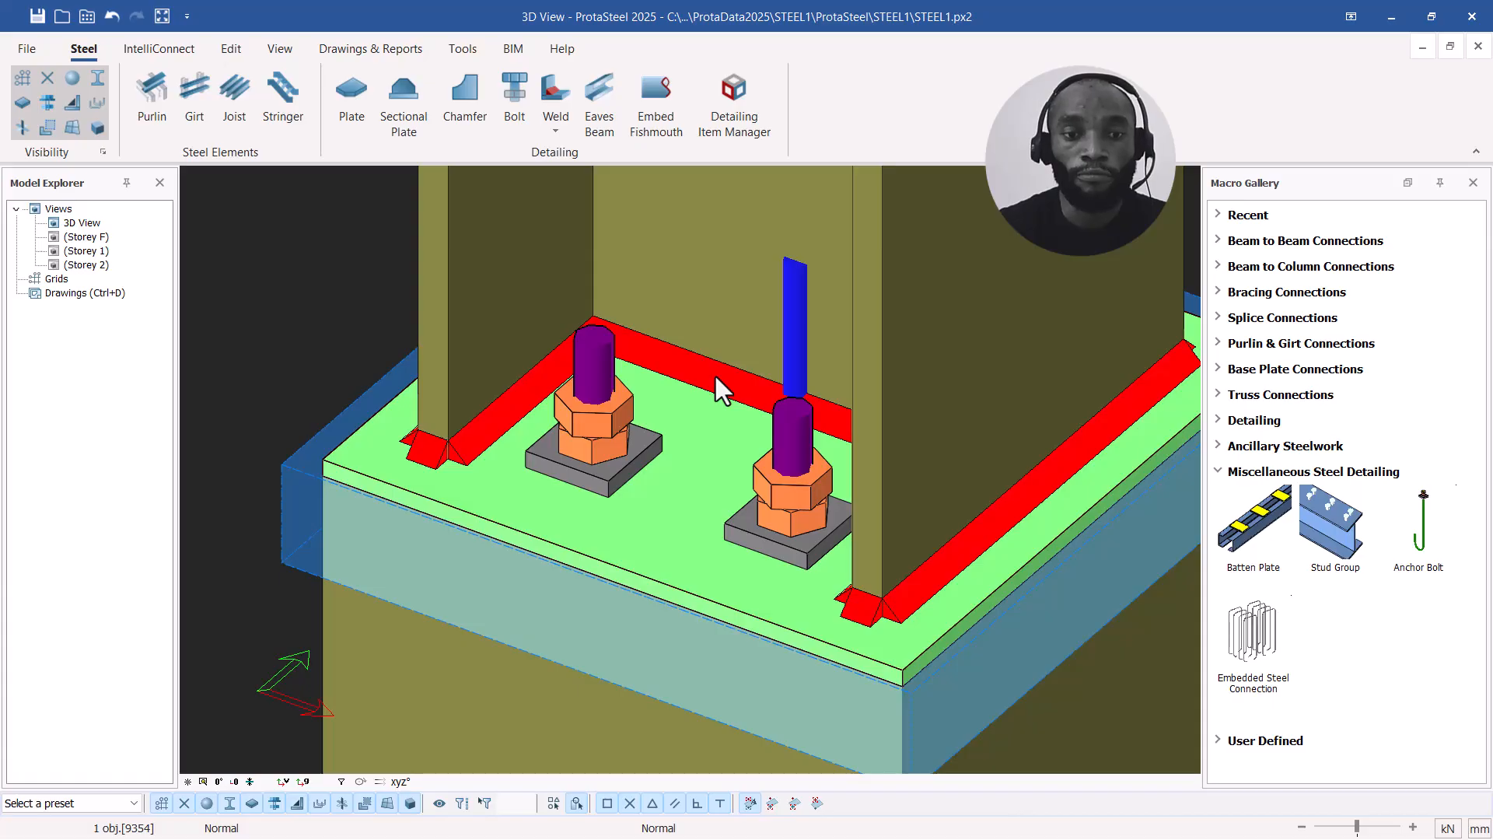
{"action": "double_click", "coordinate": [714, 374]}
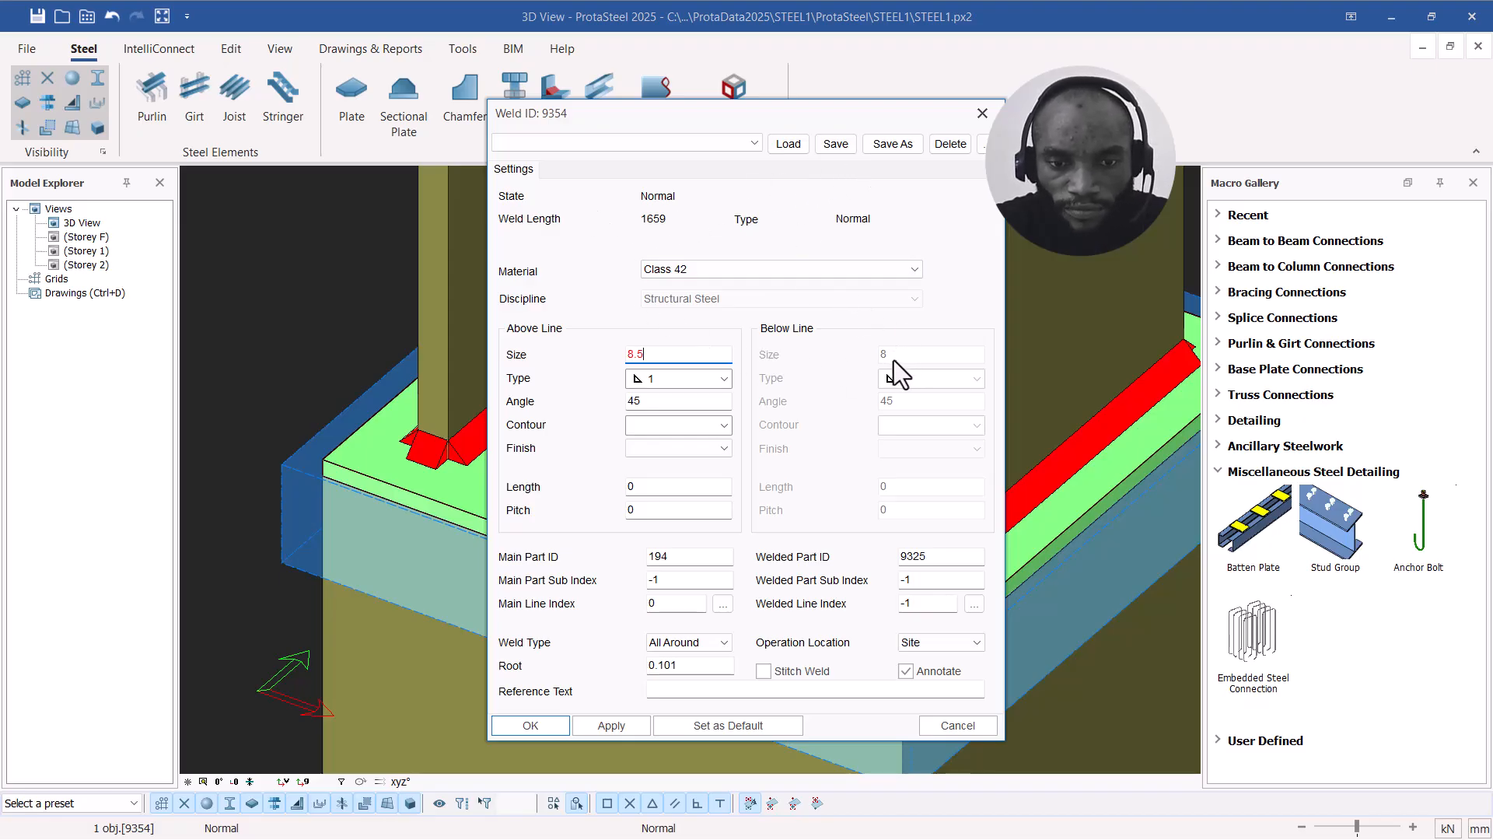
{"action": "left_click", "coordinate": [654, 403]}
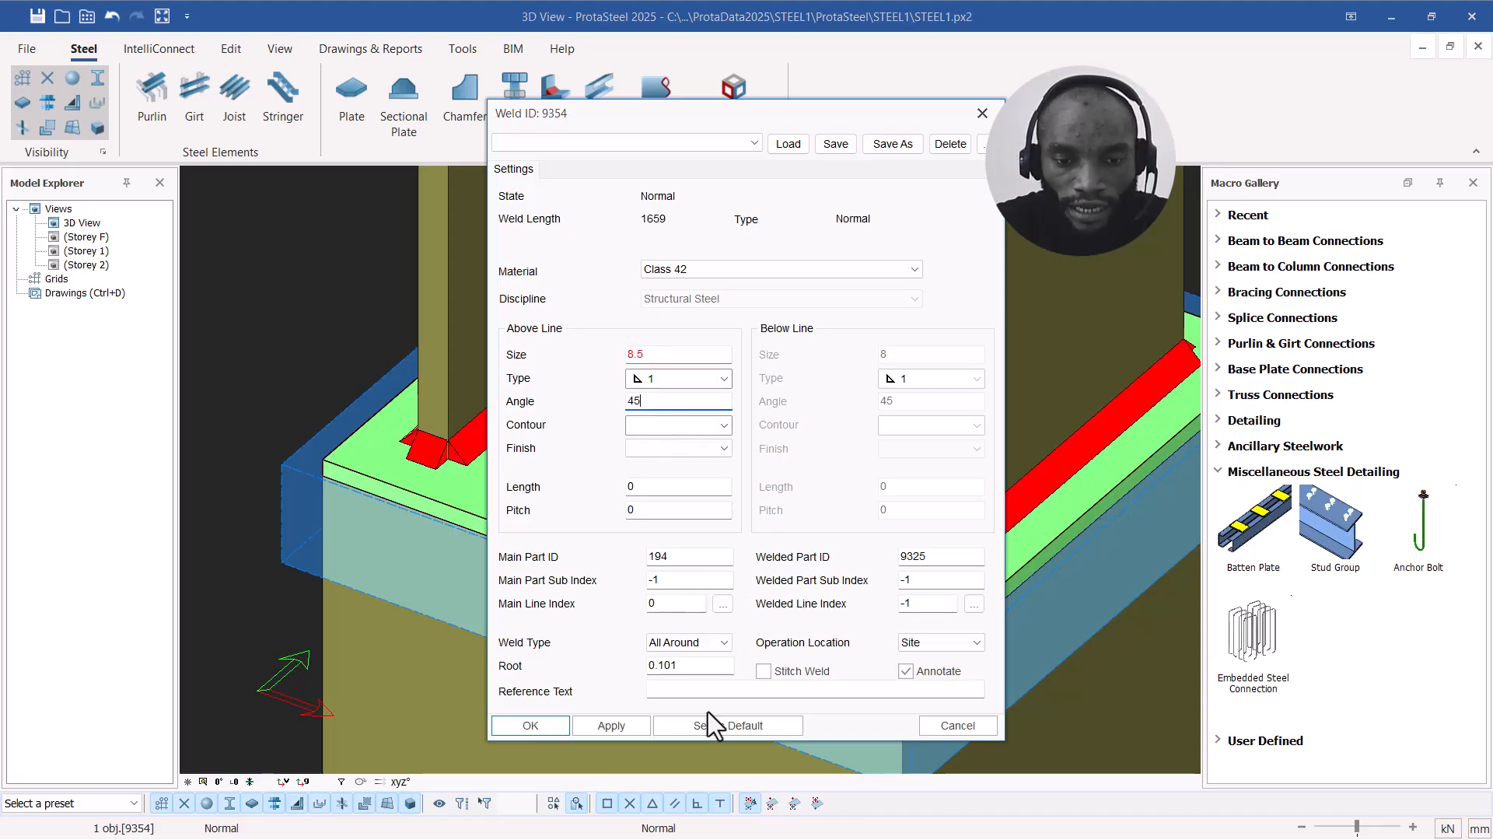
{"action": "left_click", "coordinate": [611, 726]}
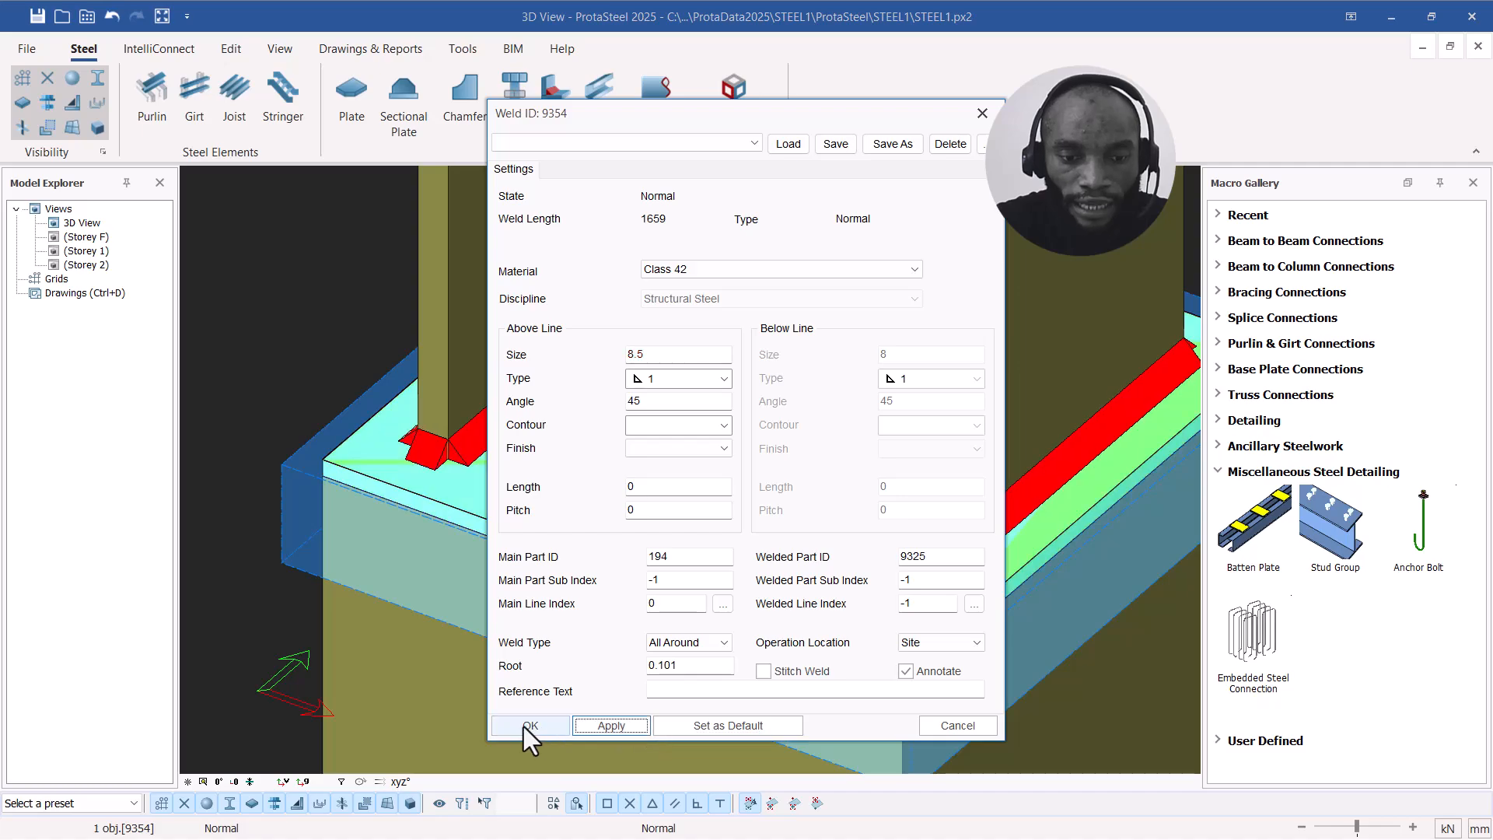
{"action": "left_click", "coordinate": [529, 726]}
{"action": "scroll", "coordinate": [899, 464], "scroll_direction": "down", "scroll_amount": 2}
{"action": "left_click", "coordinate": [1079, 348]}
Step: Add a Simple Base Plate (Designed) connection to the next column that stands bare on its concrete column
{"action": "scroll", "coordinate": [950, 417], "scroll_direction": "up", "scroll_amount": 2}
{"action": "scroll", "coordinate": [913, 437], "scroll_direction": "down", "scroll_amount": 4}
{"action": "scroll", "coordinate": [847, 451], "scroll_direction": "down", "scroll_amount": 2}
{"action": "scroll", "coordinate": [856, 474], "scroll_direction": "up", "scroll_amount": 4}
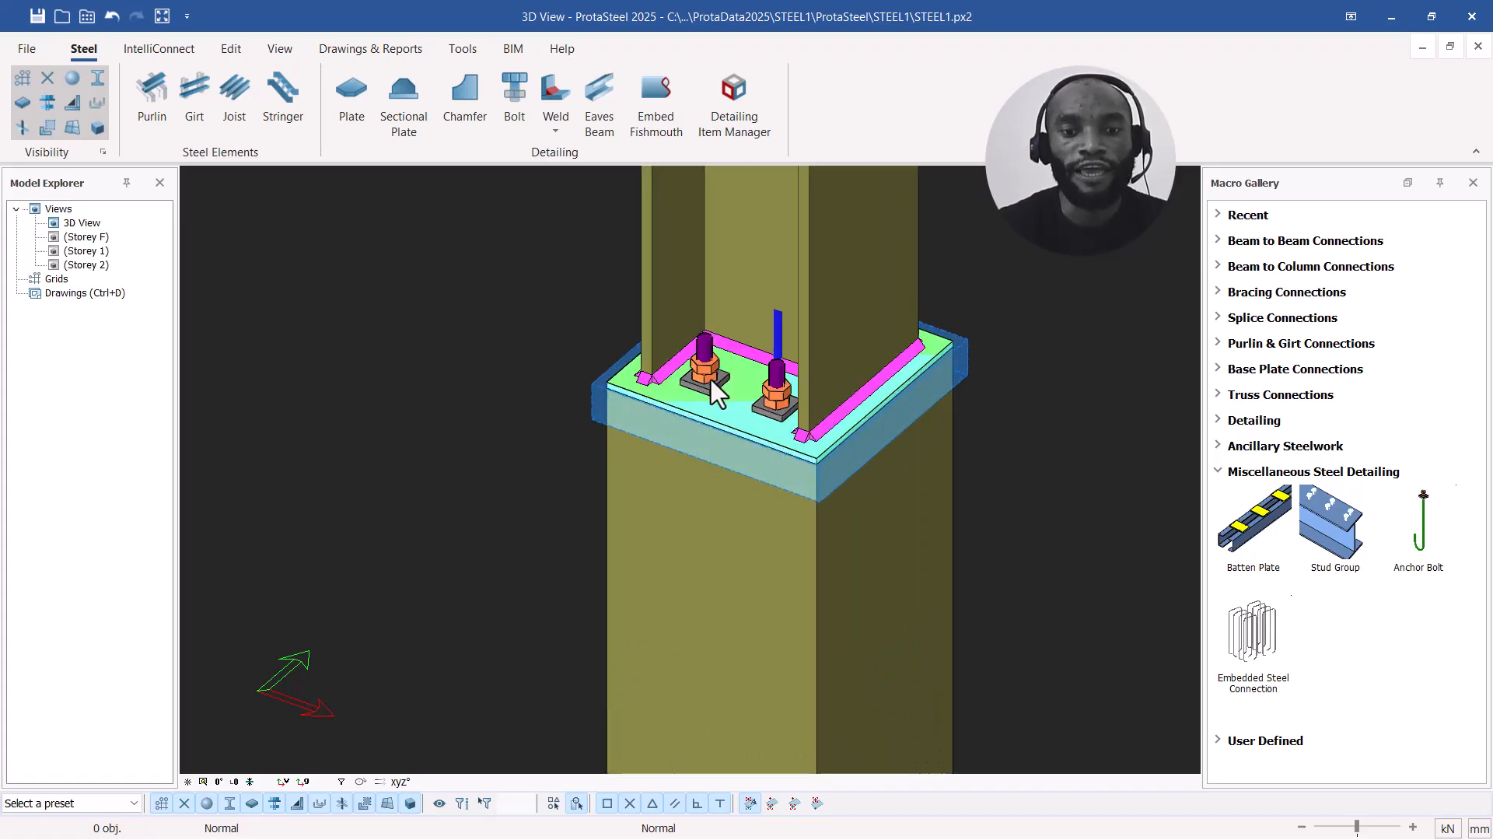
{"action": "scroll", "coordinate": [711, 379], "scroll_direction": "up", "scroll_amount": 2}
{"action": "scroll", "coordinate": [855, 412], "scroll_direction": "down", "scroll_amount": 6}
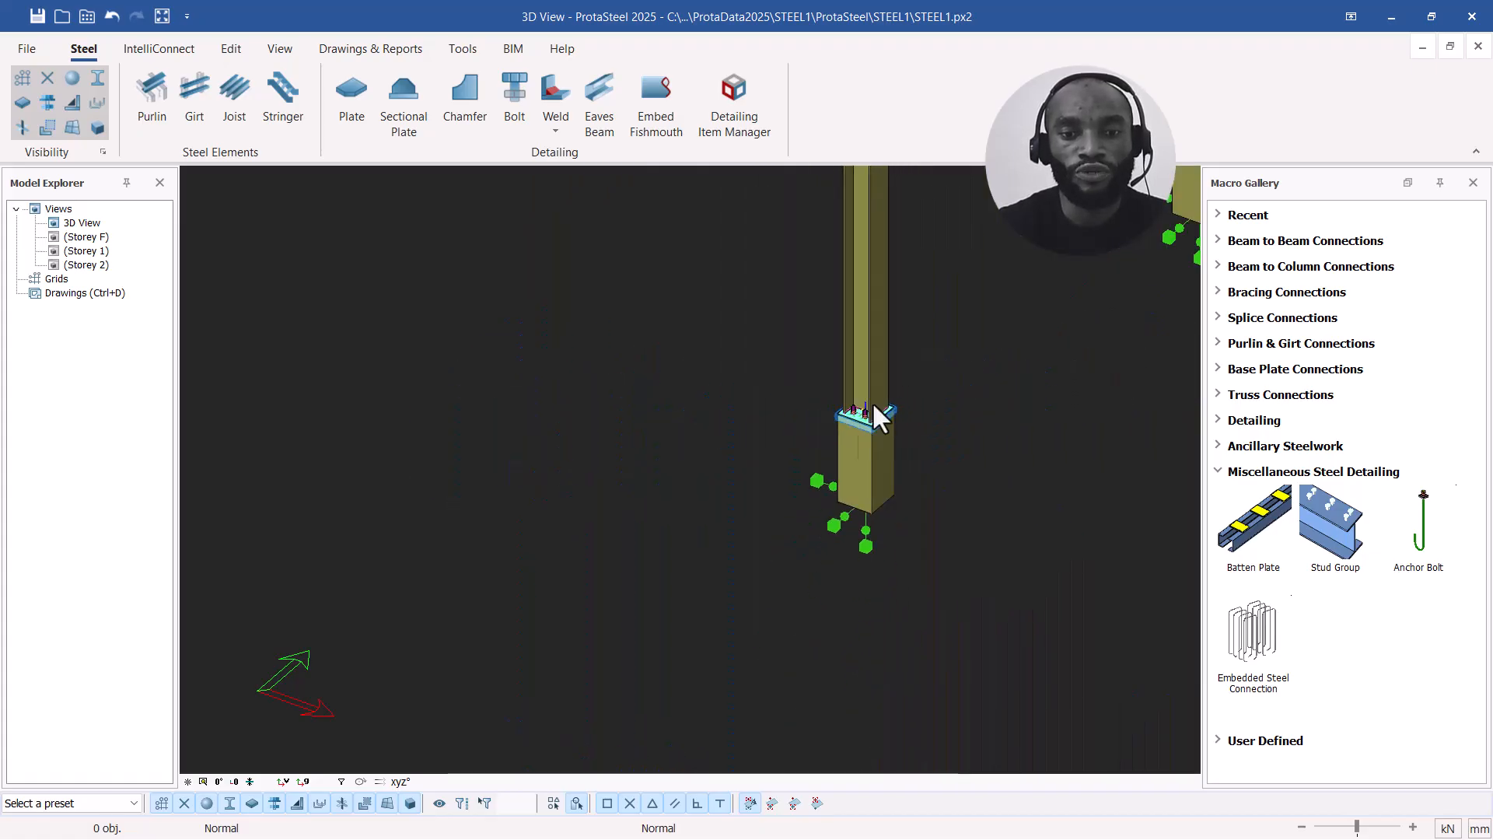
{"action": "scroll", "coordinate": [877, 412], "scroll_direction": "up", "scroll_amount": 6}
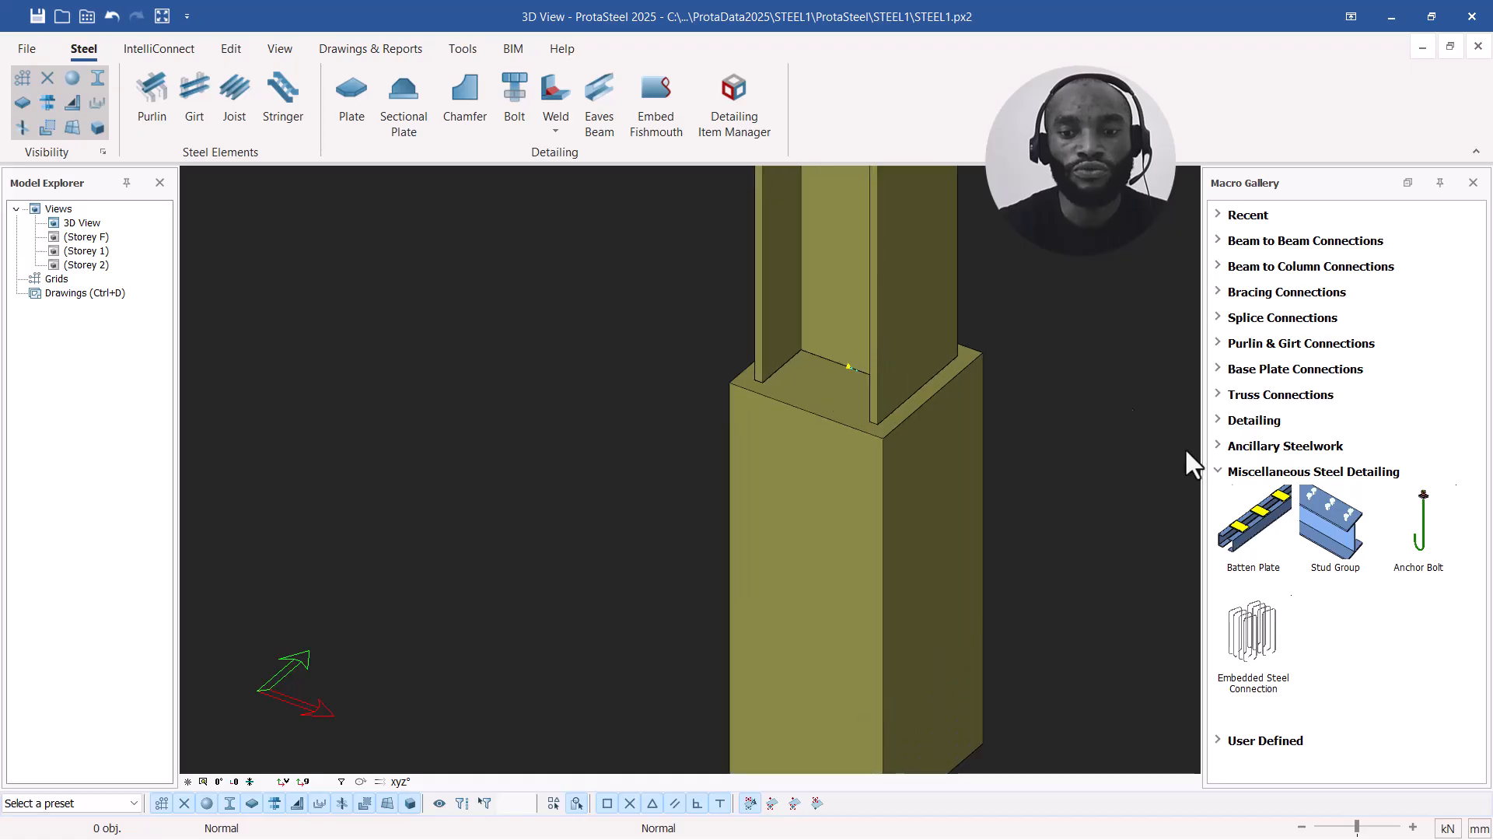
{"action": "left_click", "coordinate": [1226, 371]}
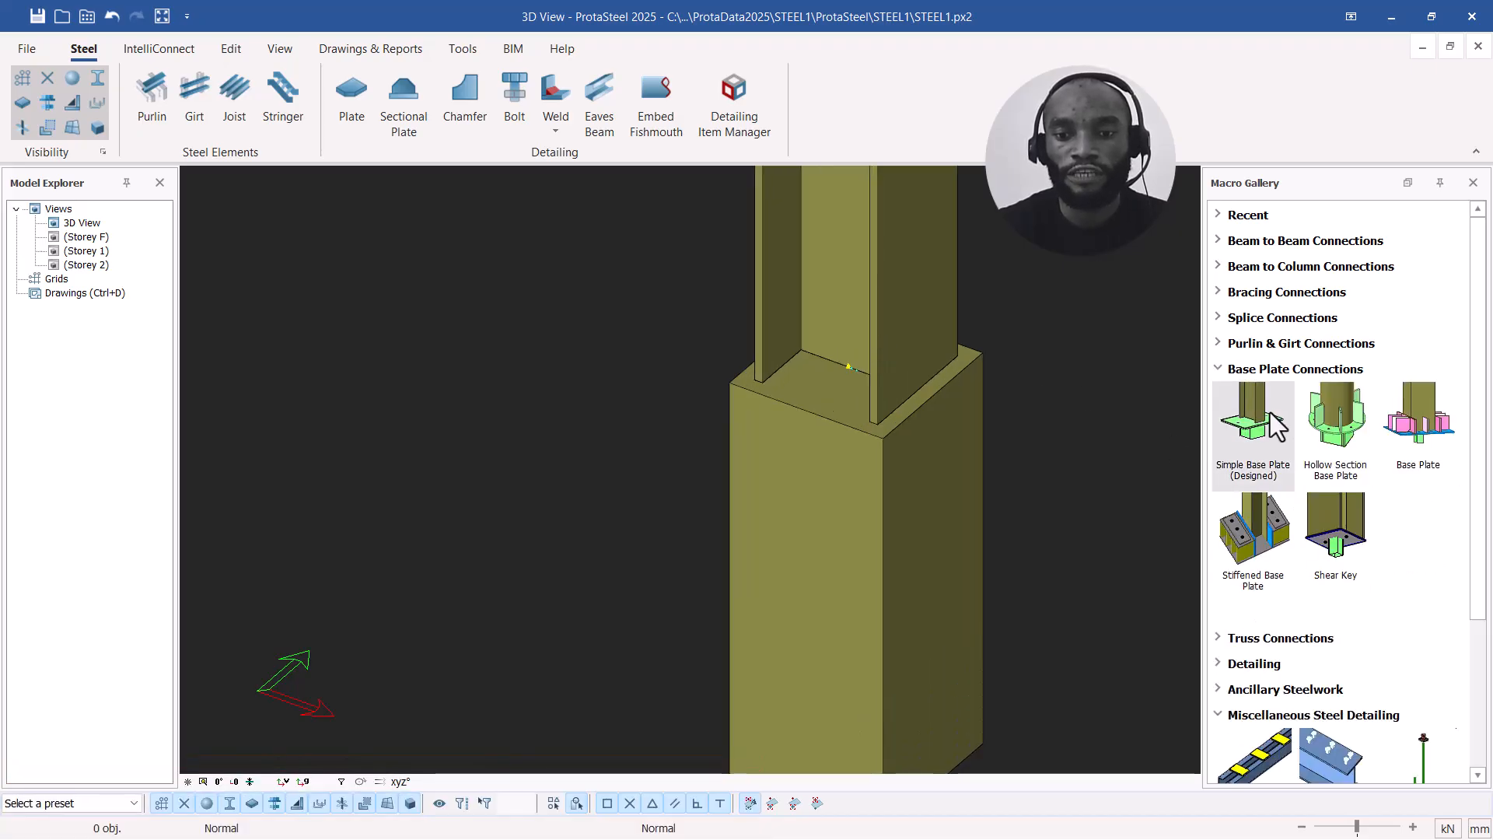
{"action": "scroll", "coordinate": [980, 377], "scroll_direction": "down", "scroll_amount": 10}
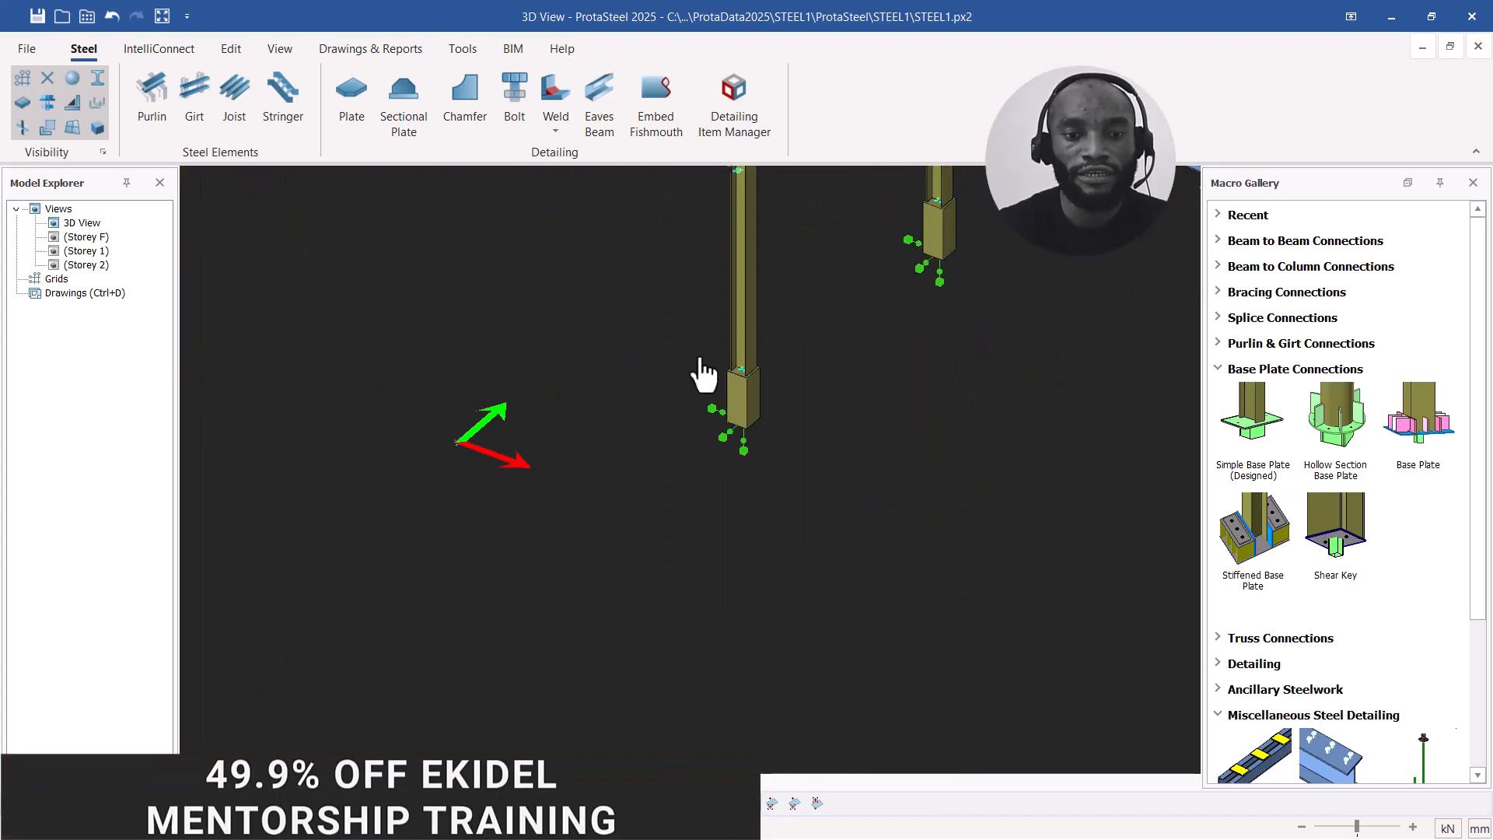
Step: Open the new base plate's bolt group and move its two bolt positions to (100,60) and (-100,60)
{"action": "scroll", "coordinate": [700, 369], "scroll_direction": "up", "scroll_amount": 8}
{"action": "left_click", "coordinate": [780, 497]}
{"action": "scroll", "coordinate": [817, 514], "scroll_direction": "up", "scroll_amount": 2}
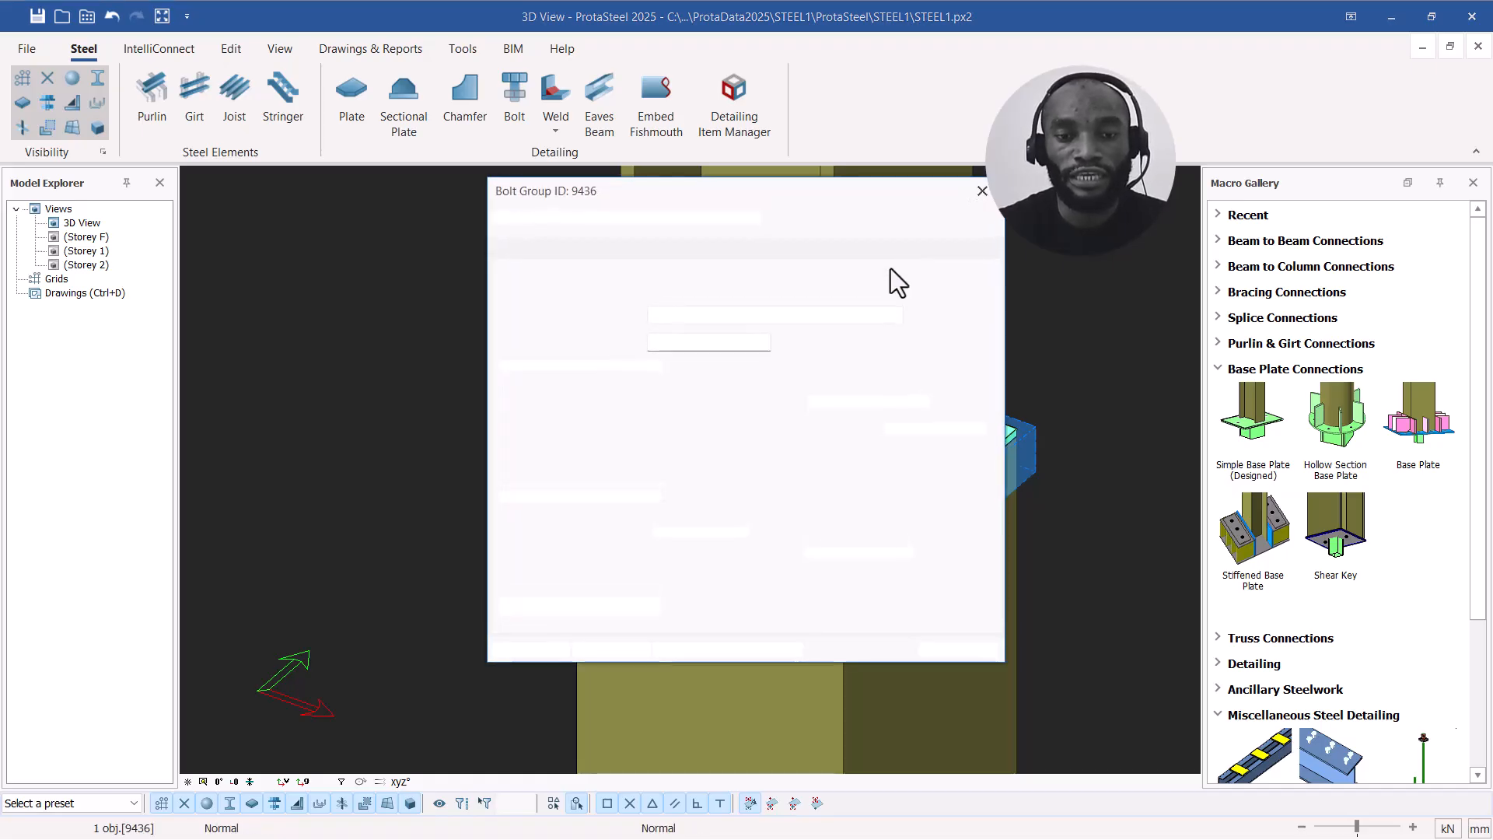
{"action": "left_click", "coordinate": [691, 249]}
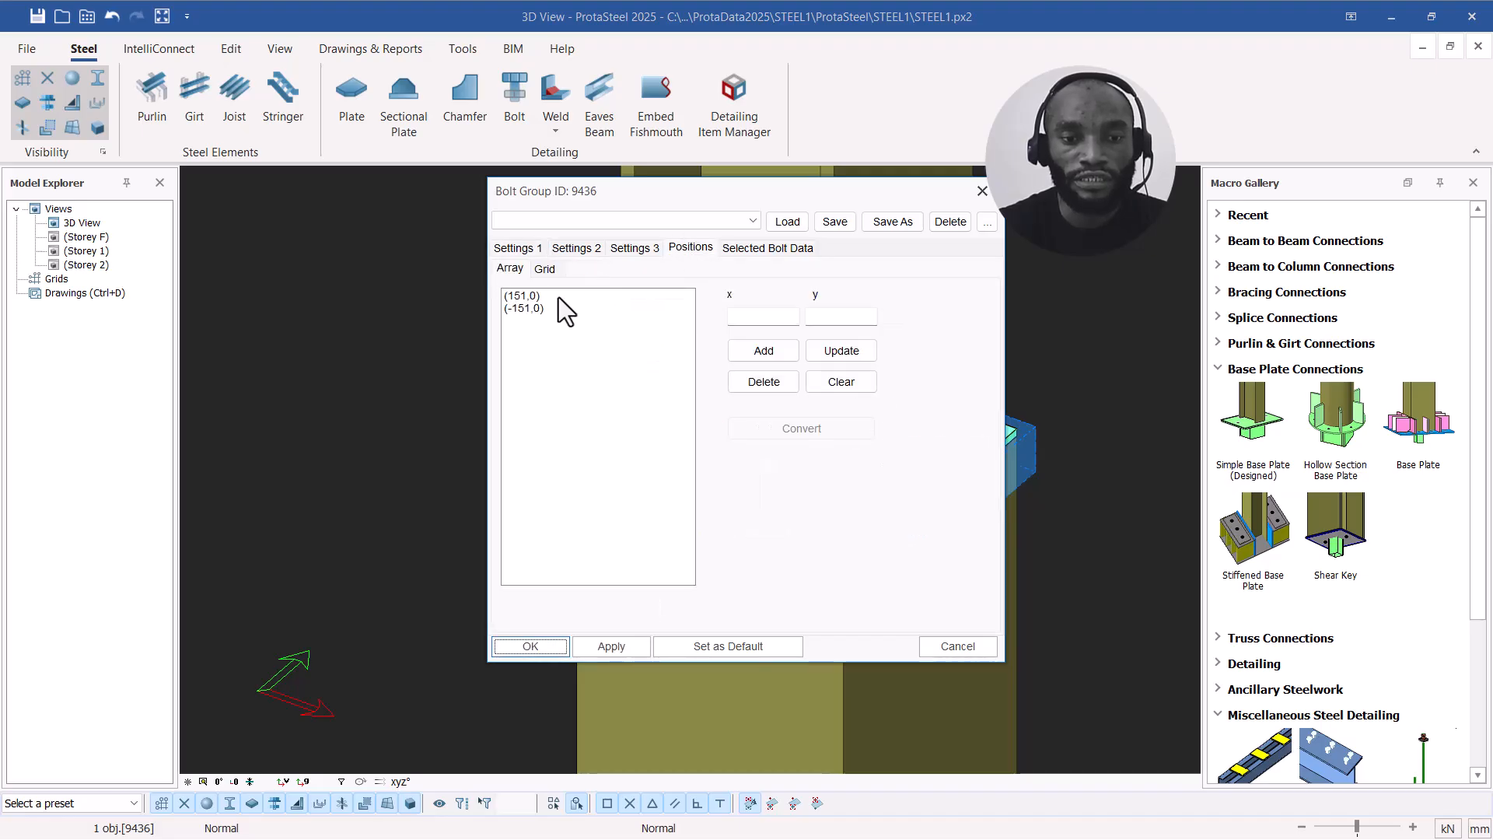
{"action": "left_click", "coordinate": [604, 297]}
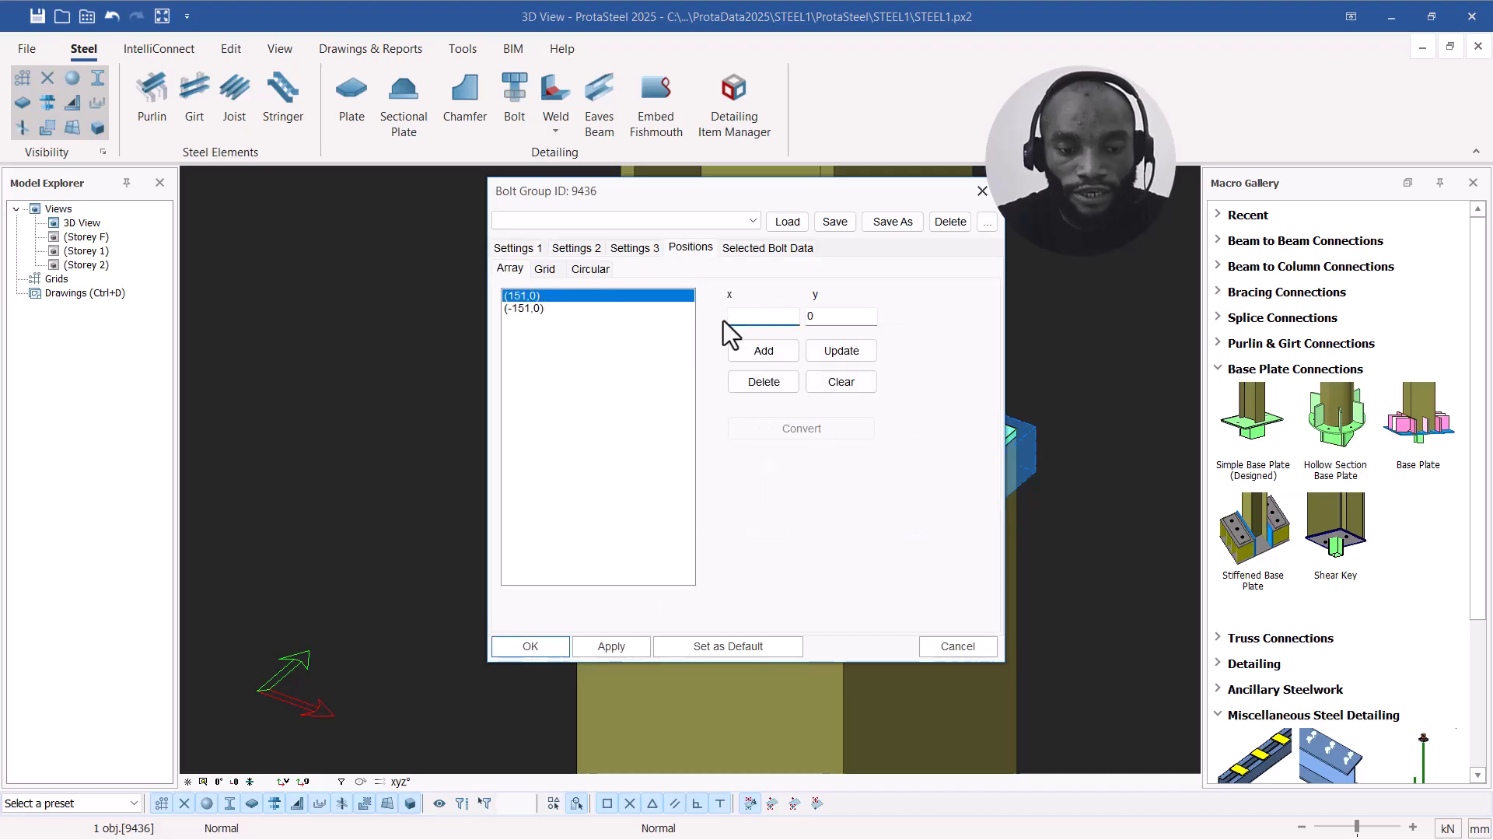
{"action": "type", "text": "100"}
{"action": "key", "text": "Tab"}
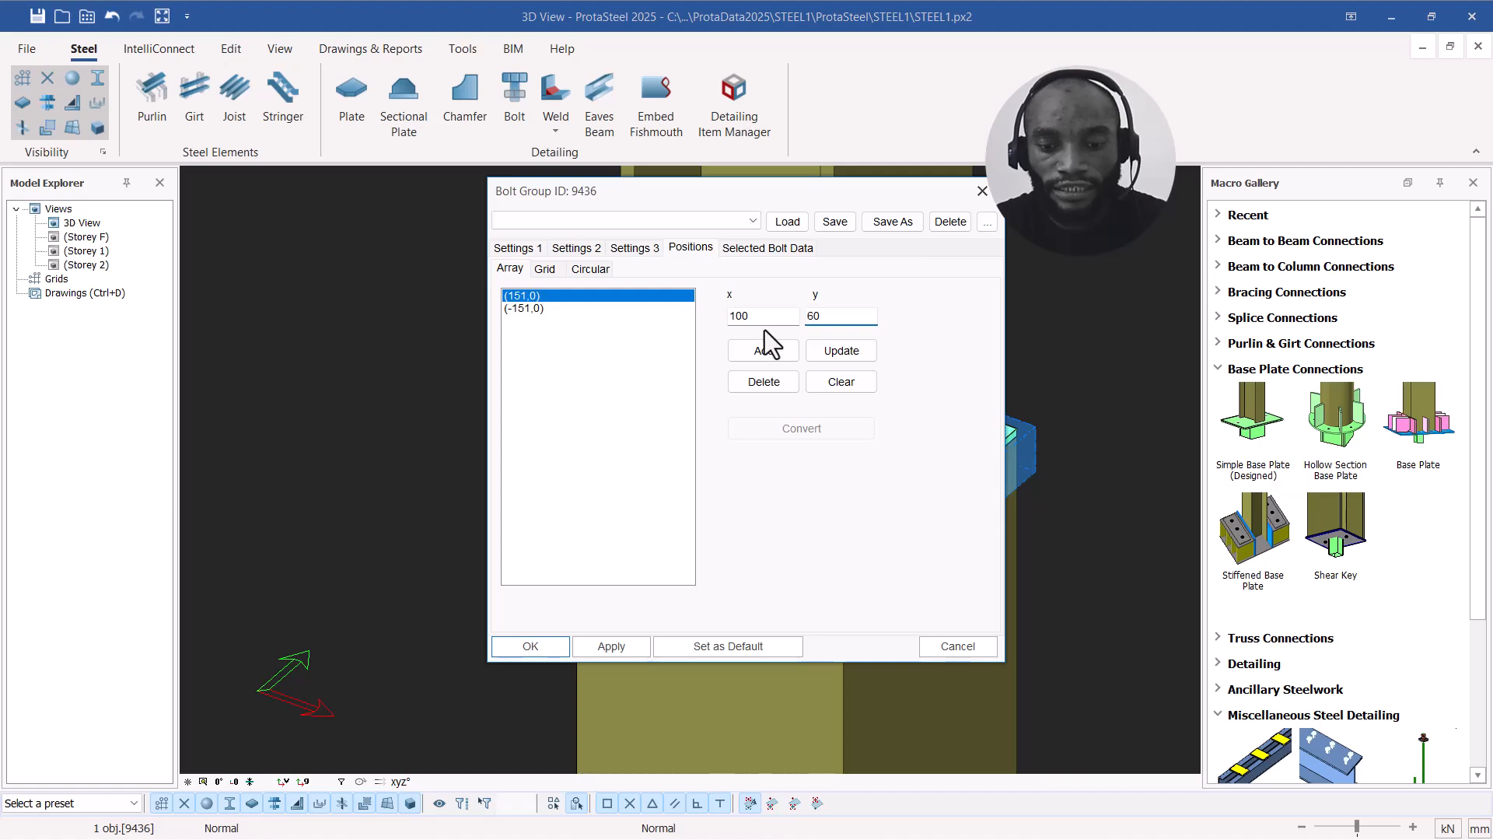
{"action": "left_click", "coordinate": [538, 309]}
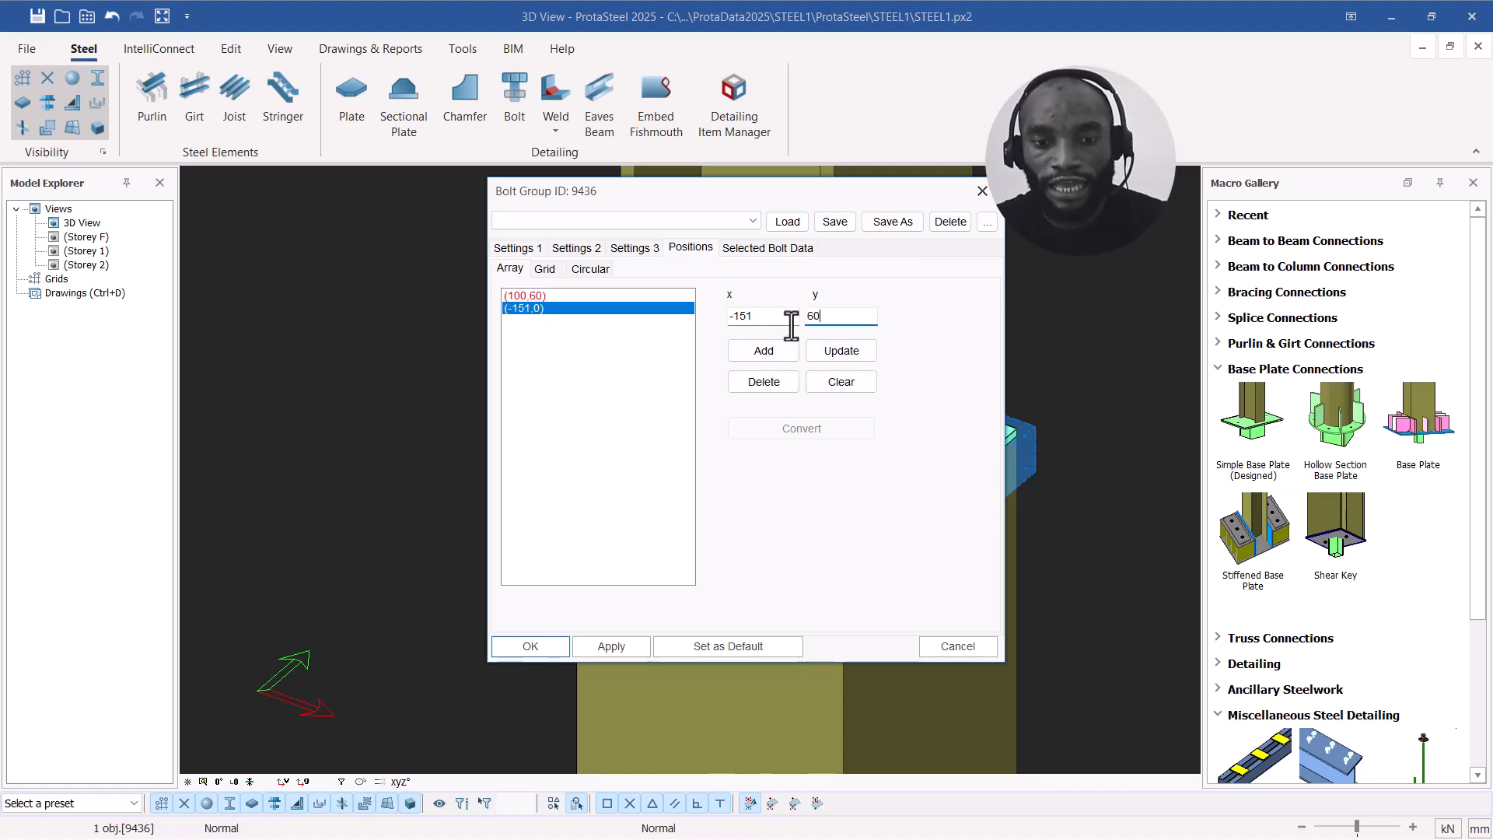
{"action": "left_click", "coordinate": [758, 318]}
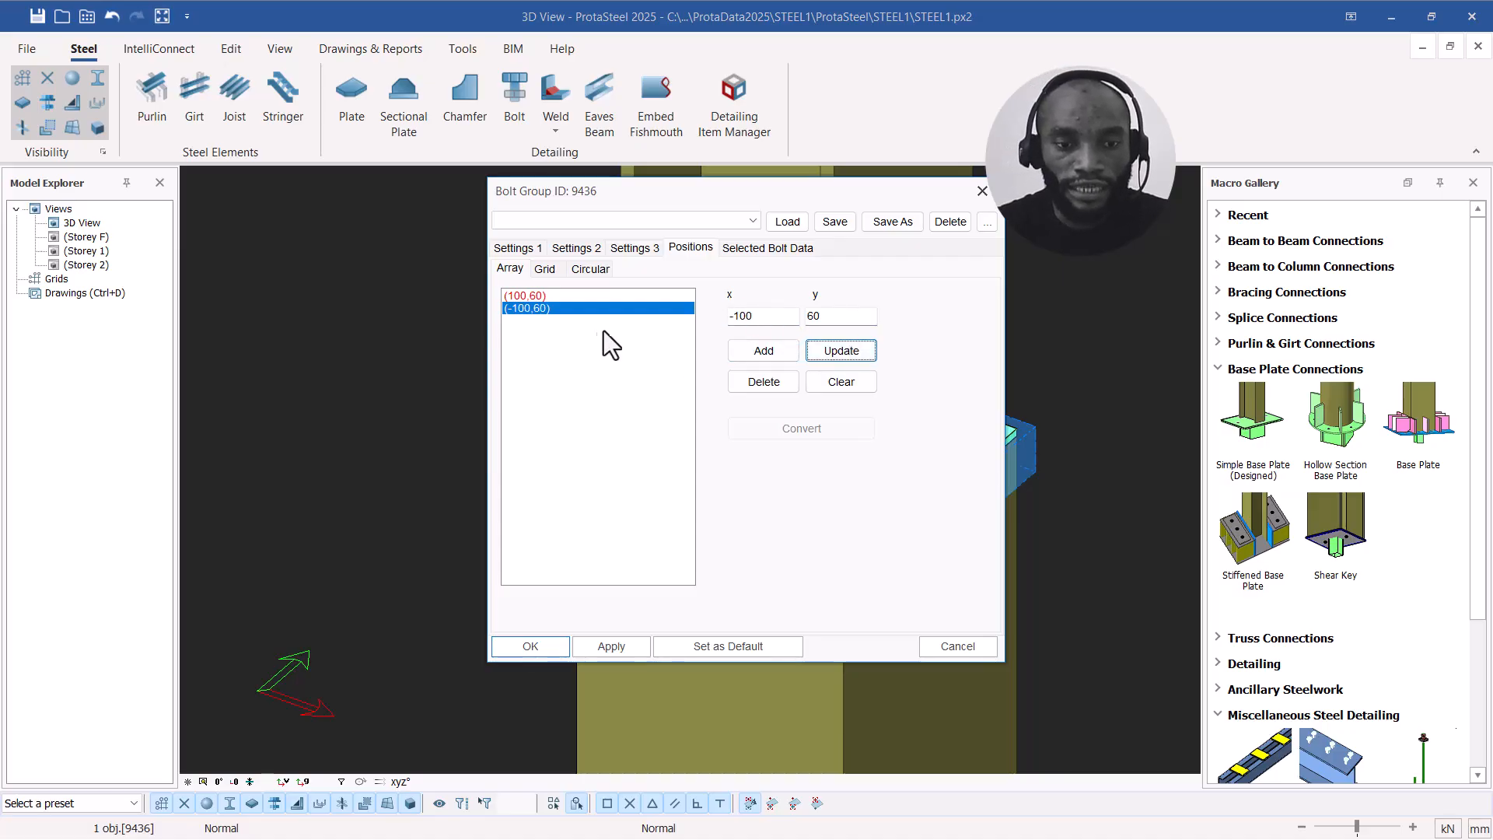
Step: Add two more bolt positions at (-100,-60) and (100,-60) to the bolt group and apply the four-bolt layout
{"action": "left_click", "coordinate": [759, 354]}
{"action": "left_click", "coordinate": [624, 321]}
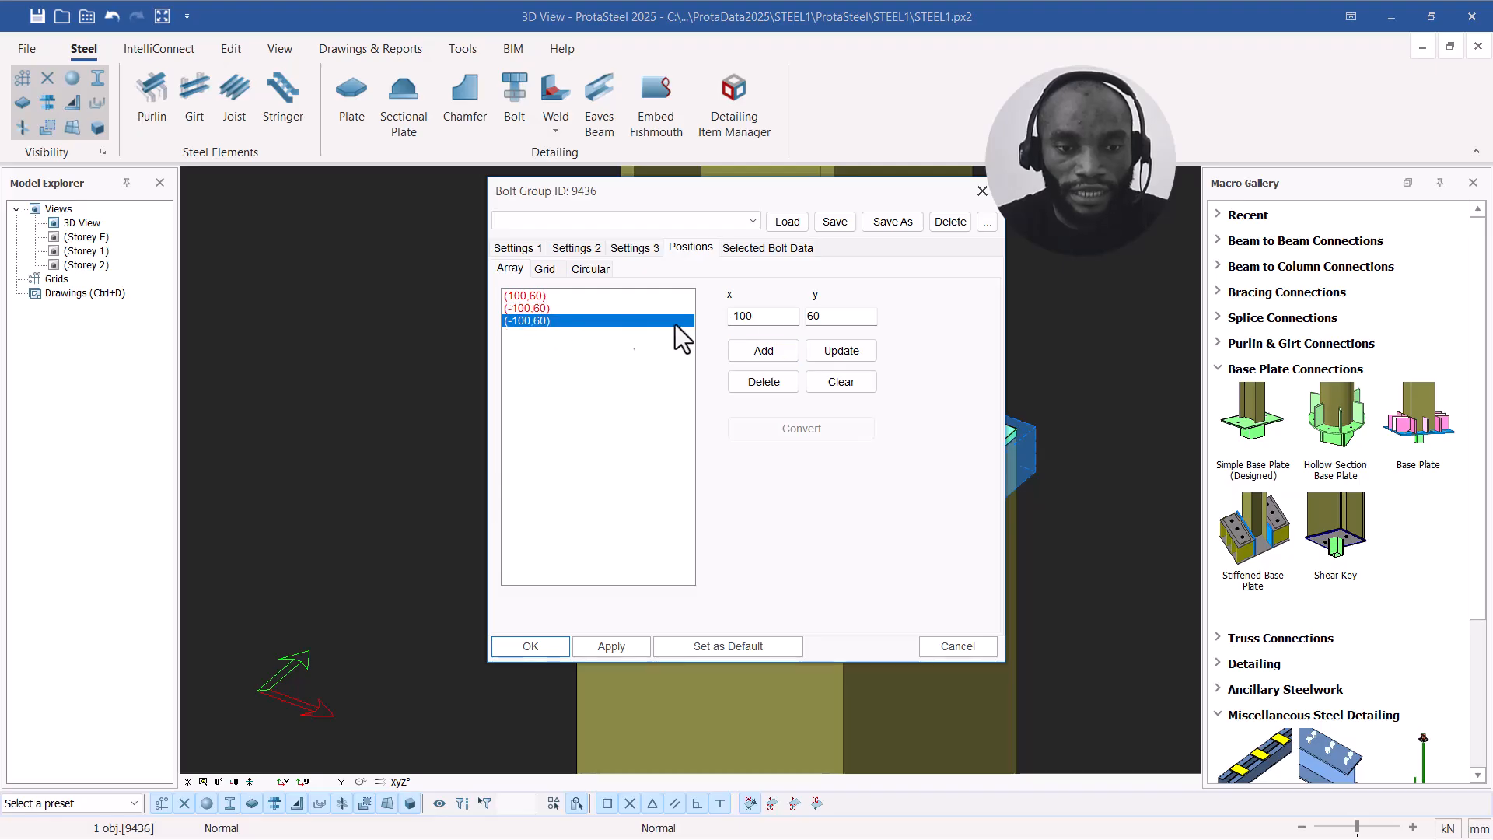
{"action": "left_click", "coordinate": [809, 317]}
{"action": "type", "text": "-"}
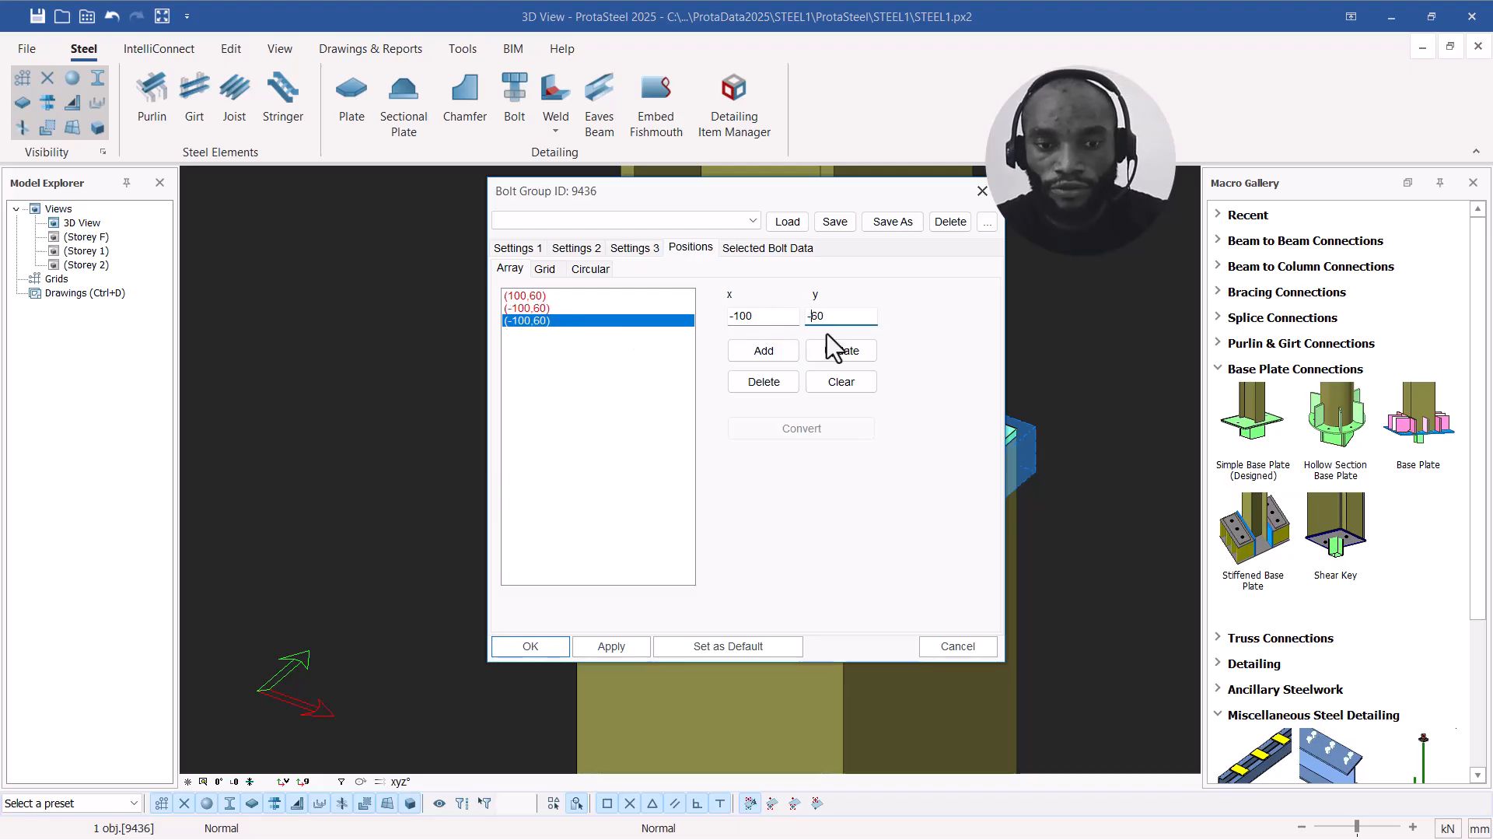
{"action": "left_click", "coordinate": [833, 352]}
{"action": "left_click", "coordinate": [762, 354]}
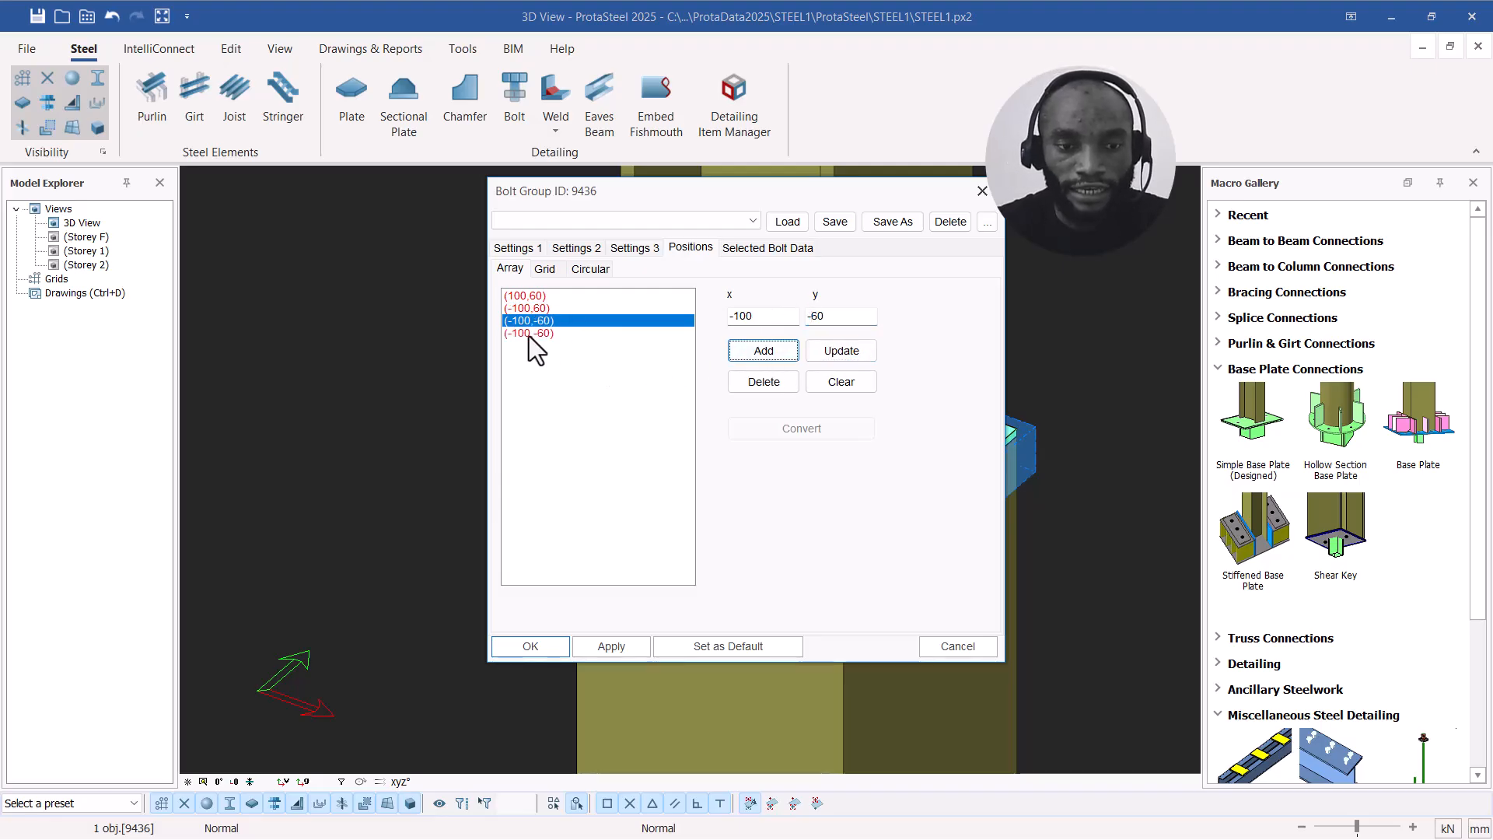
{"action": "left_click", "coordinate": [529, 333]}
{"action": "left_click", "coordinate": [733, 319]}
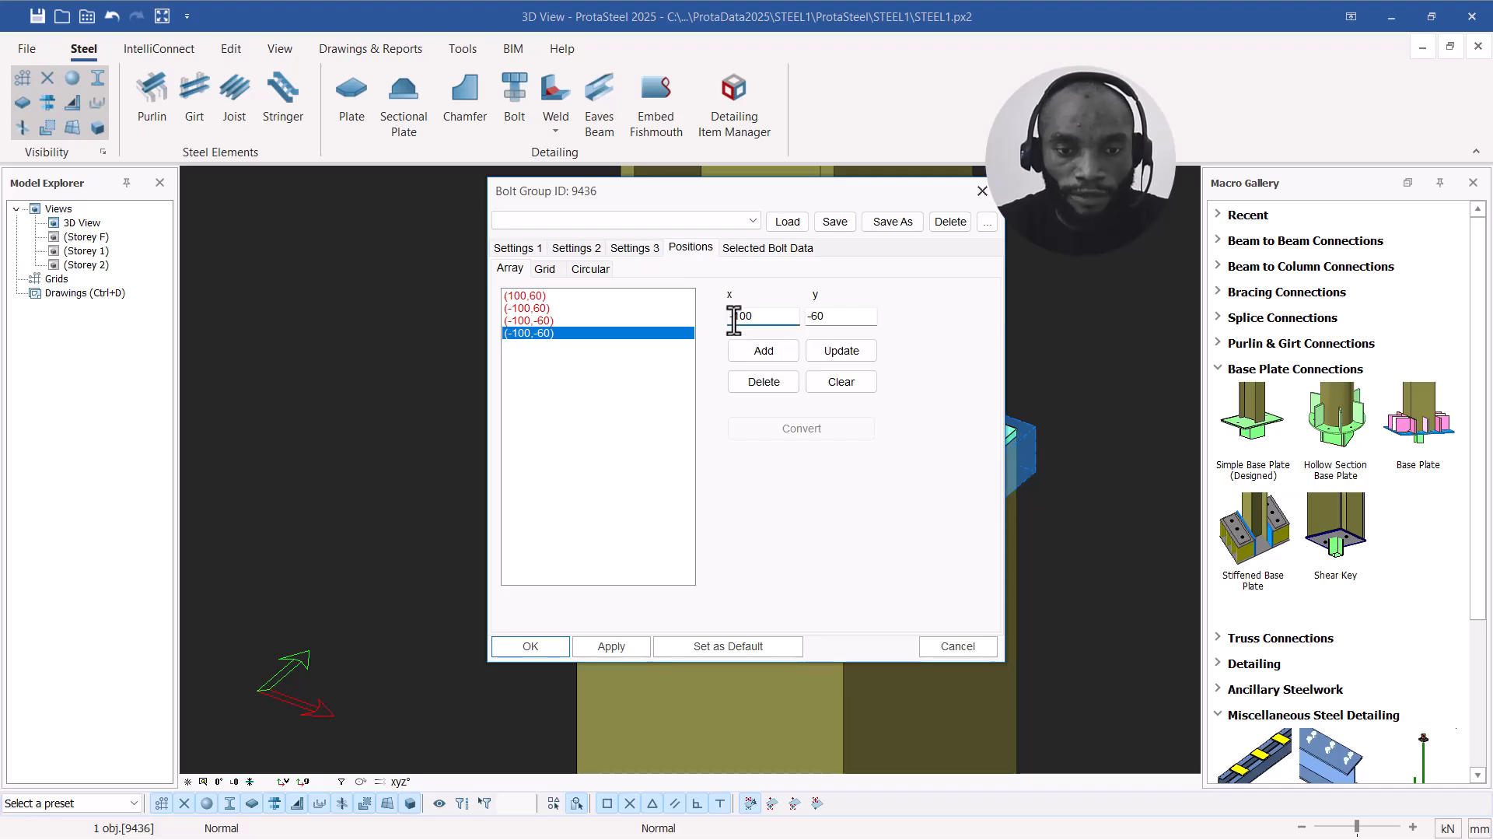
{"action": "left_click", "coordinate": [812, 352]}
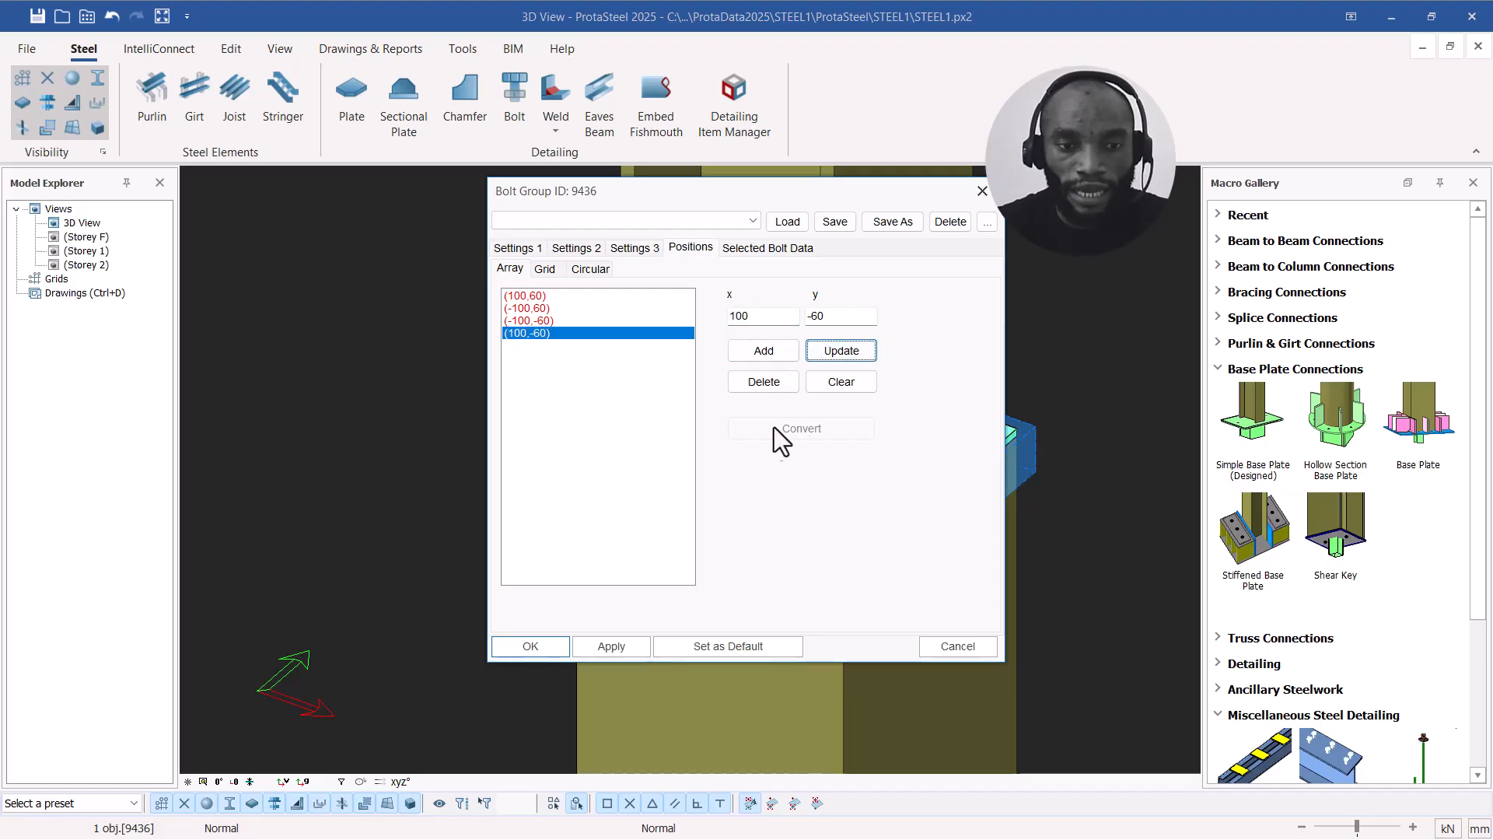
{"action": "left_click", "coordinate": [627, 651]}
{"action": "left_click", "coordinate": [532, 648]}
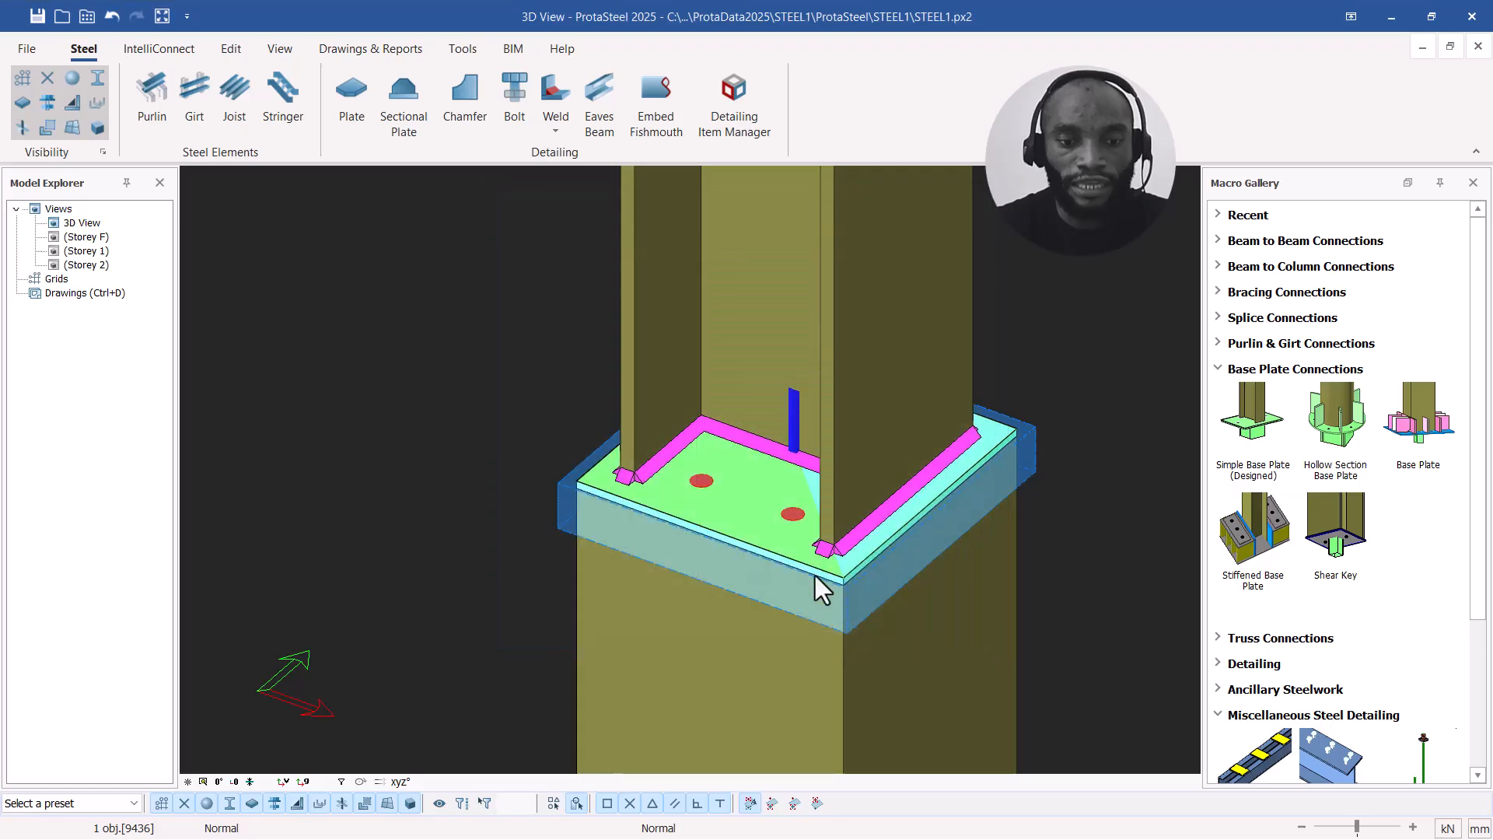
Step: Place anchor bolts in the two base plate holes on the visible side of this column's web
{"action": "left_click", "coordinate": [1409, 760]}
{"action": "scroll", "coordinate": [697, 472], "scroll_direction": "up", "scroll_amount": 3}
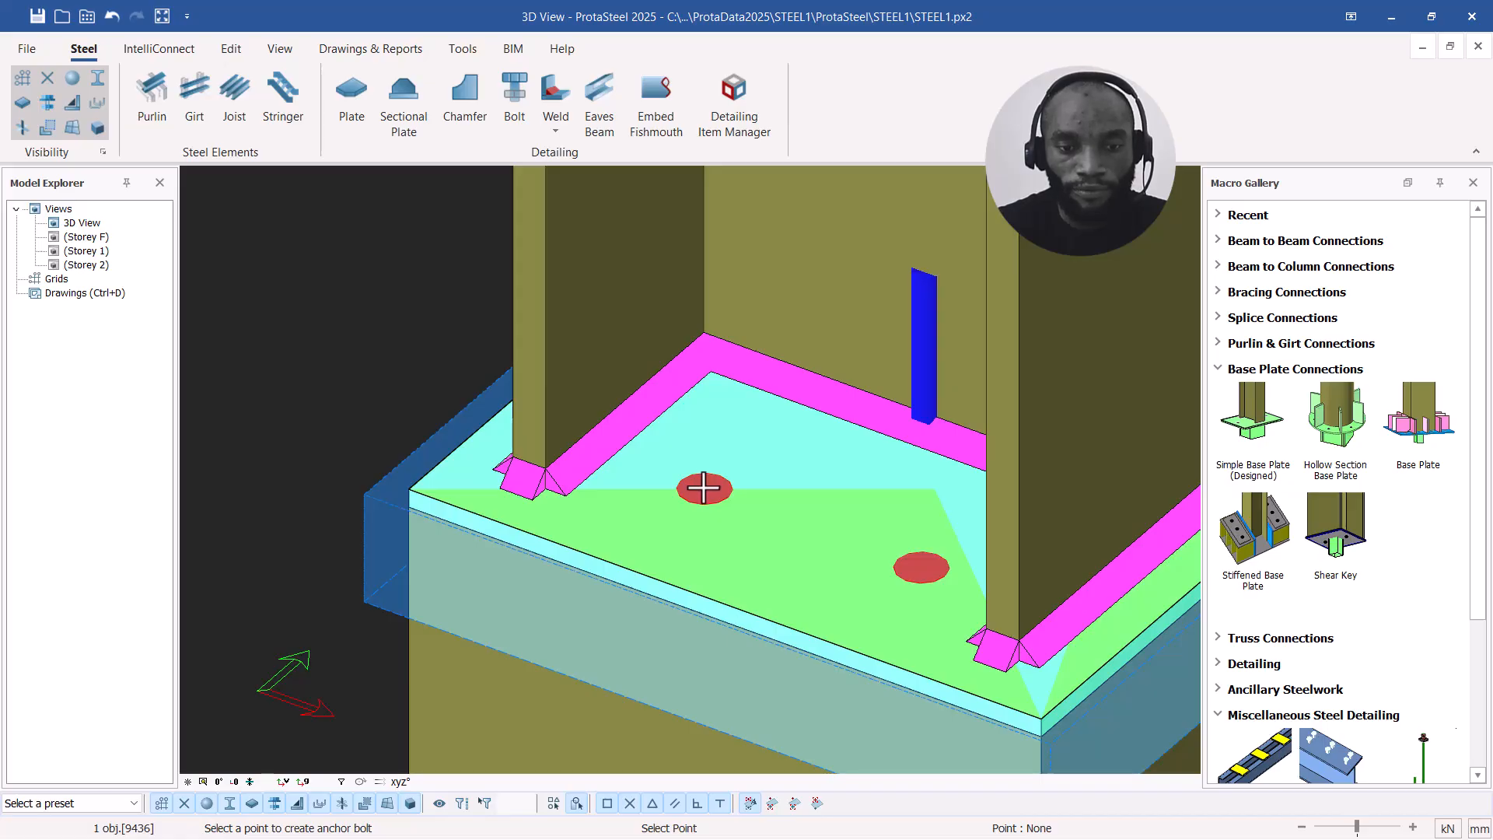
{"action": "left_click", "coordinate": [704, 488]}
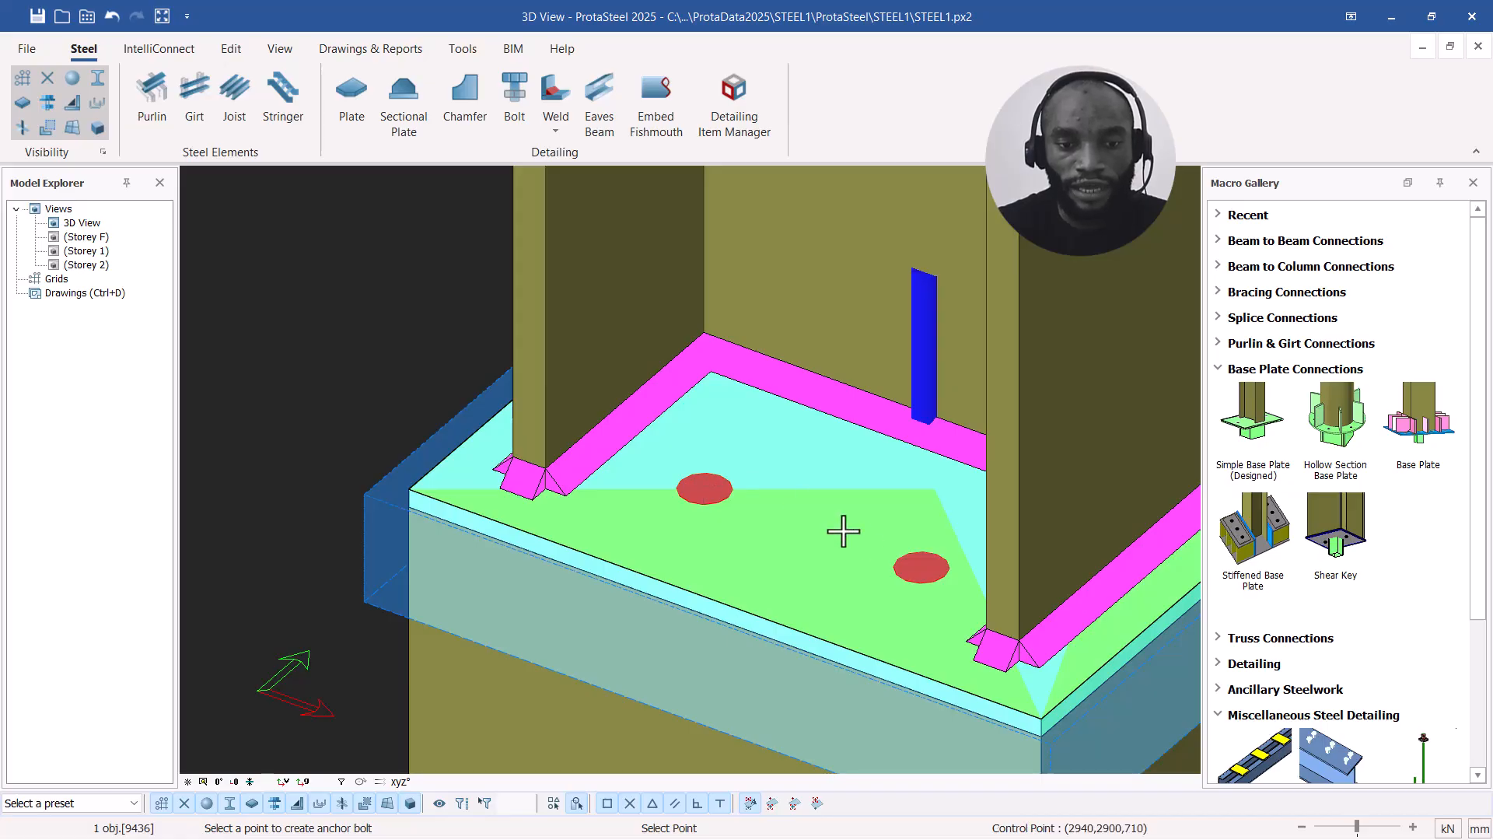
{"action": "left_click", "coordinate": [919, 567]}
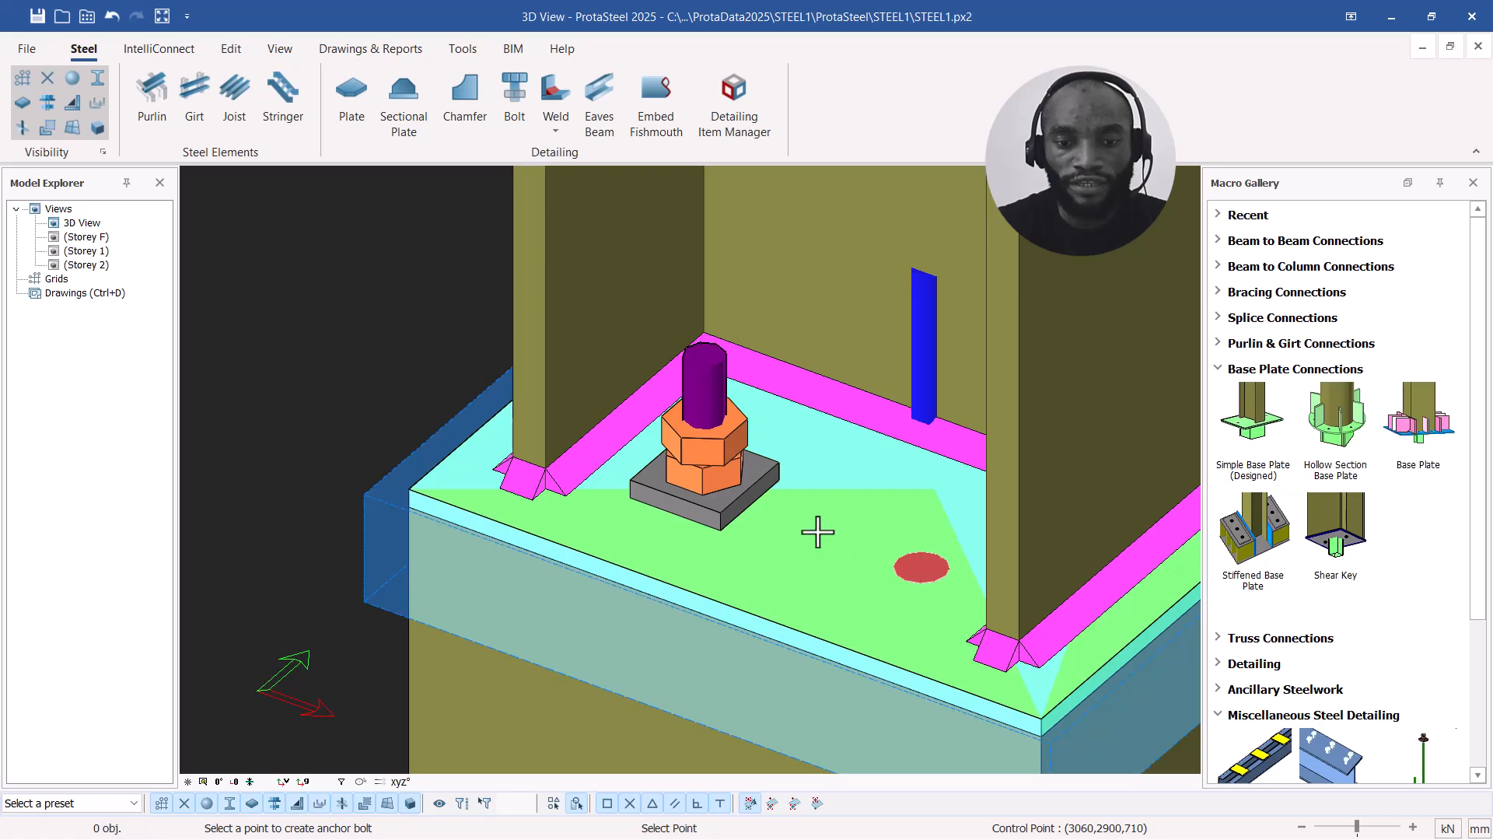
{"action": "scroll", "coordinate": [506, 393], "scroll_direction": "down", "scroll_amount": 5}
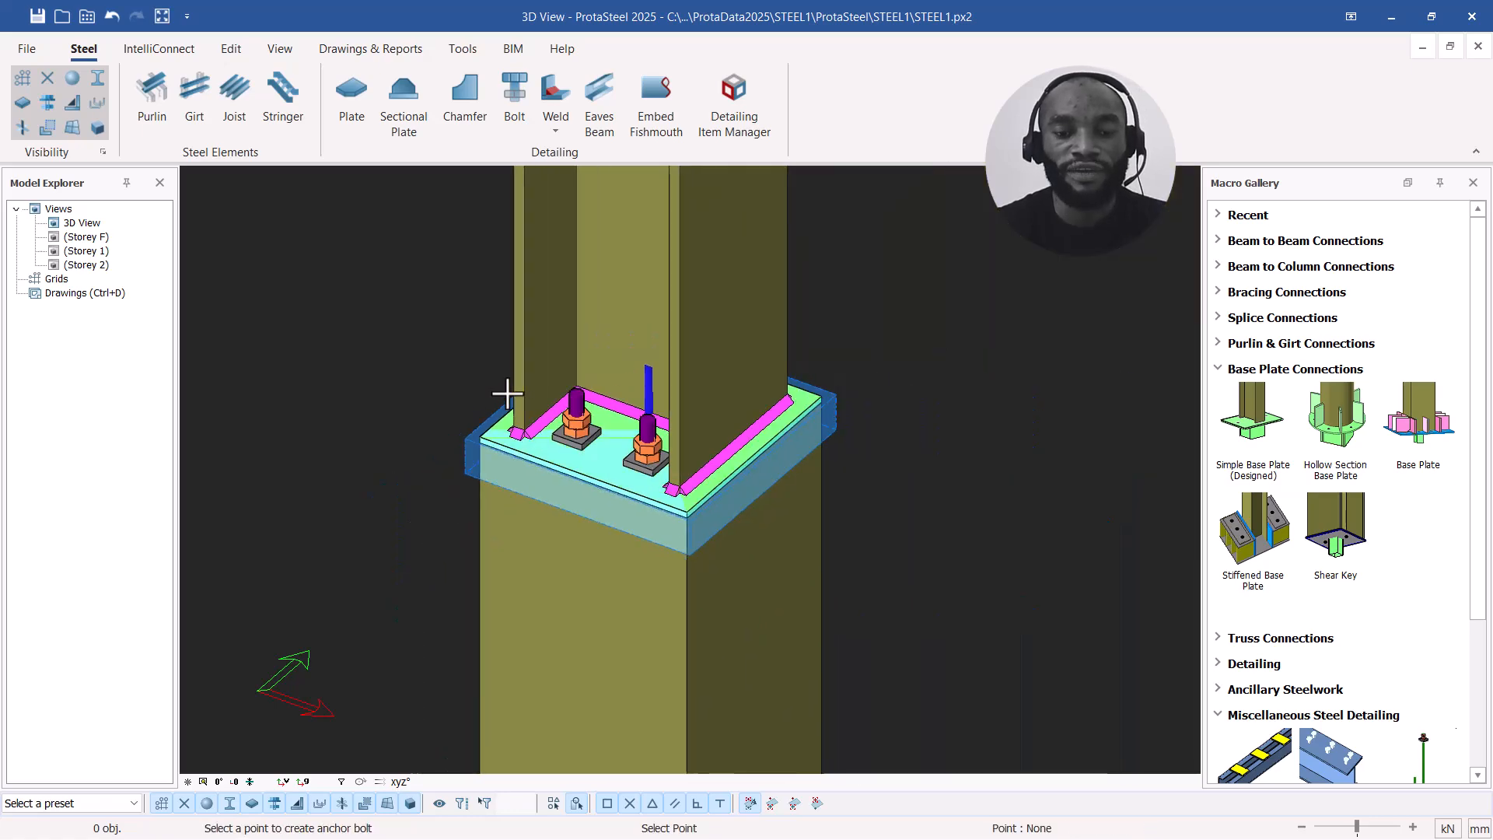
Step: Place anchor bolts in the two base plate holes on the opposite side of this column's web
{"action": "key", "text": "Escape"}
{"action": "left_click", "coordinate": [630, 387]}
{"action": "middle_click_drag", "start_coordinate": [641, 405], "coordinate": [644, 568]}
{"action": "scroll", "coordinate": [675, 426], "scroll_direction": "up", "scroll_amount": 4}
{"action": "middle_click_drag", "start_coordinate": [674, 426], "coordinate": [607, 459]}
{"action": "middle_click_drag", "start_coordinate": [707, 179], "coordinate": [702, 459]}
{"action": "scroll", "coordinate": [702, 381], "scroll_direction": "up", "scroll_amount": 2}
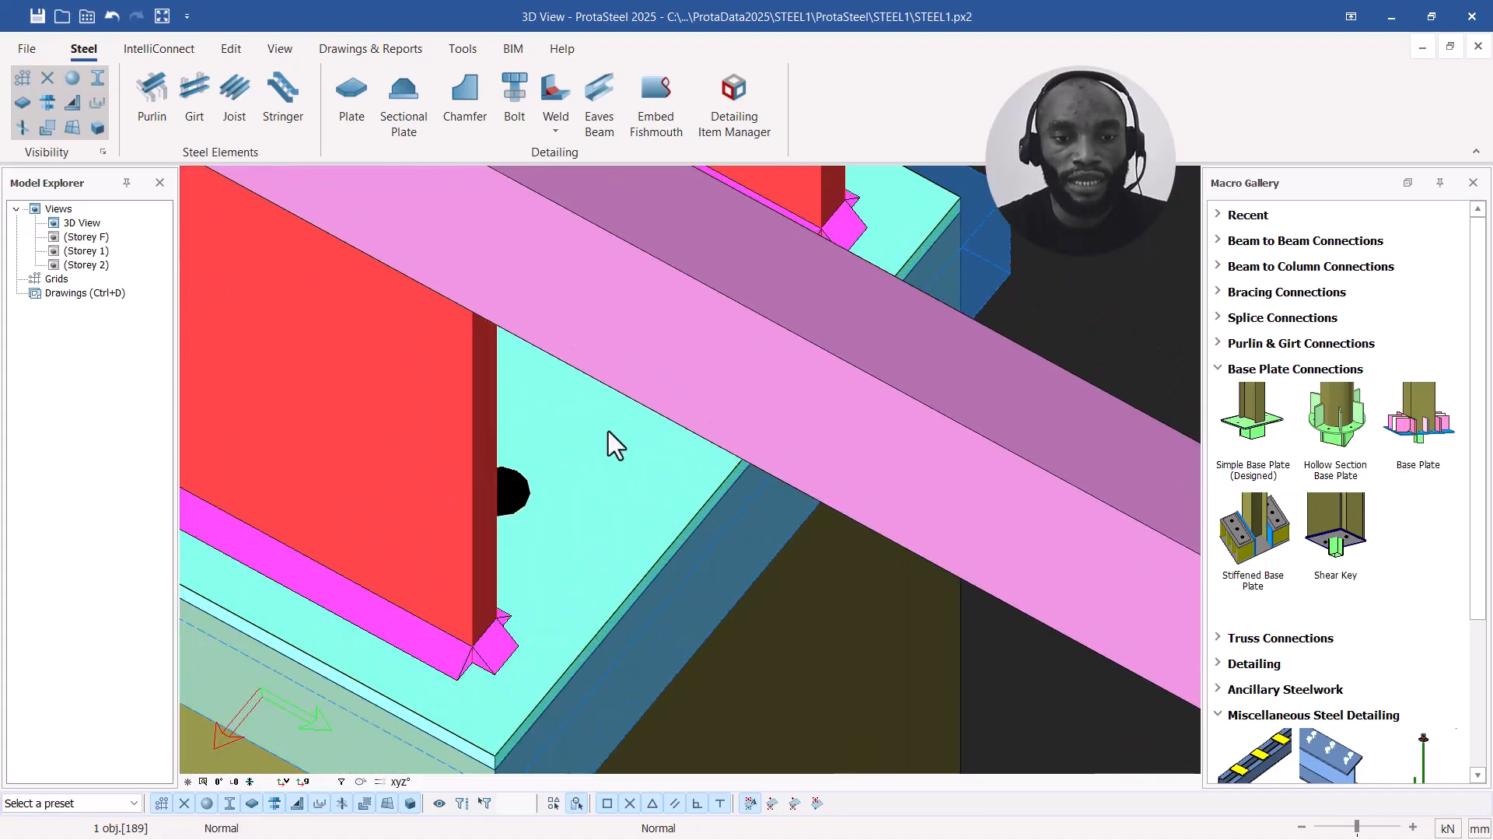
{"action": "left_click", "coordinate": [516, 491]}
{"action": "middle_click_drag", "start_coordinate": [514, 496], "coordinate": [413, 479]}
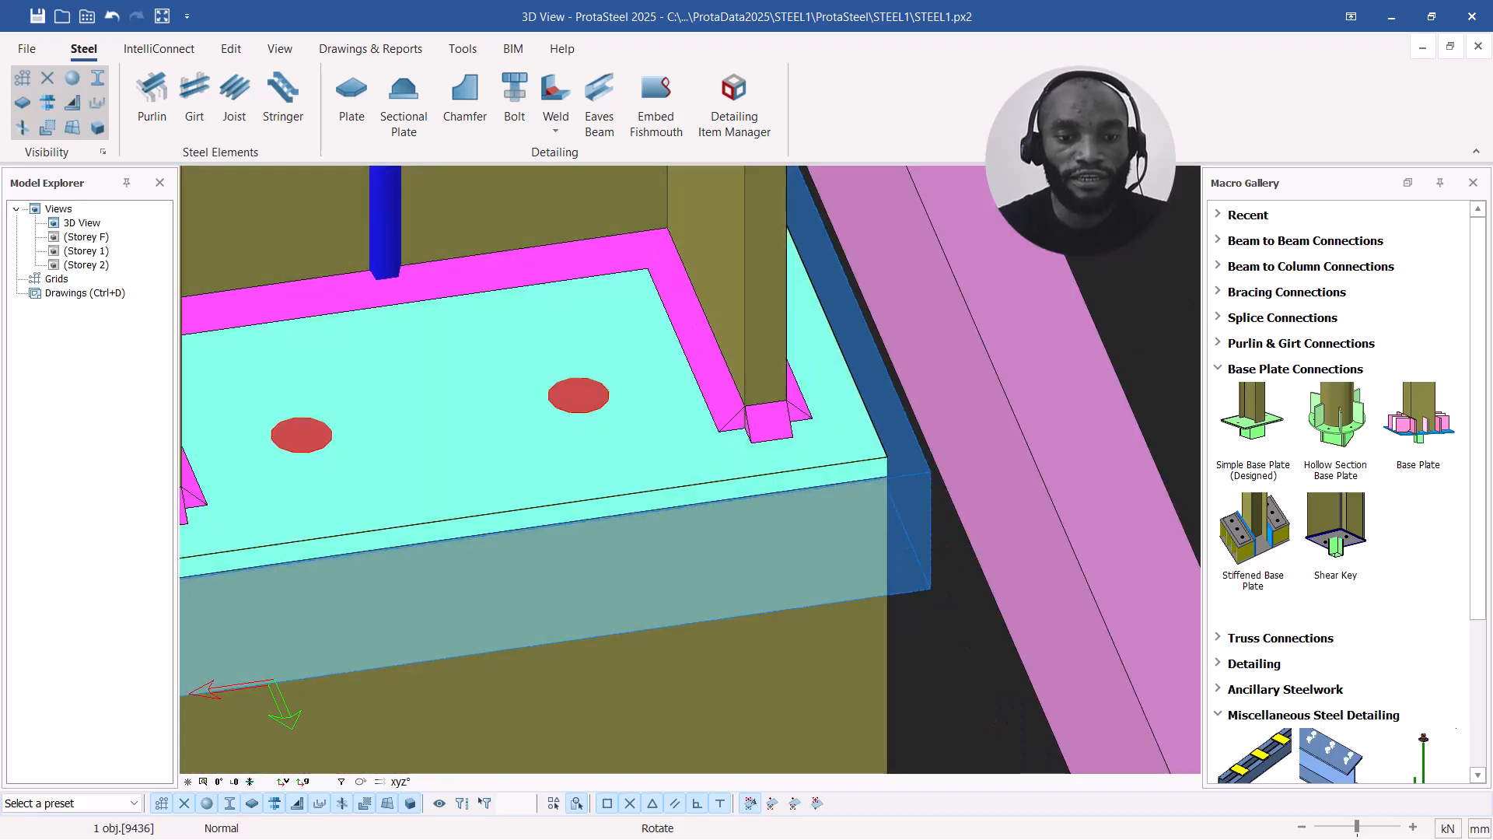
{"action": "scroll", "coordinate": [520, 443], "scroll_direction": "up", "scroll_amount": 1}
{"action": "middle_click_drag", "start_coordinate": [521, 440], "coordinate": [744, 481]}
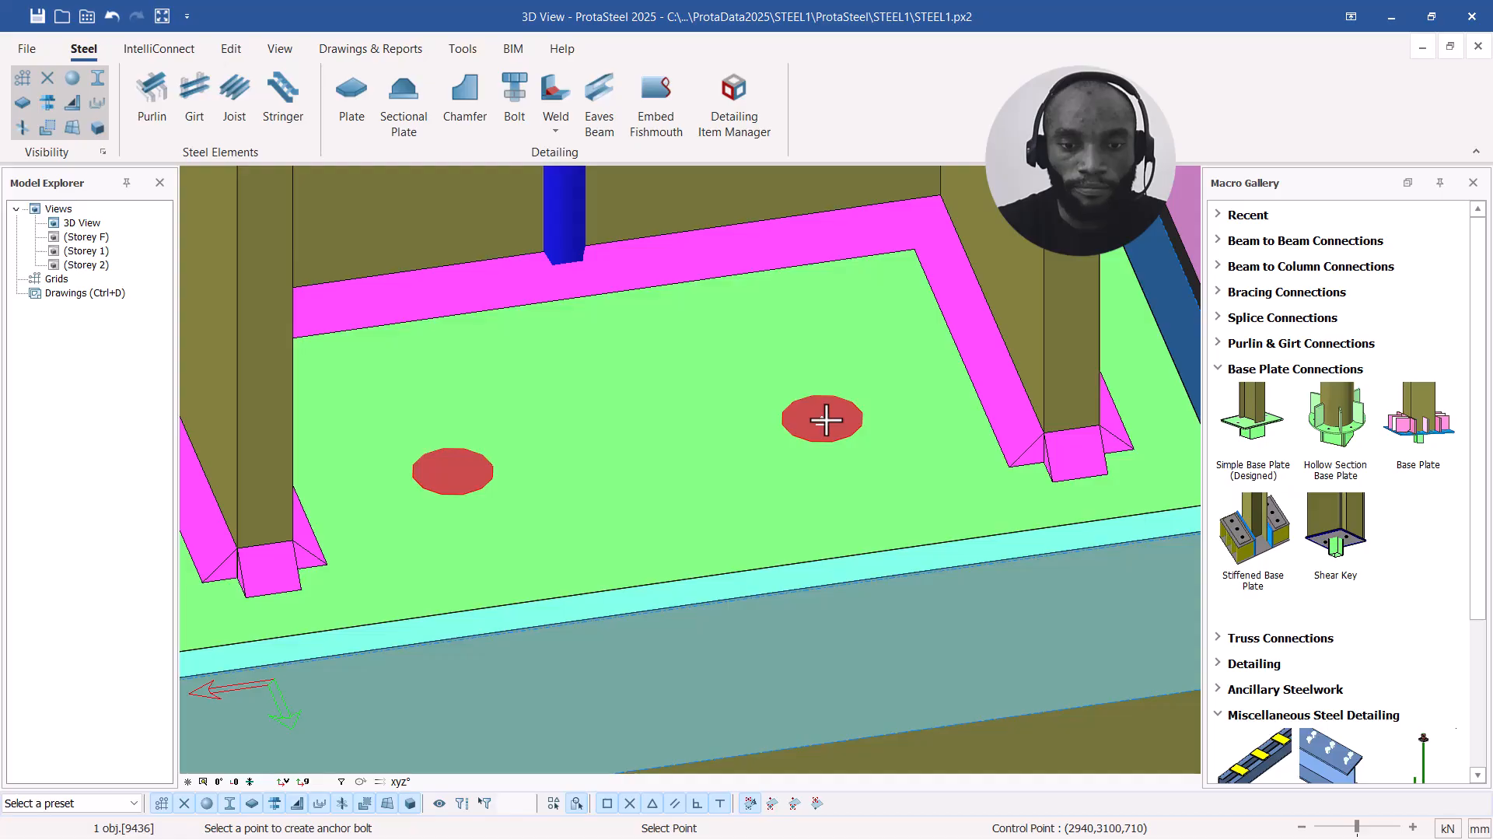
{"action": "left_click", "coordinate": [456, 475]}
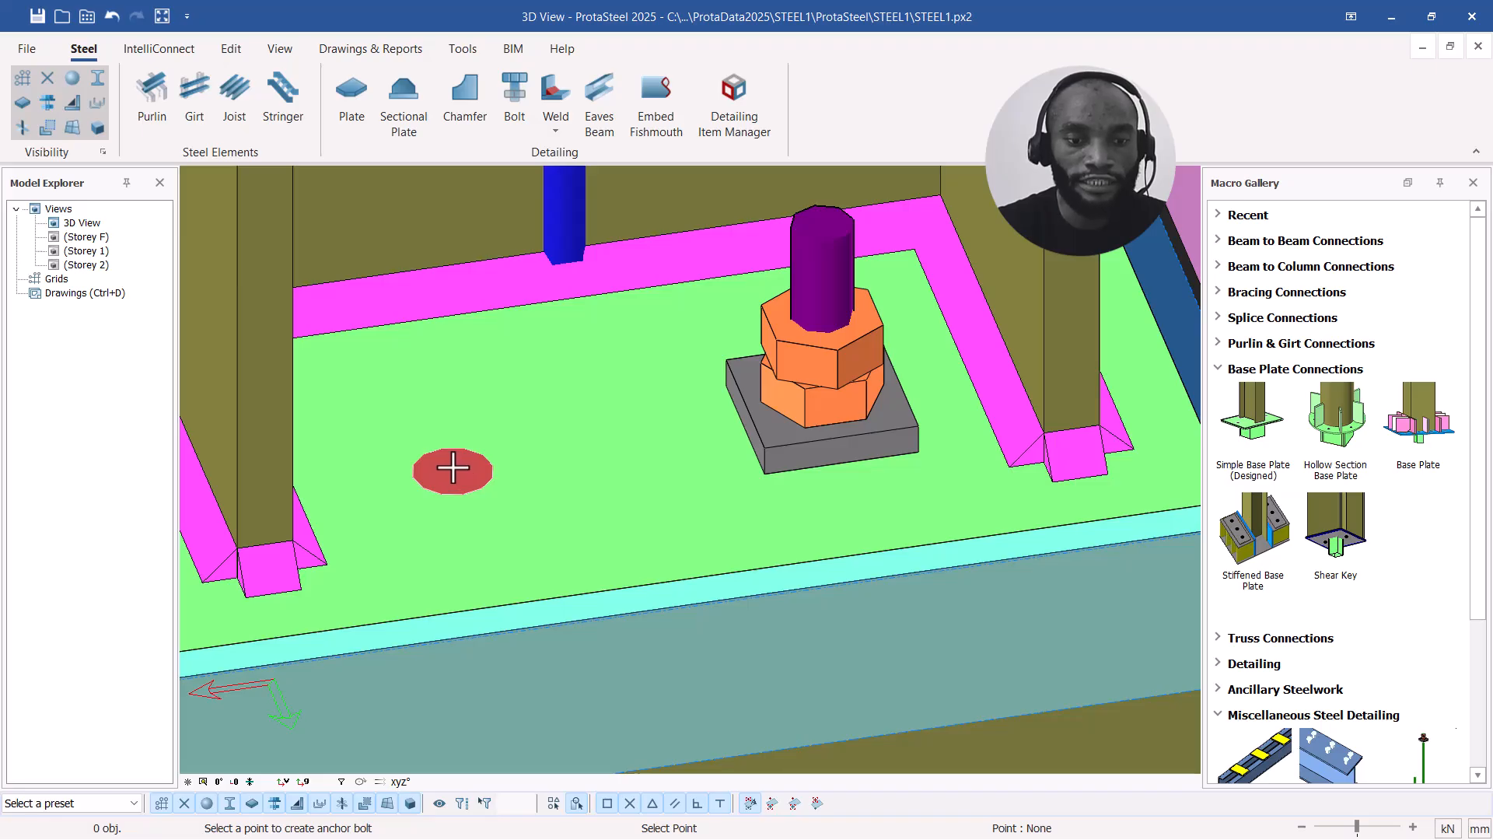
{"action": "left_click", "coordinate": [468, 460]}
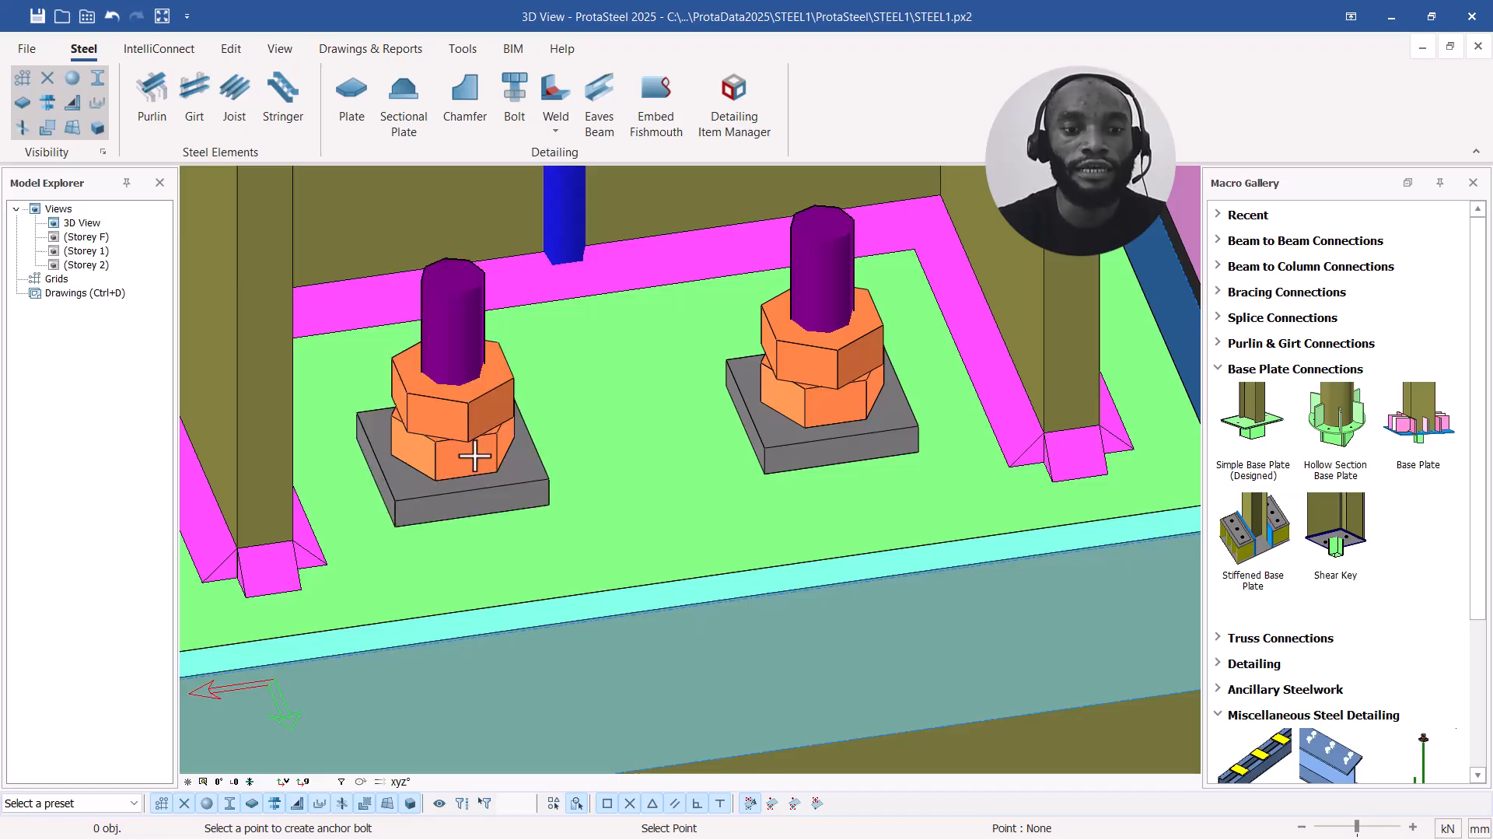
{"action": "scroll", "coordinate": [549, 445], "scroll_direction": "down", "scroll_amount": 5}
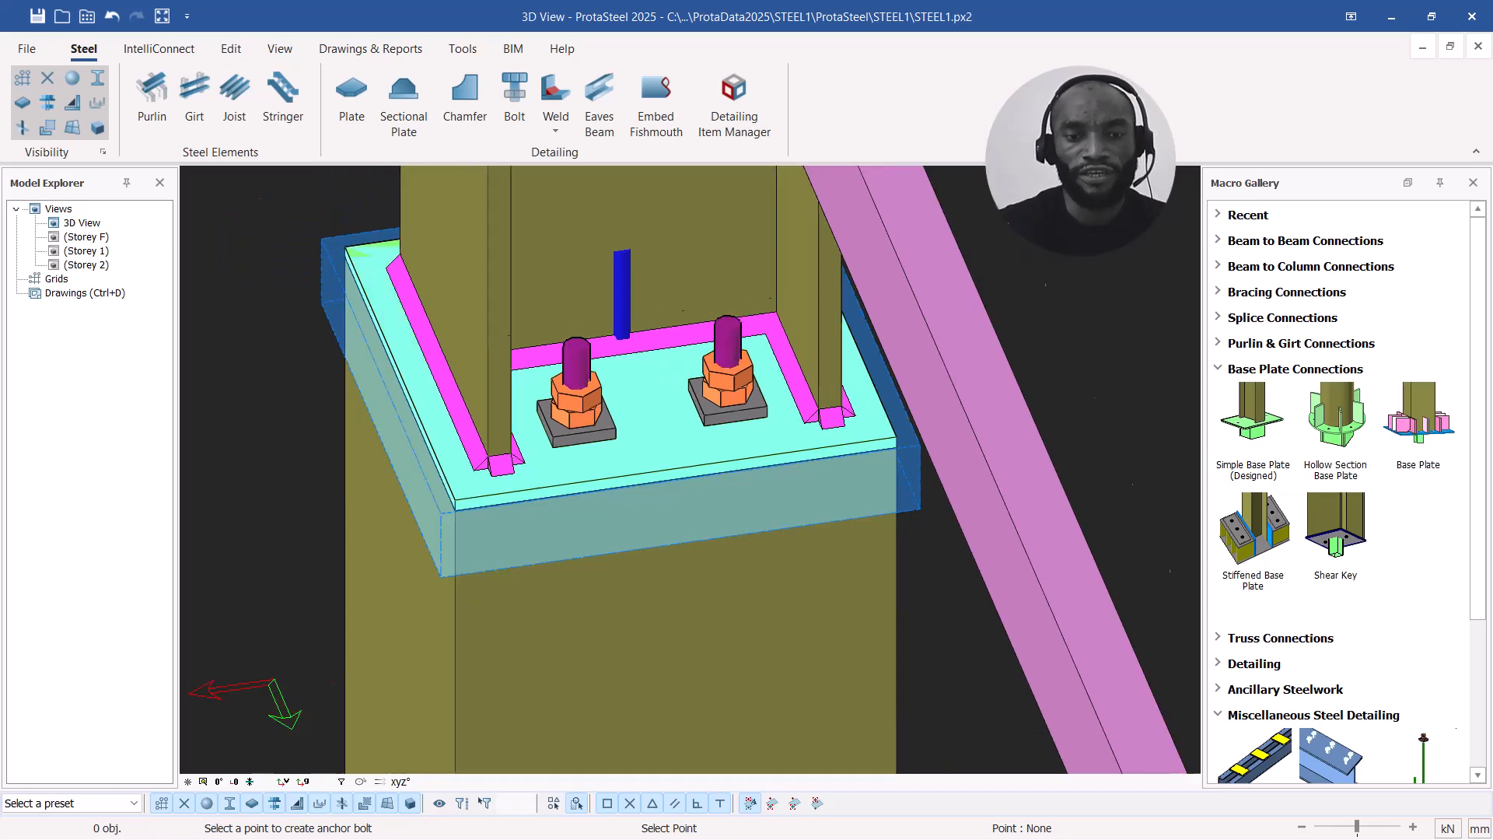
{"action": "scroll", "coordinate": [778, 374], "scroll_direction": "down", "scroll_amount": 2}
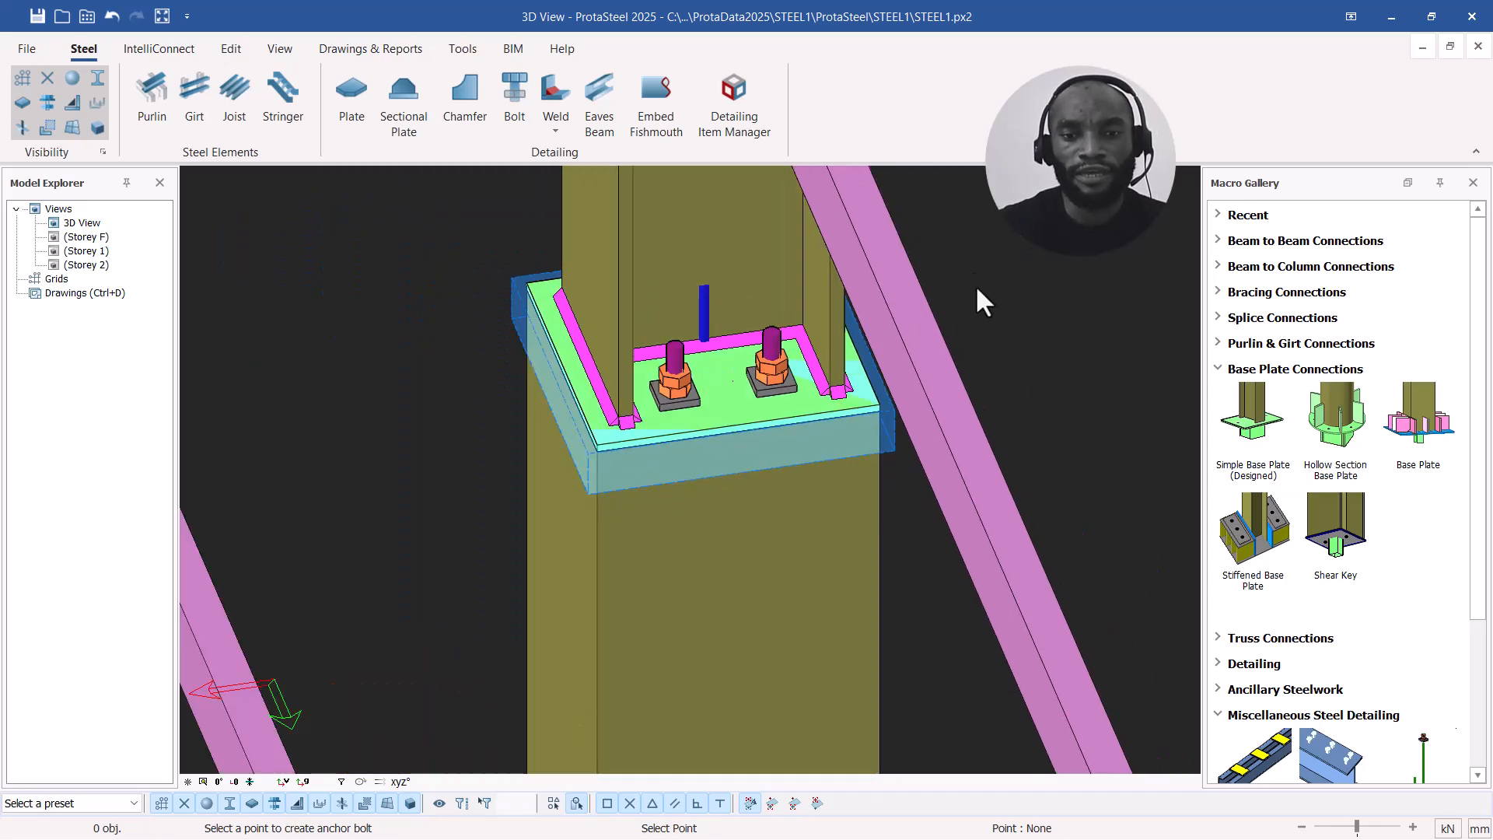
{"action": "key", "text": "Escape"}
Step: Add a Purlin Connection joining the two purlin ends that meet on the roof rafter beyond its end-plate splice
{"action": "scroll", "coordinate": [781, 359], "scroll_direction": "down", "scroll_amount": 2}
{"action": "middle_click_drag", "start_coordinate": [706, 365], "coordinate": [926, 334]}
{"action": "scroll", "coordinate": [841, 327], "scroll_direction": "down", "scroll_amount": 8}
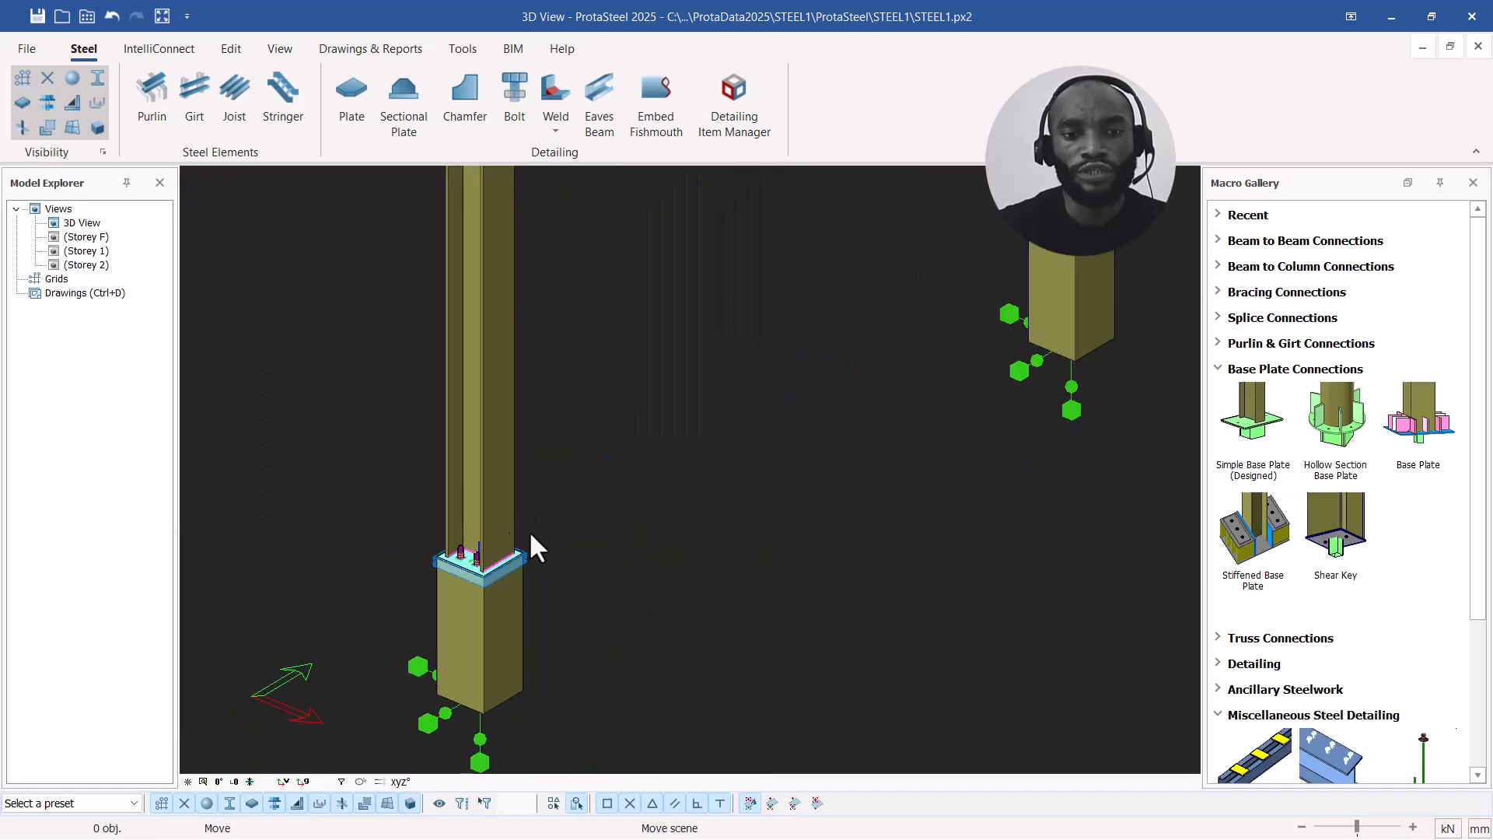
{"action": "scroll", "coordinate": [669, 416], "scroll_direction": "up", "scroll_amount": 6}
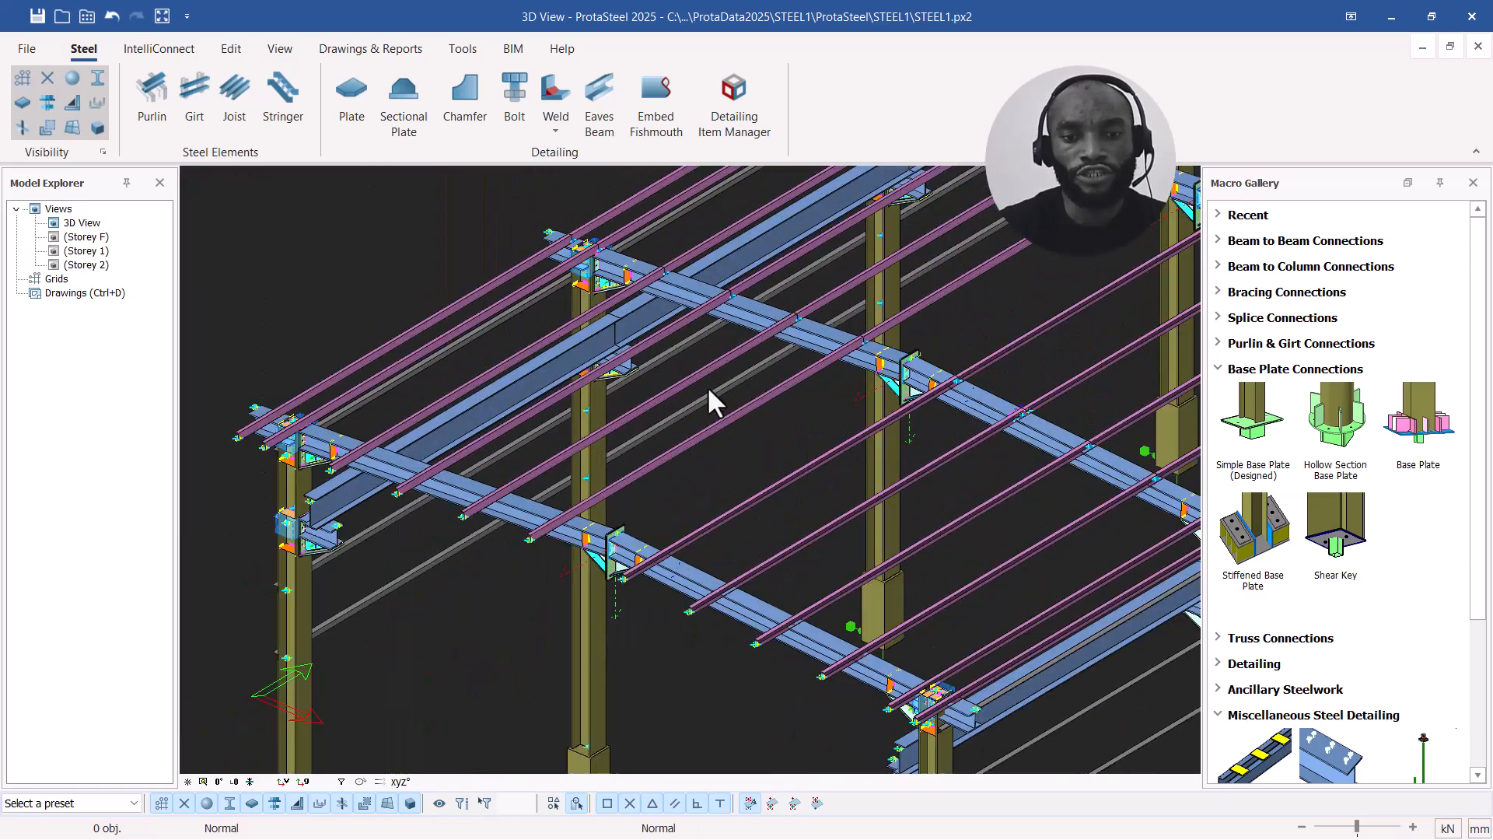
{"action": "left_click", "coordinate": [779, 398]}
{"action": "middle_click_drag", "start_coordinate": [779, 398], "coordinate": [918, 381]}
{"action": "middle_click_drag", "start_coordinate": [195, 179], "coordinate": [717, 383]}
{"action": "scroll", "coordinate": [740, 346], "scroll_direction": "up", "scroll_amount": 5}
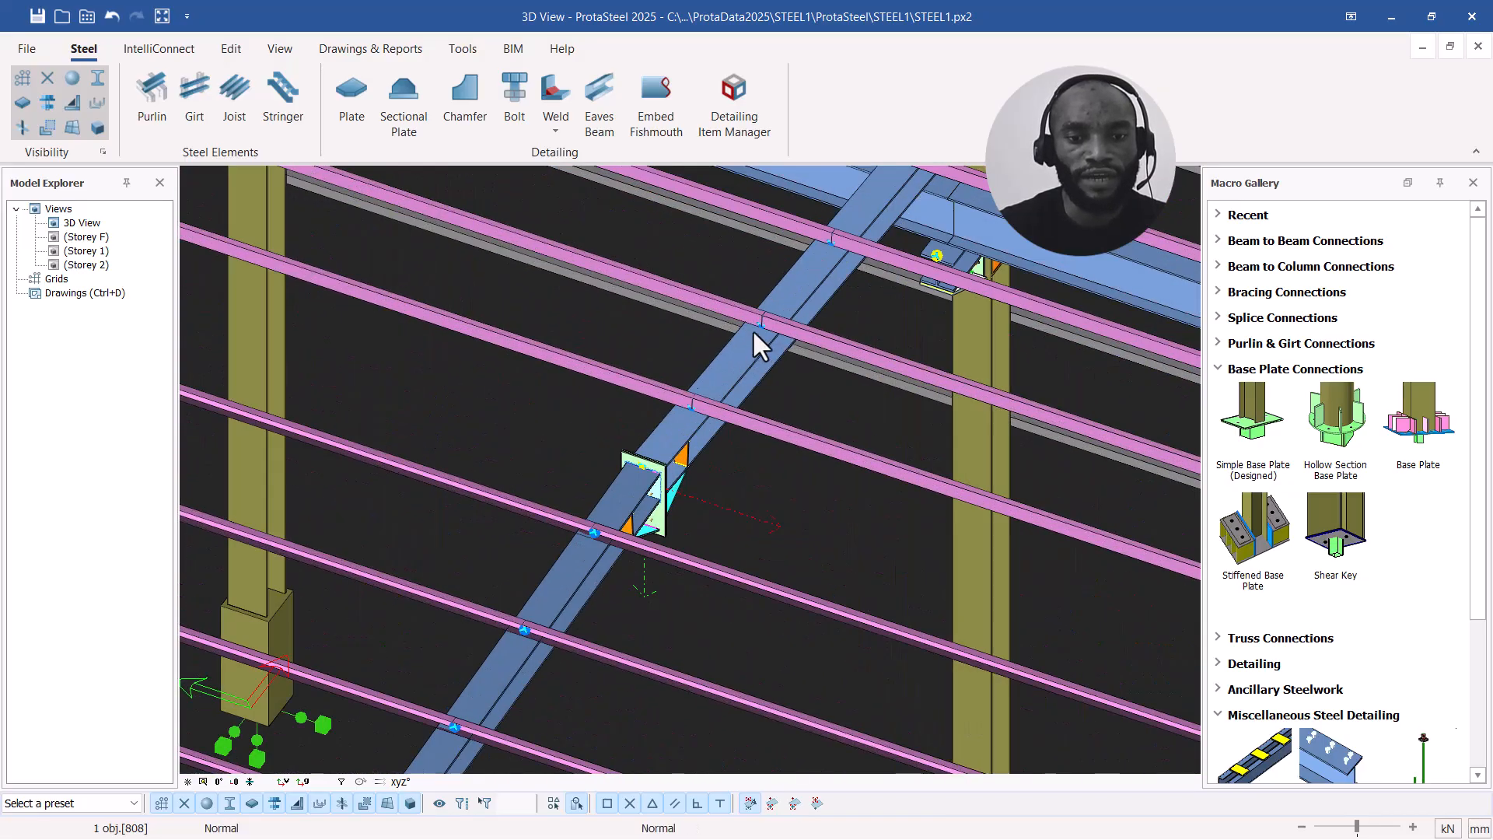
{"action": "scroll", "coordinate": [799, 370], "scroll_direction": "up", "scroll_amount": 5}
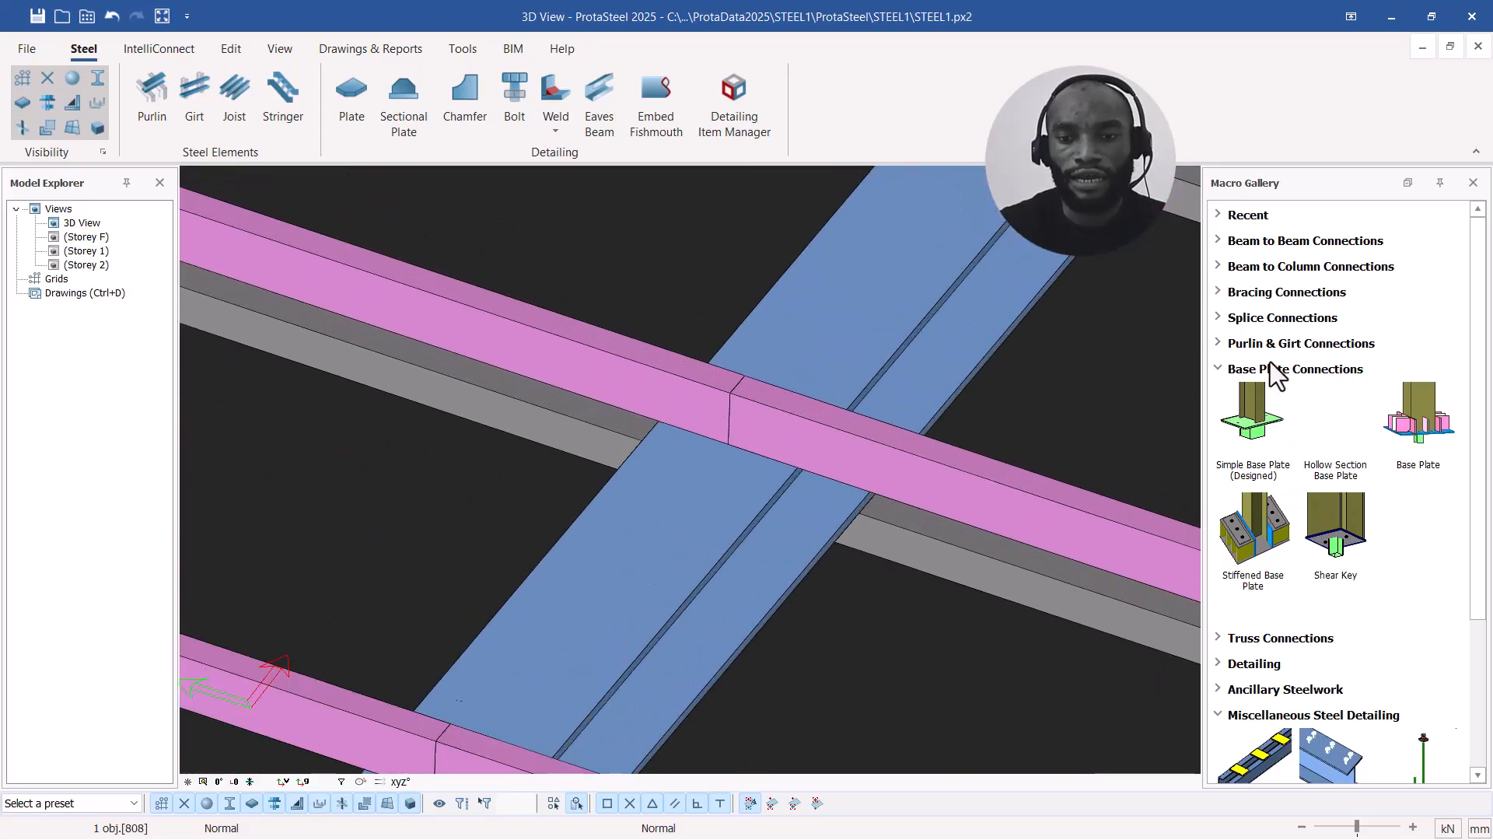
{"action": "left_click", "coordinate": [1221, 362]}
{"action": "left_click", "coordinate": [1221, 343]}
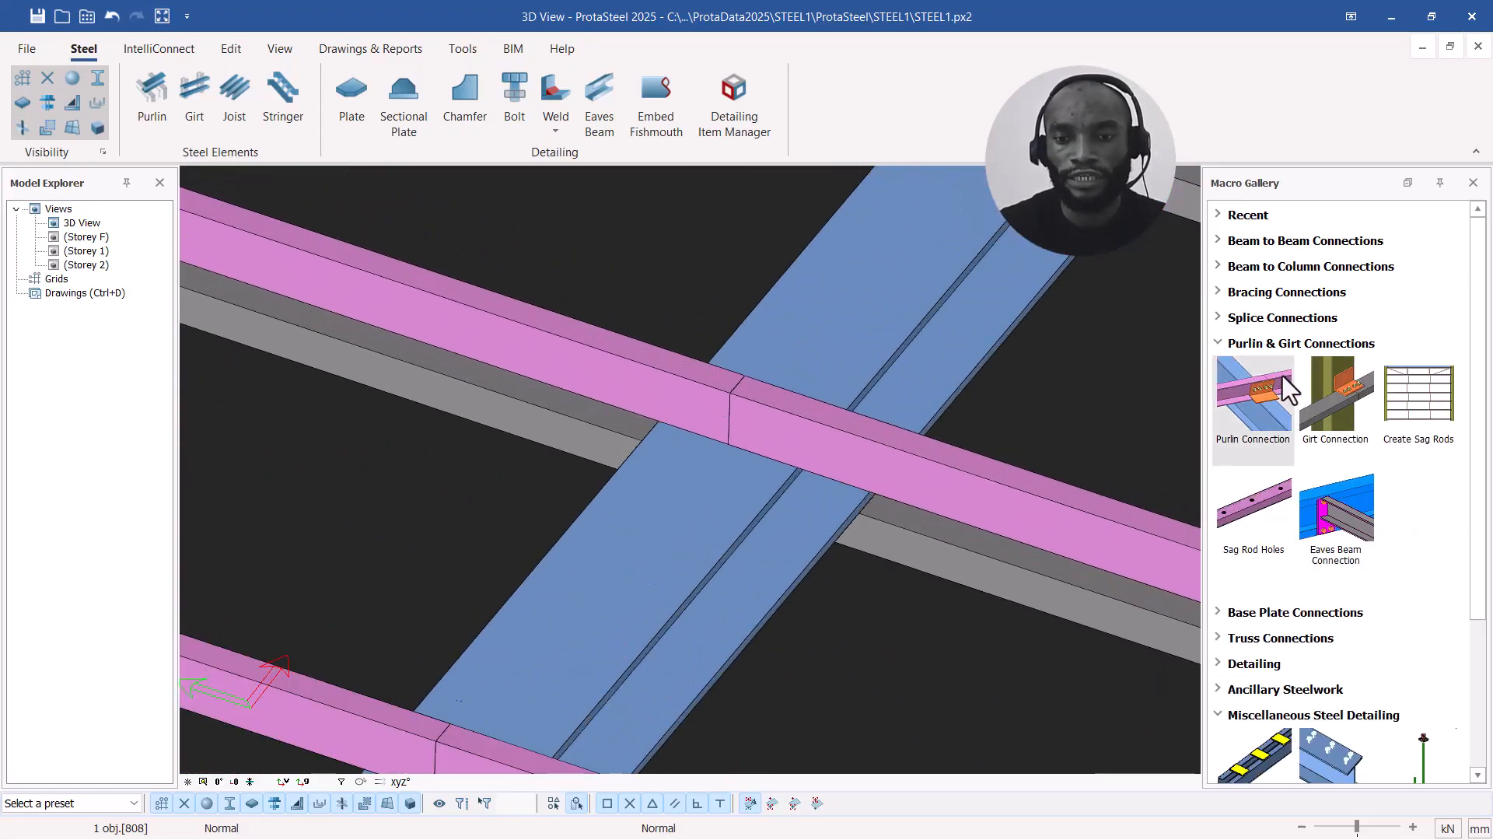
{"action": "left_click", "coordinate": [1265, 391]}
{"action": "scroll", "coordinate": [790, 441], "scroll_direction": "up", "scroll_amount": 4}
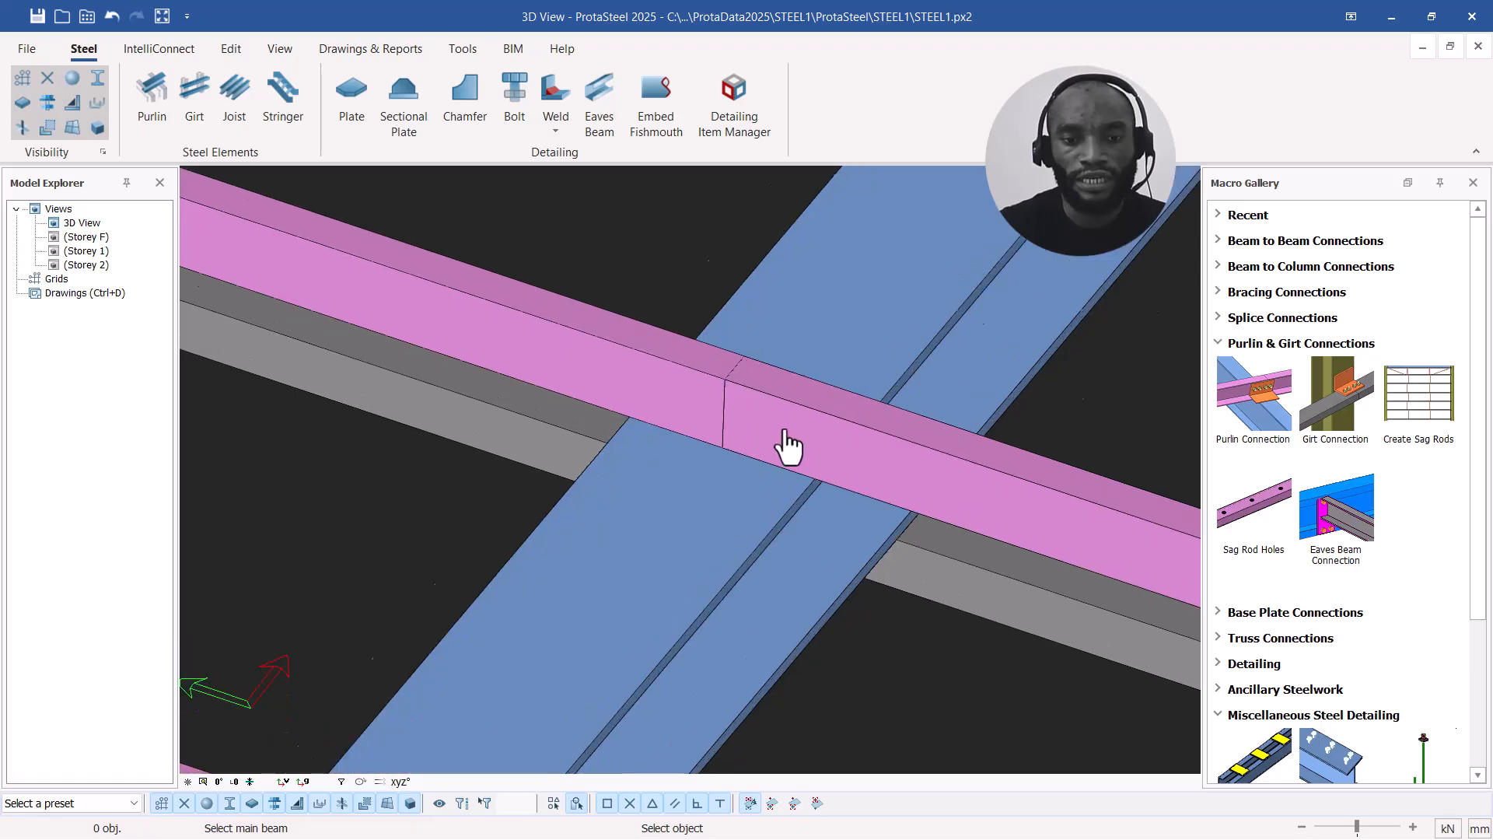
{"action": "scroll", "coordinate": [731, 494], "scroll_direction": "down", "scroll_amount": 2}
{"action": "left_click", "coordinate": [772, 496]}
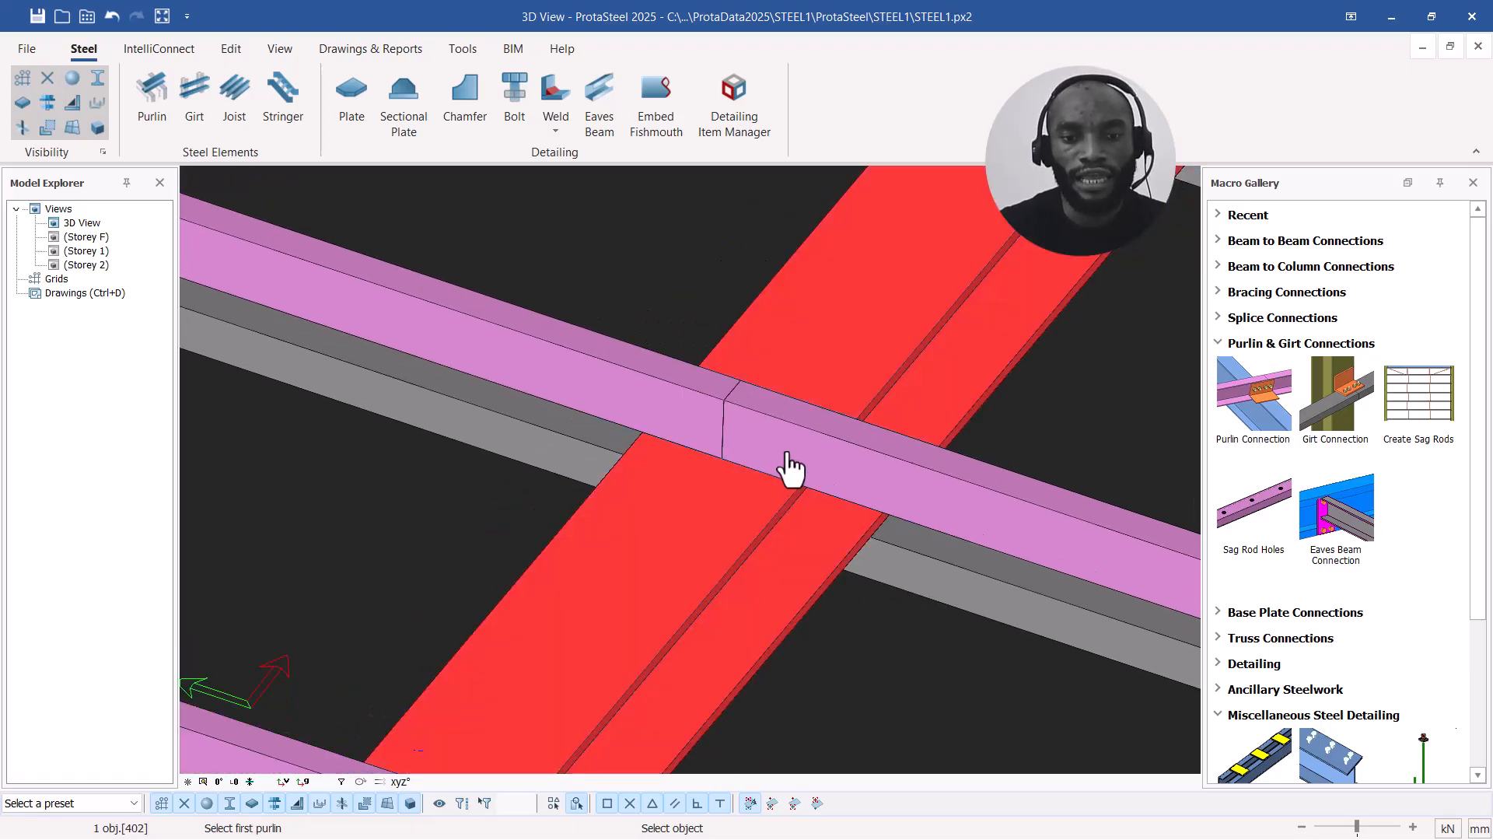
{"action": "left_click", "coordinate": [756, 457]}
{"action": "left_click", "coordinate": [685, 421]}
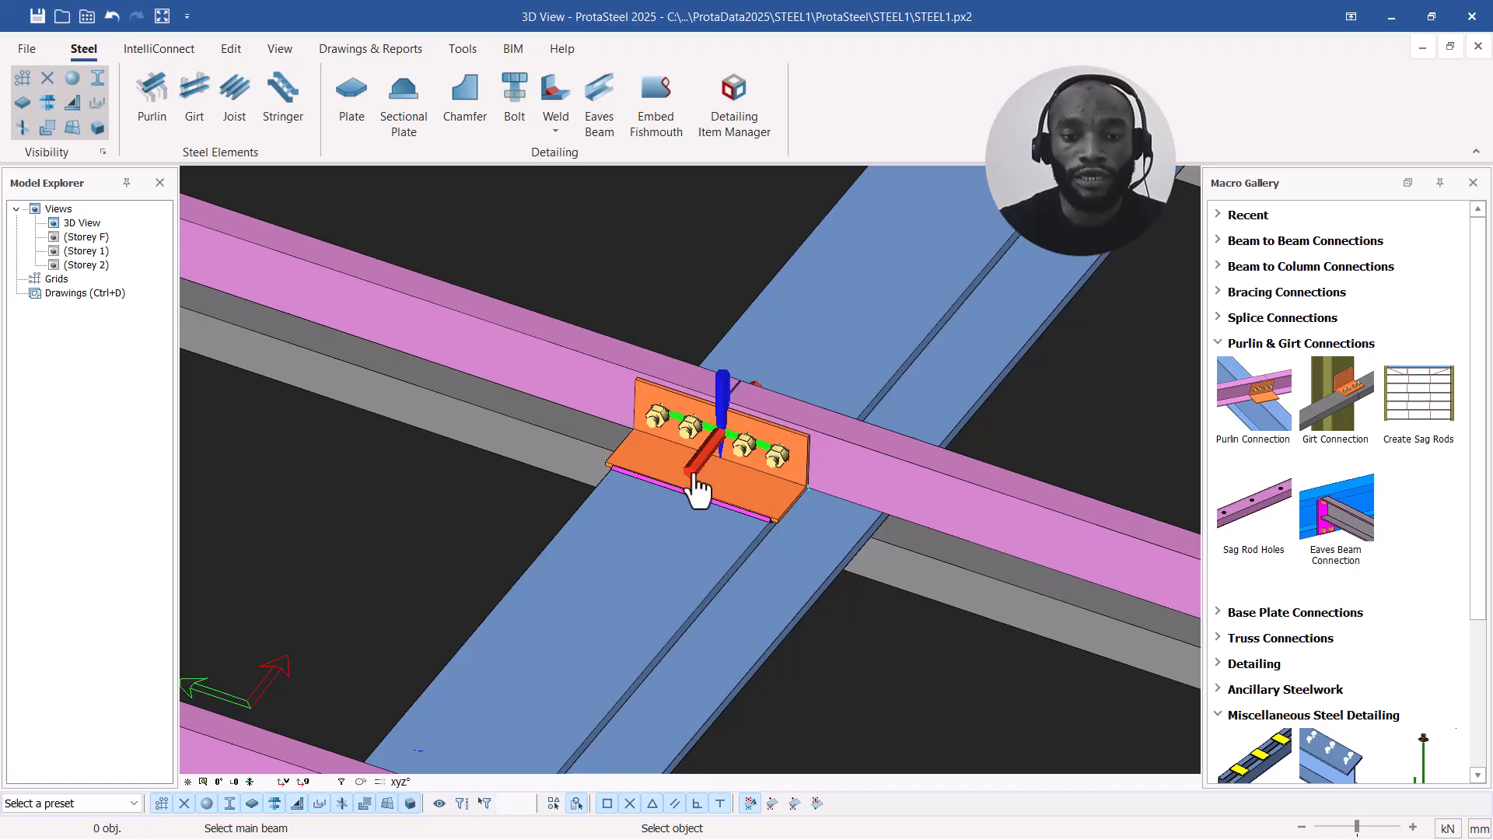
{"action": "scroll", "coordinate": [715, 365], "scroll_direction": "down", "scroll_amount": 2}
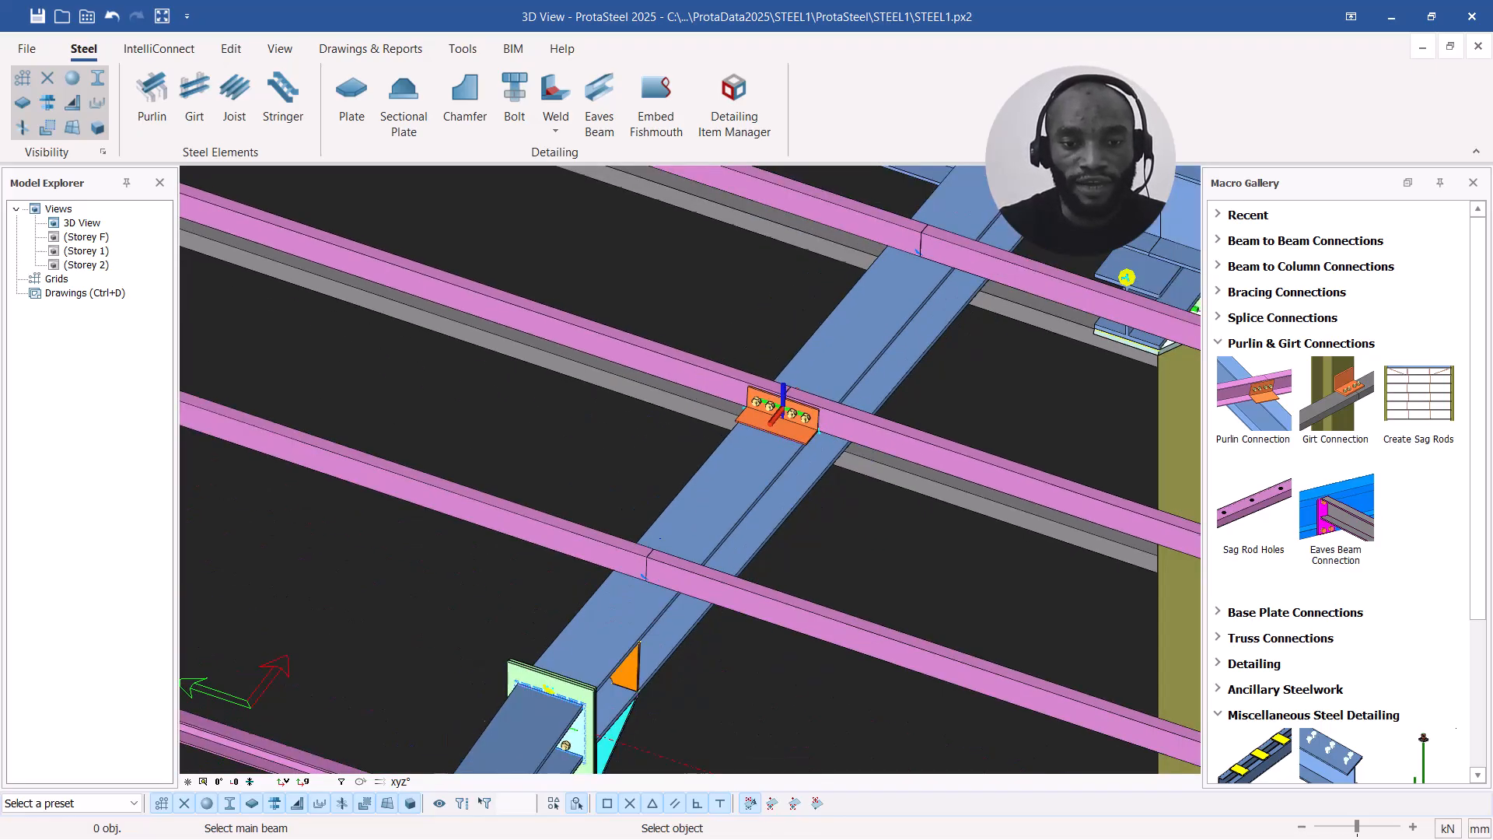
{"action": "scroll", "coordinate": [799, 428], "scroll_direction": "up", "scroll_amount": 5}
{"action": "key", "text": "Escape"}
Step: Open the new purlin connection's properties and apply the Bracket Type support to it
{"action": "scroll", "coordinate": [799, 381], "scroll_direction": "up", "scroll_amount": 2}
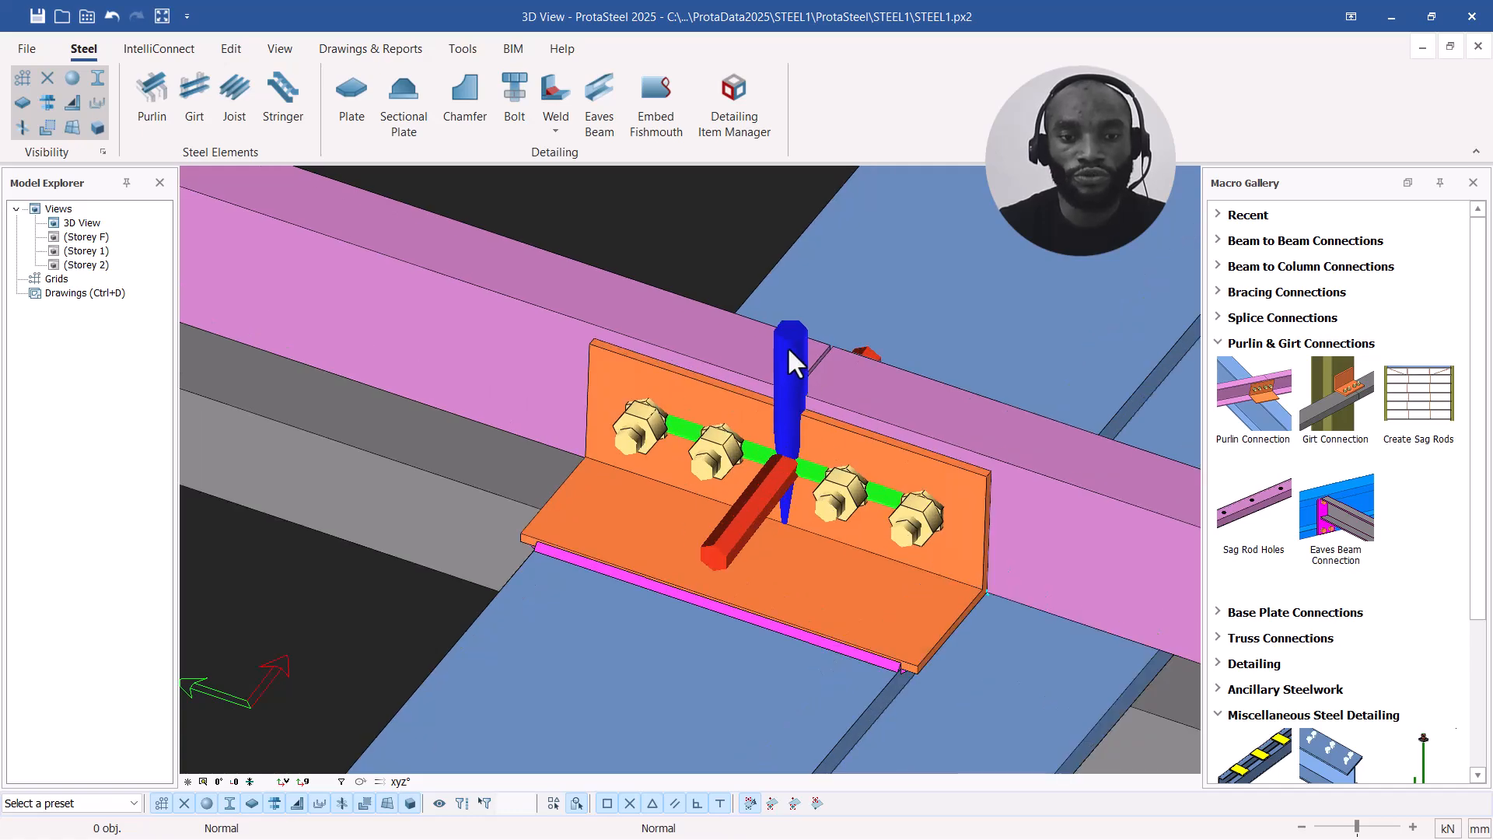
{"action": "left_click", "coordinate": [787, 347]}
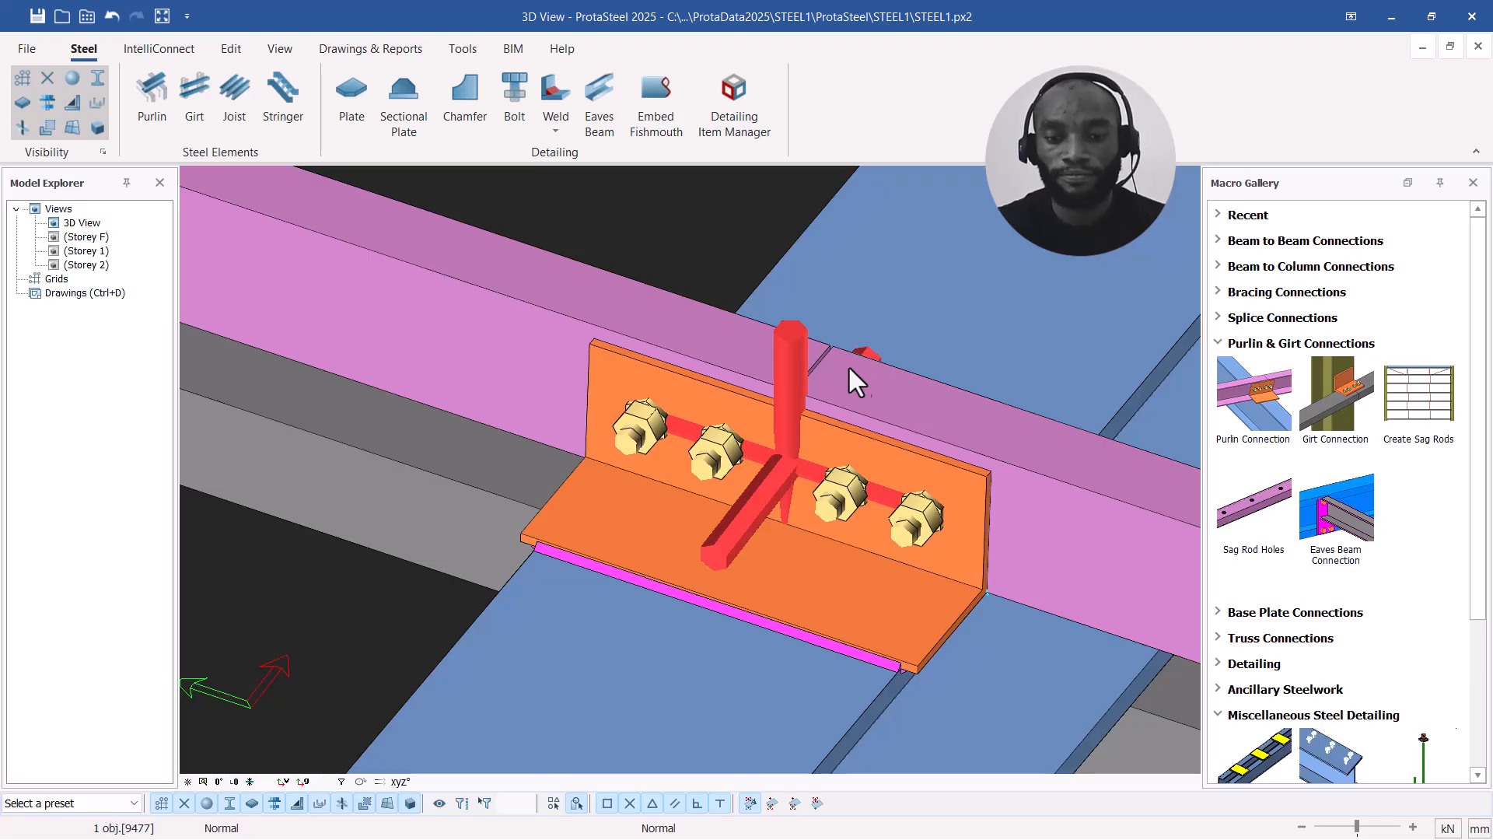
{"action": "double_click", "coordinate": [801, 386]}
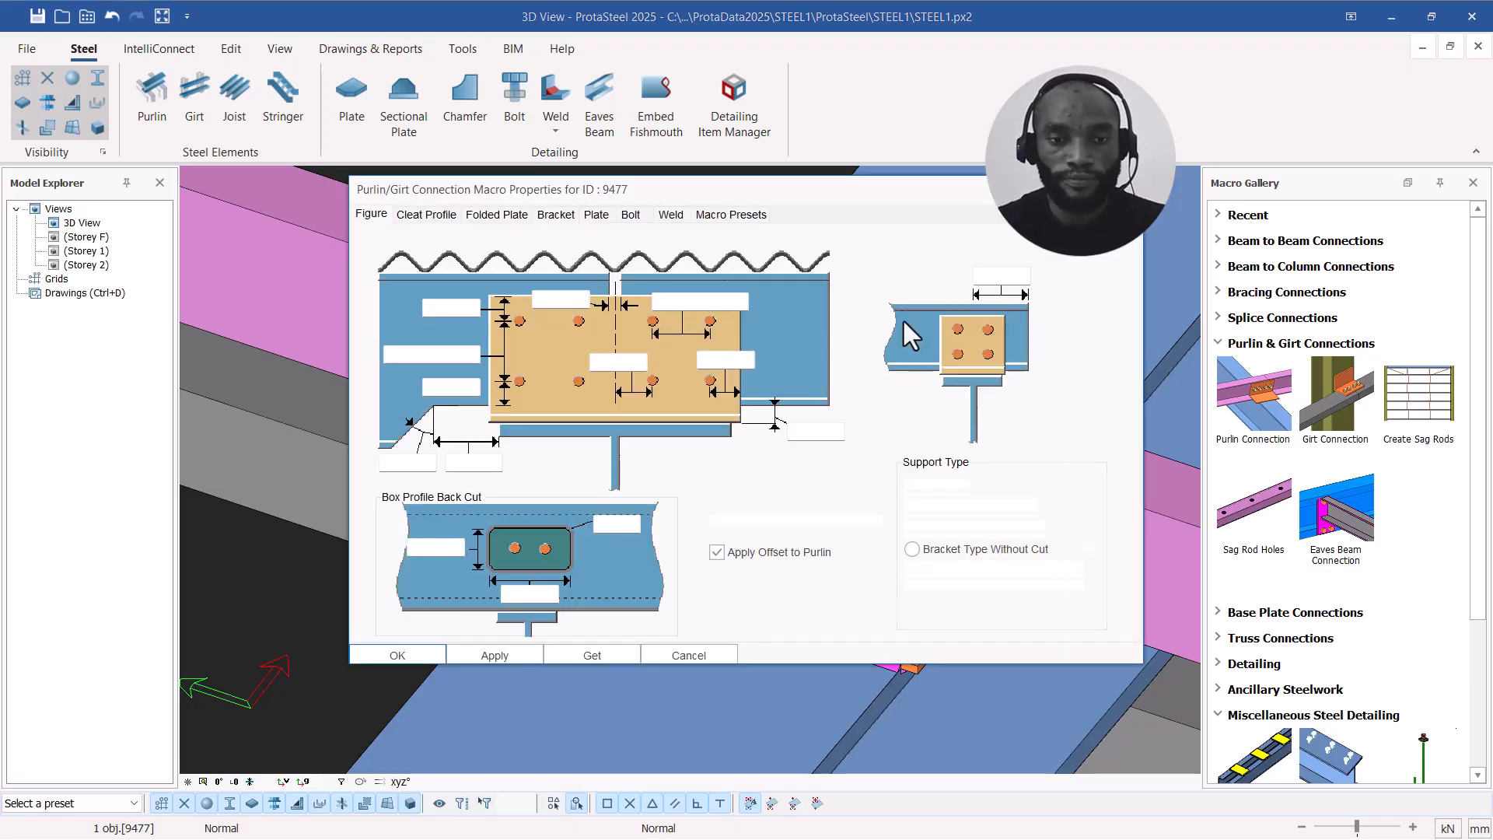
{"action": "left_click_drag", "start_coordinate": [811, 194], "coordinate": [283, 169]}
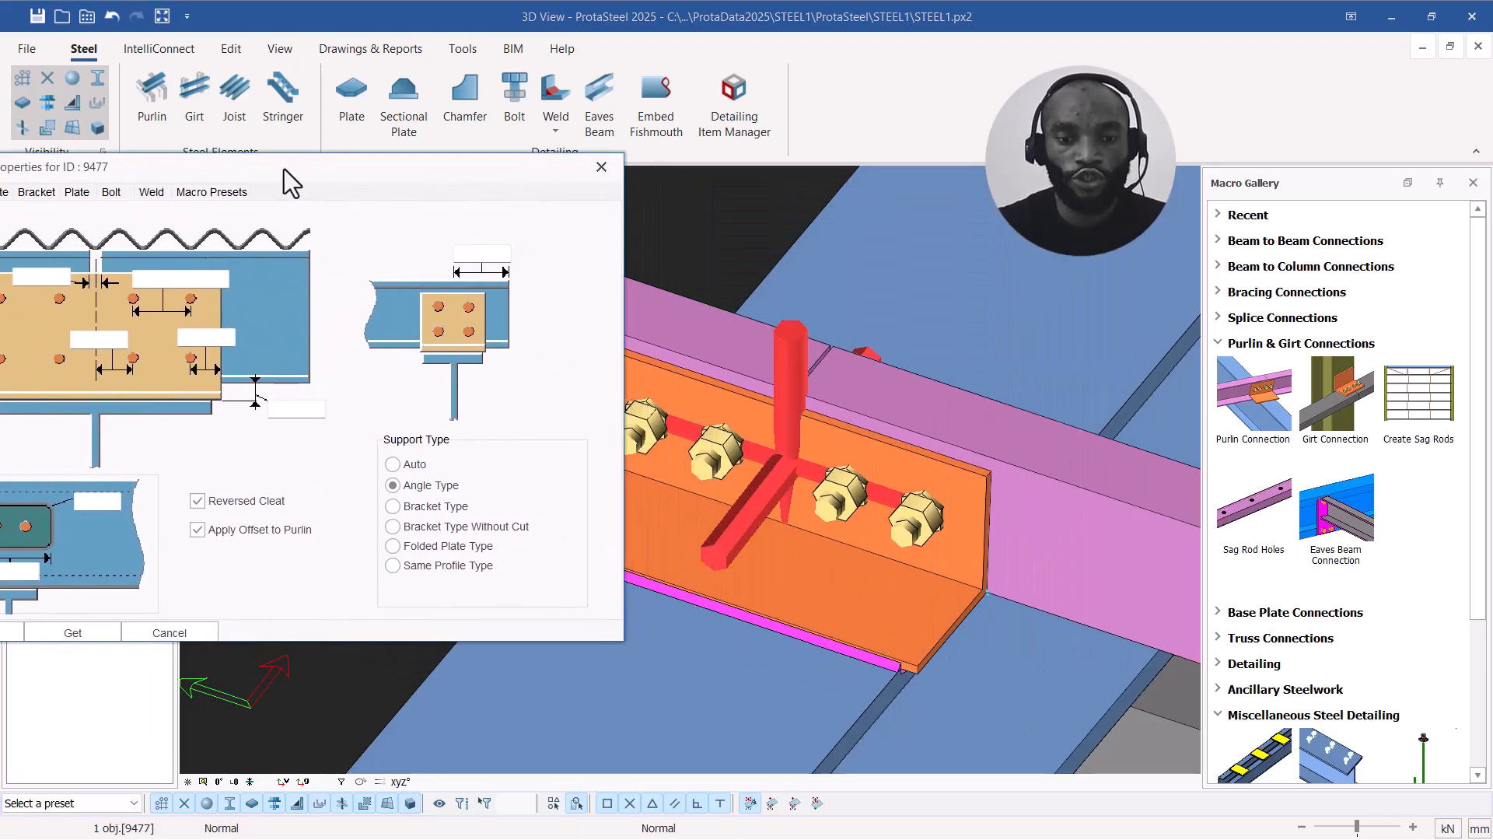
{"action": "left_click", "coordinate": [395, 504]}
{"action": "left_click_drag", "start_coordinate": [268, 171], "coordinate": [331, 183]}
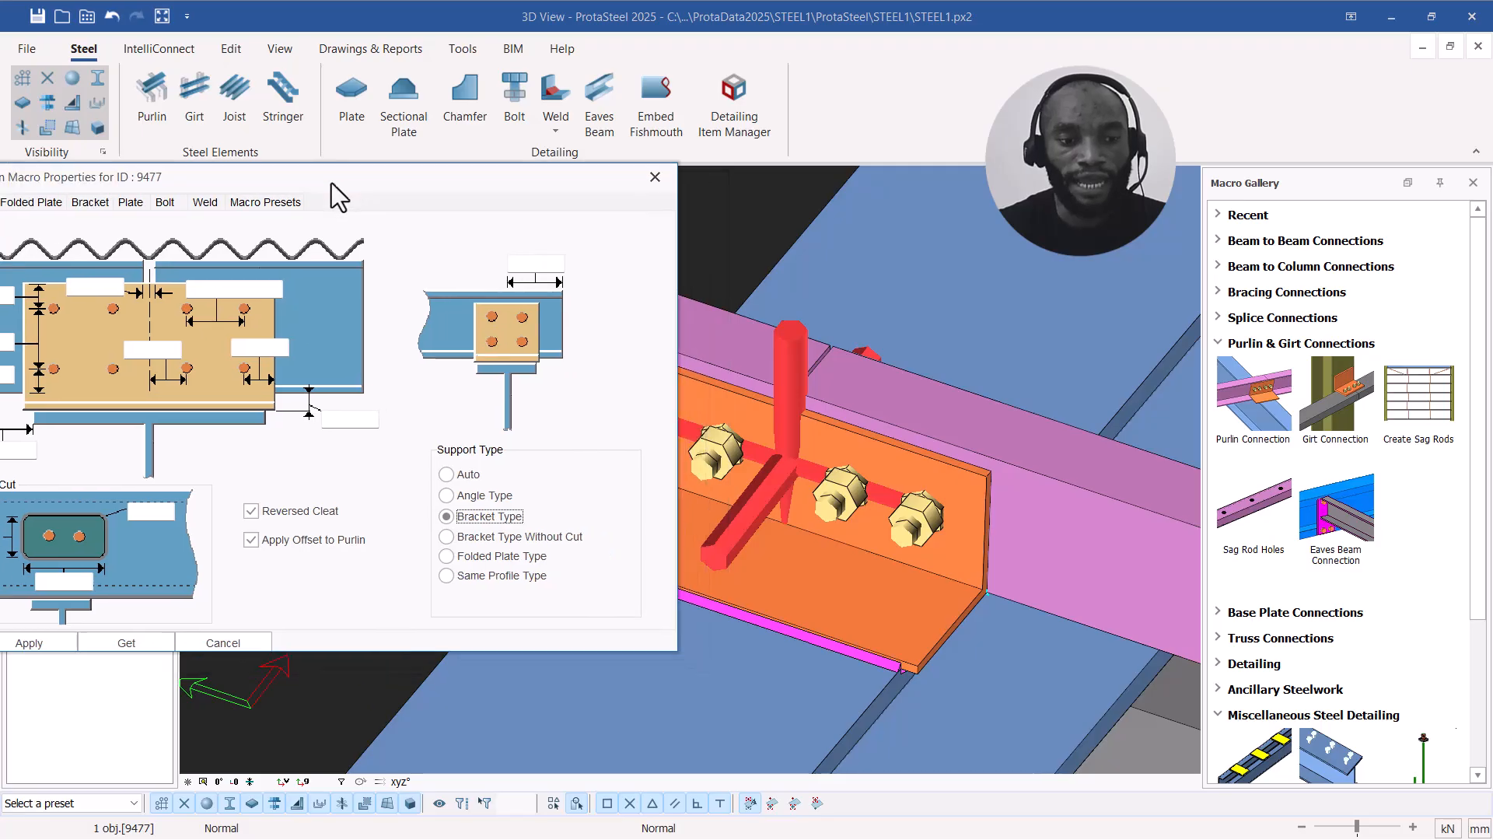
{"action": "left_click", "coordinate": [42, 642]}
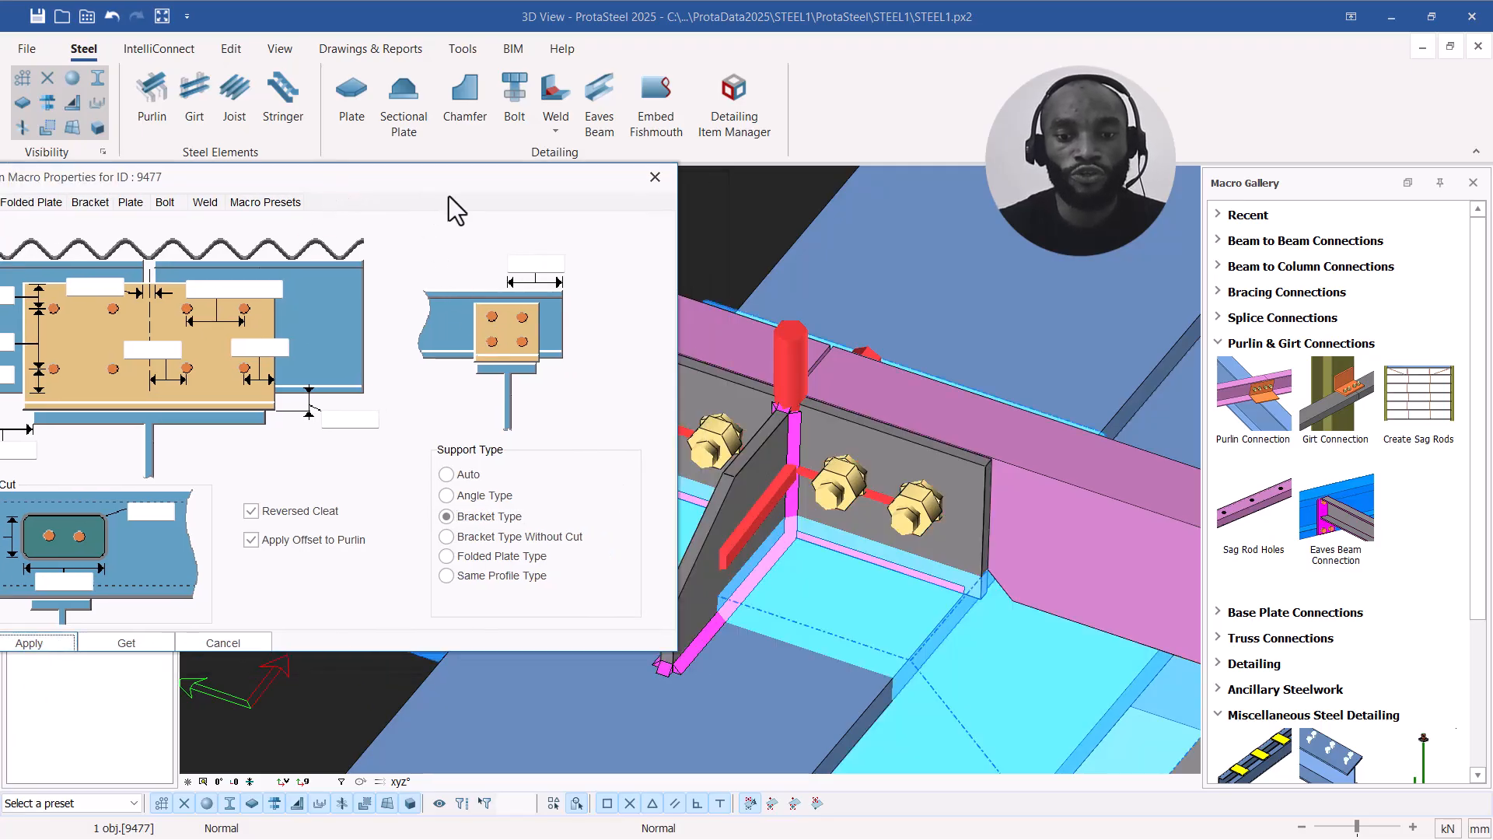
Step: Switch the purlin connection's support back to Angle Type, apply it and close the properties
{"action": "left_click", "coordinate": [459, 495]}
{"action": "left_click", "coordinate": [48, 642]}
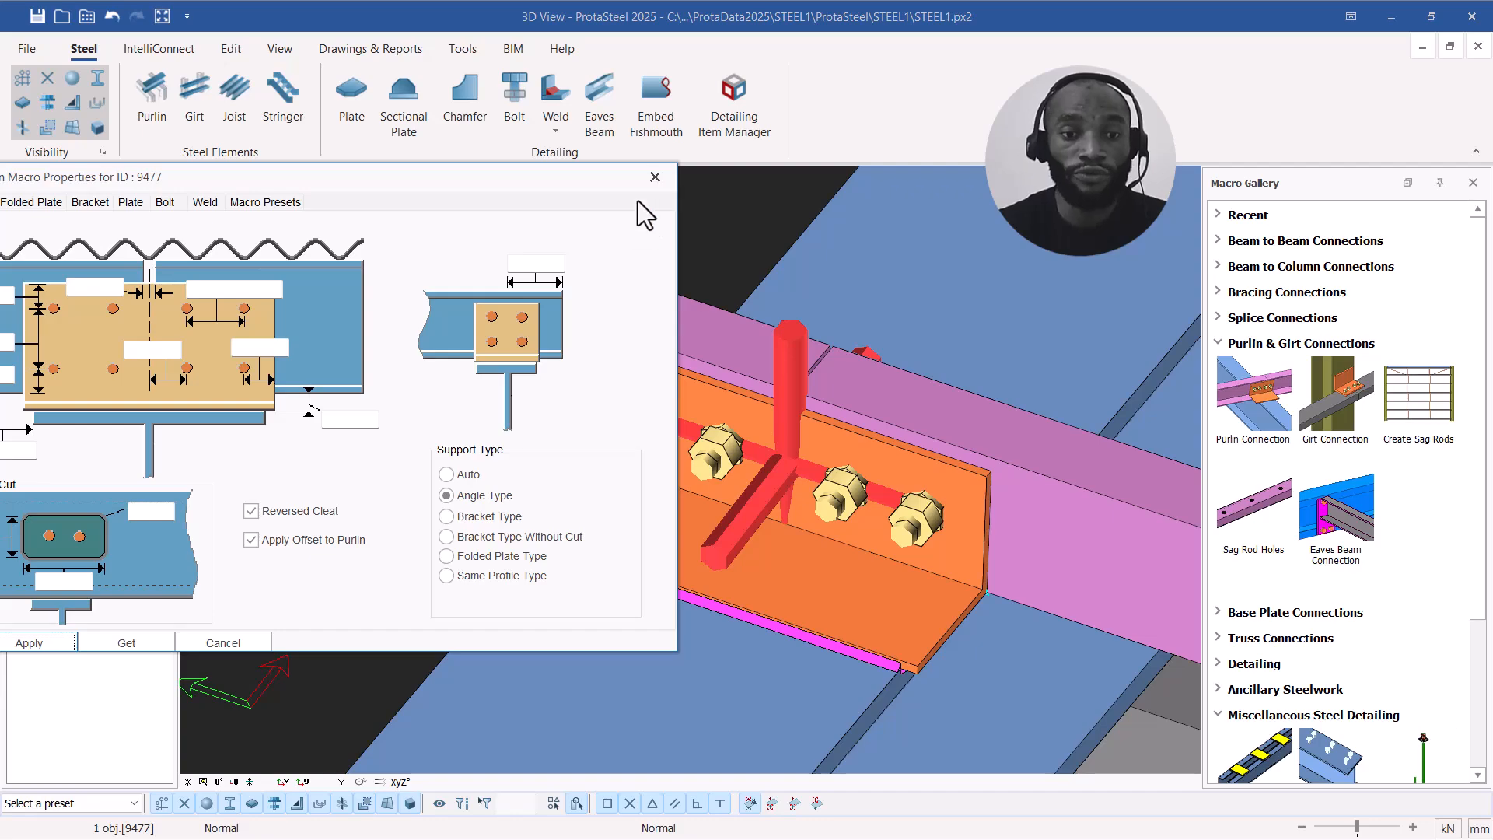
{"action": "left_click", "coordinate": [655, 177]}
Step: Add a Purlin Connection at another unconnected purlin joint along the same rafter, joining its two purlin ends
{"action": "scroll", "coordinate": [938, 385], "scroll_direction": "down", "scroll_amount": 6}
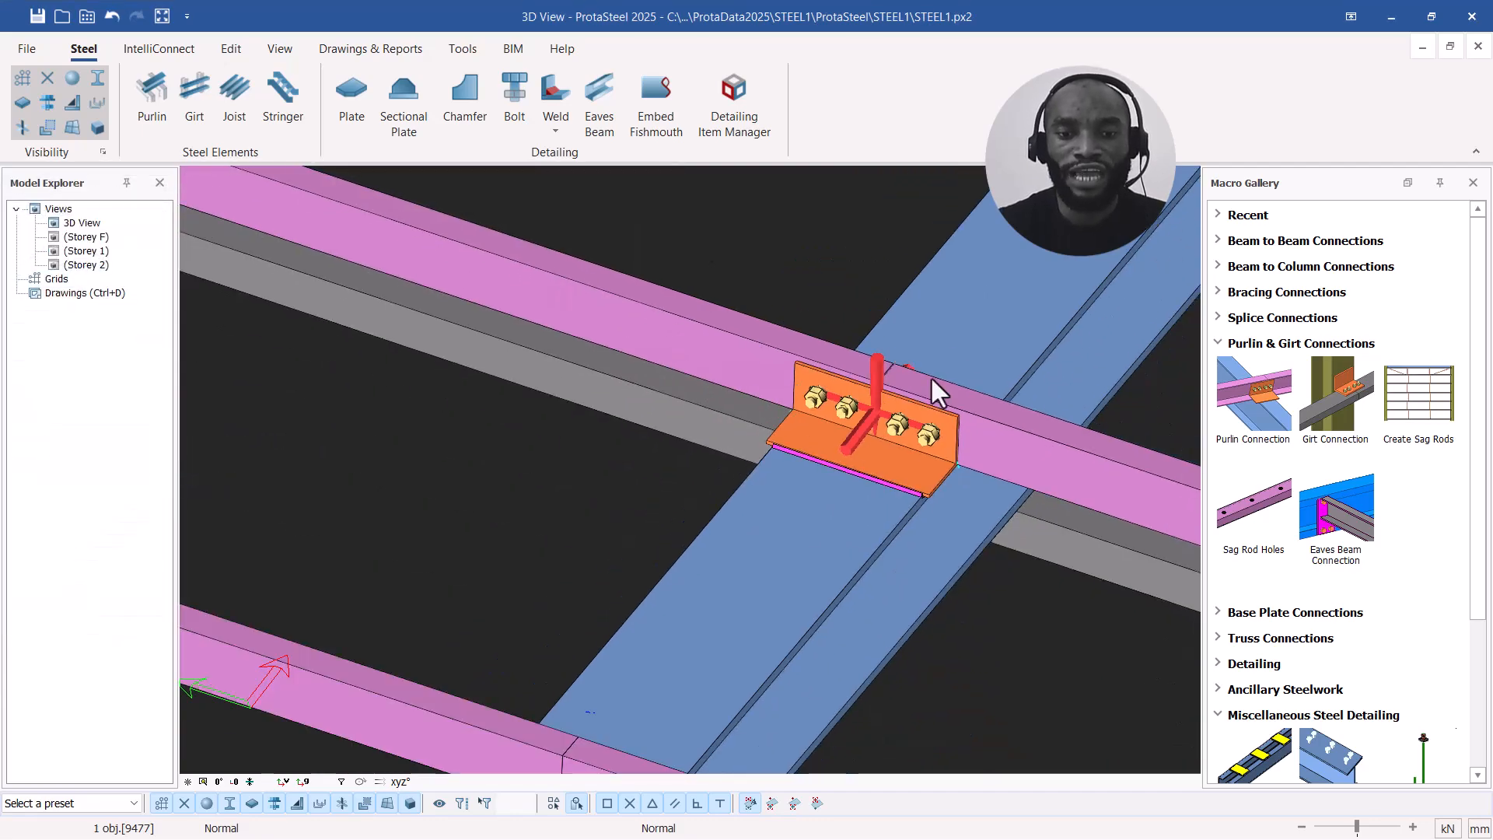
{"action": "middle_click_drag", "start_coordinate": [893, 393], "coordinate": [1190, 582]}
{"action": "scroll", "coordinate": [1097, 583], "scroll_direction": "down", "scroll_amount": 2}
{"action": "scroll", "coordinate": [778, 488], "scroll_direction": "down", "scroll_amount": 2}
{"action": "middle_click_drag", "start_coordinate": [494, 456], "coordinate": [938, 576]}
{"action": "scroll", "coordinate": [582, 400], "scroll_direction": "up", "scroll_amount": 3}
{"action": "left_click", "coordinate": [1291, 390]}
{"action": "scroll", "coordinate": [690, 390], "scroll_direction": "up", "scroll_amount": 2}
{"action": "left_click", "coordinate": [735, 312]}
{"action": "left_click", "coordinate": [787, 424]}
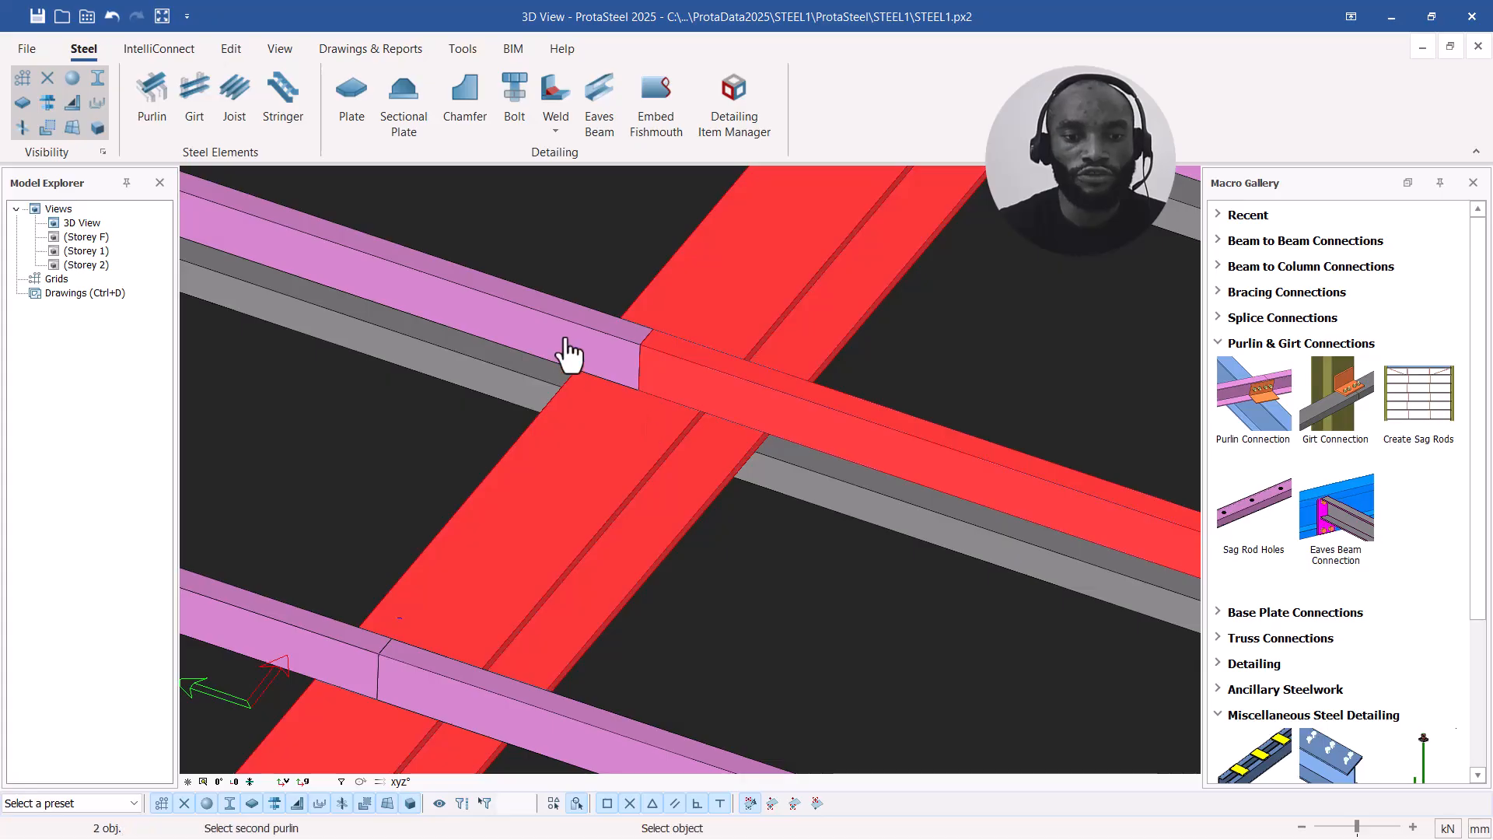
{"action": "left_click", "coordinate": [568, 352]}
{"action": "scroll", "coordinate": [810, 390], "scroll_direction": "down", "scroll_amount": 2}
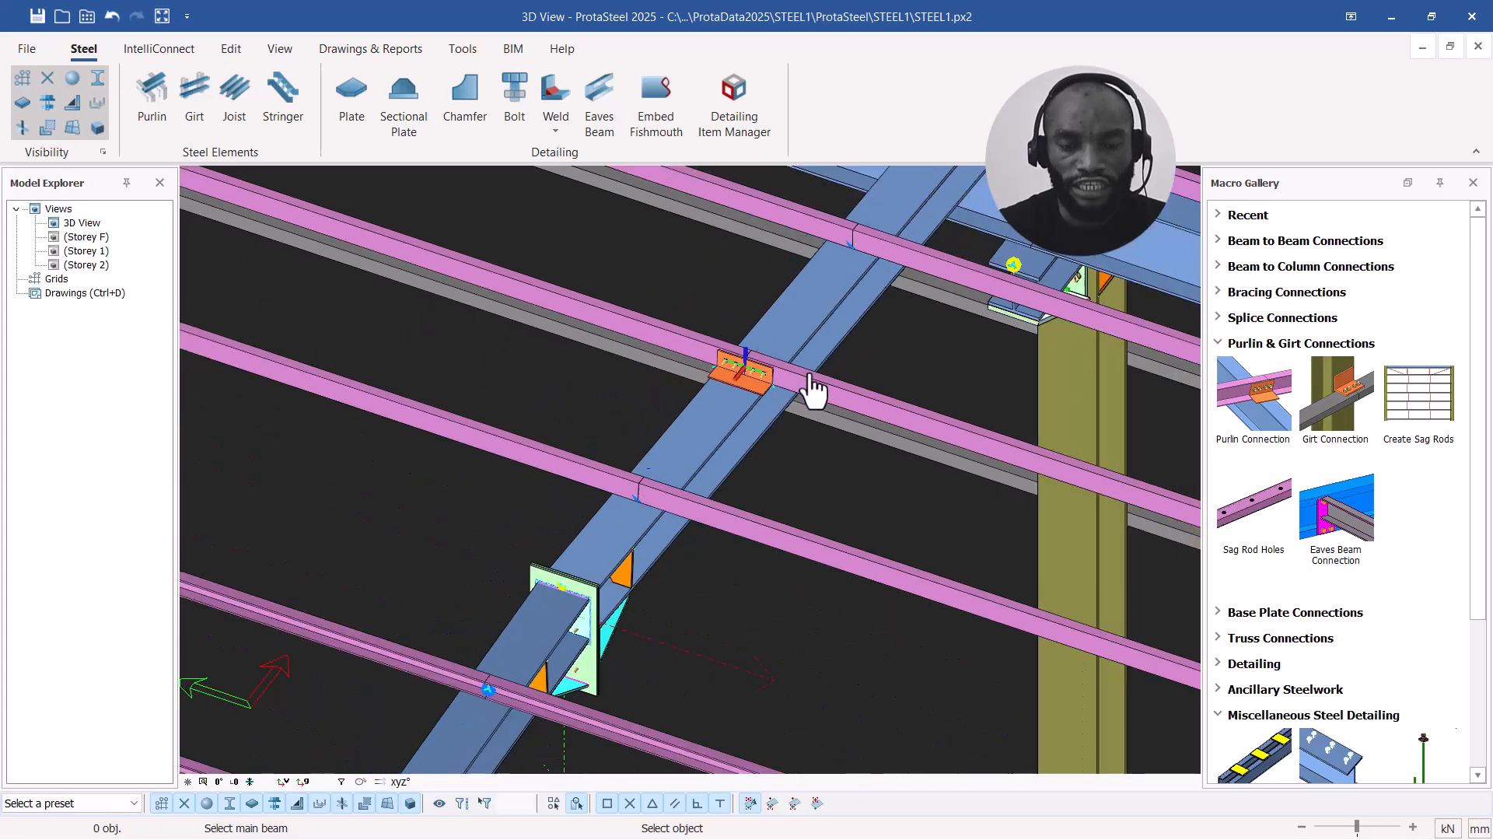
{"action": "scroll", "coordinate": [760, 390], "scroll_direction": "up", "scroll_amount": 3}
{"action": "key", "text": "Escape"}
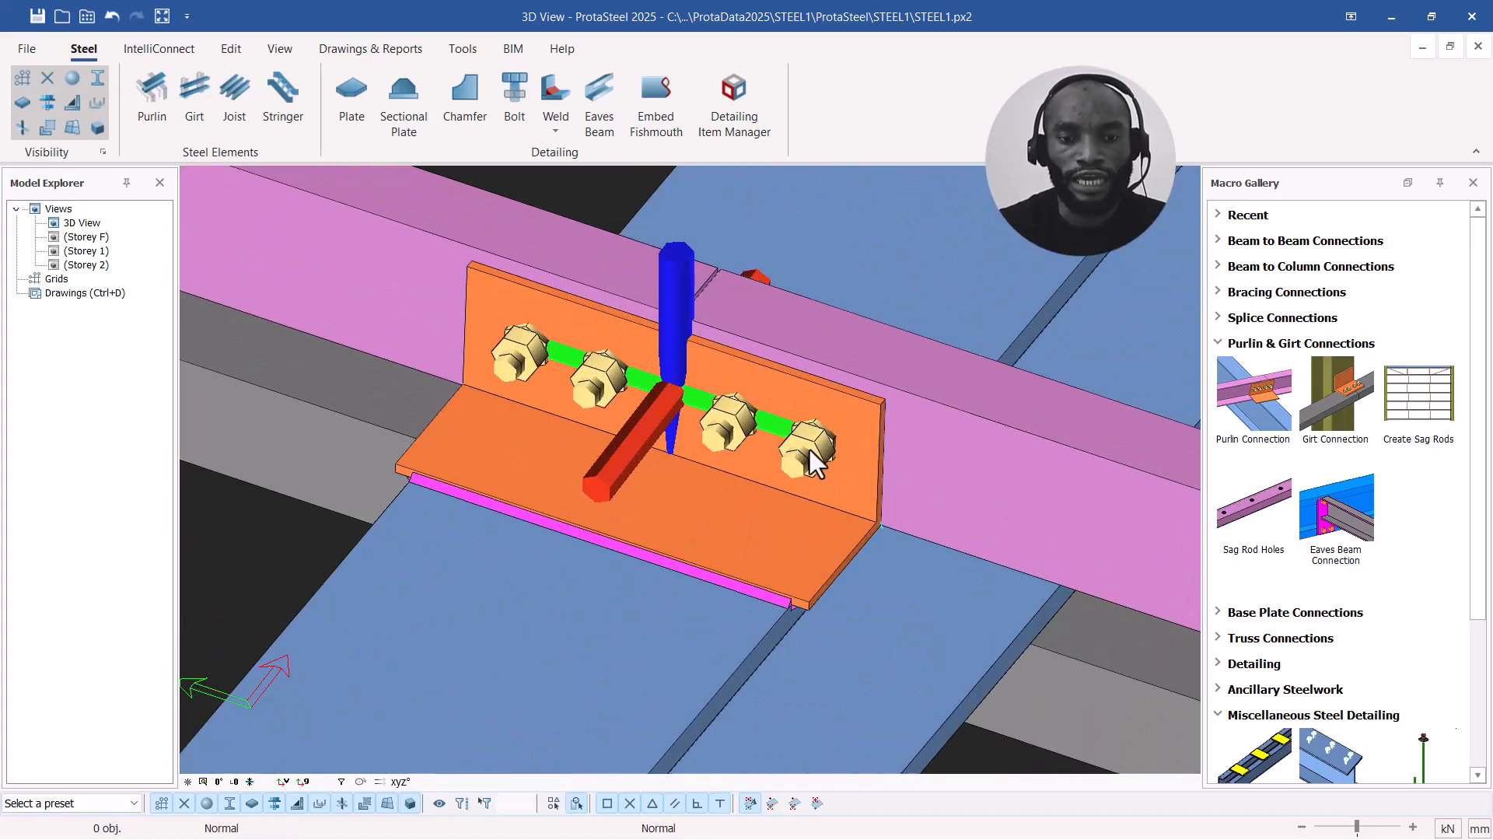
Step: Reduce the bolt diameter of the bolt pair on the right-hand half of the new connection's angle cleat
{"action": "left_click", "coordinate": [810, 454]}
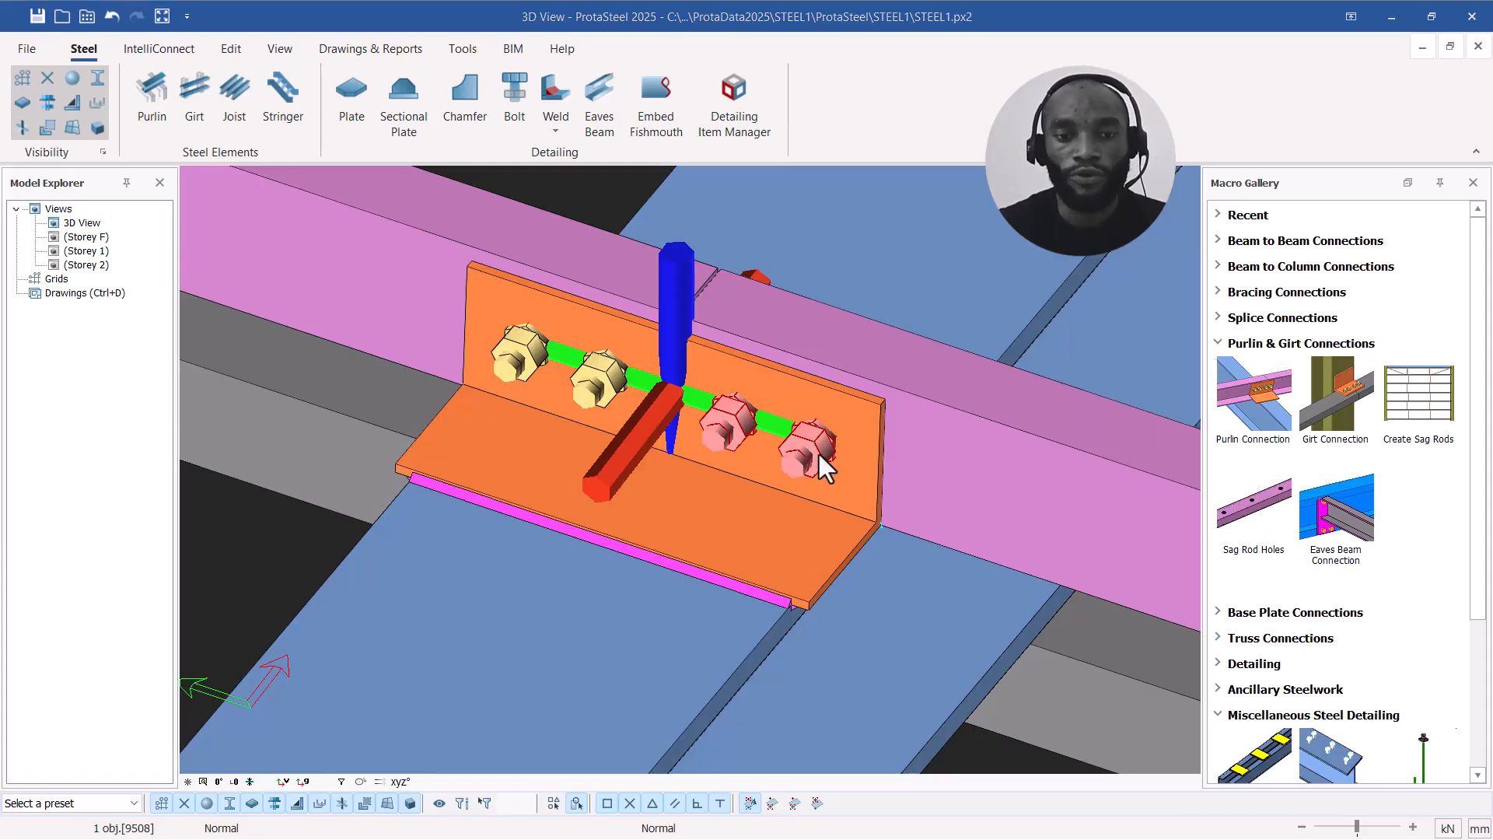
{"action": "double_click", "coordinate": [809, 448]}
{"action": "double_click", "coordinate": [678, 341]}
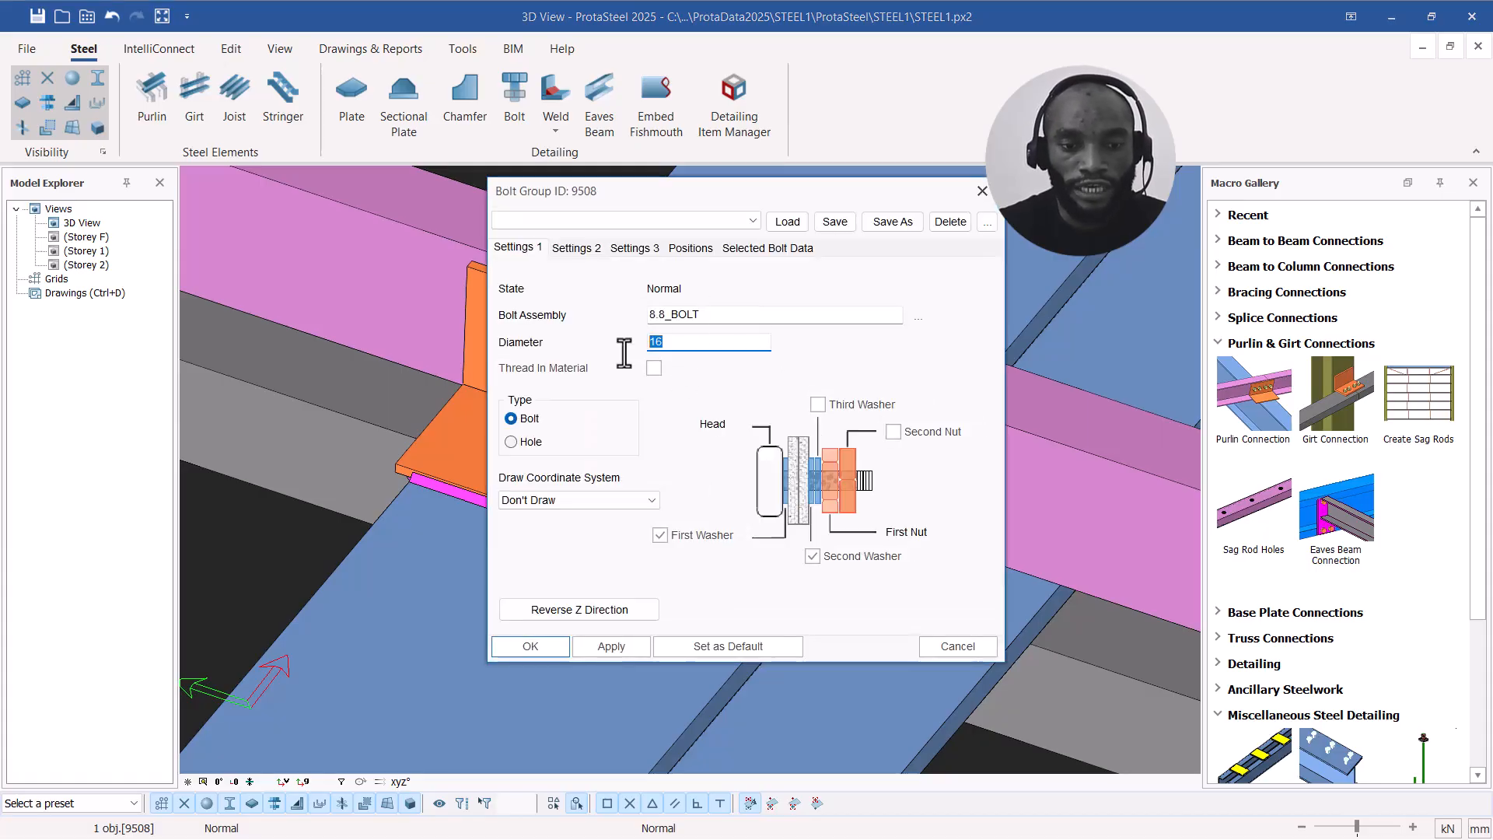
{"action": "left_click", "coordinate": [609, 647]}
{"action": "left_click", "coordinate": [551, 645]}
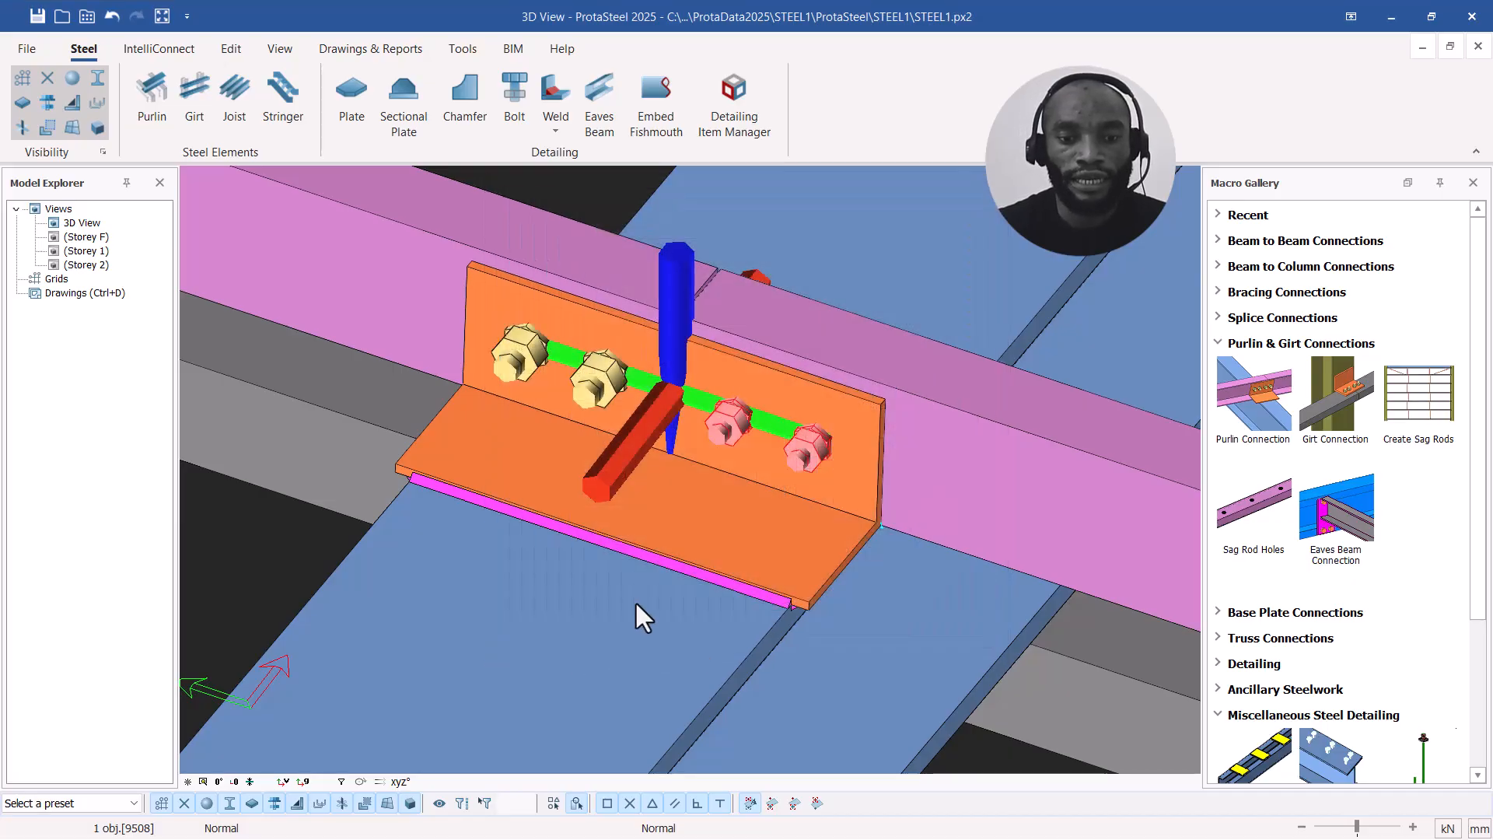
Step: Set the diameter of the other bolt pair, on the cleat's left-hand half, to 12
{"action": "left_click", "coordinate": [596, 372]}
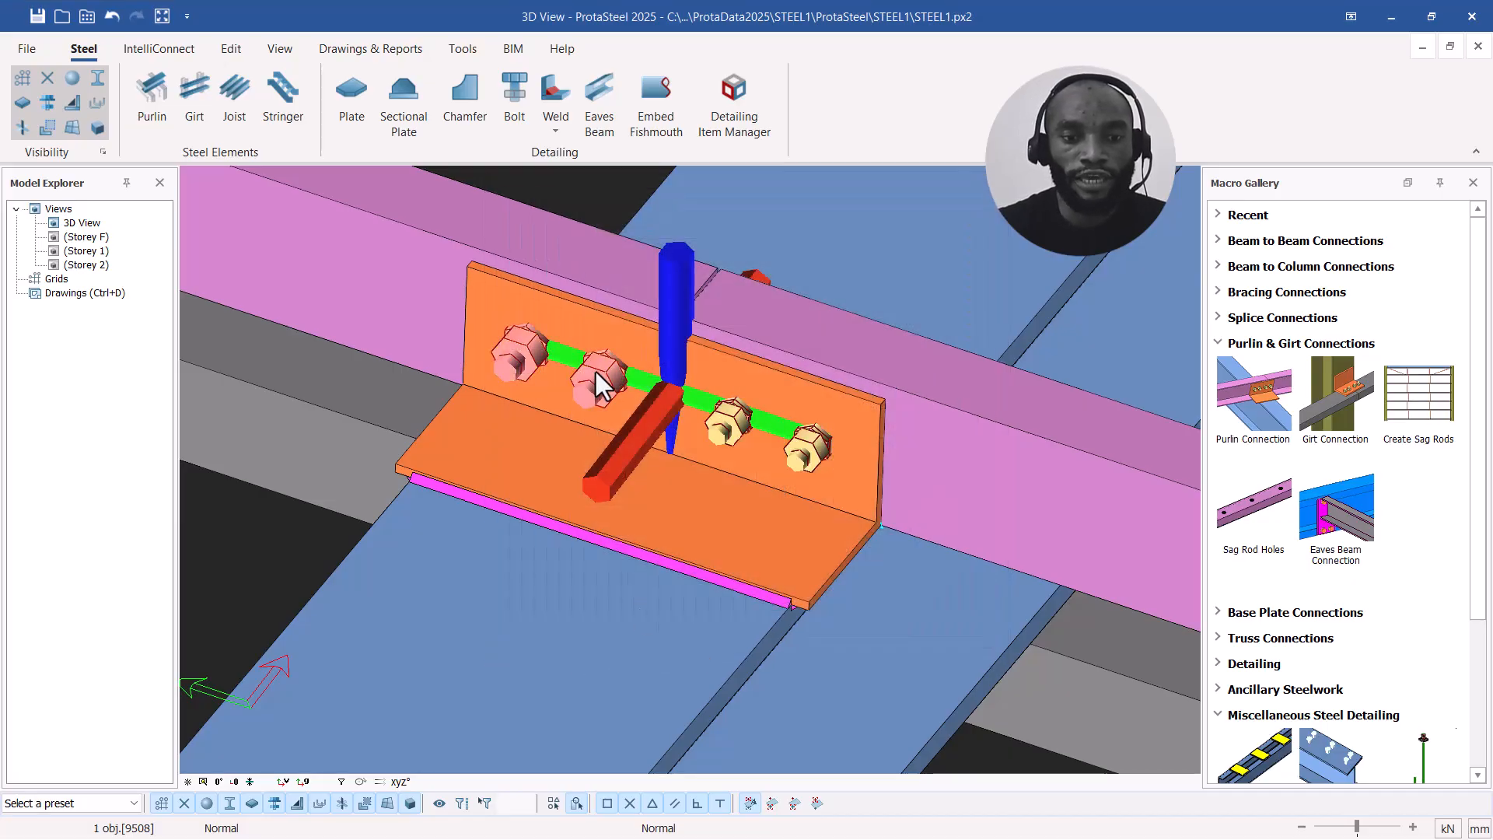
{"action": "double_click", "coordinate": [685, 369]}
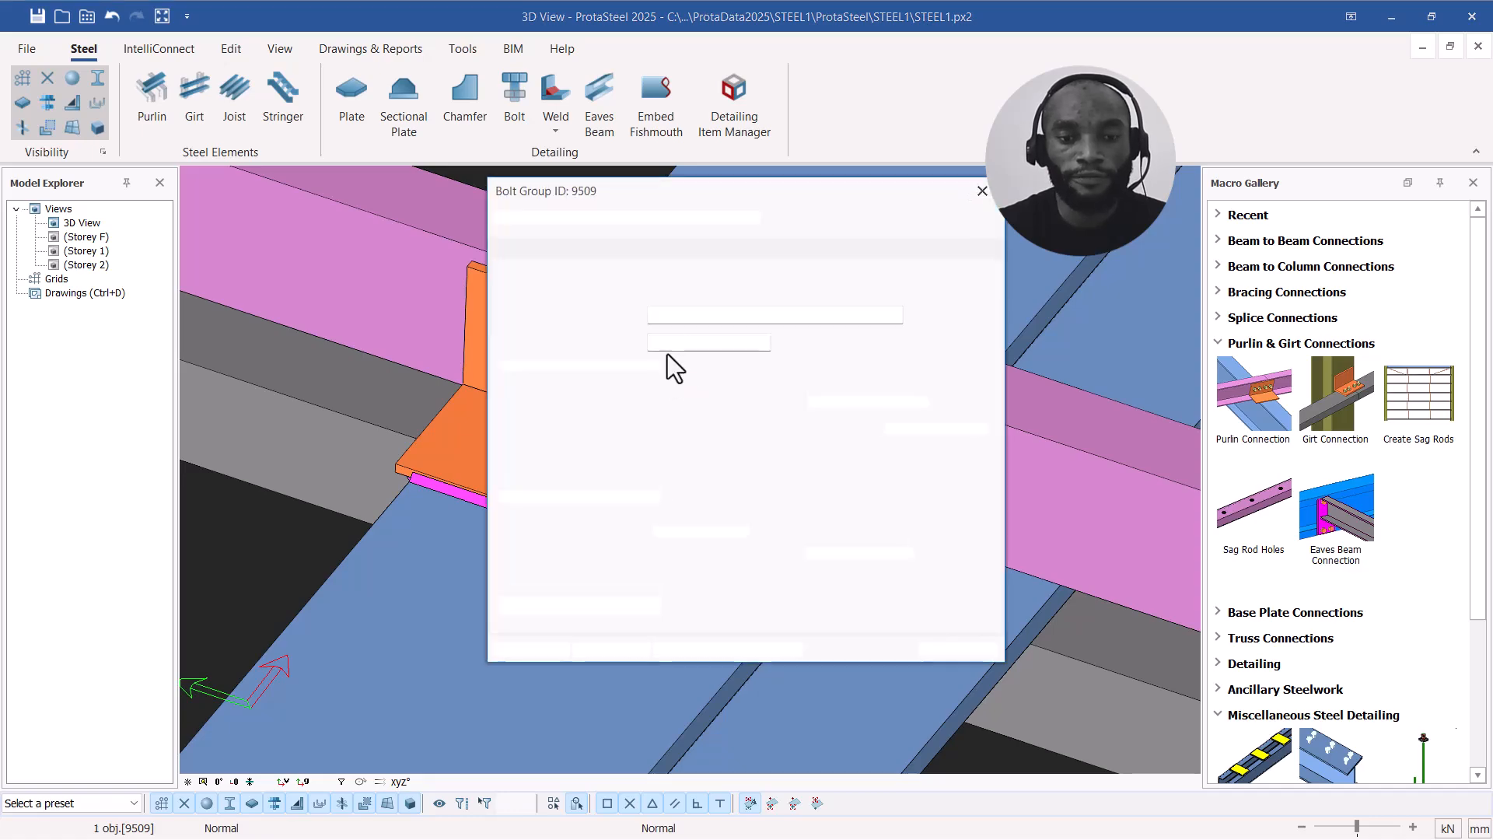
{"action": "double_click", "coordinate": [671, 347]}
{"action": "type", "text": "12"}
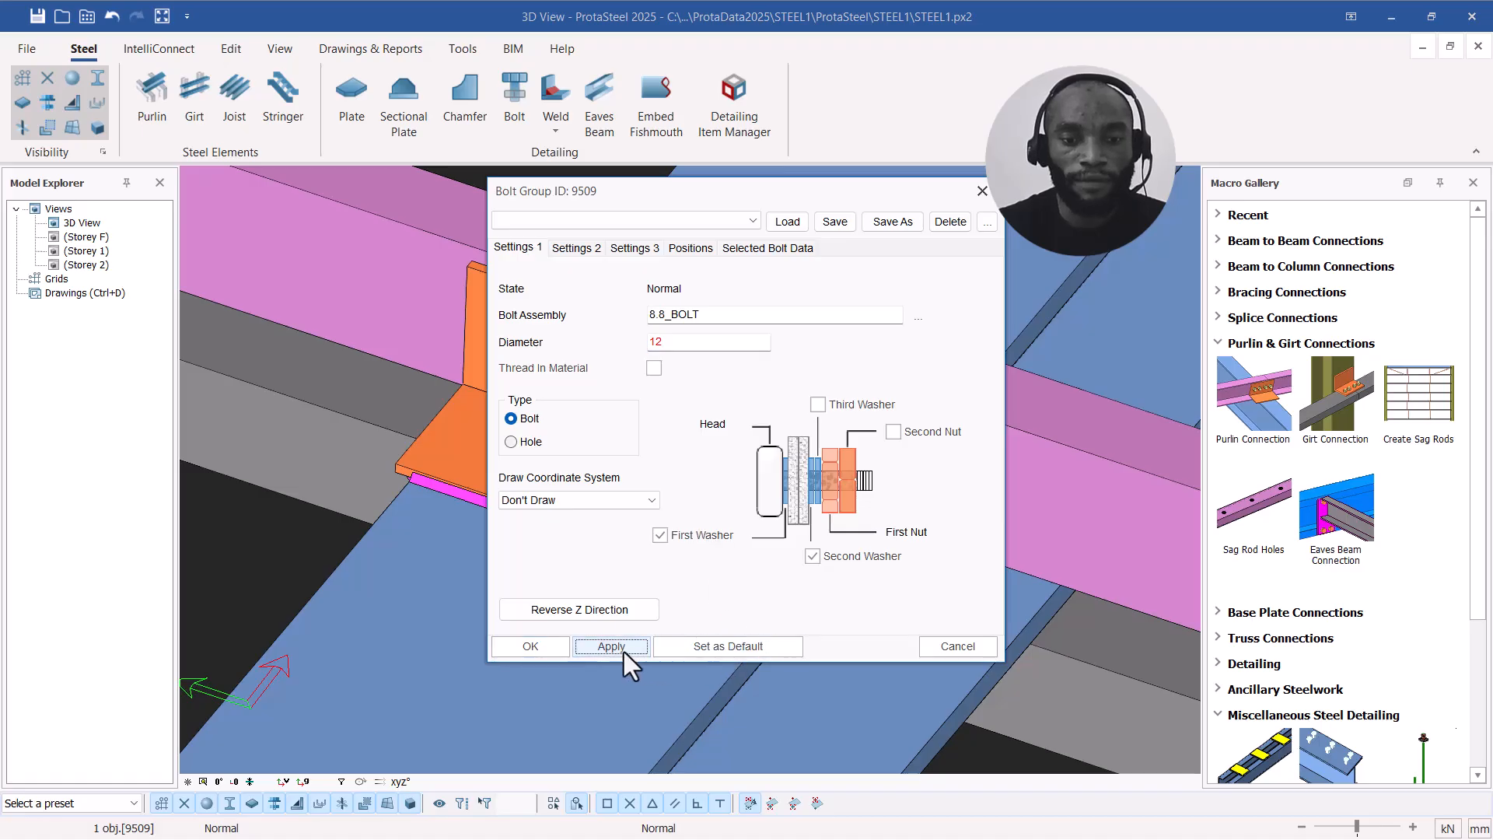
{"action": "left_click", "coordinate": [521, 647]}
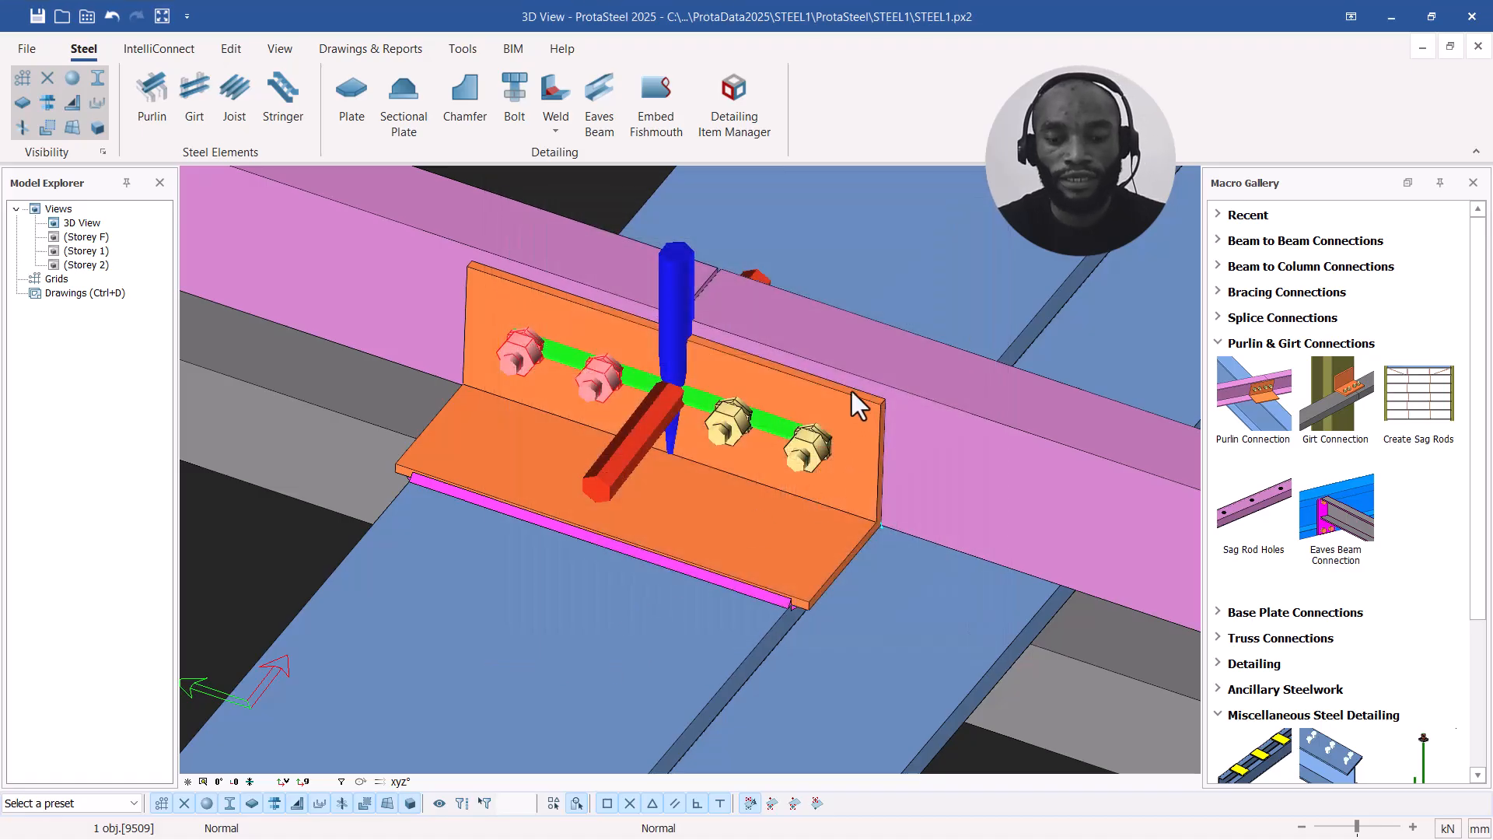
{"action": "key", "text": "Escape"}
{"action": "scroll", "coordinate": [802, 387], "scroll_direction": "down", "scroll_amount": 3}
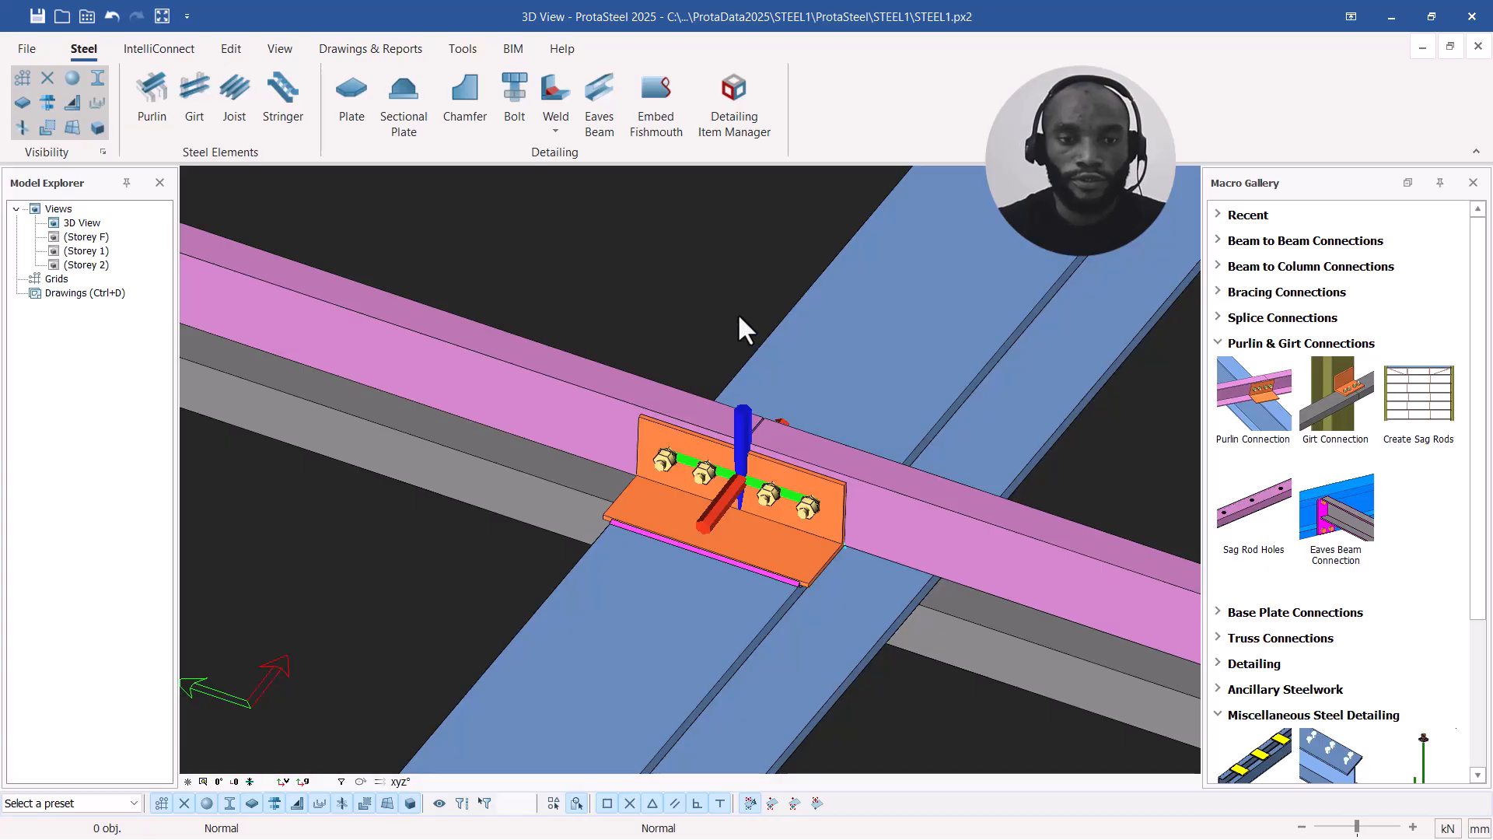
Step: Examine an unconnected girt joint on an outer column, checking the column and its two girt ends by selecting them
{"action": "scroll", "coordinate": [739, 315], "scroll_direction": "down", "scroll_amount": 6}
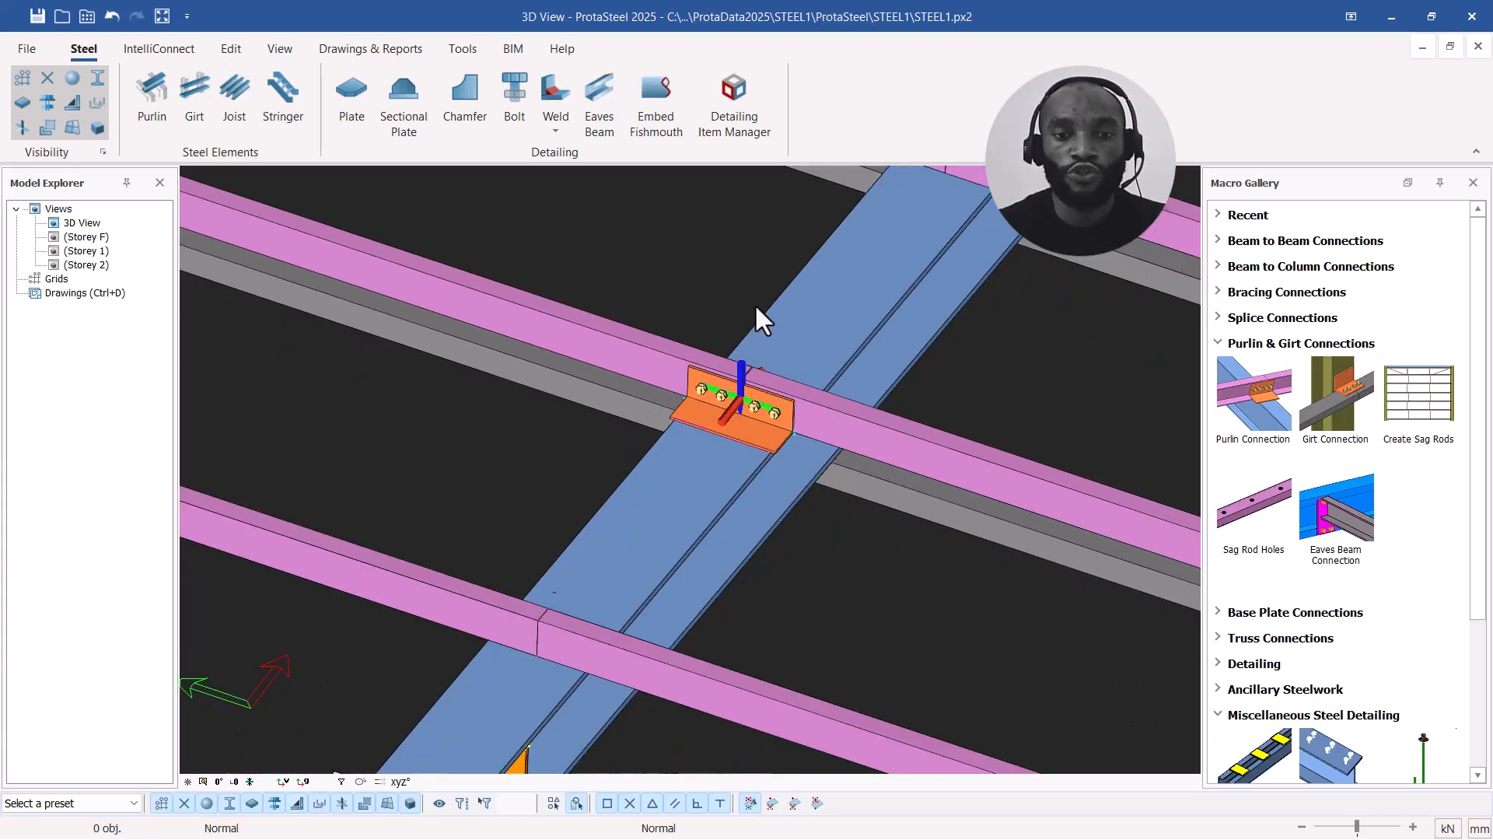
{"action": "scroll", "coordinate": [827, 326], "scroll_direction": "down", "scroll_amount": 4}
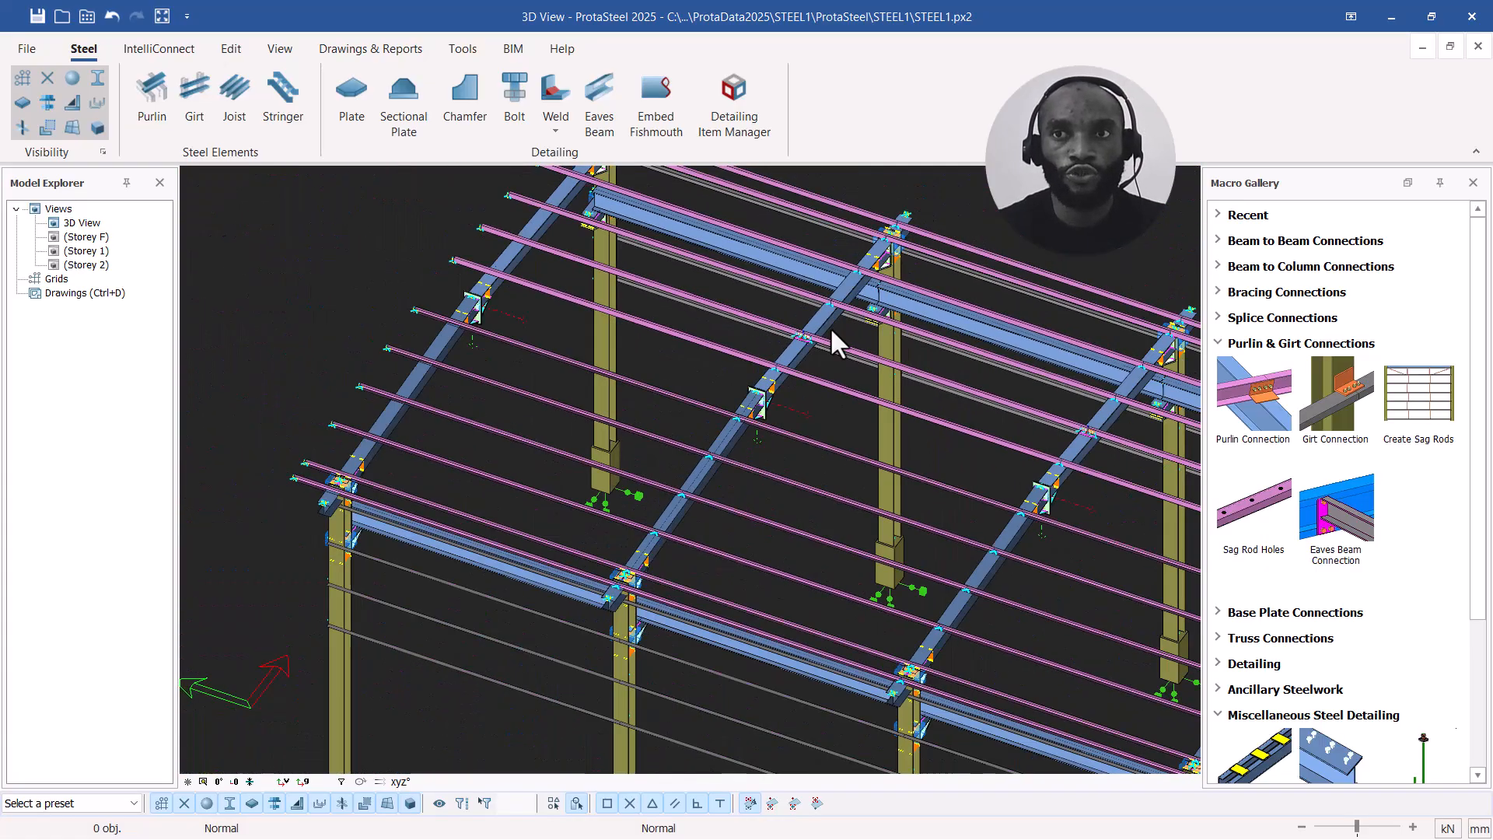
{"action": "scroll", "coordinate": [887, 288], "scroll_direction": "up", "scroll_amount": 3}
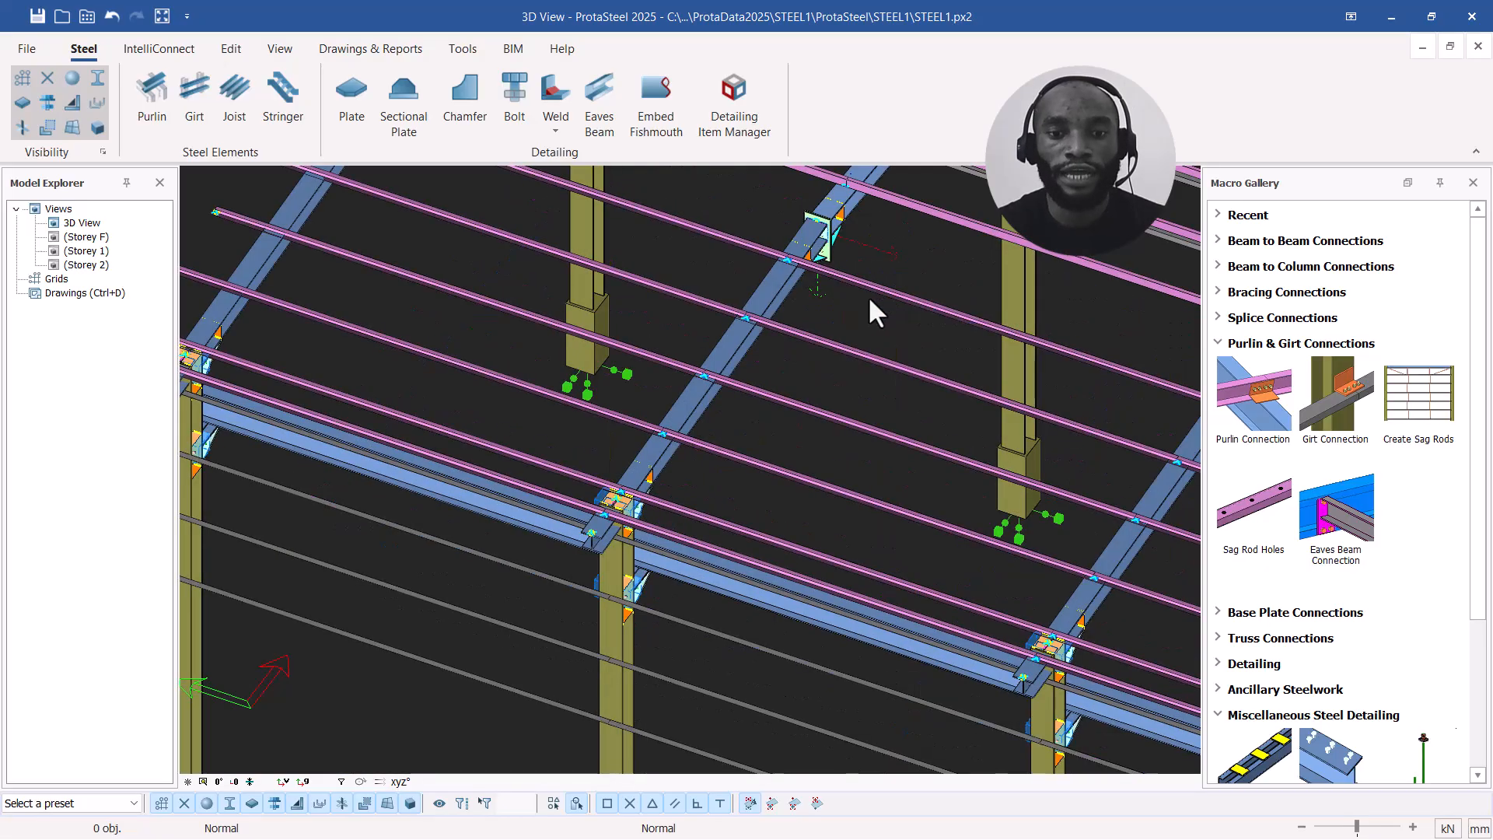
{"action": "scroll", "coordinate": [790, 357], "scroll_direction": "down", "scroll_amount": 2}
{"action": "scroll", "coordinate": [666, 488], "scroll_direction": "up", "scroll_amount": 8}
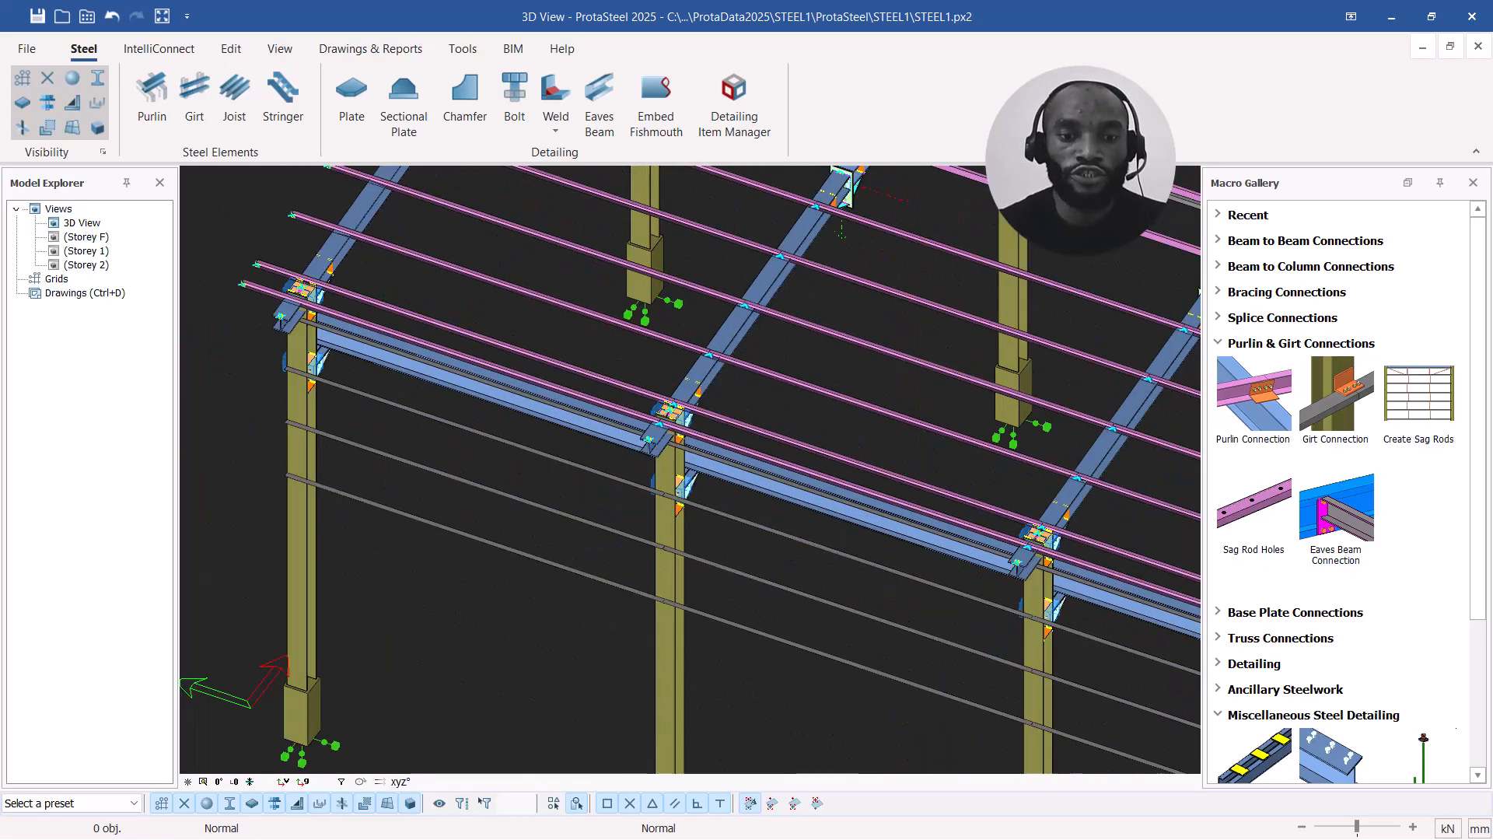
{"action": "left_click", "coordinate": [663, 495]}
{"action": "middle_click_drag", "start_coordinate": [665, 497], "coordinate": [633, 448]}
{"action": "scroll", "coordinate": [633, 450], "scroll_direction": "up", "scroll_amount": 1}
{"action": "left_click", "coordinate": [600, 480]}
{"action": "scroll", "coordinate": [619, 451], "scroll_direction": "up", "scroll_amount": 4}
{"action": "left_click", "coordinate": [725, 364]}
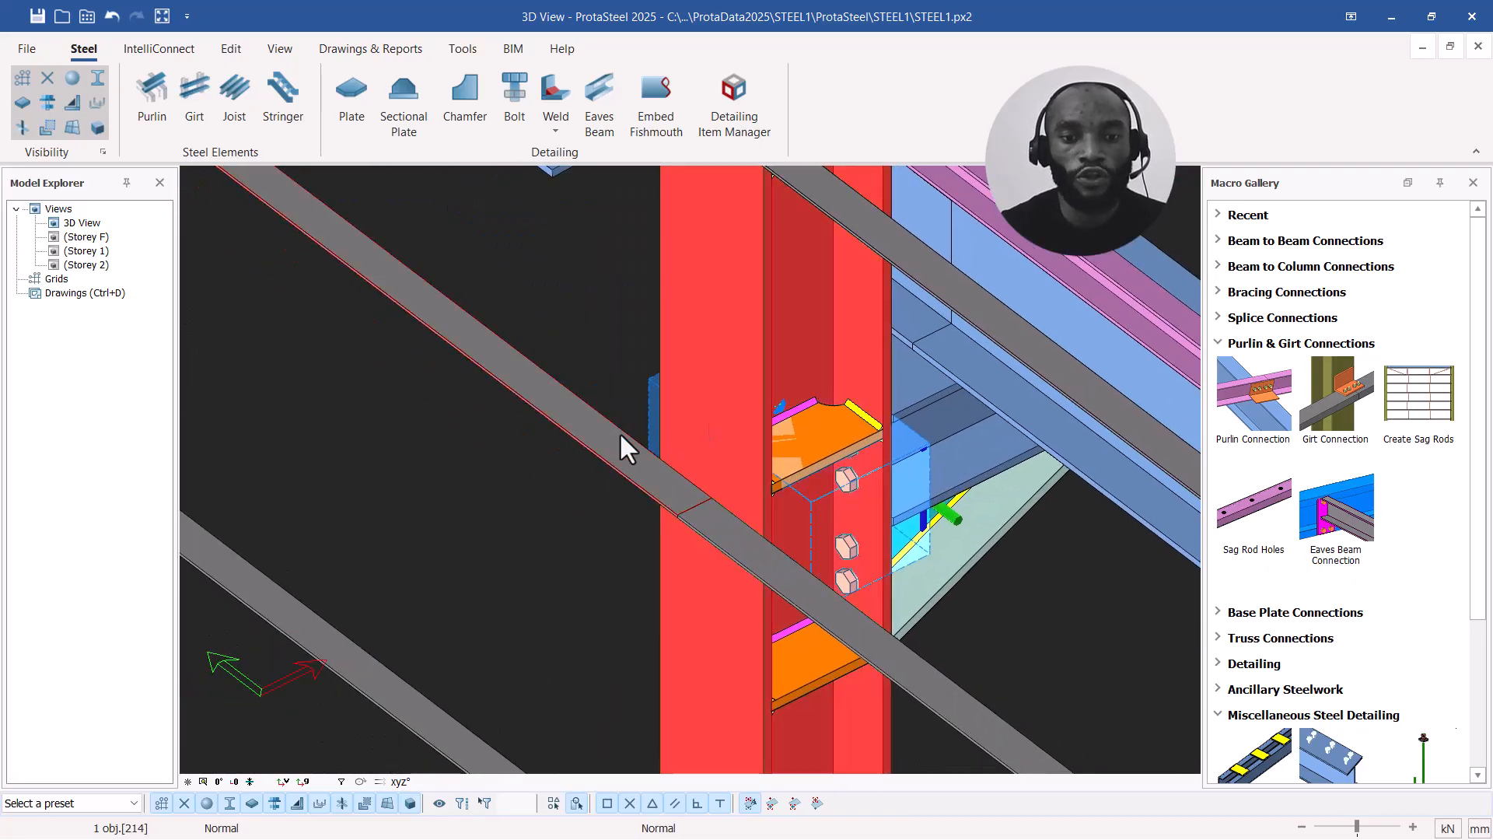
{"action": "left_click", "coordinate": [727, 525]}
{"action": "left_click", "coordinate": [603, 311]}
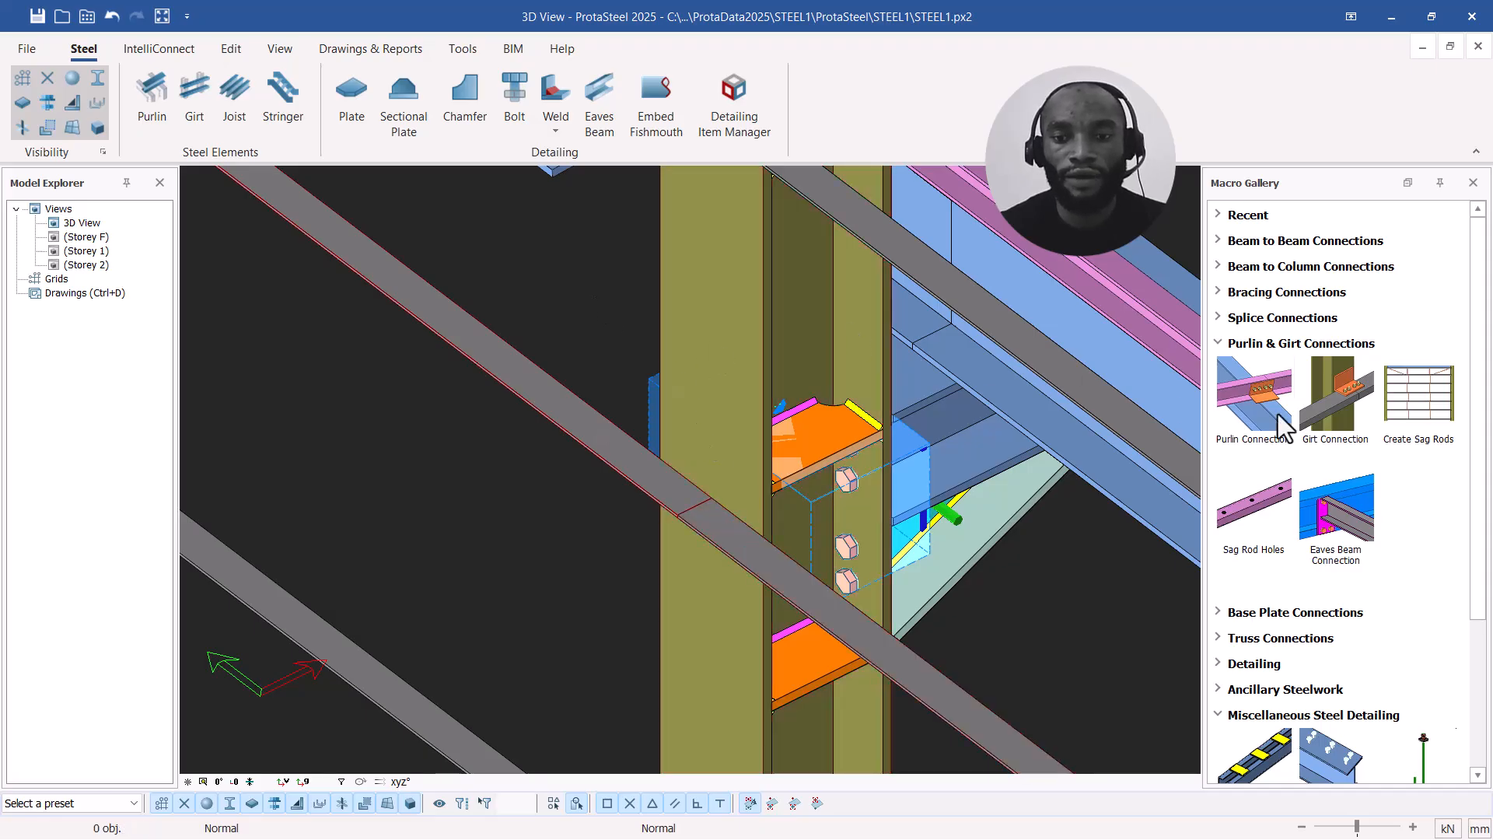
Step: Add a Girt Connection at the girt joint, with the column as main member and the two girt ends as connected members
{"action": "left_click", "coordinate": [1339, 388]}
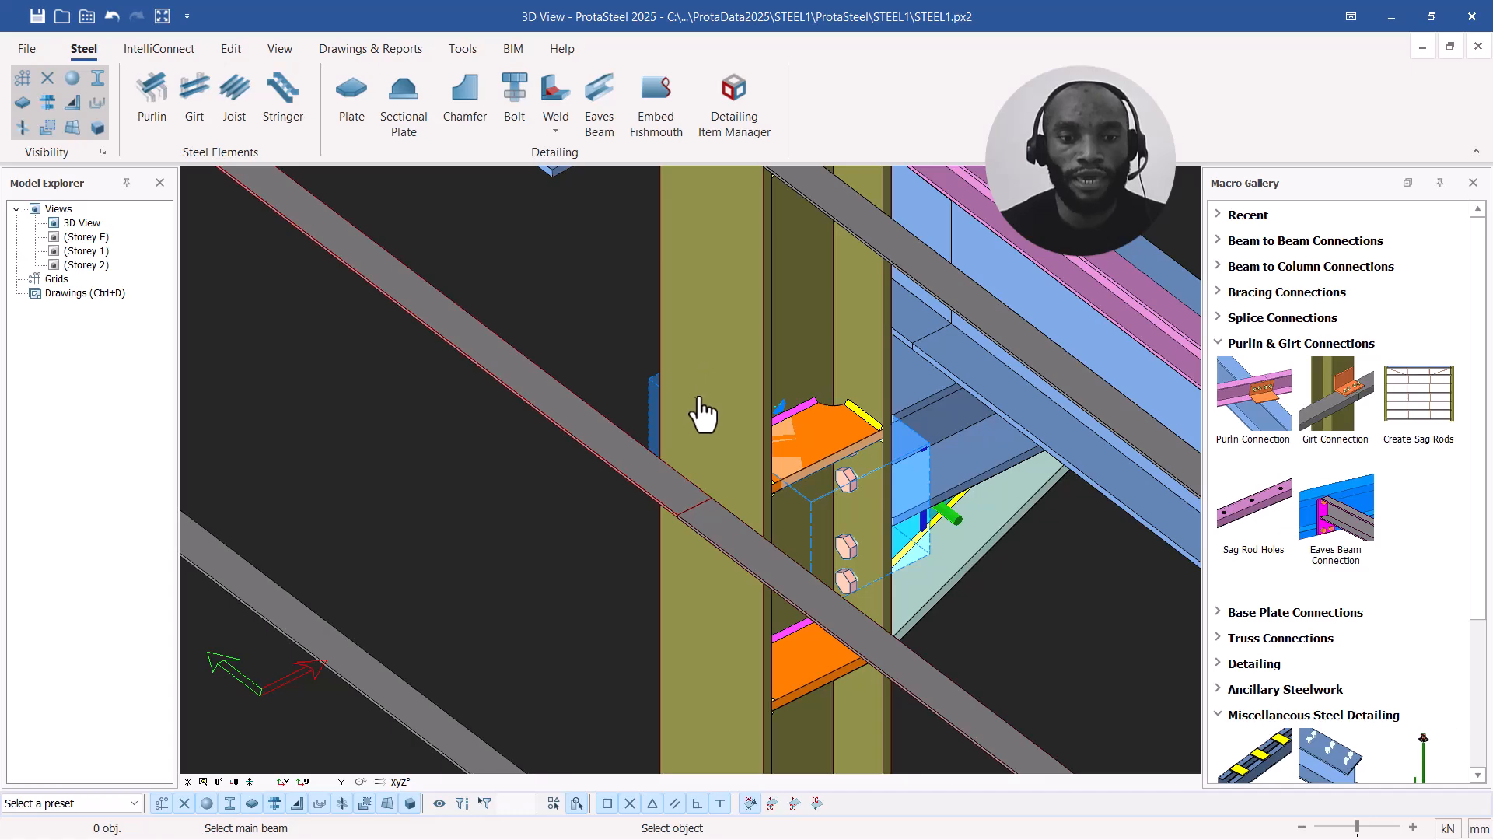
{"action": "left_click", "coordinate": [698, 410]}
{"action": "left_click", "coordinate": [570, 419]}
{"action": "left_click", "coordinate": [718, 526]}
{"action": "scroll", "coordinate": [709, 490], "scroll_direction": "up", "scroll_amount": 4}
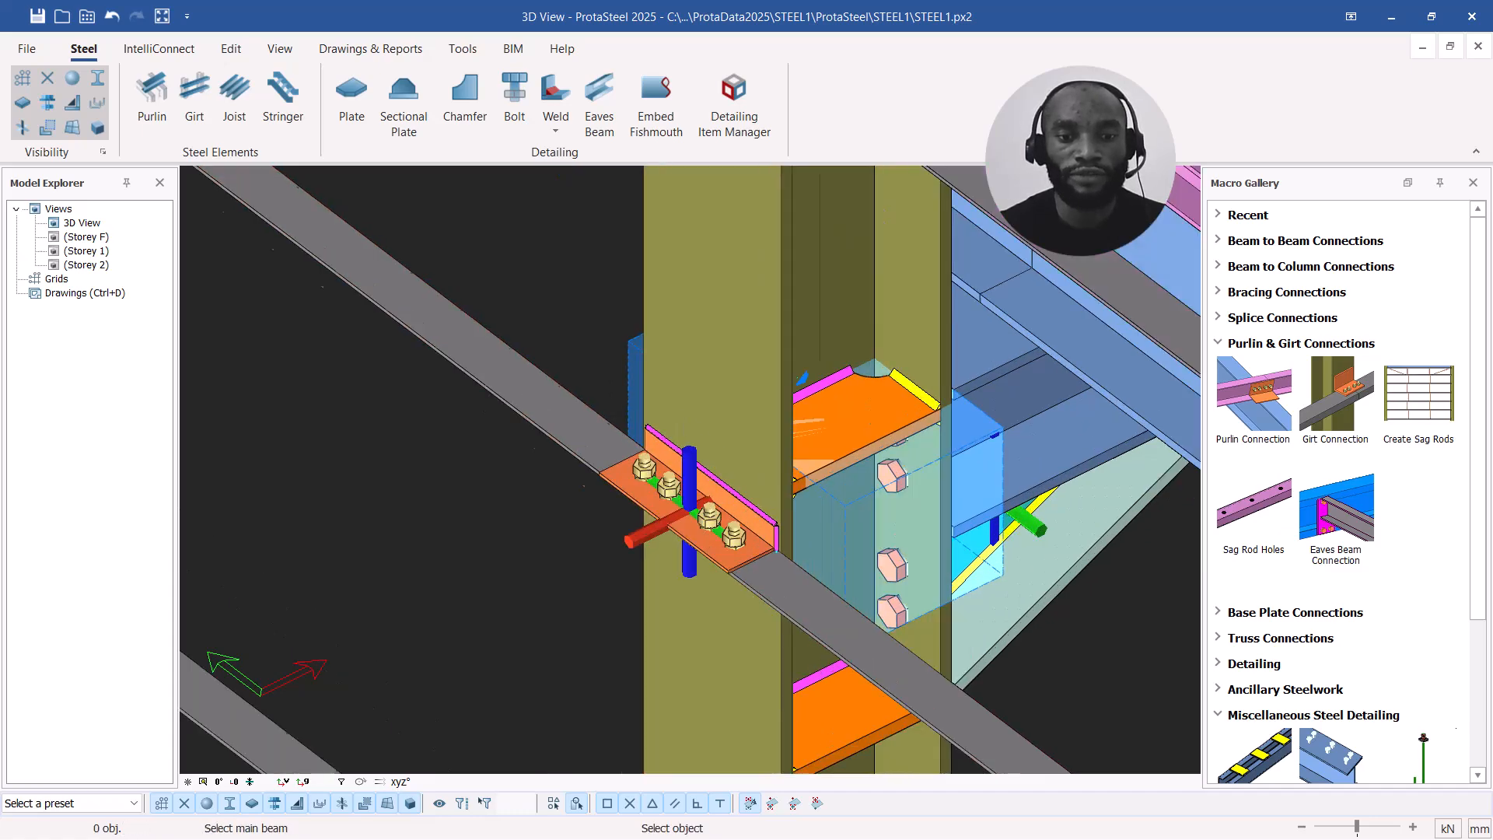
{"action": "key", "text": "Escape"}
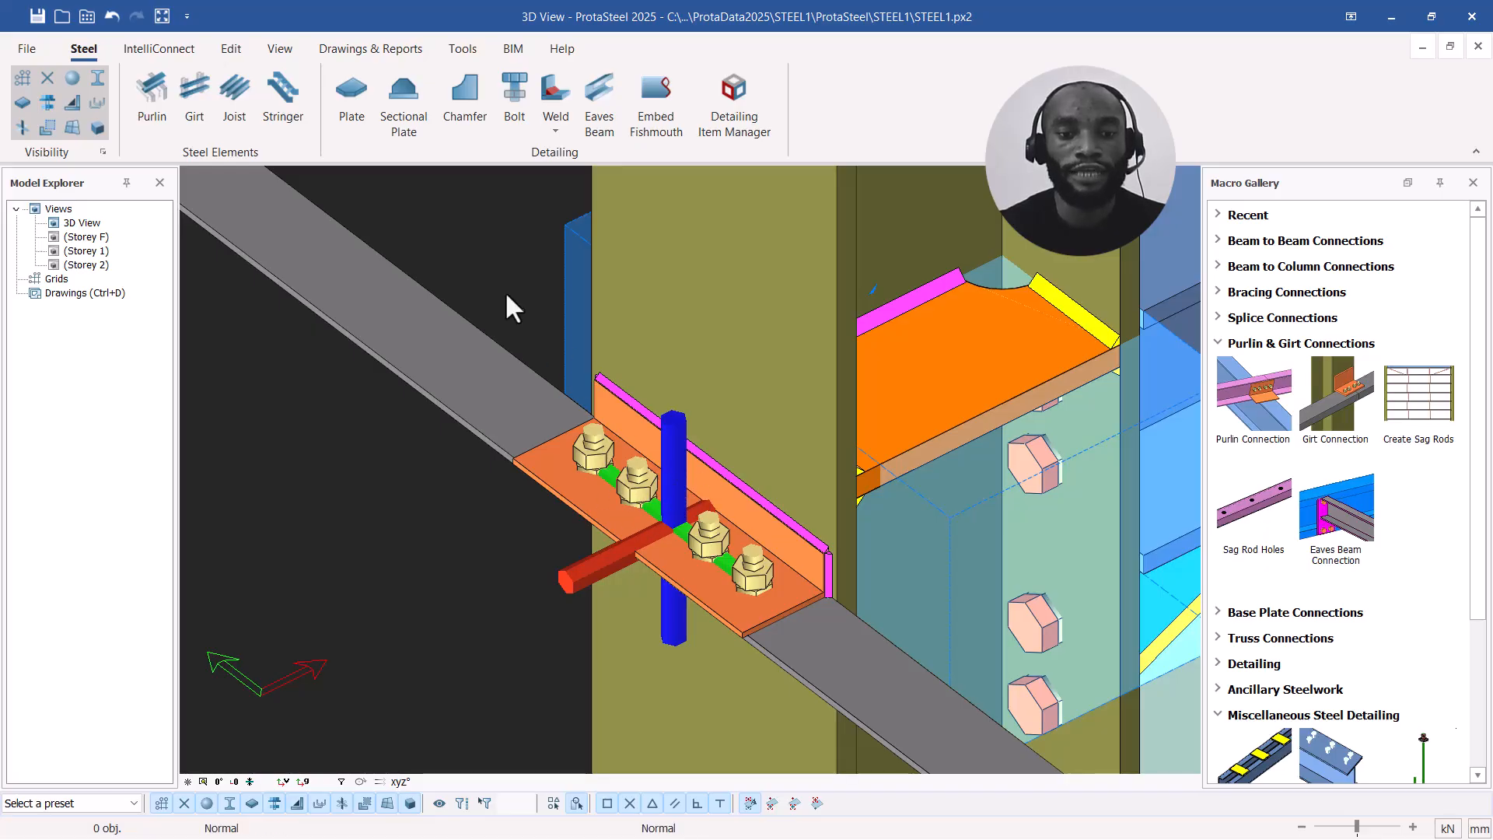
Step: Change the new girt connection's support to Bracket Type and apply it
{"action": "left_click", "coordinate": [675, 468]}
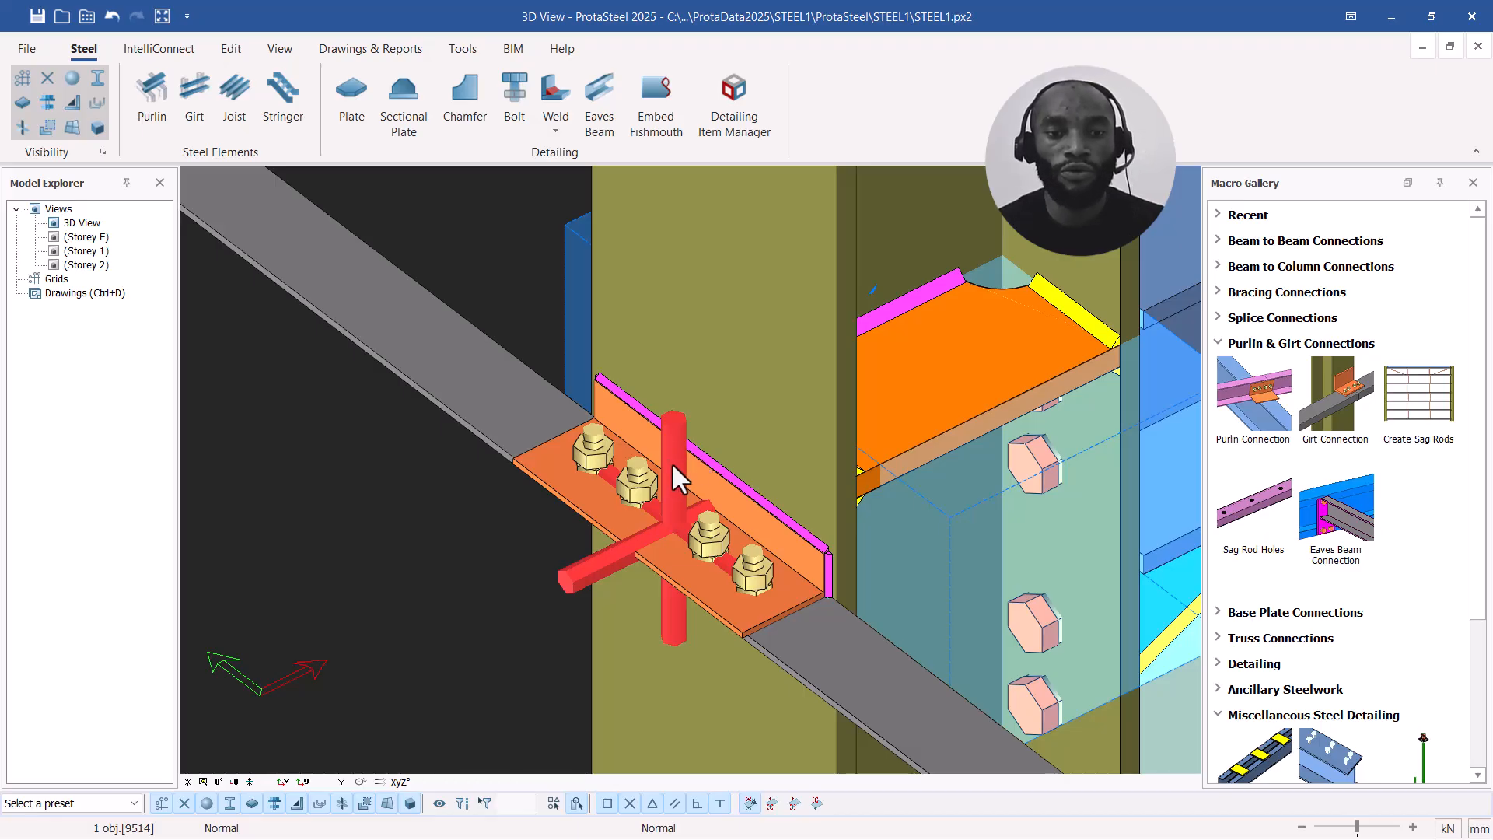
{"action": "double_click", "coordinate": [669, 456]}
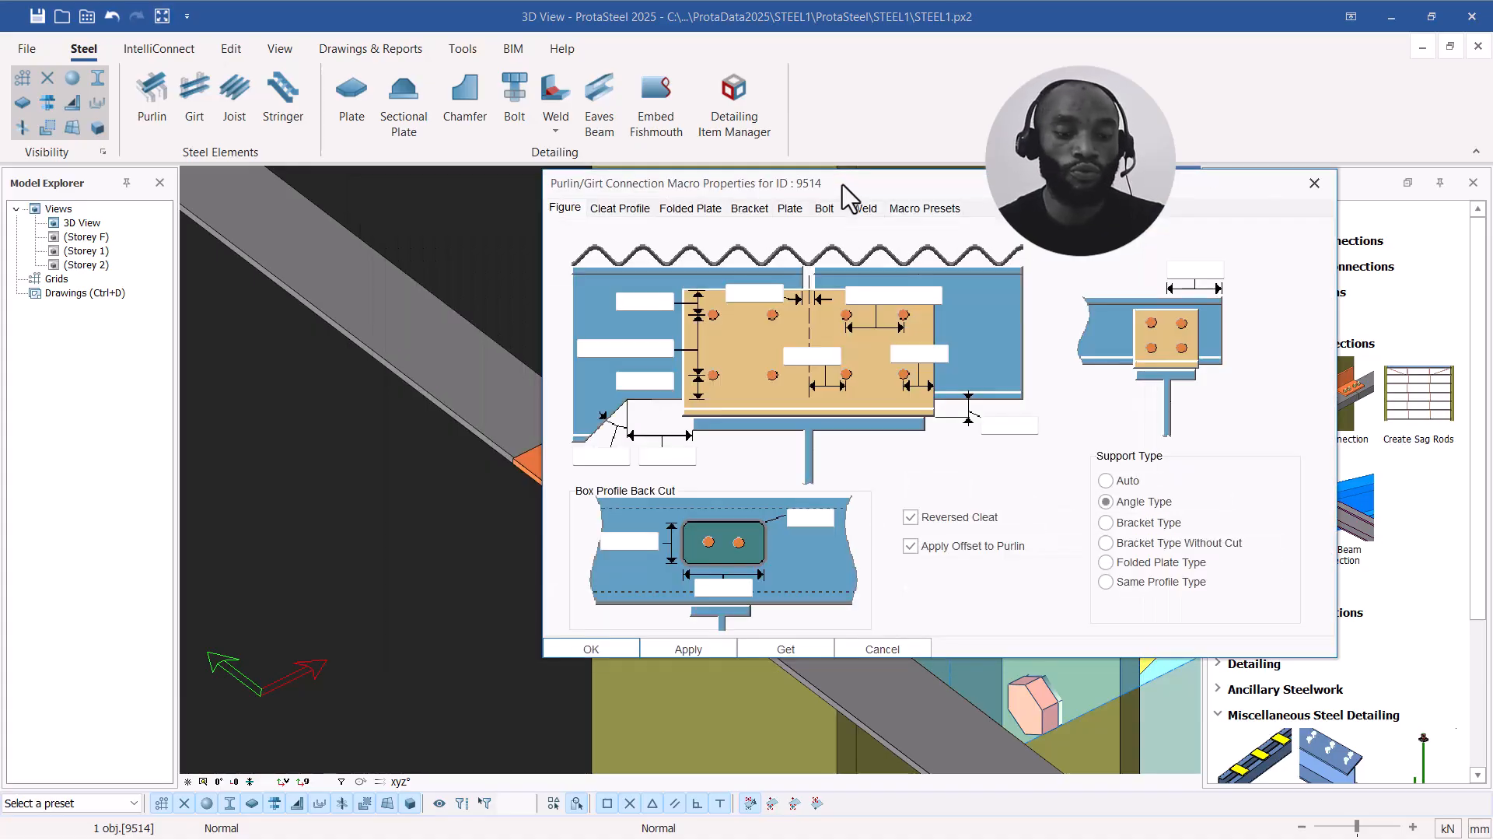
{"action": "left_click_drag", "start_coordinate": [814, 187], "coordinate": [1132, 140]}
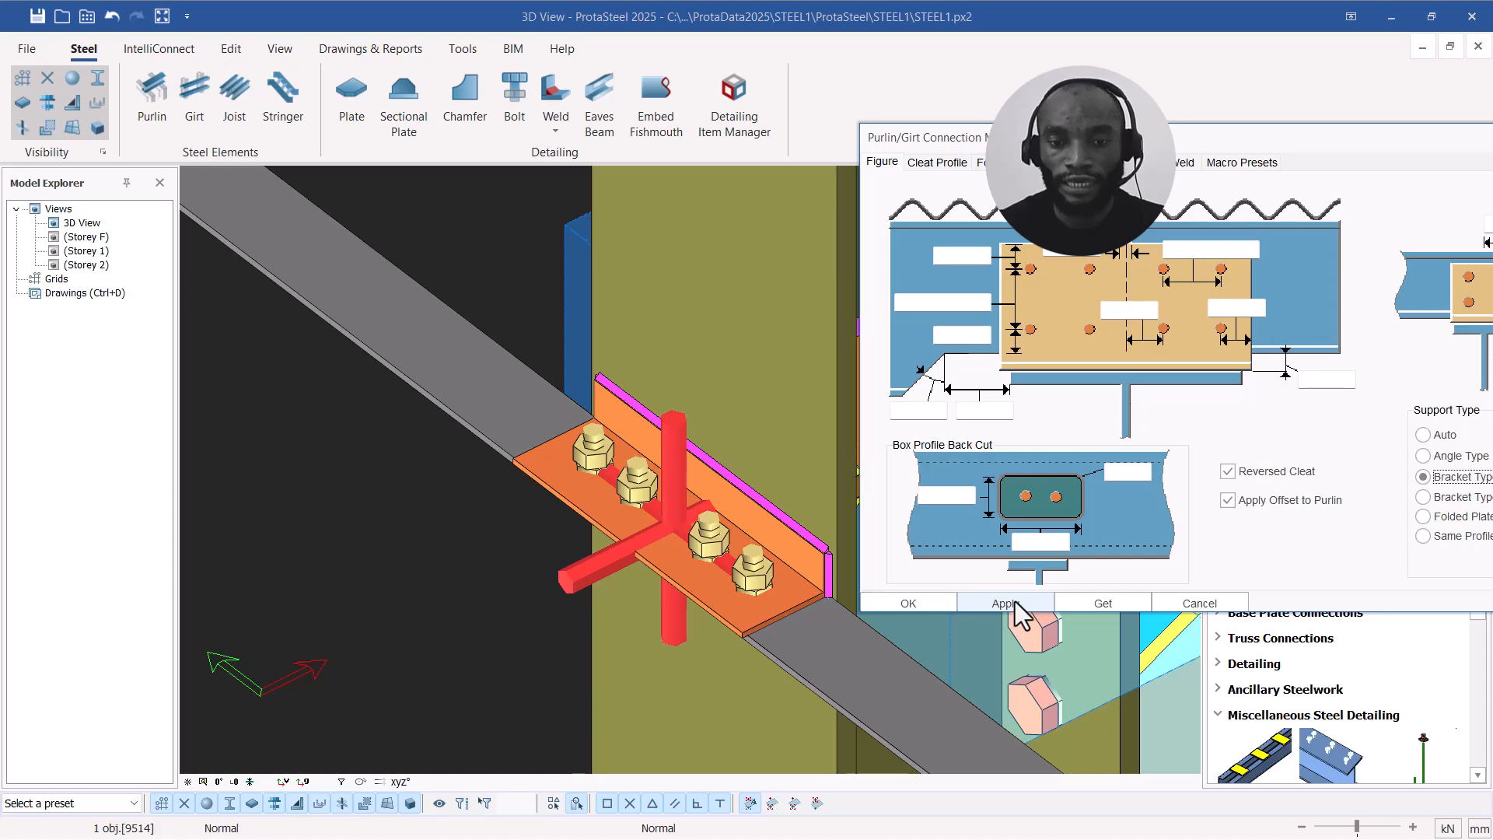
{"action": "left_click", "coordinate": [910, 604]}
{"action": "scroll", "coordinate": [724, 469], "scroll_direction": "down", "scroll_amount": 2}
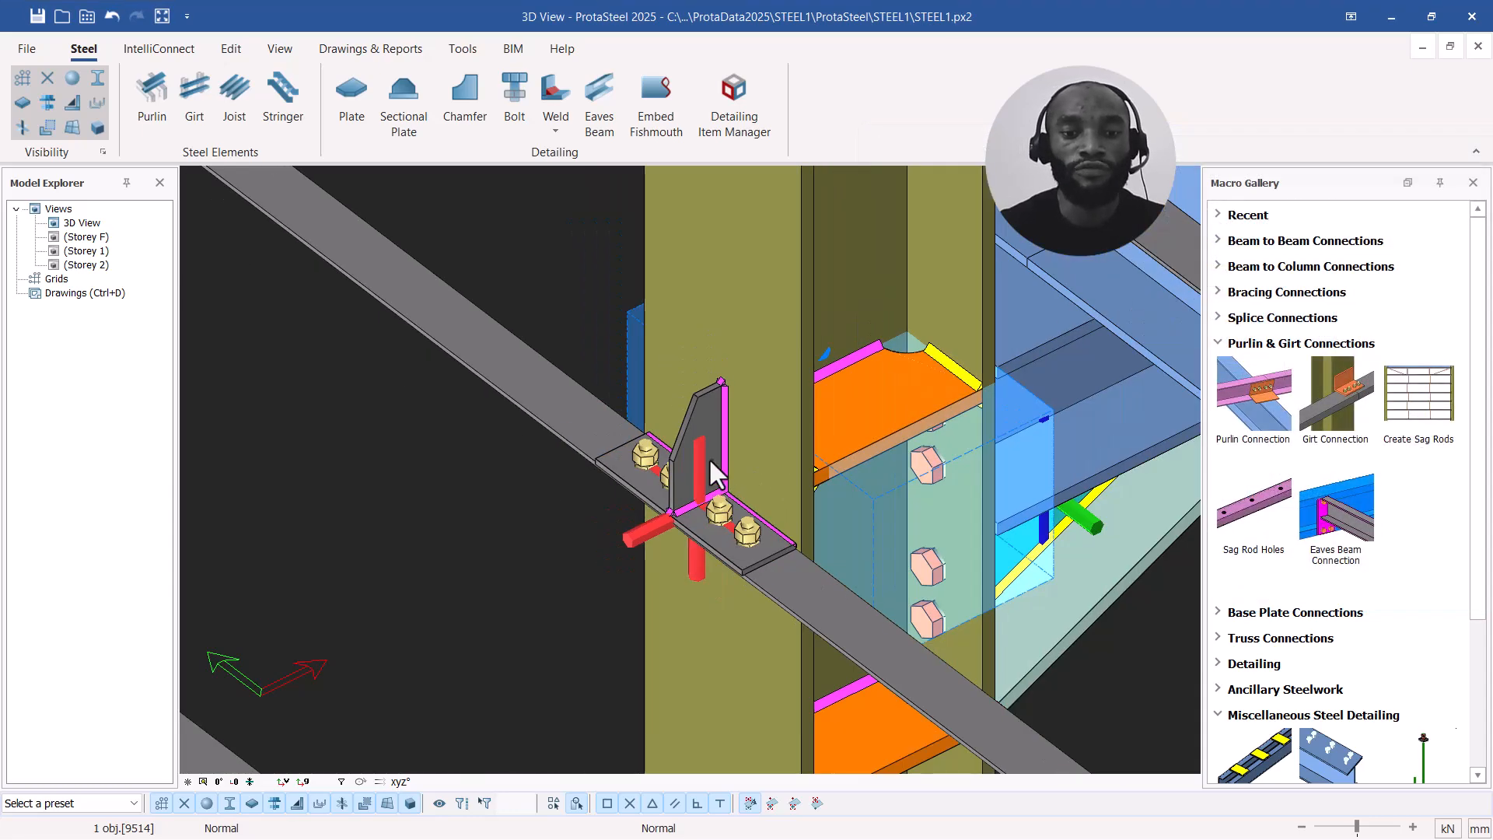
Step: Add a Girt Connection at the unconnected girt joint on another column, joining its two girt ends to the column
{"action": "mouse_move", "coordinate": [692, 464]}
{"action": "middle_mouse_down"}
{"action": "mouse_move", "coordinate": [965, 459]}
{"action": "mouse_move", "coordinate": [671, 454]}
{"action": "middle_mouse_up"}
{"action": "scroll", "coordinate": [676, 454], "scroll_direction": "down", "scroll_amount": 8}
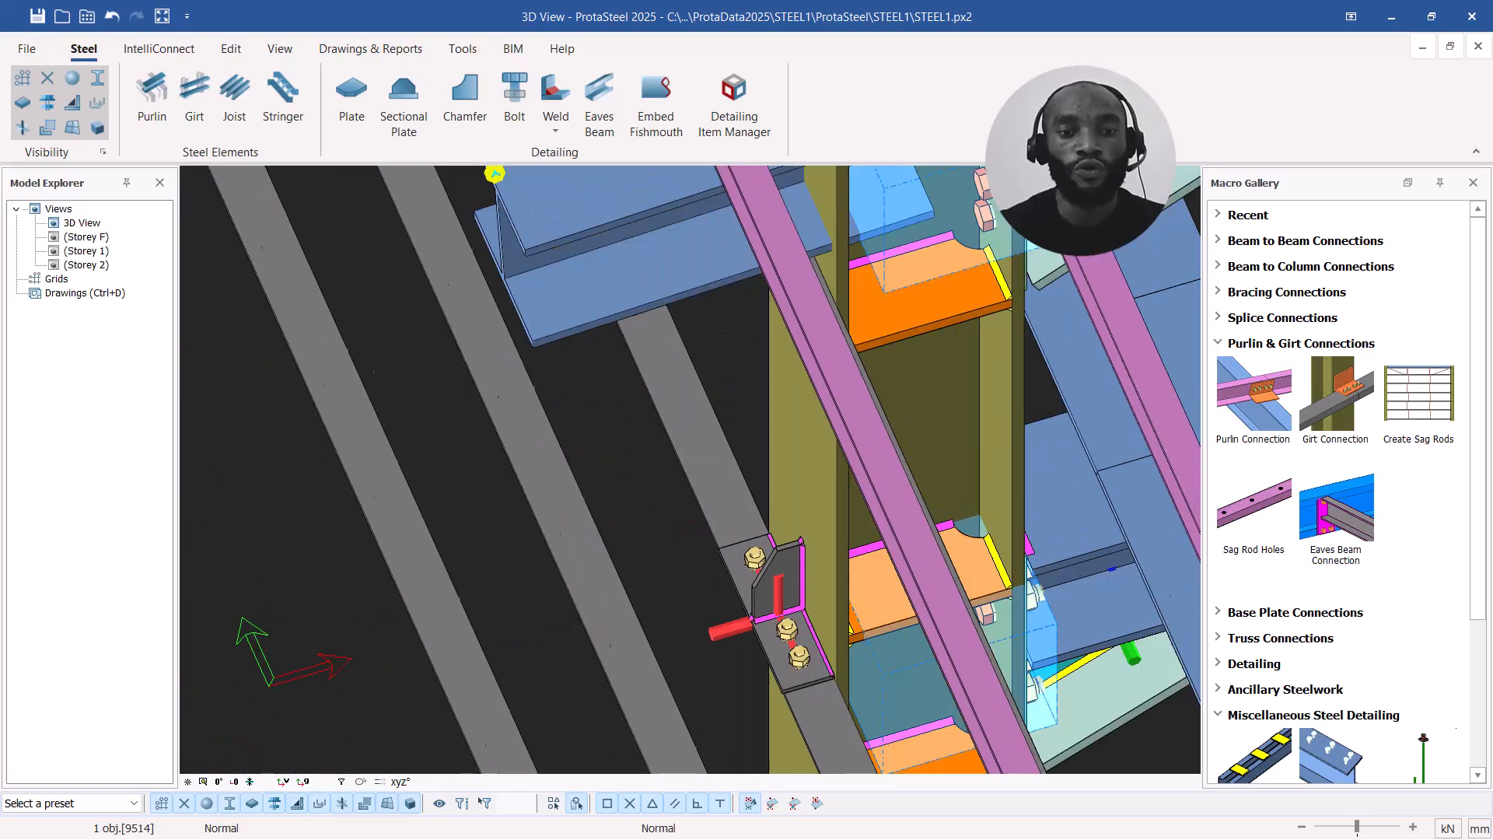
{"action": "middle_click_drag", "start_coordinate": [713, 453], "coordinate": [742, 355]}
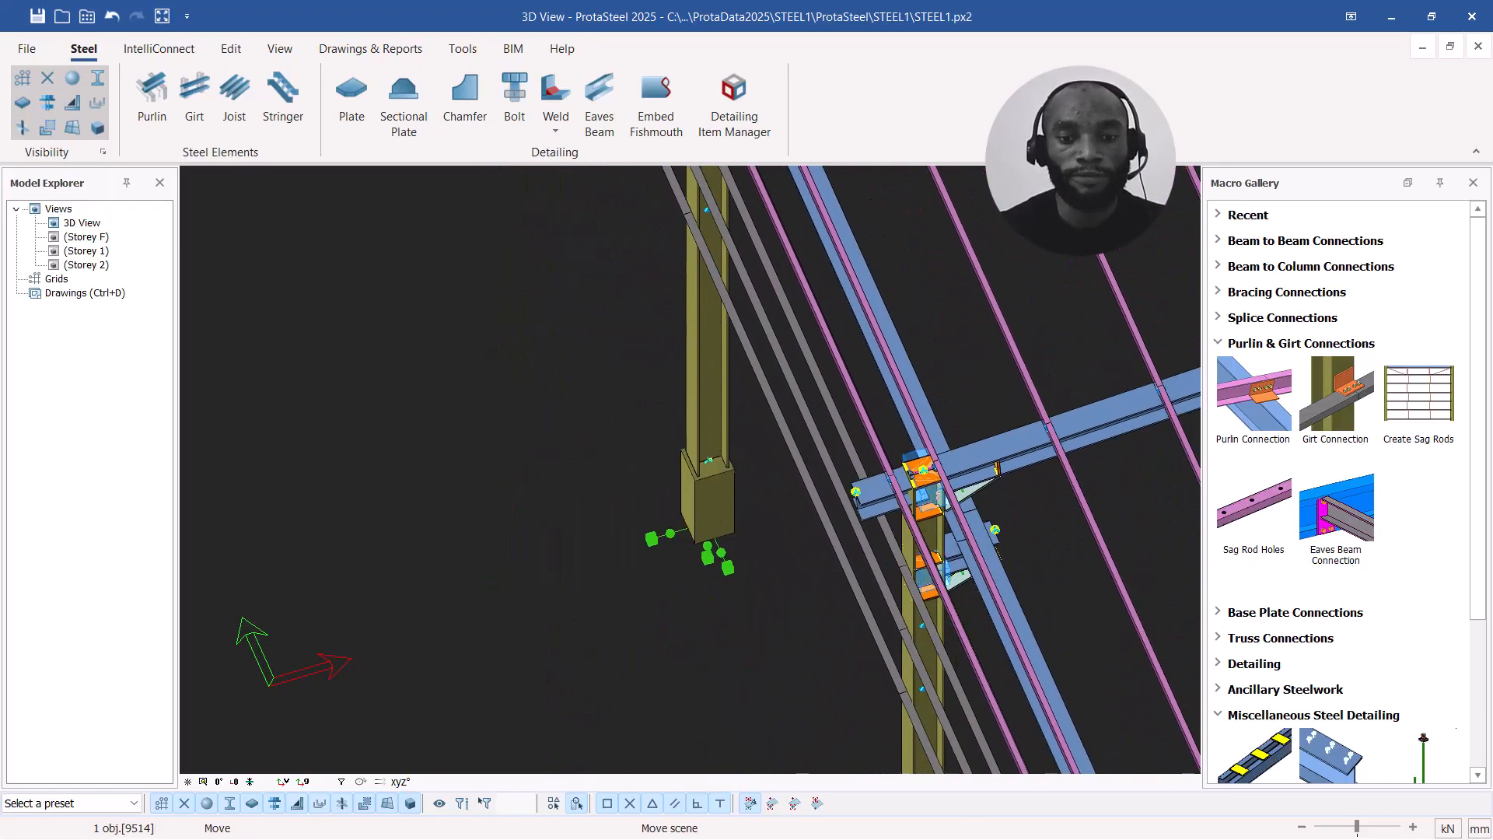
{"action": "scroll", "coordinate": [911, 544], "scroll_direction": "up", "scroll_amount": 10}
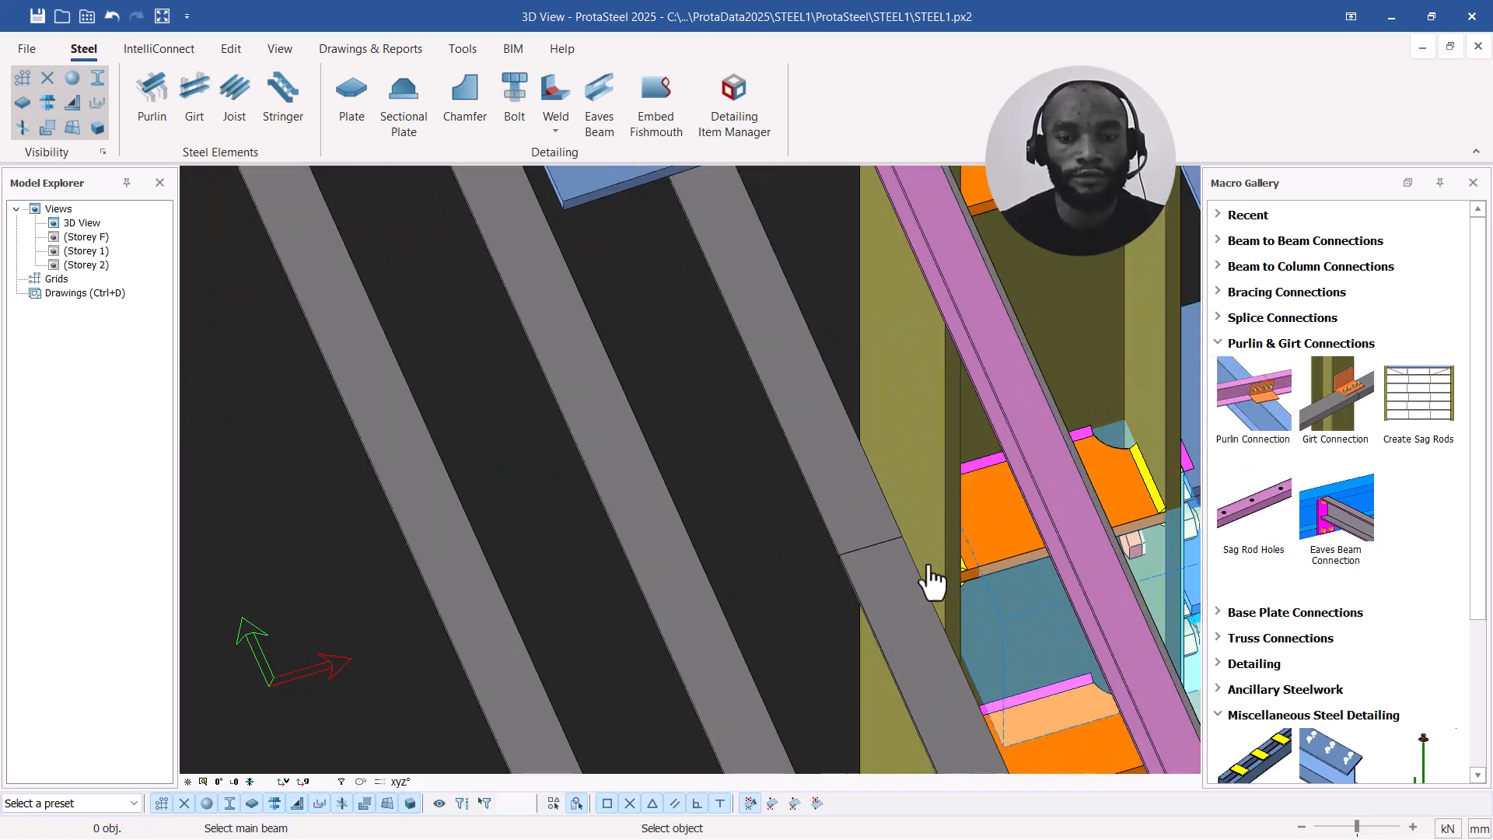
{"action": "left_click", "coordinate": [877, 535]}
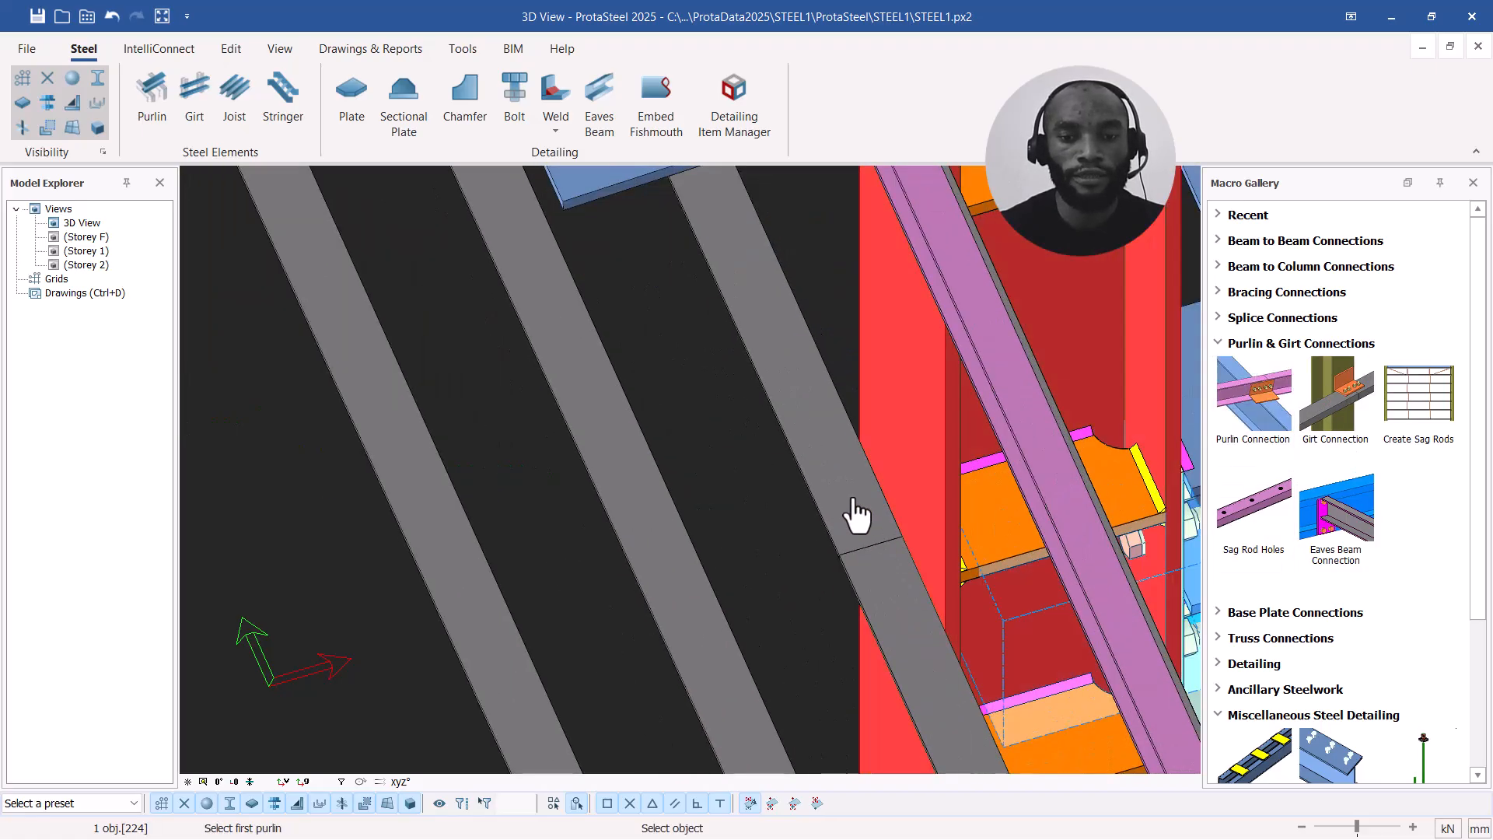
{"action": "left_click", "coordinate": [881, 579]}
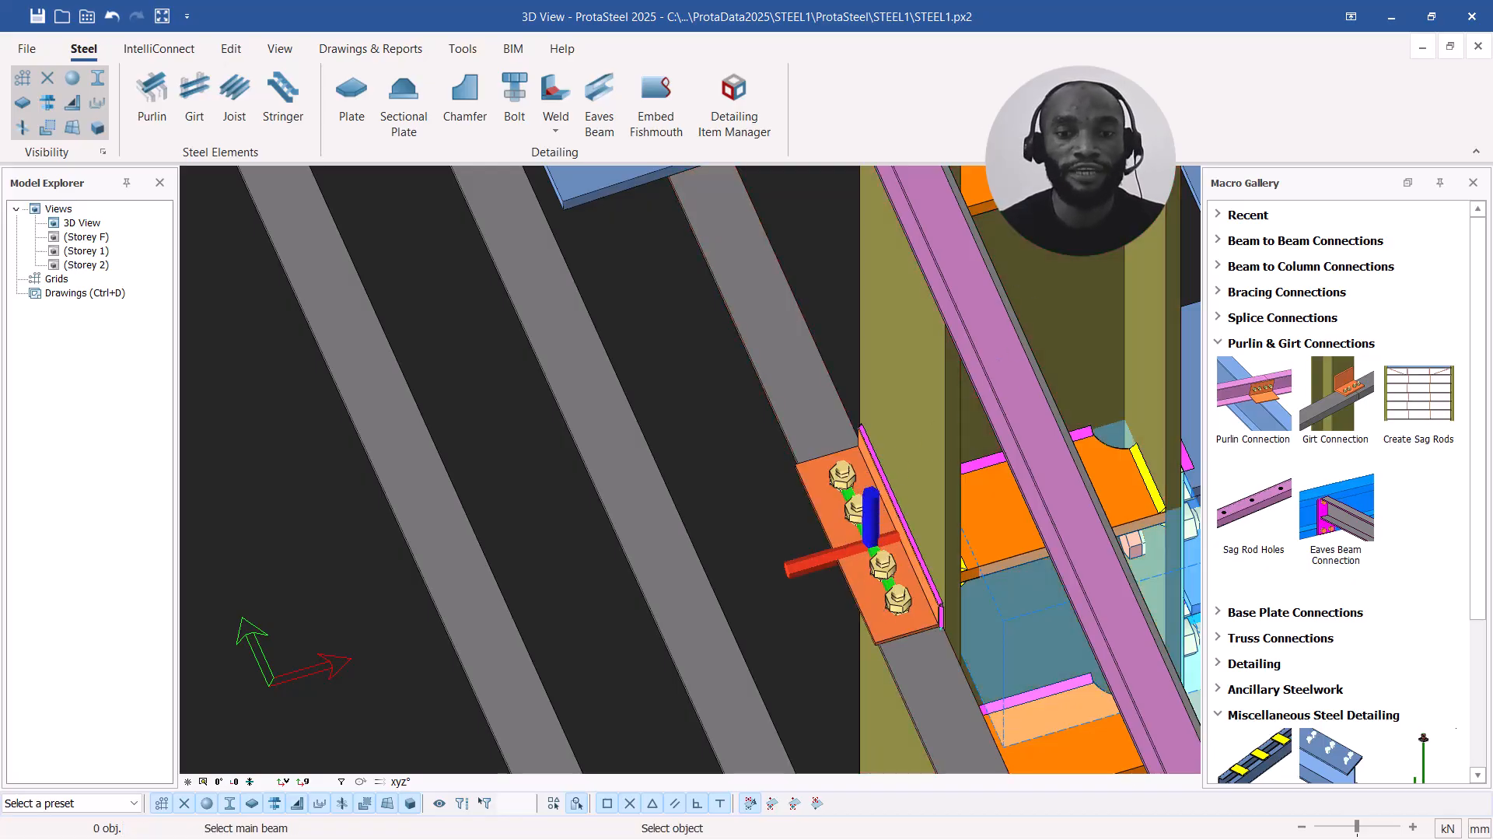
{"action": "key", "text": "Escape"}
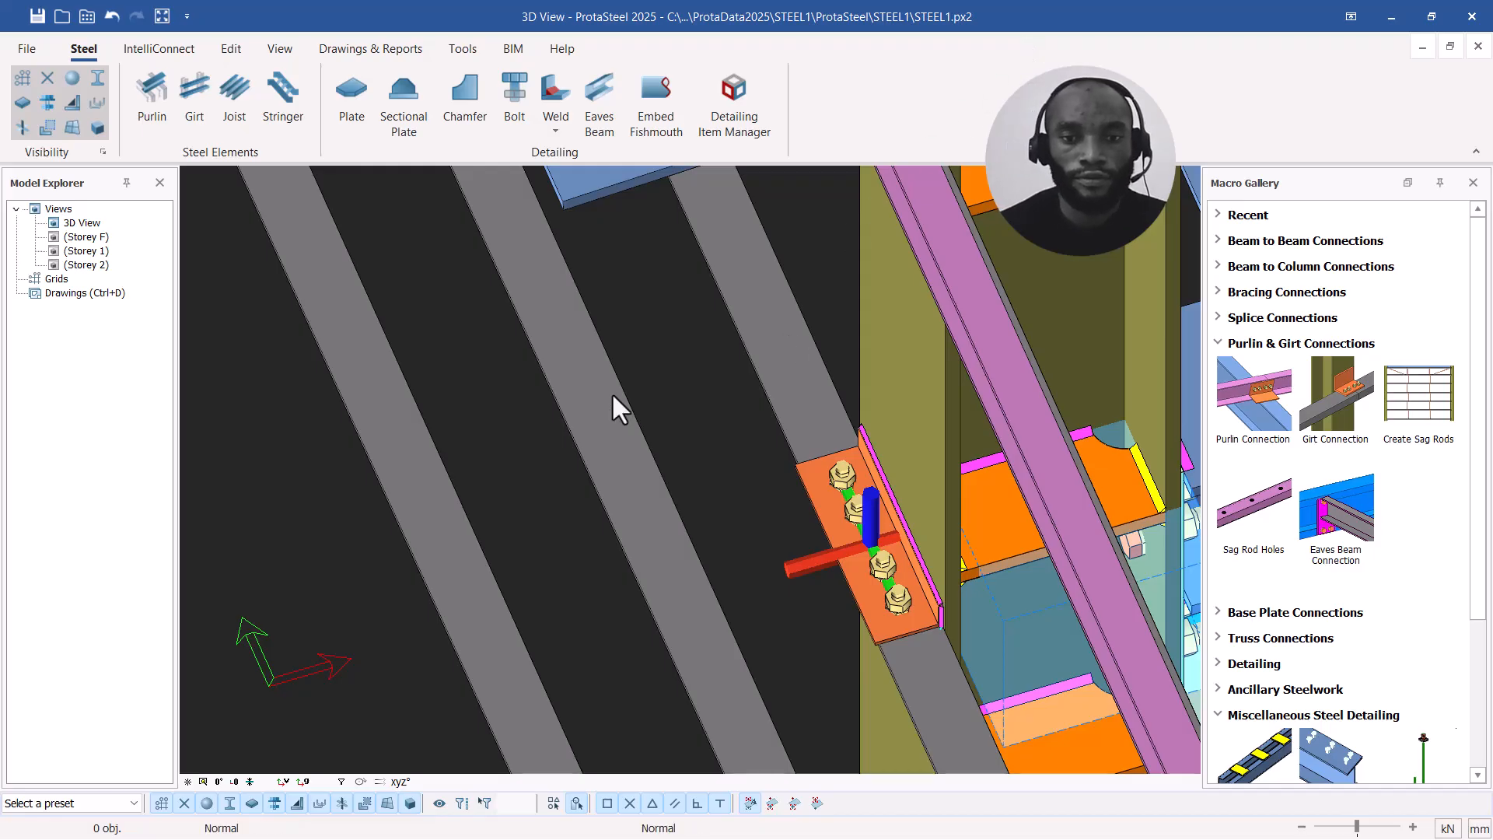
Step: Examine the roof purlins, rafters and side girts around the frame, checking their connections from several sides
{"action": "scroll", "coordinate": [562, 434], "scroll_direction": "down", "scroll_amount": 1}
{"action": "scroll", "coordinate": [613, 381], "scroll_direction": "down", "scroll_amount": 10}
{"action": "middle_click_drag", "start_coordinate": [608, 409], "coordinate": [670, 381]}
{"action": "scroll", "coordinate": [671, 389], "scroll_direction": "down", "scroll_amount": 3}
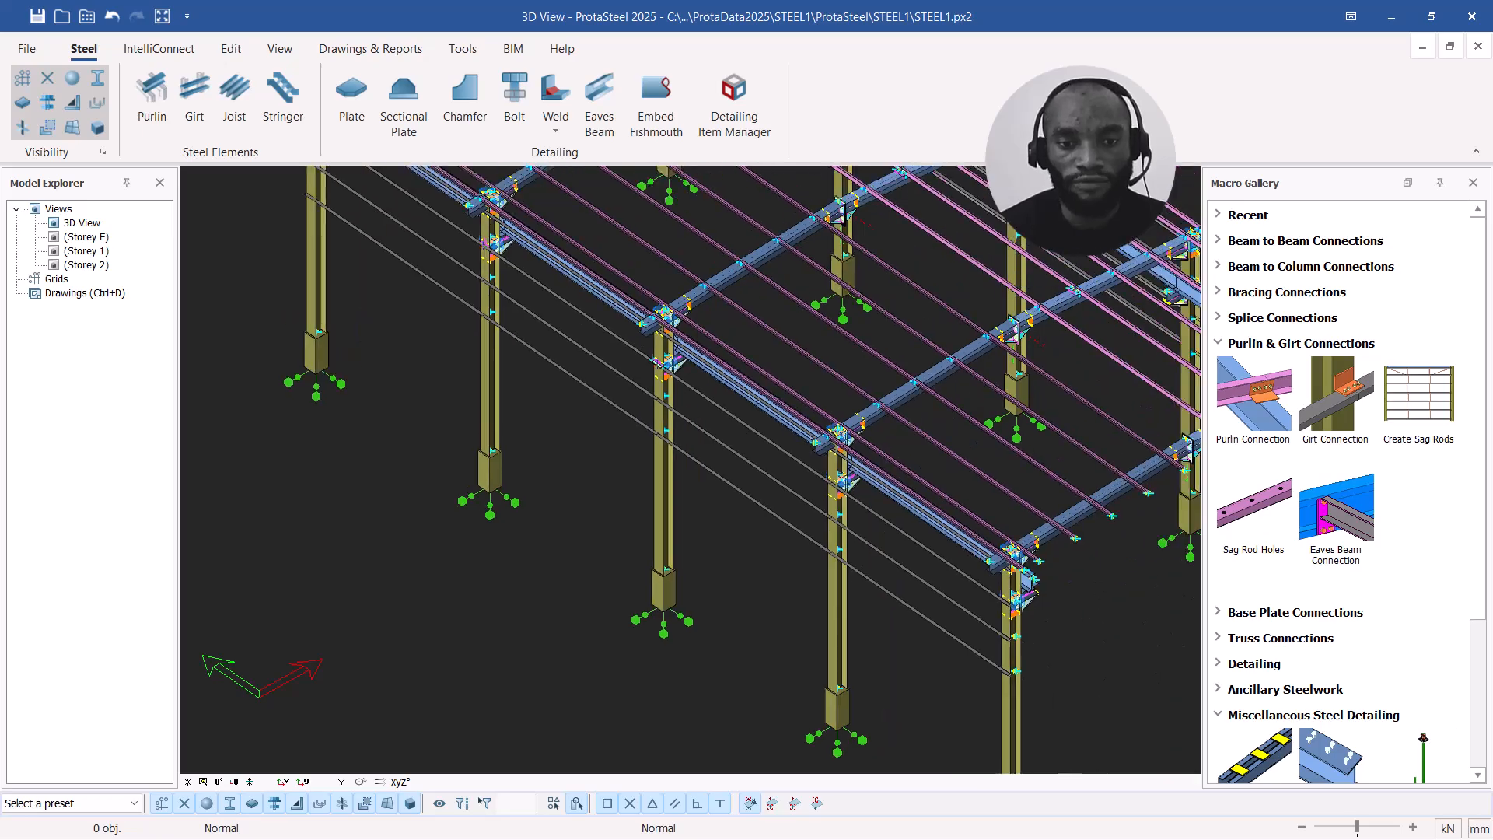
{"action": "scroll", "coordinate": [800, 403], "scroll_direction": "down", "scroll_amount": 5}
{"action": "middle_click_drag", "start_coordinate": [799, 403], "coordinate": [867, 443]}
{"action": "scroll", "coordinate": [766, 392], "scroll_direction": "up", "scroll_amount": 6}
{"action": "scroll", "coordinate": [763, 395], "scroll_direction": "up", "scroll_amount": 5}
{"action": "scroll", "coordinate": [839, 390], "scroll_direction": "down", "scroll_amount": 3}
{"action": "scroll", "coordinate": [867, 457], "scroll_direction": "down", "scroll_amount": 2}
{"action": "middle_click_drag", "start_coordinate": [642, 412], "coordinate": [686, 410]}
{"action": "scroll", "coordinate": [686, 411], "scroll_direction": "up", "scroll_amount": 5}
{"action": "scroll", "coordinate": [681, 424], "scroll_direction": "down", "scroll_amount": 6}
{"action": "scroll", "coordinate": [723, 435], "scroll_direction": "up", "scroll_amount": 6}
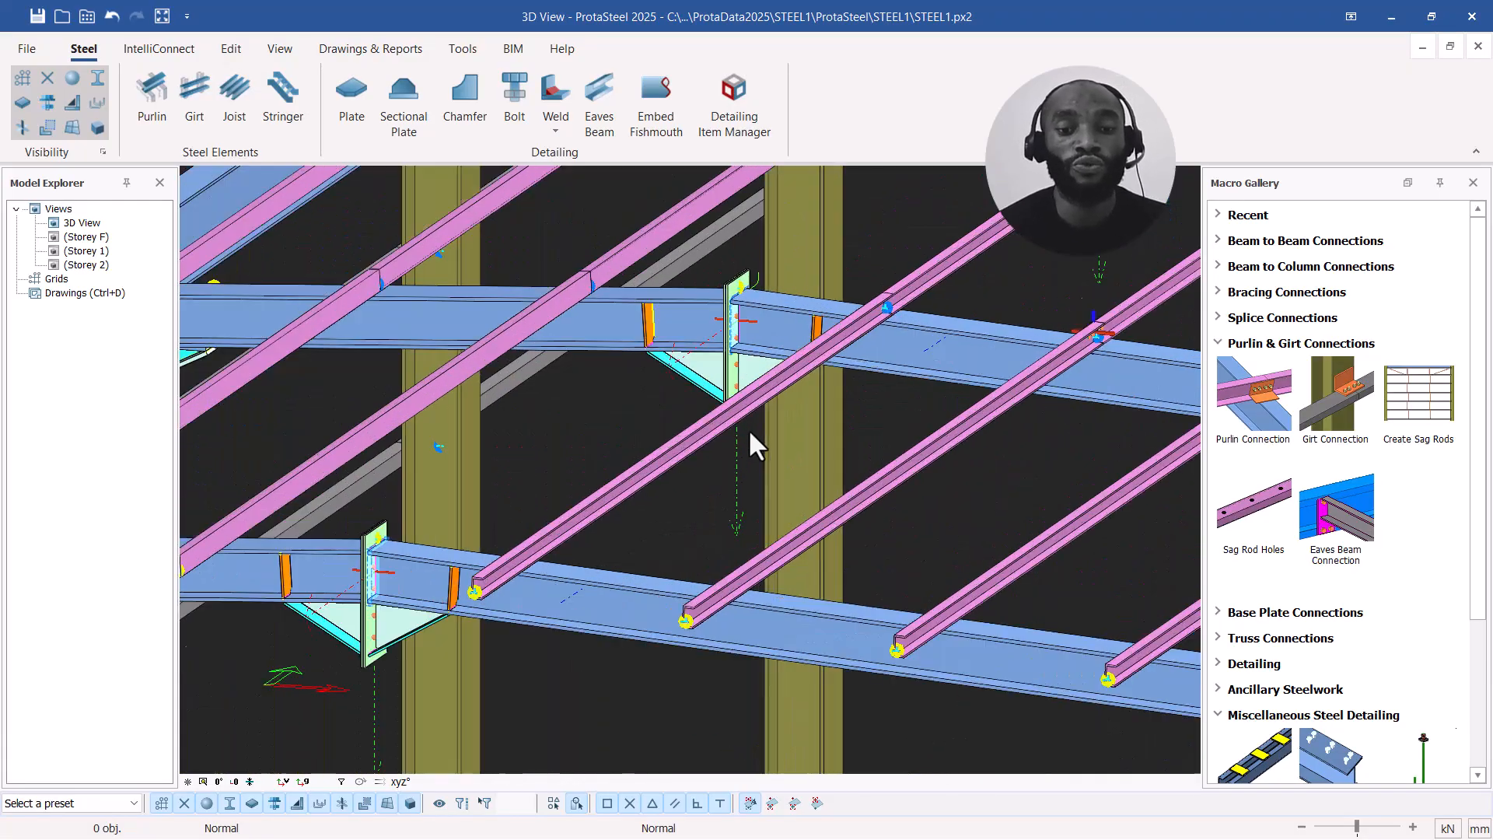
{"action": "middle_click_drag", "start_coordinate": [750, 433], "coordinate": [658, 435]}
{"action": "scroll", "coordinate": [707, 412], "scroll_direction": "down", "scroll_amount": 5}
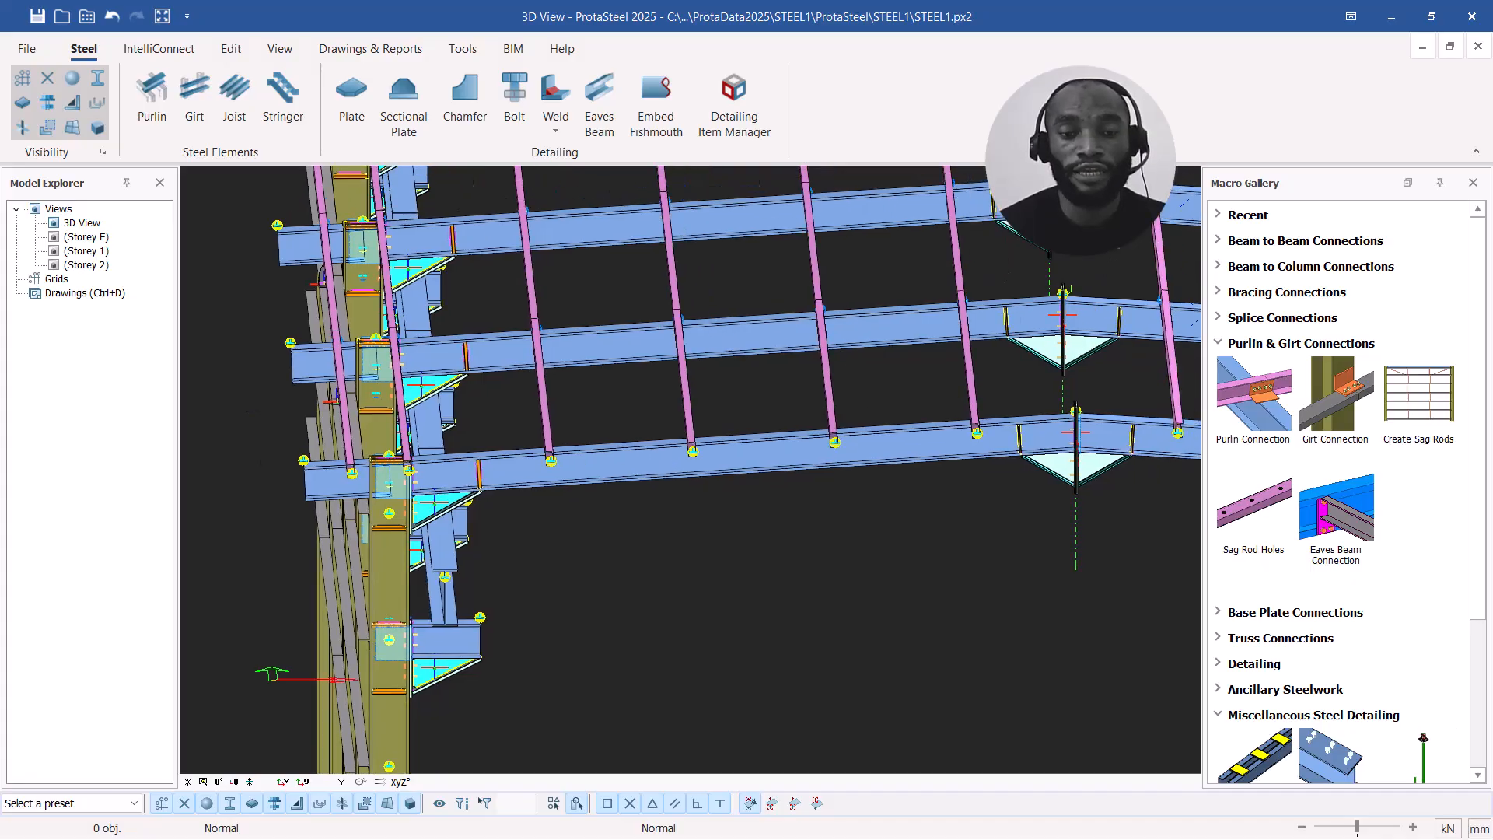
{"action": "scroll", "coordinate": [740, 452], "scroll_direction": "up", "scroll_amount": 8}
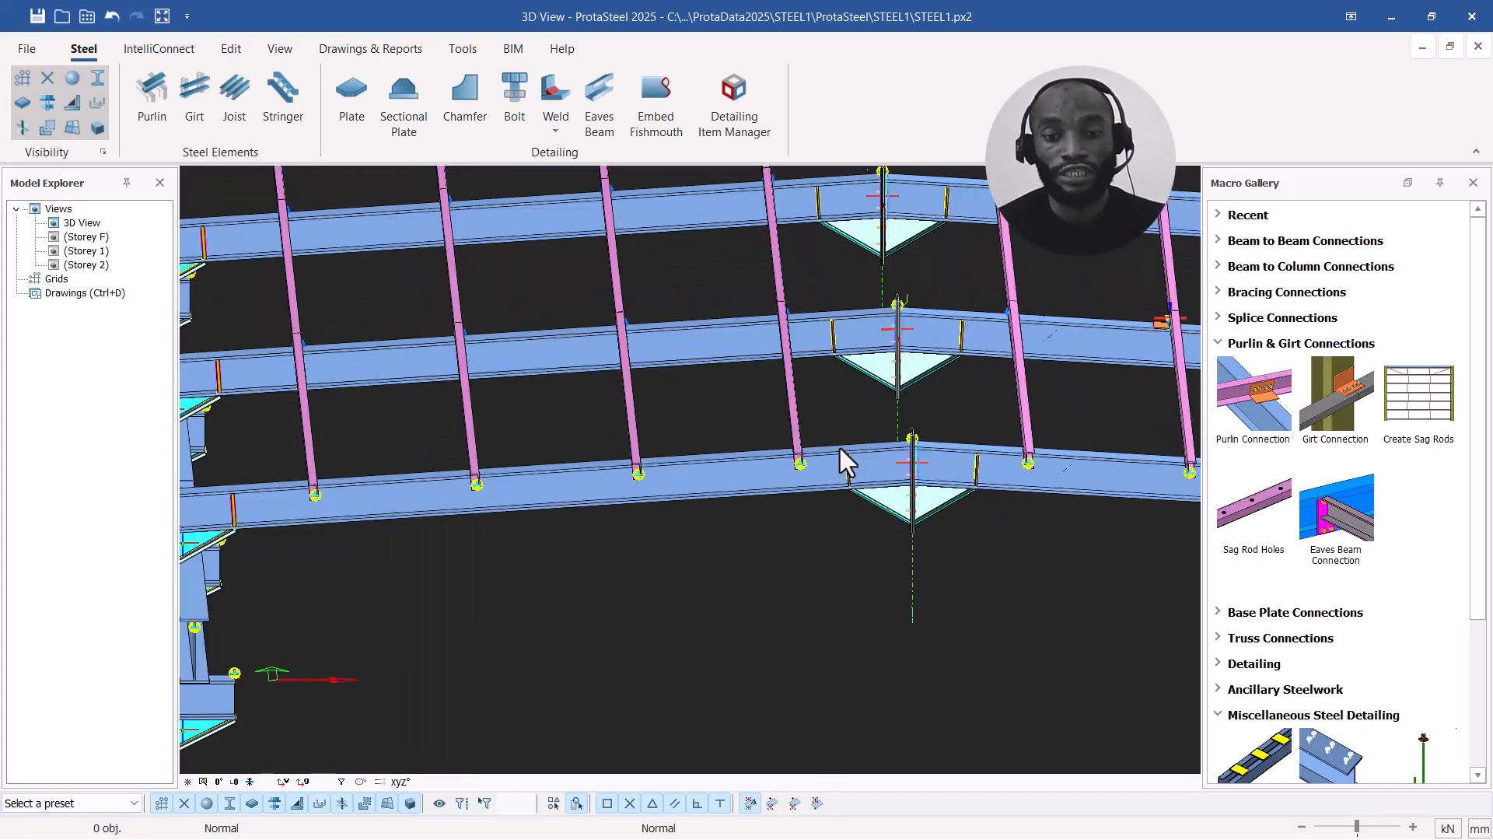
{"action": "scroll", "coordinate": [776, 429], "scroll_direction": "down", "scroll_amount": 9}
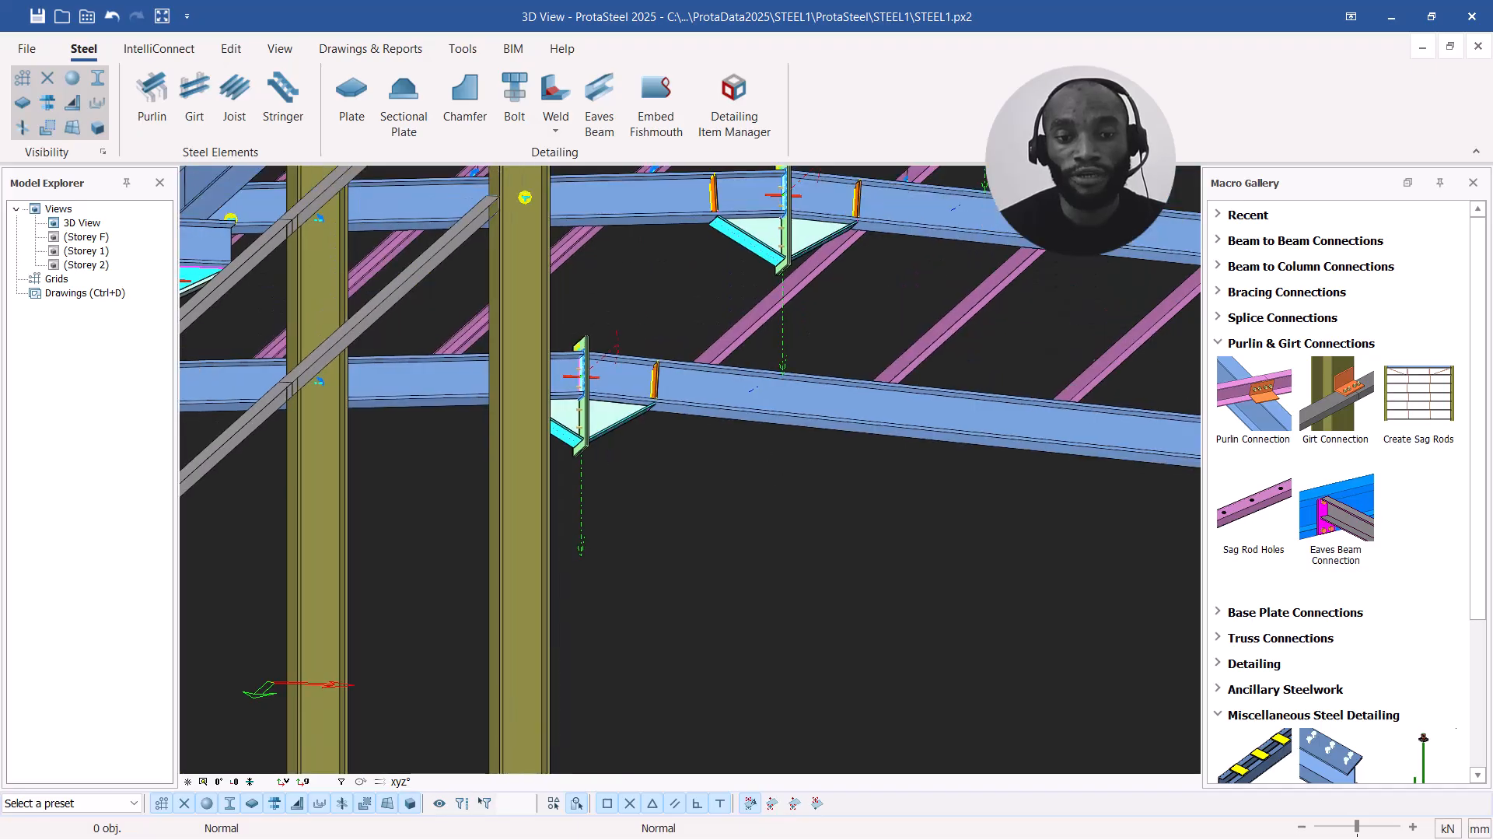
{"action": "scroll", "coordinate": [474, 420], "scroll_direction": "up", "scroll_amount": 10}
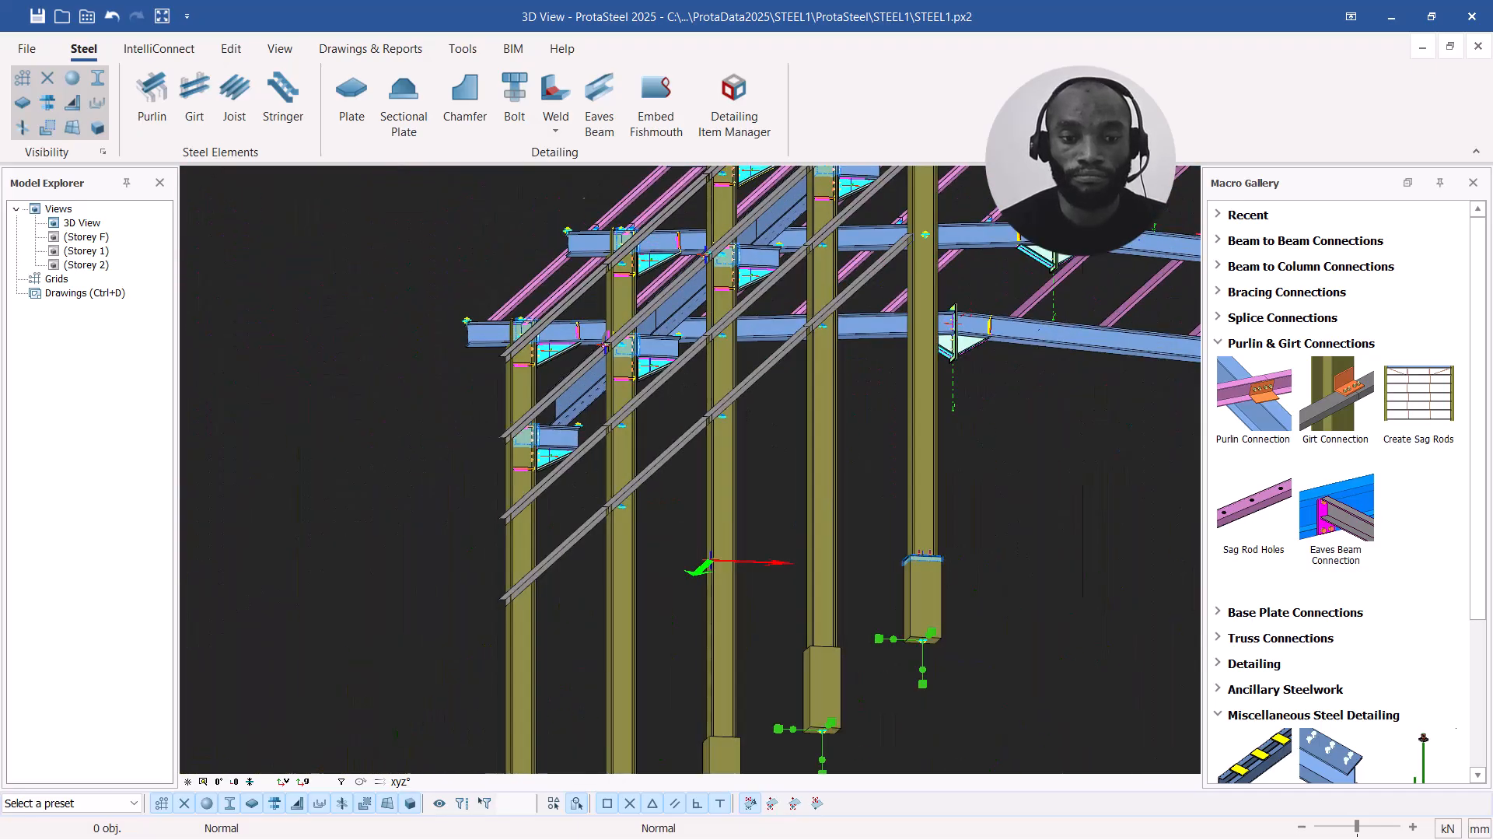
{"action": "scroll", "coordinate": [658, 443], "scroll_direction": "down", "scroll_amount": 8}
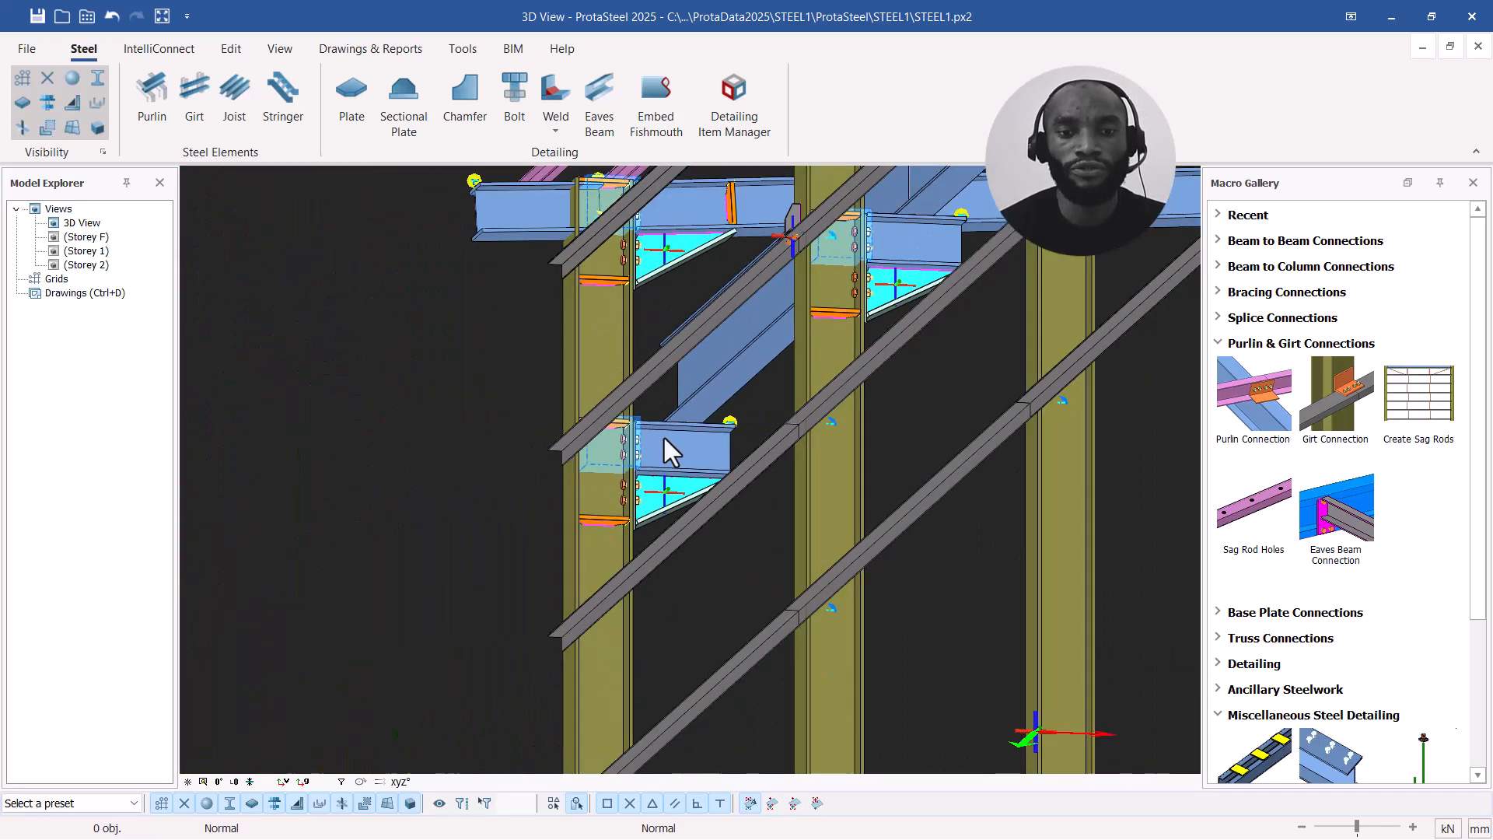
{"action": "scroll", "coordinate": [530, 388], "scroll_direction": "down", "scroll_amount": 3}
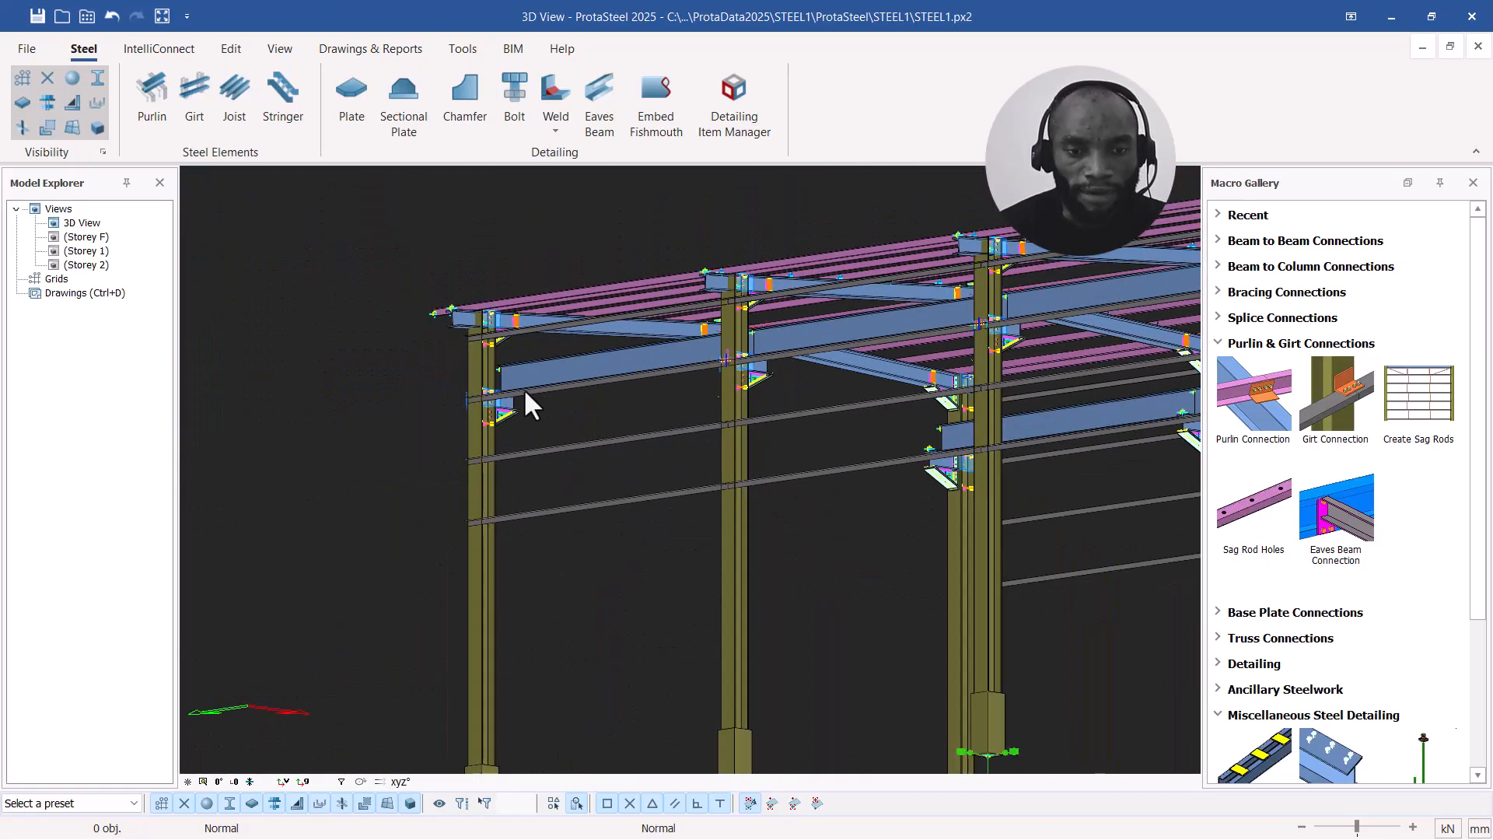
Step: Select the end-bay longitudinal beam resting on the column brackets and examine its position from both sides of the frame
{"action": "left_click", "coordinate": [517, 385]}
{"action": "scroll", "coordinate": [622, 381], "scroll_direction": "up", "scroll_amount": 3}
{"action": "mouse_move", "coordinate": [640, 378]}
{"action": "middle_mouse_down", "text": "ctrl"}
{"action": "mouse_move", "coordinate": [801, 376]}
{"action": "mouse_move", "coordinate": [668, 386]}
{"action": "middle_mouse_up", "text": "ctrl"}
{"action": "scroll", "coordinate": [667, 386], "scroll_direction": "down", "scroll_amount": 4}
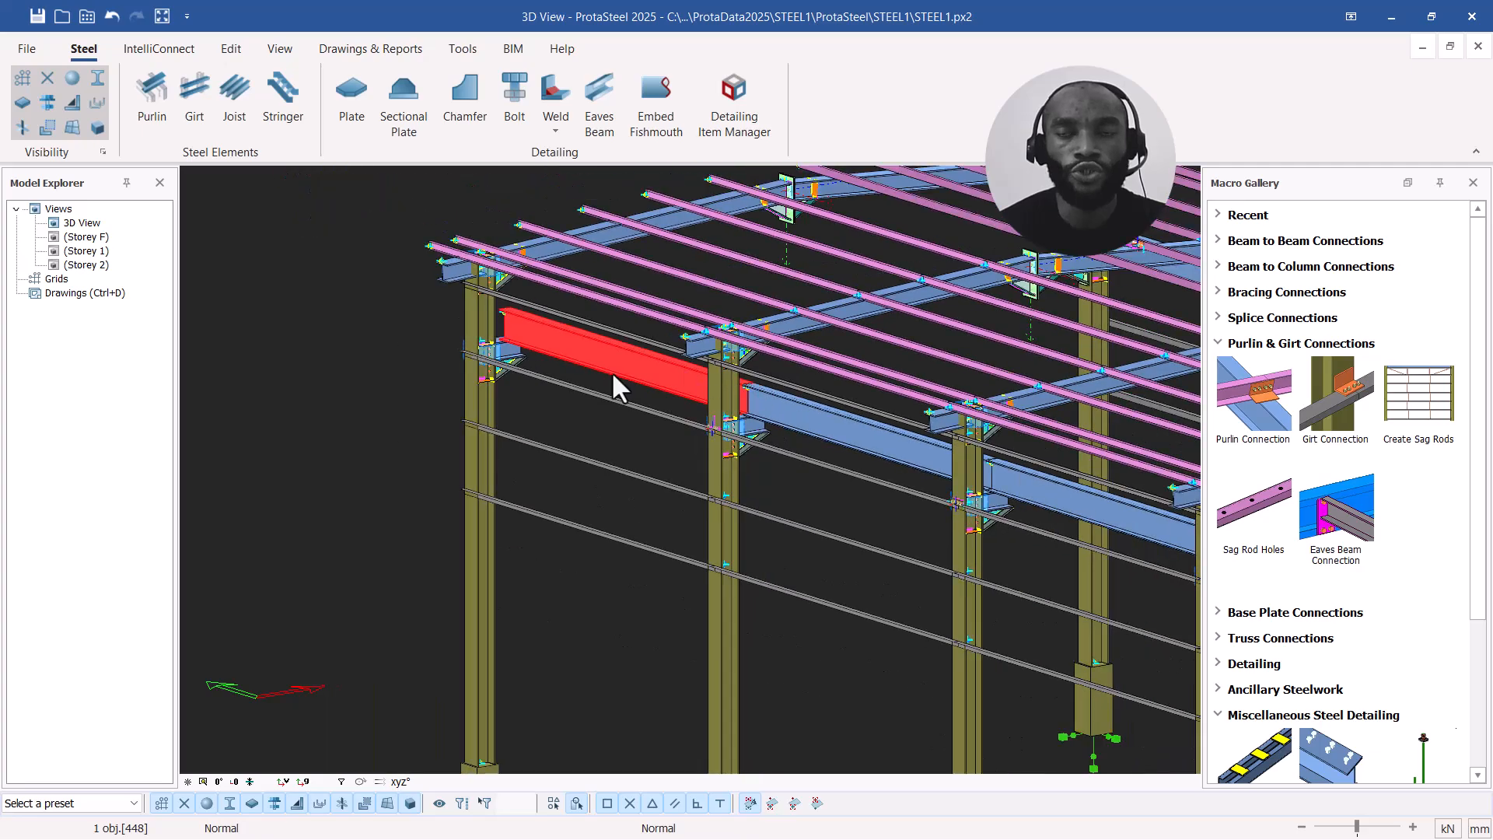
{"action": "middle_click_drag", "start_coordinate": [543, 360], "coordinate": [739, 360], "text": "ctrl"}
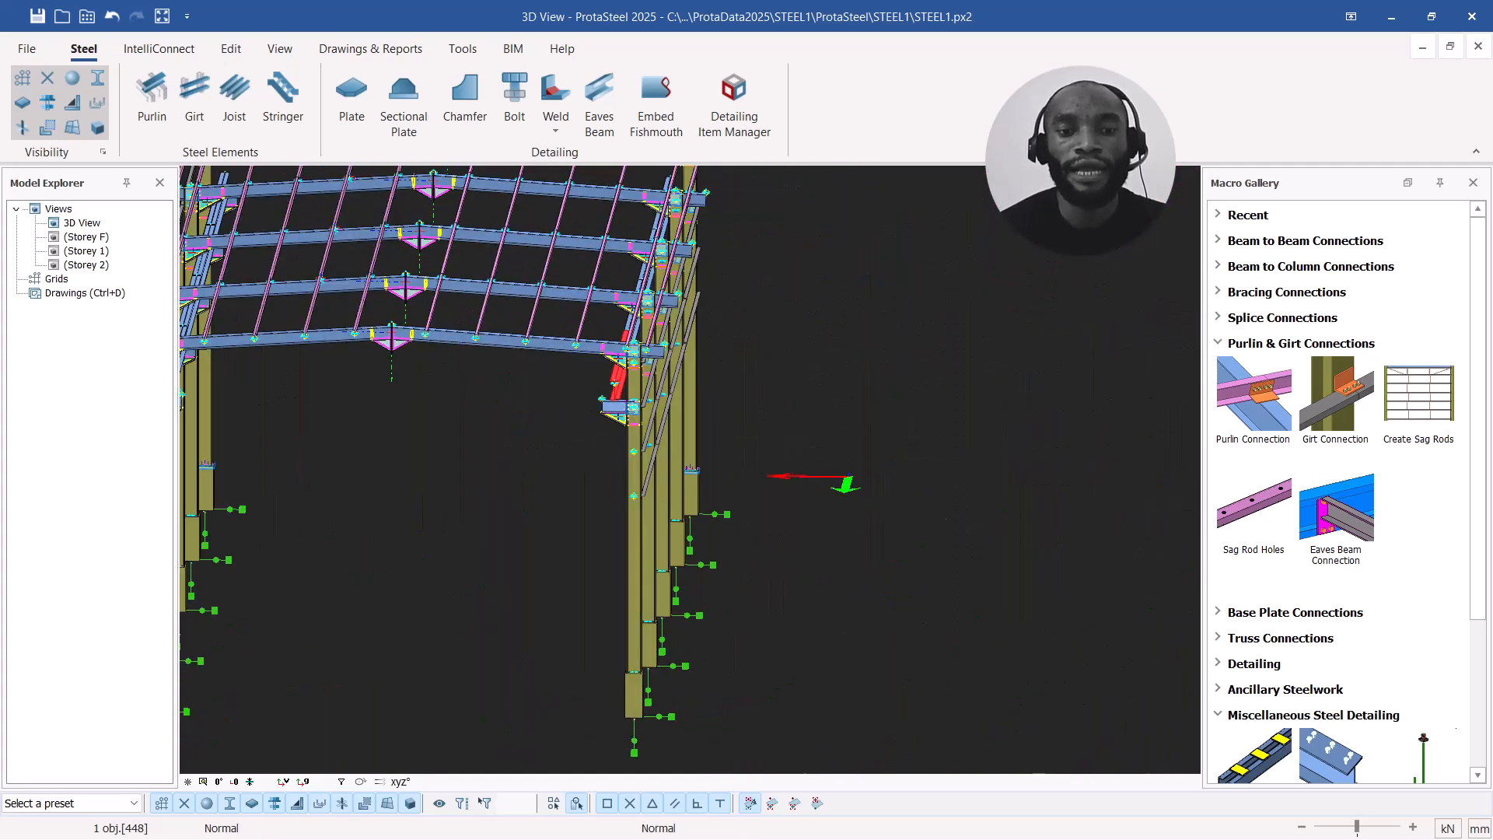
{"action": "scroll", "coordinate": [600, 390], "scroll_direction": "up", "scroll_amount": 4}
{"action": "middle_click_drag", "start_coordinate": [634, 408], "coordinate": [788, 469], "text": "ctrl"}
{"action": "scroll", "coordinate": [788, 469], "scroll_direction": "up", "scroll_amount": 4}
{"action": "scroll", "coordinate": [975, 424], "scroll_direction": "down", "scroll_amount": 3}
{"action": "middle_click_drag", "start_coordinate": [1036, 451], "coordinate": [907, 441], "text": "ctrl"}
{"action": "scroll", "coordinate": [902, 440], "scroll_direction": "down", "scroll_amount": 2}
{"action": "scroll", "coordinate": [864, 434], "scroll_direction": "down", "scroll_amount": 3}
{"action": "scroll", "coordinate": [642, 381], "scroll_direction": "up", "scroll_amount": 4}
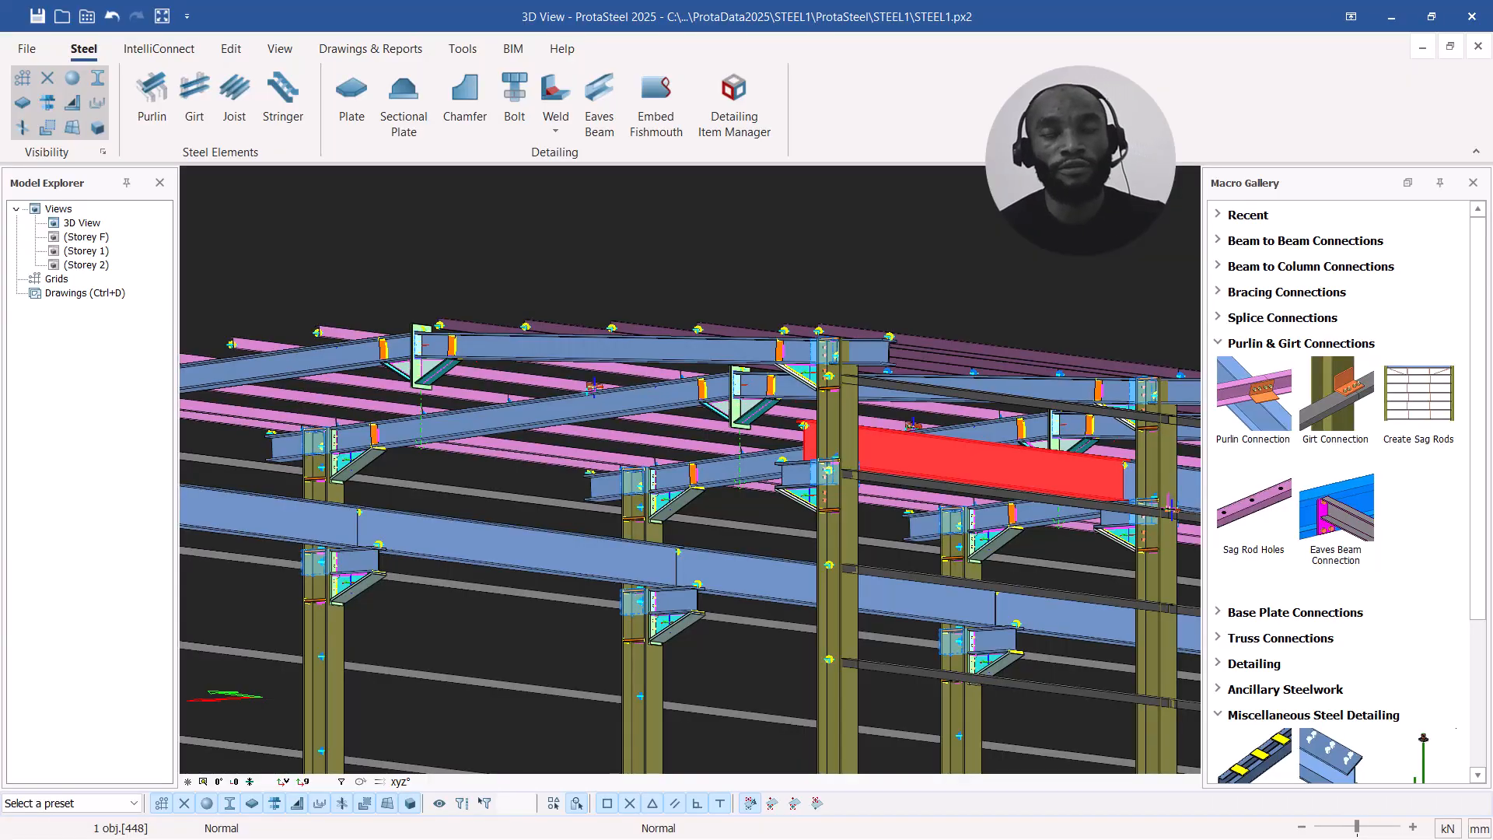
Step: Inspect the longitudinal beam on the opposite column line, especially its end bearing on the corner column's bracket
{"action": "scroll", "coordinate": [703, 352], "scroll_direction": "down", "scroll_amount": 2}
{"action": "middle_click_drag", "start_coordinate": [605, 362], "coordinate": [749, 386]}
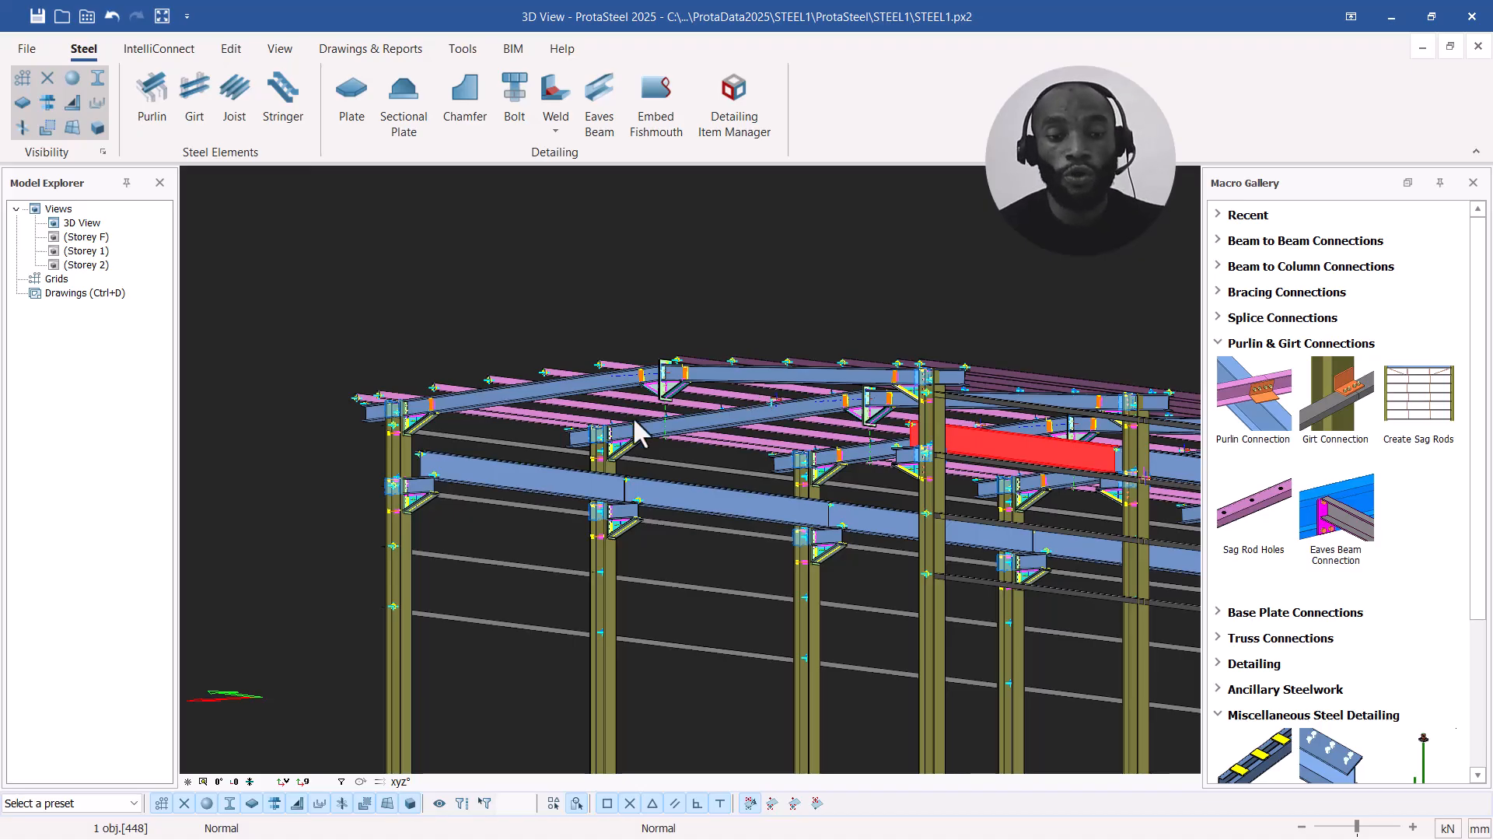
{"action": "scroll", "coordinate": [449, 483], "scroll_direction": "up", "scroll_amount": 4}
{"action": "scroll", "coordinate": [443, 456], "scroll_direction": "down", "scroll_amount": 3}
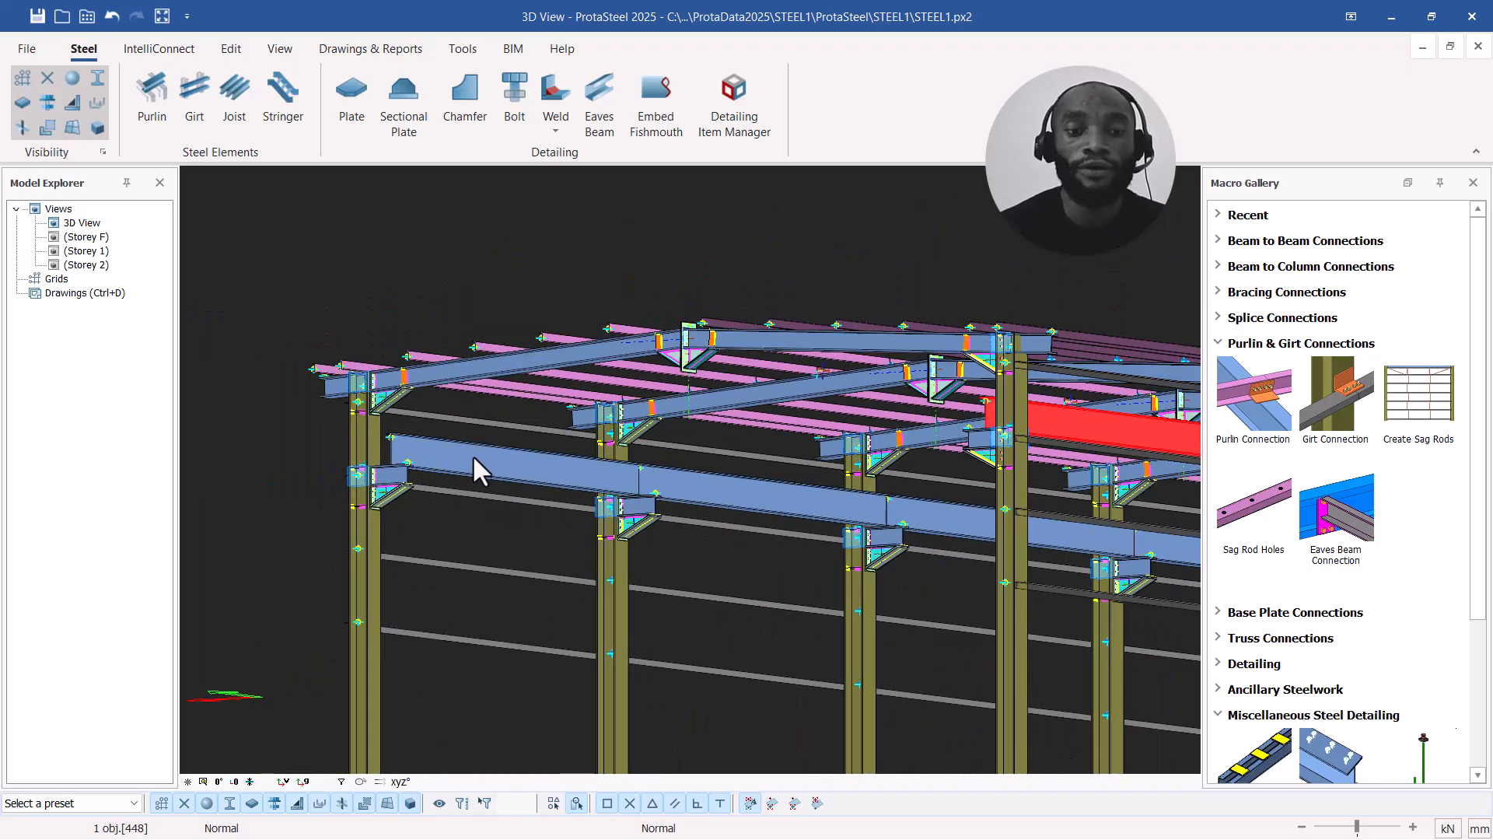
{"action": "middle_click_drag", "start_coordinate": [474, 457], "coordinate": [536, 479]}
{"action": "scroll", "coordinate": [506, 455], "scroll_direction": "up", "scroll_amount": 3}
{"action": "scroll", "coordinate": [536, 478], "scroll_direction": "up", "scroll_amount": 2}
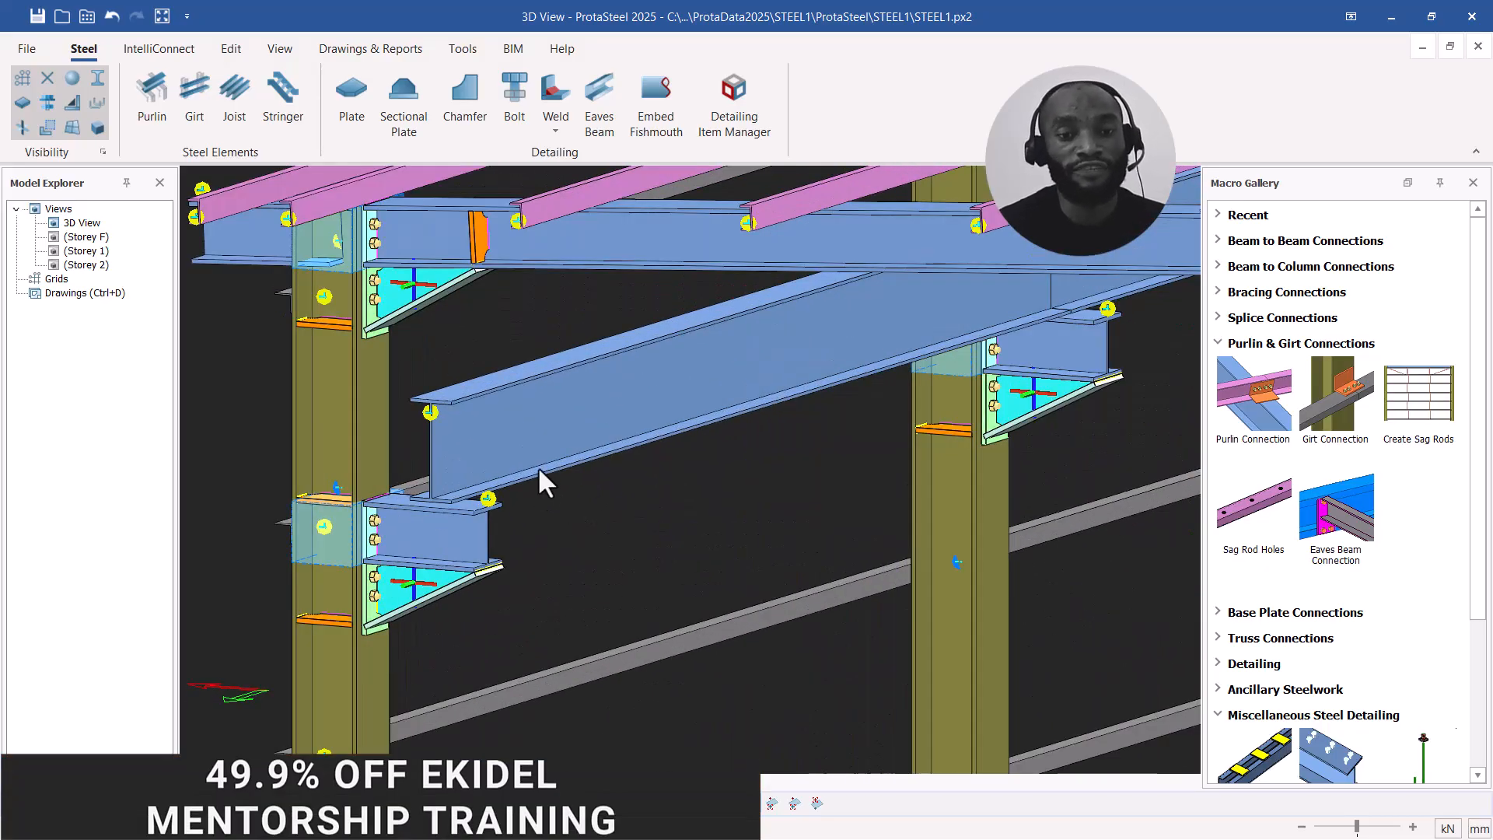
{"action": "scroll", "coordinate": [542, 466], "scroll_direction": "down", "scroll_amount": 5}
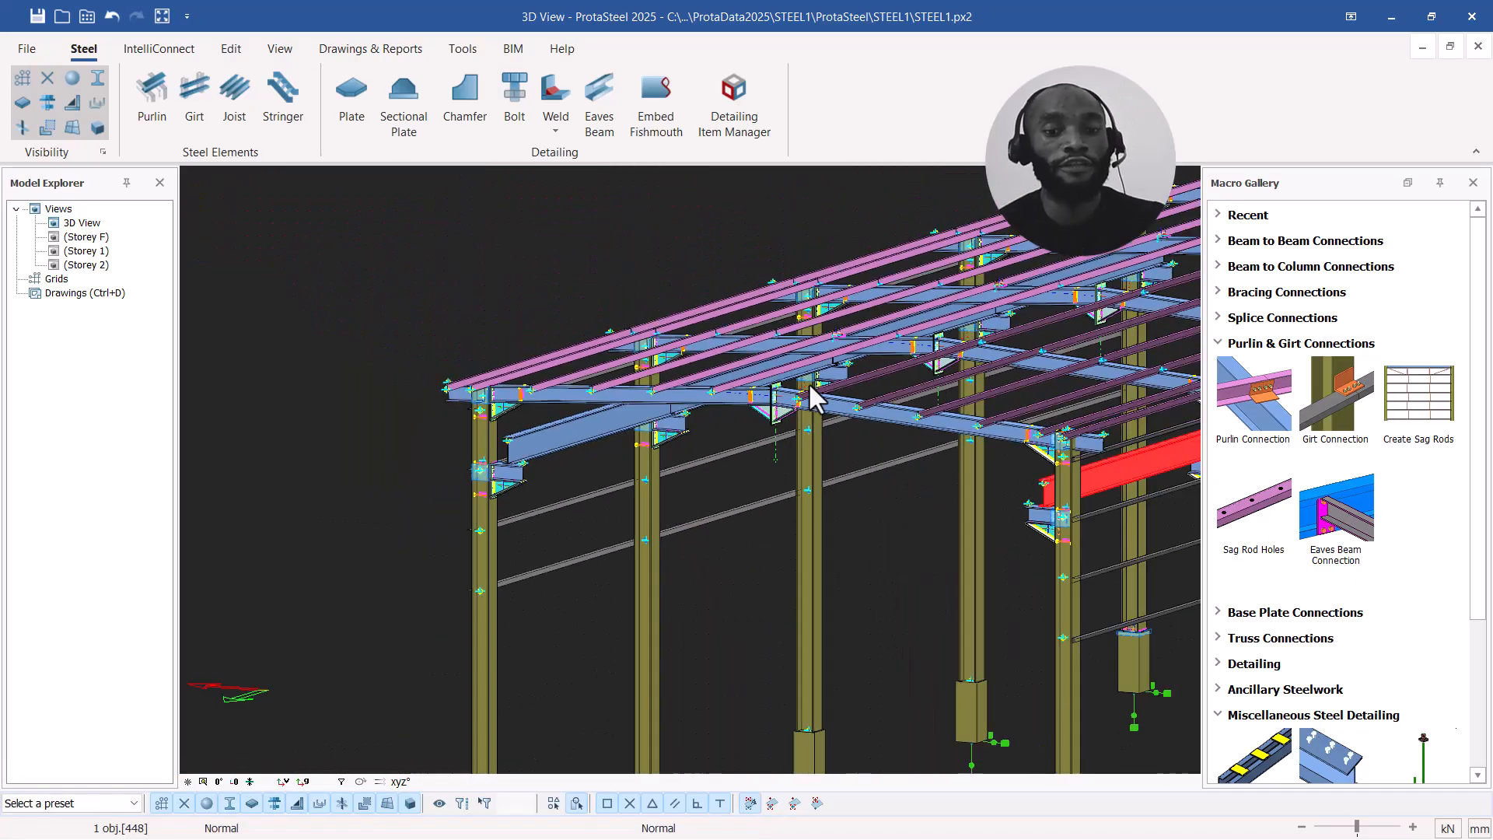
{"action": "middle_click_drag", "start_coordinate": [1112, 380], "coordinate": [1007, 396], "text": "shift"}
{"action": "middle_click_drag", "start_coordinate": [1120, 381], "coordinate": [413, 288]}
{"action": "scroll", "coordinate": [757, 281], "scroll_direction": "up", "scroll_amount": 2}
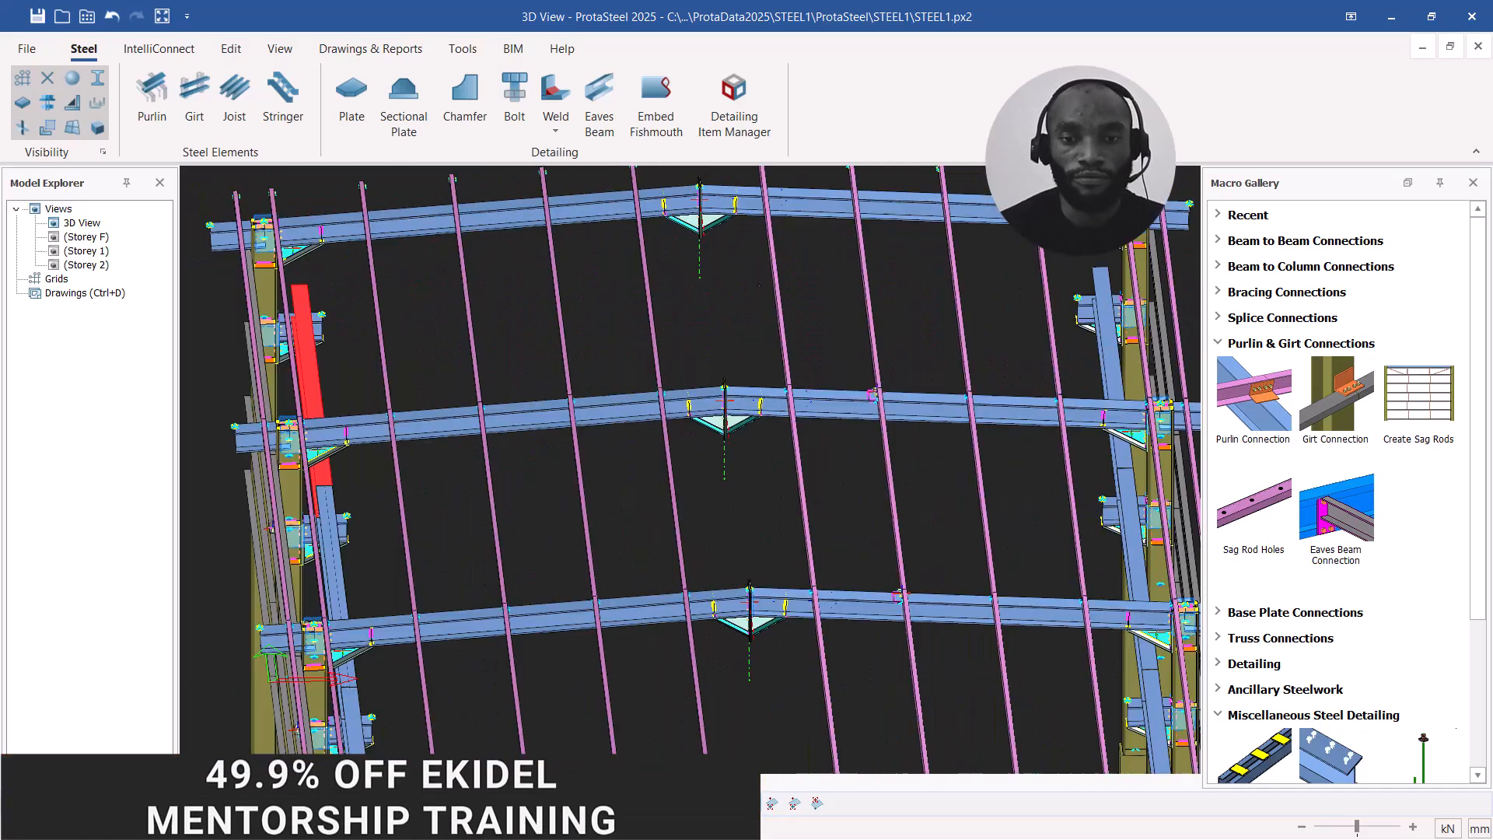
Step: Review the whole run of longitudinal beams on the column brackets from above and from outside the frame, including their relation to the rafters and side girts
{"action": "scroll", "coordinate": [743, 342], "scroll_direction": "down", "scroll_amount": 3}
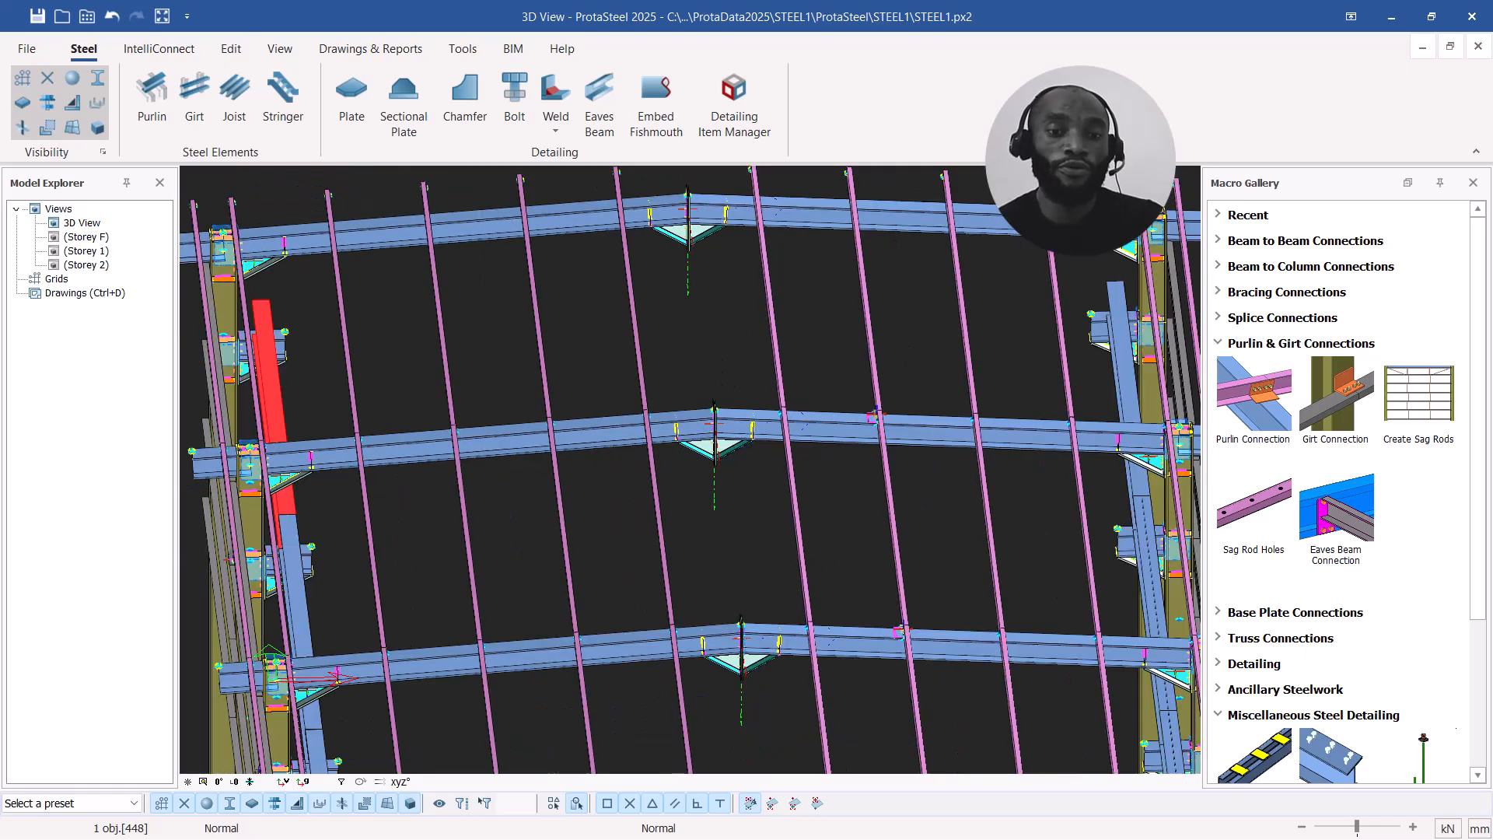
{"action": "scroll", "coordinate": [736, 418], "scroll_direction": "up", "scroll_amount": 2}
{"action": "scroll", "coordinate": [705, 358], "scroll_direction": "down", "scroll_amount": 2}
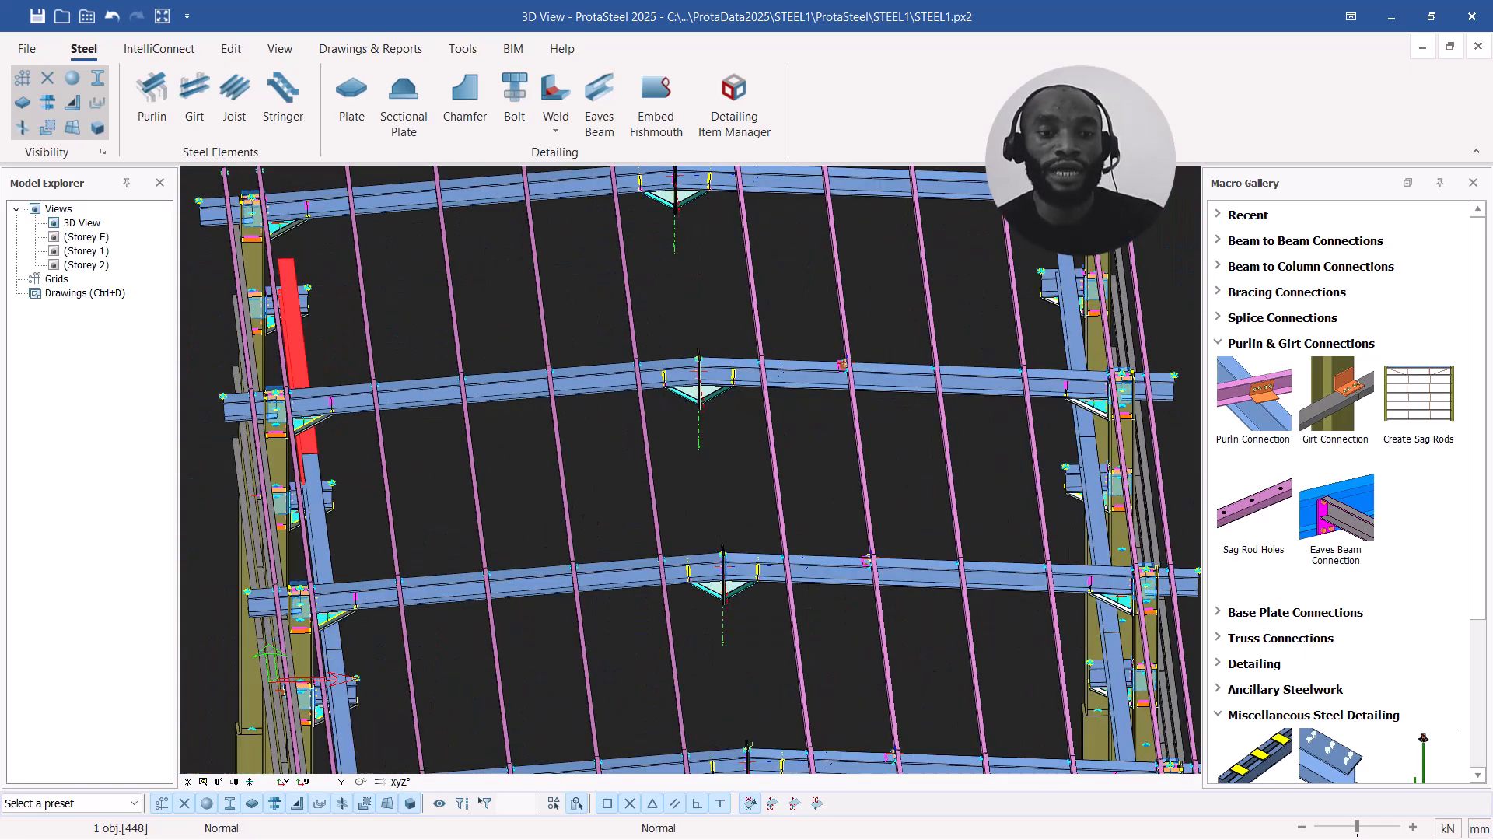
{"action": "scroll", "coordinate": [463, 336], "scroll_direction": "up", "scroll_amount": 2}
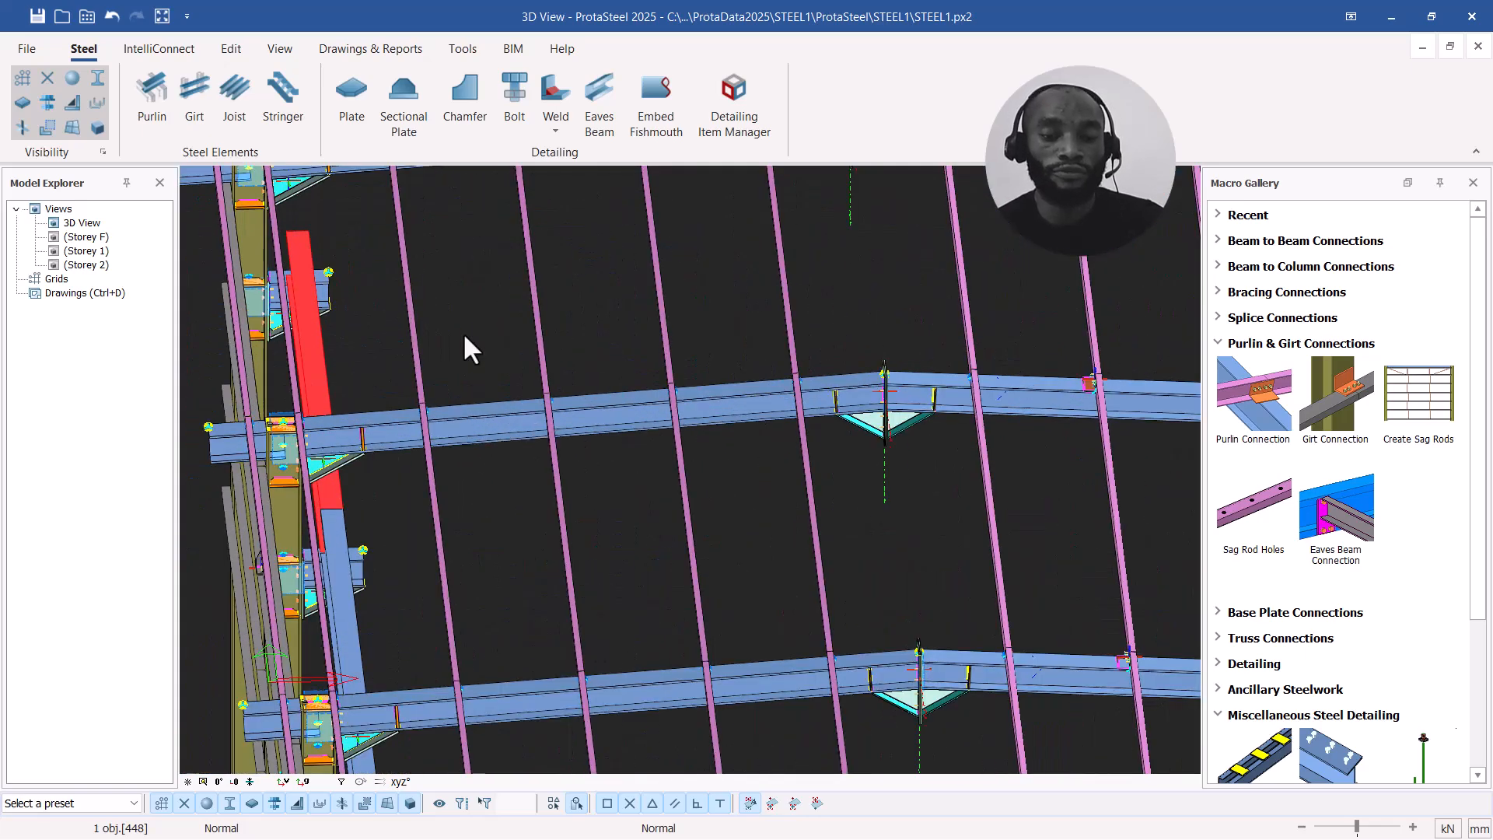
{"action": "scroll", "coordinate": [466, 336], "scroll_direction": "down", "scroll_amount": 2}
{"action": "middle_click_drag", "start_coordinate": [524, 372], "coordinate": [630, 272]}
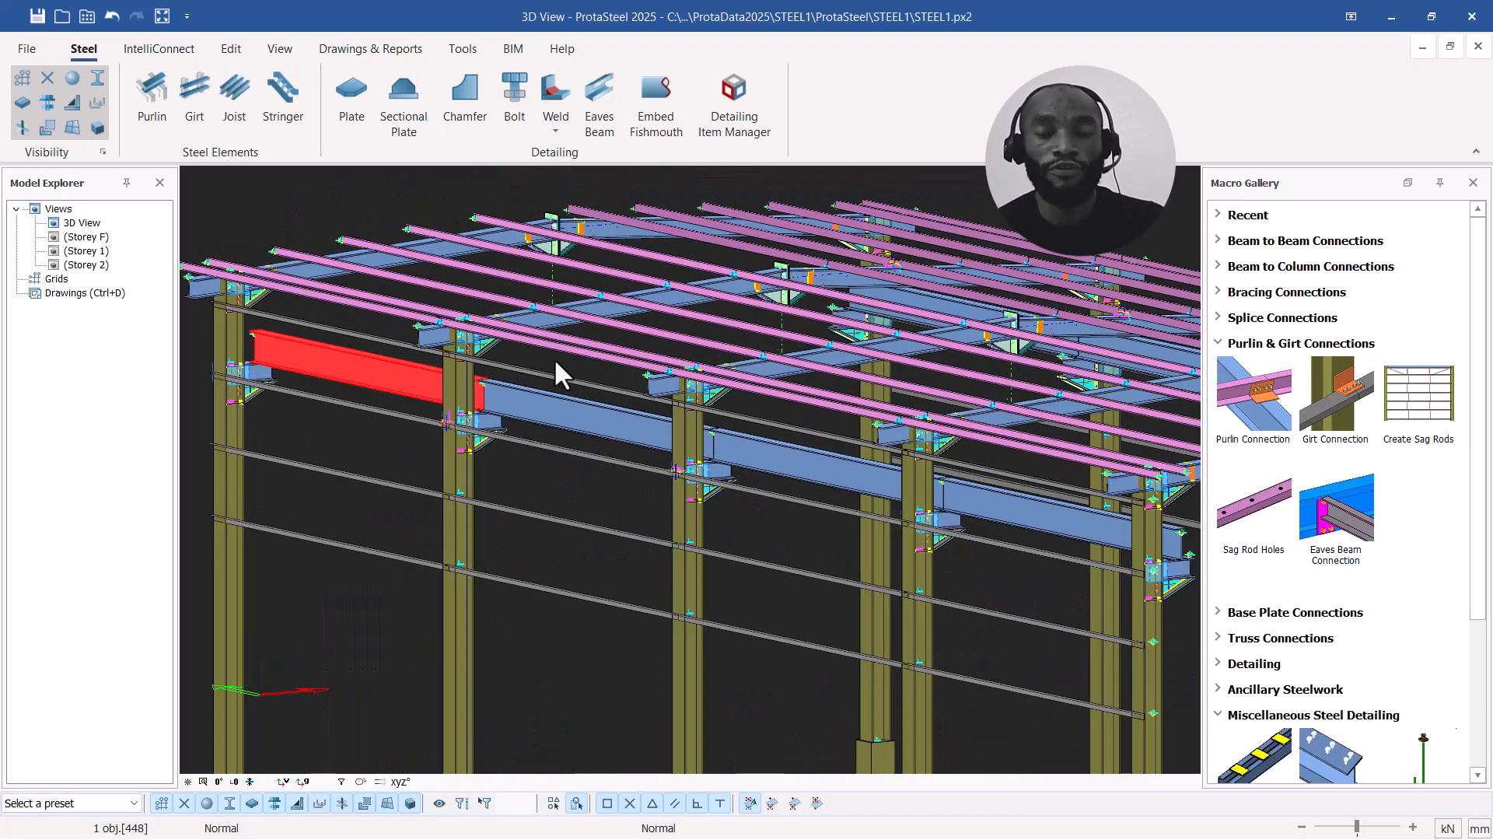
{"action": "scroll", "coordinate": [623, 334], "scroll_direction": "down", "scroll_amount": 1}
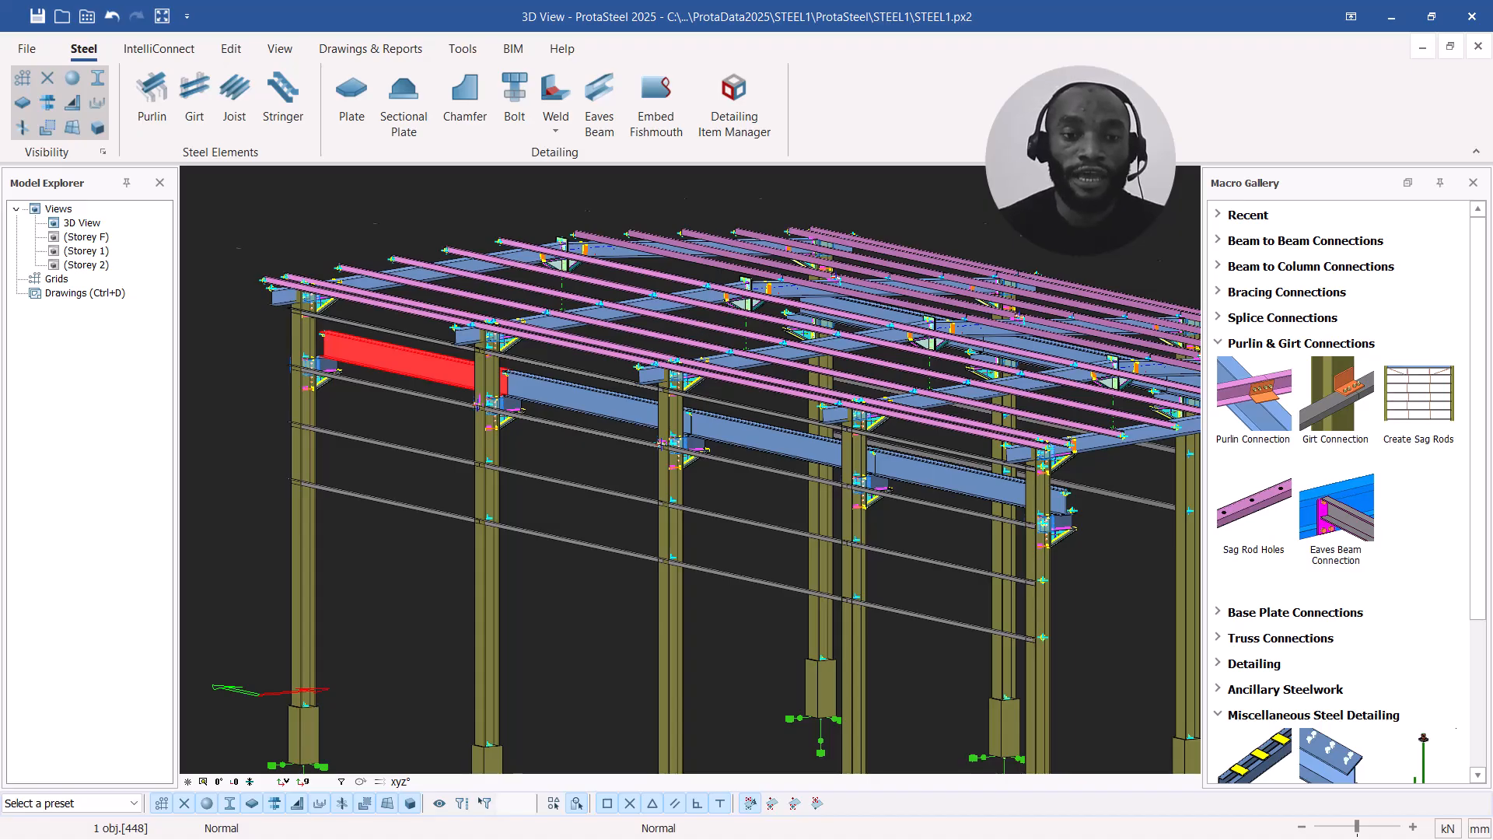
{"action": "scroll", "coordinate": [694, 330], "scroll_direction": "up", "scroll_amount": 3}
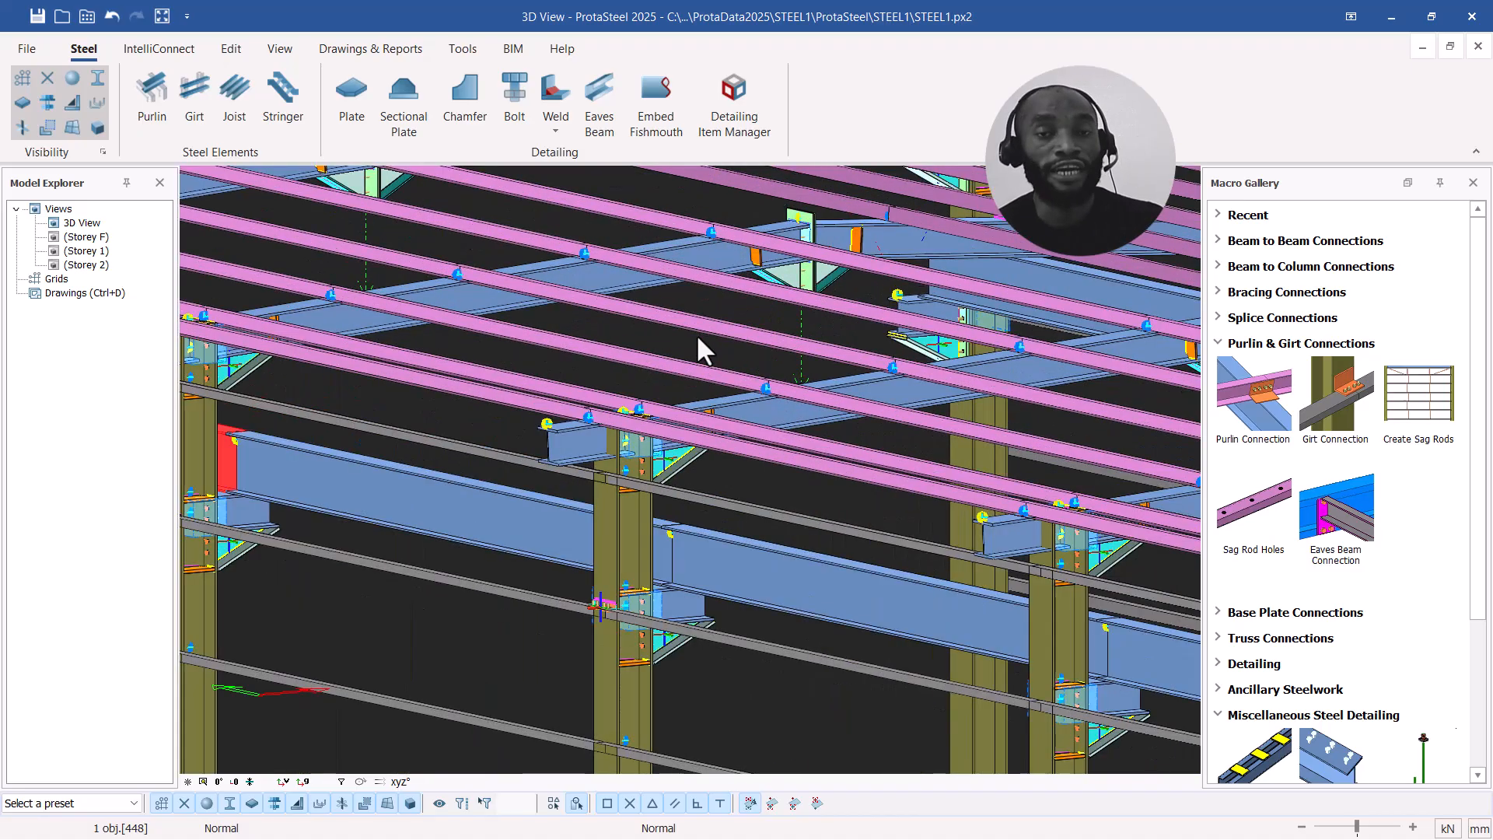
{"action": "scroll", "coordinate": [694, 330], "scroll_direction": "down", "scroll_amount": 2}
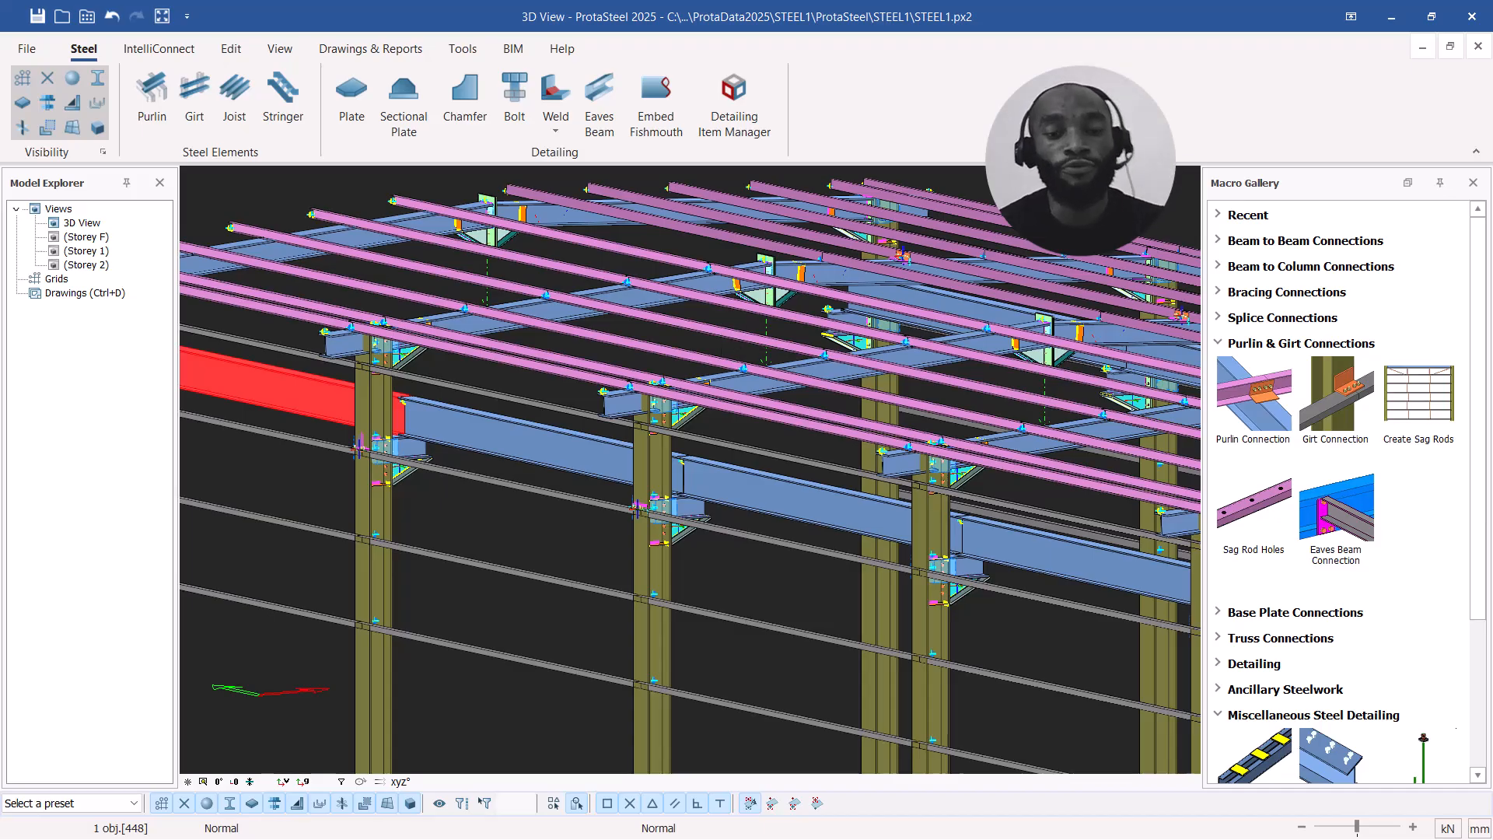
{"action": "scroll", "coordinate": [732, 377], "scroll_direction": "down", "scroll_amount": 2}
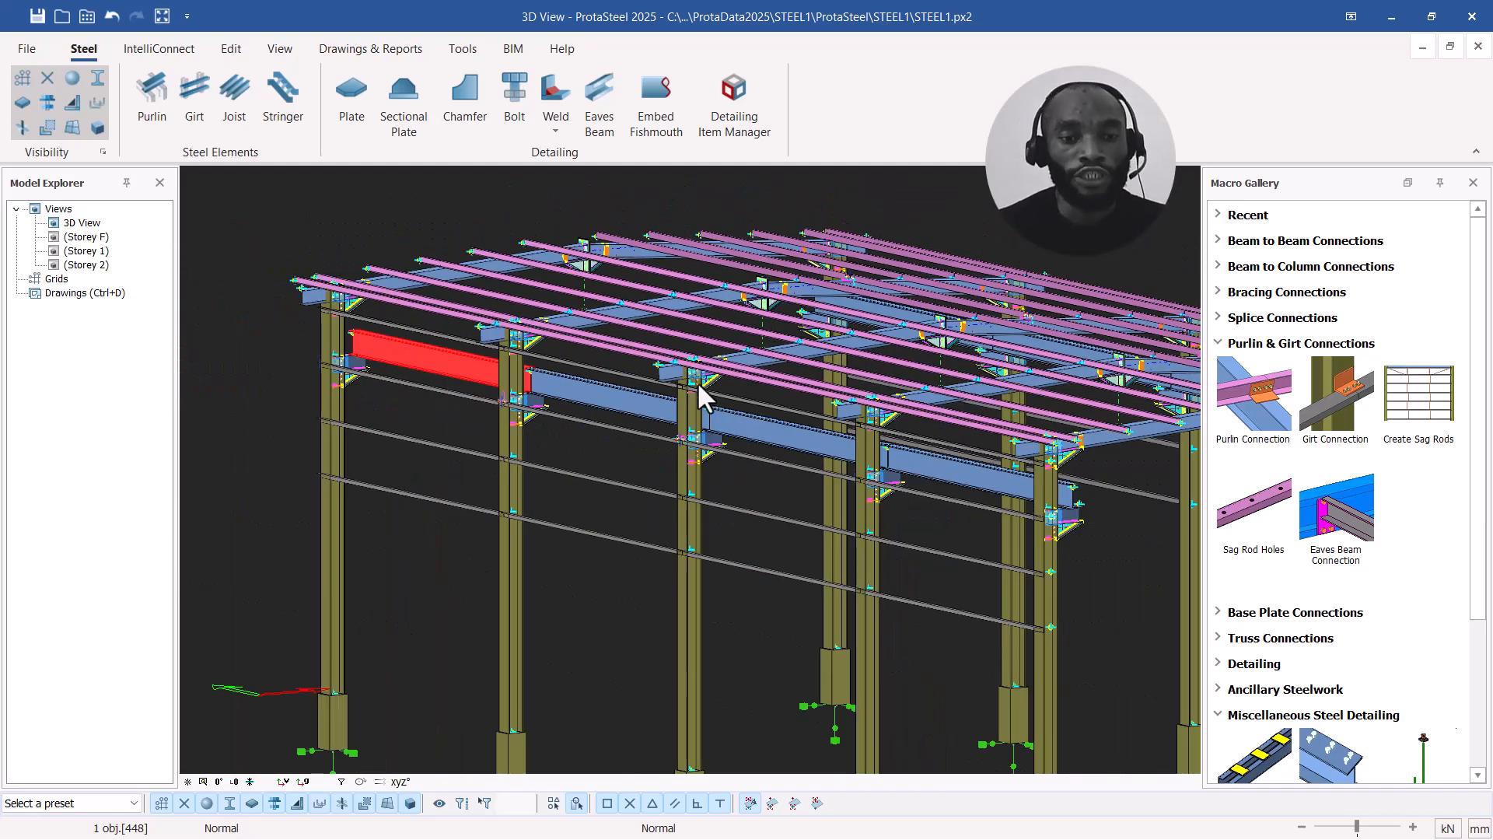